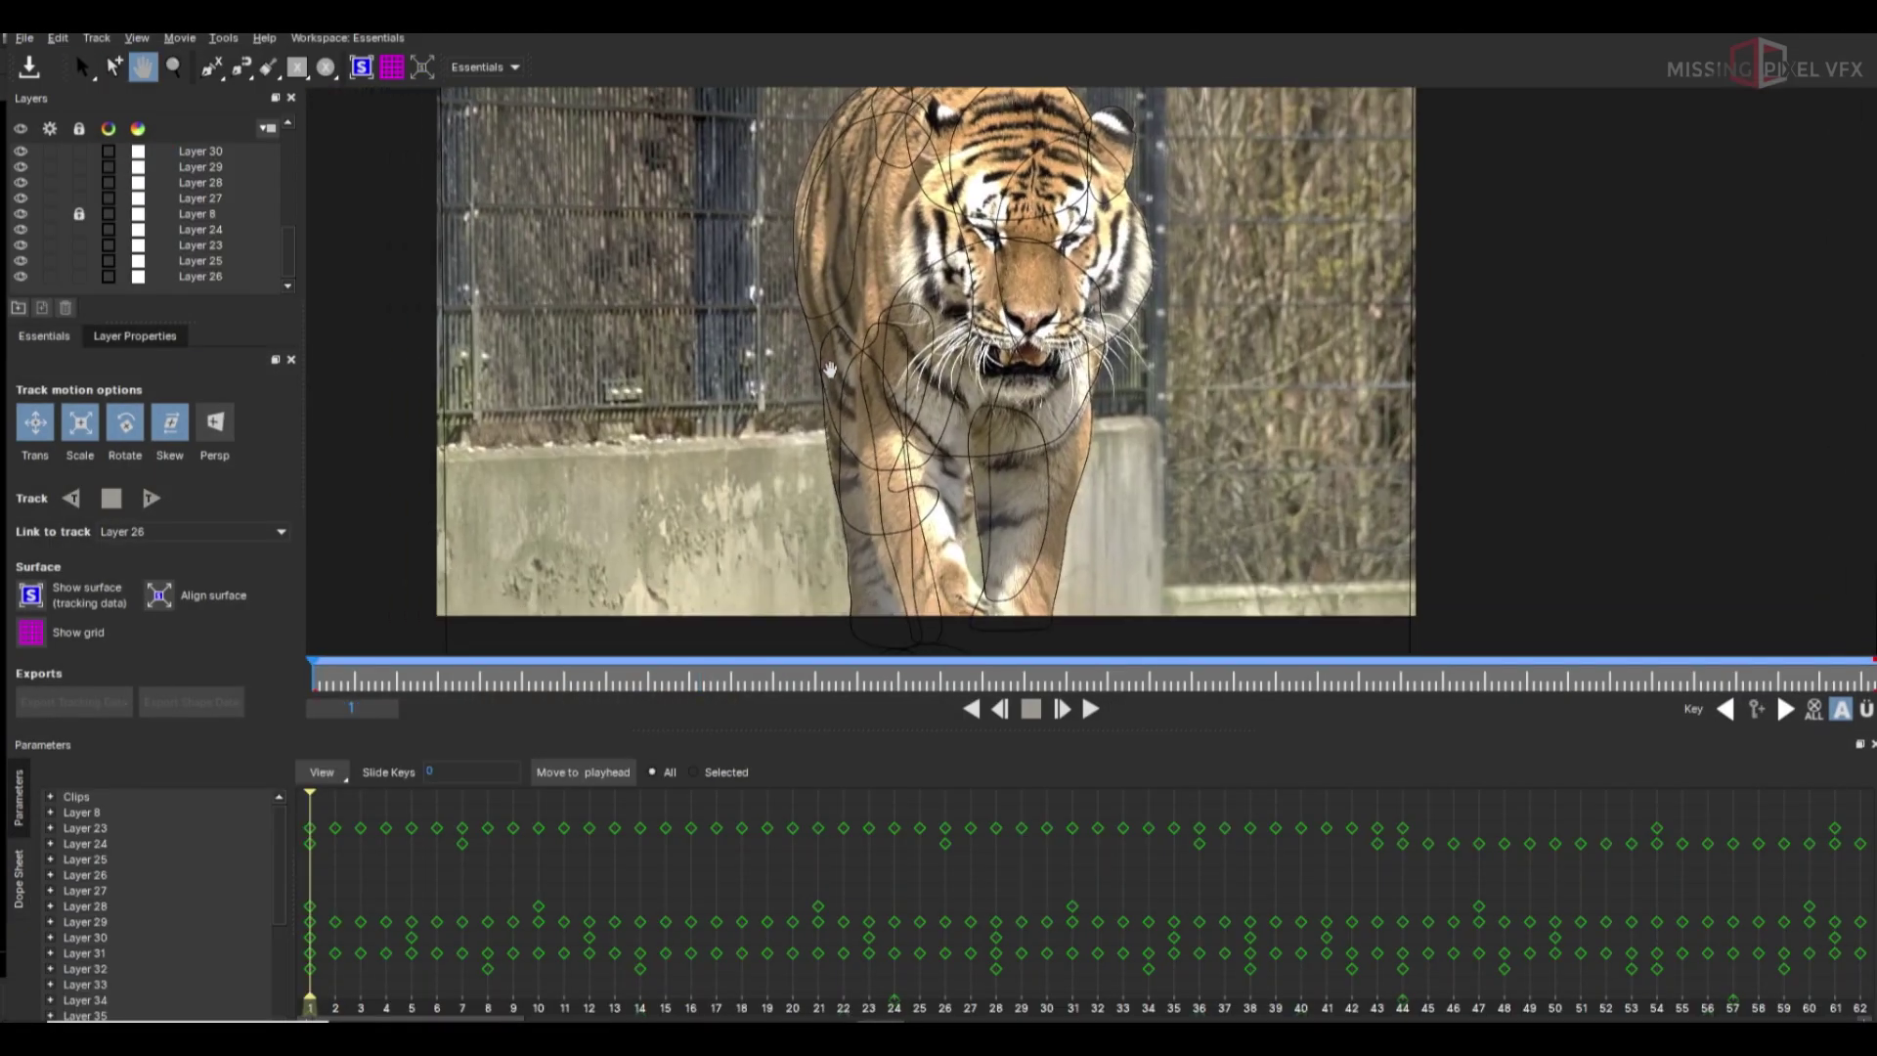
# Review the roto shapes around the walking tiger across the clip's timeline
pyautogui.moveTo(829, 370); pyautogui.dragTo(862, 418)
pyautogui.moveTo(408, 688); pyautogui.dragTo(1704, 608)
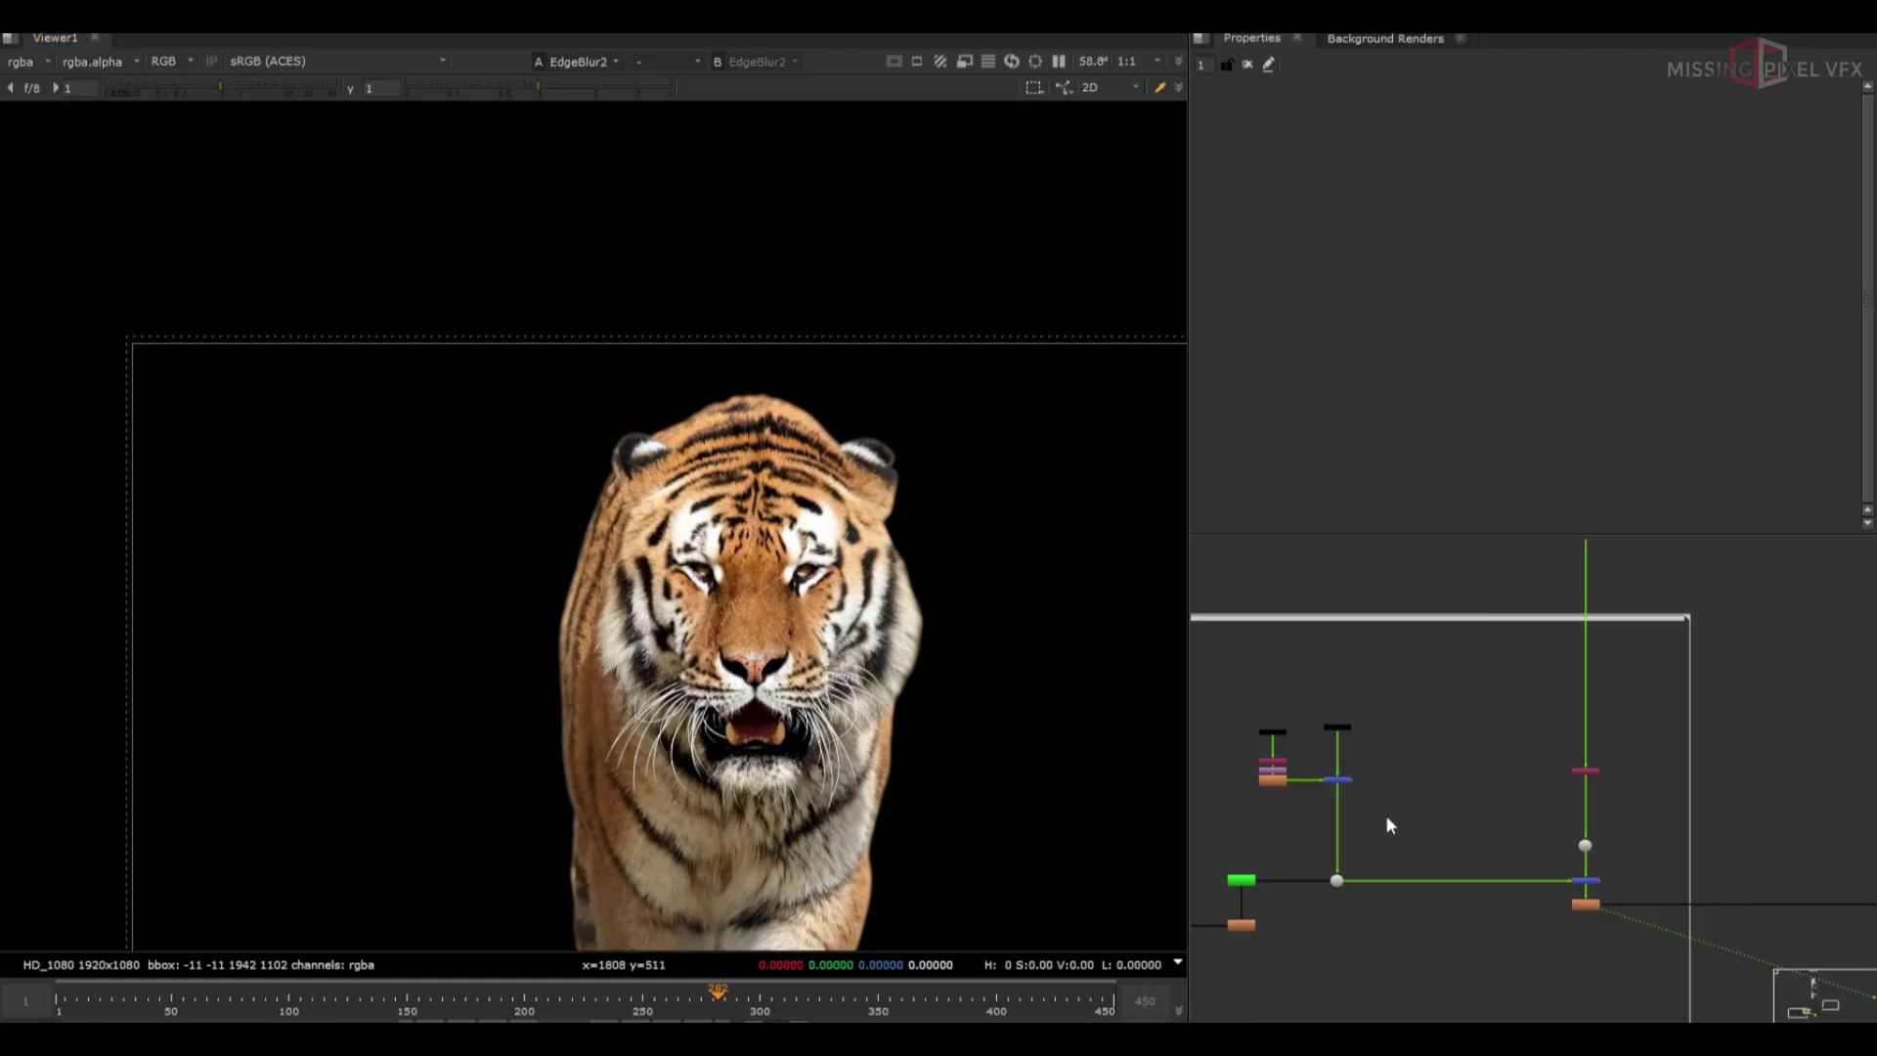
# In Nuke, view the original tiger plate at the dot feeding the luminance key branch
pyautogui.scroll(-3, 1386, 813)
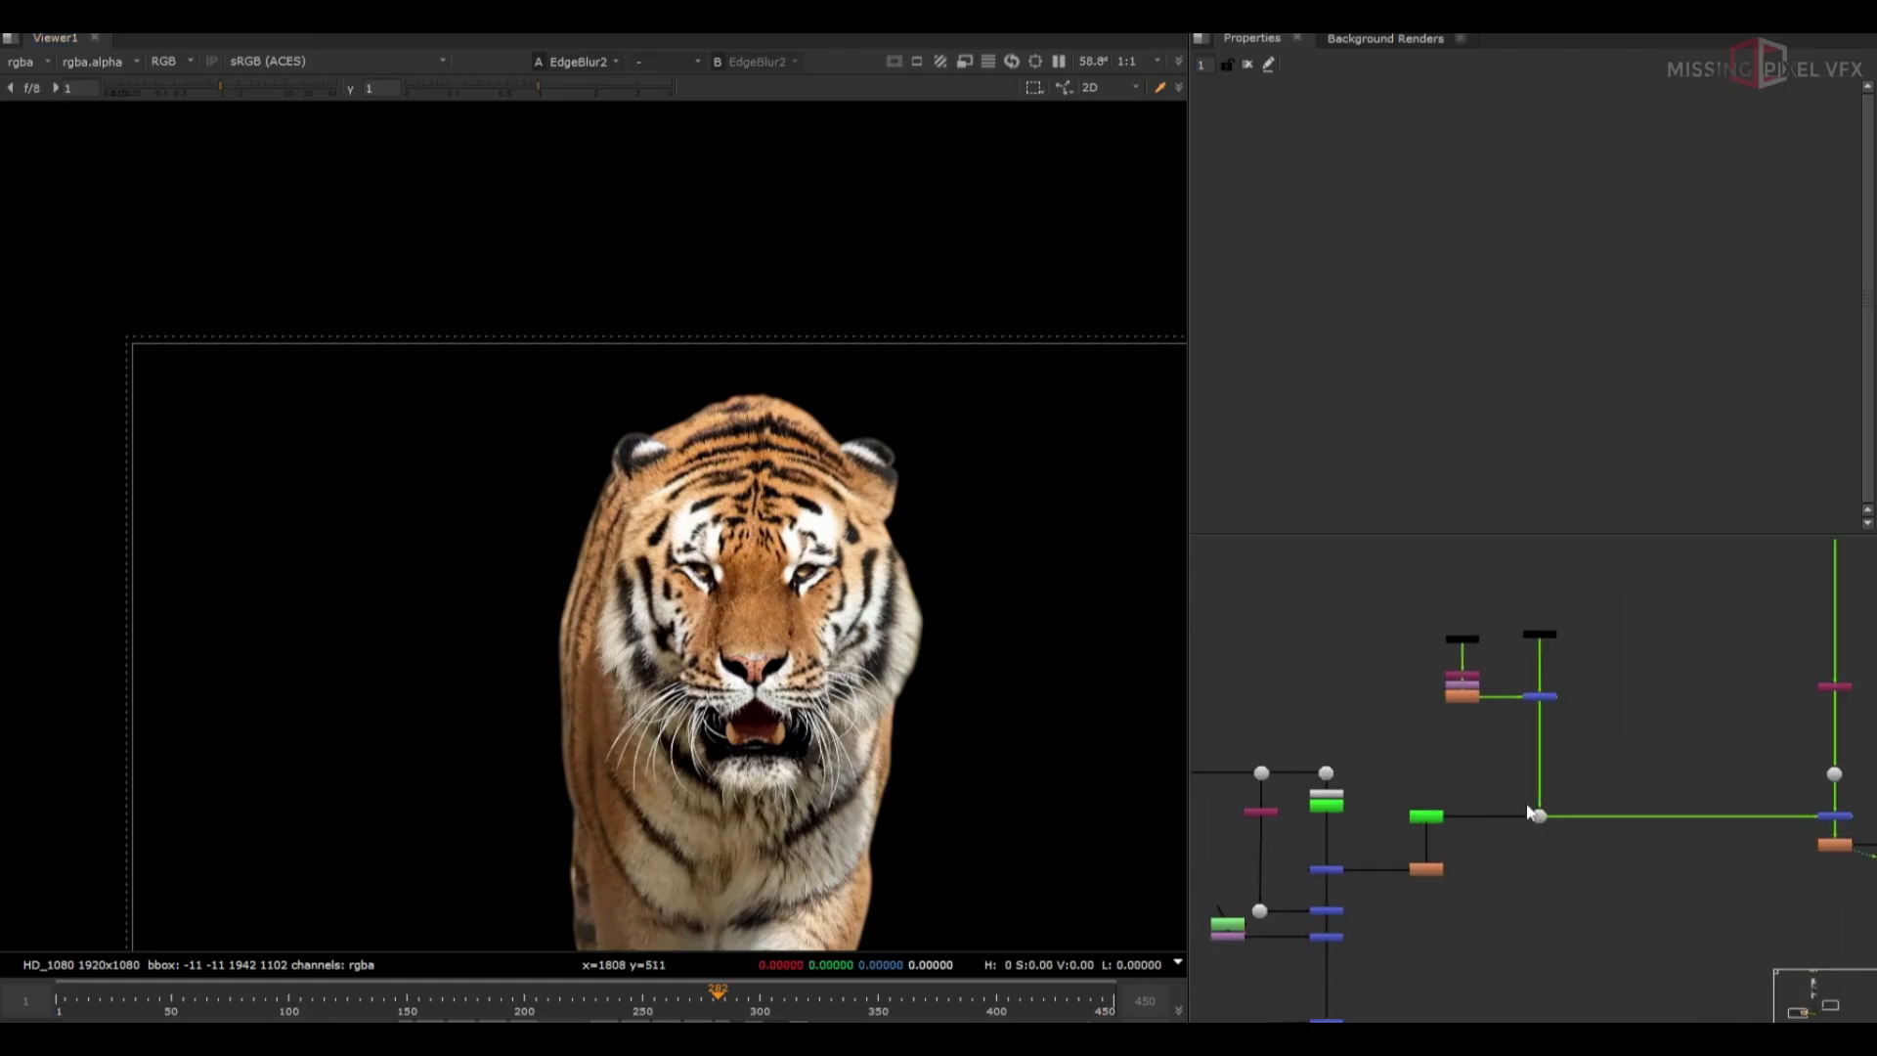
pyautogui.scroll(3, 919, 667)
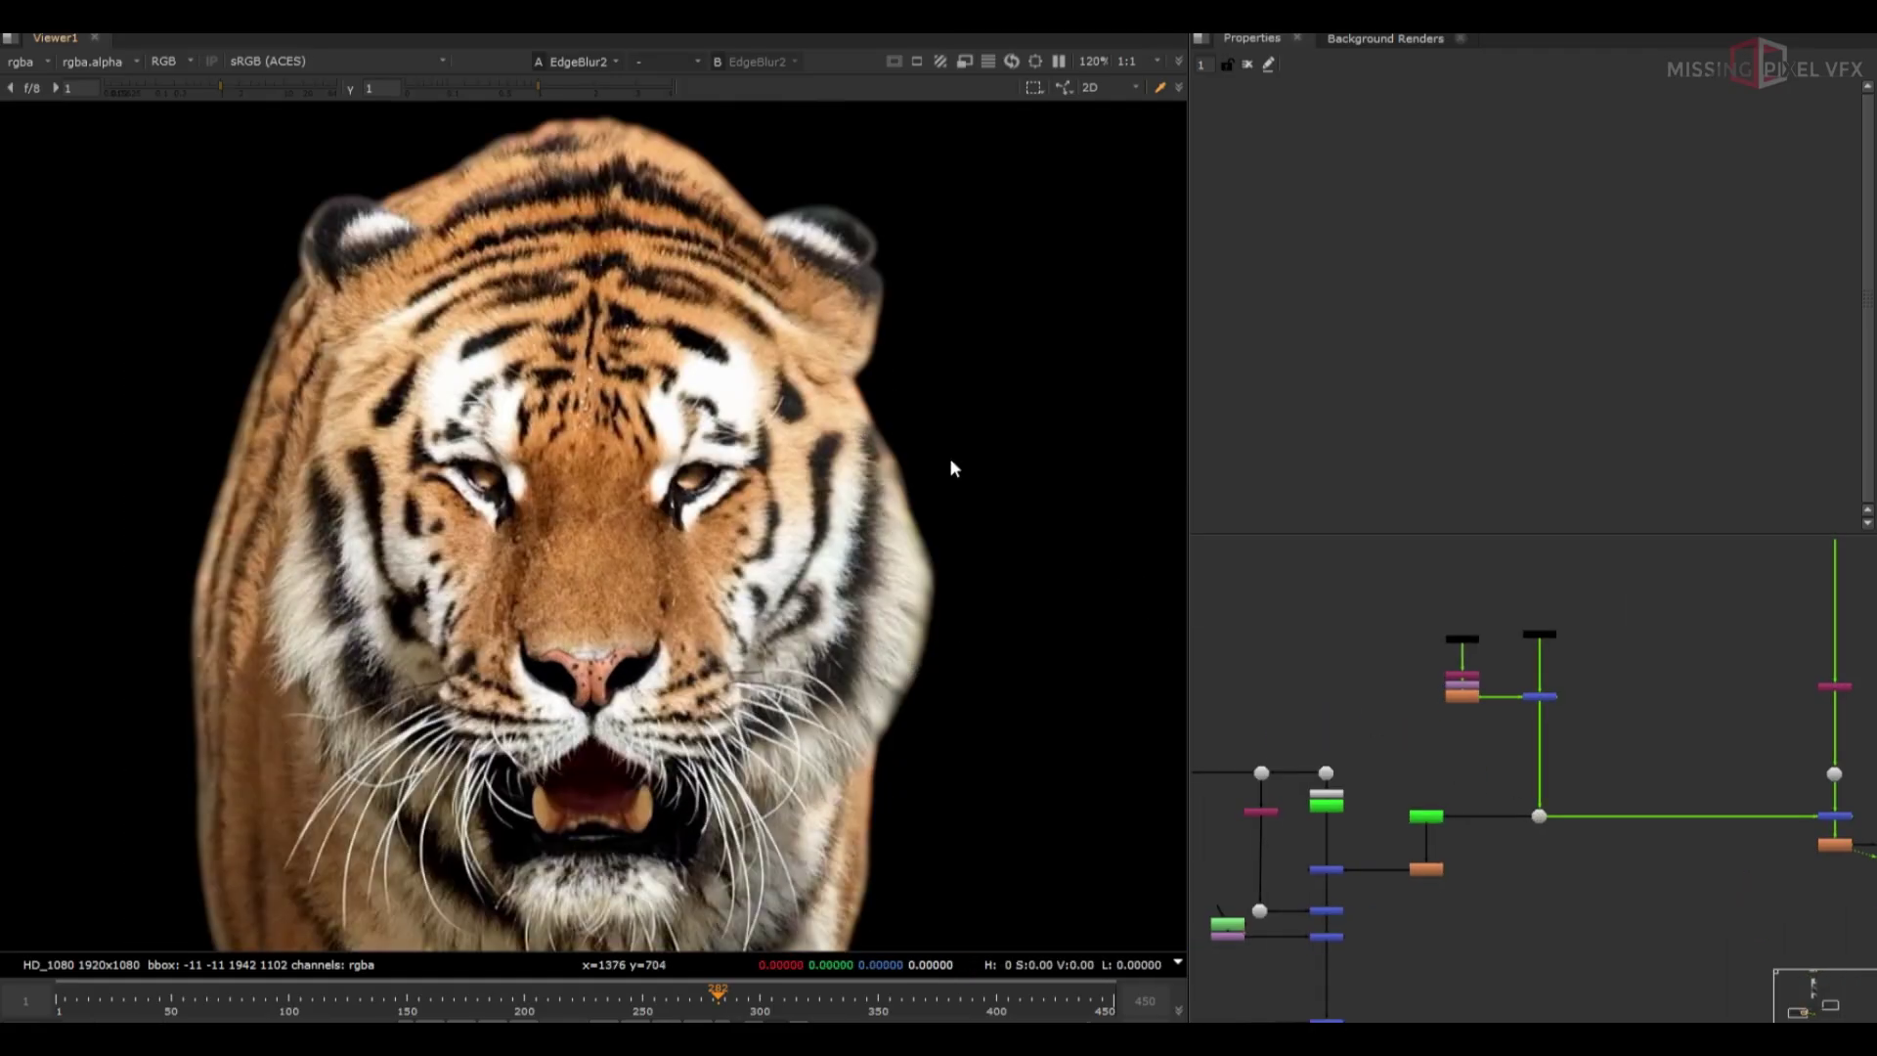
pyautogui.scroll(3, 1358, 858)
pyautogui.click(1465, 683)
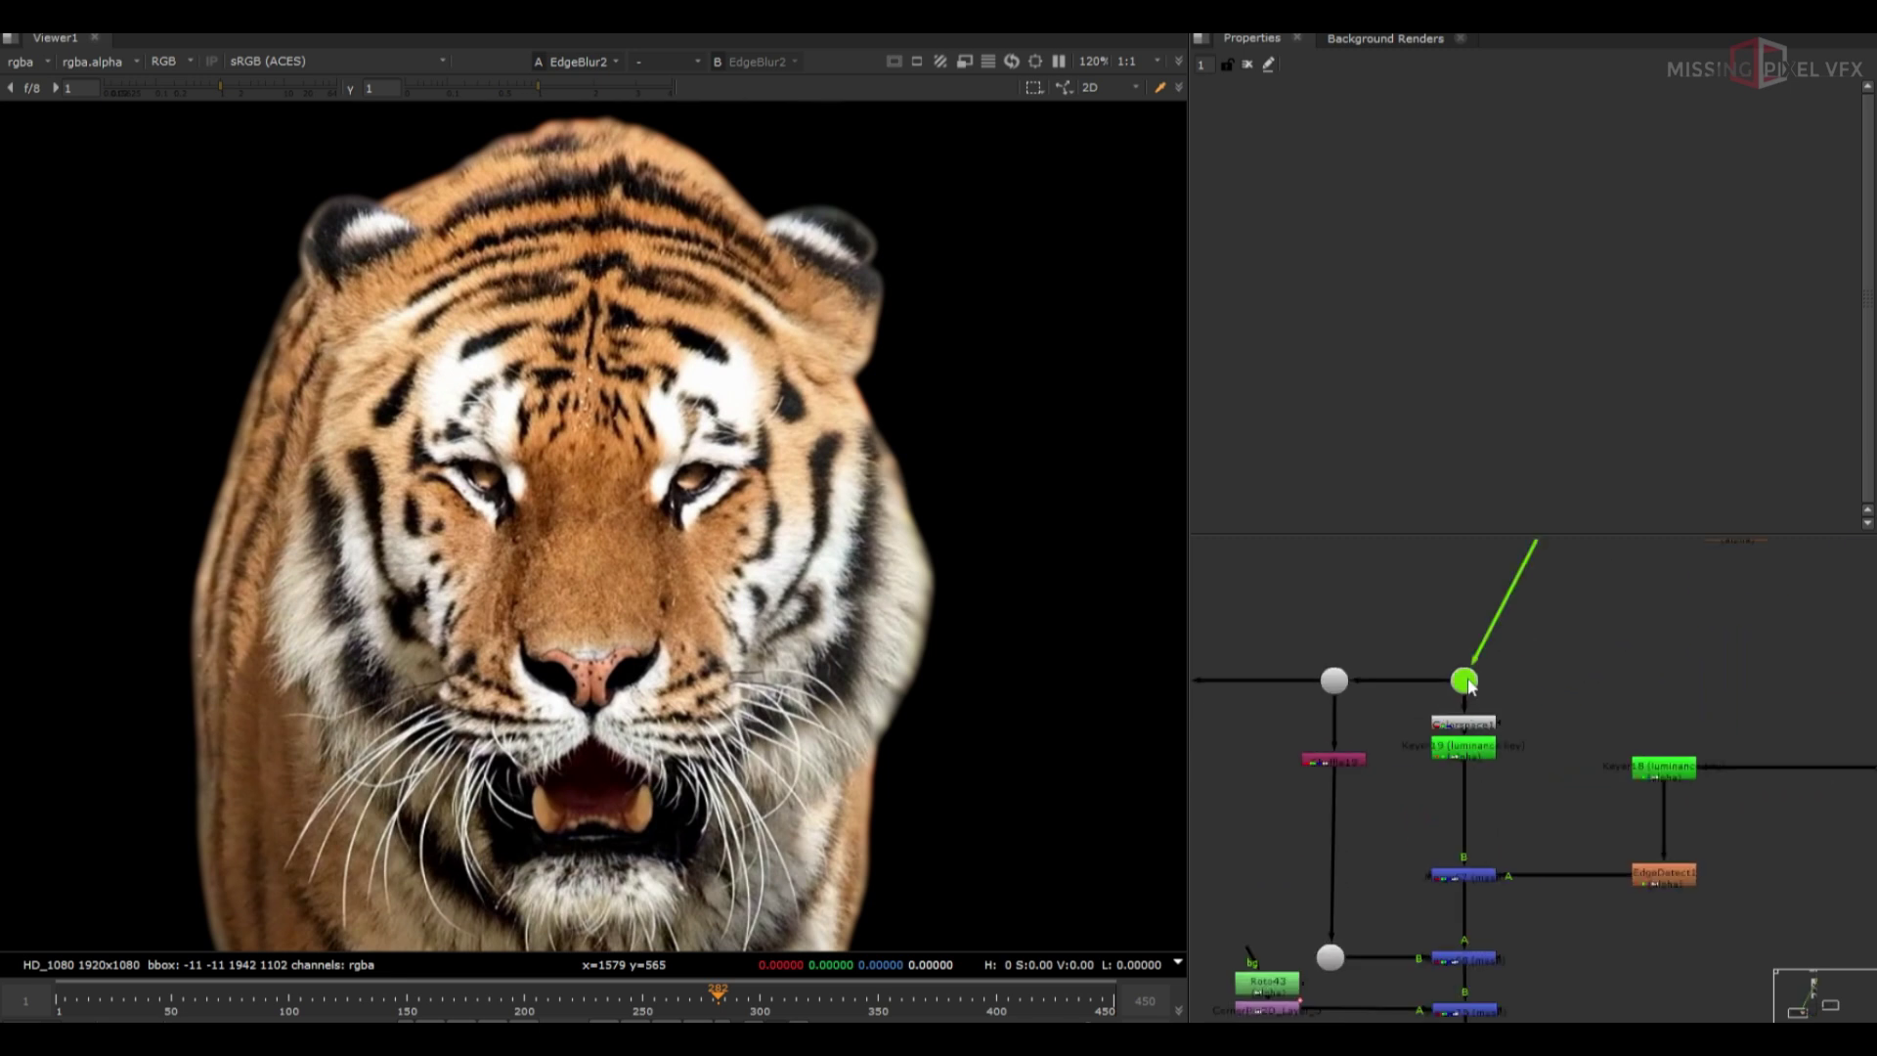
pyautogui.press('1')
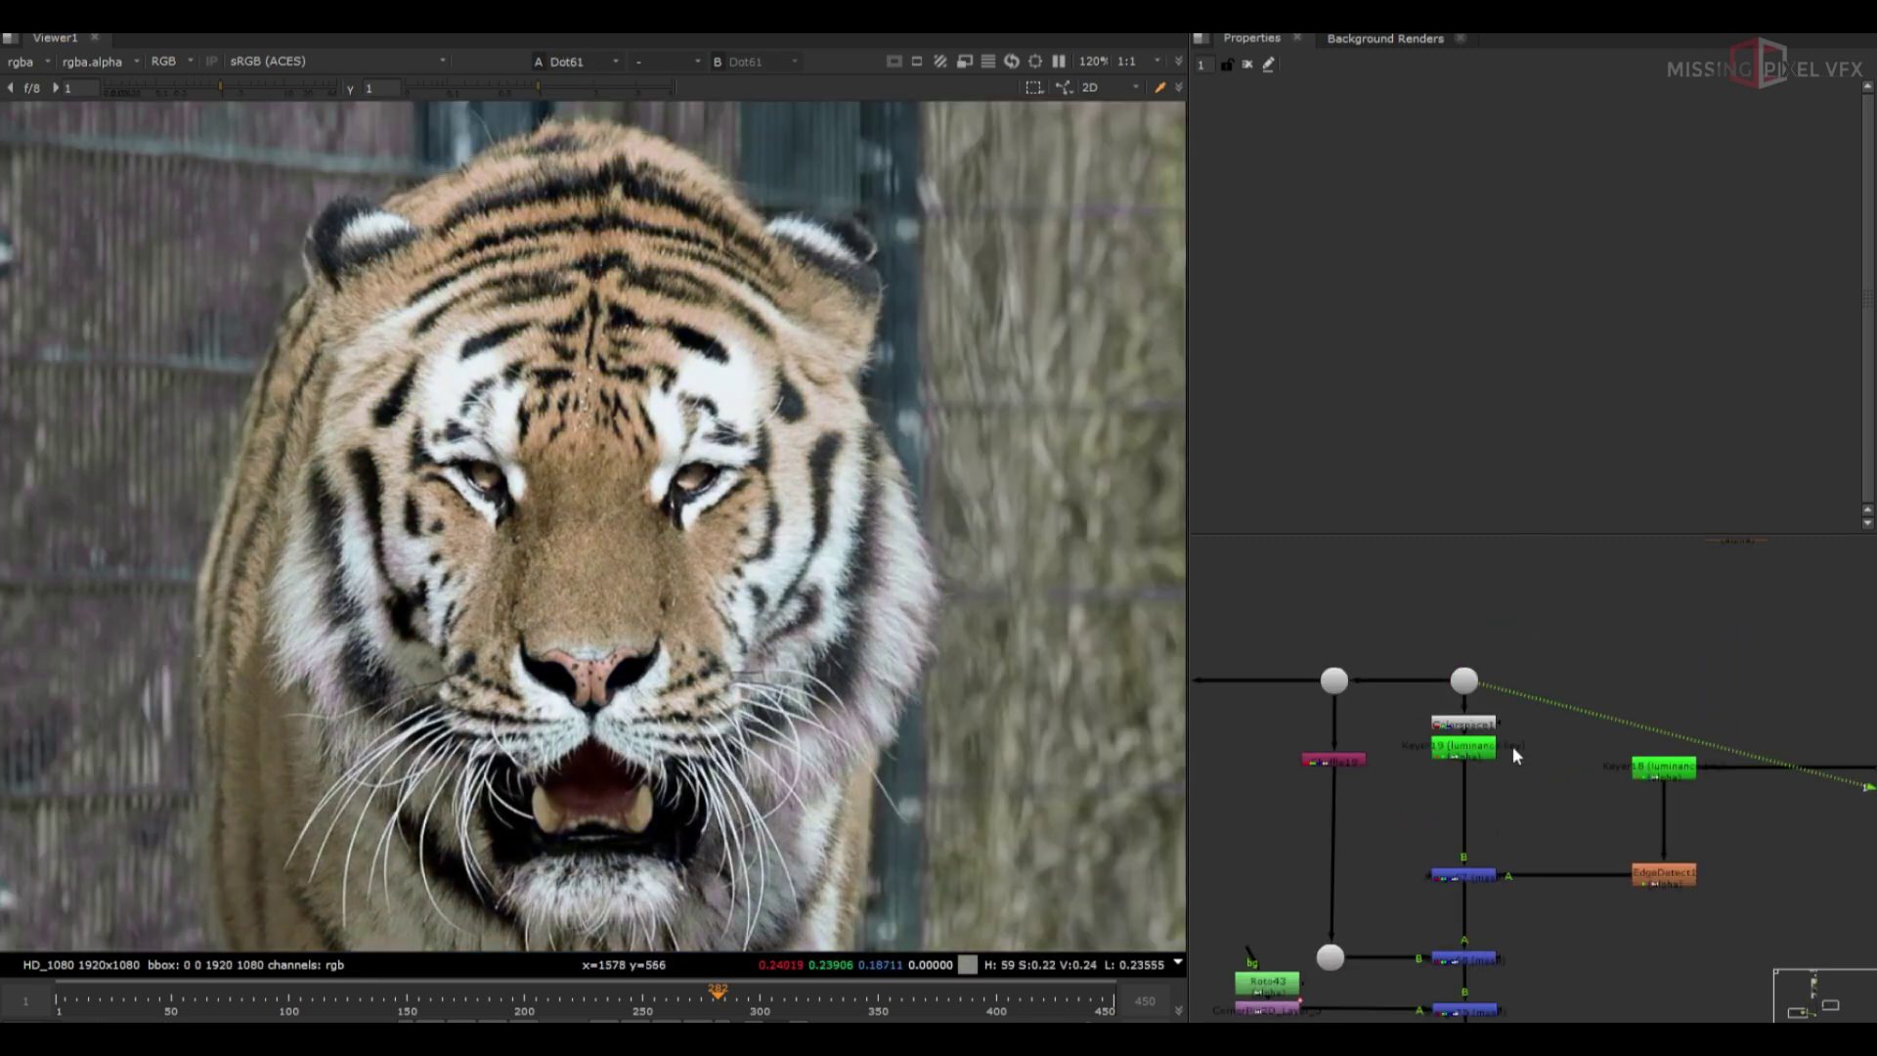
# View the Colorspace1 output and check its settings, keeping sRGB (~2.20) as the input colorspace
pyautogui.press('1')
pyautogui.scroll(4, 1485, 725)
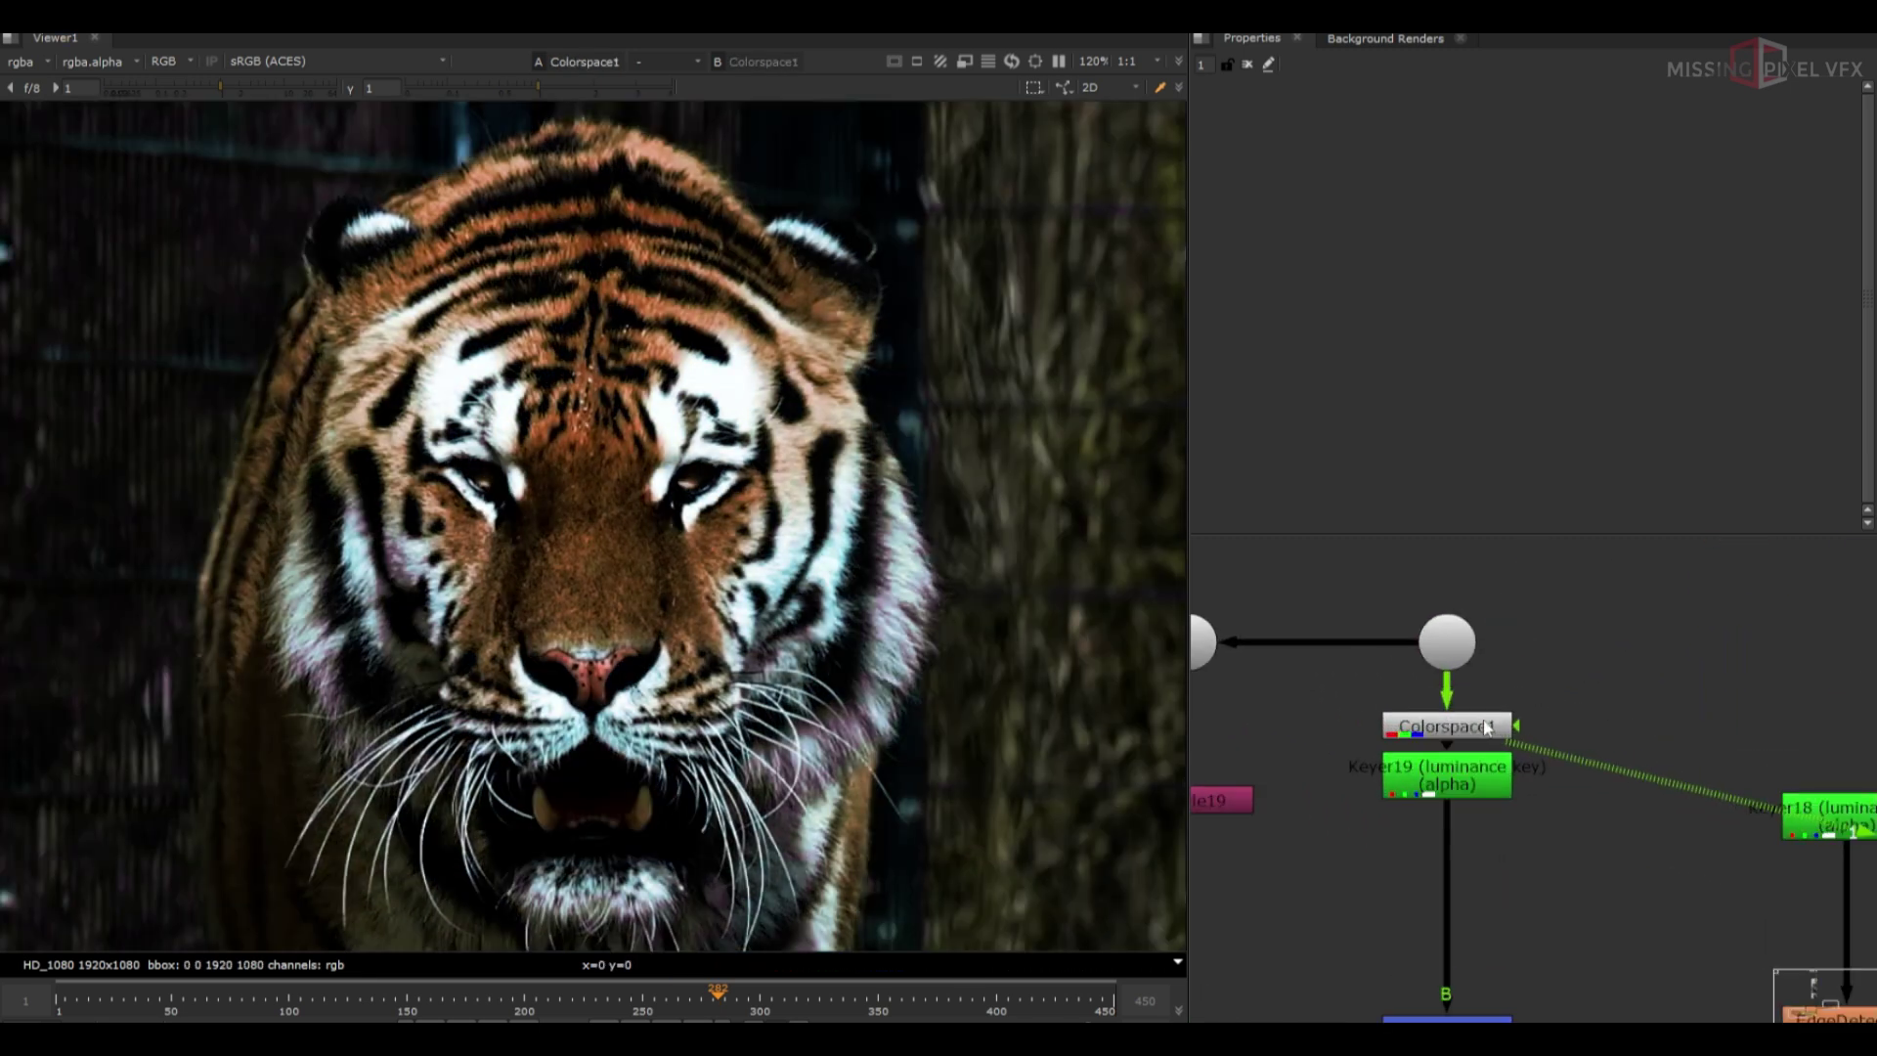
pyautogui.doubleClick(1480, 731)
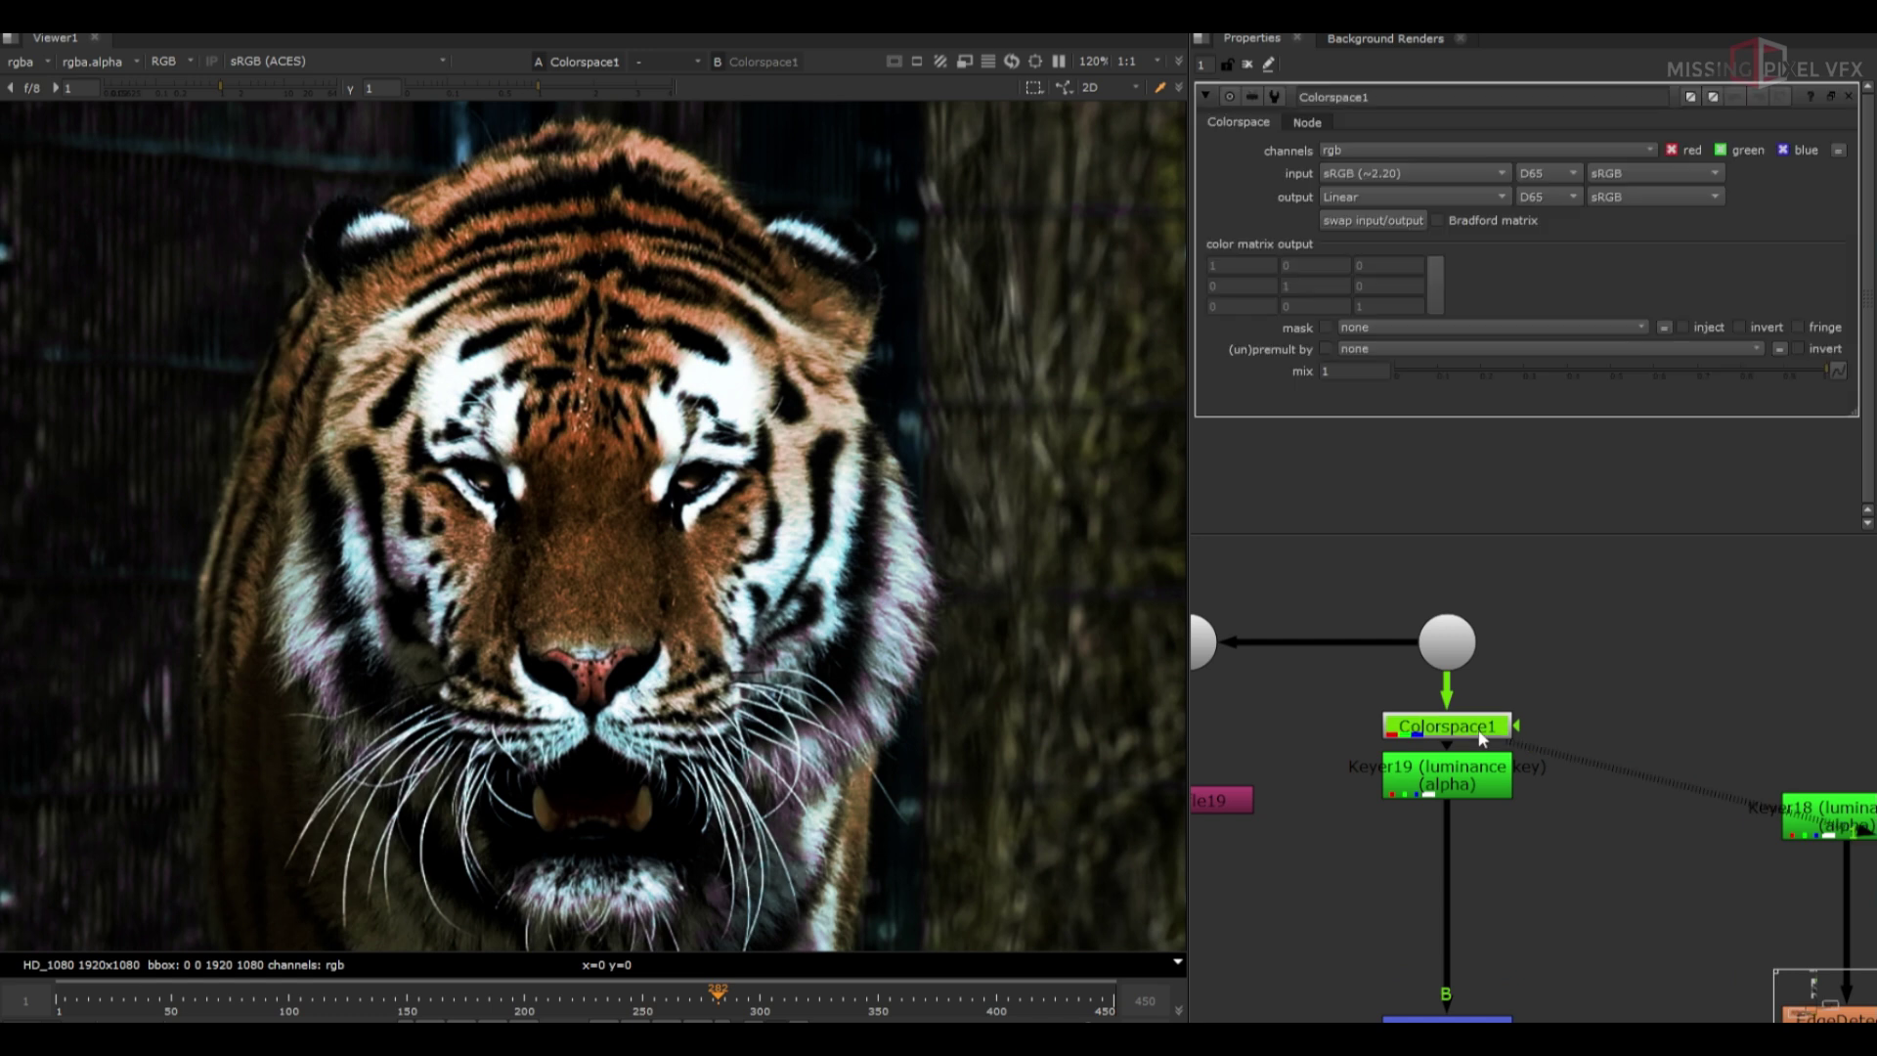
pyautogui.click(1346, 184)
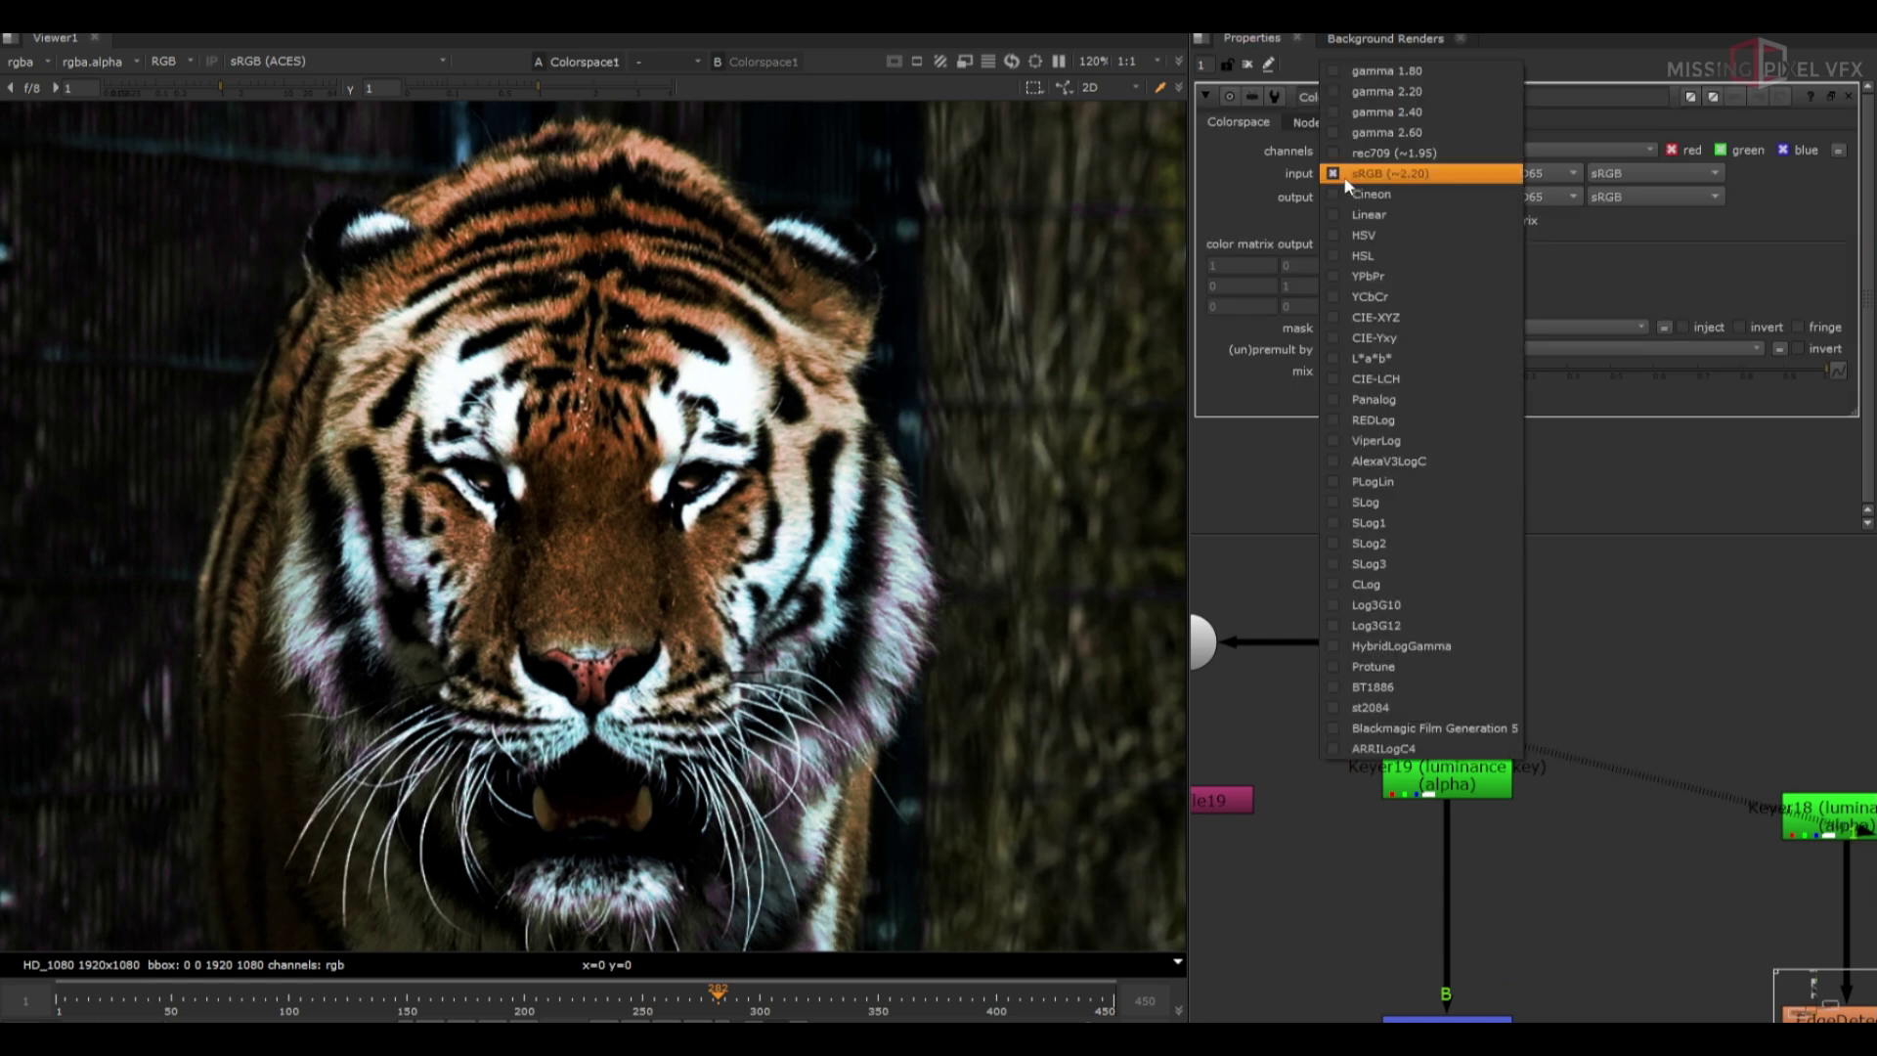
pyautogui.click(1388, 175)
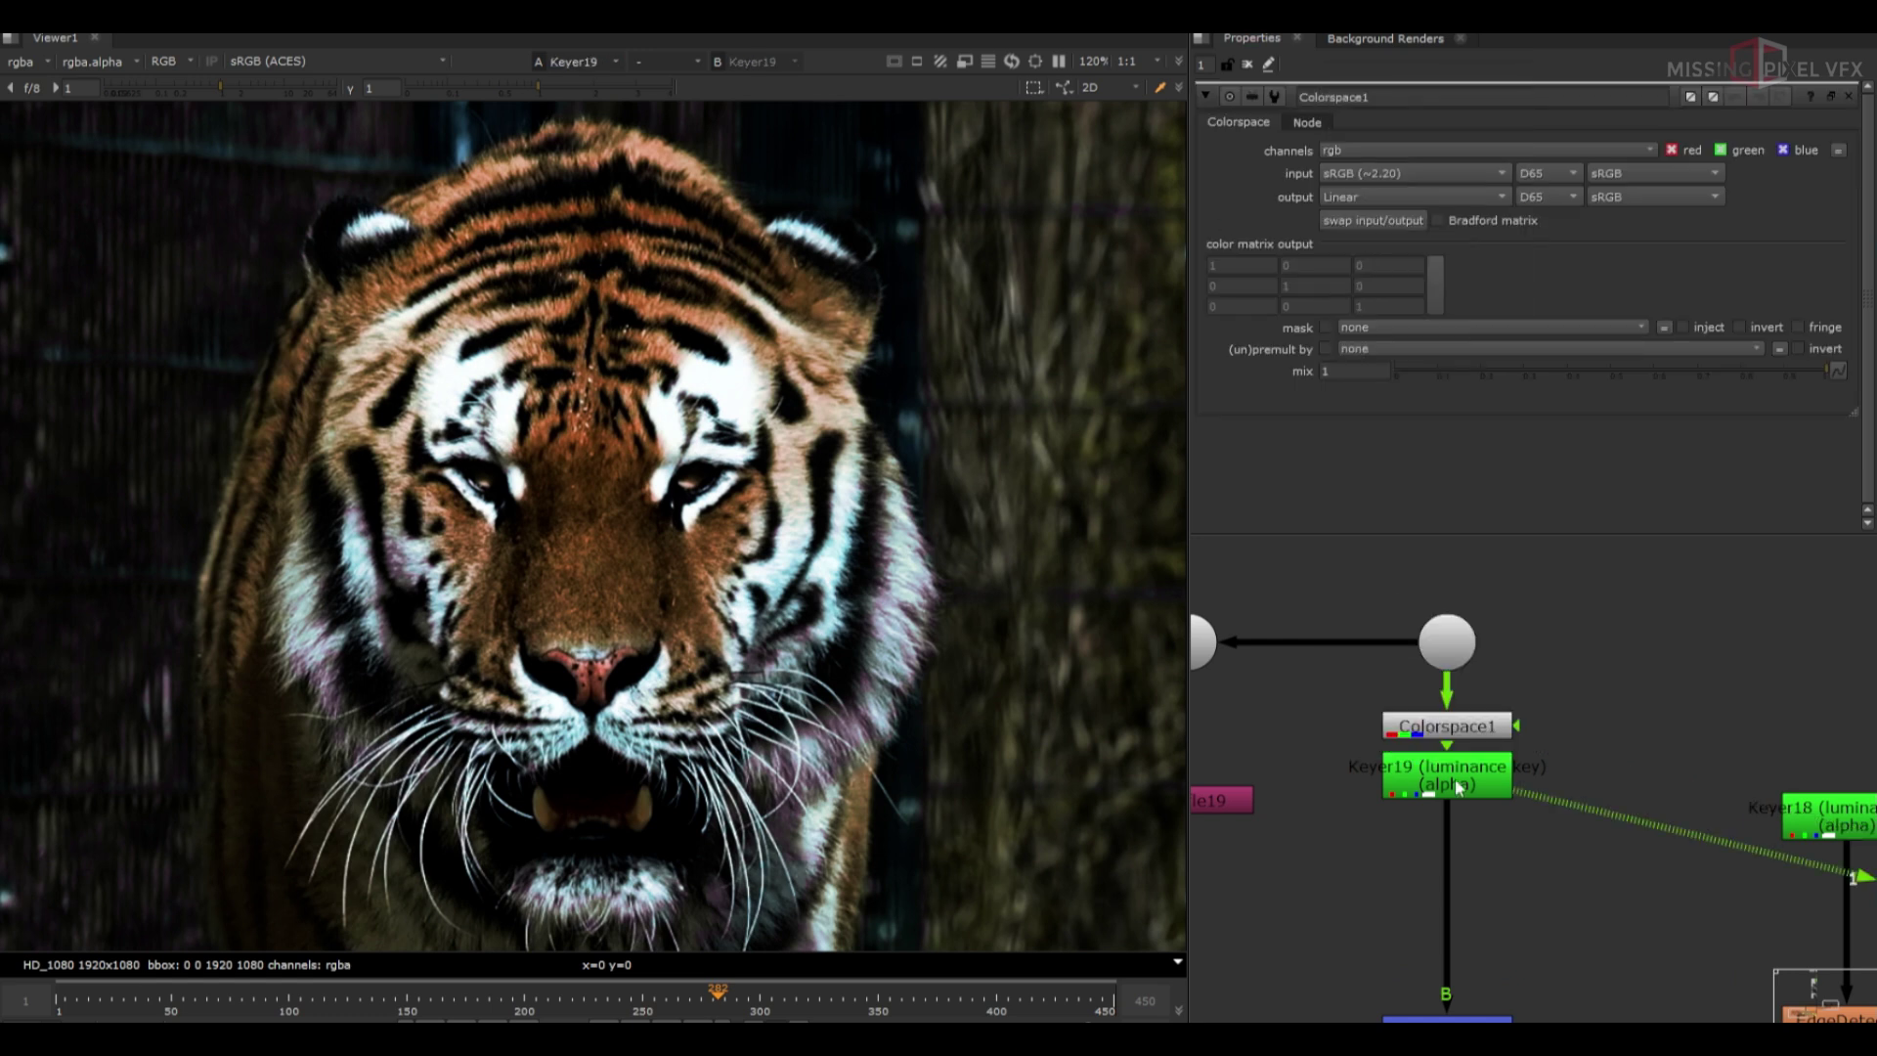
# Open the Keyer19 luminance key settings and inspect its alpha around the tiger's fur
pyautogui.doubleClick(1447, 775)
pyautogui.press('1')
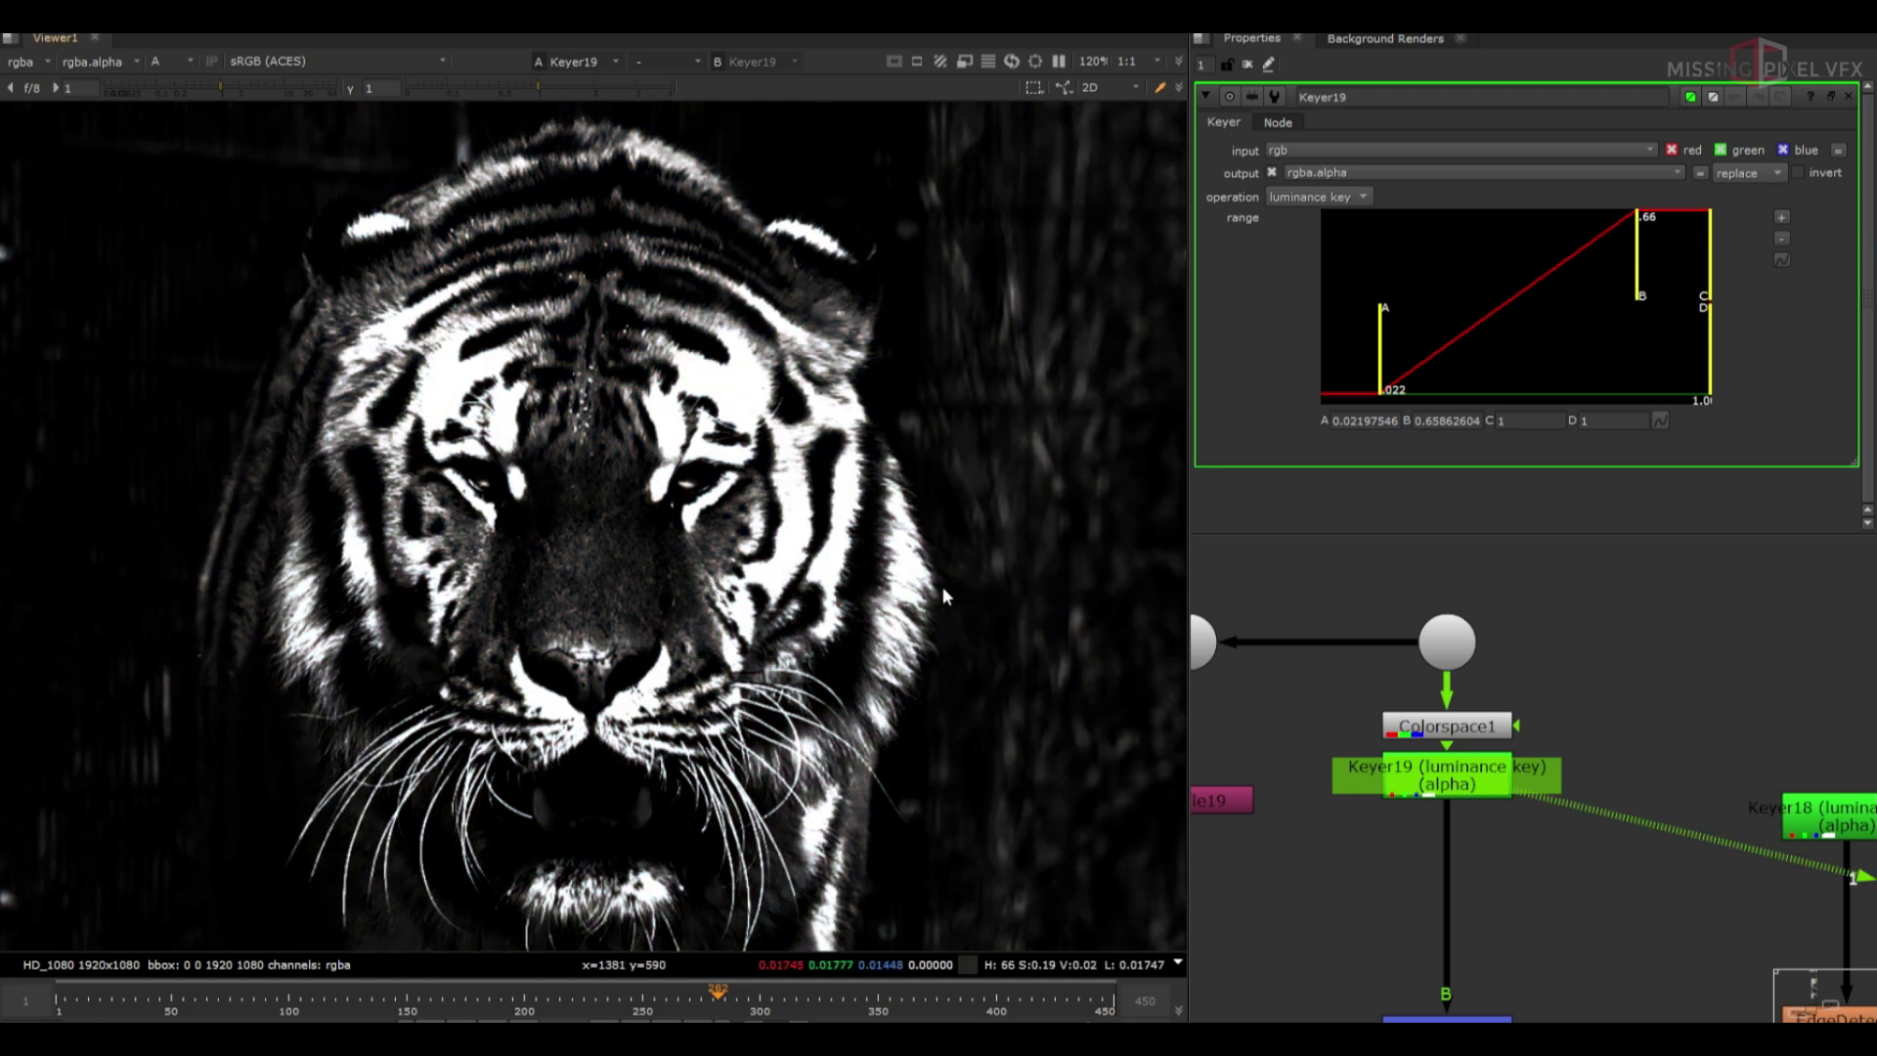
pyautogui.scroll(3, 924, 585)
pyautogui.scroll(-3, 1461, 812)
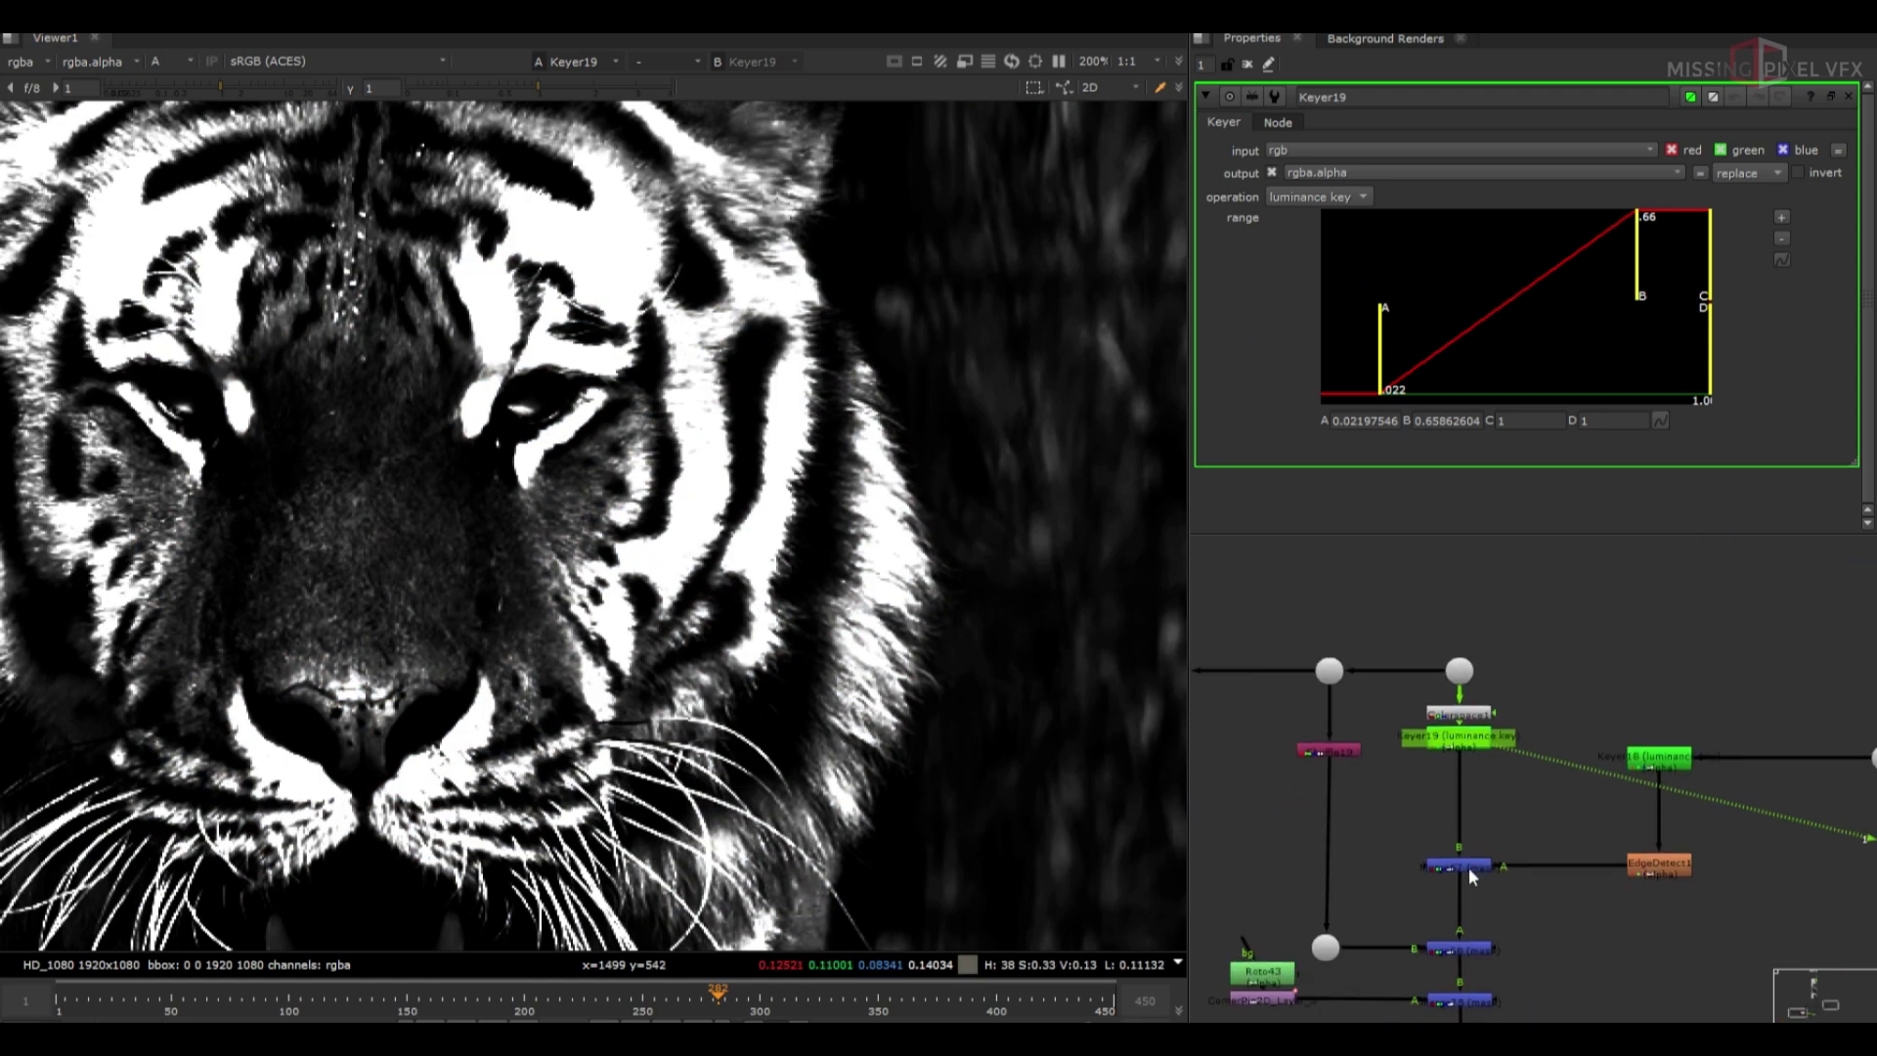
# View the fur key limited to the tiger's outline at Merge67 and the edge mask from EdgeDetect1
pyautogui.click(1468, 866)
pyautogui.press('1')
pyautogui.scroll(-3, 1016, 622)
pyautogui.scroll(-3, 1586, 864)
pyautogui.scroll(-2, 1585, 864)
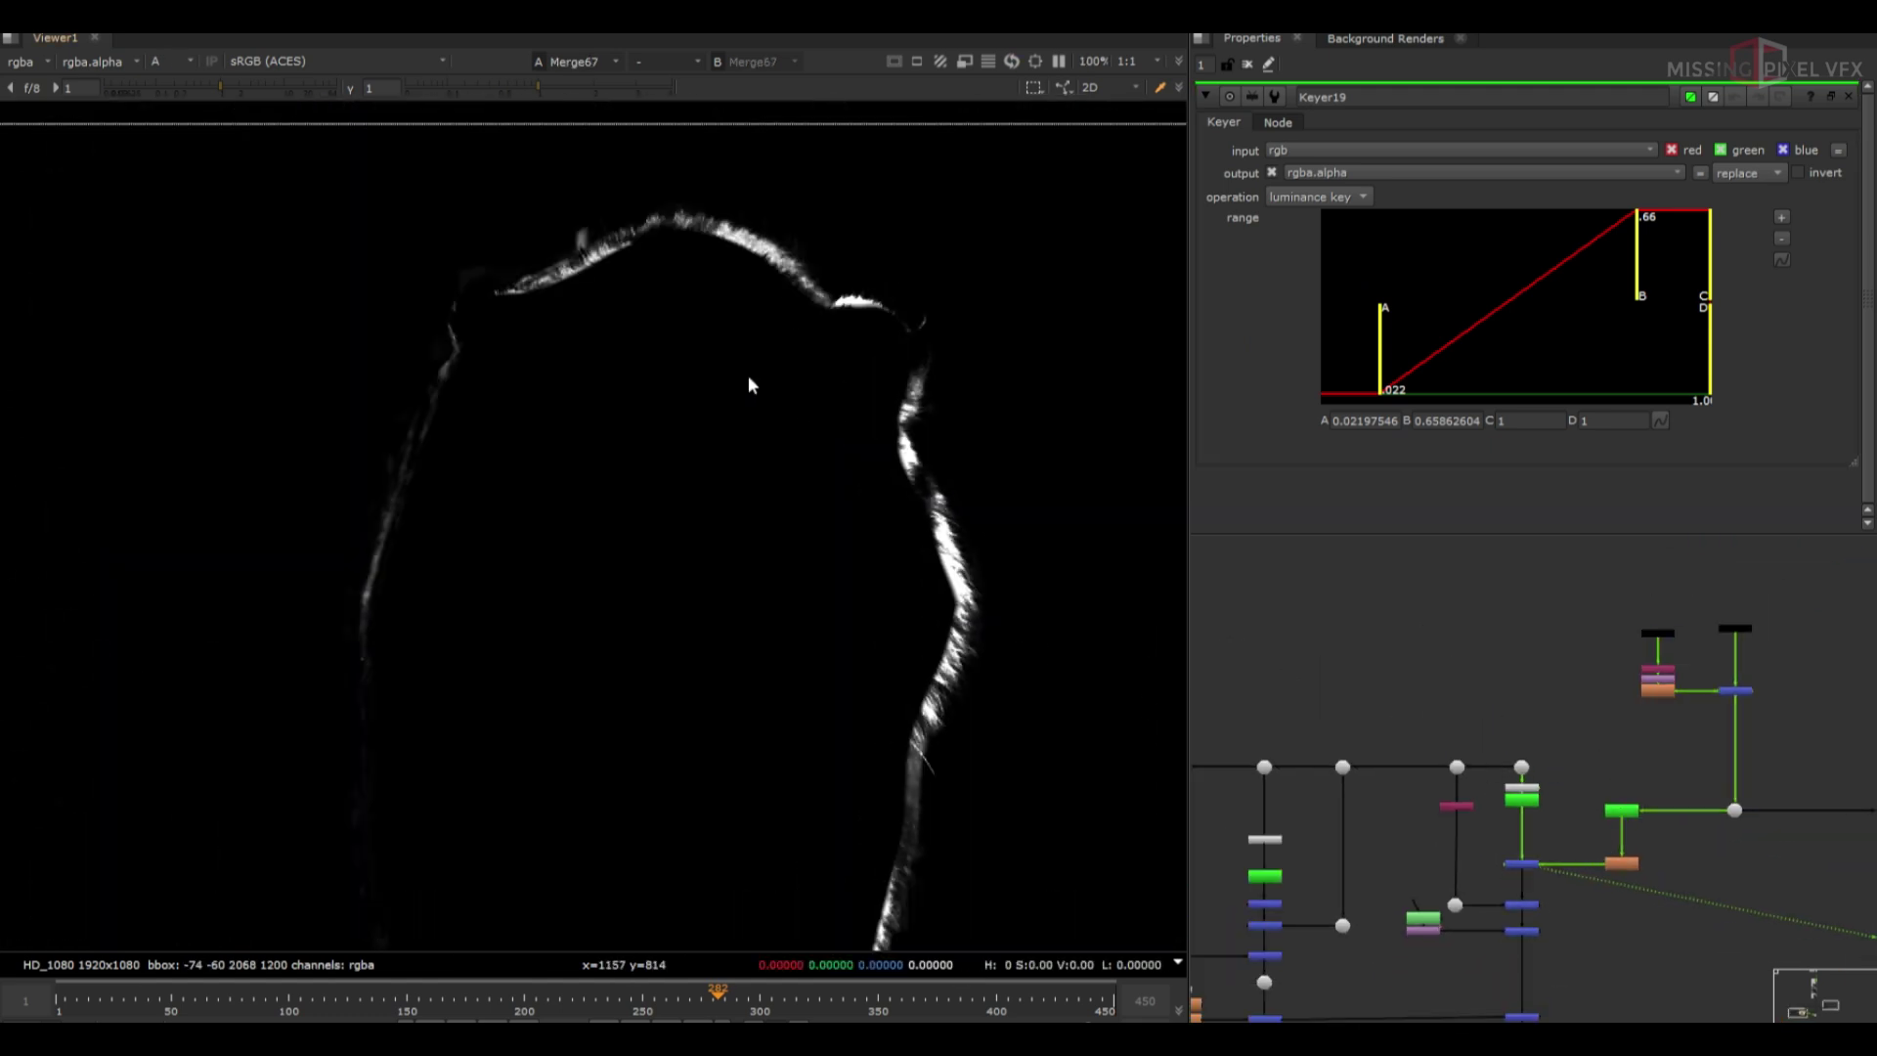
pyautogui.scroll(2, 1626, 763)
pyautogui.click(1616, 853)
pyautogui.press('1')
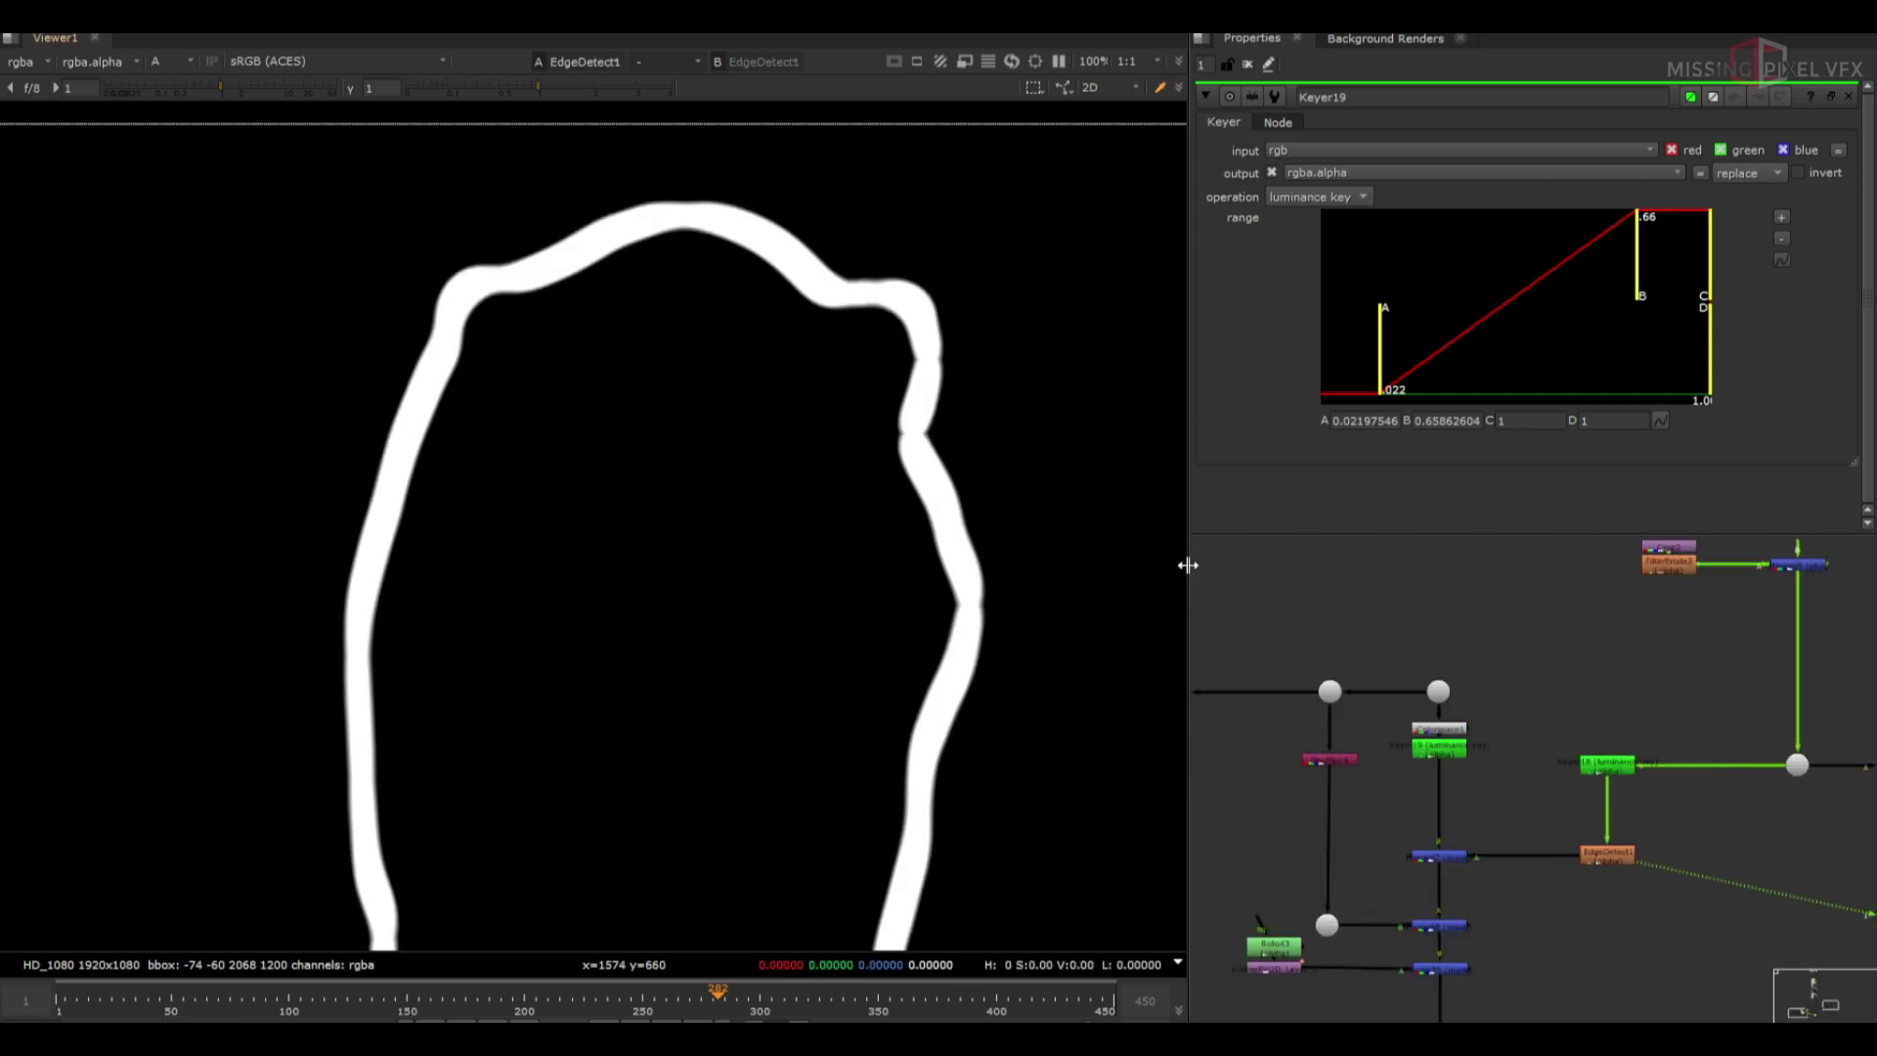
pyautogui.scroll(3, 1449, 866)
# View the coloured fur edge at Merge68, close the open node properties, and check the node feeding it
pyautogui.click(1447, 858)
pyautogui.press('1')
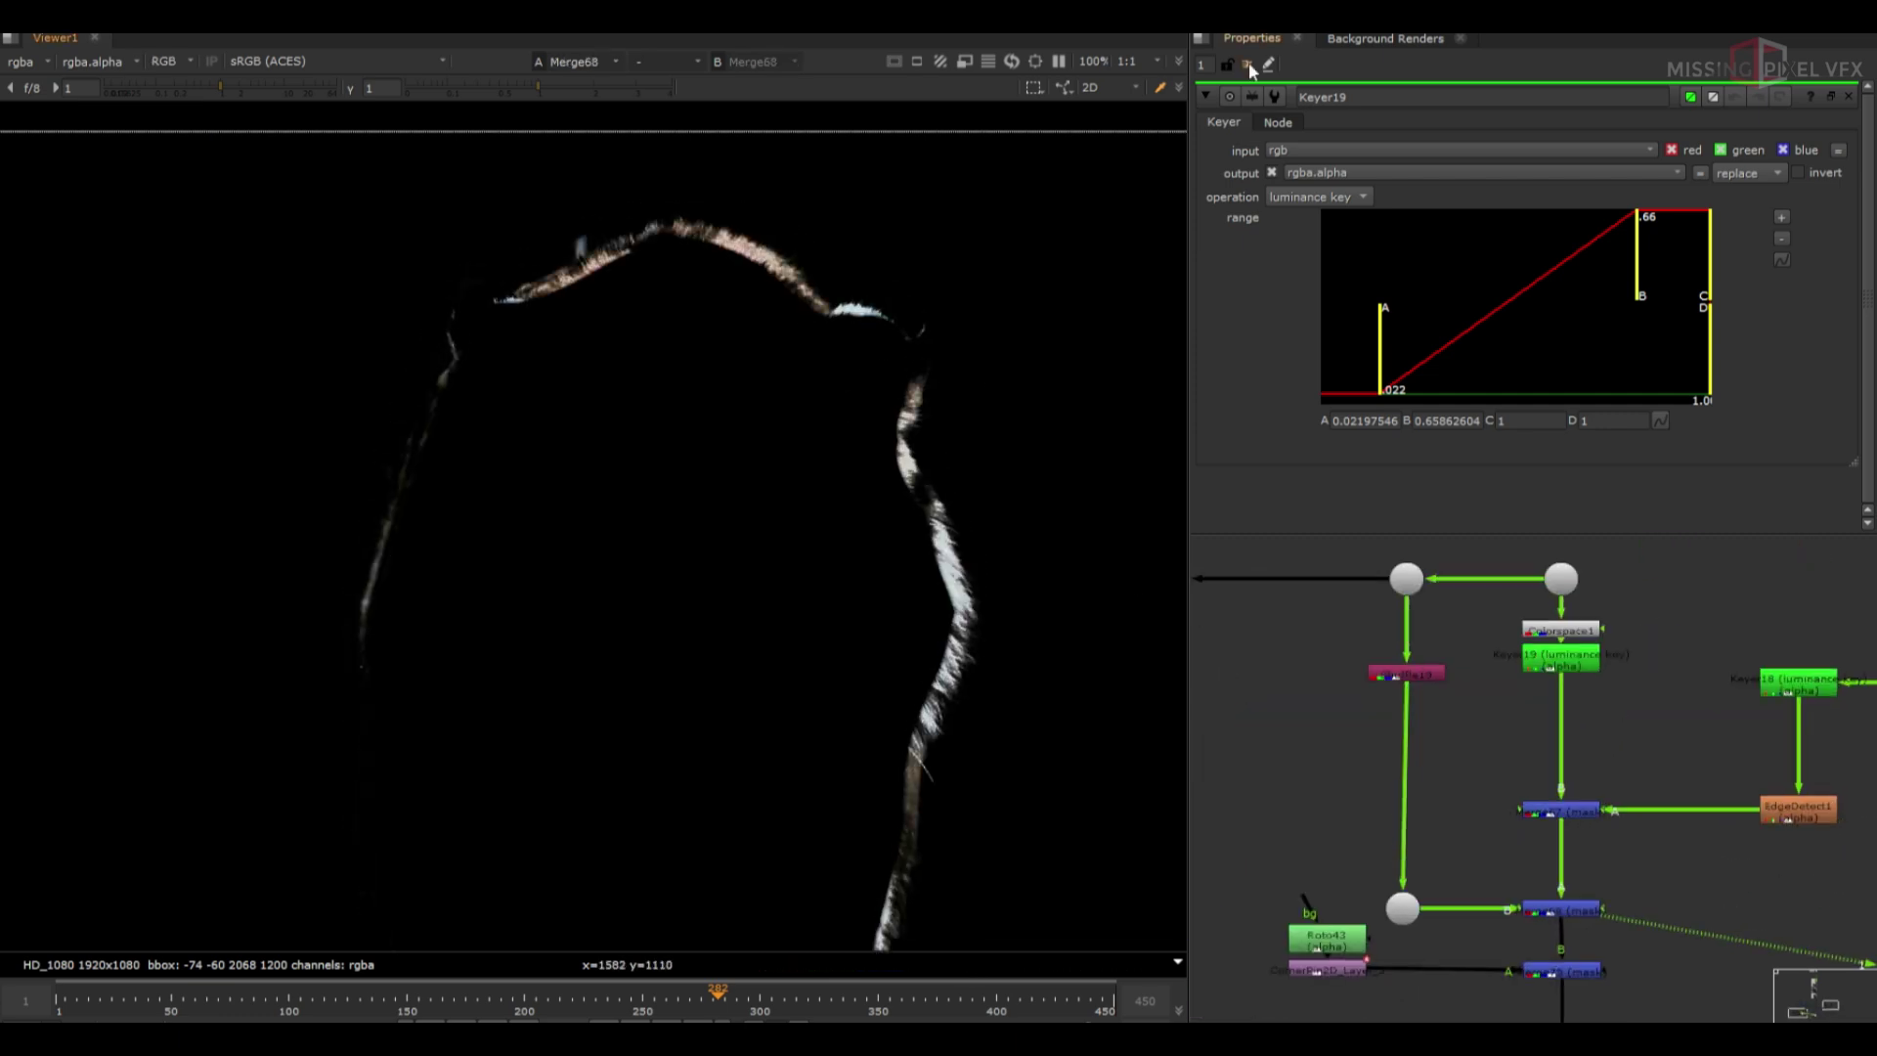
pyautogui.click(1247, 64)
pyautogui.click(1393, 673)
pyautogui.press('1')
pyautogui.click(1564, 910)
pyautogui.press('1')
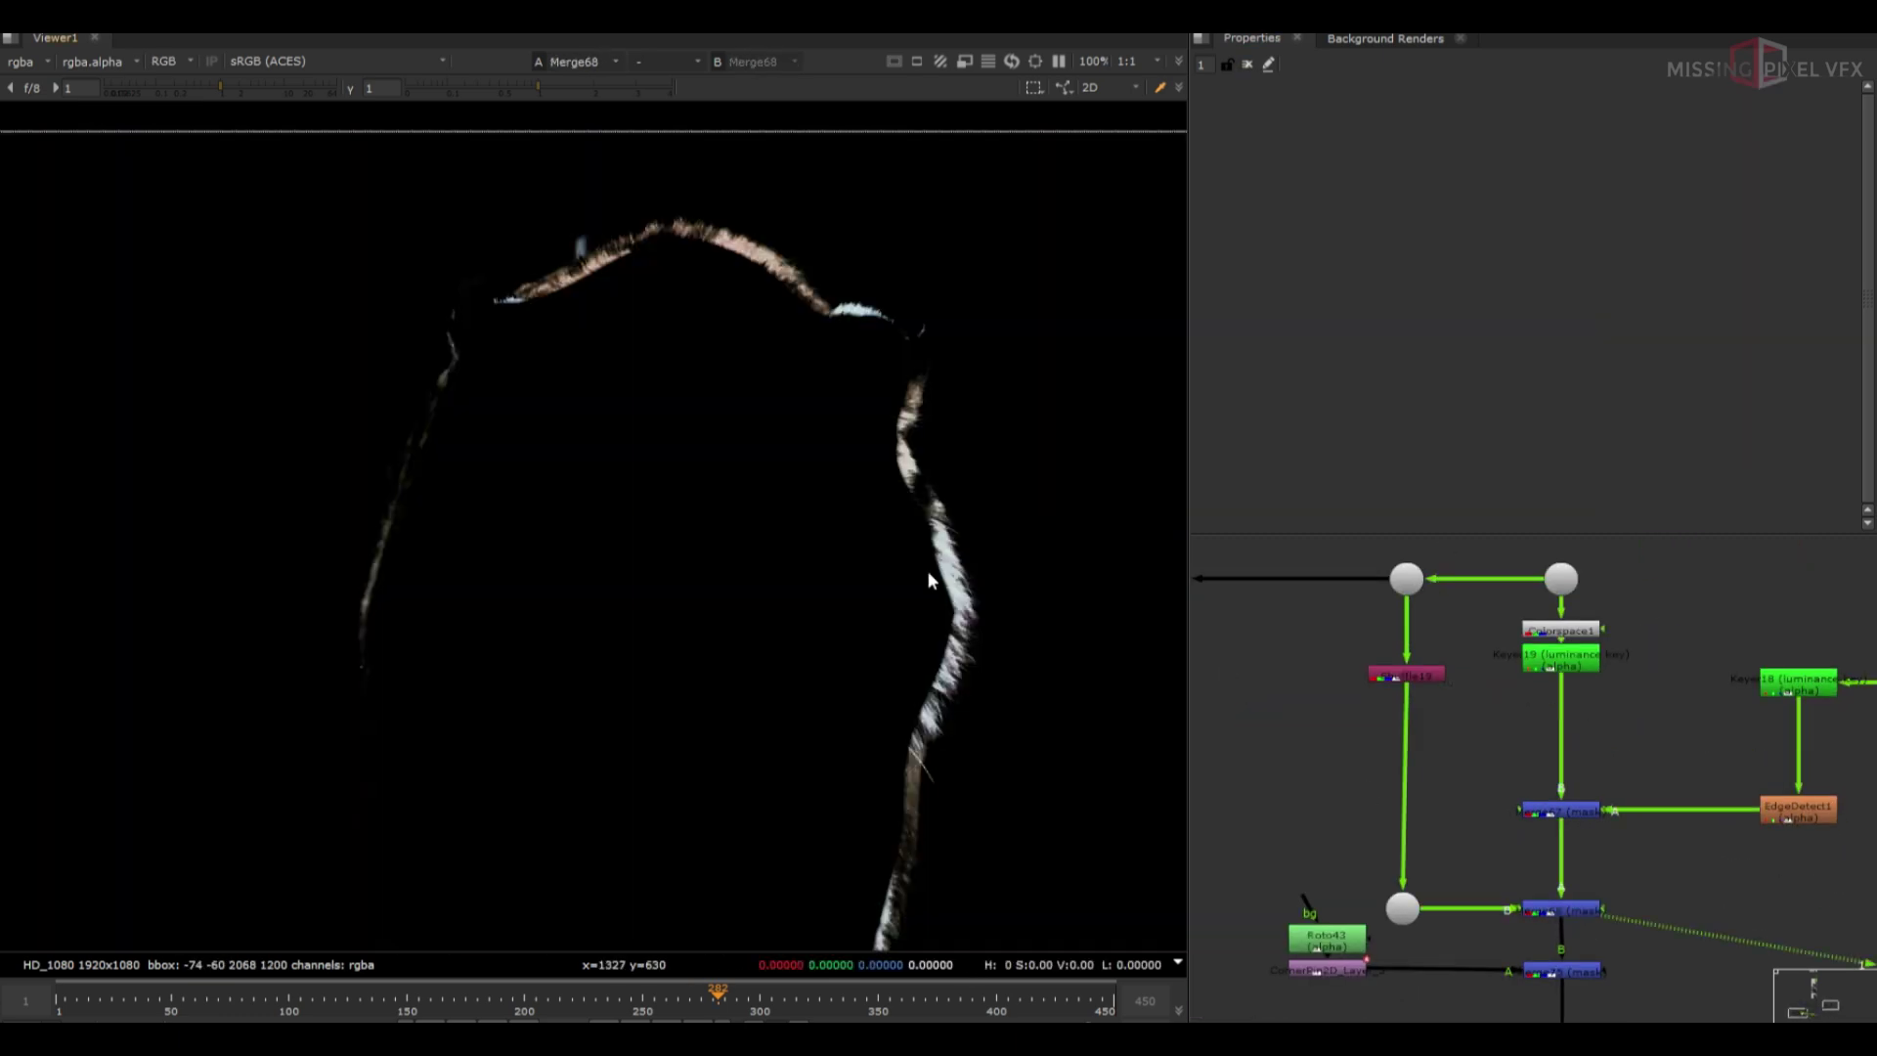
# View the fur edges at Merge50 and the Keyer13 output in the neighbouring key branch
pyautogui.scroll(-3, 1563, 910)
pyautogui.click(1531, 923)
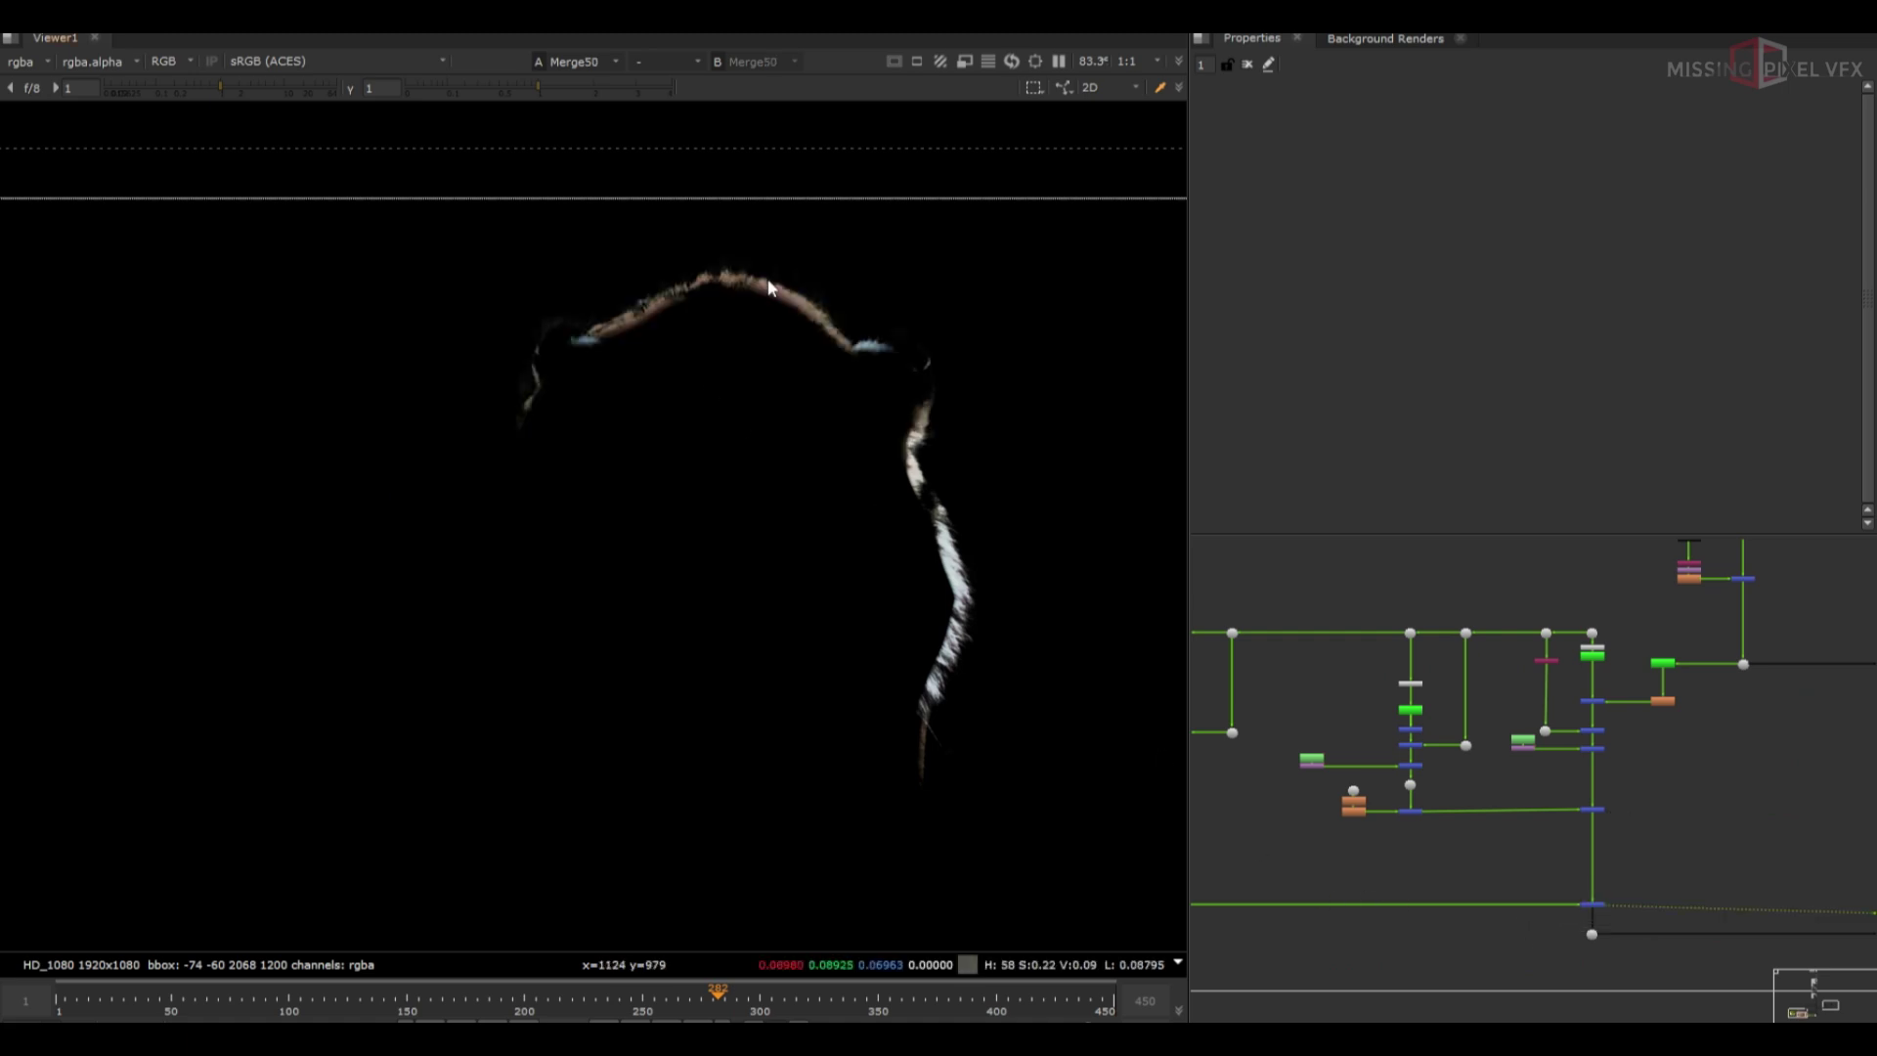
pyautogui.moveTo(1390, 745); pyautogui.dragTo(1636, 754, button='middle')
pyautogui.scroll(3, 1448, 746)
pyautogui.click(1406, 645)
pyautogui.press('1')
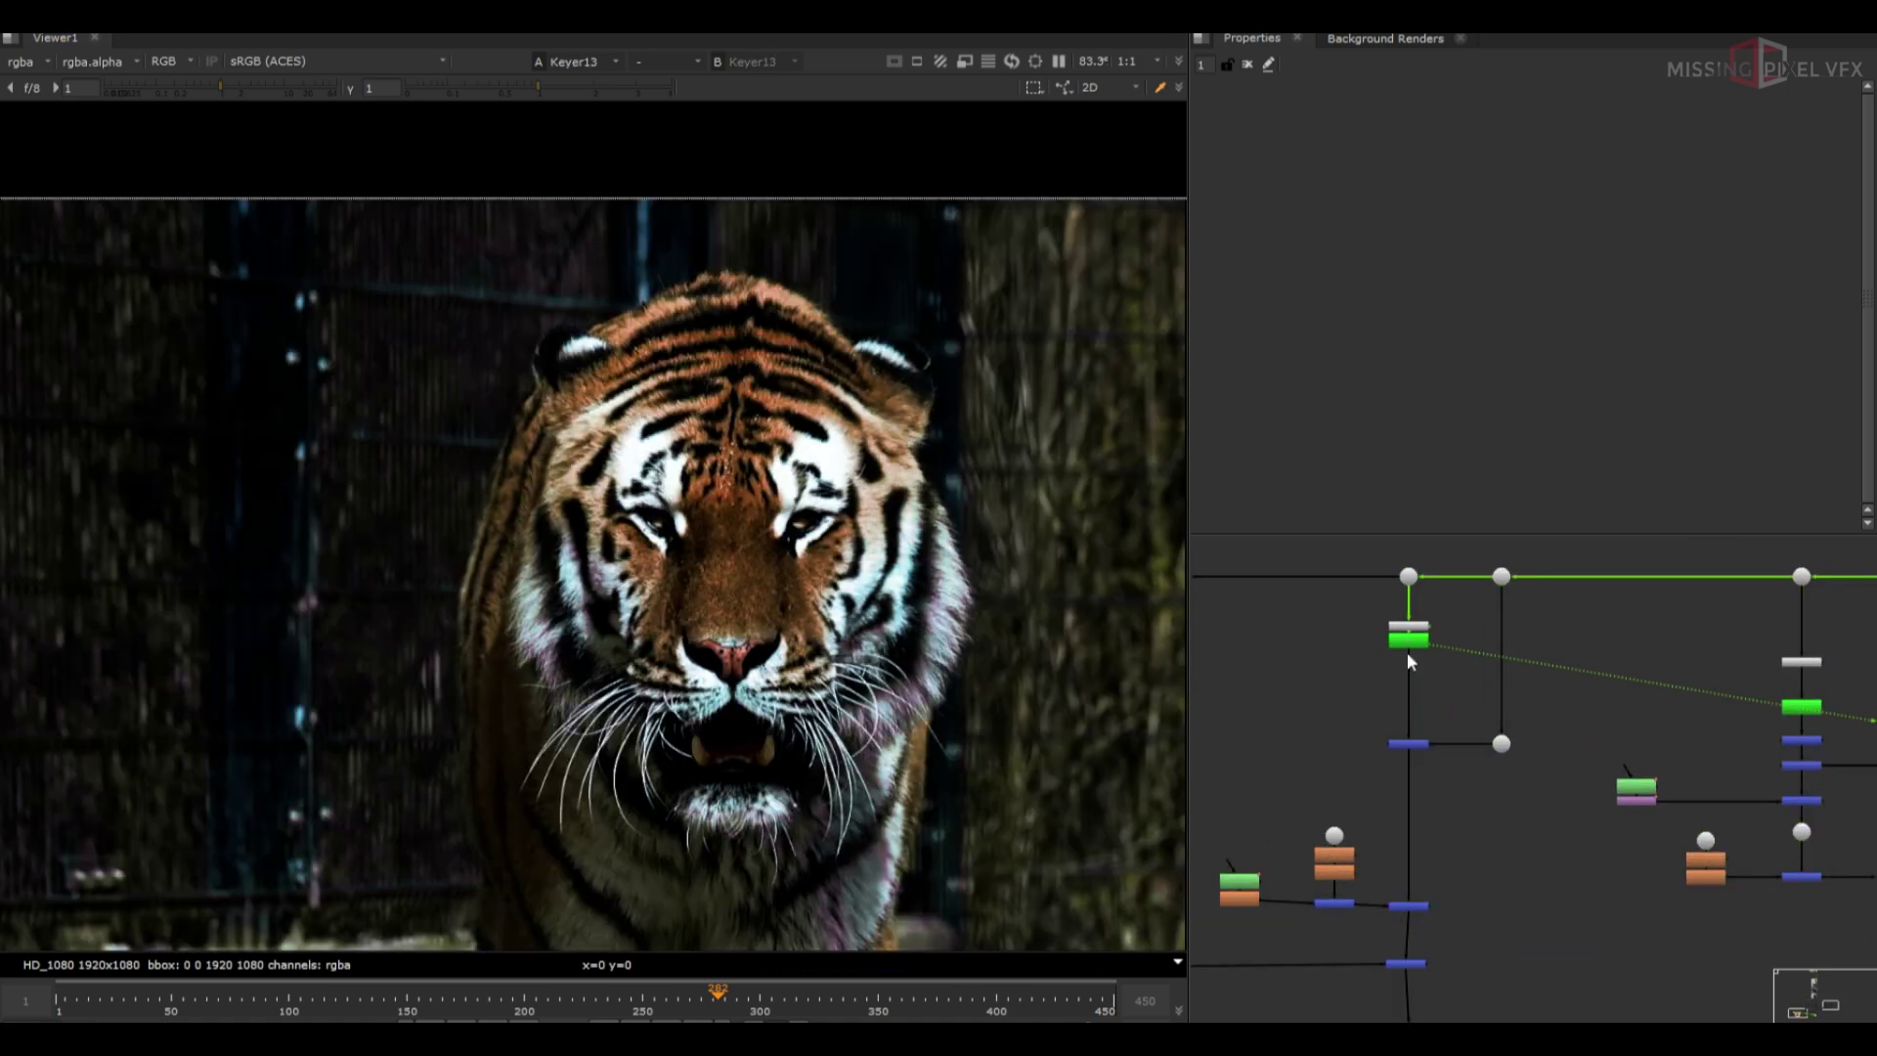
# View the merge result below Keyer13 in the key branch
pyautogui.scroll(2, 1433, 721)
pyautogui.click(1403, 756)
pyautogui.click(1404, 757)
pyautogui.press('1')
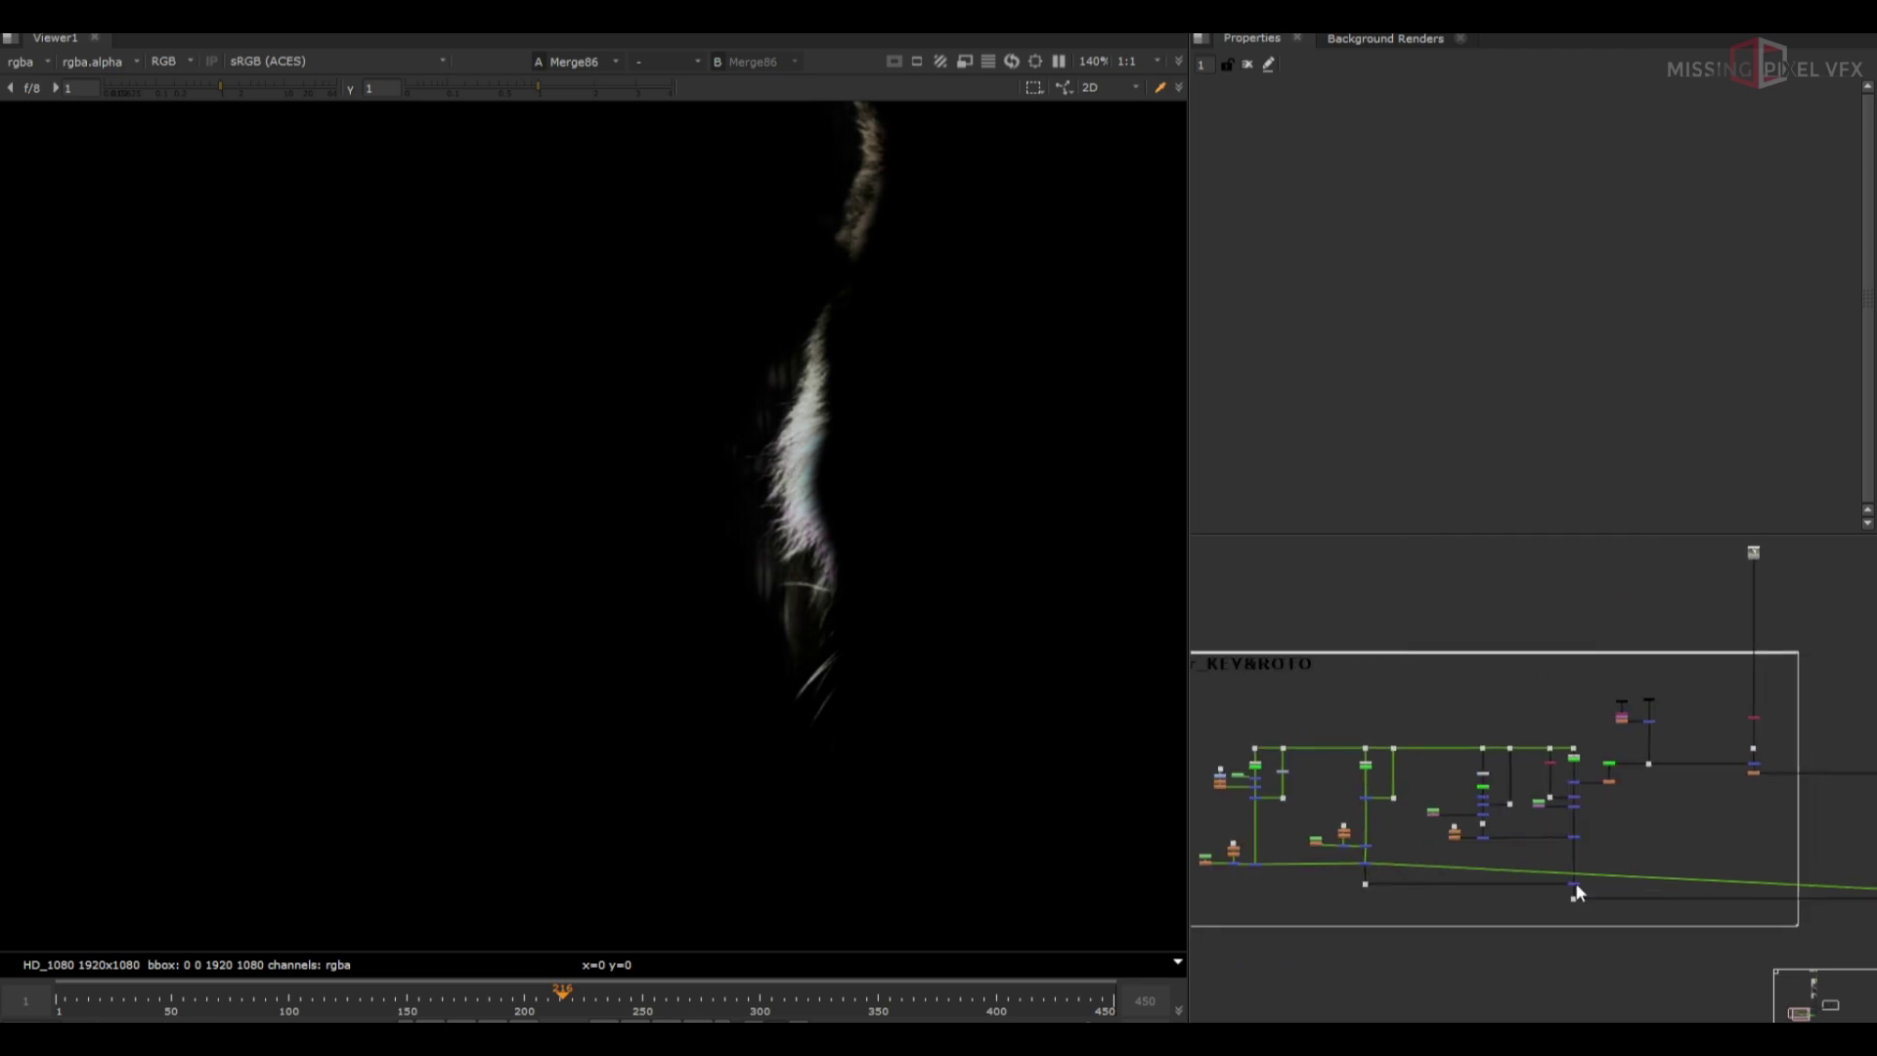
# View the combined fur edges of all key branches at Dot6 and inspect the tiger's whole outline
pyautogui.scroll(2, 1601, 887)
pyautogui.moveTo(1612, 889); pyautogui.dragTo(1503, 939)
pyautogui.press('1')
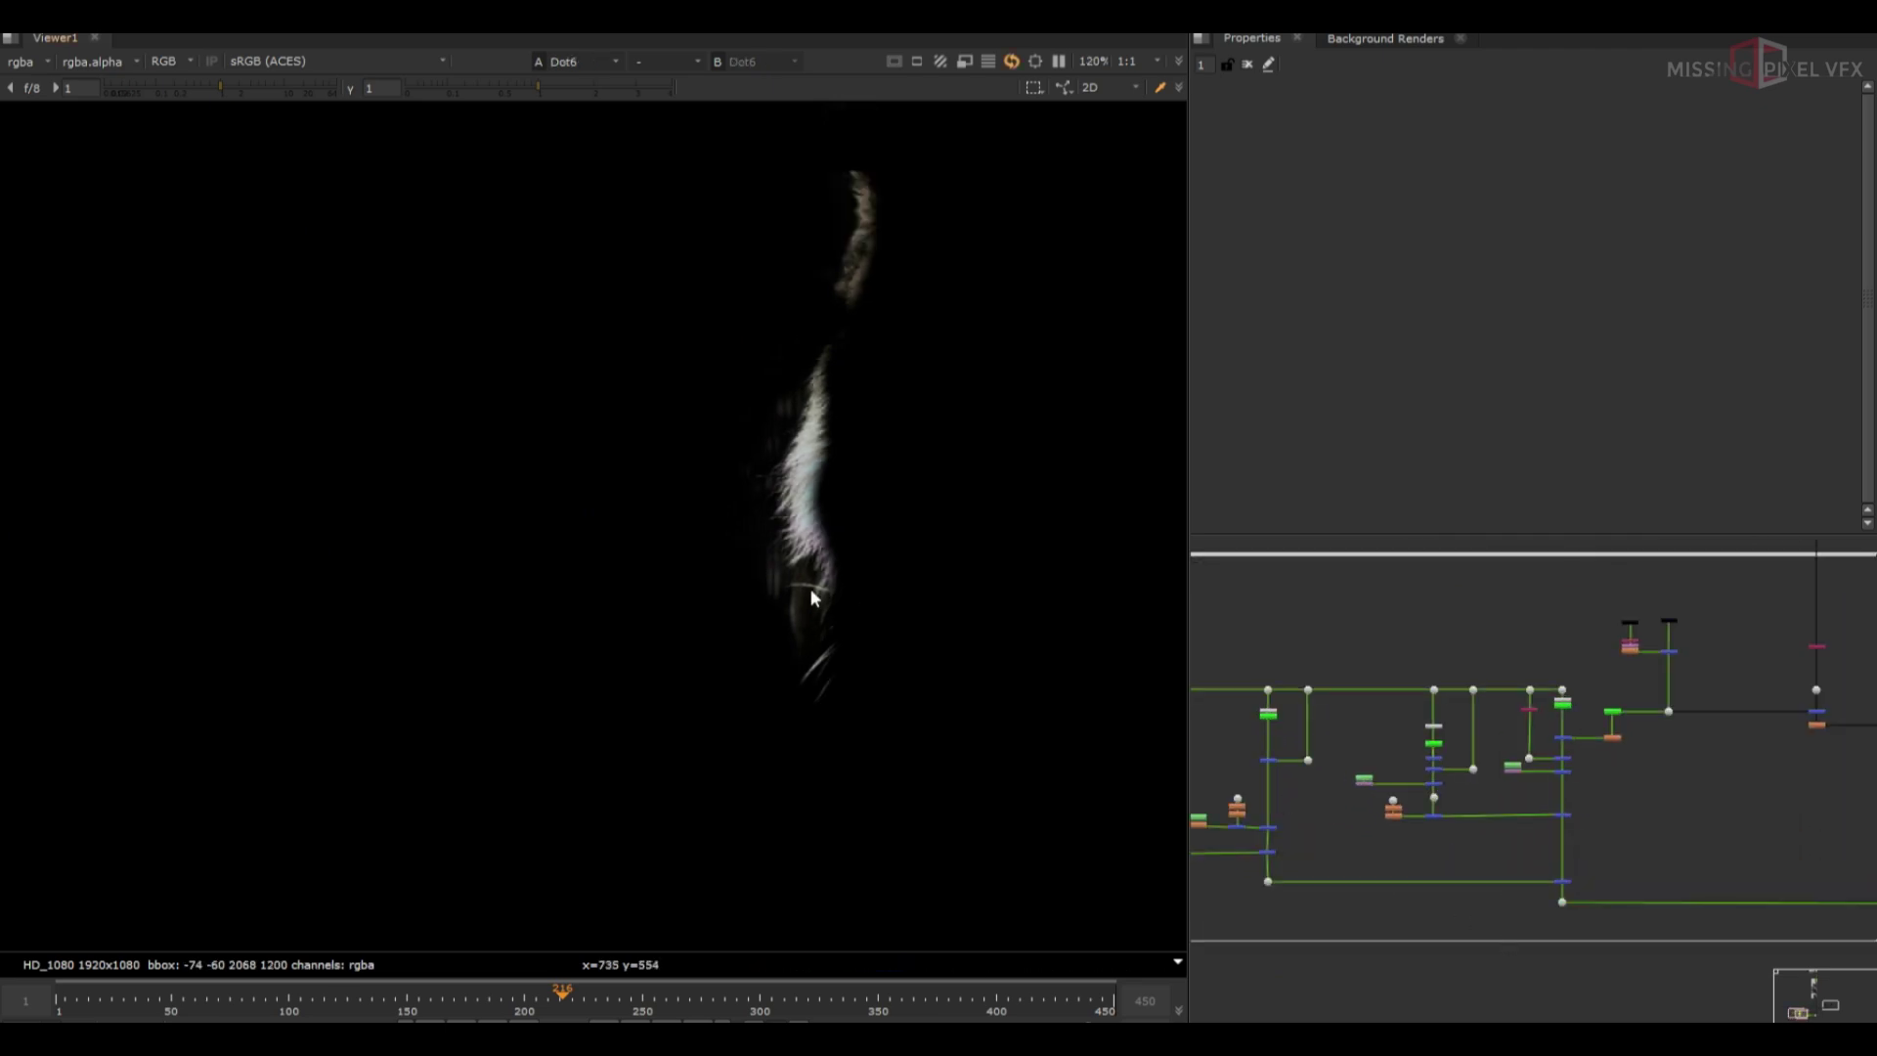
pyautogui.scroll(-7, 797, 577)
pyautogui.moveTo(797, 572); pyautogui.dragTo(666, 598, button='middle')
pyautogui.scroll(5, 800, 461)
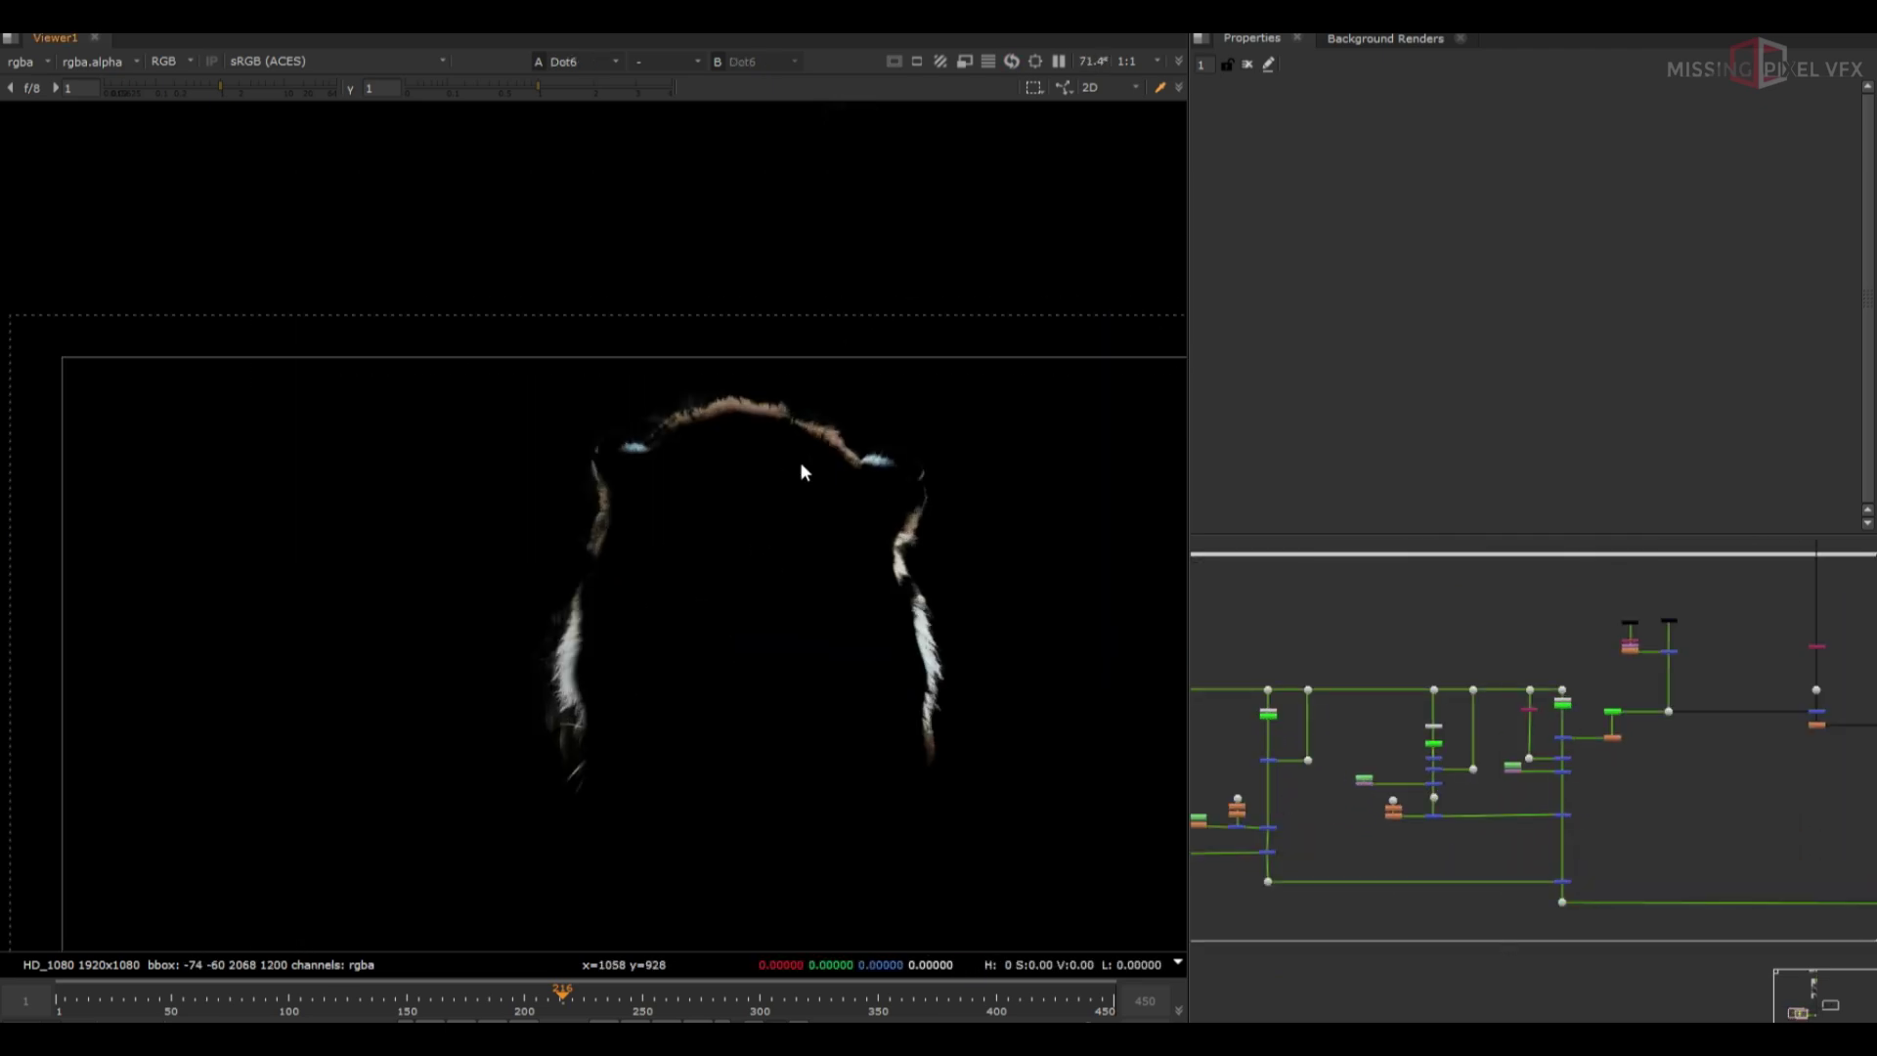
# View the keyed fur edges merged with the tiger over grey at Merge74
pyautogui.scroll(-2, 1513, 803)
pyautogui.moveTo(1720, 841); pyautogui.dragTo(1374, 843, button='middle')
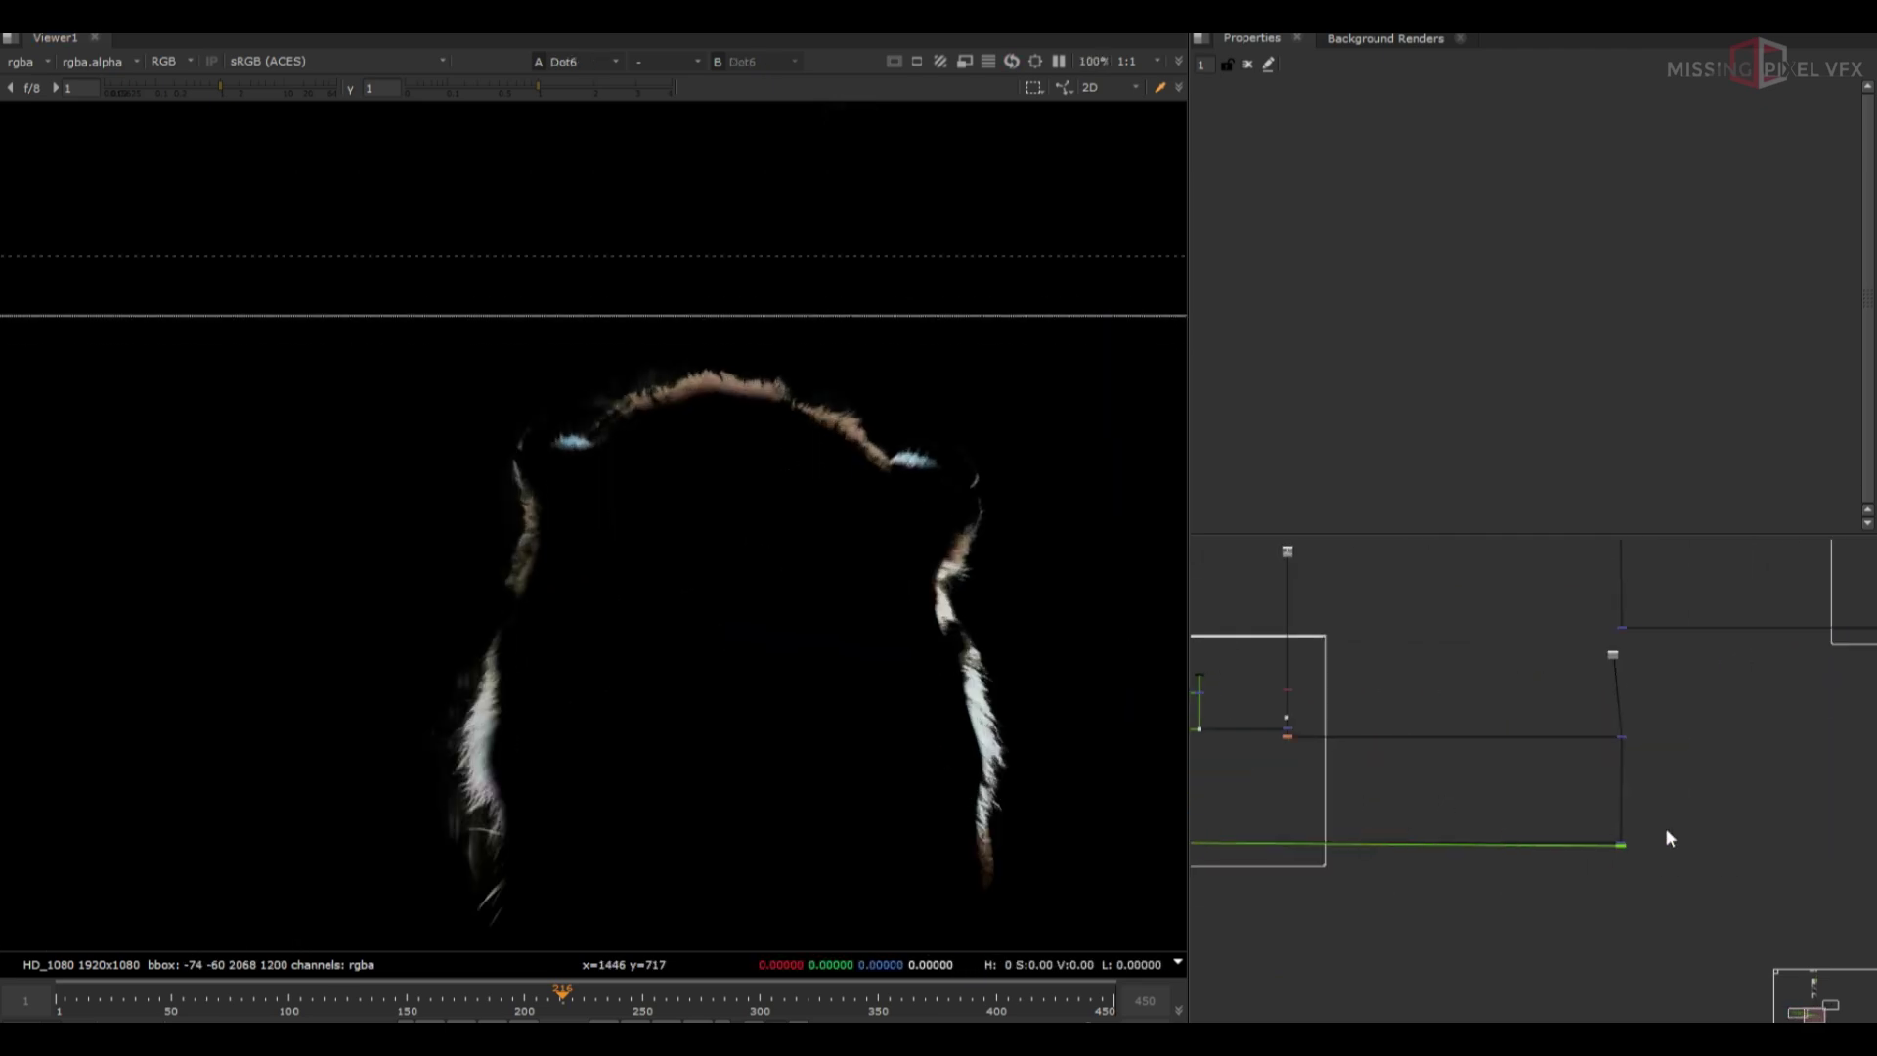
pyautogui.scroll(4, 1633, 833)
pyautogui.click(1589, 863)
pyautogui.press('1')
pyautogui.scroll(3, 1436, 859)
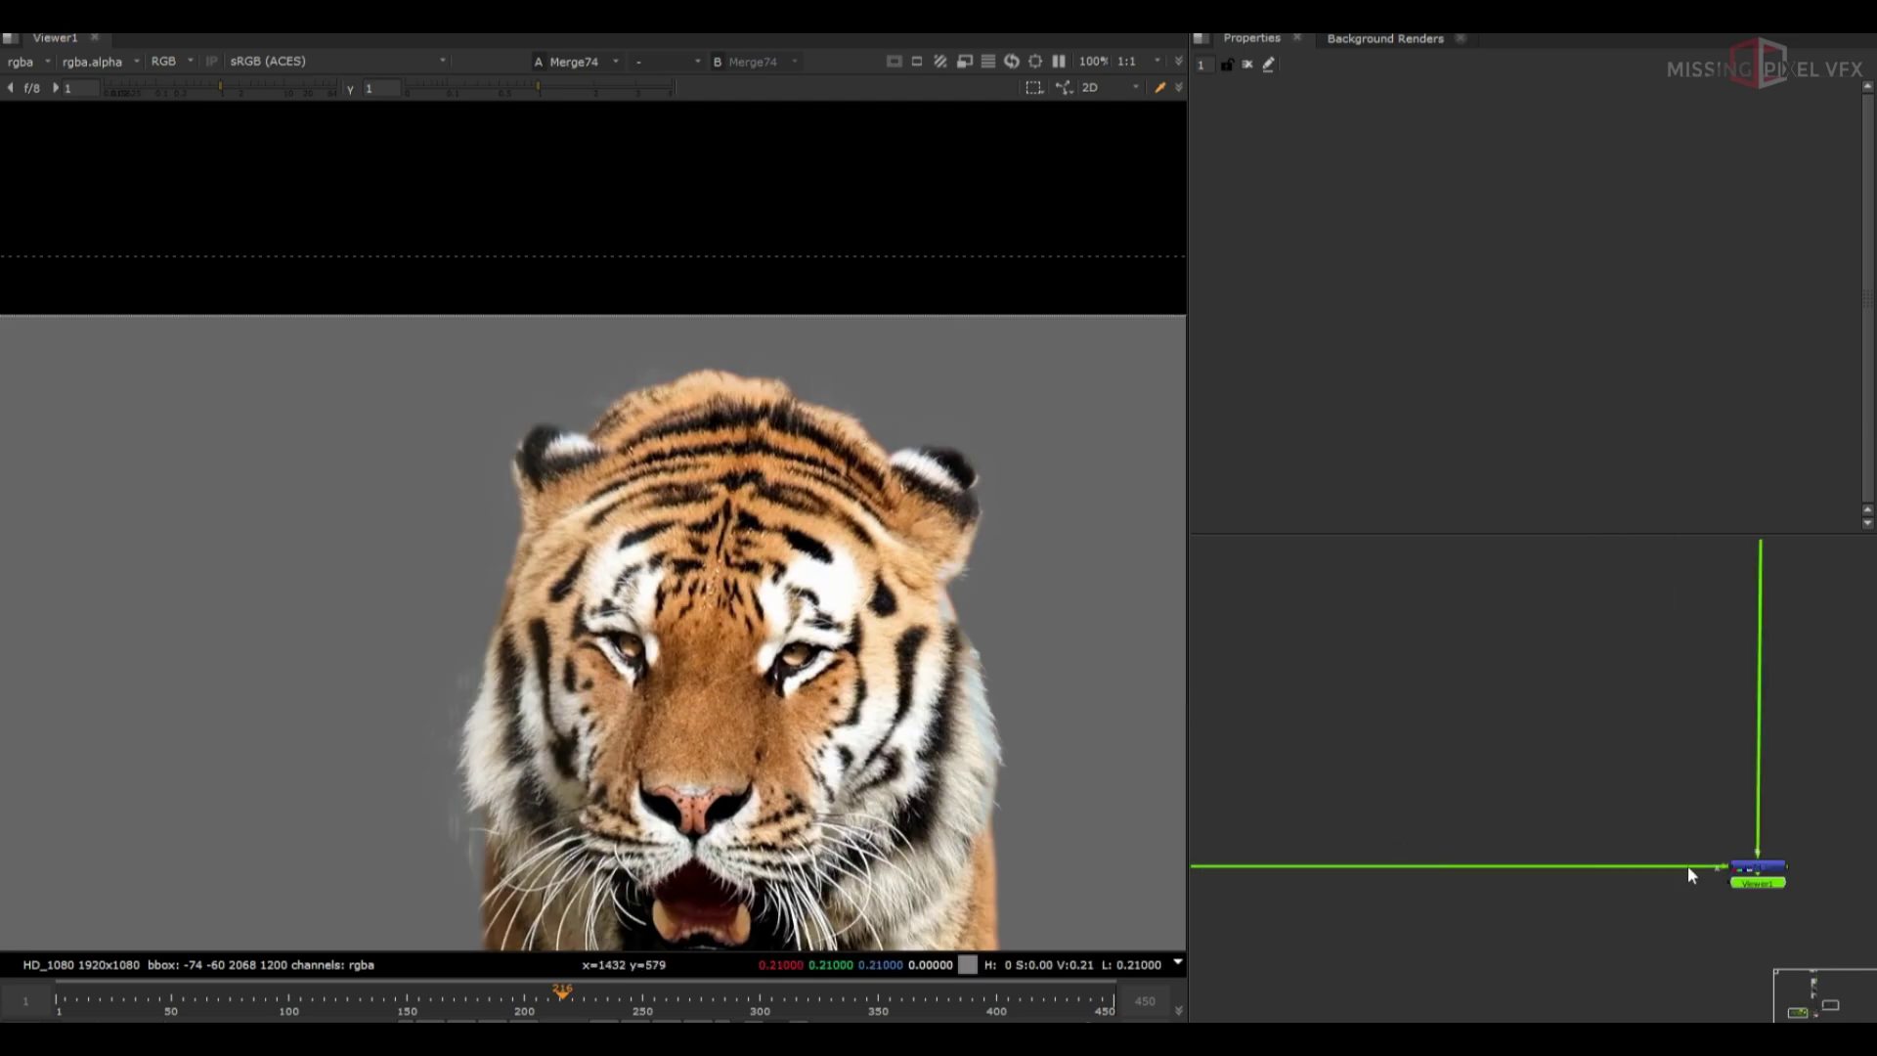
# Toggle Merge74 off and on to compare the tiger's outline with and without the fur edges
pyautogui.scroll(-5, 1593, 844)
pyautogui.moveTo(1212, 715); pyautogui.dragTo(1480, 731, button='middle')
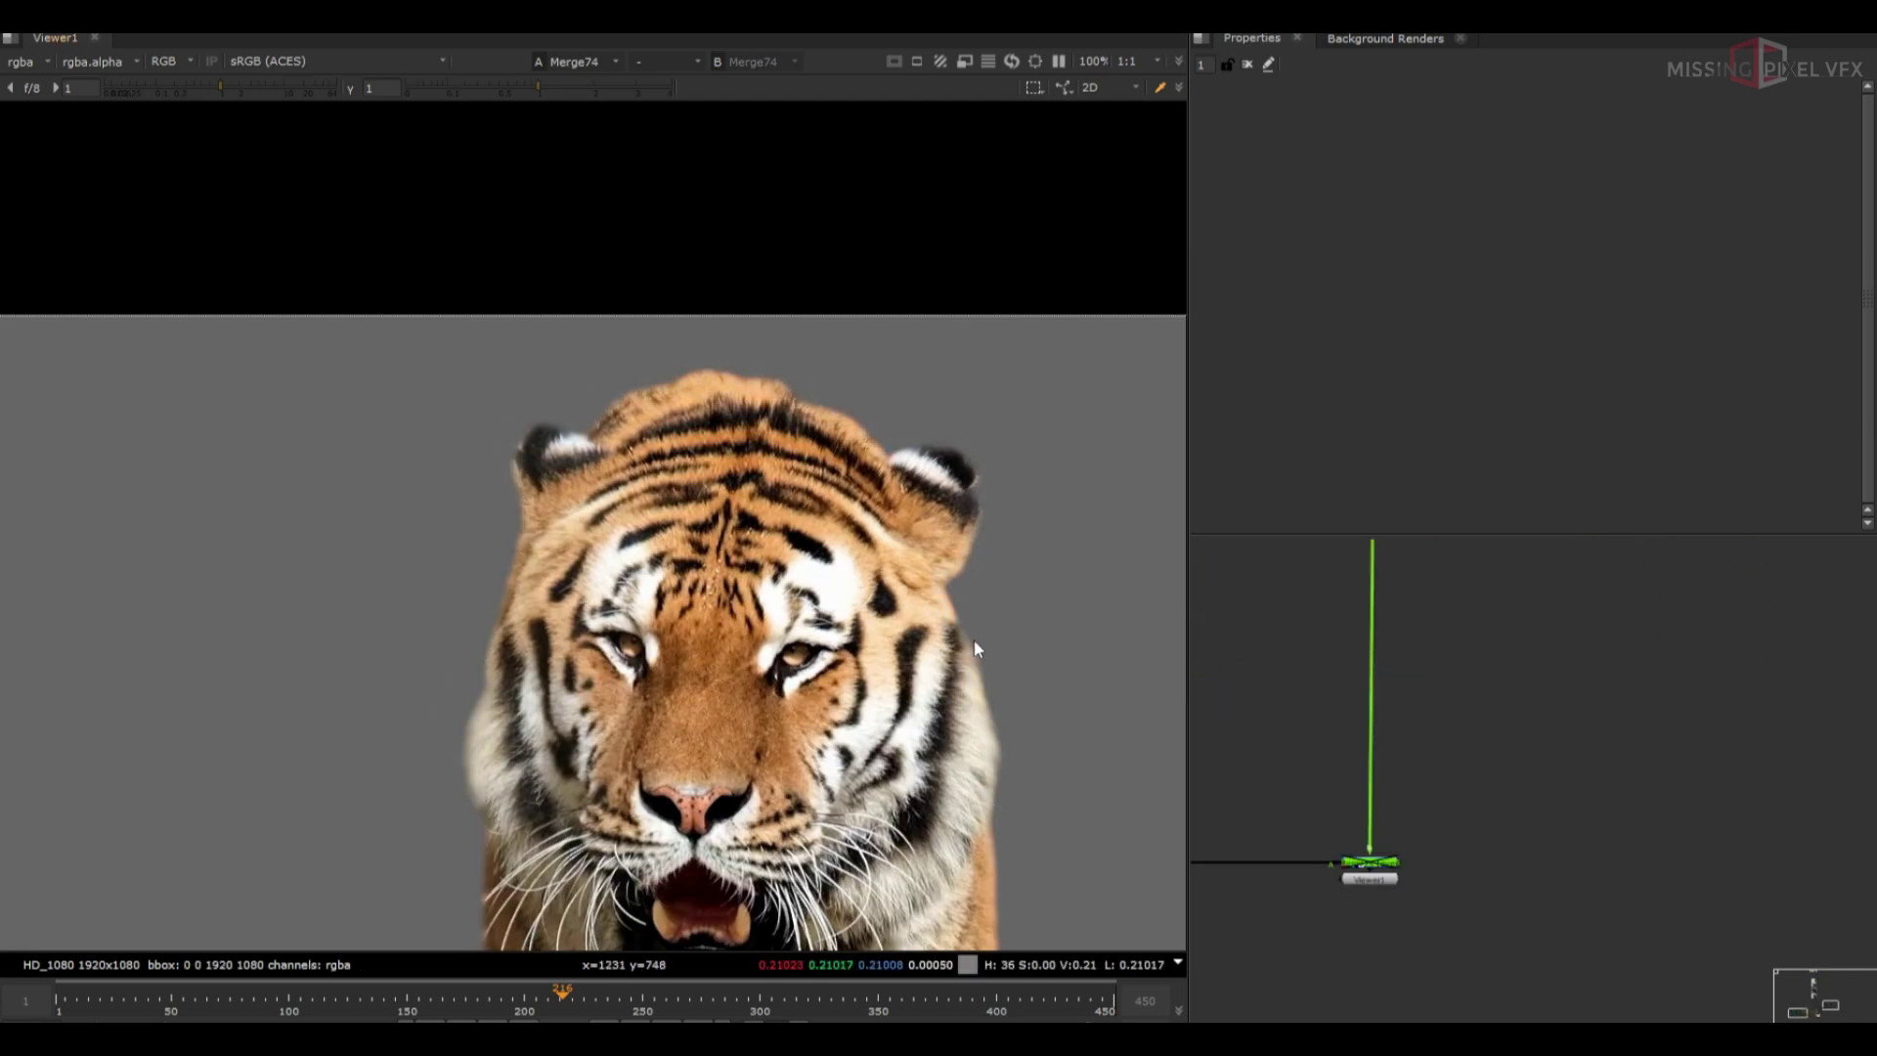
pyautogui.moveTo(937, 748); pyautogui.dragTo(921, 525, button='middle')
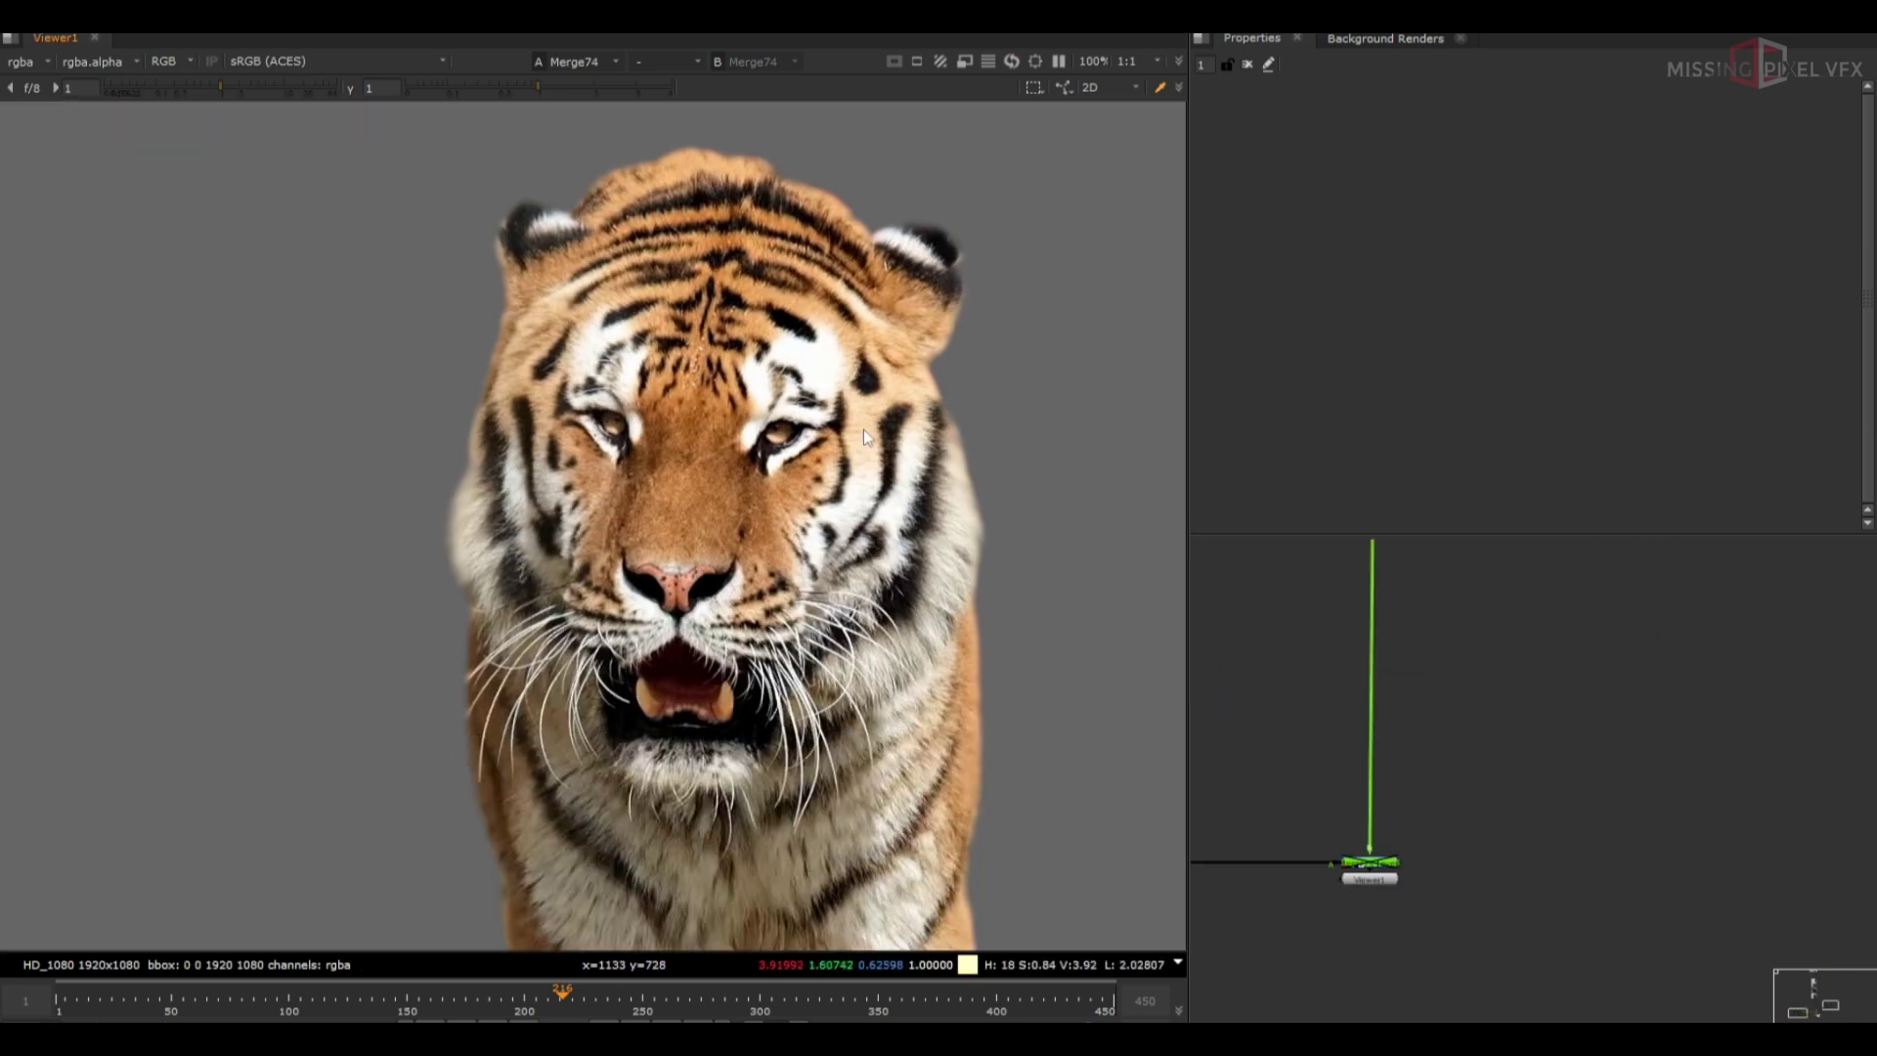
pyautogui.press('2')
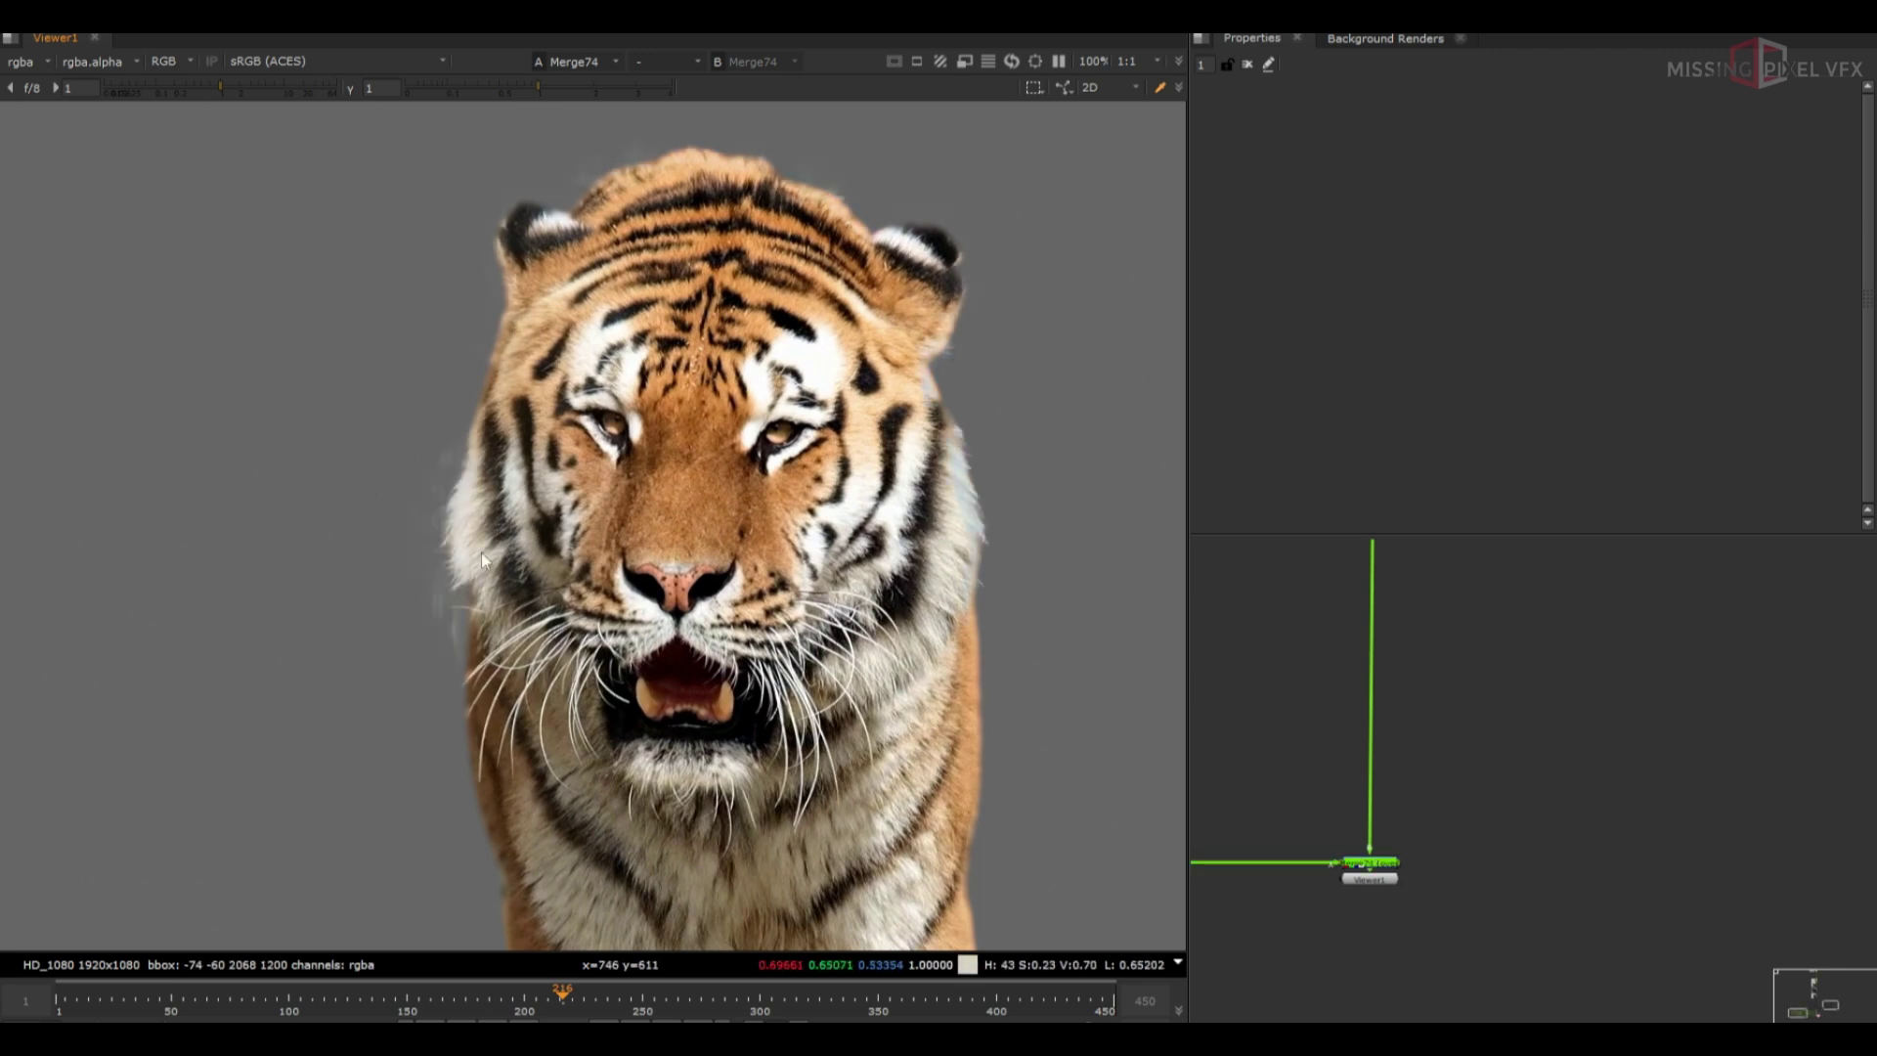
pyautogui.press('d')
pyautogui.press('d')
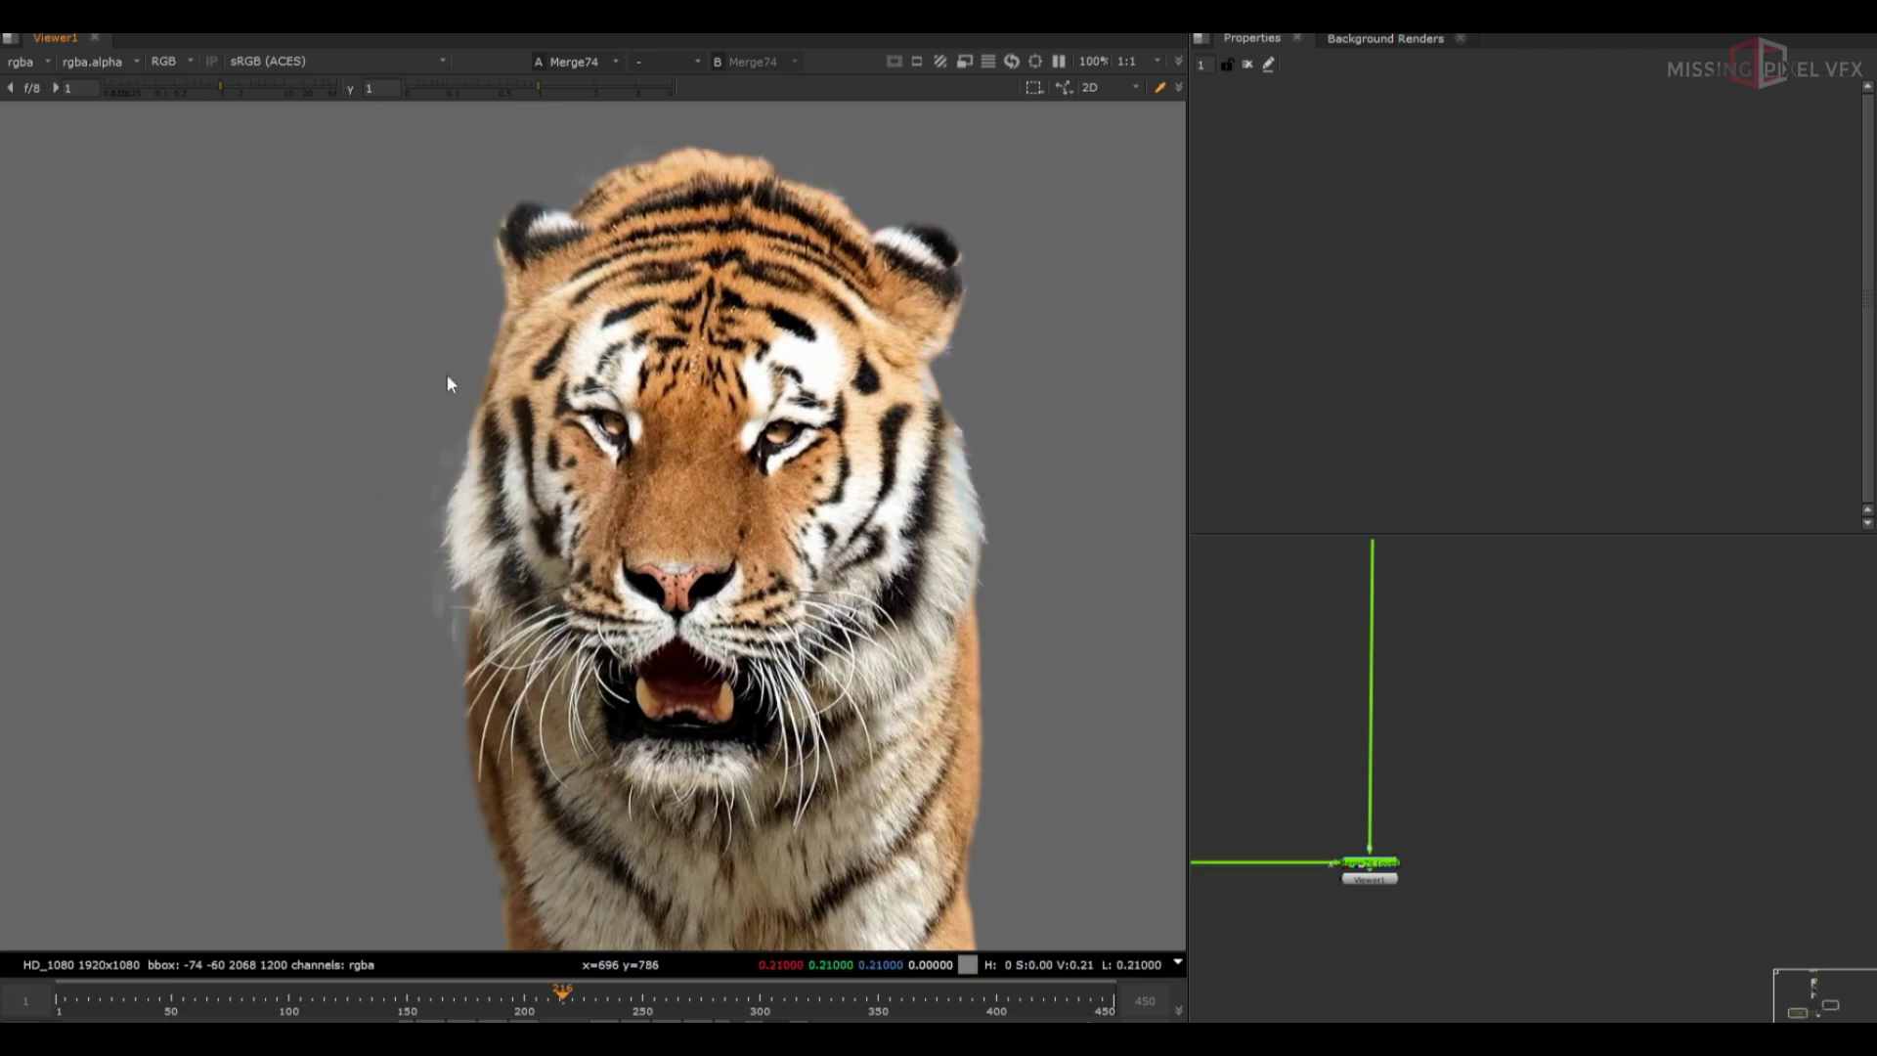
pyautogui.moveTo(408, 168); pyautogui.dragTo(371, 181)
pyautogui.scroll(-2, 1493, 877)
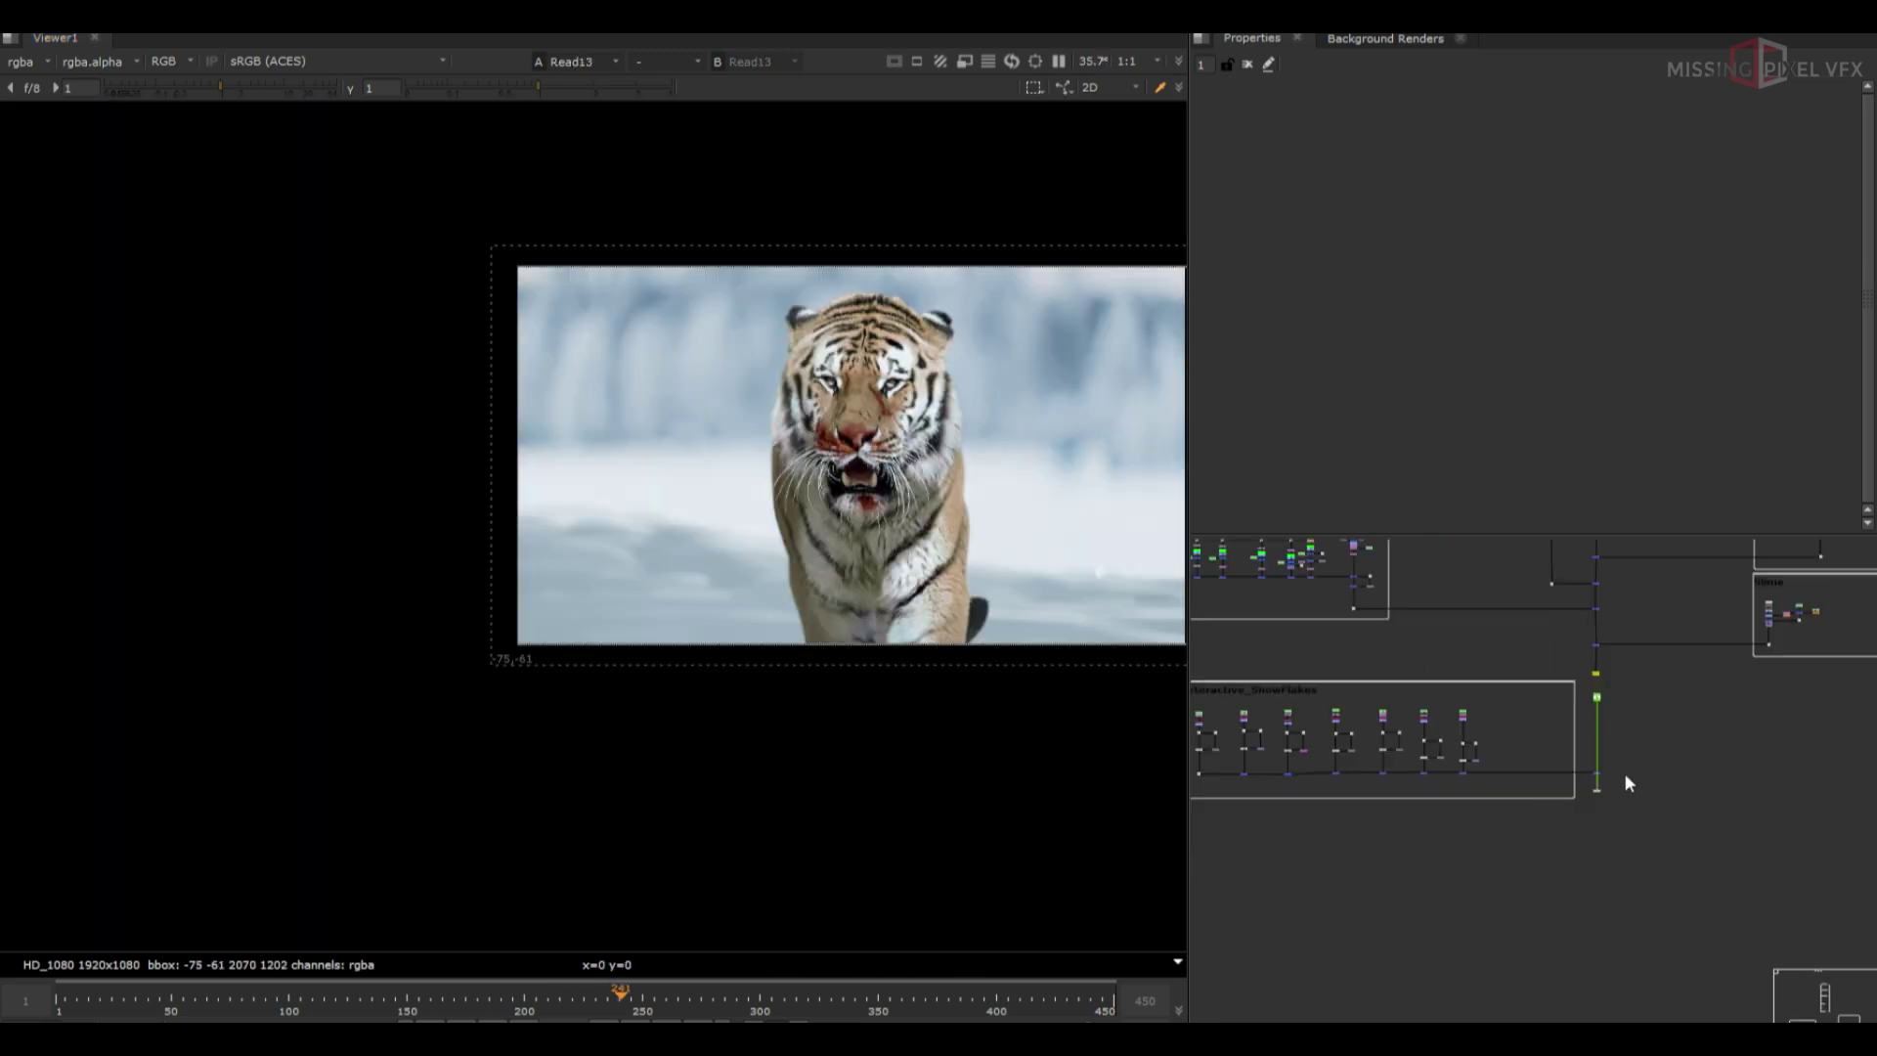
# View the particle render through its Shuffle20 node
pyautogui.moveTo(1625, 772); pyautogui.dragTo(1560, 678, button='middle')
pyautogui.scroll(3, 1429, 598)
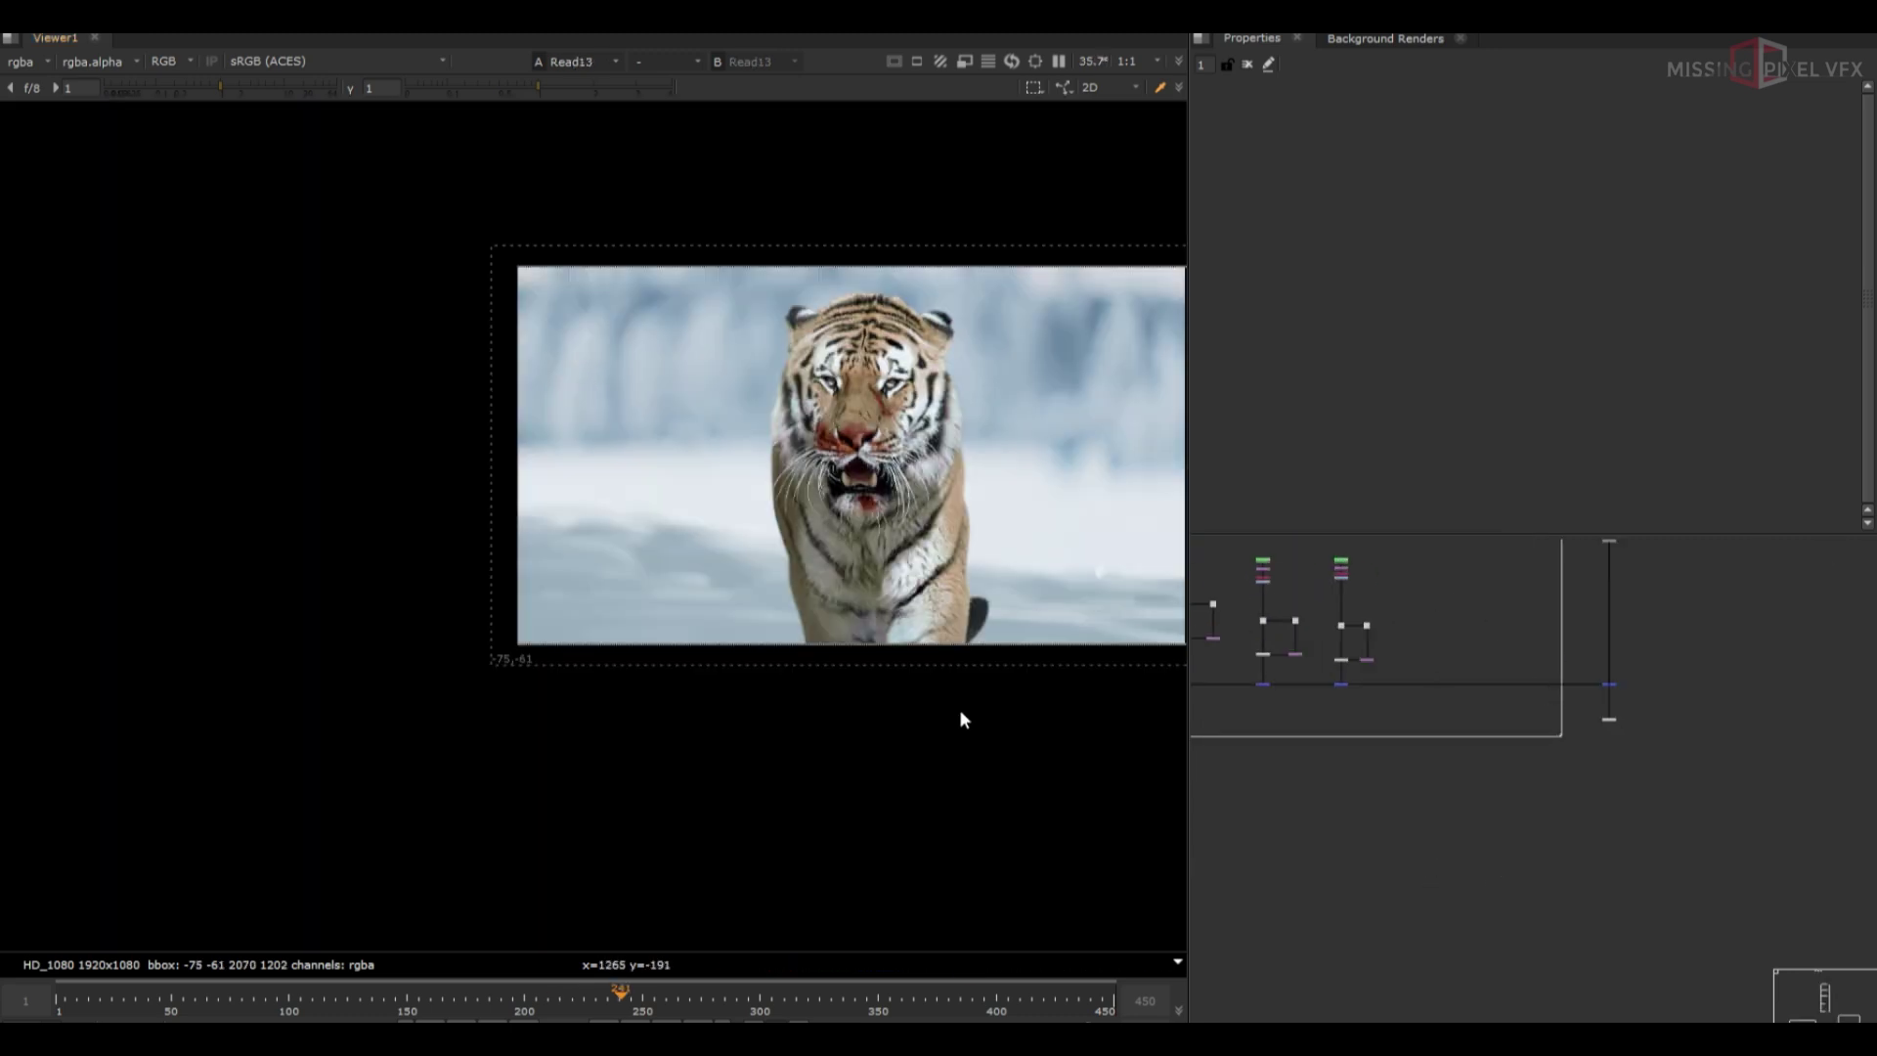
pyautogui.scroll(-4, 1619, 760)
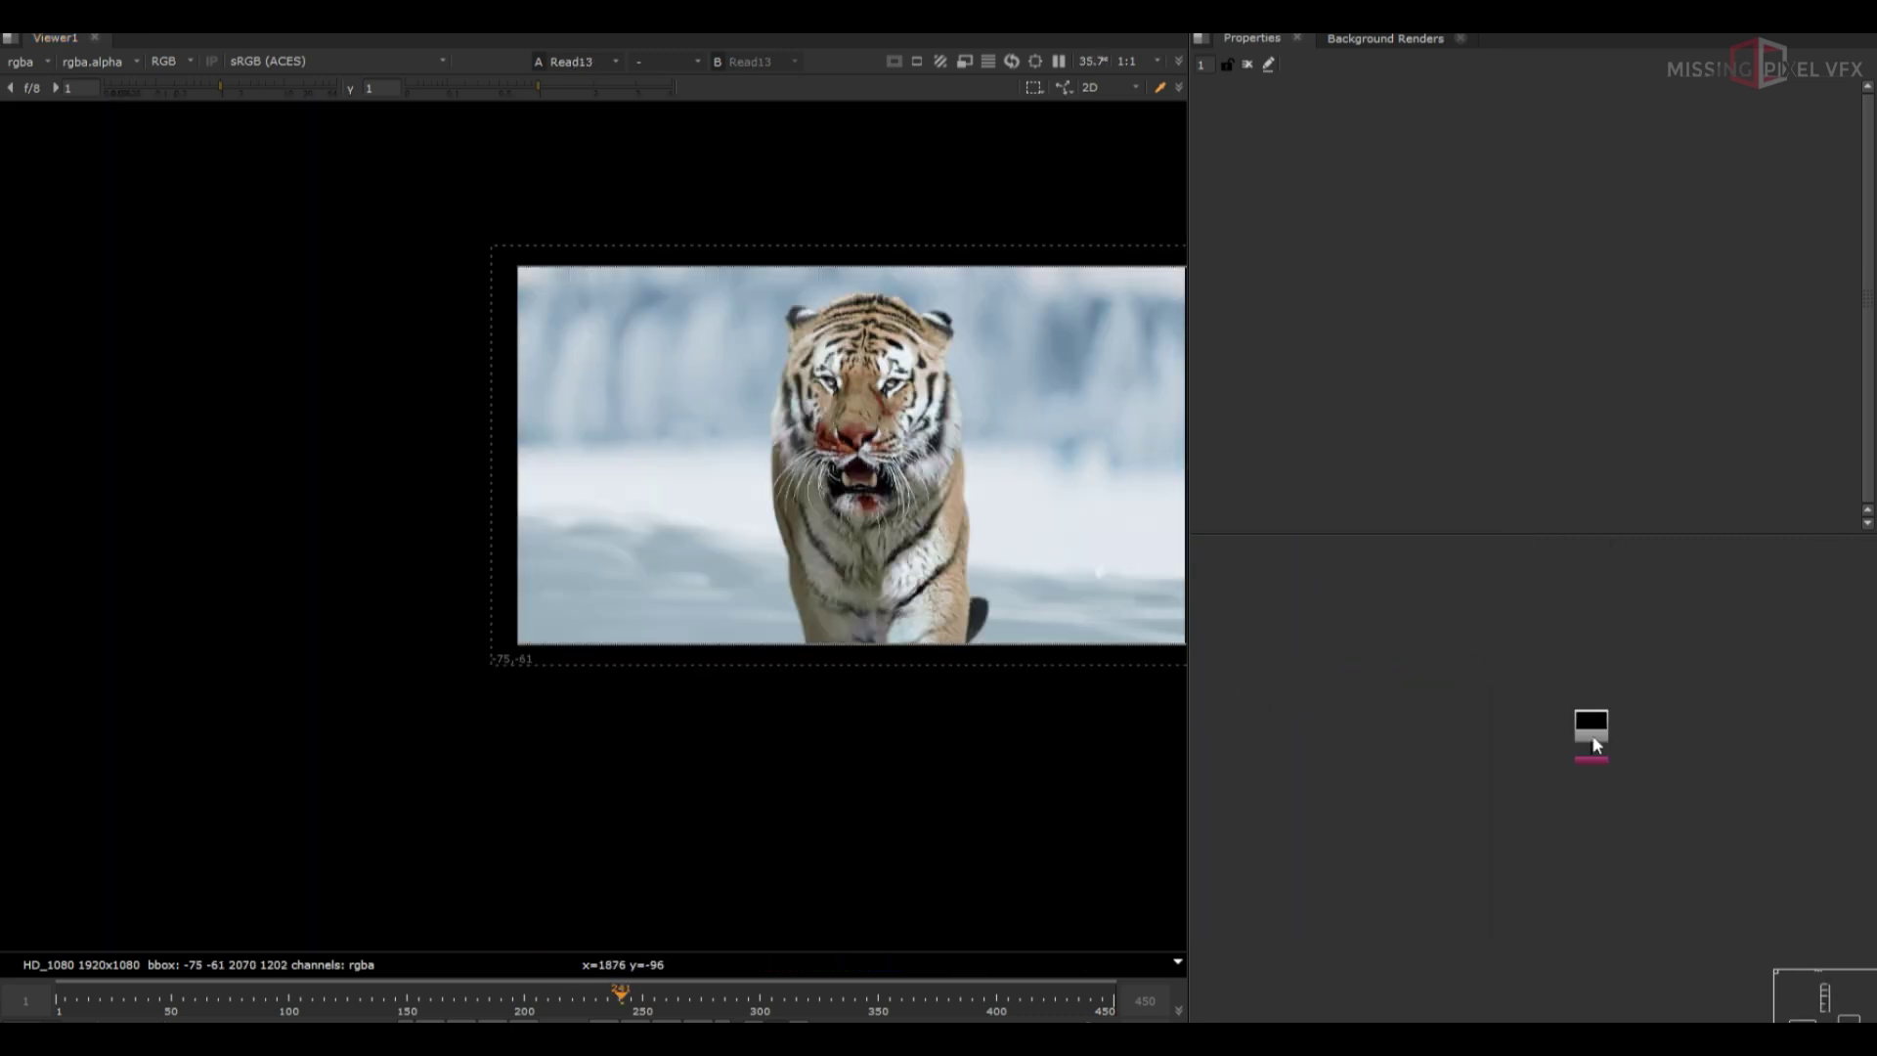
pyautogui.press('1')
pyautogui.click(1590, 758)
pyautogui.press('1')
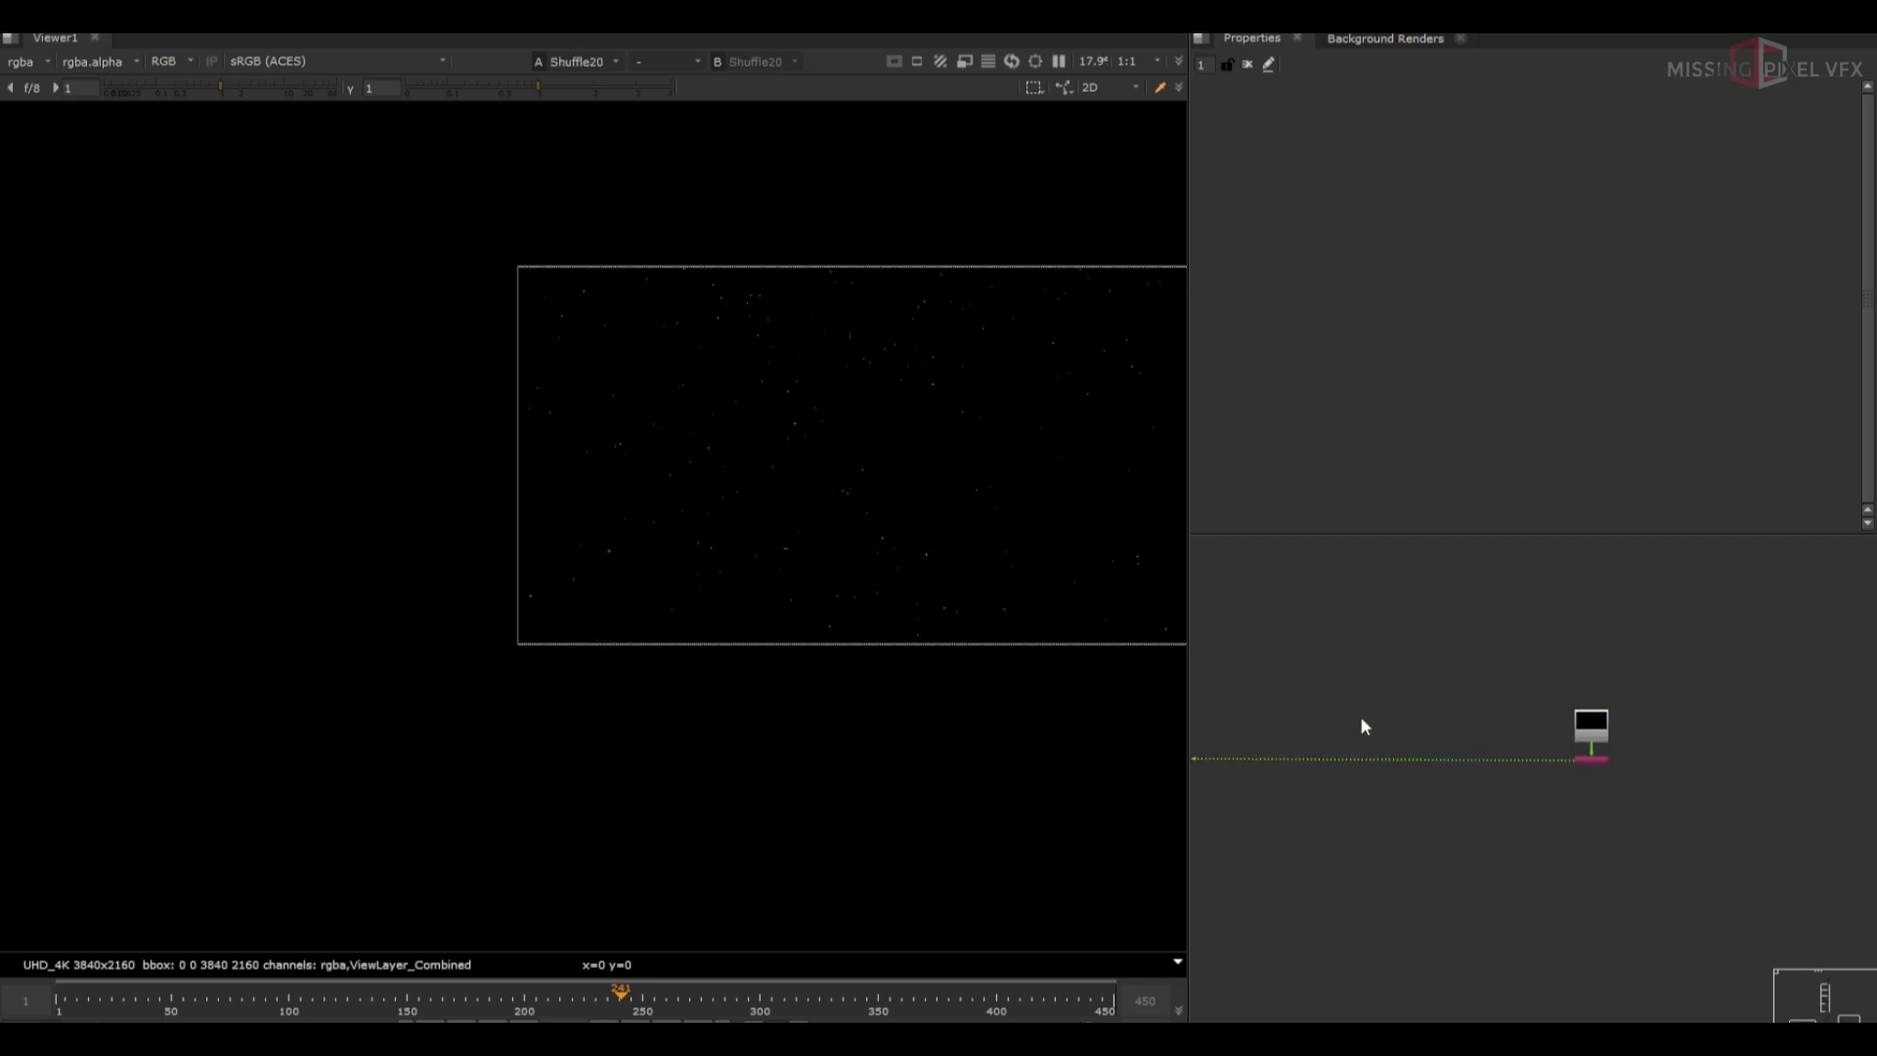
# Examine the white particles in the Shuffle20 output up close and across the full frame during playback
pyautogui.moveTo(901, 590); pyautogui.dragTo(621, 696, button='middle')
pyautogui.scroll(2, 666, 648)
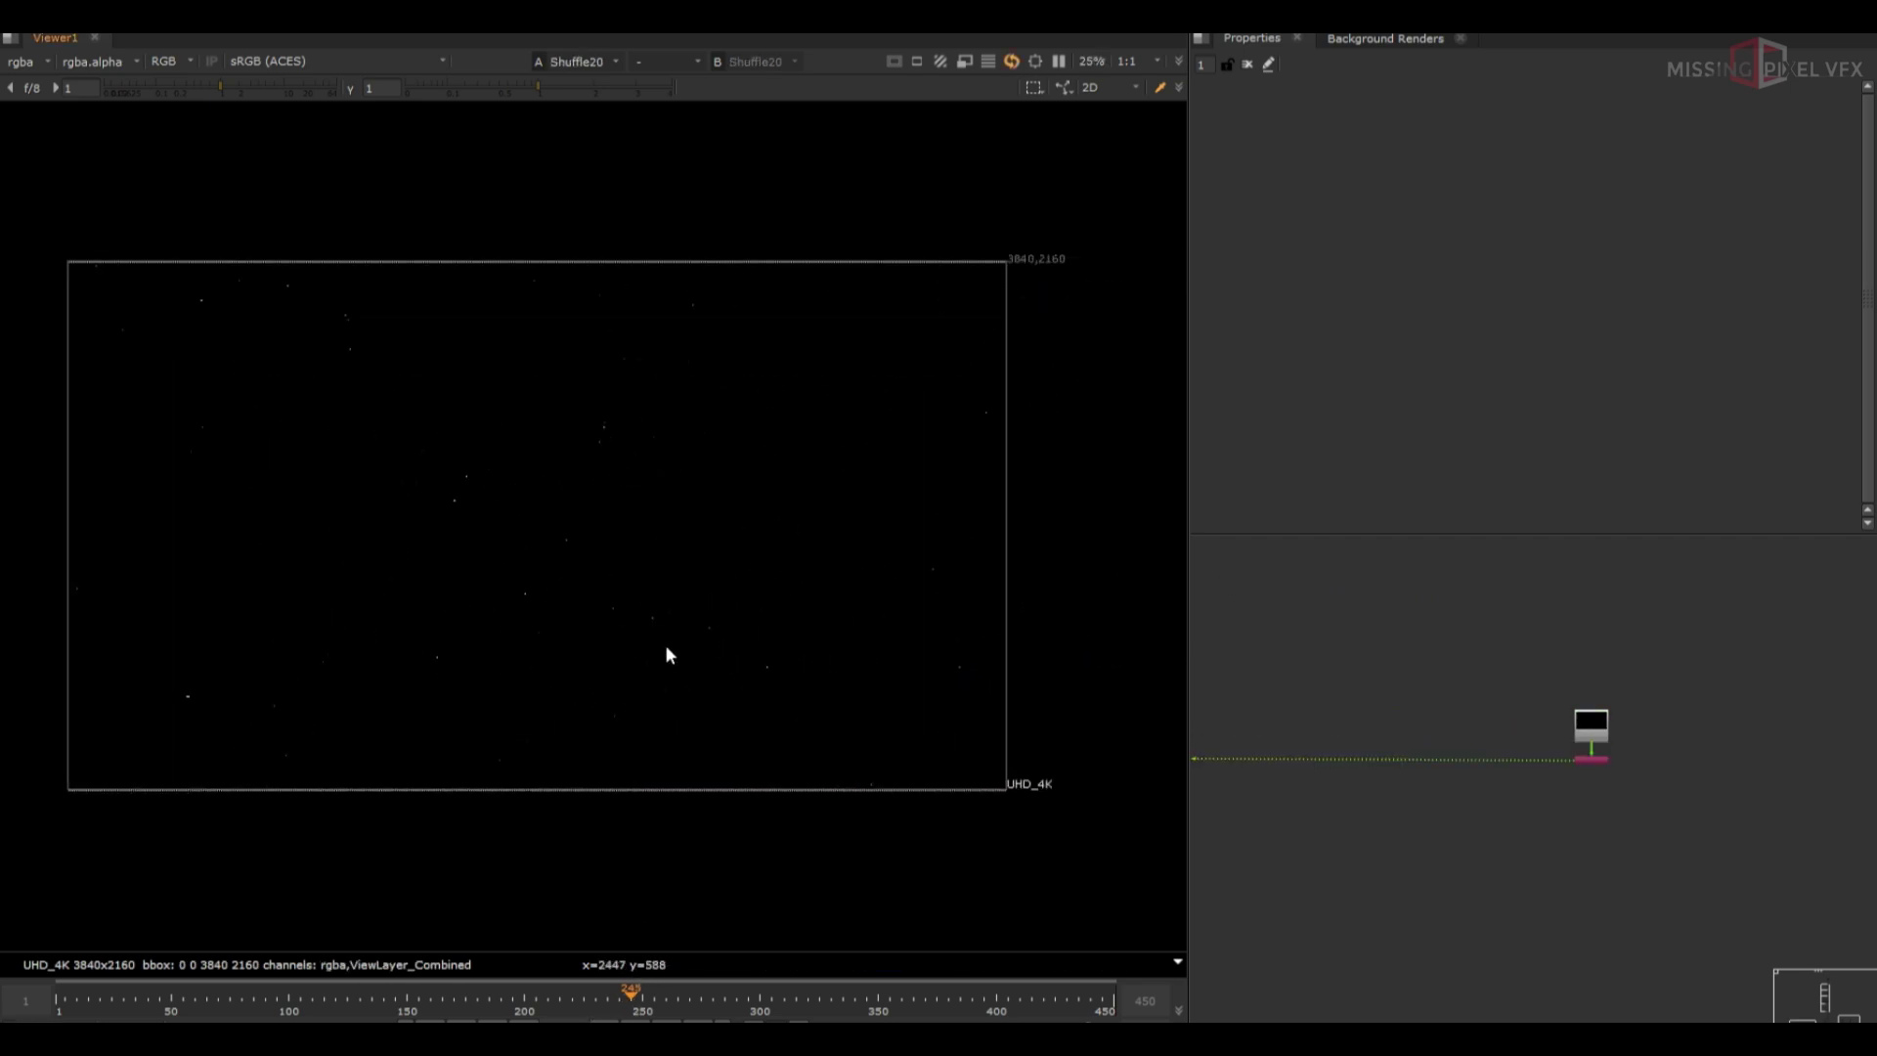
pyautogui.scroll(6, 606, 618)
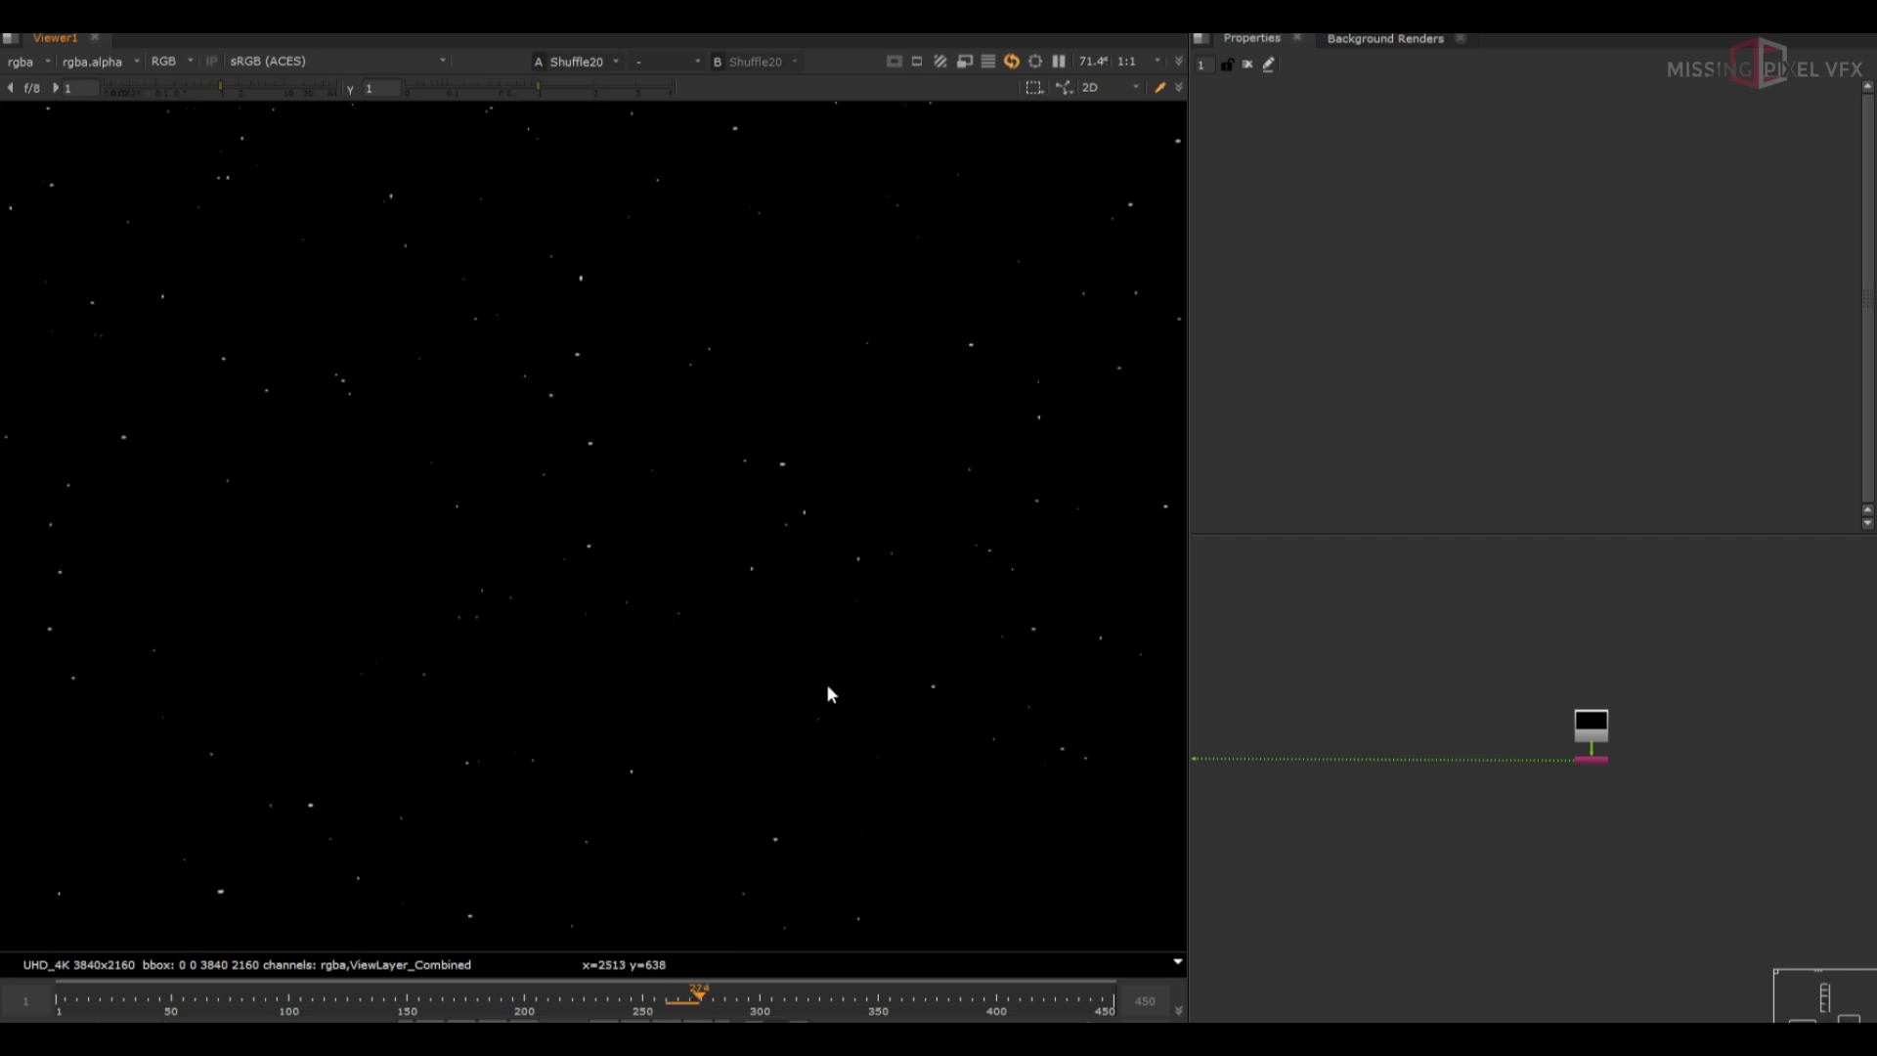
pyautogui.scroll(-3, 759, 762)
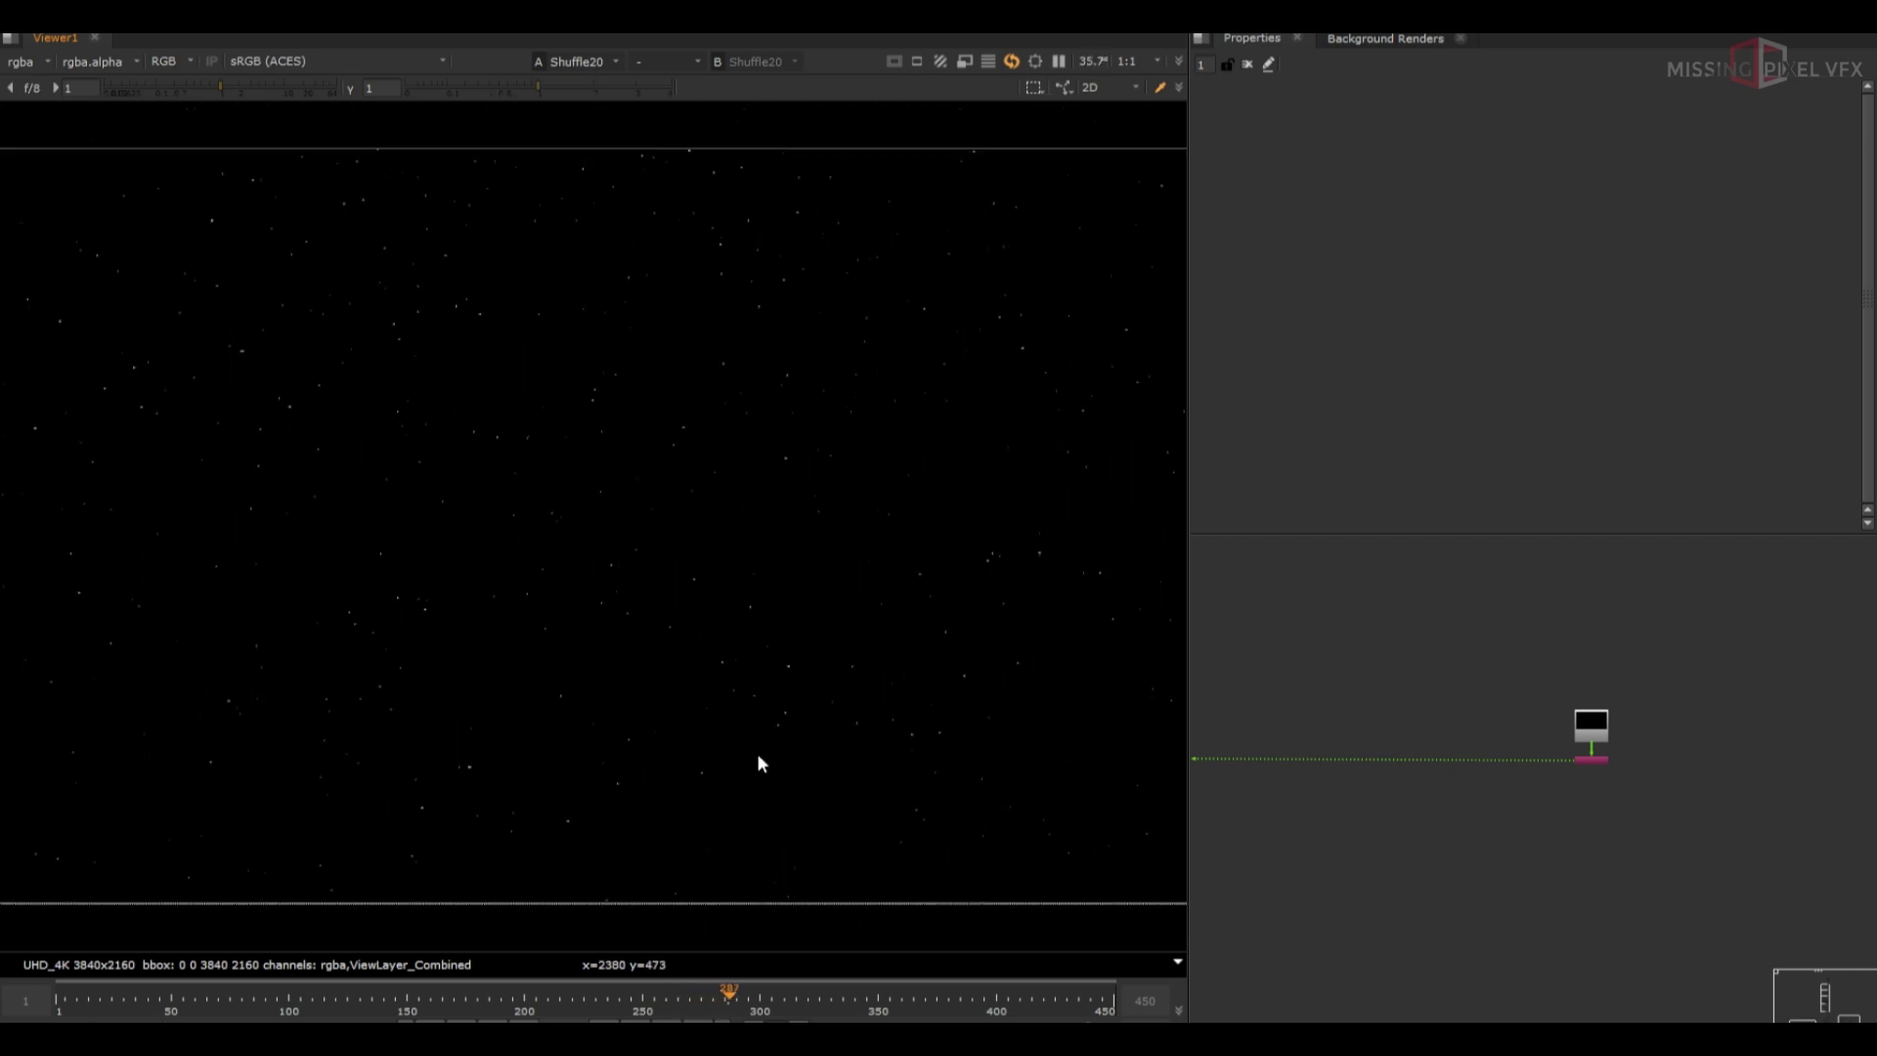
pyautogui.scroll(5, 748, 618)
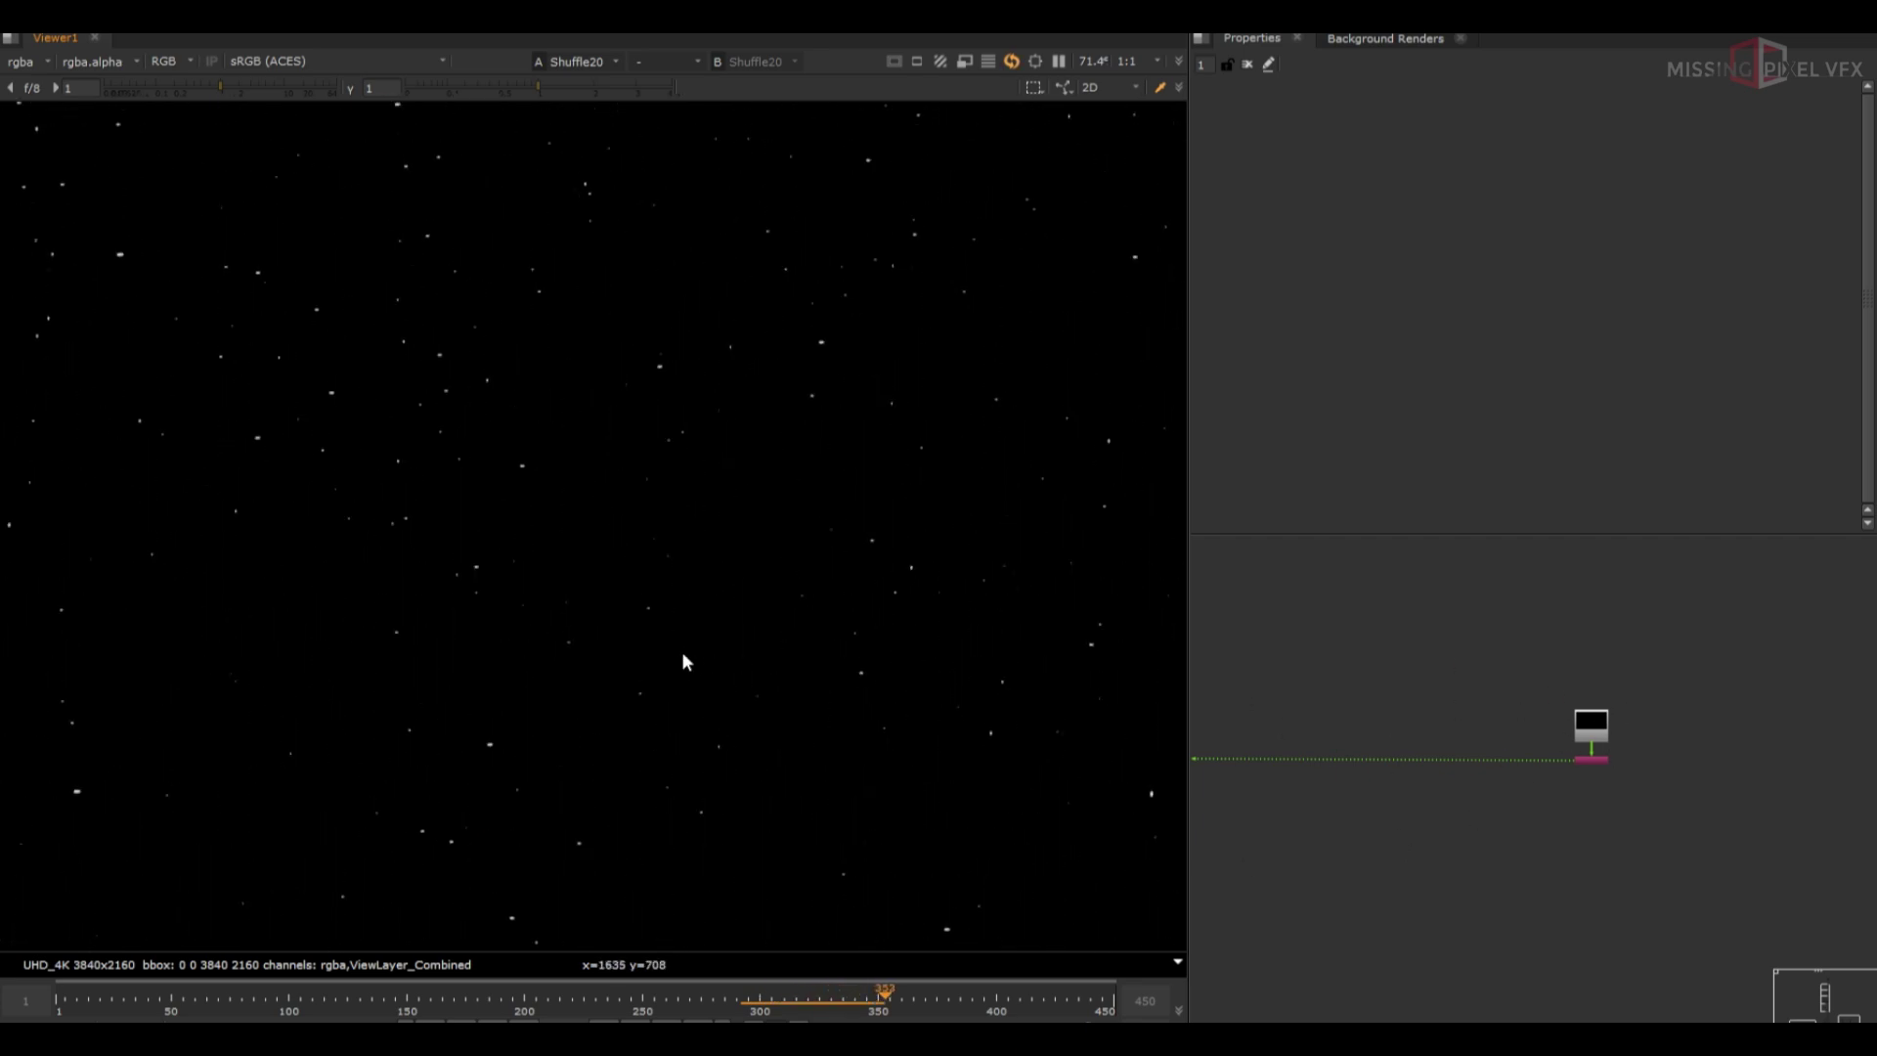
pyautogui.press('-')
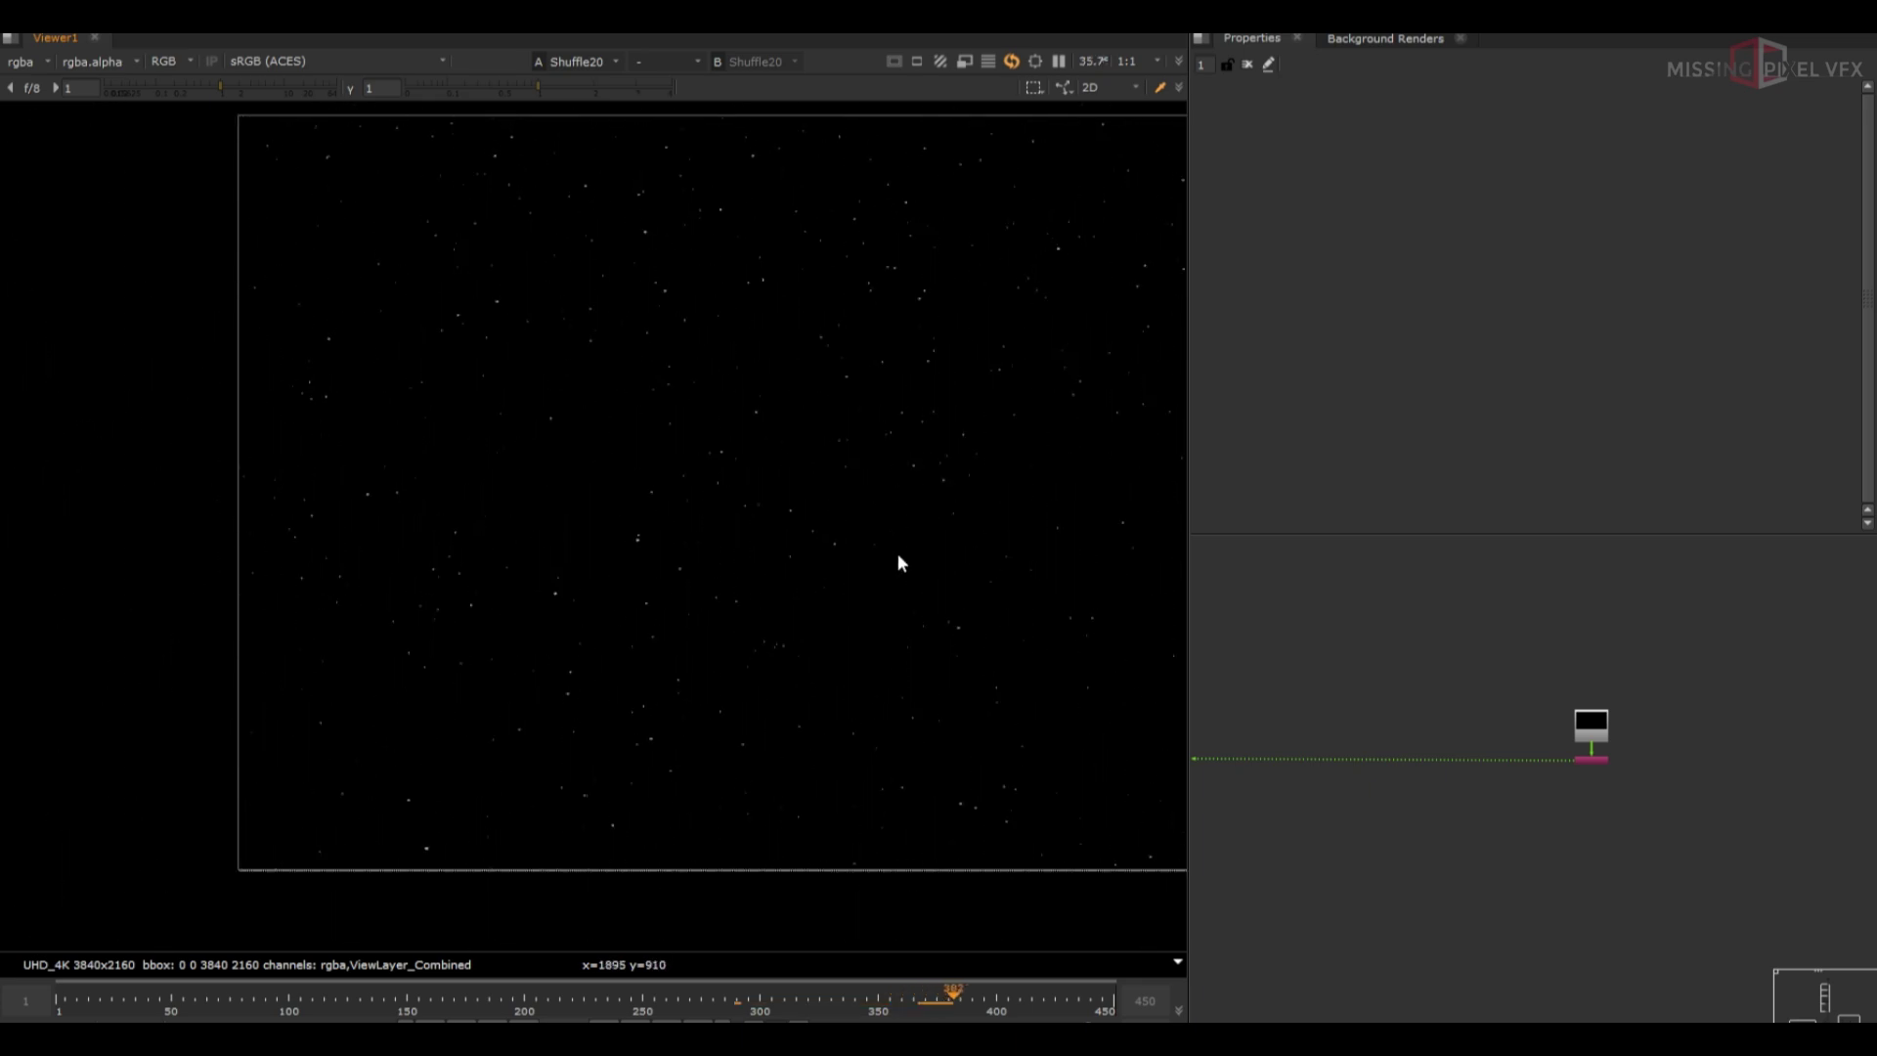
# Open the settings of the particle render's Shuffle20 node
pyautogui.scroll(3, 1646, 743)
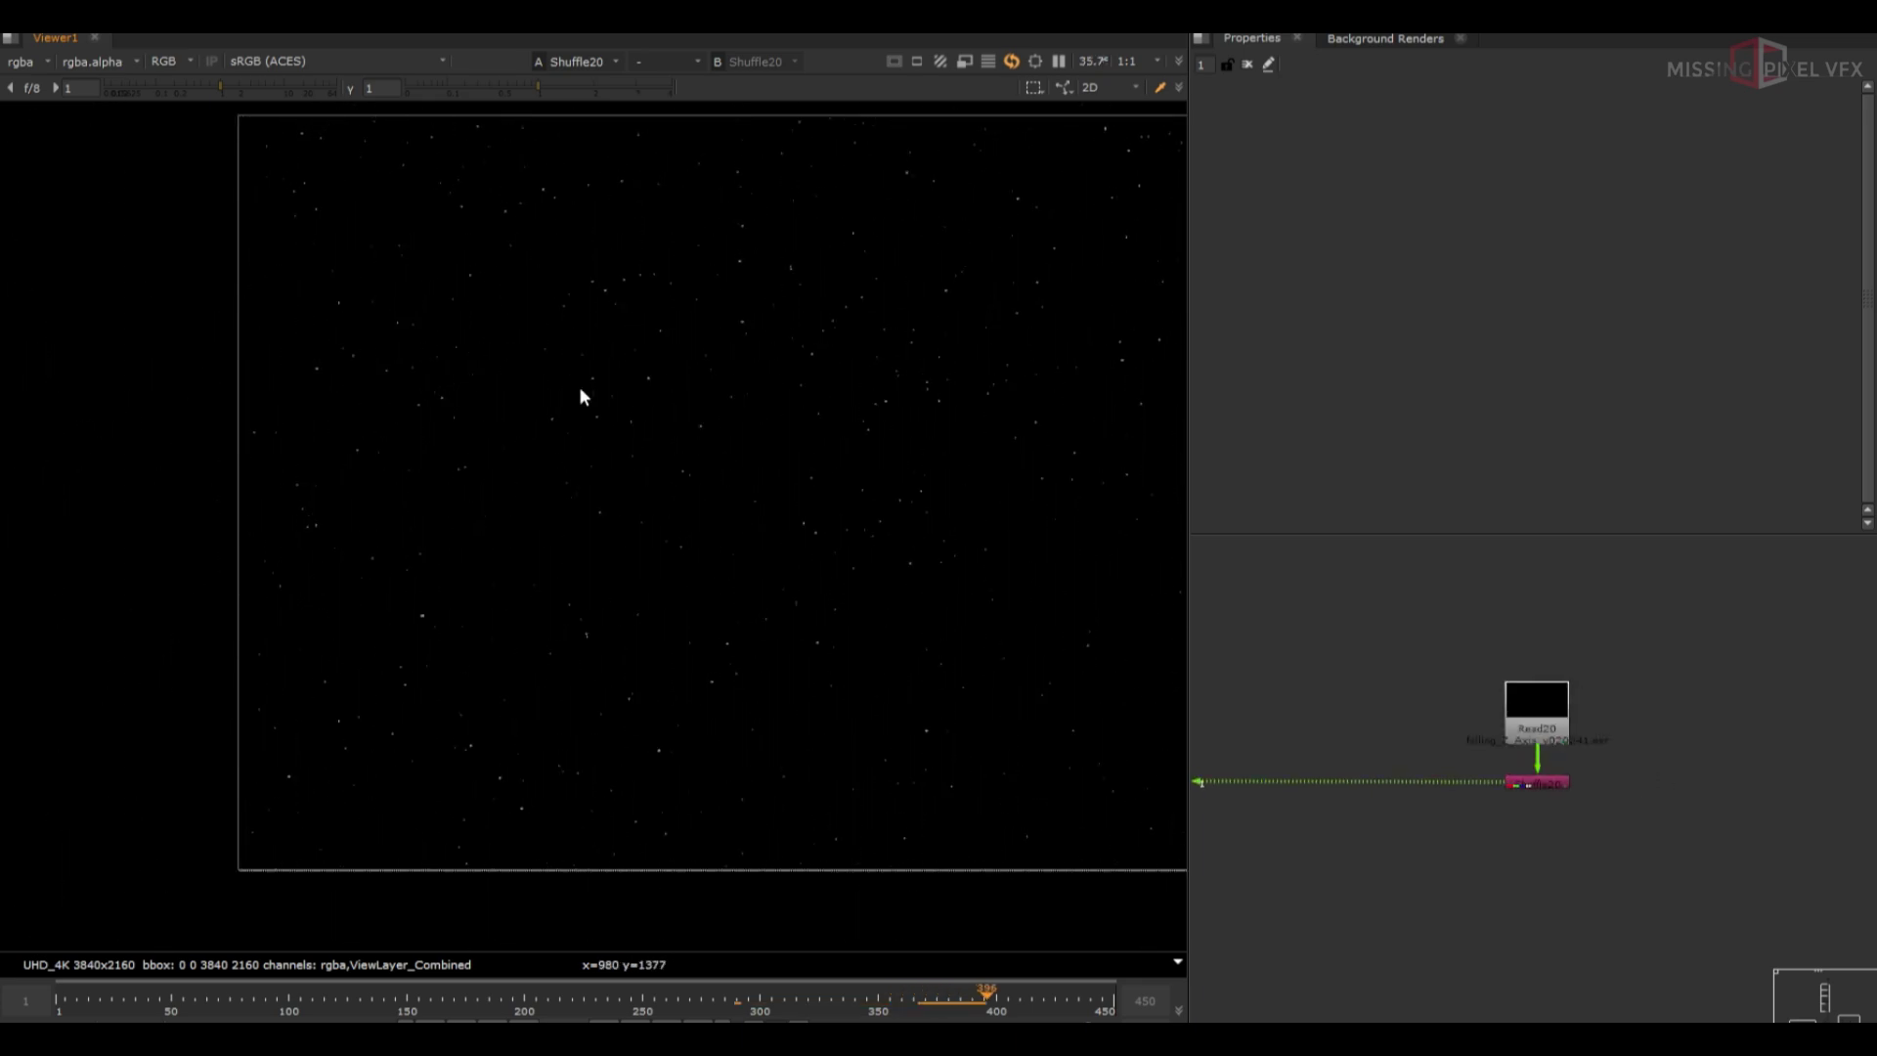
pyautogui.doubleClick(1590, 697)
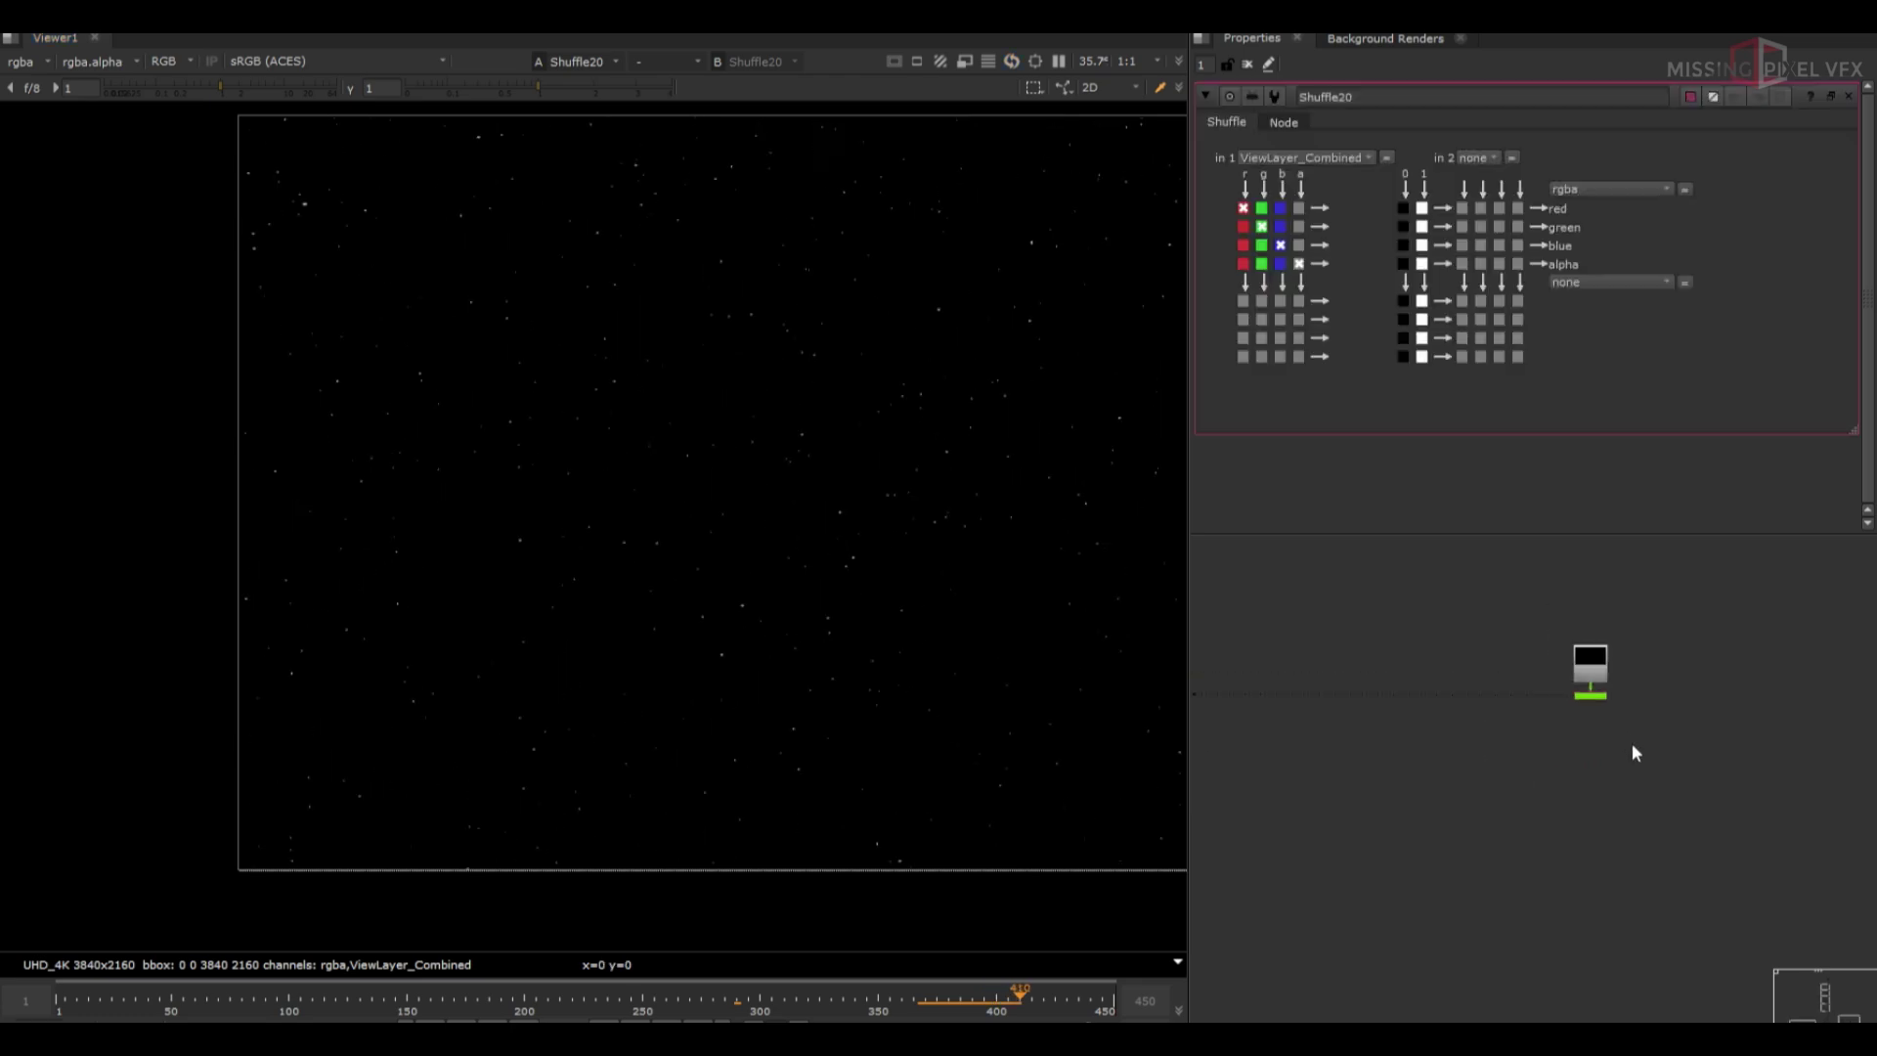
# Add a Merge node set to over on the tiger's main pipe and connect the shuffled particle render to it
pyautogui.scroll(-3, 1615, 725)
pyautogui.moveTo(1614, 725); pyautogui.dragTo(1790, 707, button='middle')
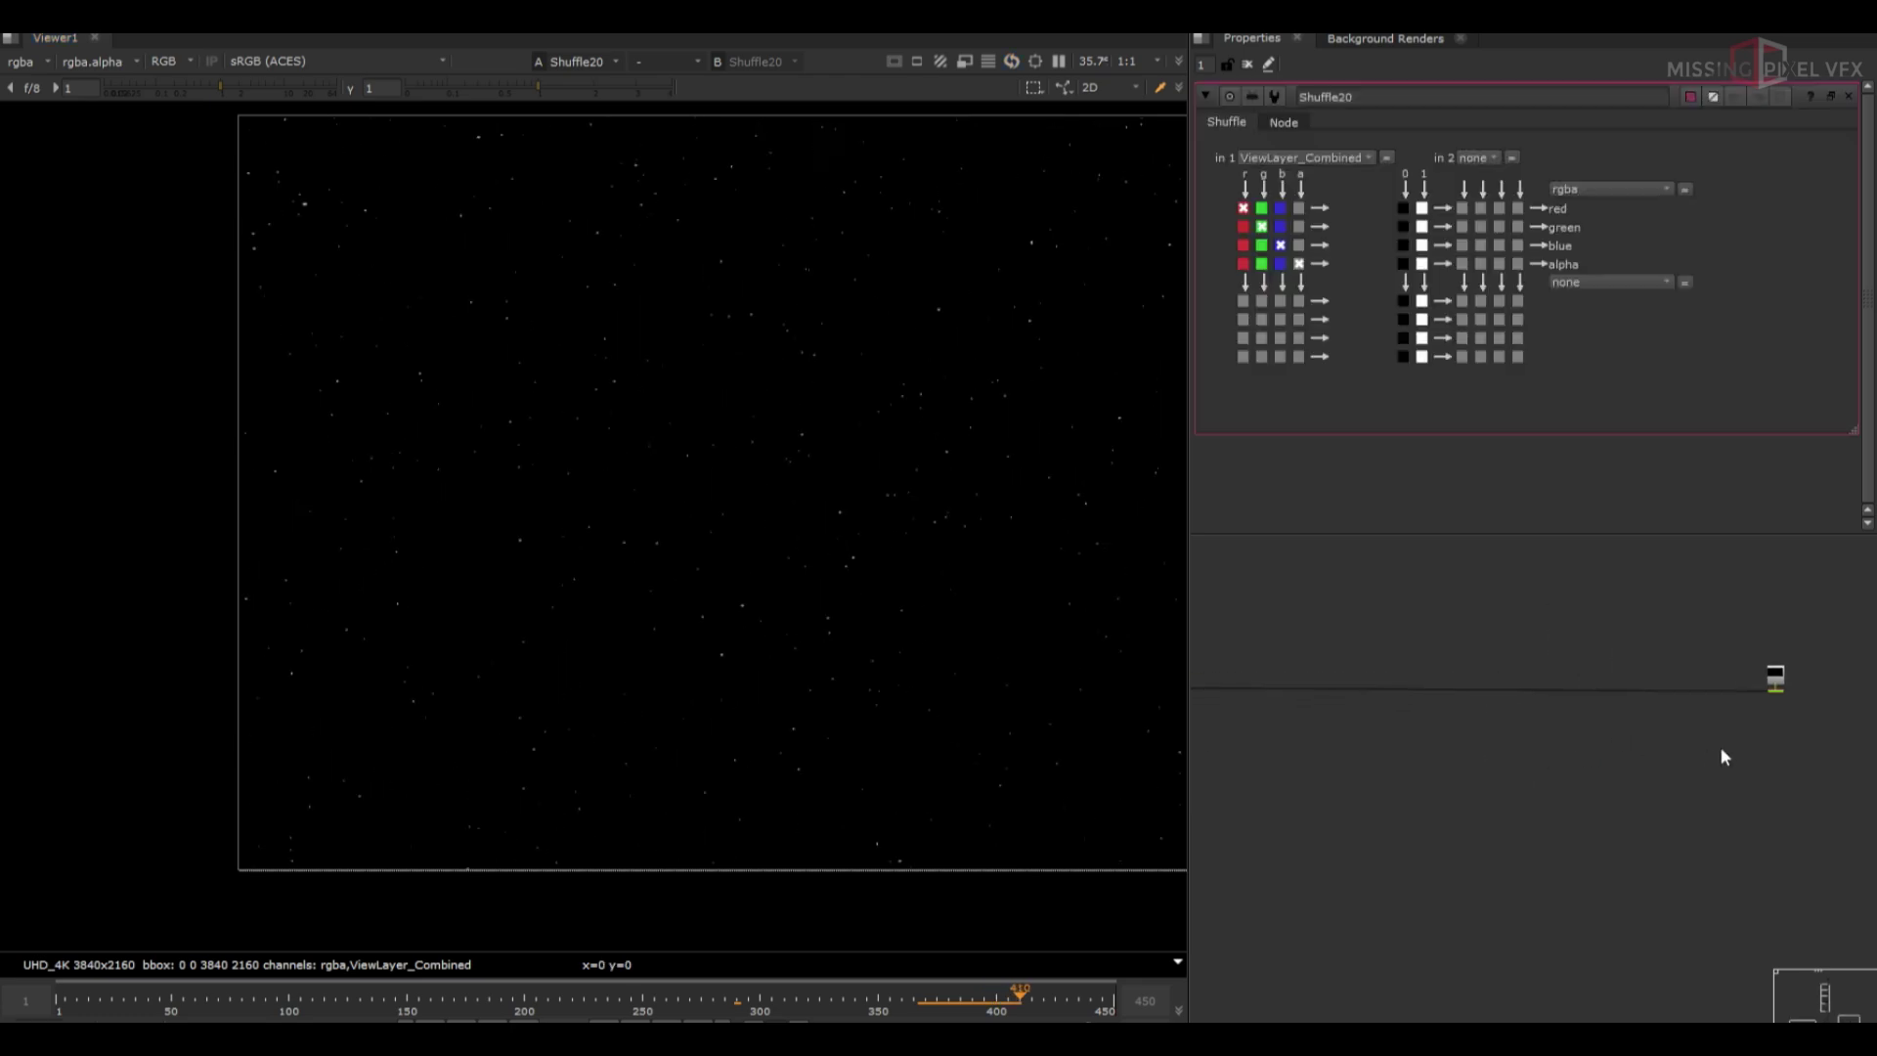
pyautogui.scroll(-3, 1451, 775)
pyautogui.scroll(-4, 1457, 780)
pyautogui.scroll(4, 1495, 773)
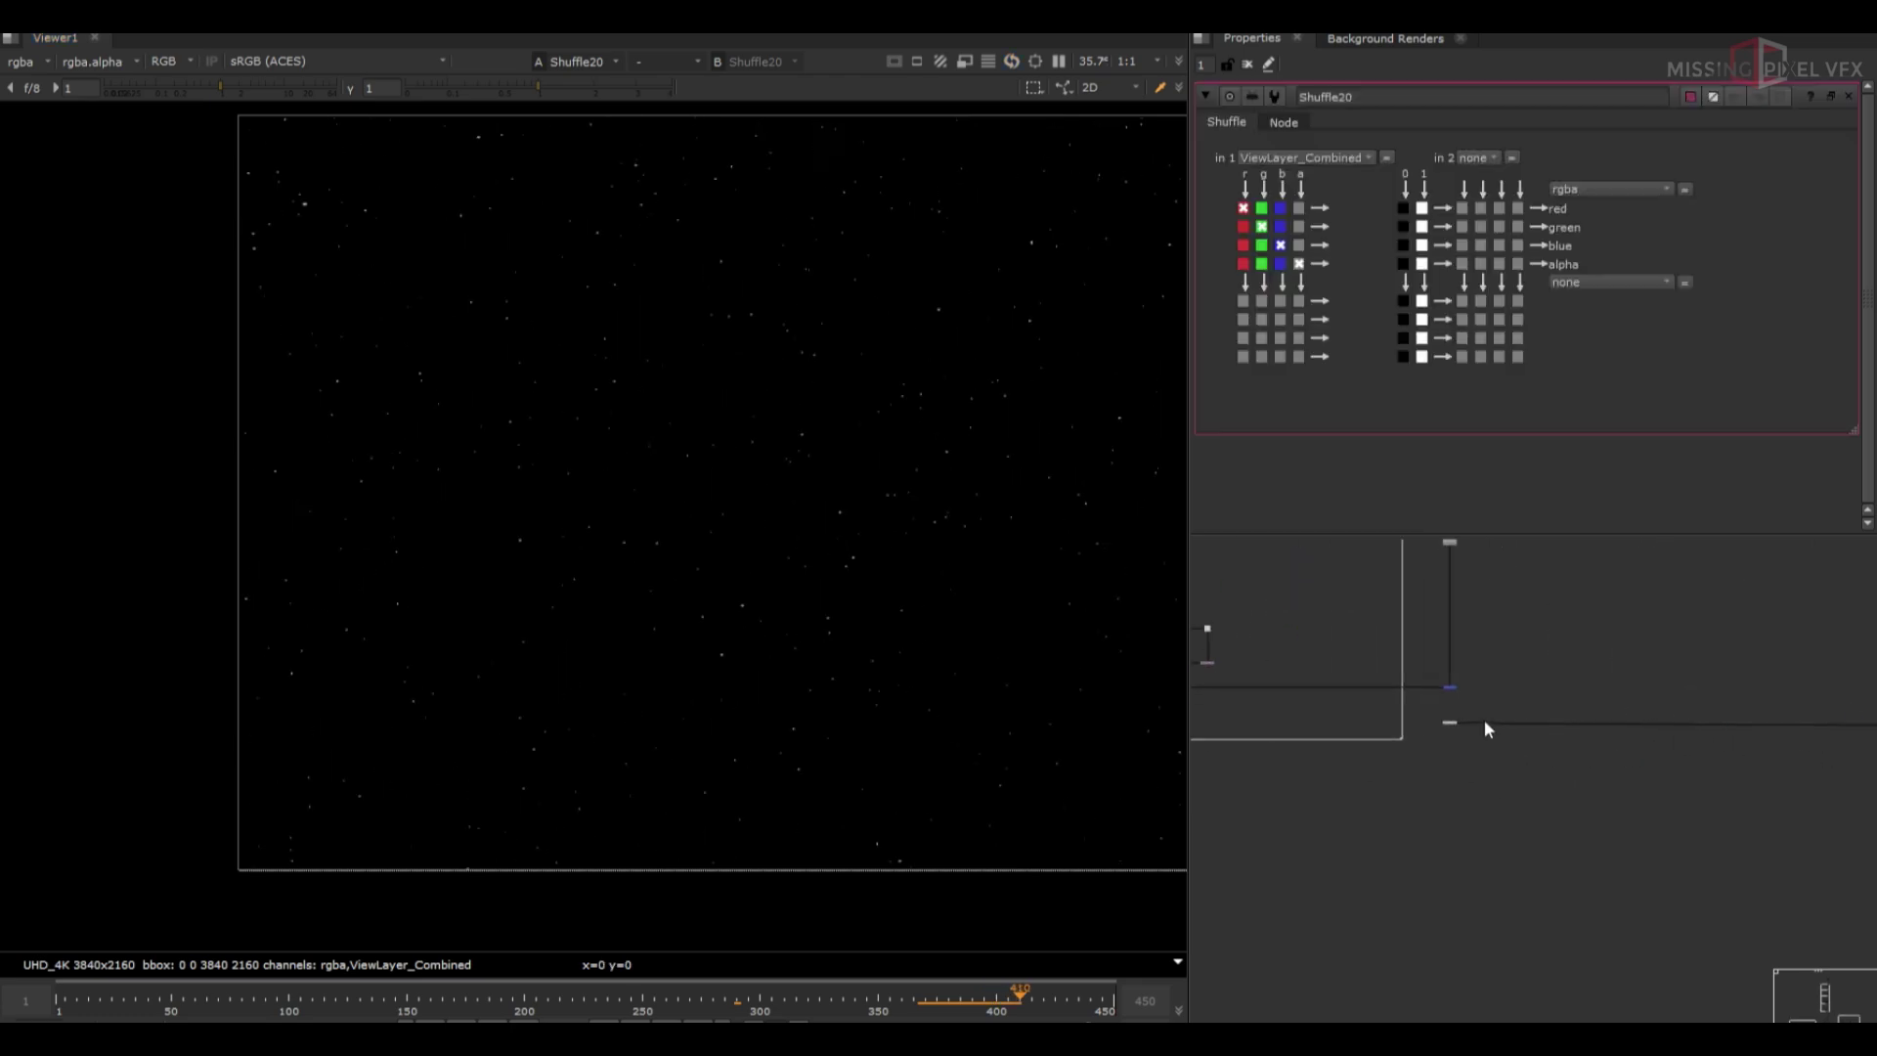
pyautogui.scroll(3, 1473, 849)
pyautogui.click(1474, 862)
pyautogui.press('m')
pyautogui.scroll(3, 1474, 862)
pyautogui.moveTo(1478, 865); pyautogui.dragTo(1441, 703)
# Add a Reformat node after Shuffle20 to fit the particles to root.format 1920x1080, and check them over the tiger
pyautogui.moveTo(1363, 868); pyautogui.dragTo(1482, 919)
pyautogui.press('Tab')
pyautogui.write('ref')
pyautogui.click(1462, 784)
pyautogui.scroll(-3, 1462, 784)
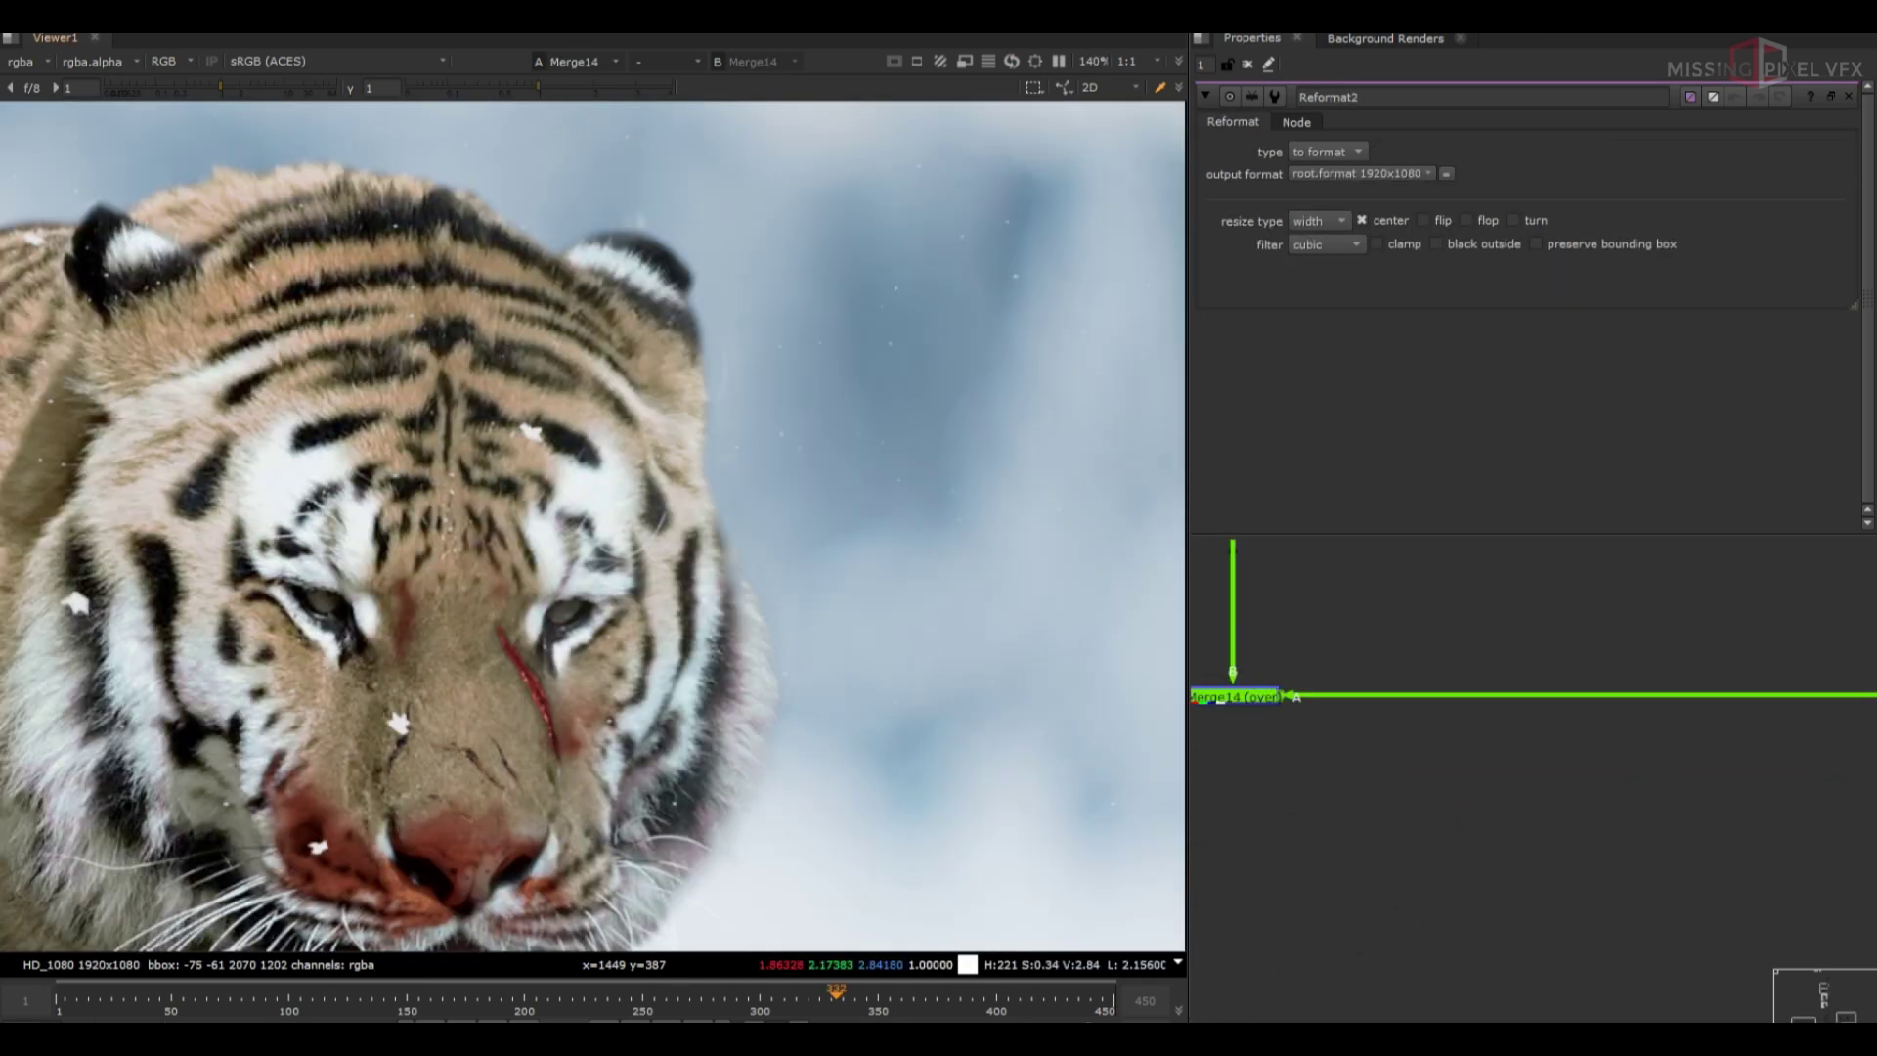
pyautogui.scroll(-3, 794, 513)
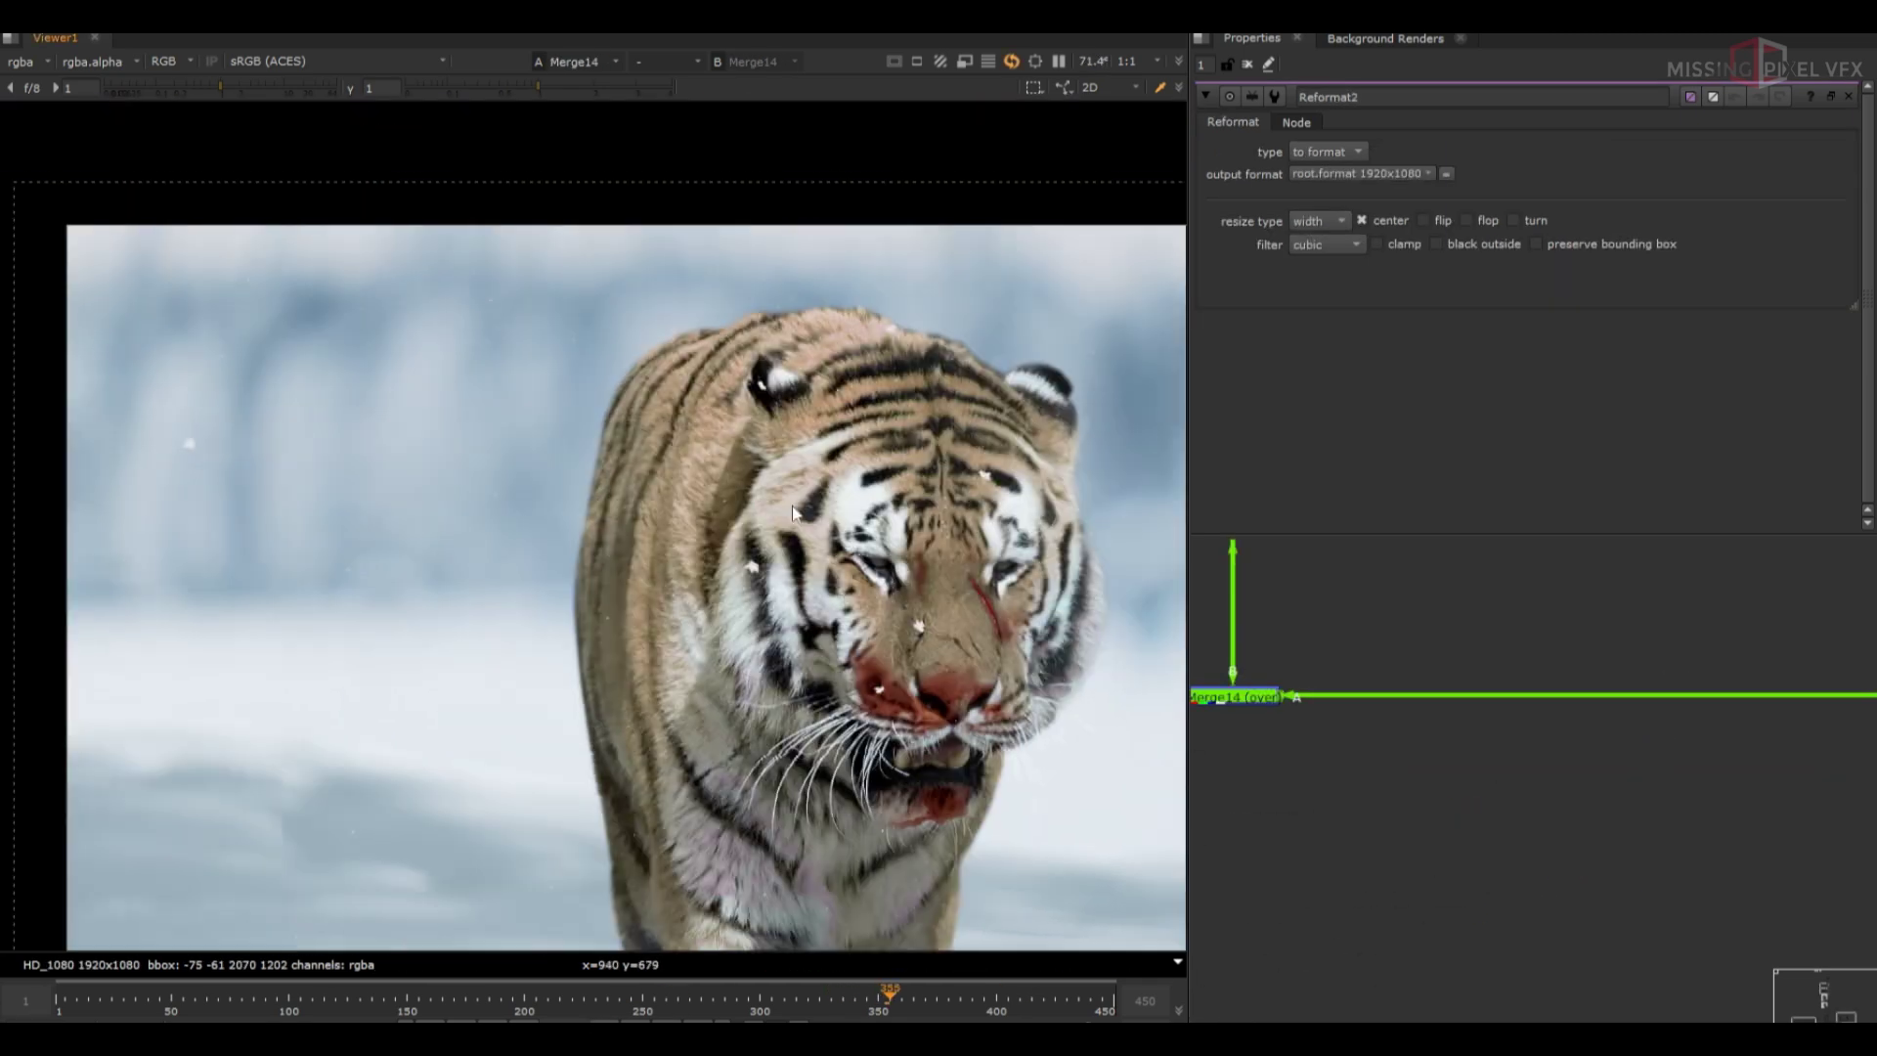
# Add a Kronos node after Reformat2 with an input range of 1 to 500, and view its output
pyautogui.press('Tab')
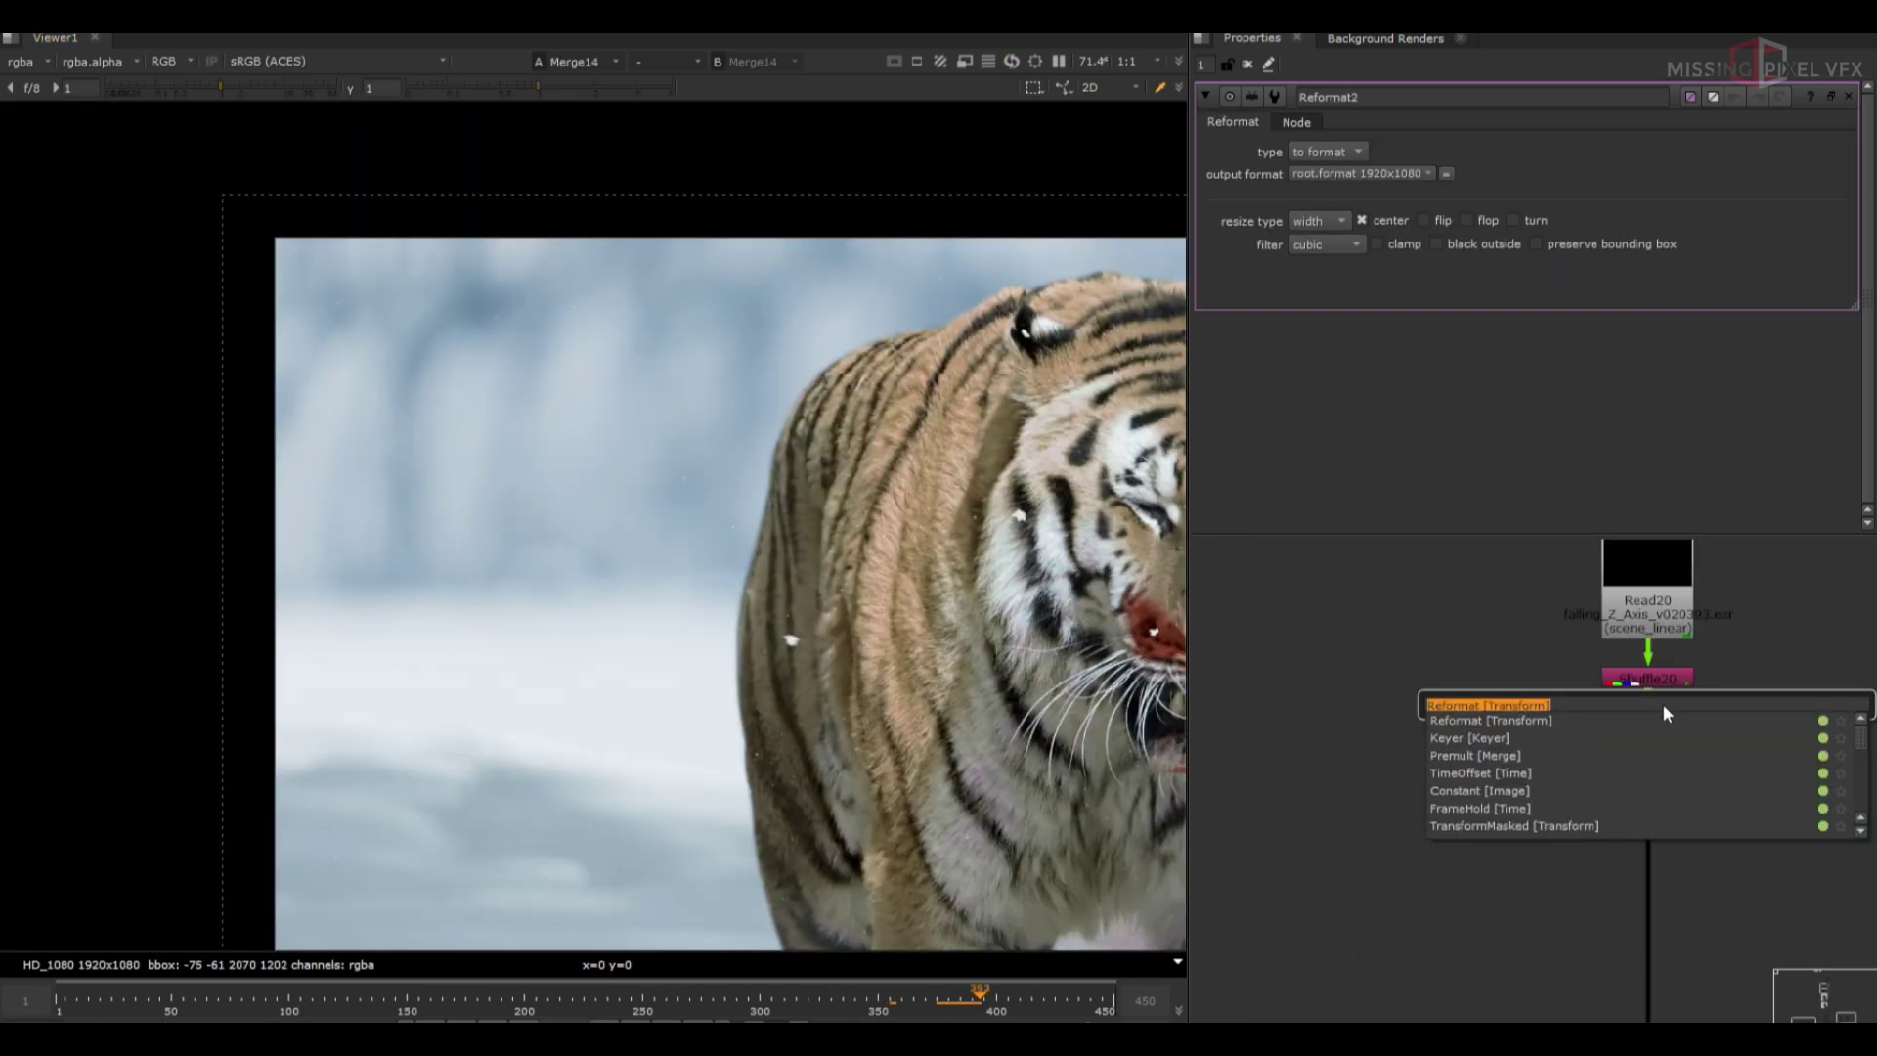
pyautogui.write('kr')
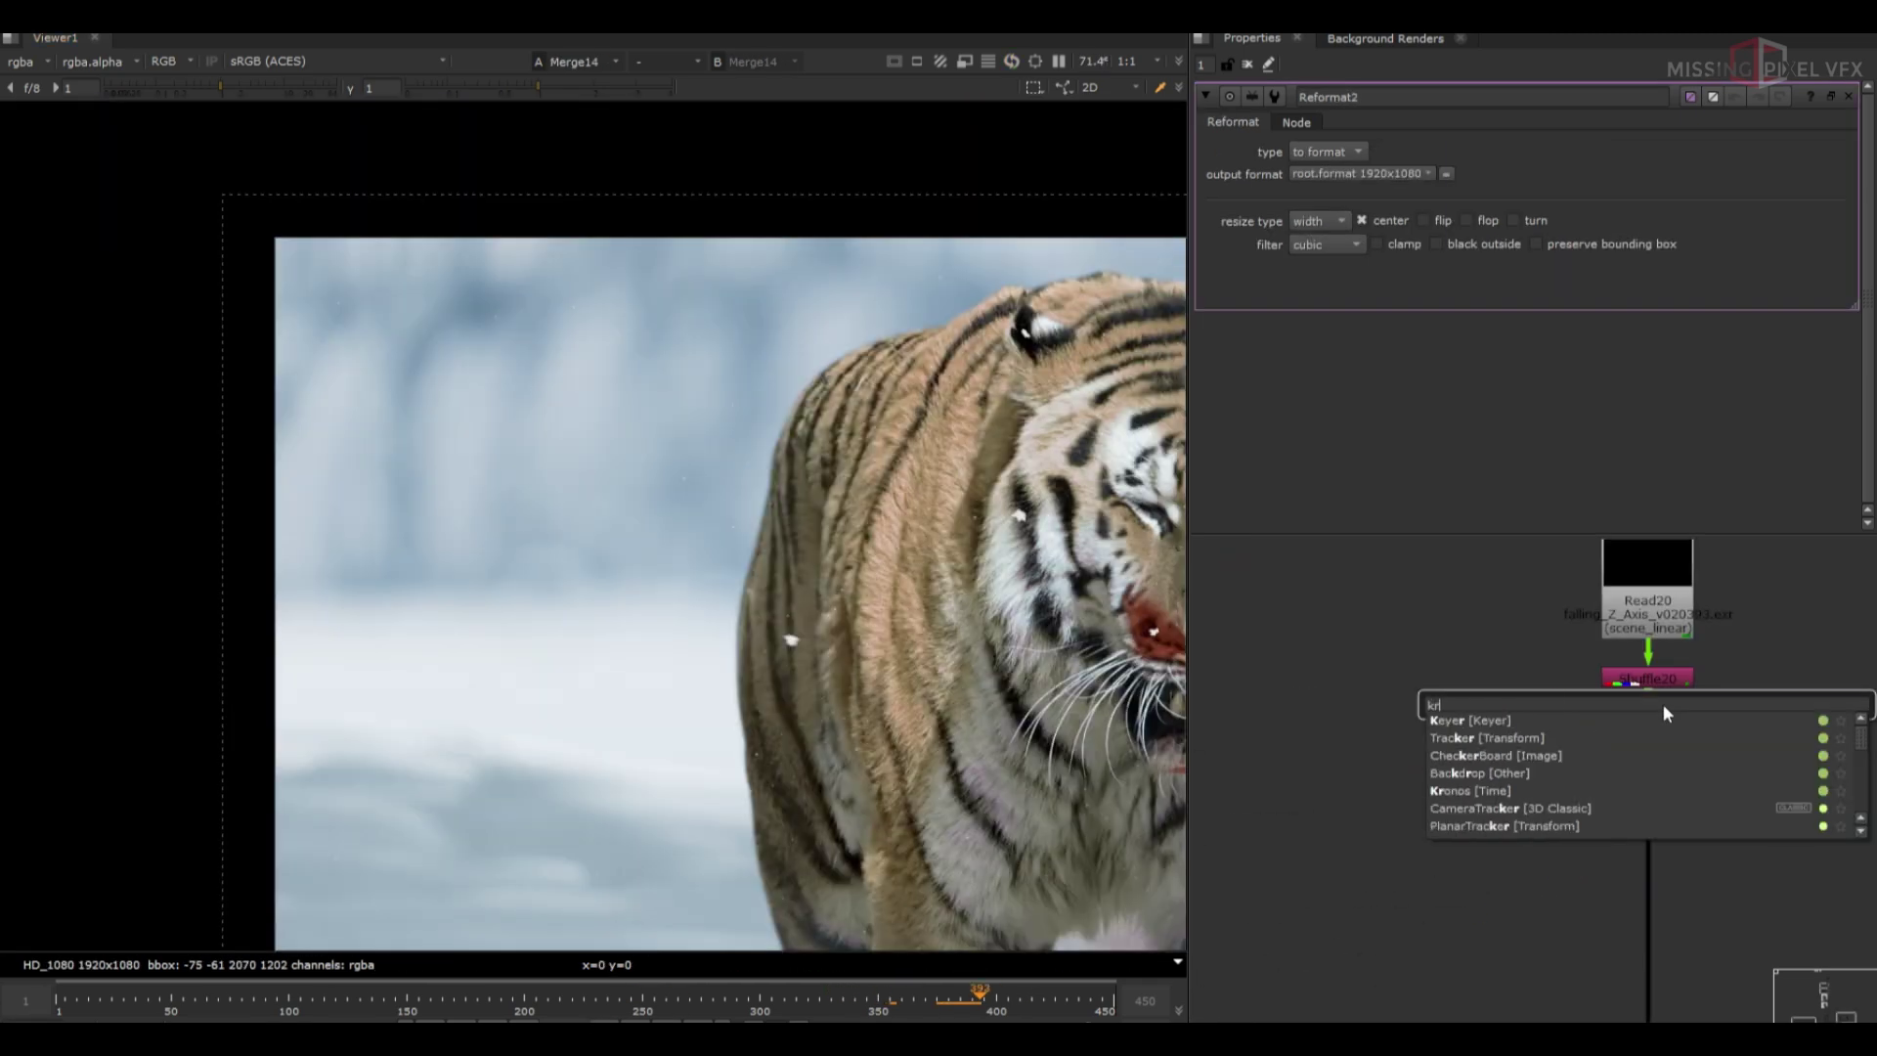
pyautogui.write('onos [K')
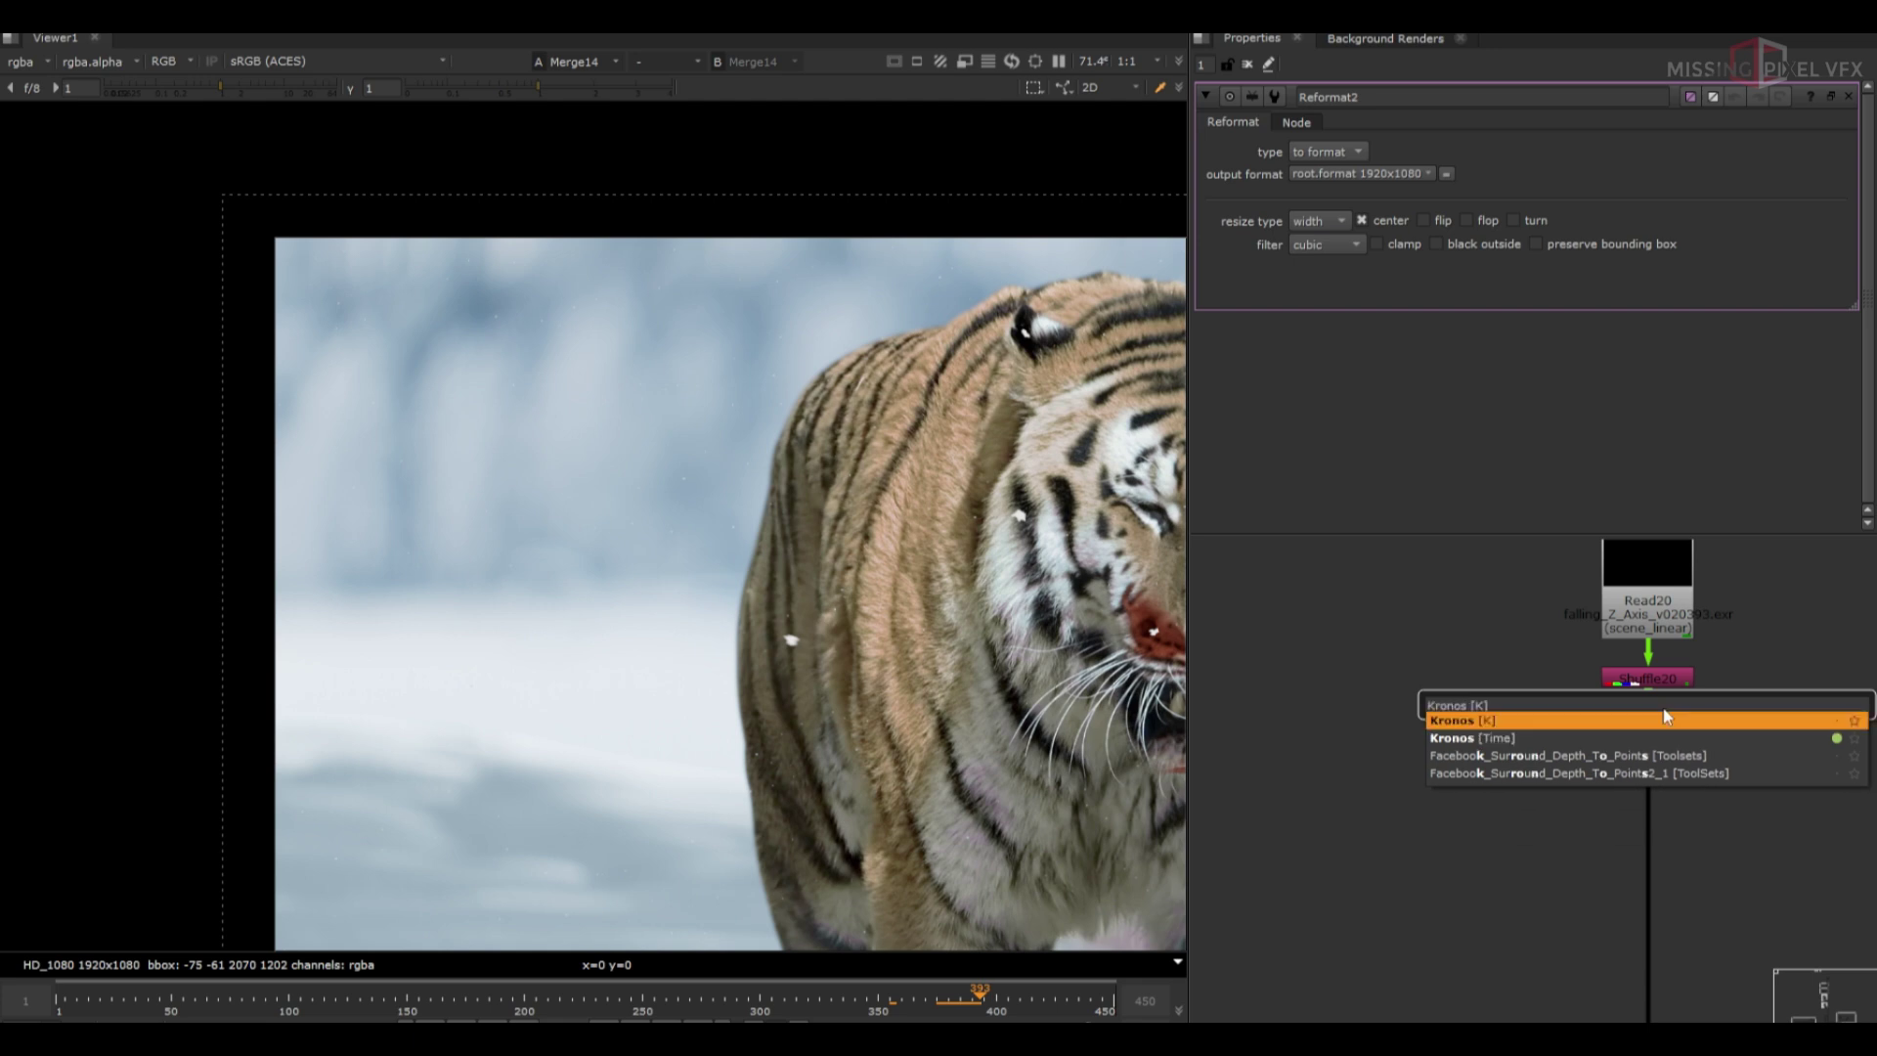
pyautogui.press('Return')
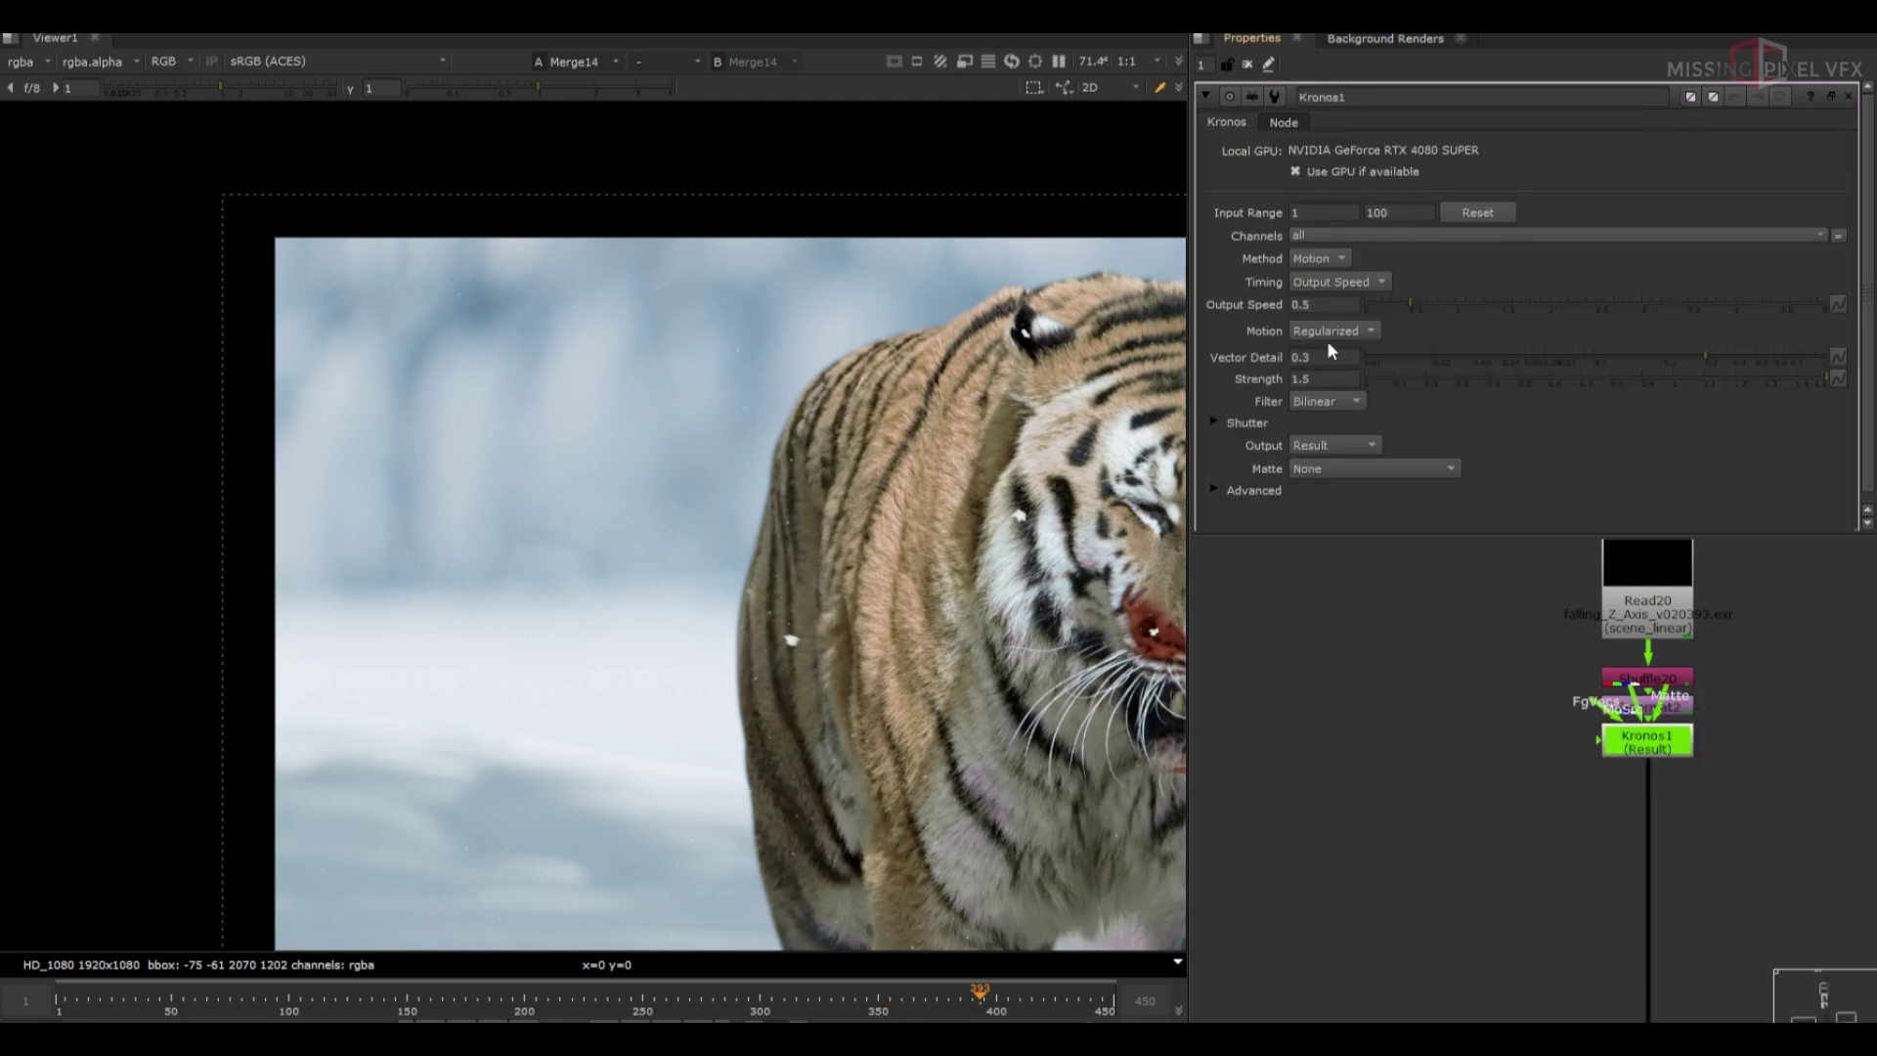
pyautogui.press('1')
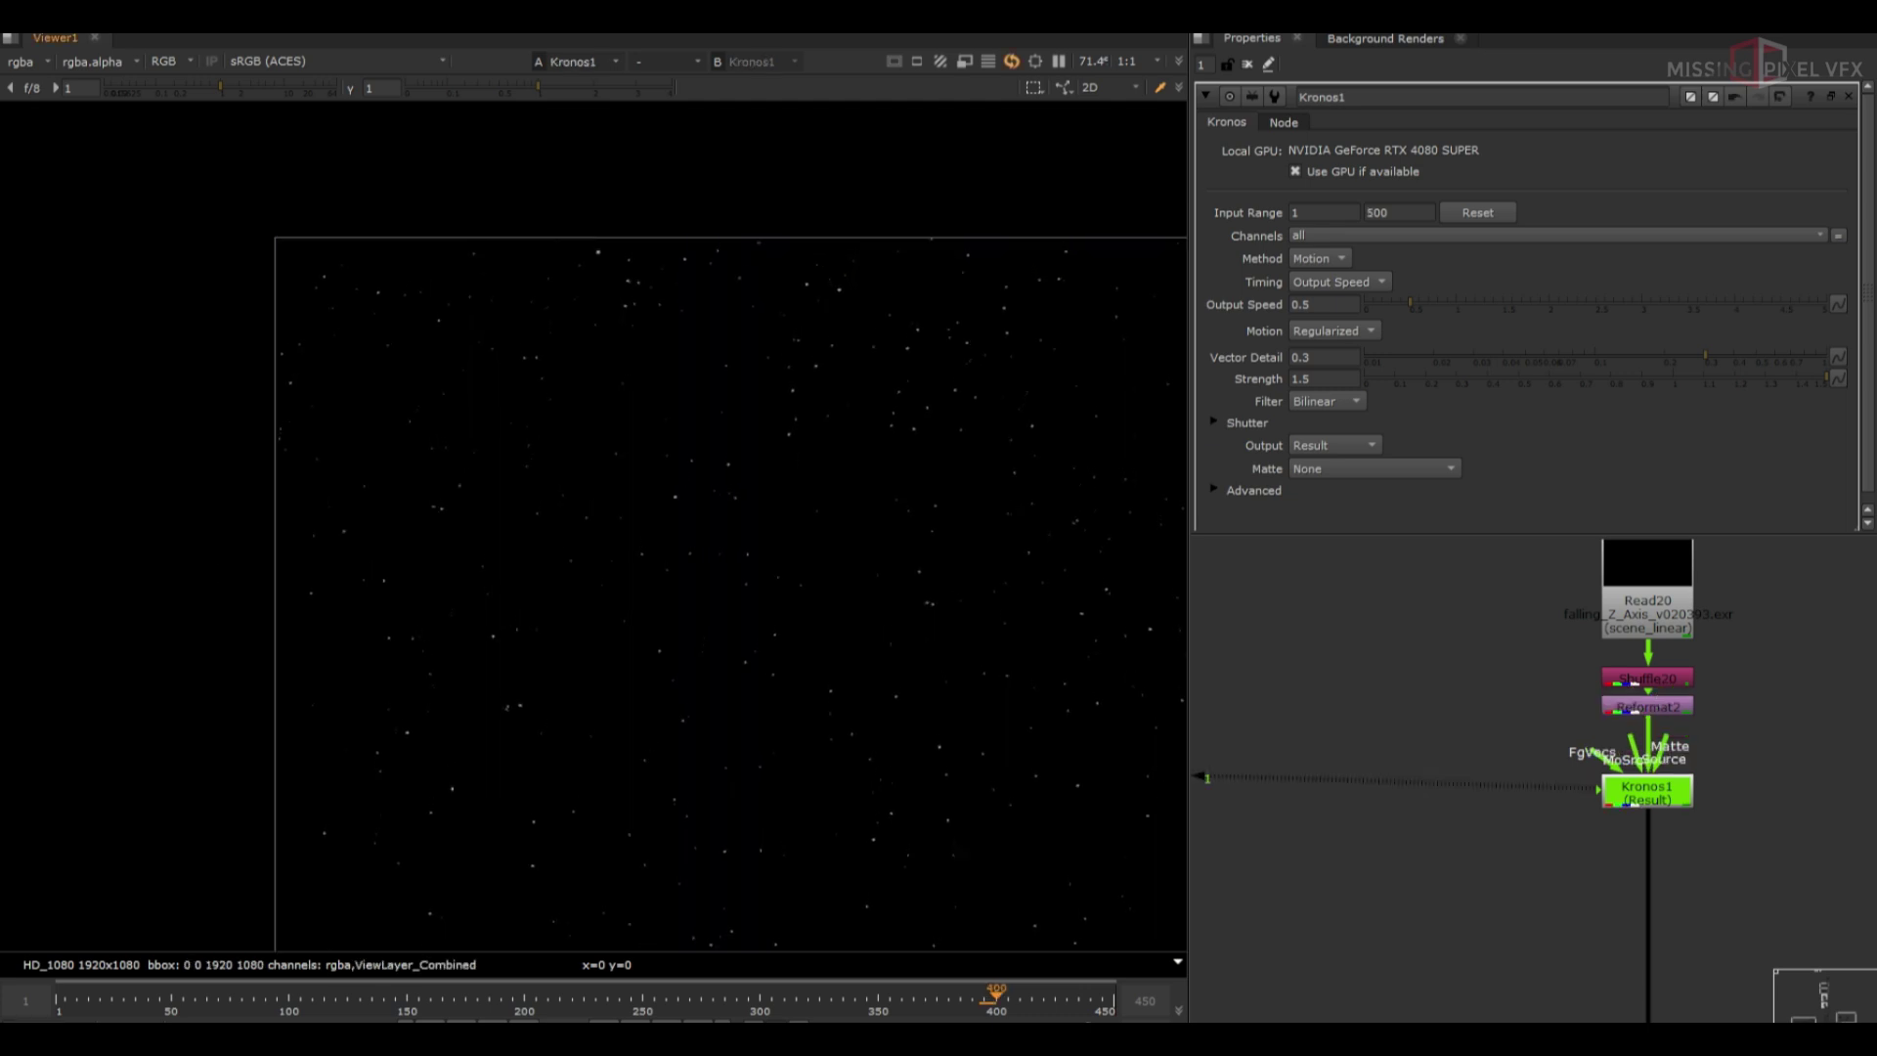
# View the tiger composite with the retimed particles at Merge14
pyautogui.scroll(-6, 1731, 694)
pyautogui.moveTo(1327, 793); pyautogui.dragTo(1215, 880)
pyautogui.press('1')
pyautogui.scroll(-1, 927, 643)
pyautogui.moveTo(960, 653); pyautogui.dragTo(801, 656, button='middle')
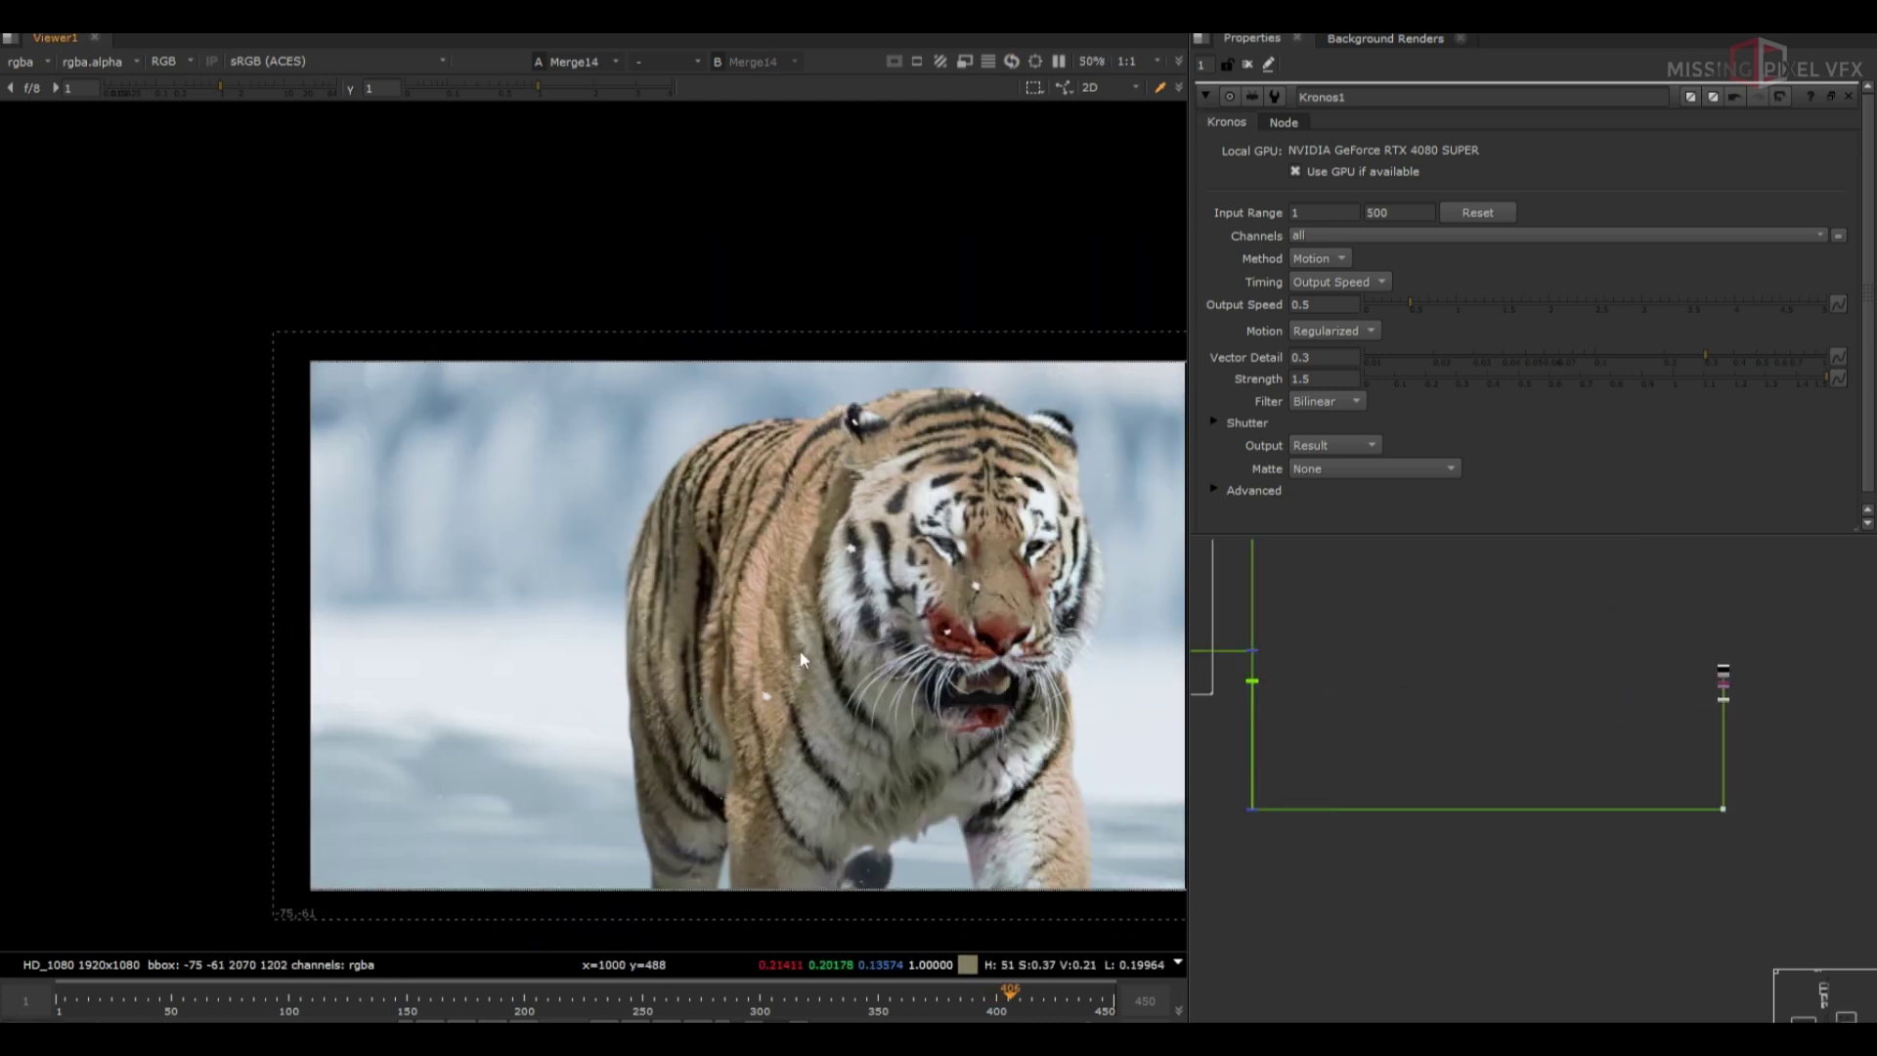
# Add a Transform node after Reformat2 and examine the particles around the tiger's head in the composite
pyautogui.scroll(2, 1728, 671)
pyautogui.scroll(4, 1728, 672)
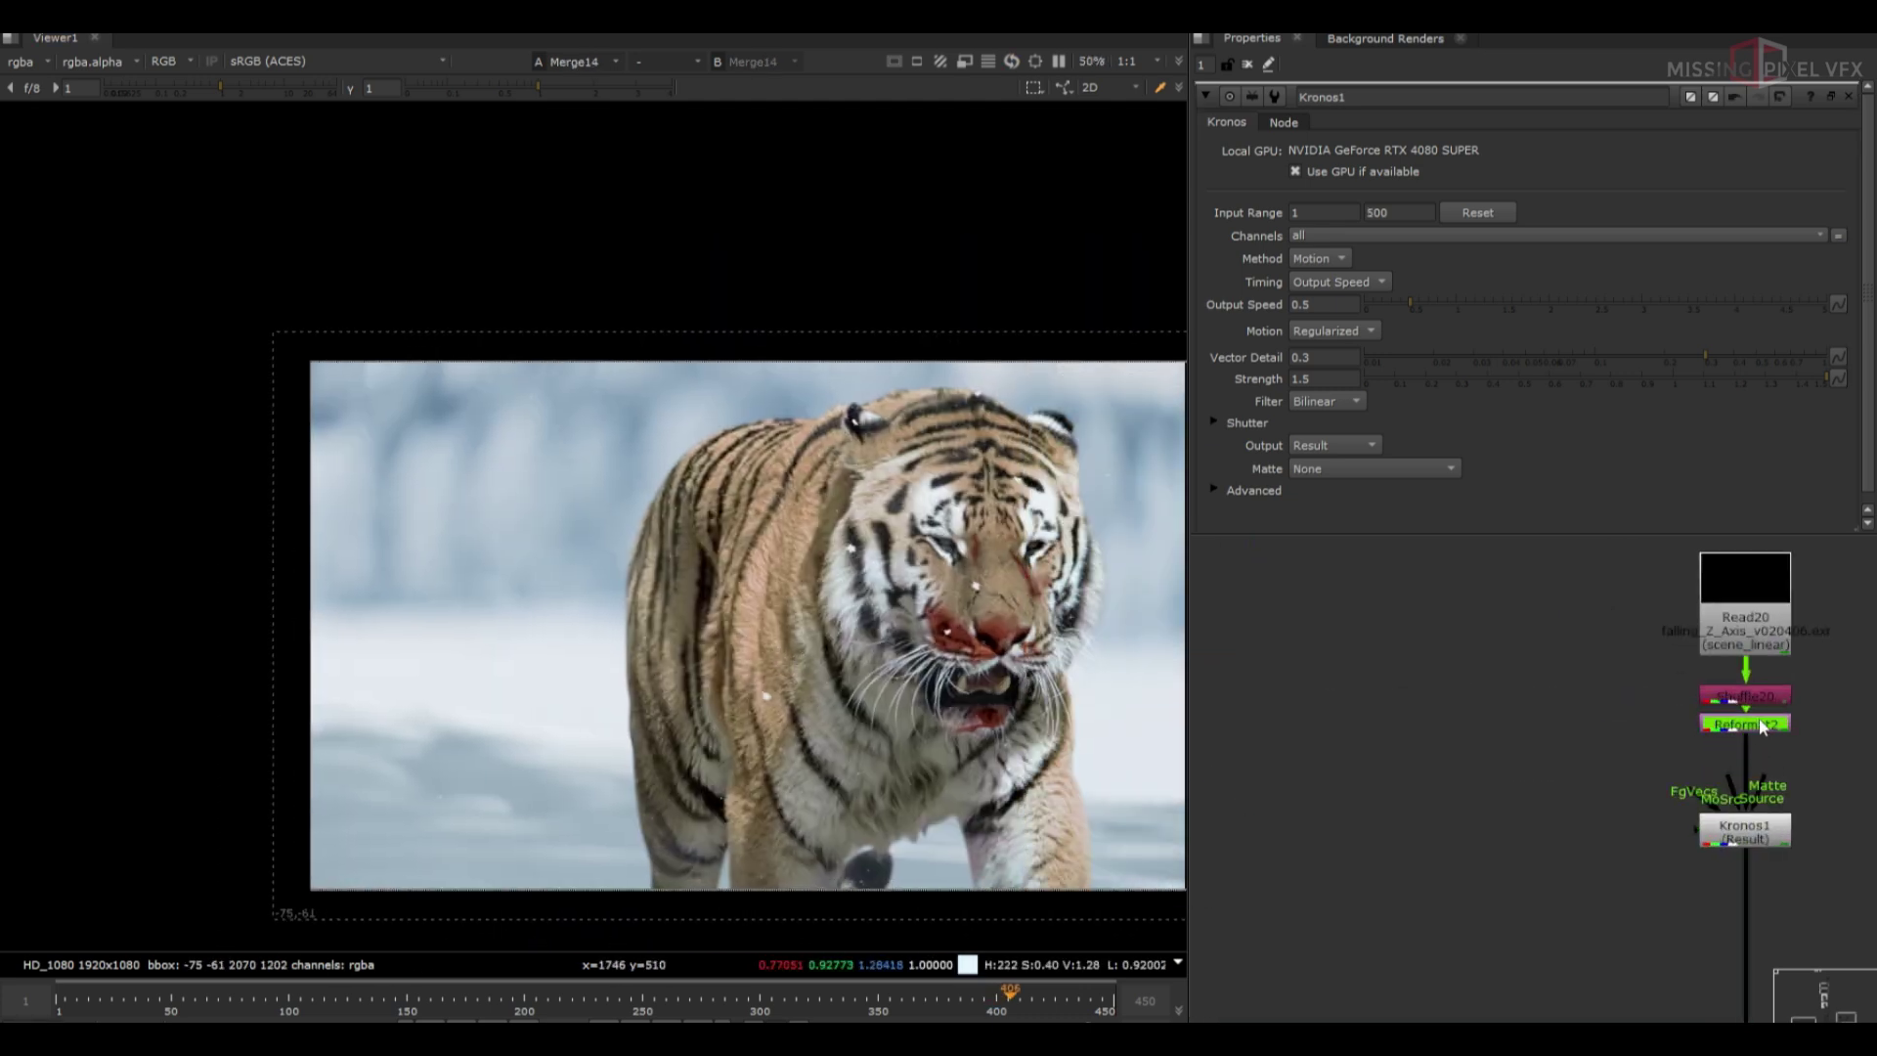
pyautogui.press('t')
pyautogui.moveTo(806, 606); pyautogui.dragTo(811, 605)
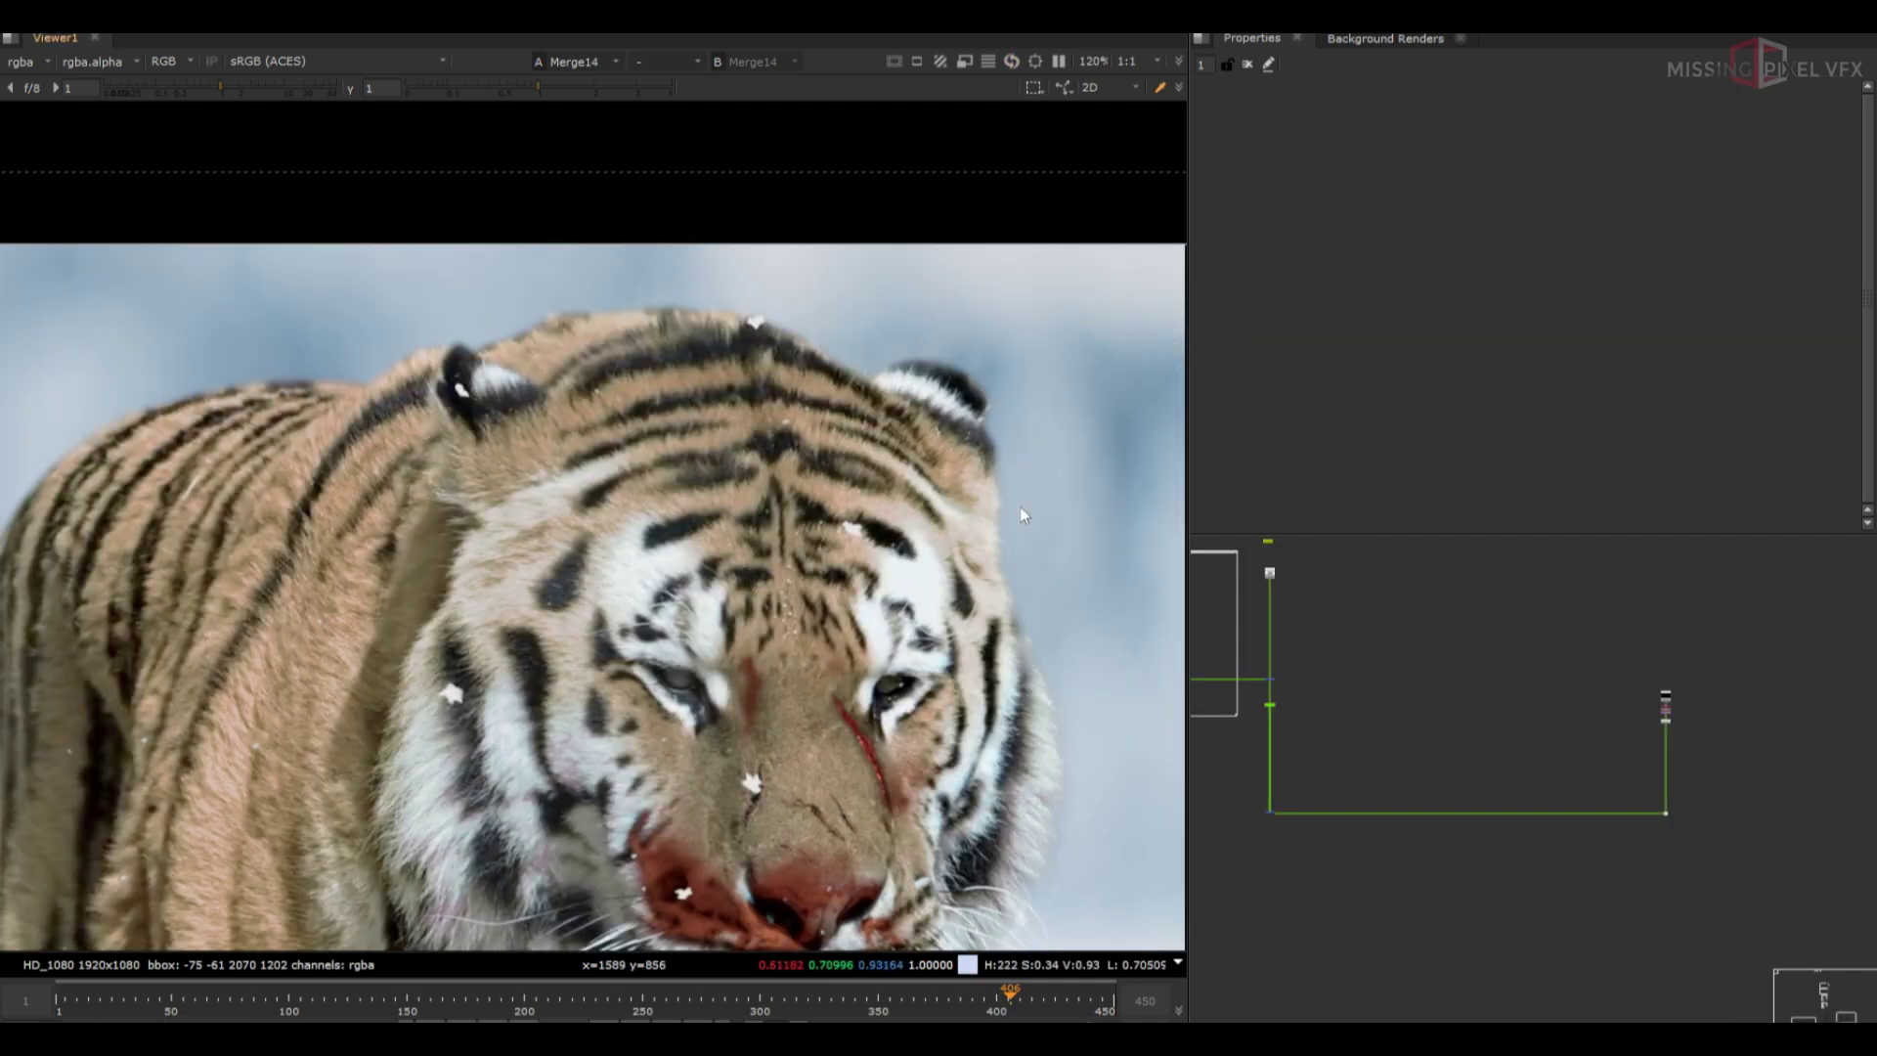
pyautogui.moveTo(1018, 506); pyautogui.dragTo(847, 519, button='middle')
pyautogui.scroll(3, 847, 519)
pyautogui.scroll(5, 1676, 745)
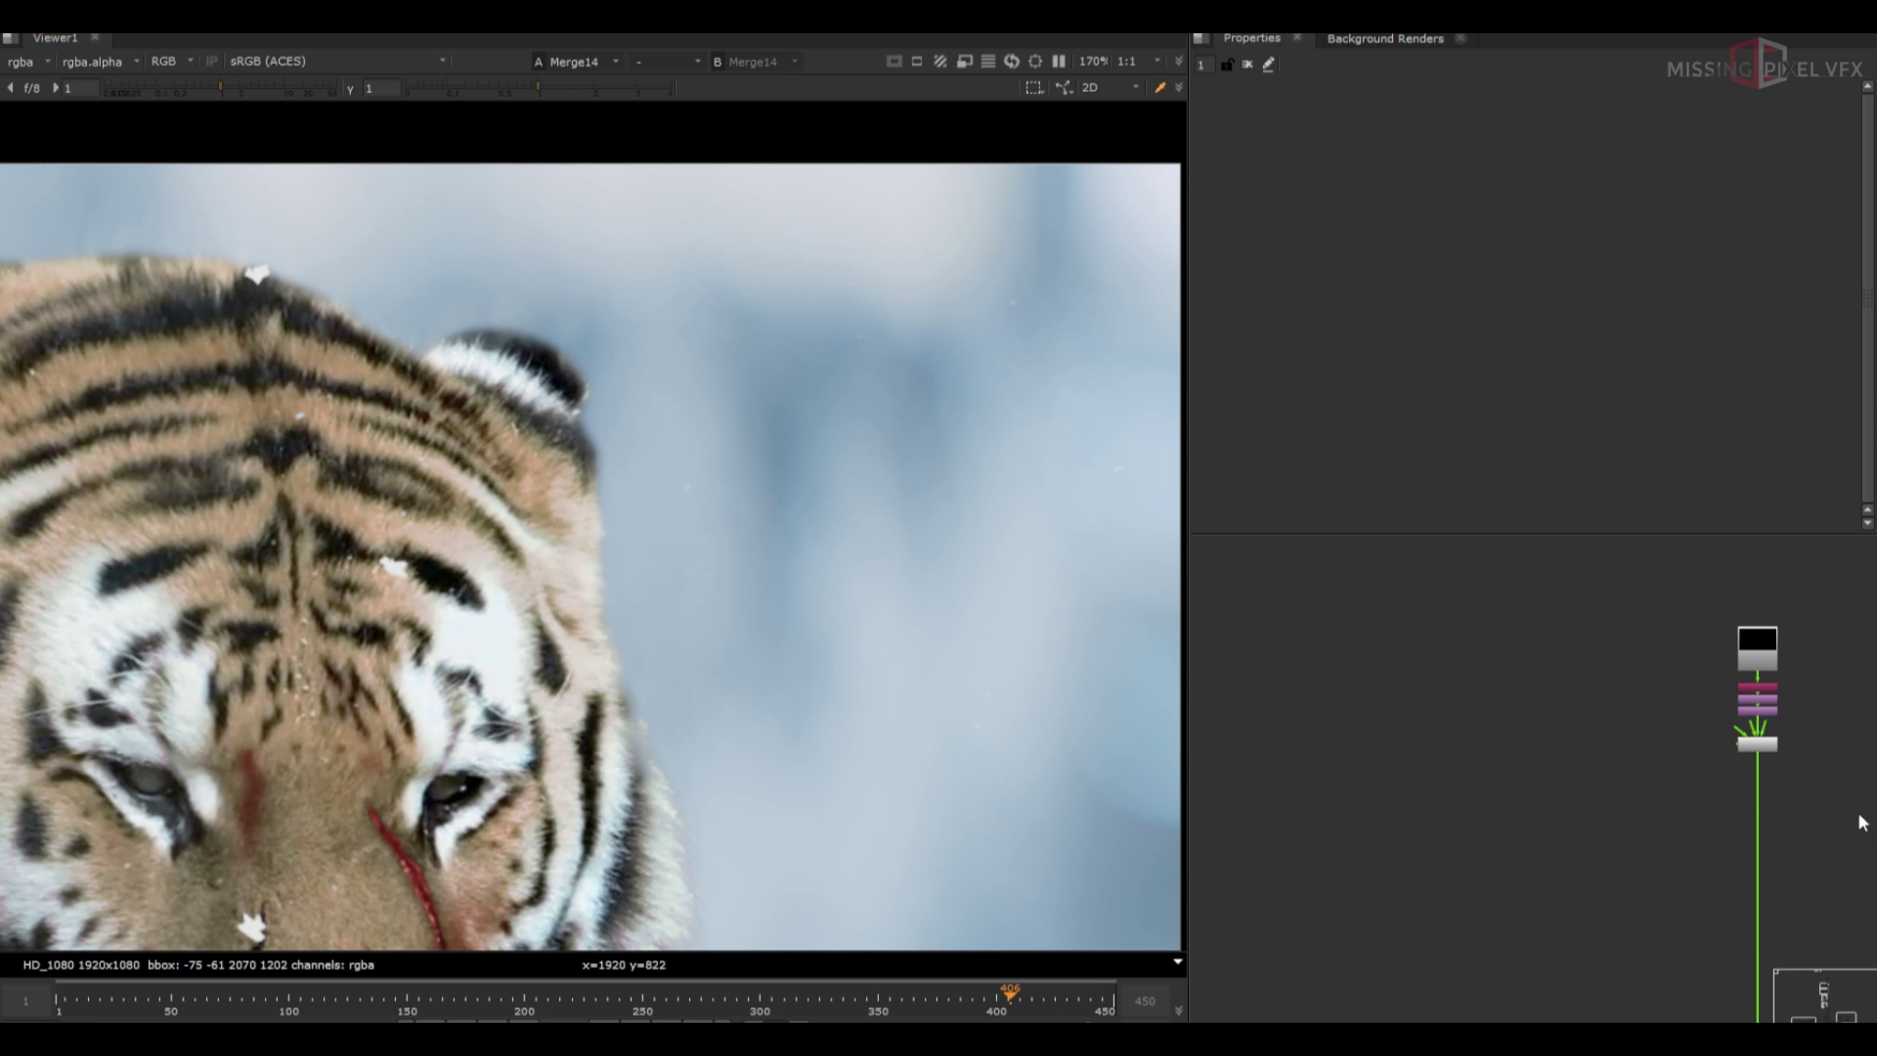
# Add a Grade node after Kronos1 in the particle branch
pyautogui.moveTo(1710, 733); pyautogui.dragTo(1601, 696, button='middle')
pyautogui.scroll(3, 1624, 706)
pyautogui.click(1673, 705)
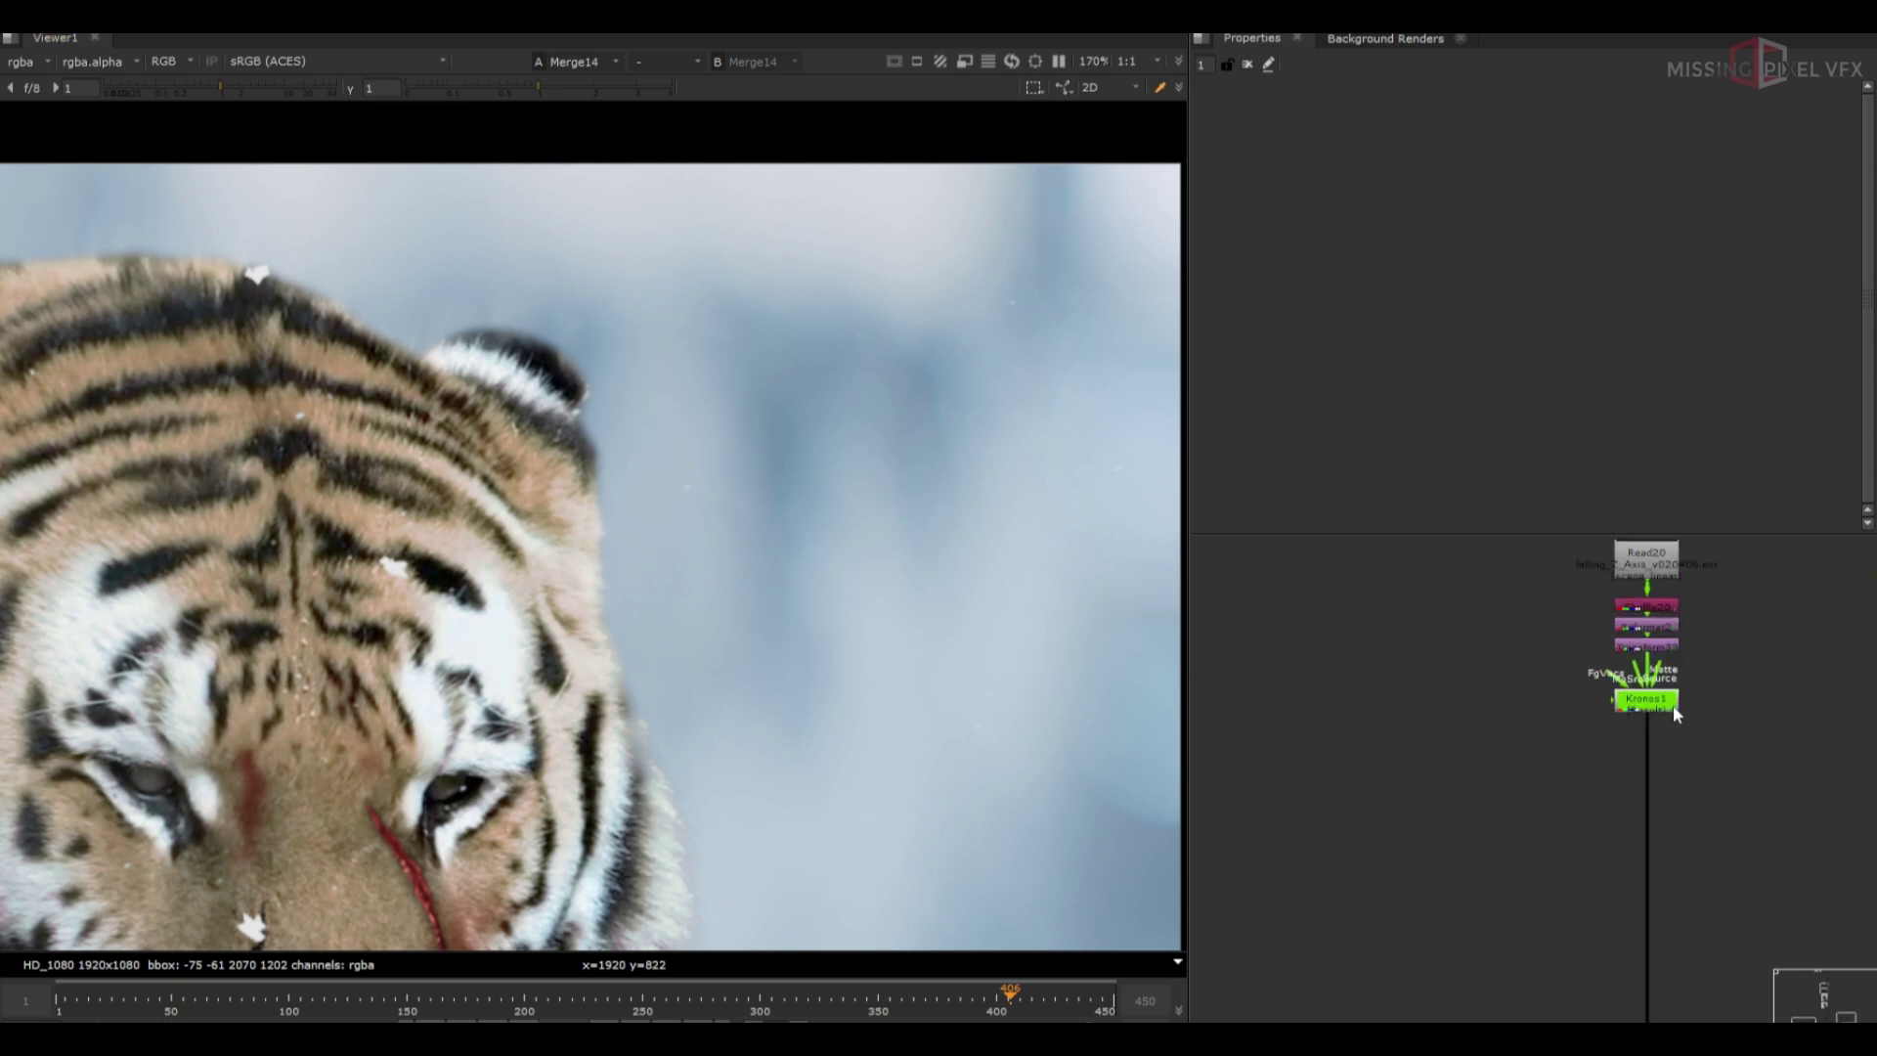
pyautogui.press('g')
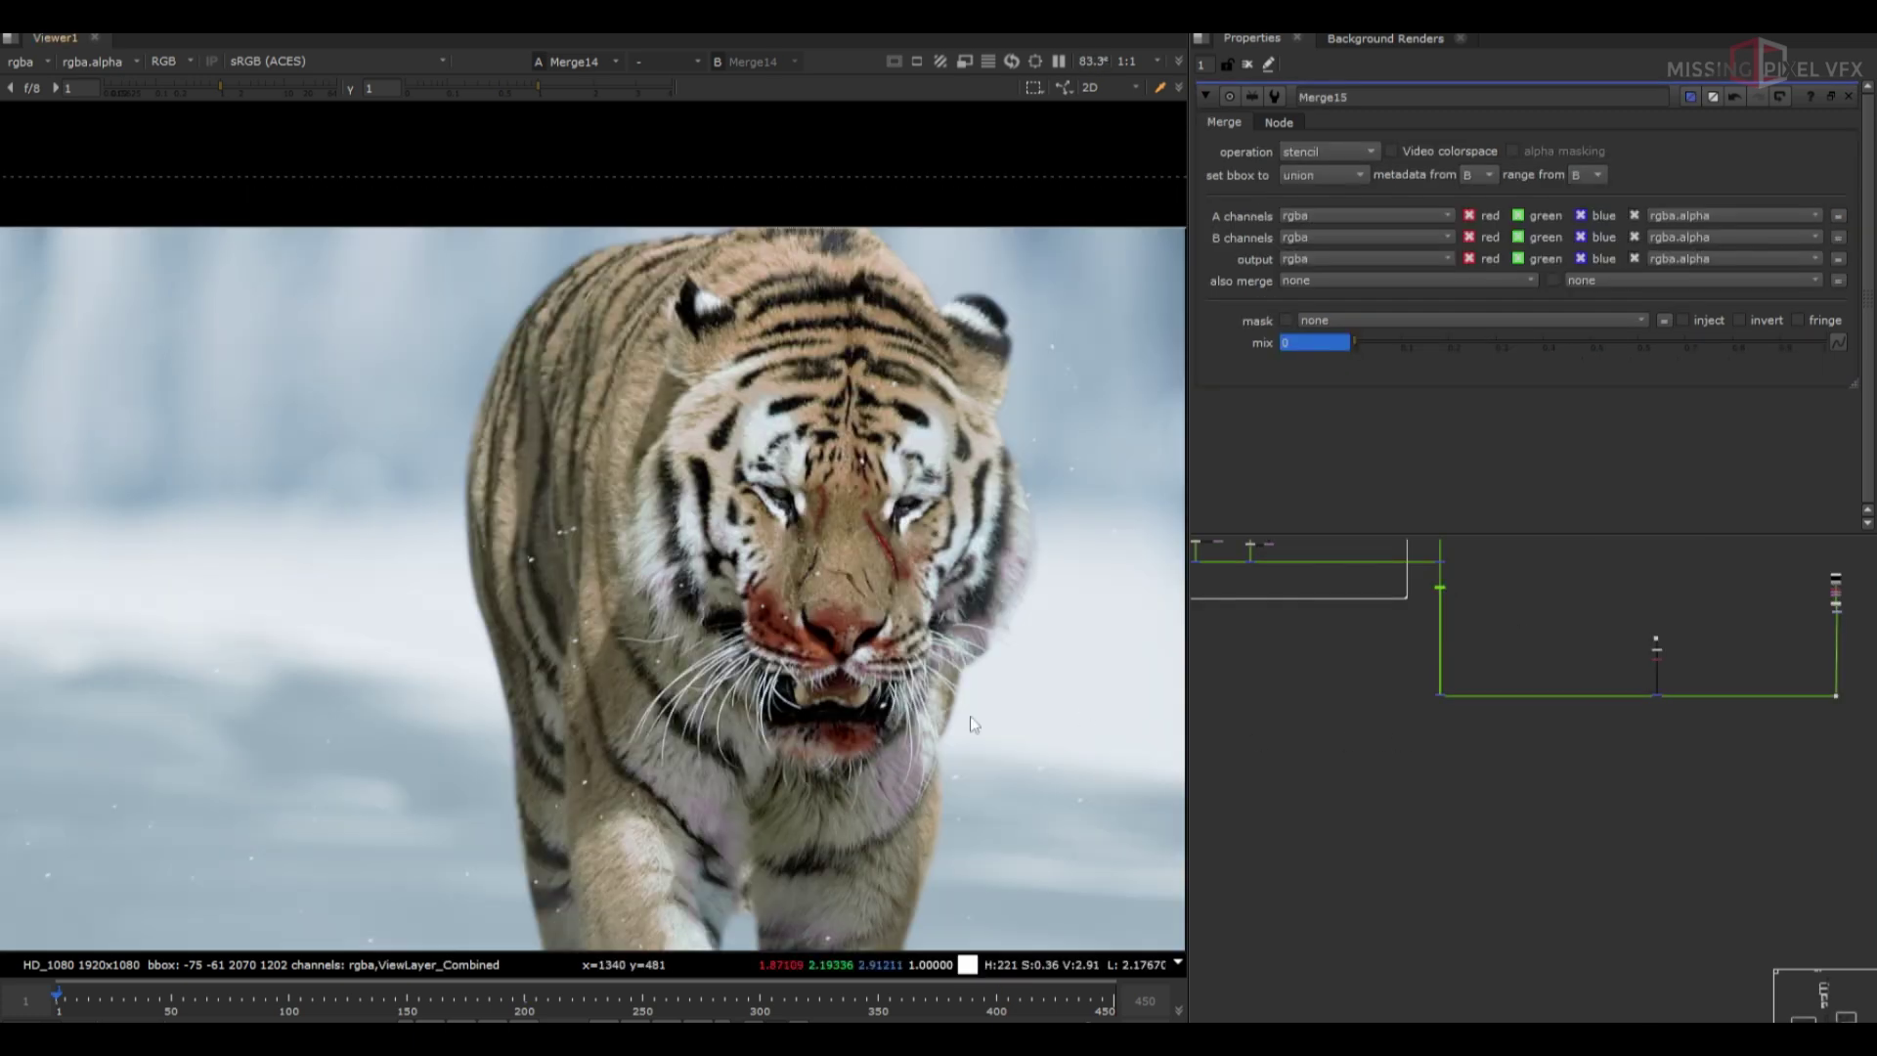
# Duplicate the depth estimation node and its dot from the stencil branch into an empty area of the node graph
pyautogui.moveTo(970, 715); pyautogui.dragTo(827, 630, button='middle')
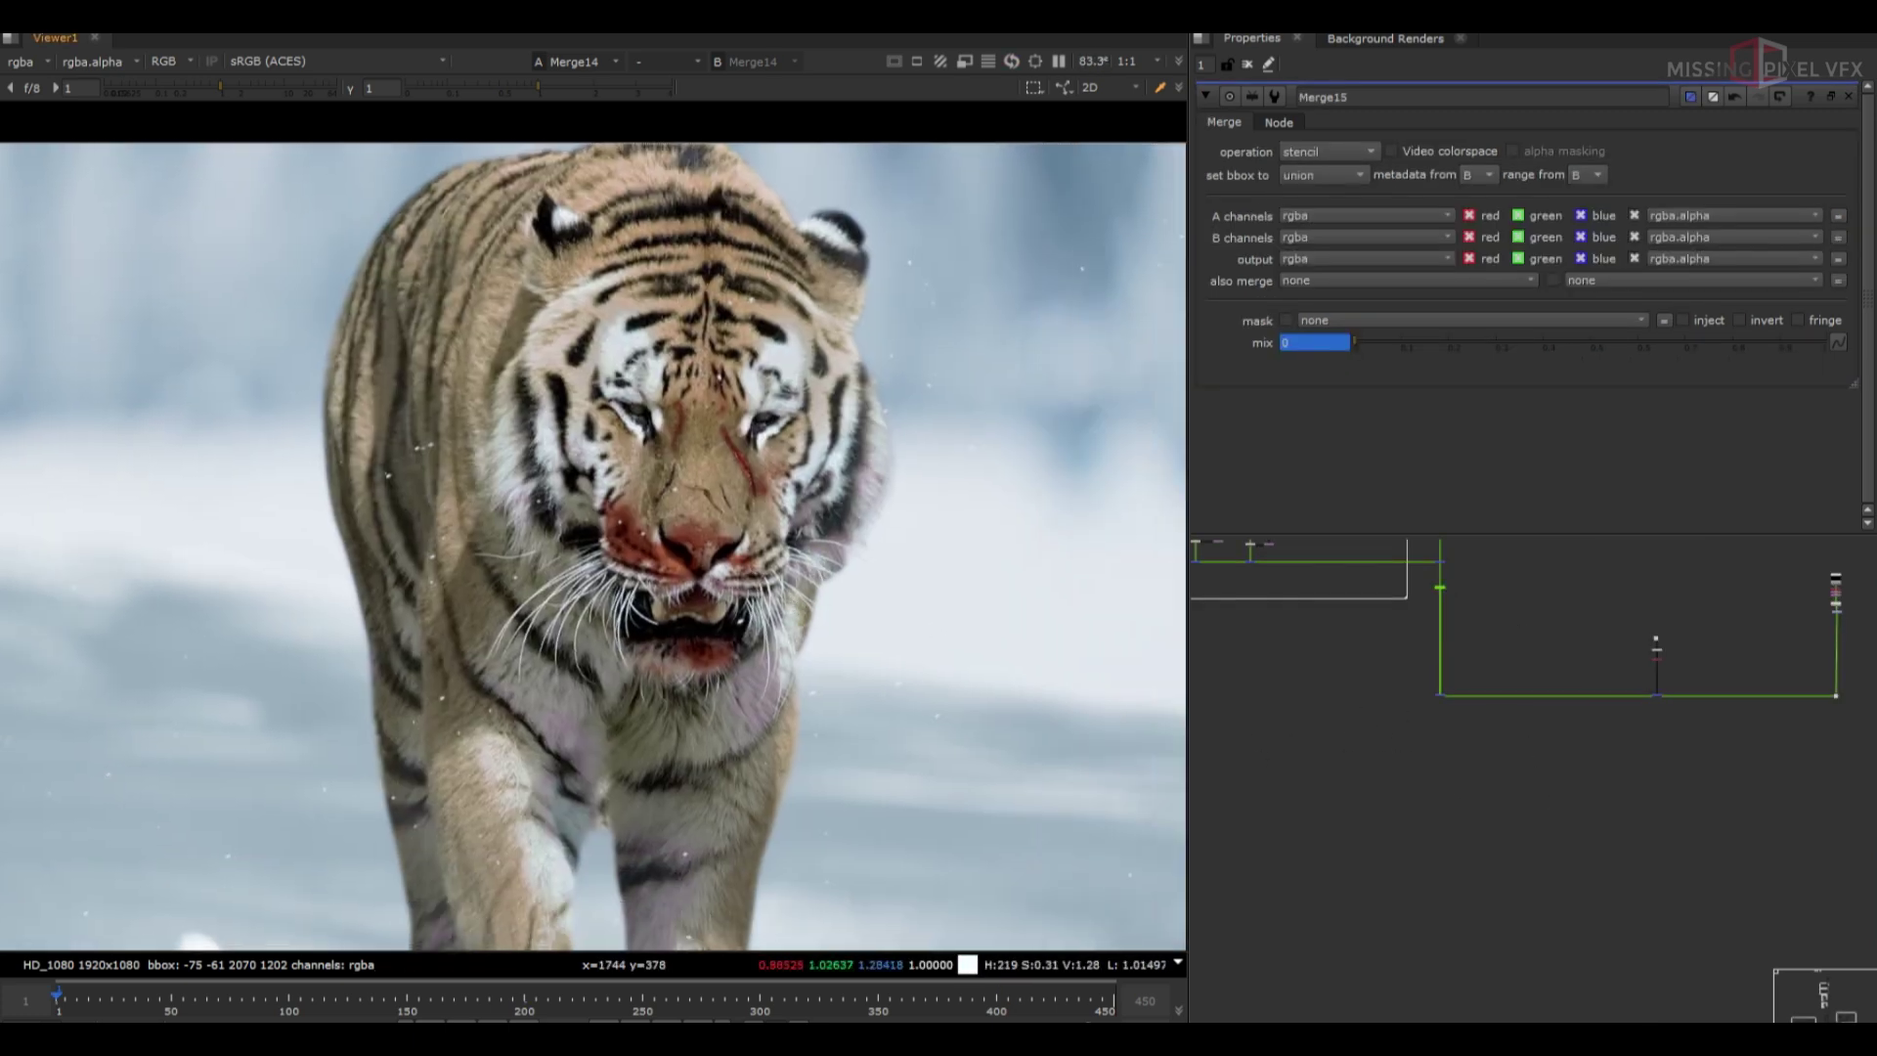
pyautogui.scroll(3, 1656, 646)
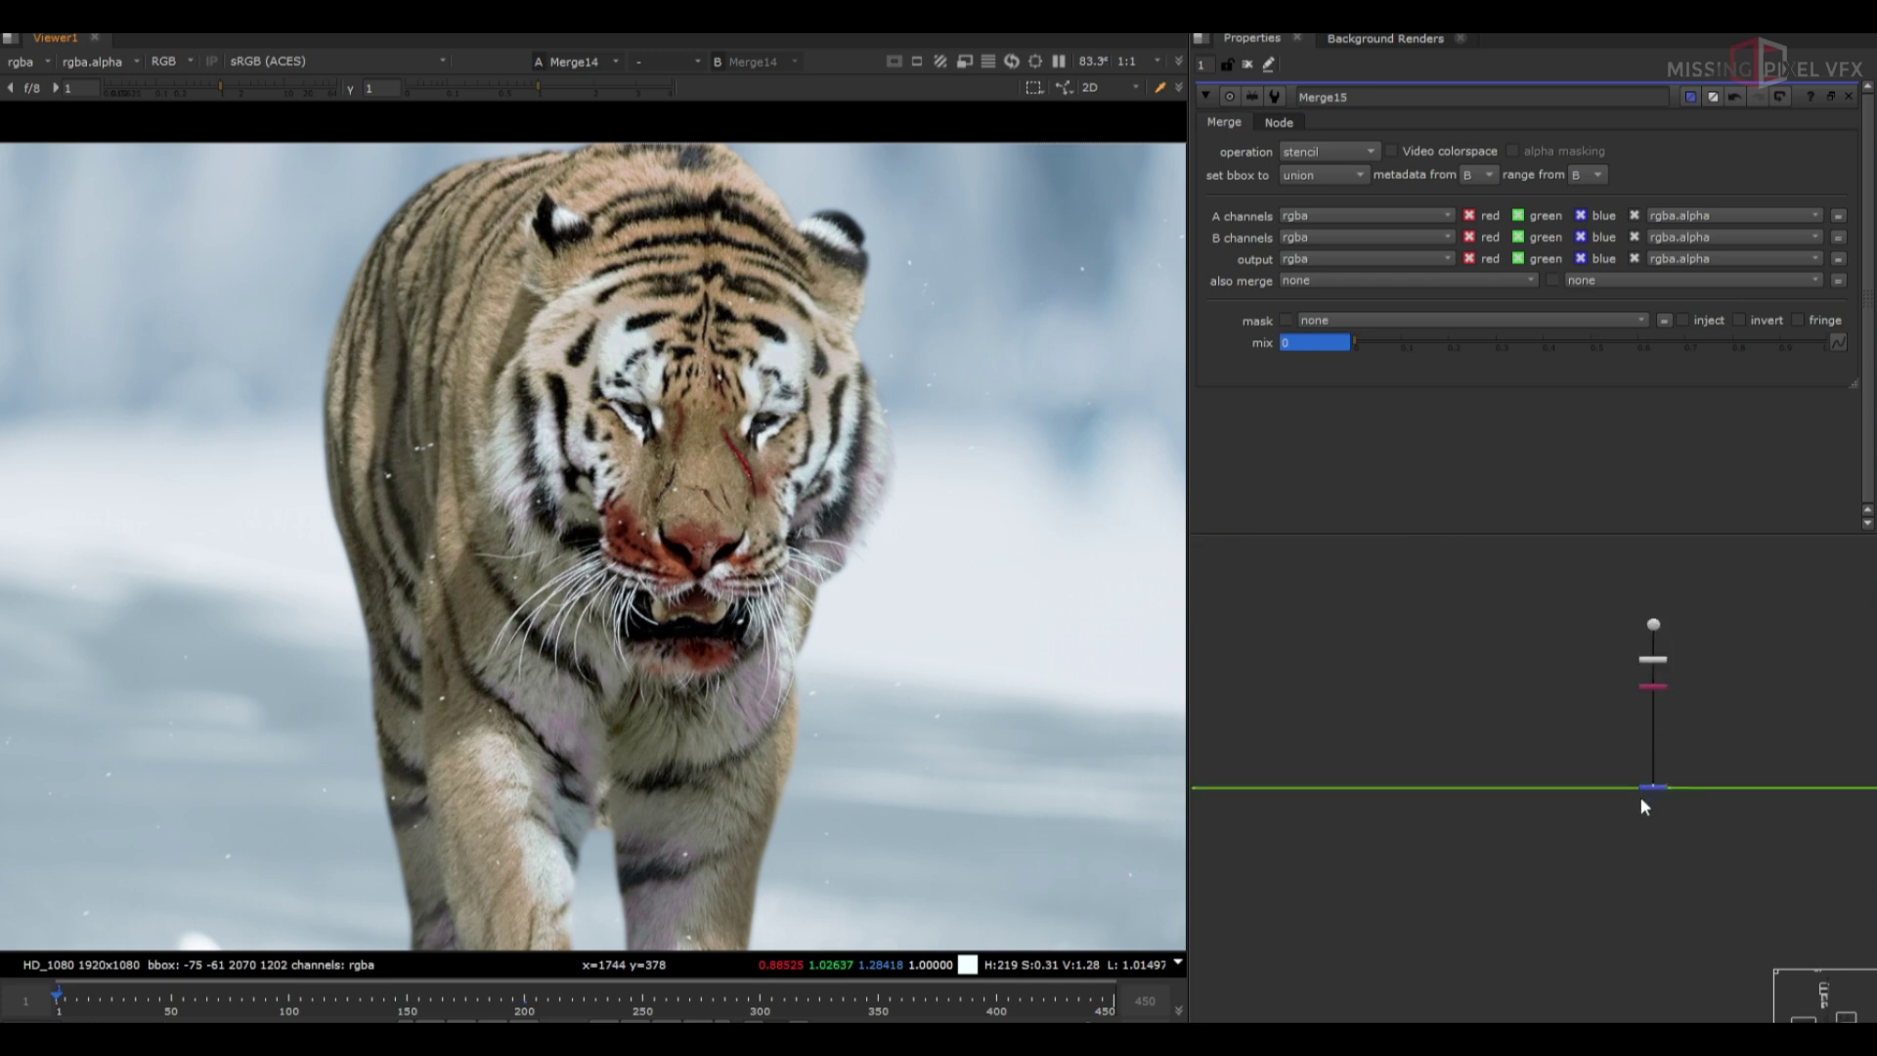
pyautogui.moveTo(1710, 626); pyautogui.dragTo(1606, 677)
pyautogui.scroll(-2, 1607, 682)
pyautogui.click(1764, 853)
pyautogui.hotkey('ctrl', 'v')
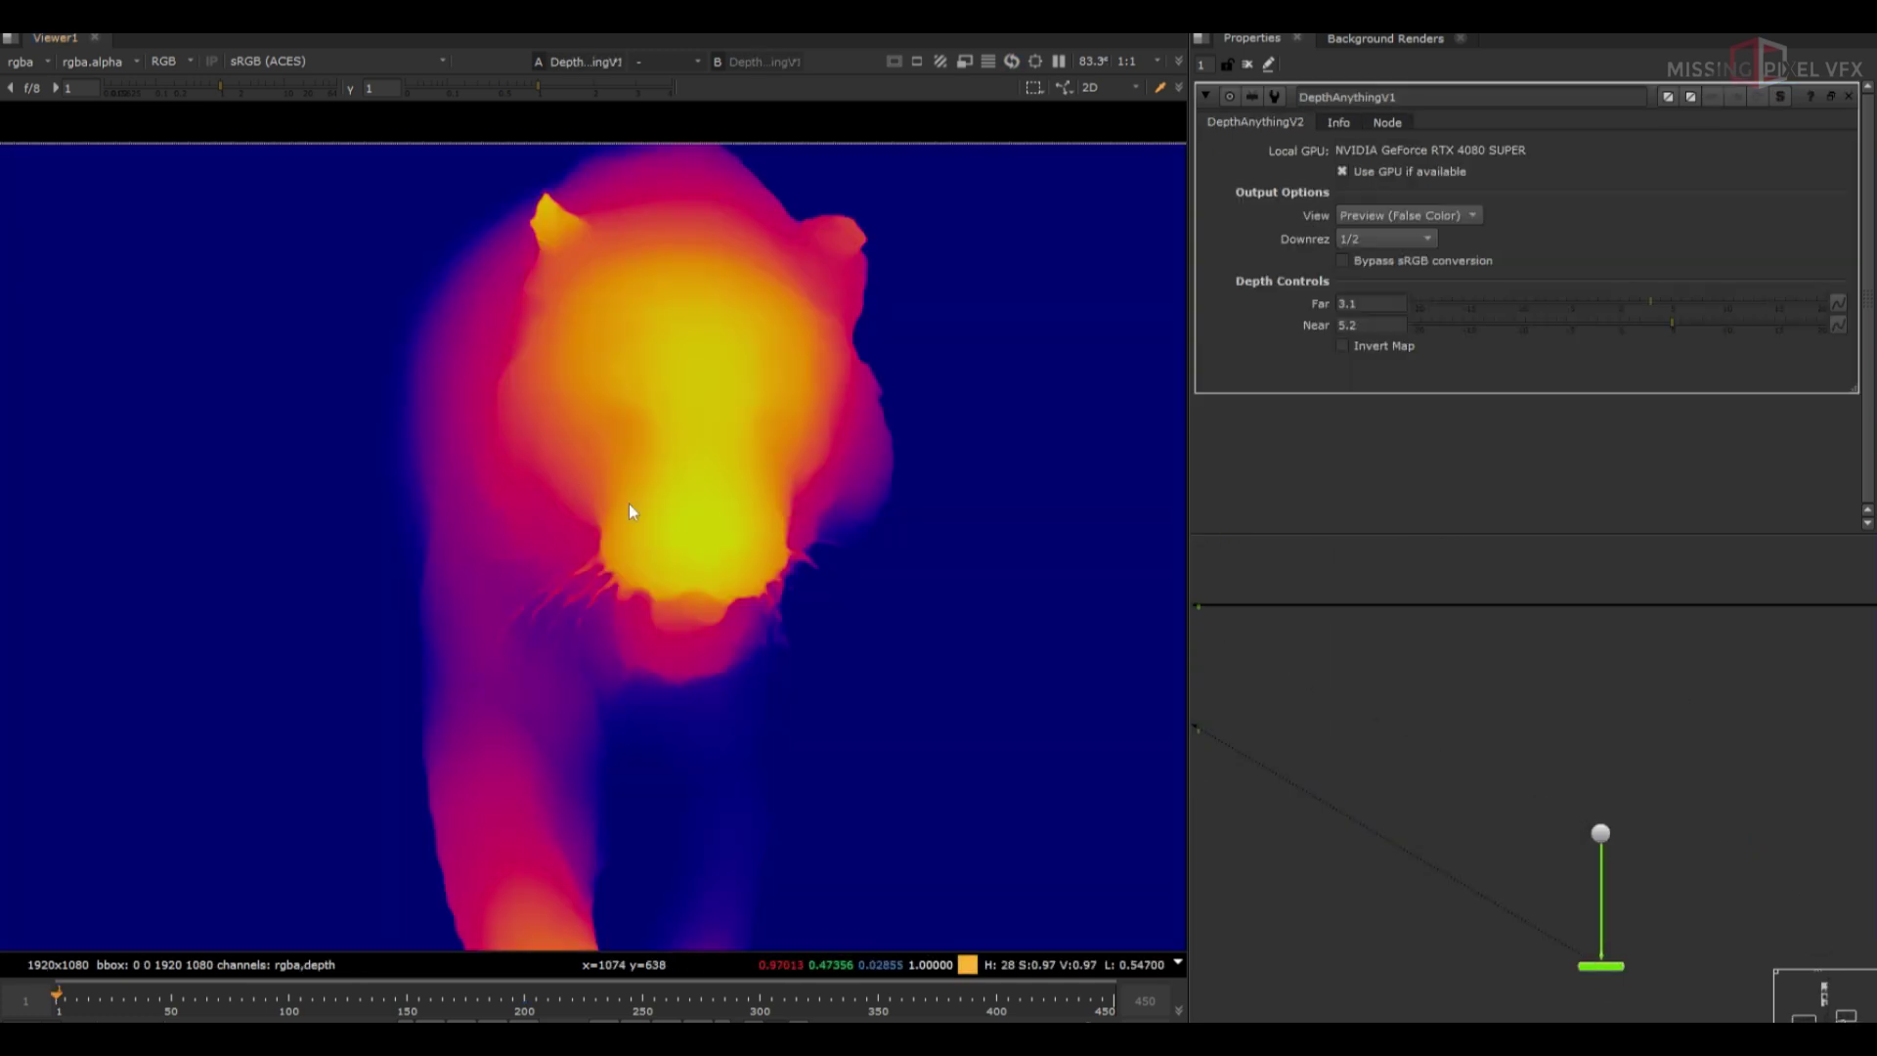
# Examine individual colour channels of the DepthAnythingV1 false-colour preview across the full frame
pyautogui.press('r')
pyautogui.press('b')
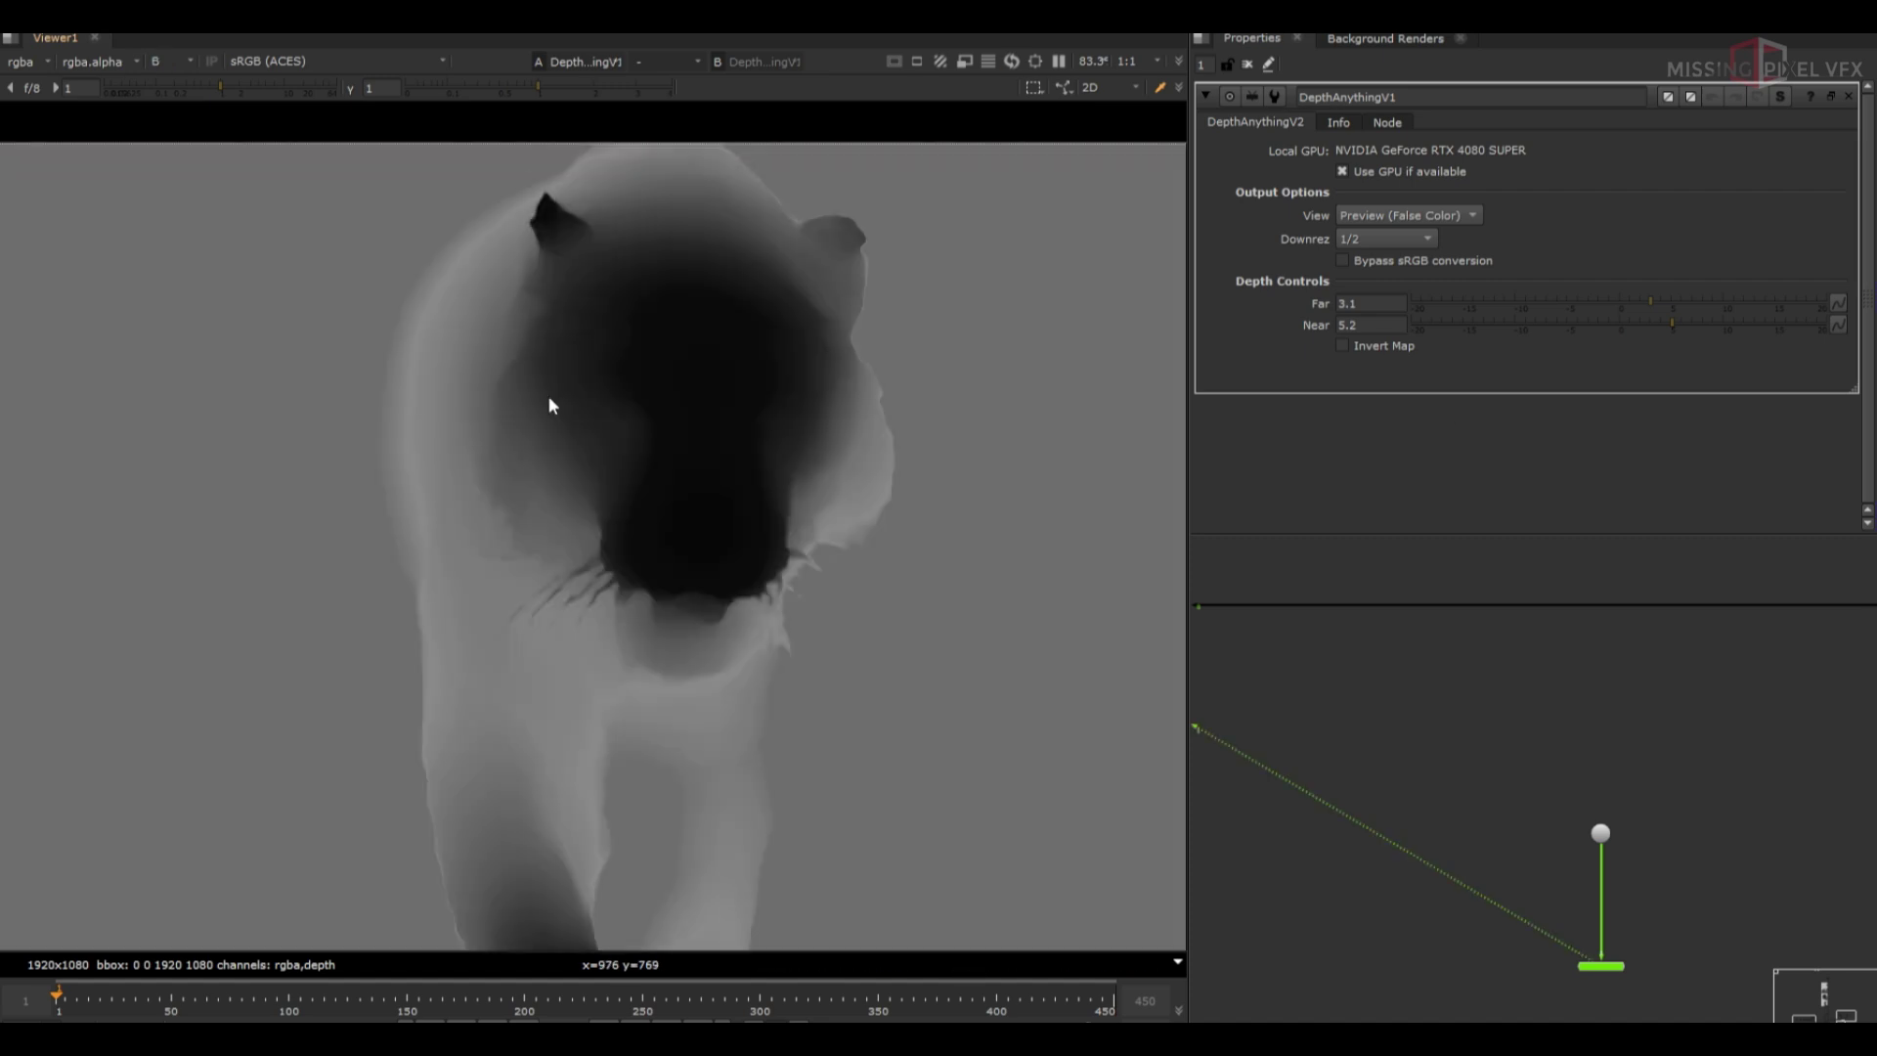
pyautogui.press('f')
pyautogui.scroll(2, 1587, 962)
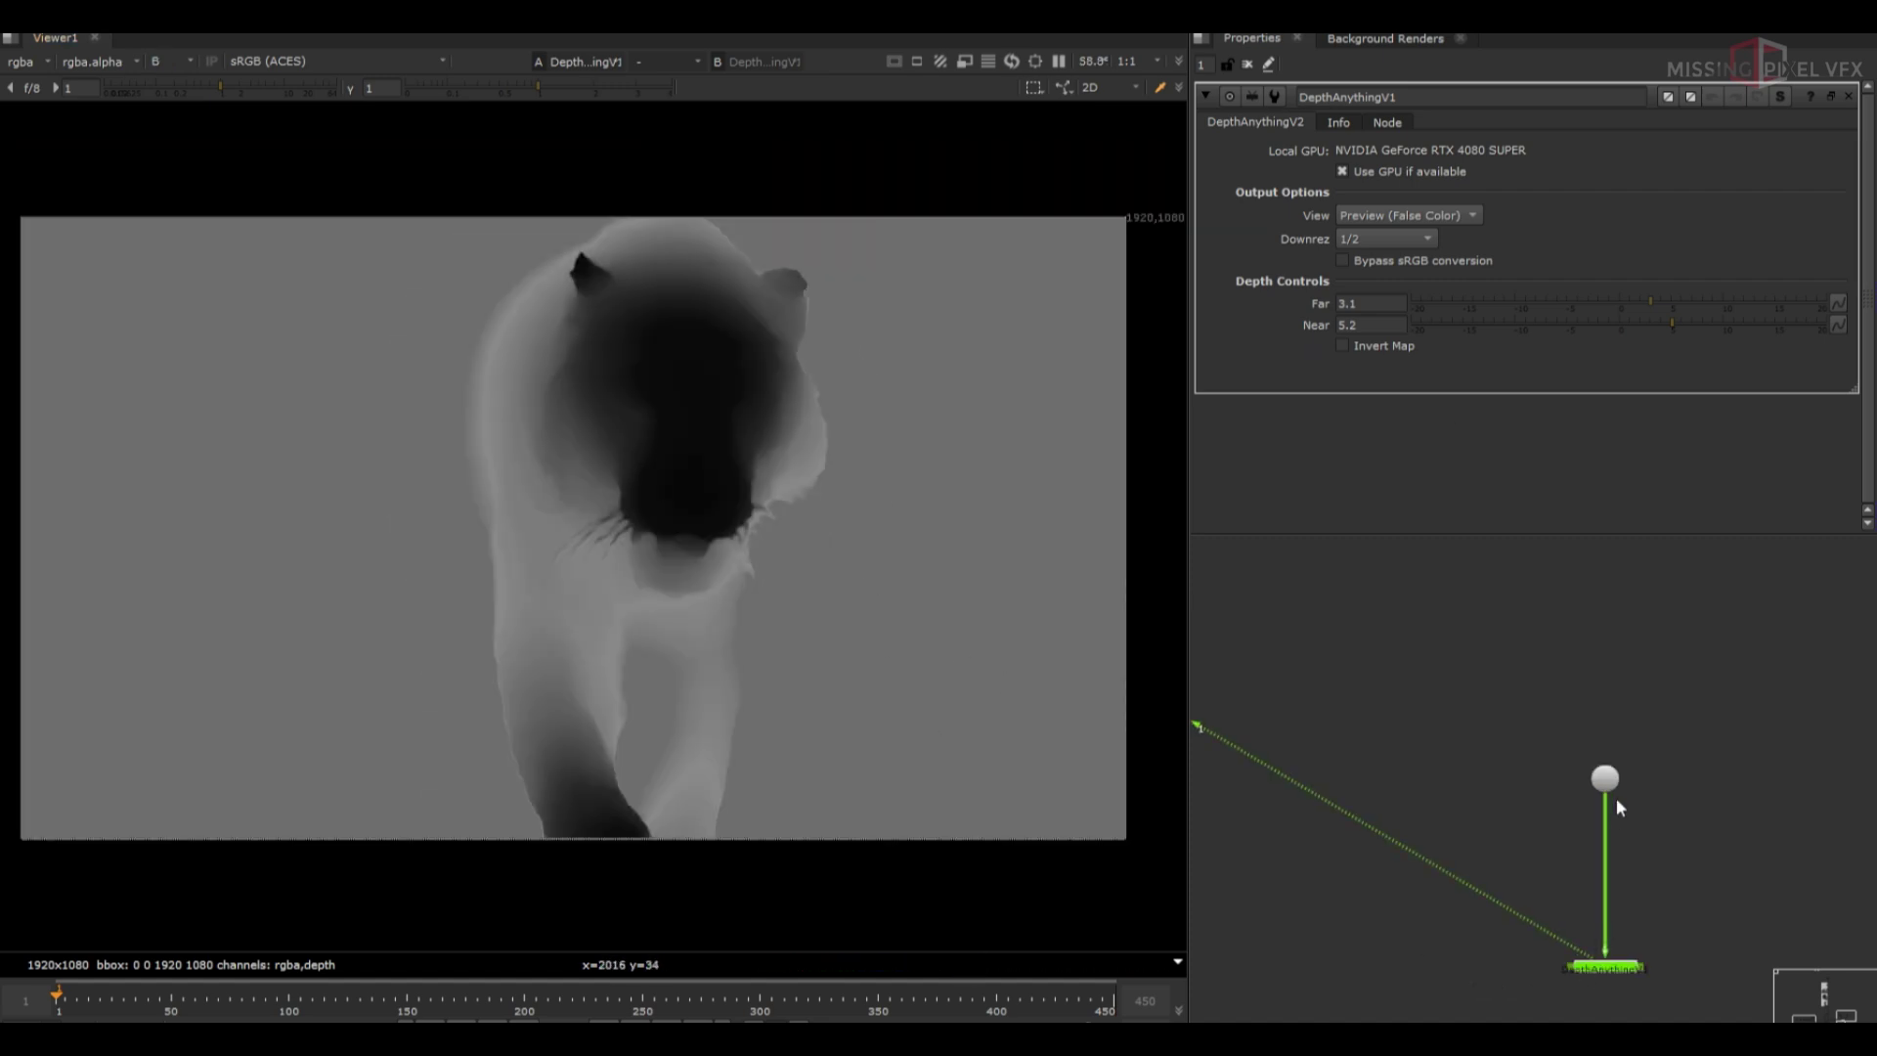
# Add a Shuffle node after DepthAnythingV1 and set the depth's Far value to -5
pyautogui.press('h')
pyautogui.doubleClick(1615, 960)
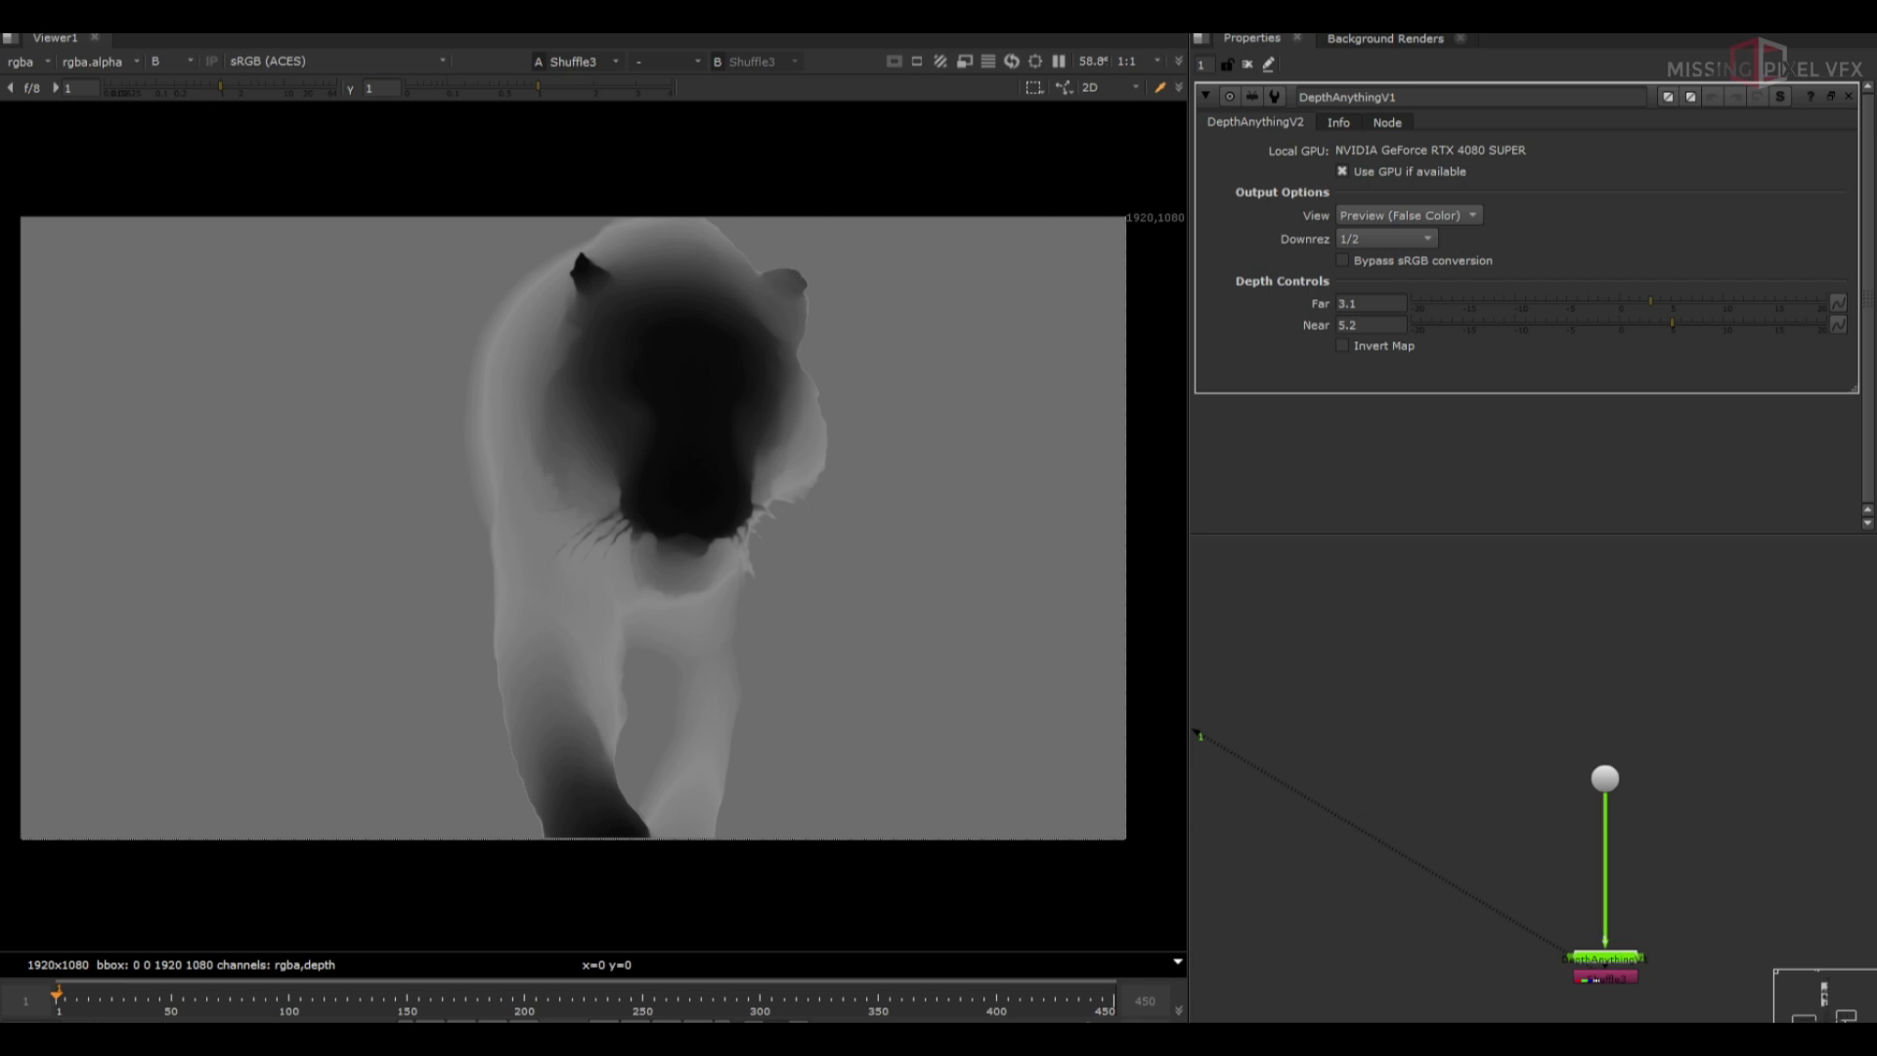
pyautogui.write('5')
pyautogui.press('Return')
pyautogui.scroll(-10, 1369, 305)
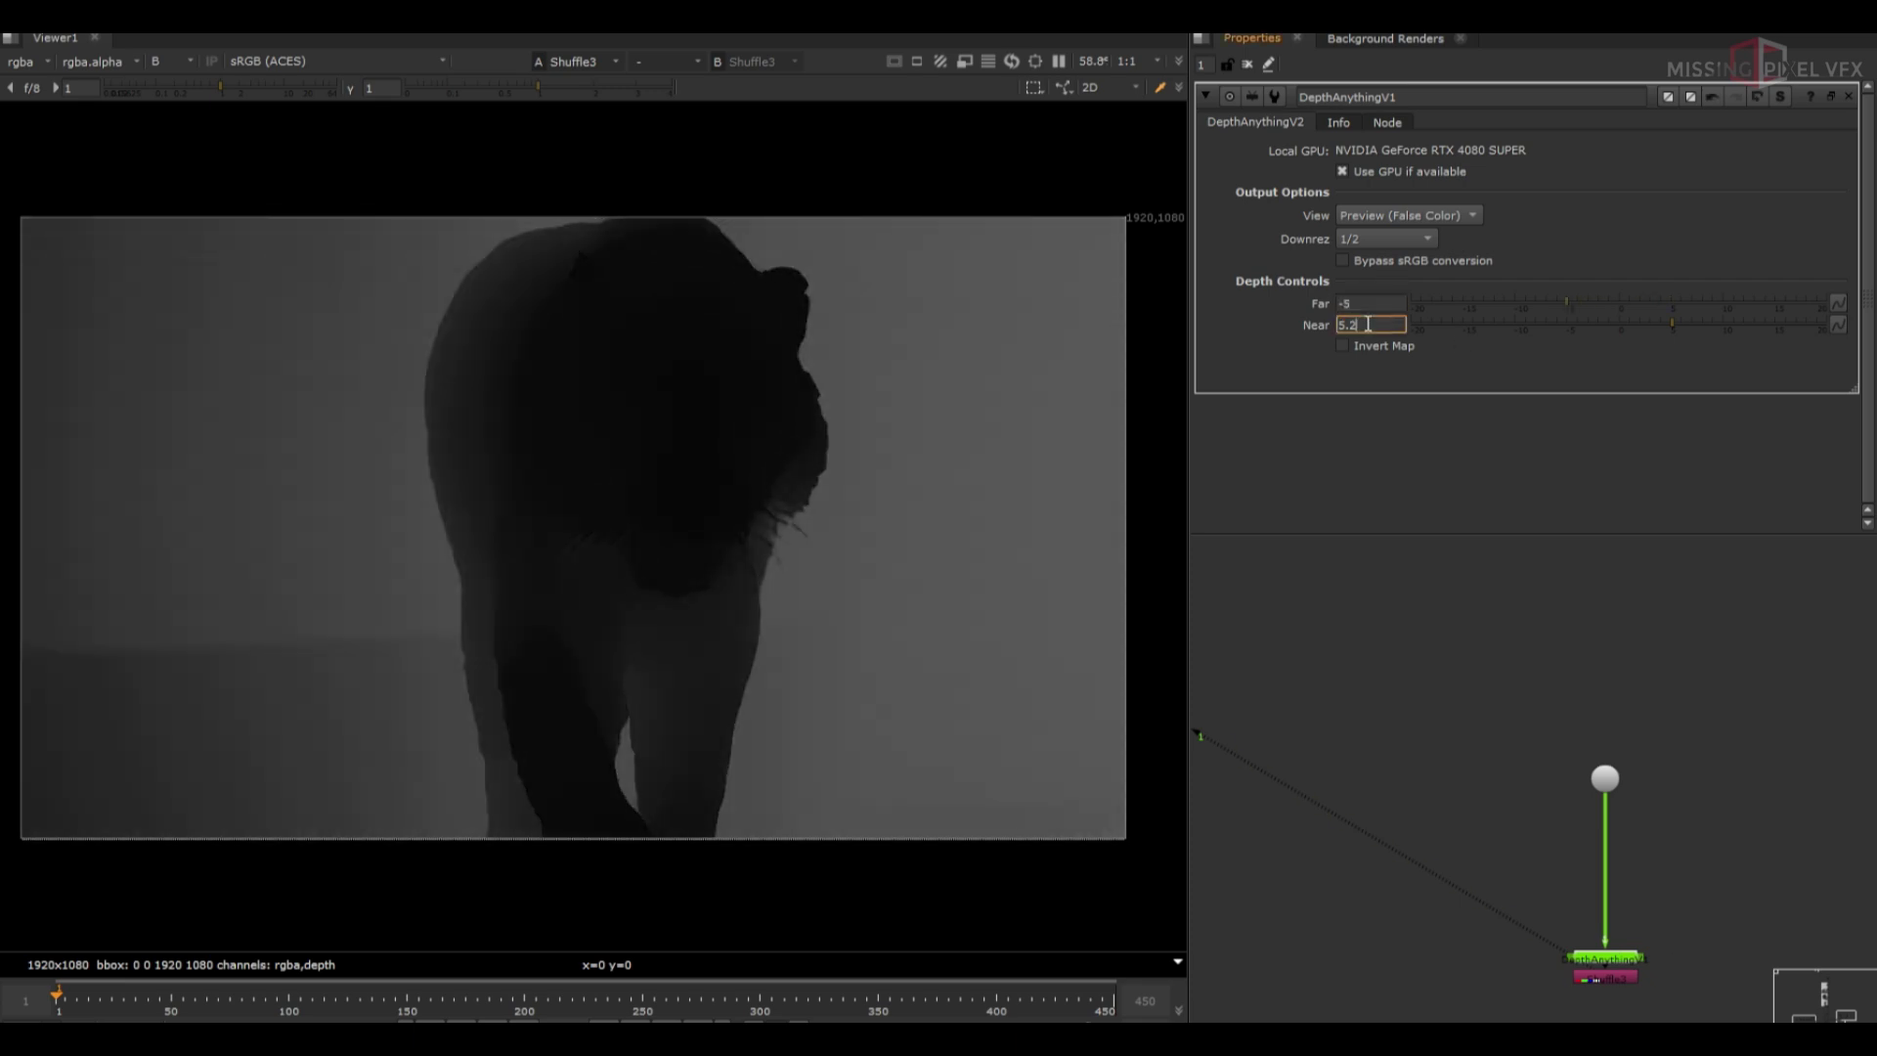
# Add a Grade after the depth Shuffle with whitepoint 0.2, red gain 0.855 and blue gain 1.14
pyautogui.press('g')
pyautogui.moveTo(1545, 201); pyautogui.dragTo(1466, 190)
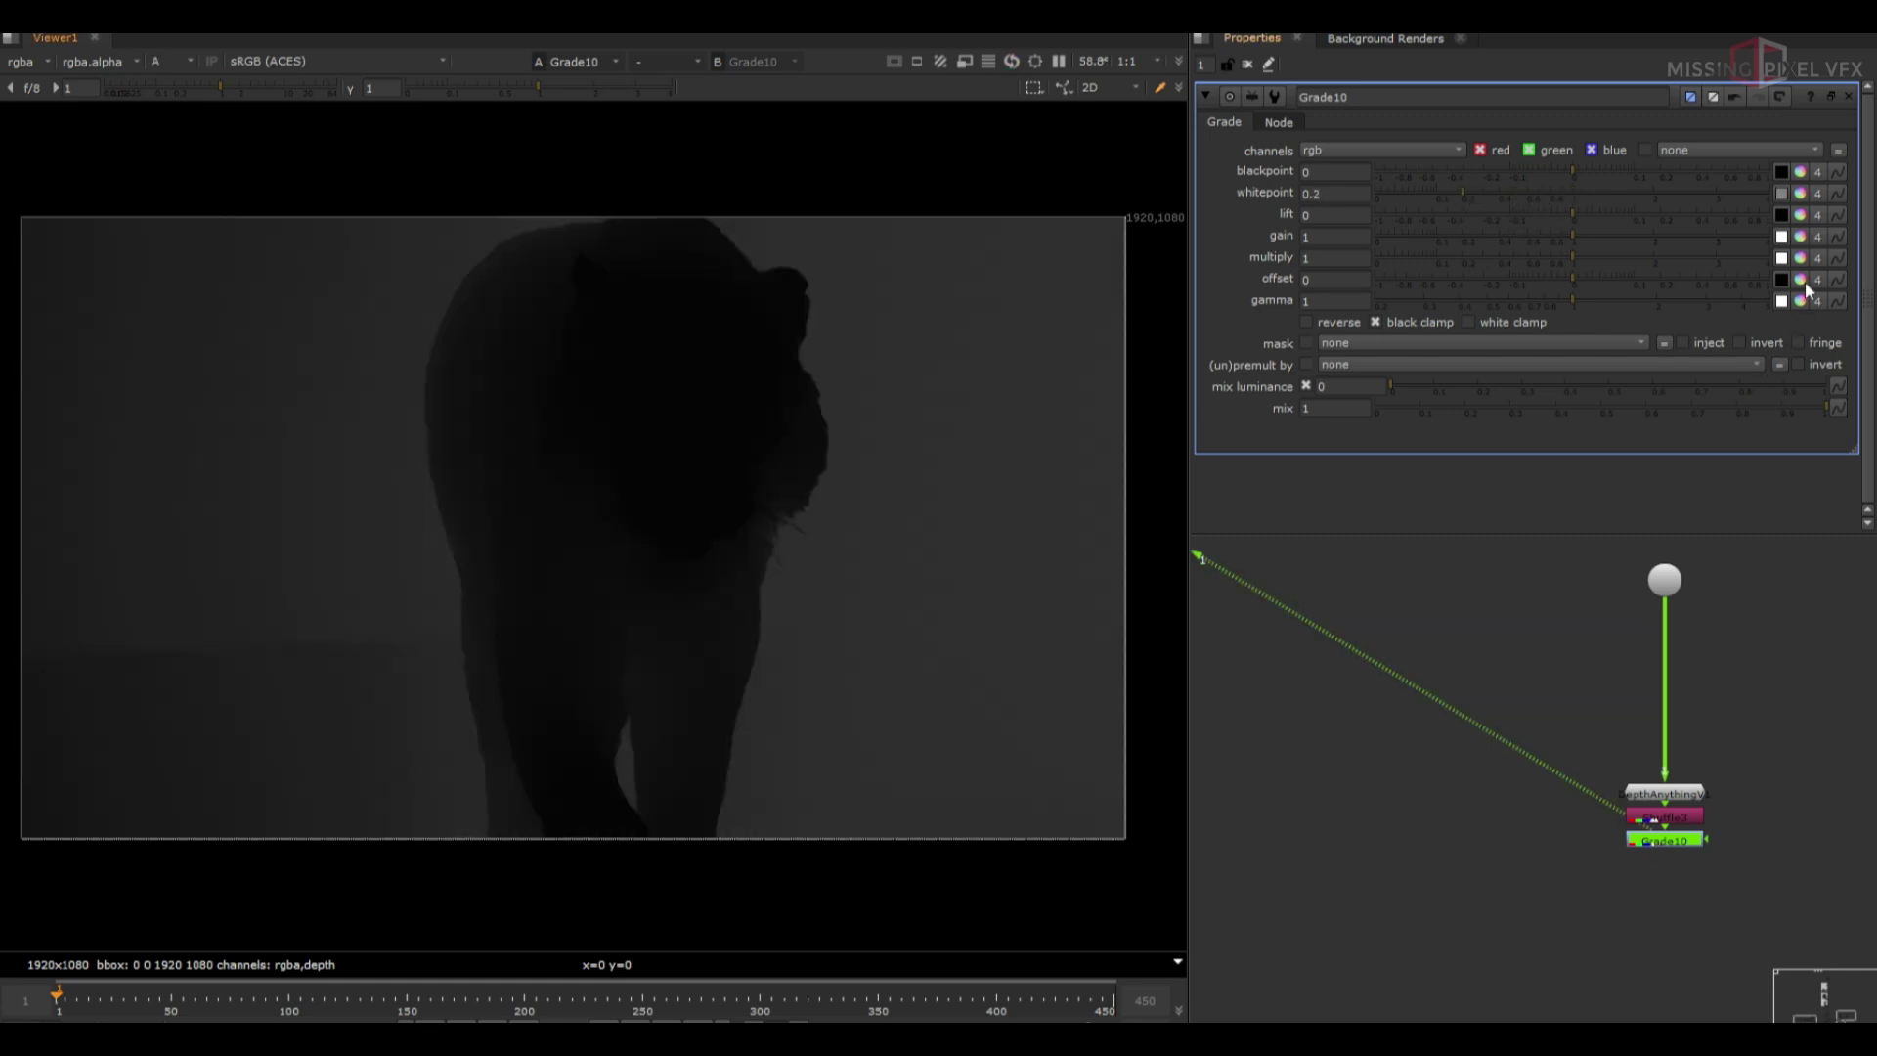
pyautogui.click(1799, 235)
pyautogui.moveTo(1346, 474); pyautogui.dragTo(1345, 457)
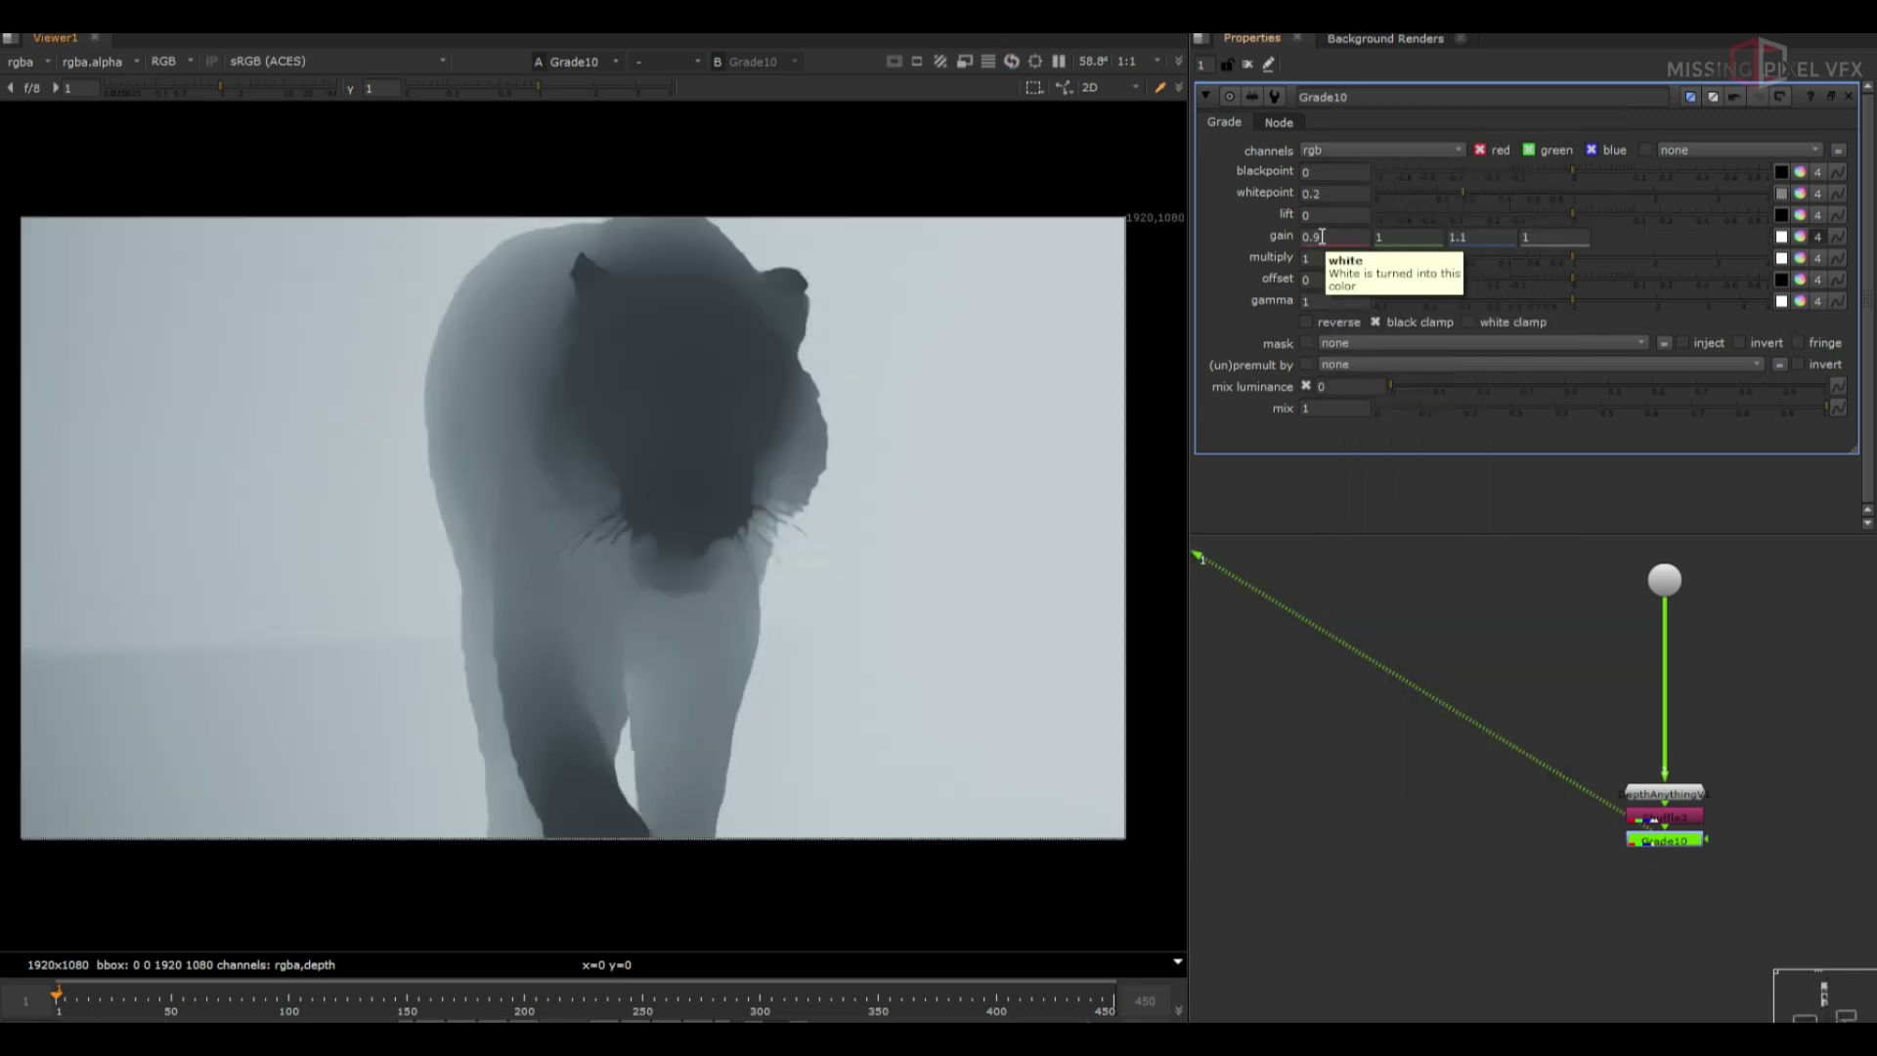
pyautogui.click(1319, 237)
pyautogui.press('Down')
pyautogui.click(1486, 237)
pyautogui.write('4')
# Add a Merge node set to over, connecting Grade10 as input A and the tiger composite from Merge14 as B
pyautogui.scroll(8, 1773, 858)
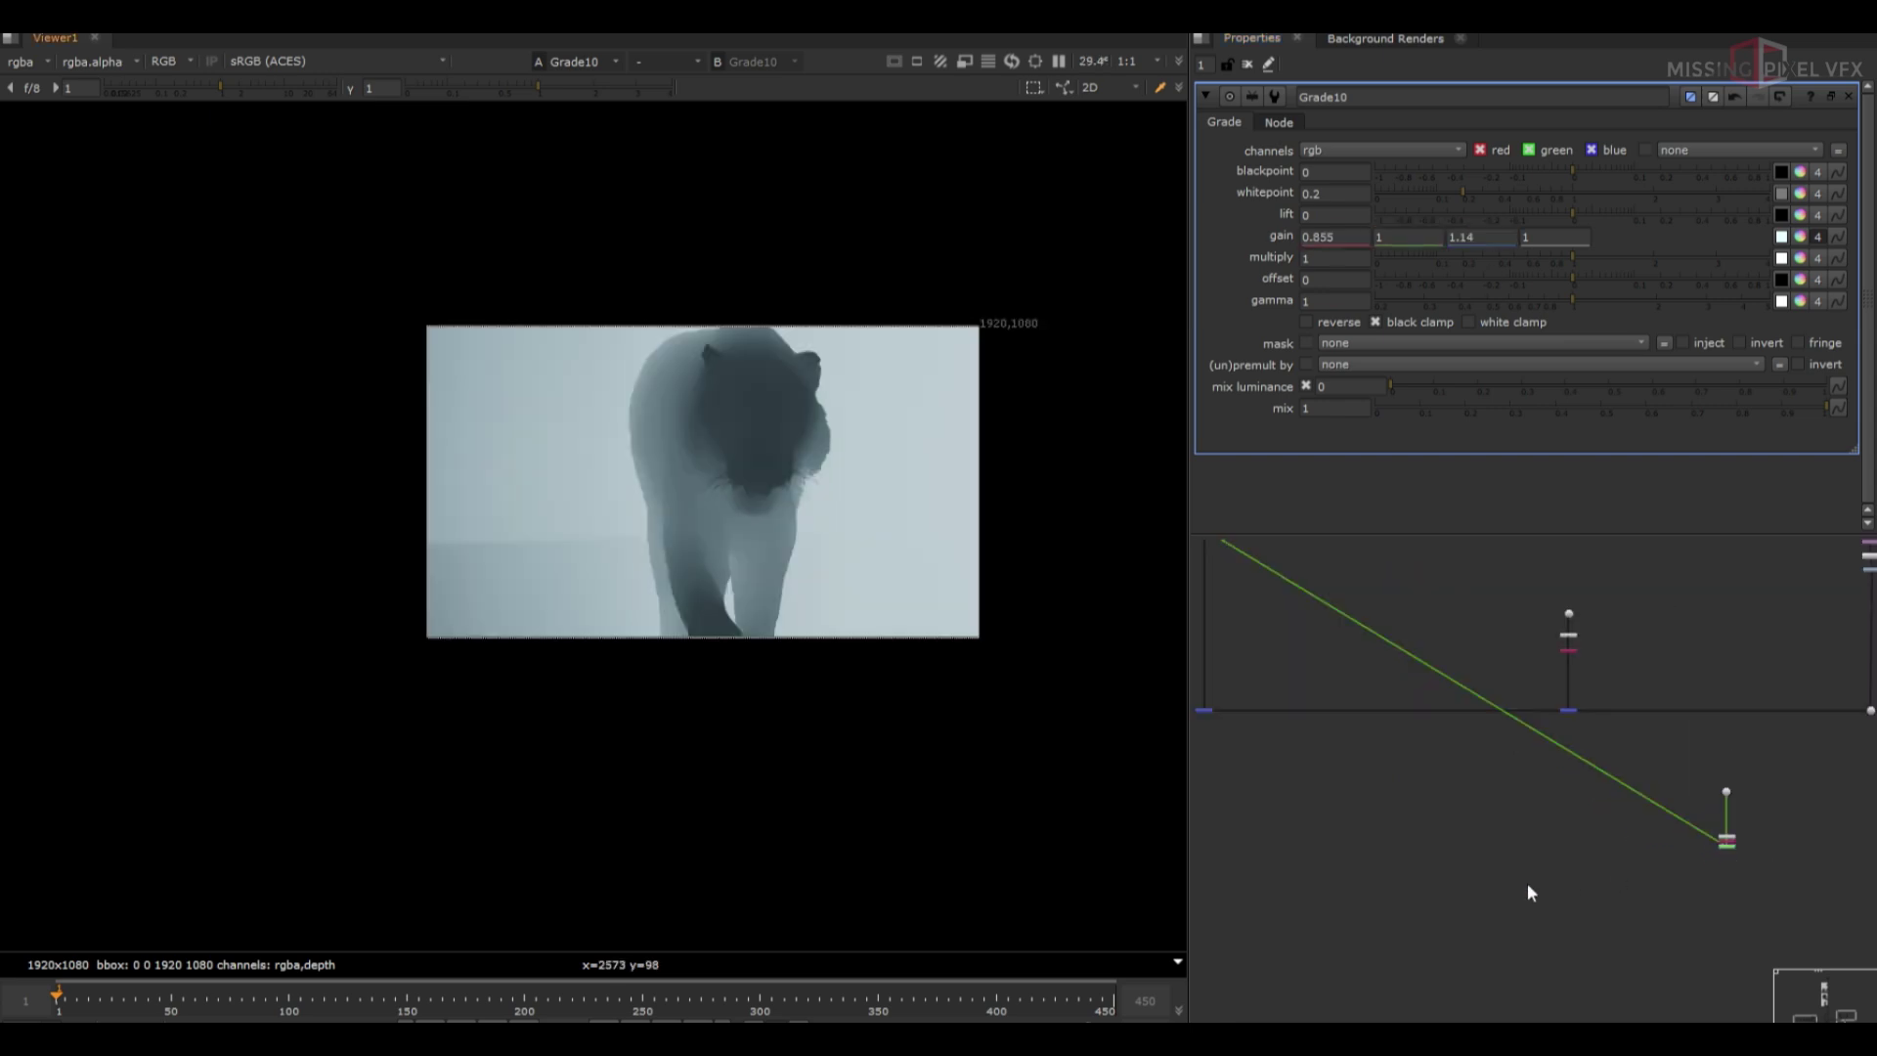
pyautogui.press('m')
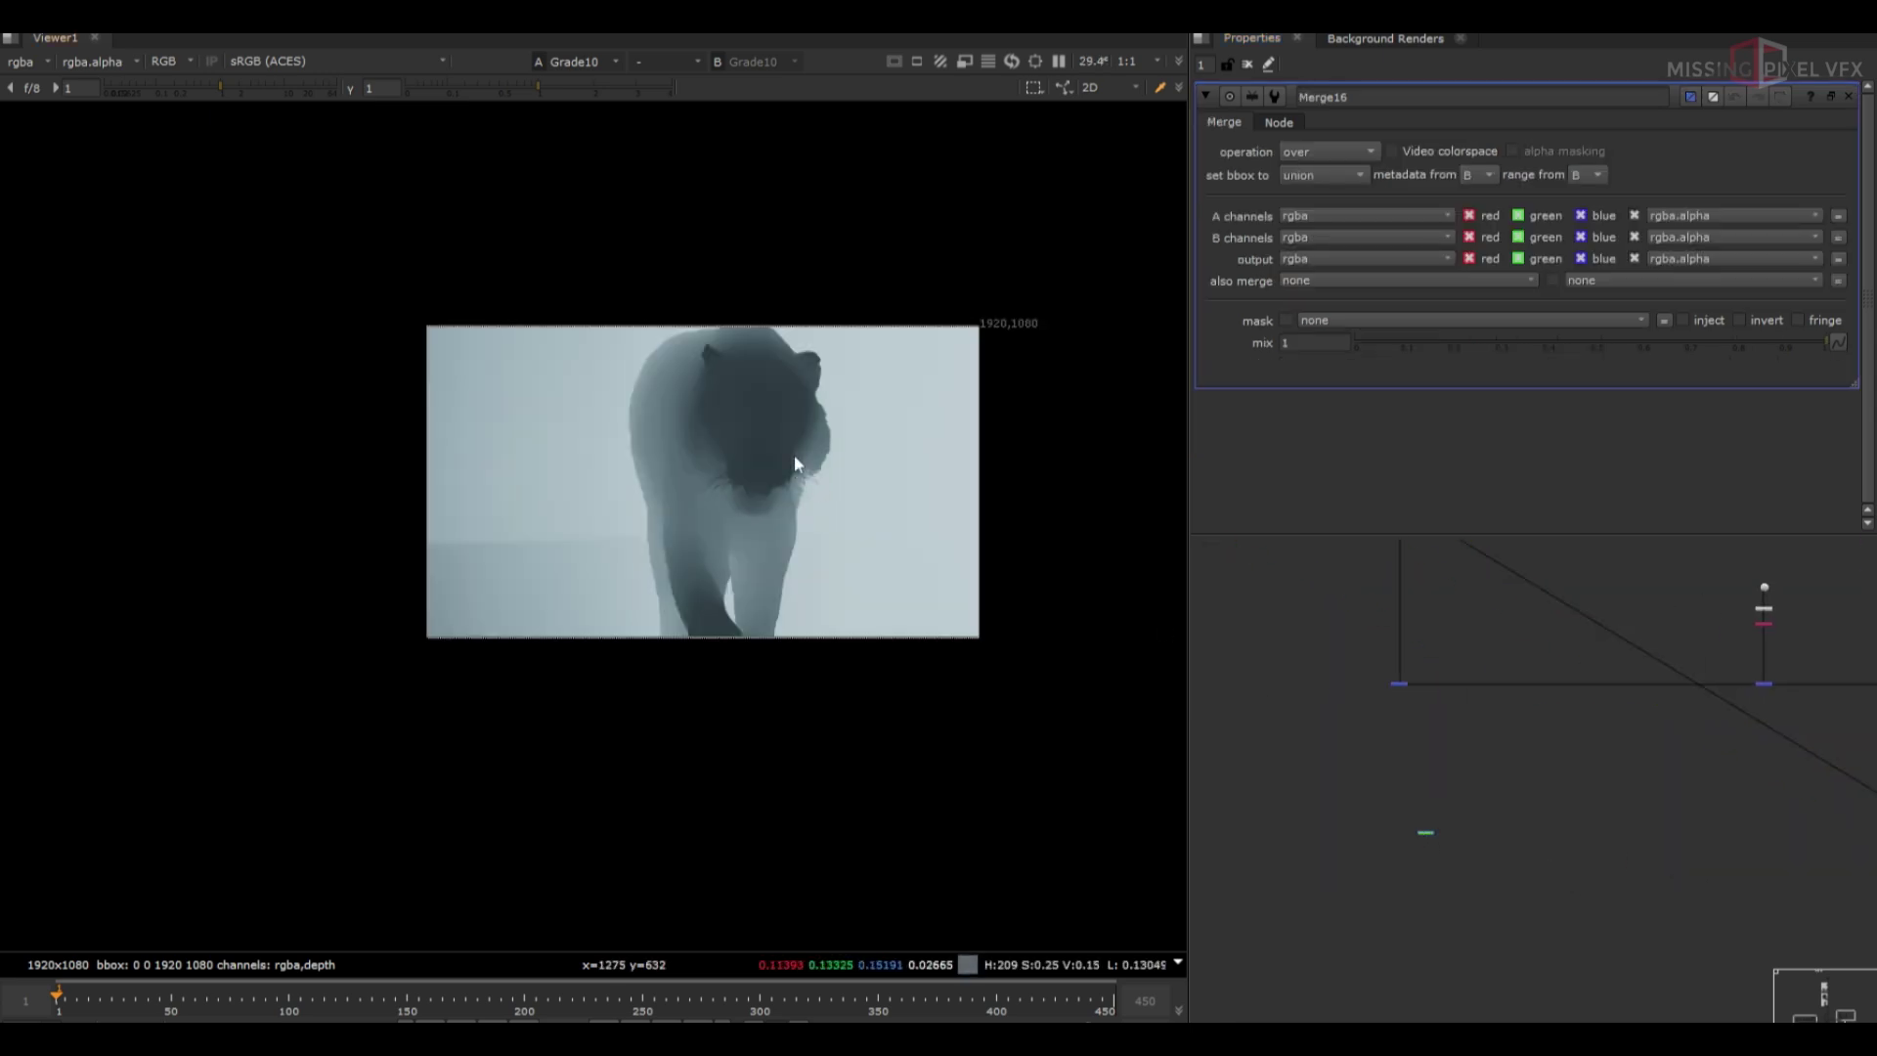
pyautogui.scroll(3, 1453, 853)
pyautogui.moveTo(1375, 578); pyautogui.dragTo(1367, 569)
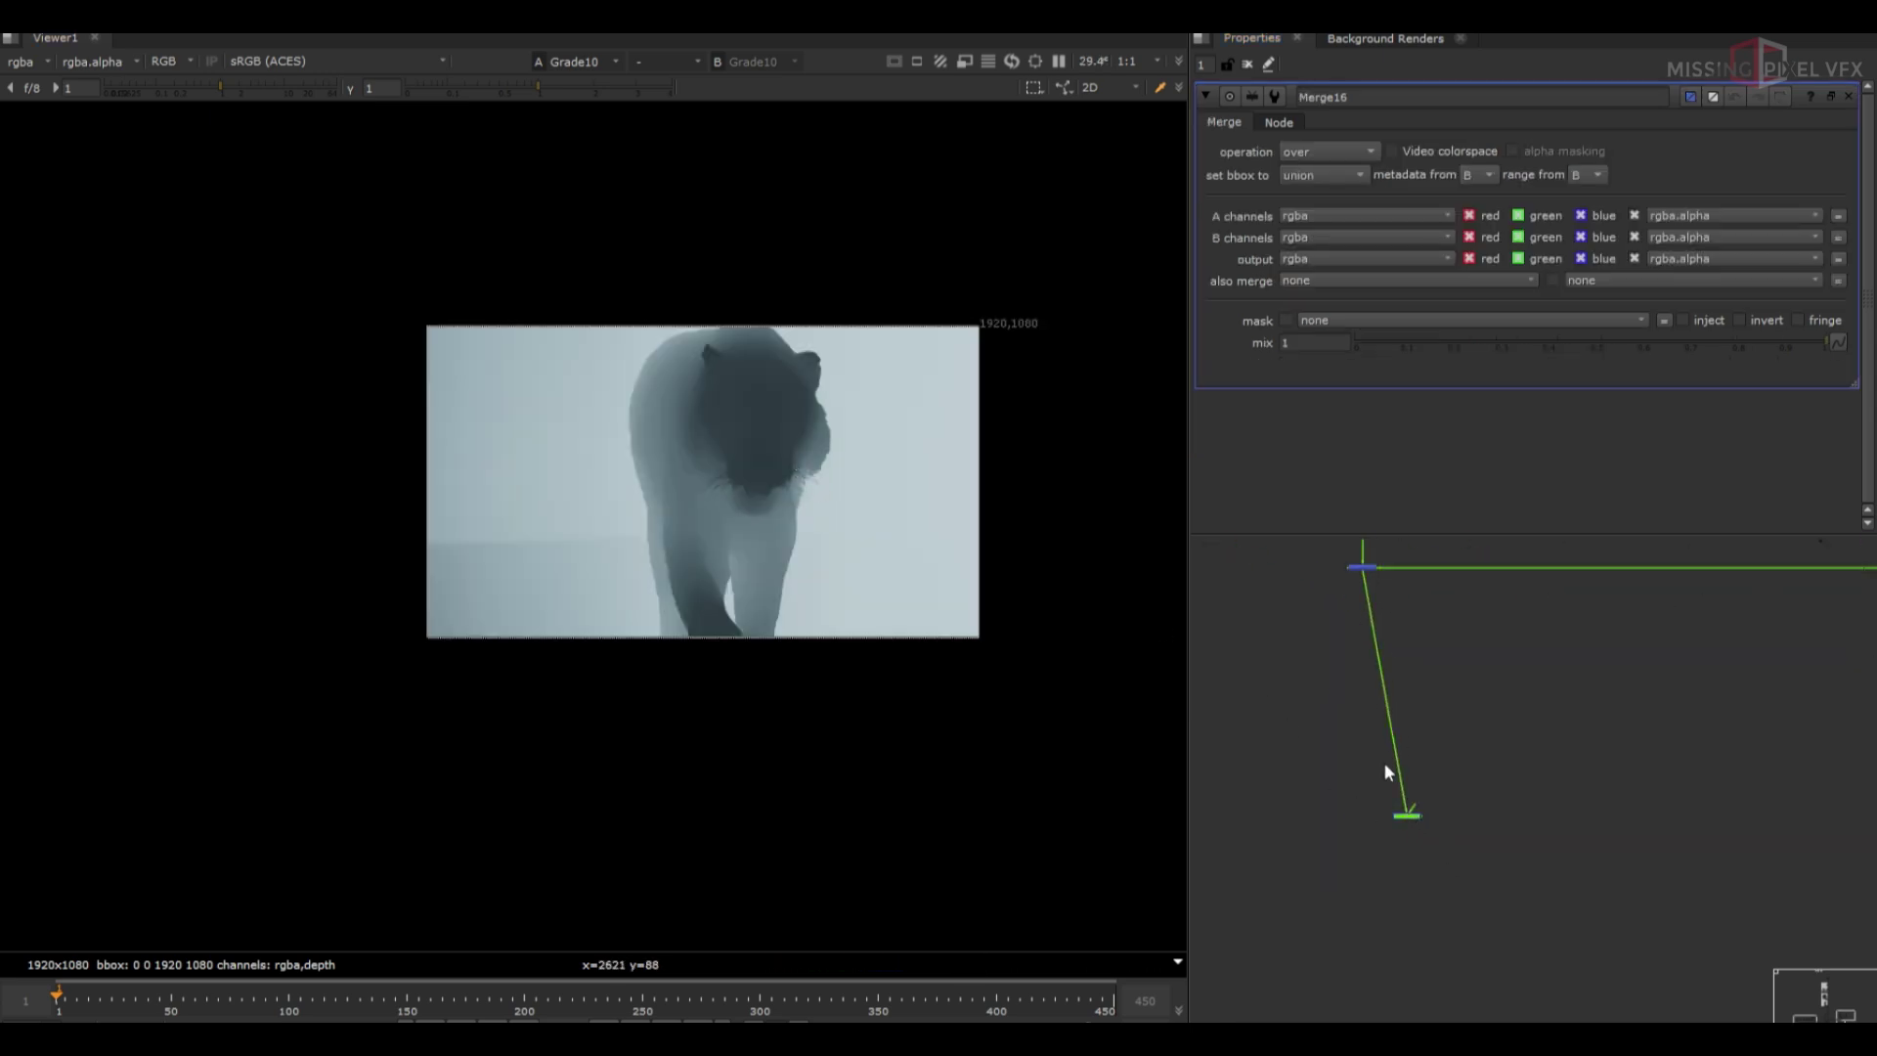
pyautogui.moveTo(1409, 816); pyautogui.dragTo(1846, 809)
pyautogui.scroll(-2, 1839, 789)
pyautogui.scroll(3, 1843, 790)
pyautogui.click(1854, 793)
pyautogui.scroll(5, 1850, 815)
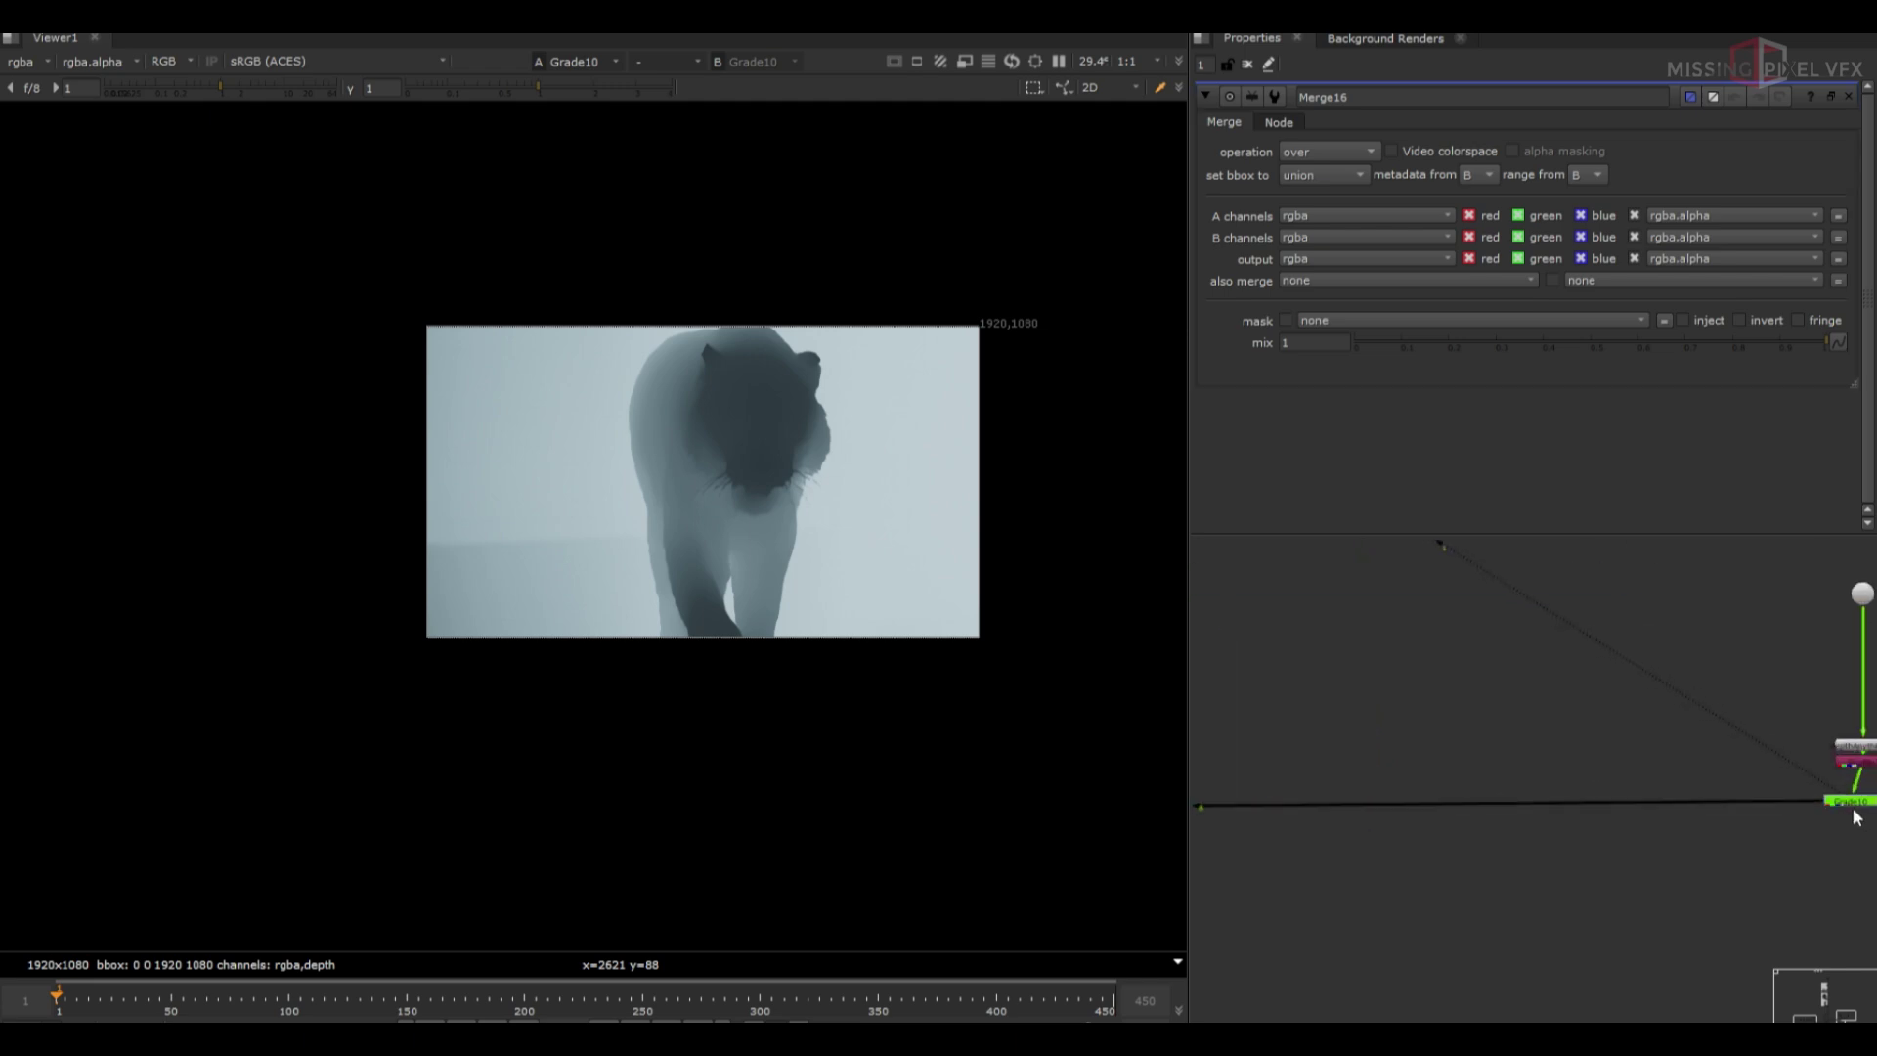
# View the Merge16 result and examine the depth haze over the tiger up close
pyautogui.moveTo(1825, 752); pyautogui.dragTo(1534, 766, button='middle')
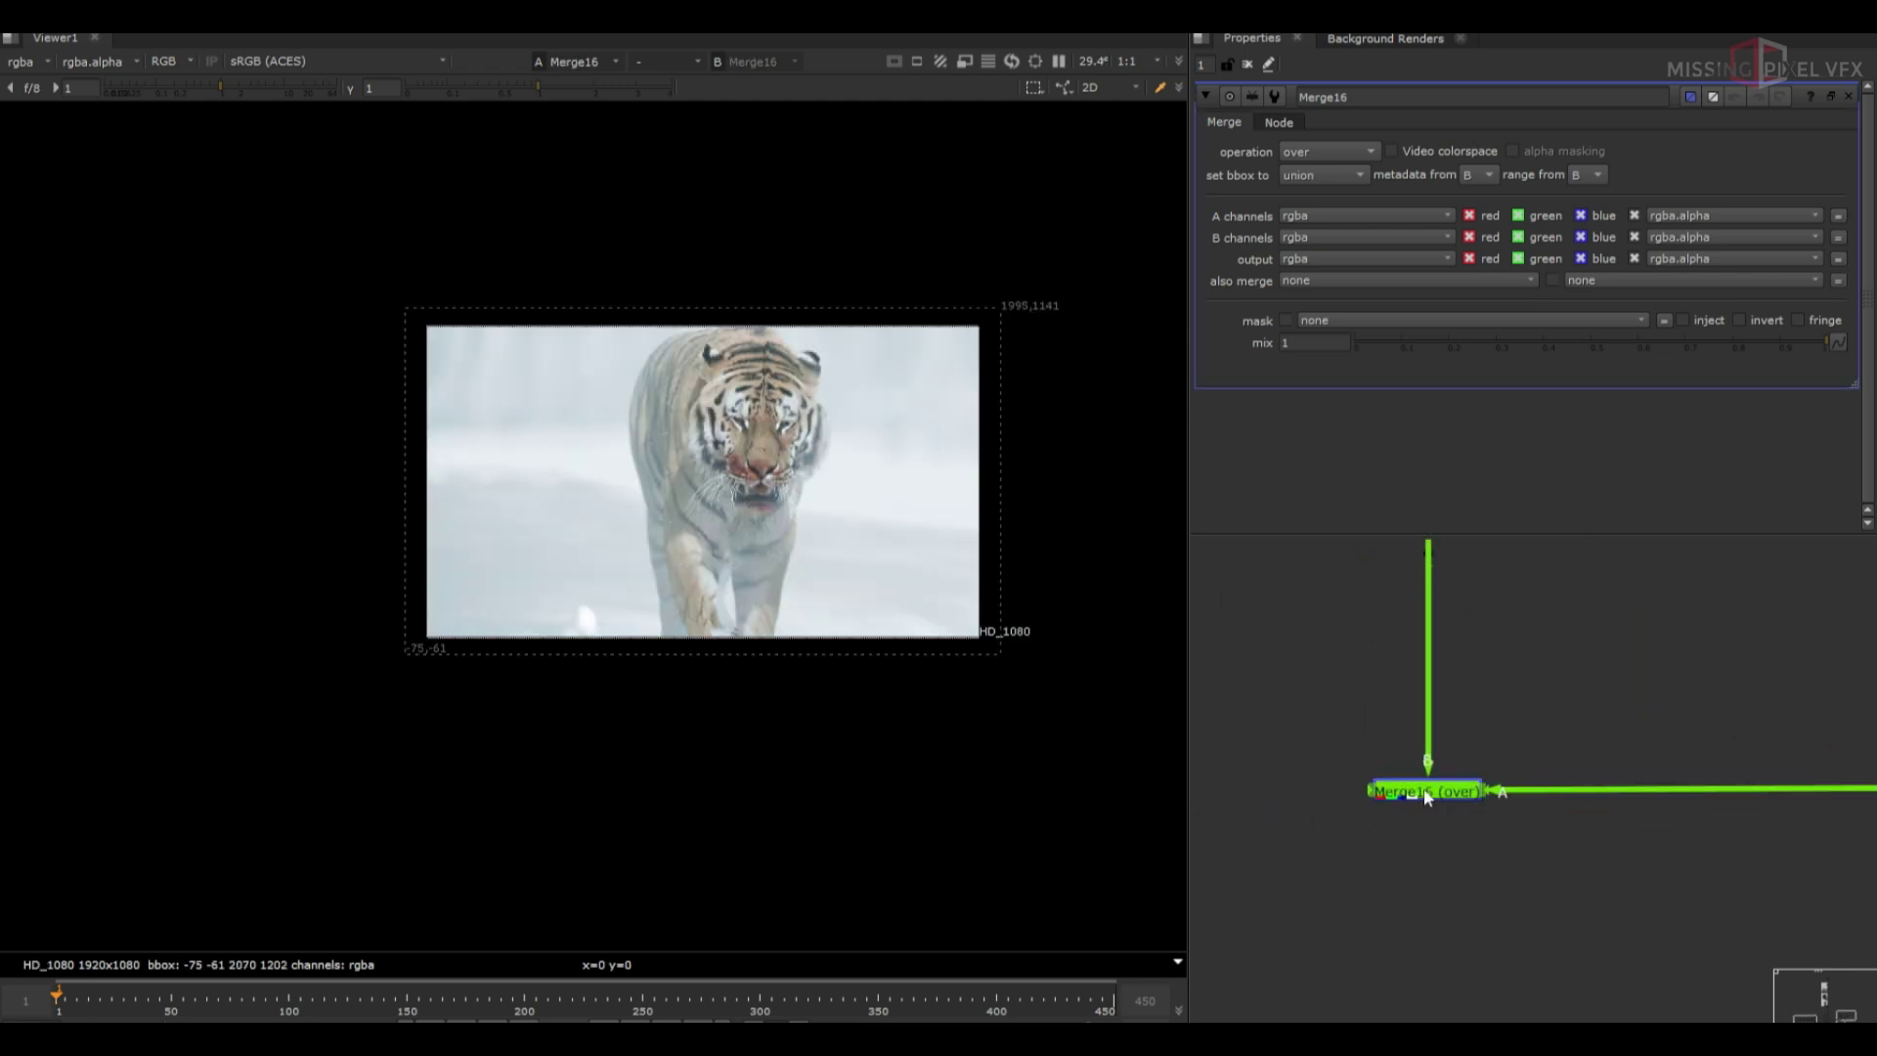
pyautogui.press('f')
pyautogui.scroll(2, 808, 462)
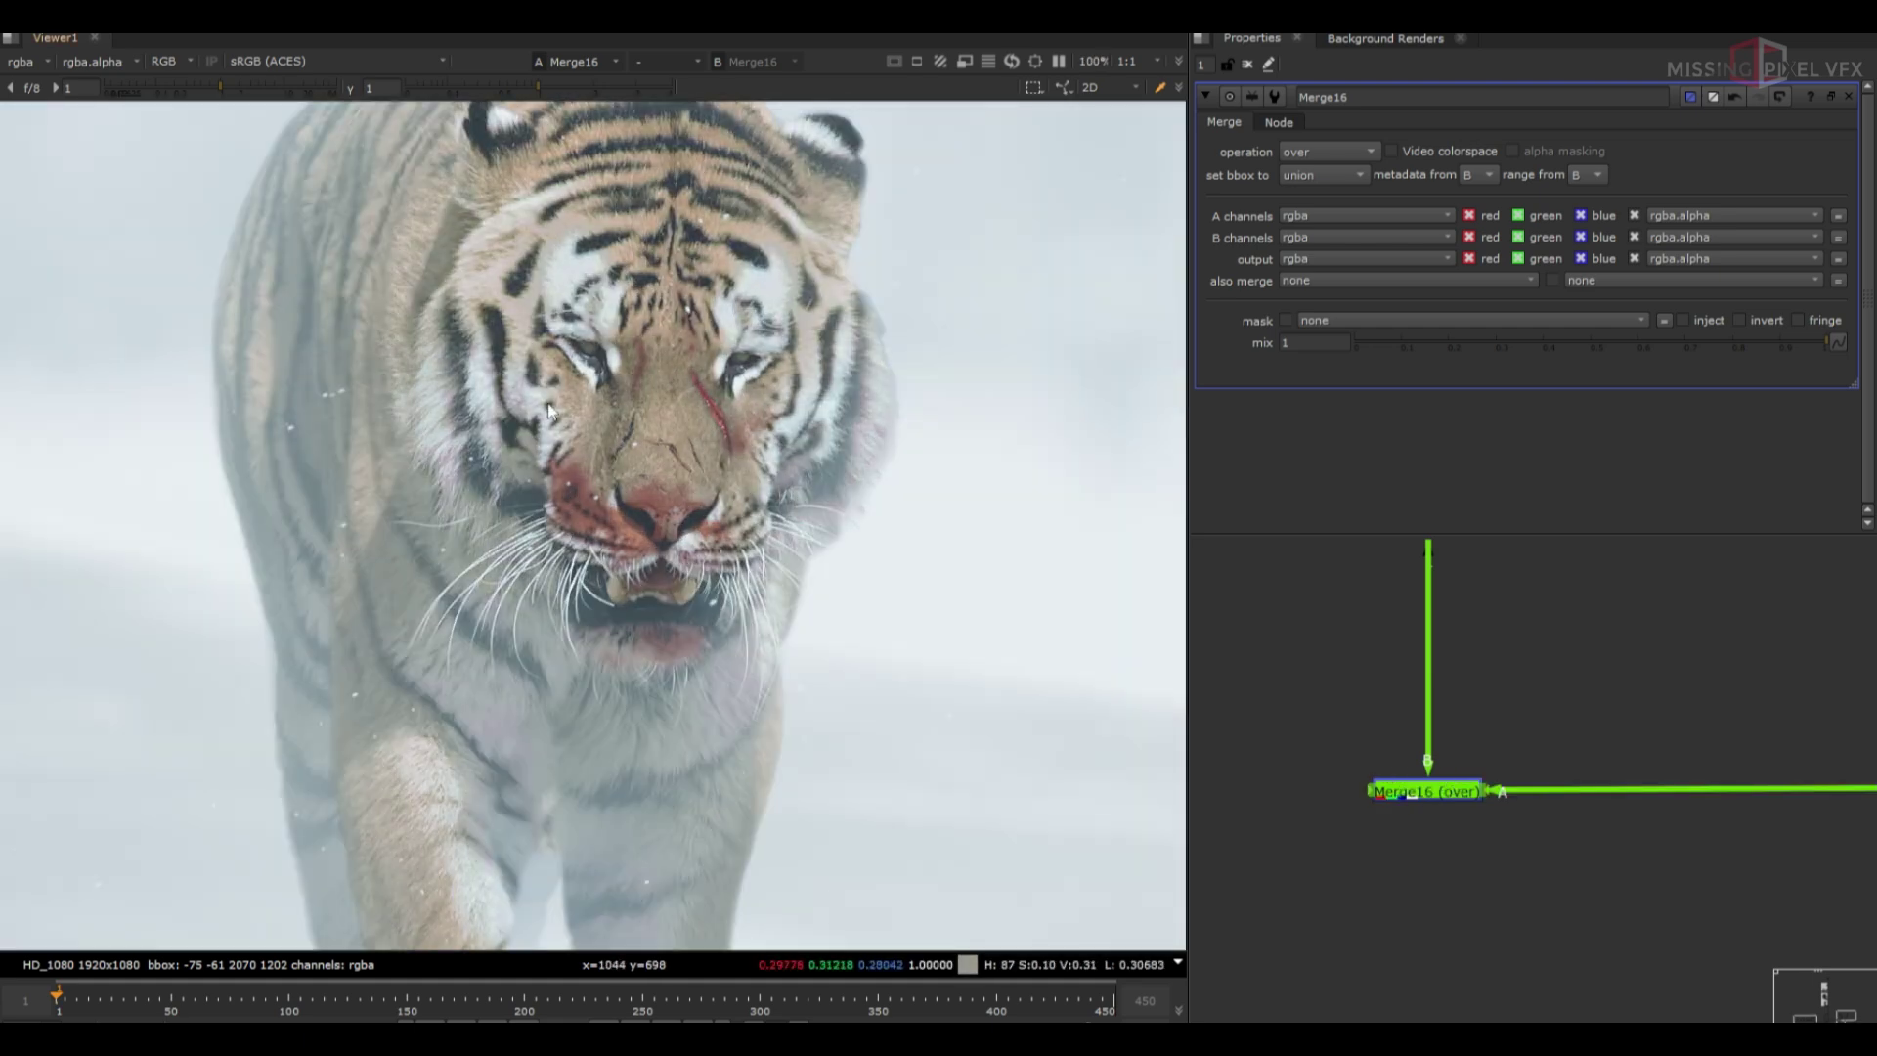
# Insert a Blur of size 20 between Grade10 and Merge16, and toggle it to compare the haze edges
pyautogui.scroll(-4, 1603, 702)
pyautogui.moveTo(1603, 702); pyautogui.dragTo(1251, 692, button='middle')
pyautogui.click(1554, 700)
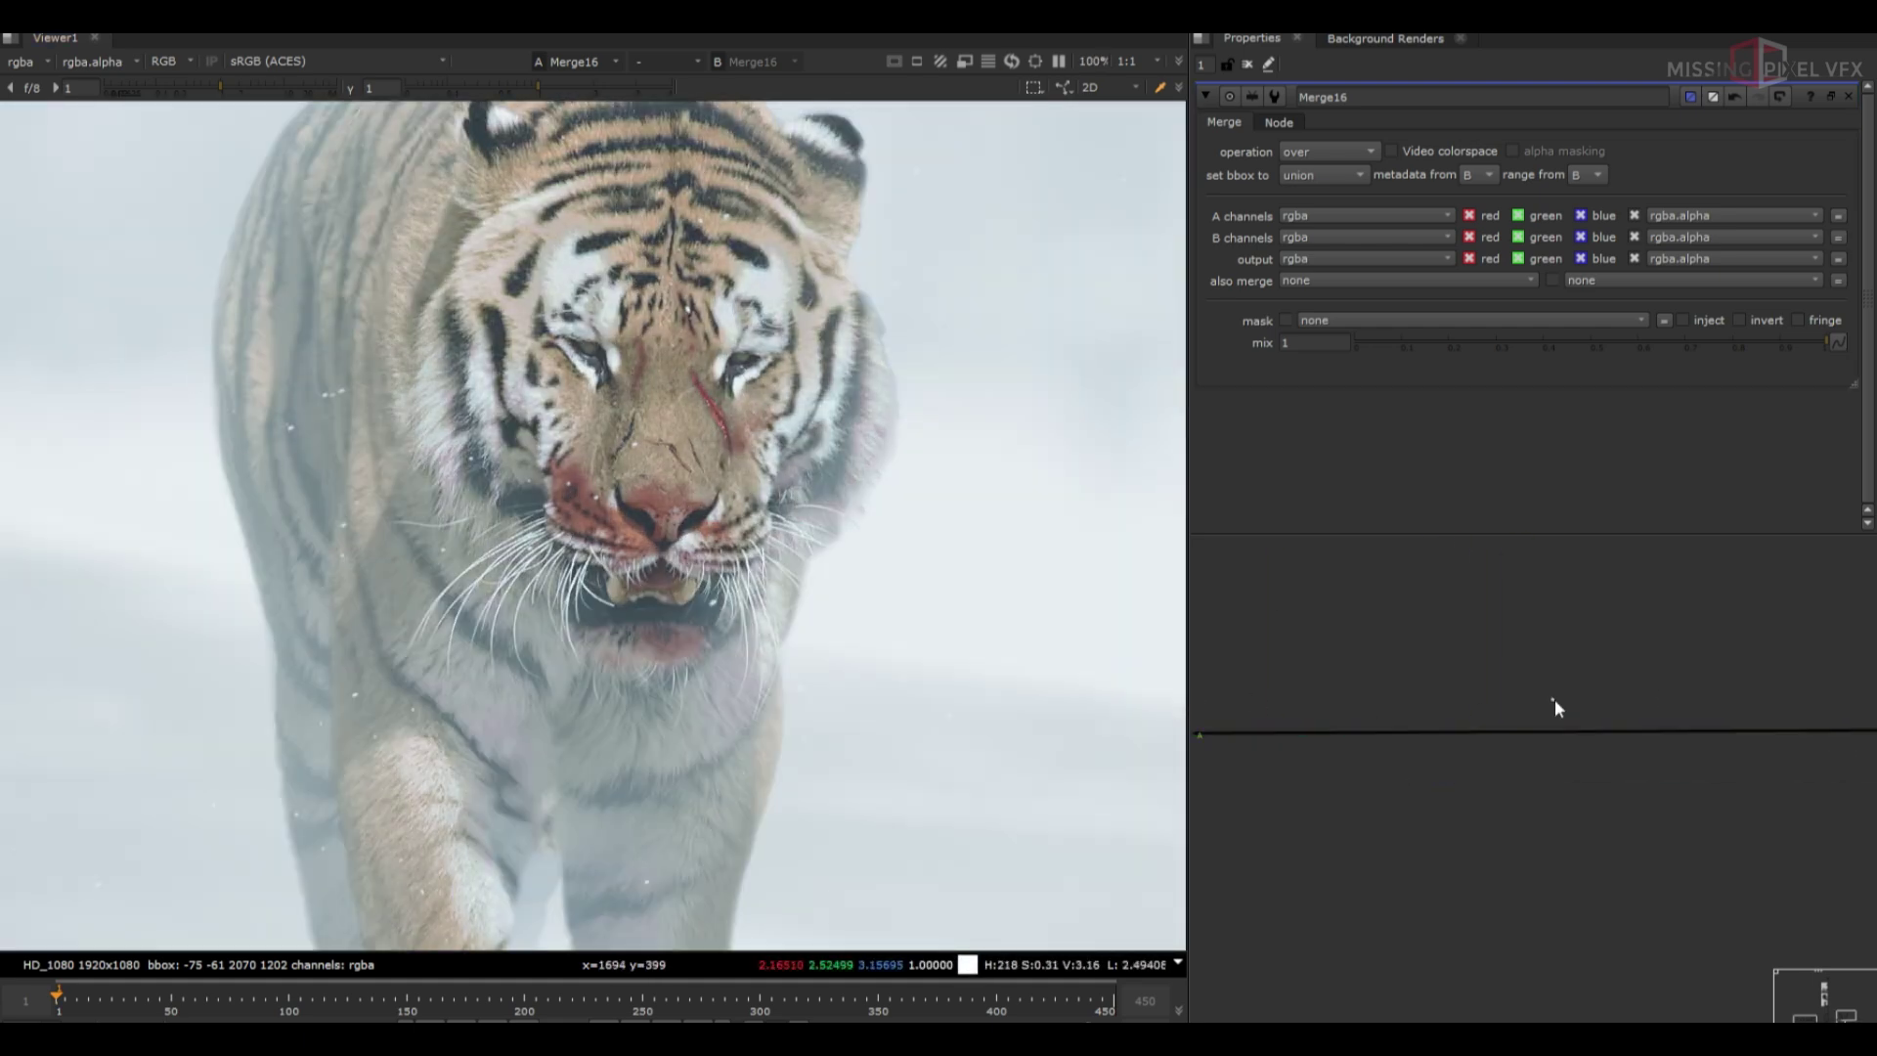
pyautogui.press('b')
pyautogui.moveTo(1554, 698); pyautogui.dragTo(1547, 734)
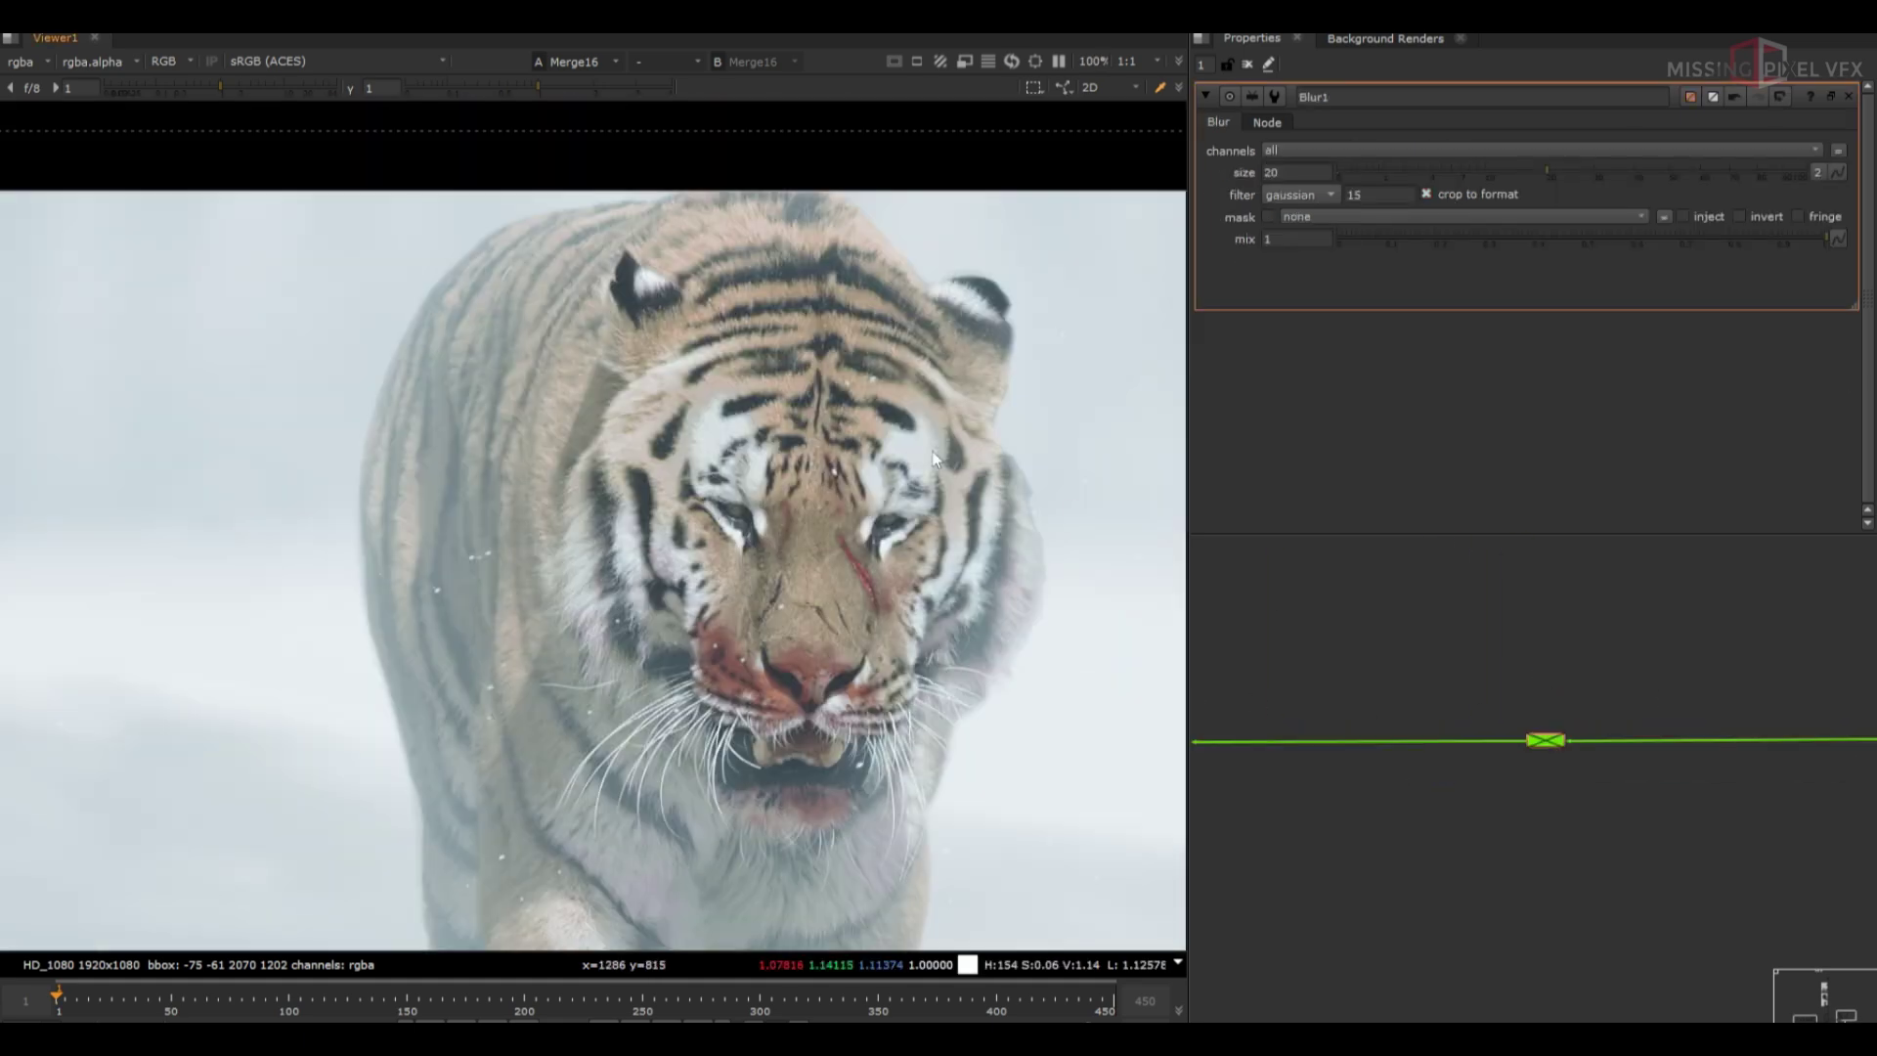
pyautogui.press('d')
pyautogui.scroll(-2, 1457, 694)
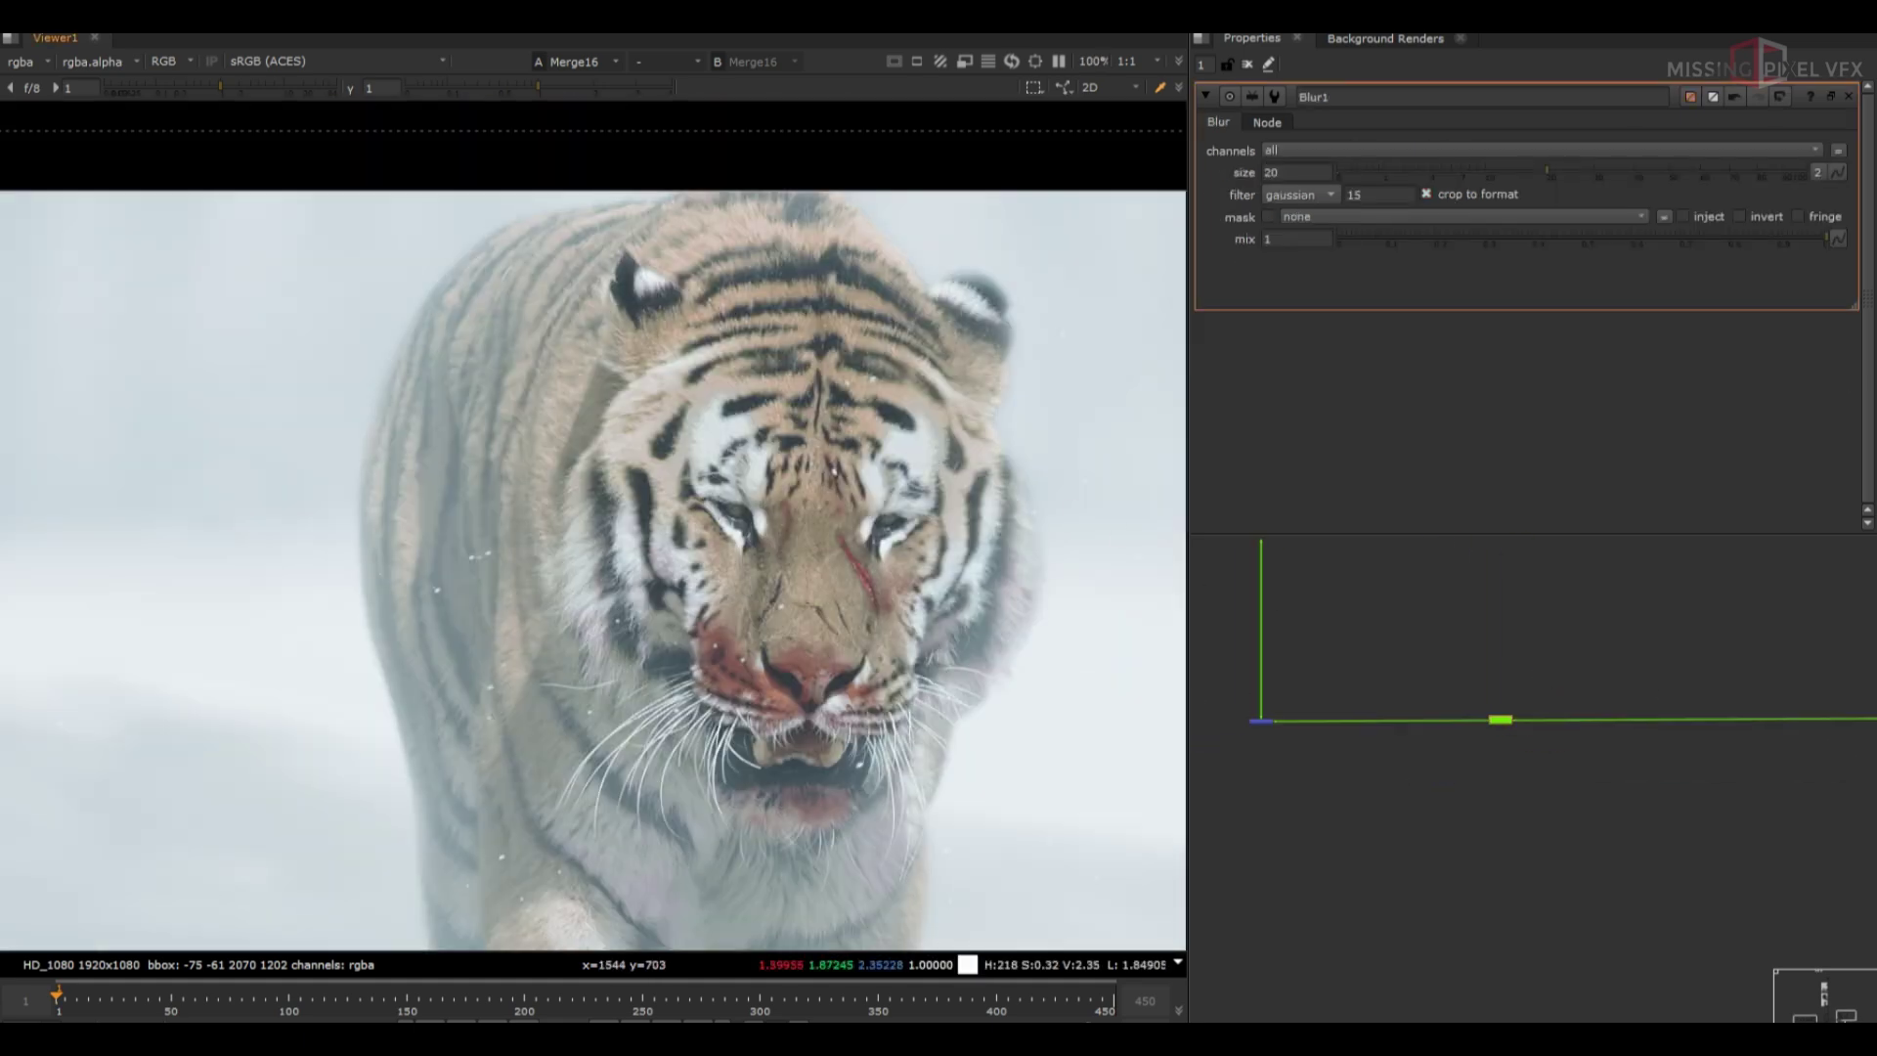
# Add a Roto node beside Merge16 and connect it to the Merge's mask input
pyautogui.scroll(-2, 452, 313)
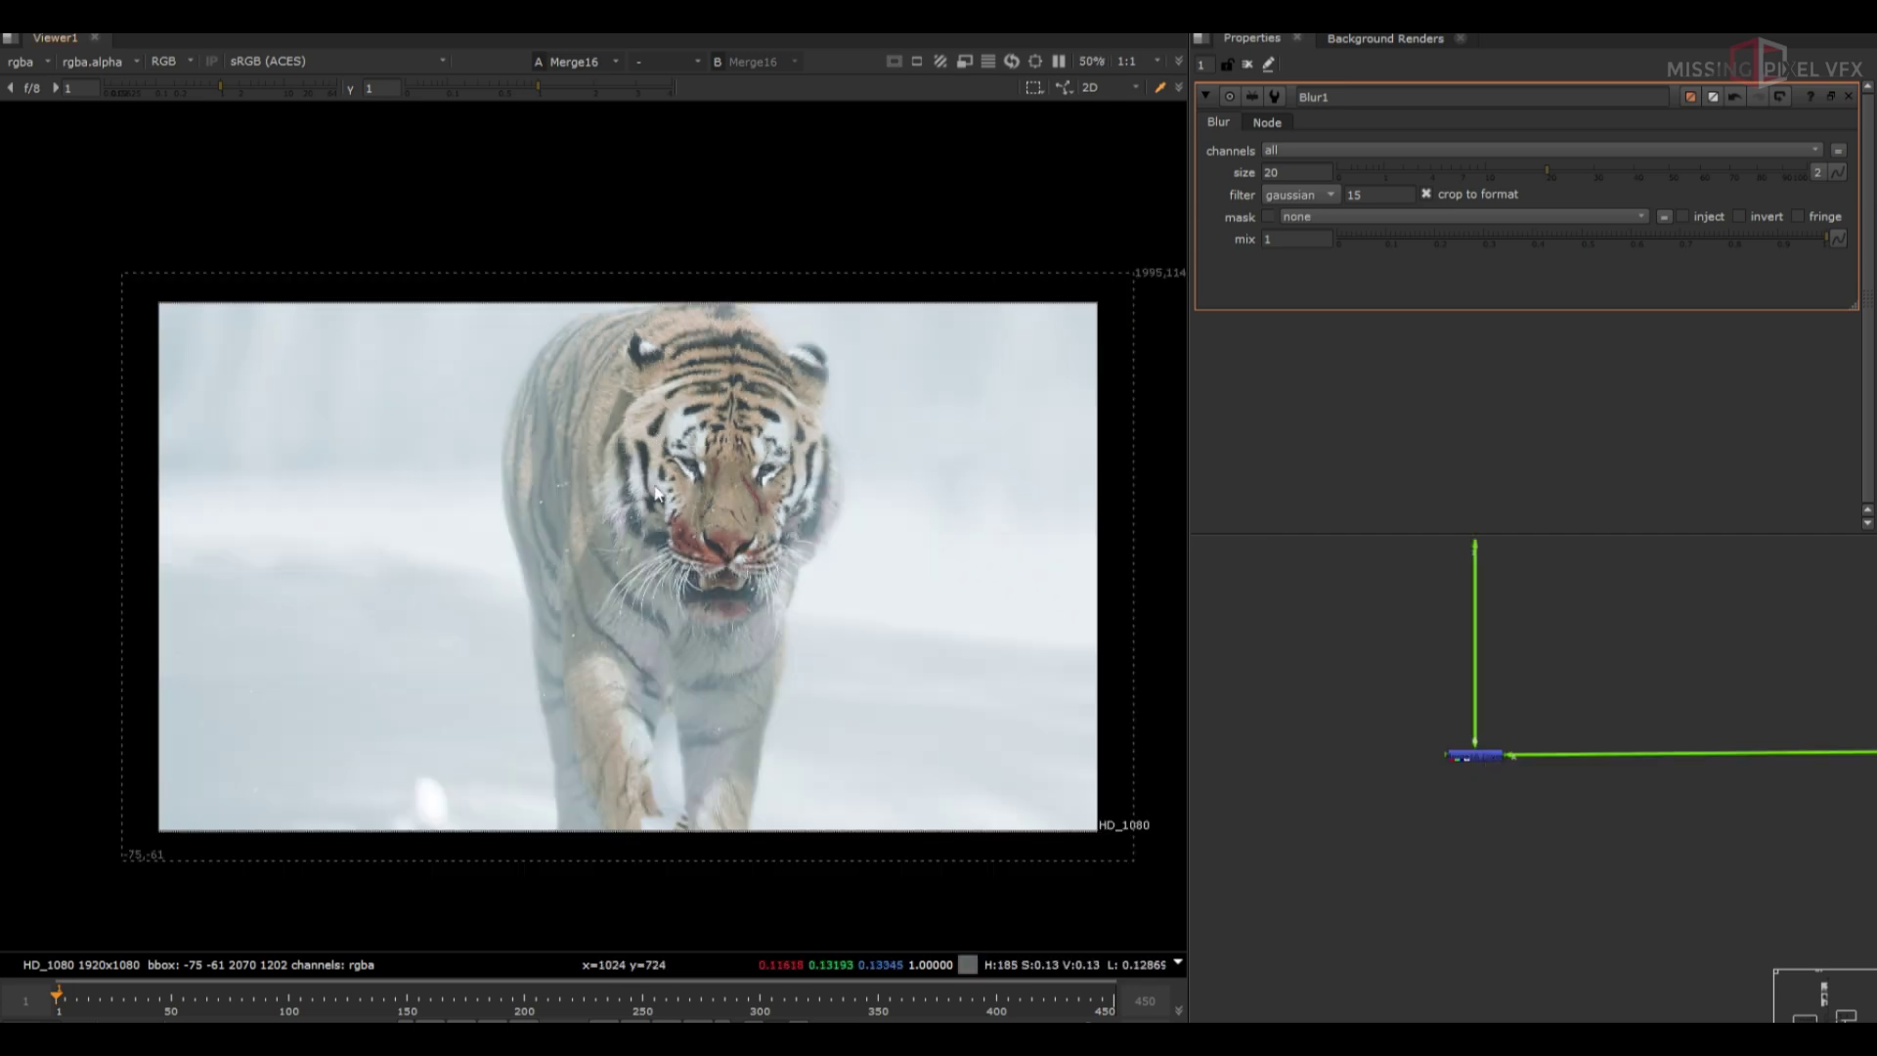
pyautogui.moveTo(299, 268); pyautogui.dragTo(657, 586)
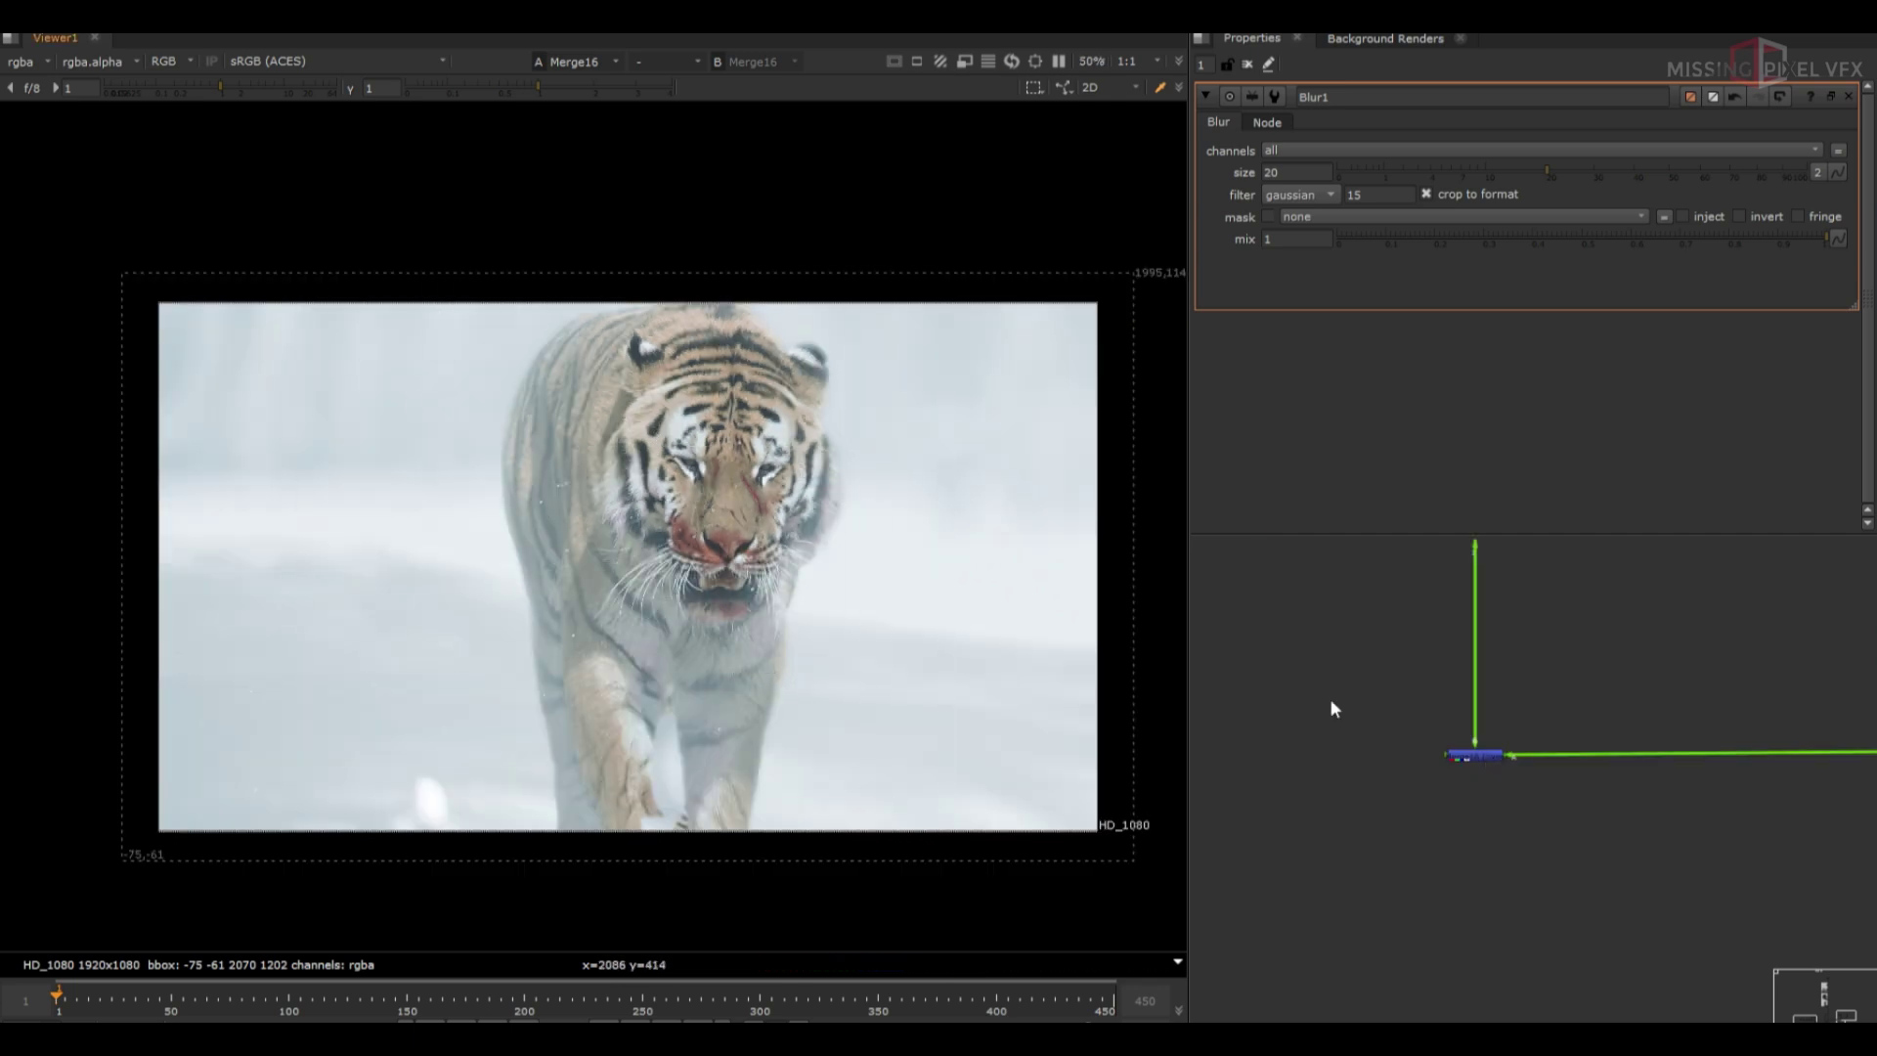
pyautogui.scroll(3, 1512, 772)
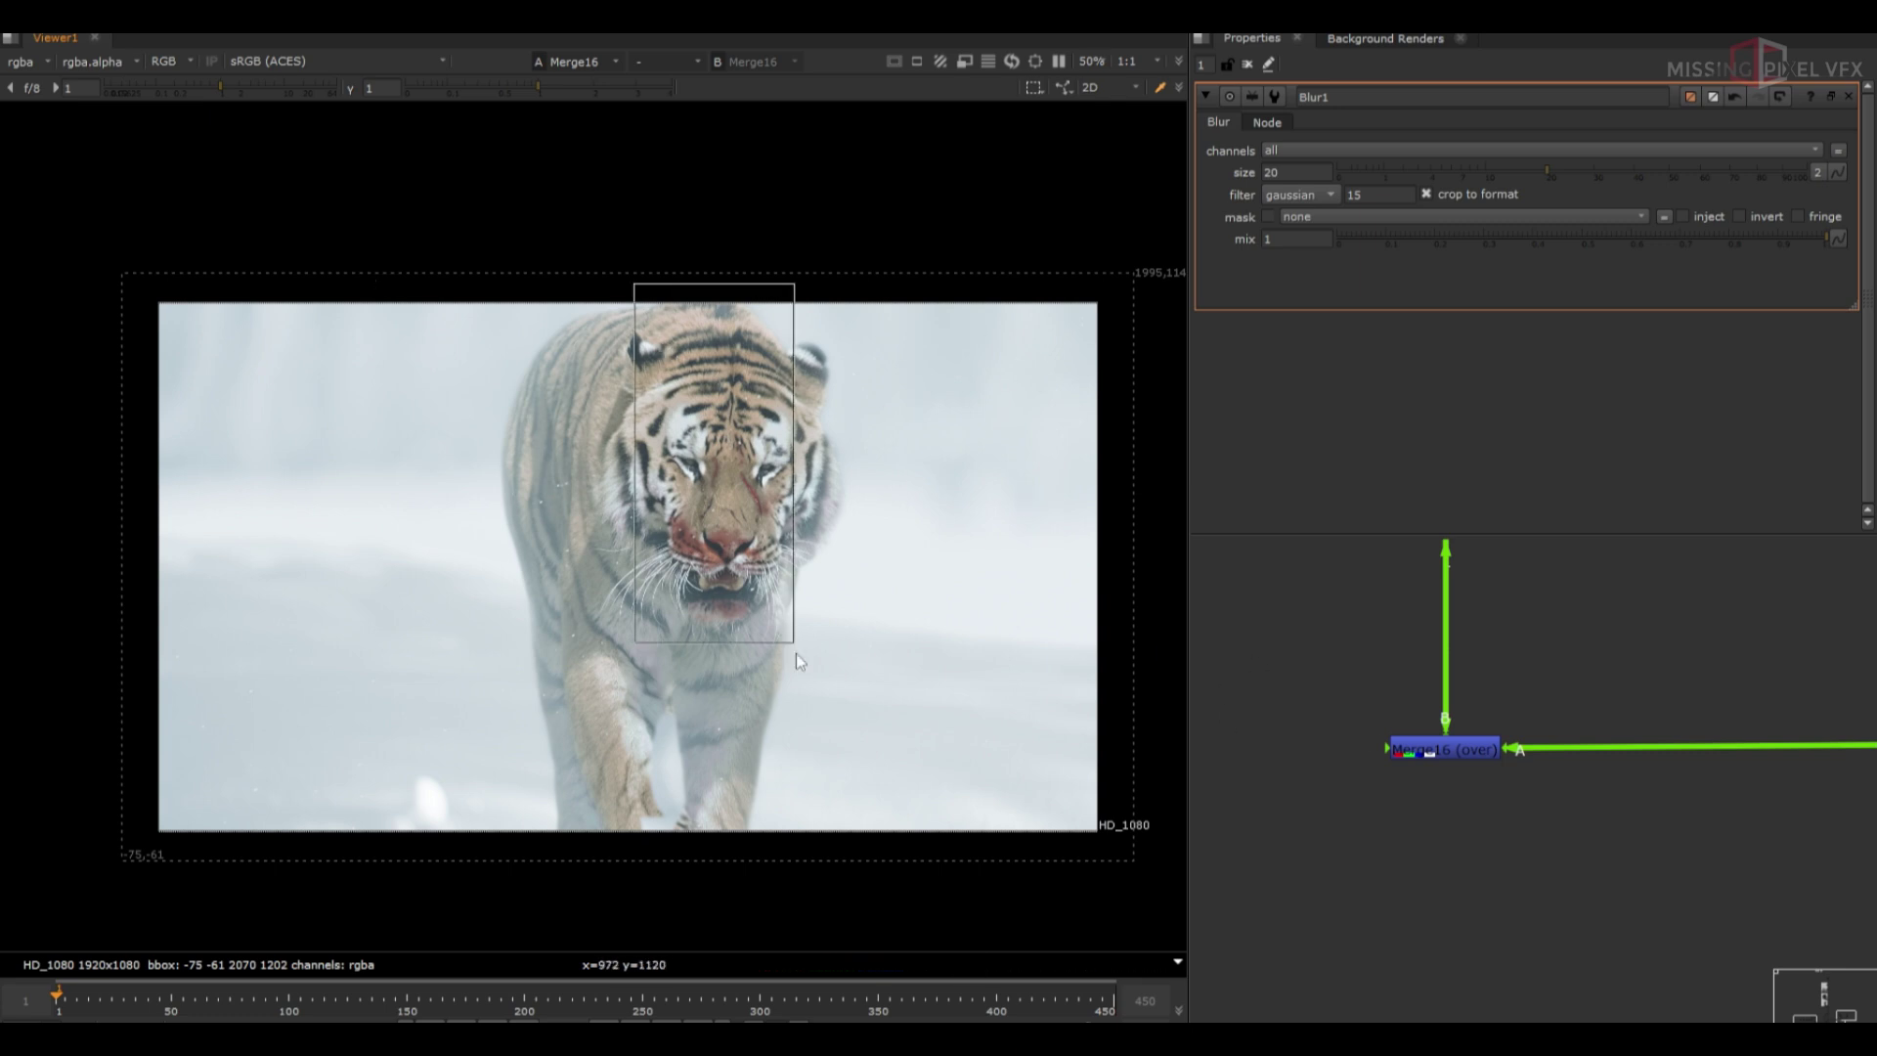
pyautogui.scroll(-2, 1515, 831)
pyautogui.press('o')
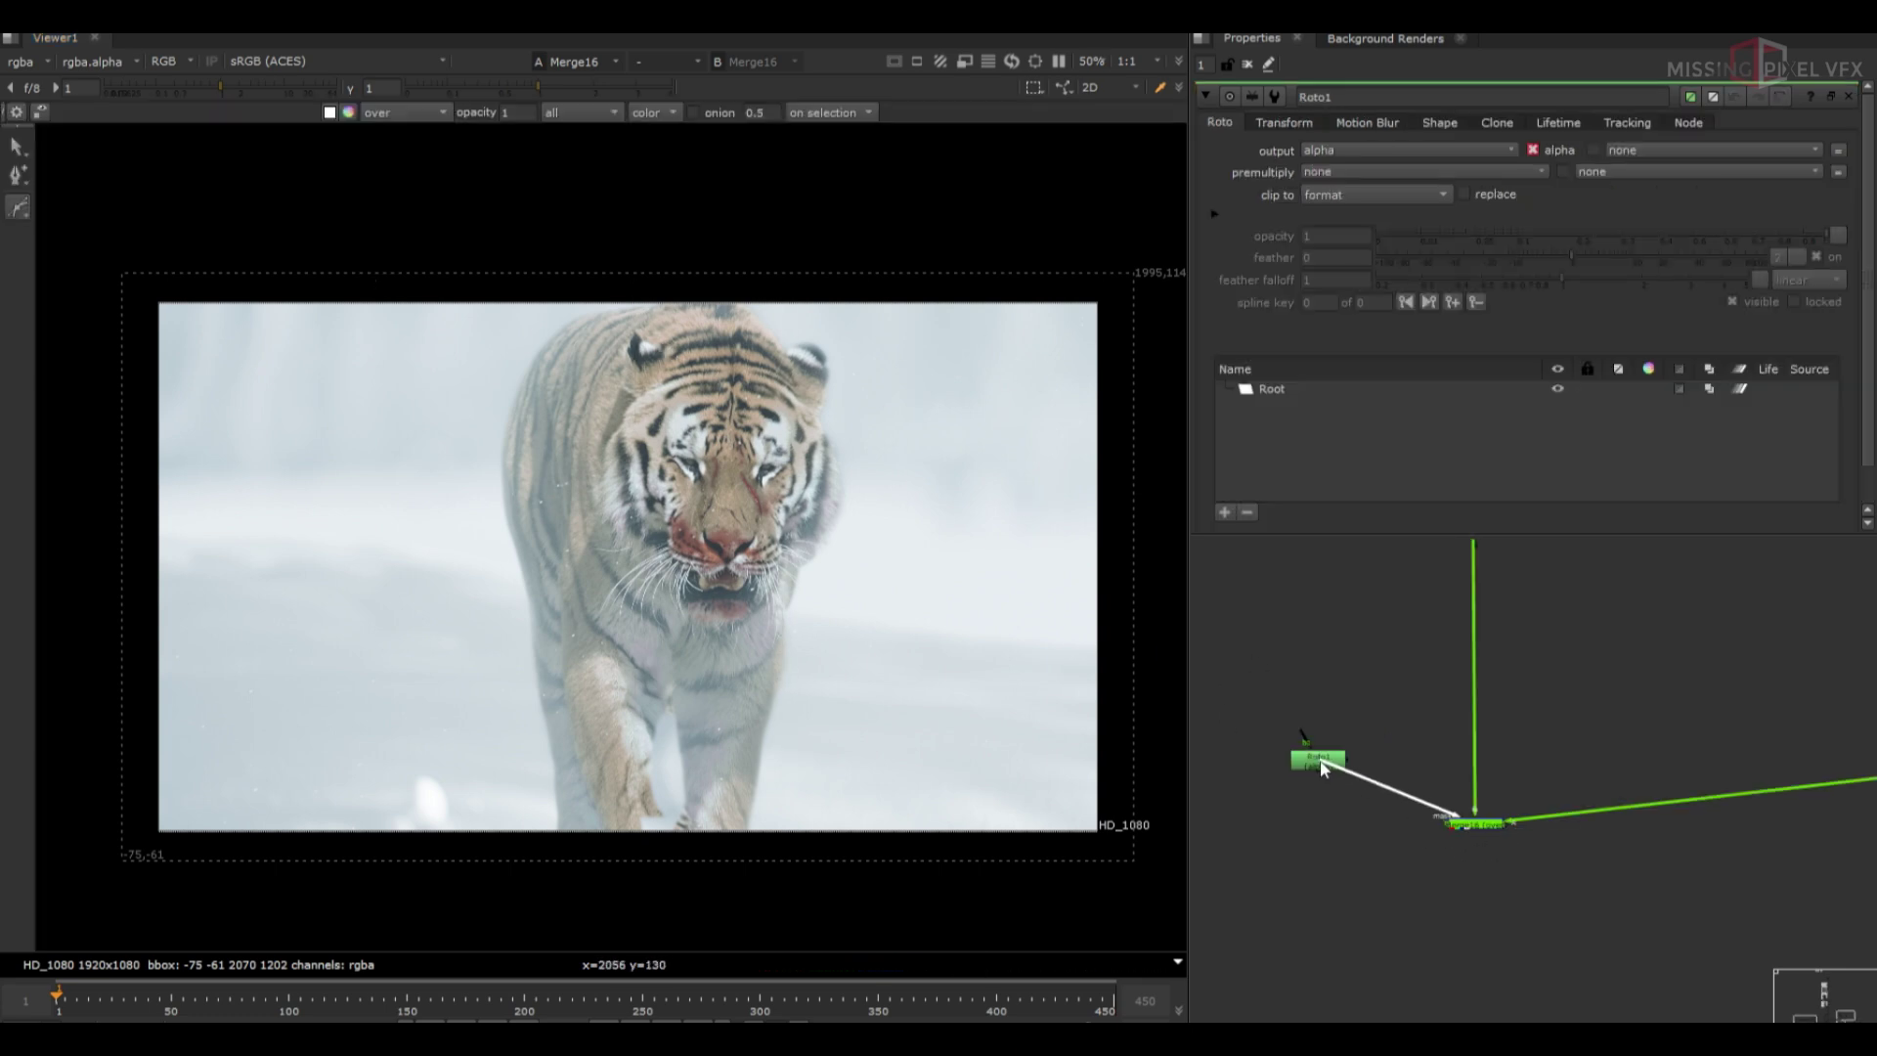
pyautogui.moveTo(1319, 764); pyautogui.dragTo(1320, 762)
pyautogui.moveTo(1472, 824); pyautogui.dragTo(1464, 759)
# Draw a roto shape around the whole image frame to mask the haze and close the Roto's properties
pyautogui.scroll(-3, 903, 737)
pyautogui.click(17, 206)
pyautogui.click(88, 308)
pyautogui.moveTo(121, 328)
pyautogui.mouseDown()
pyautogui.moveTo(606, 659)
pyautogui.moveTo(1114, 885)
pyautogui.mouseUp()
pyautogui.click(1246, 64)
# Insert a stencil Merge between the Roto and Merge16's mask input, with the Tiger_matte Dot connected as input A
pyautogui.moveTo(1368, 684); pyautogui.dragTo(1599, 729, button='middle')
pyautogui.moveTo(1554, 807); pyautogui.dragTo(1180, 811)
pyautogui.click(1619, 771)
pyautogui.press('m')
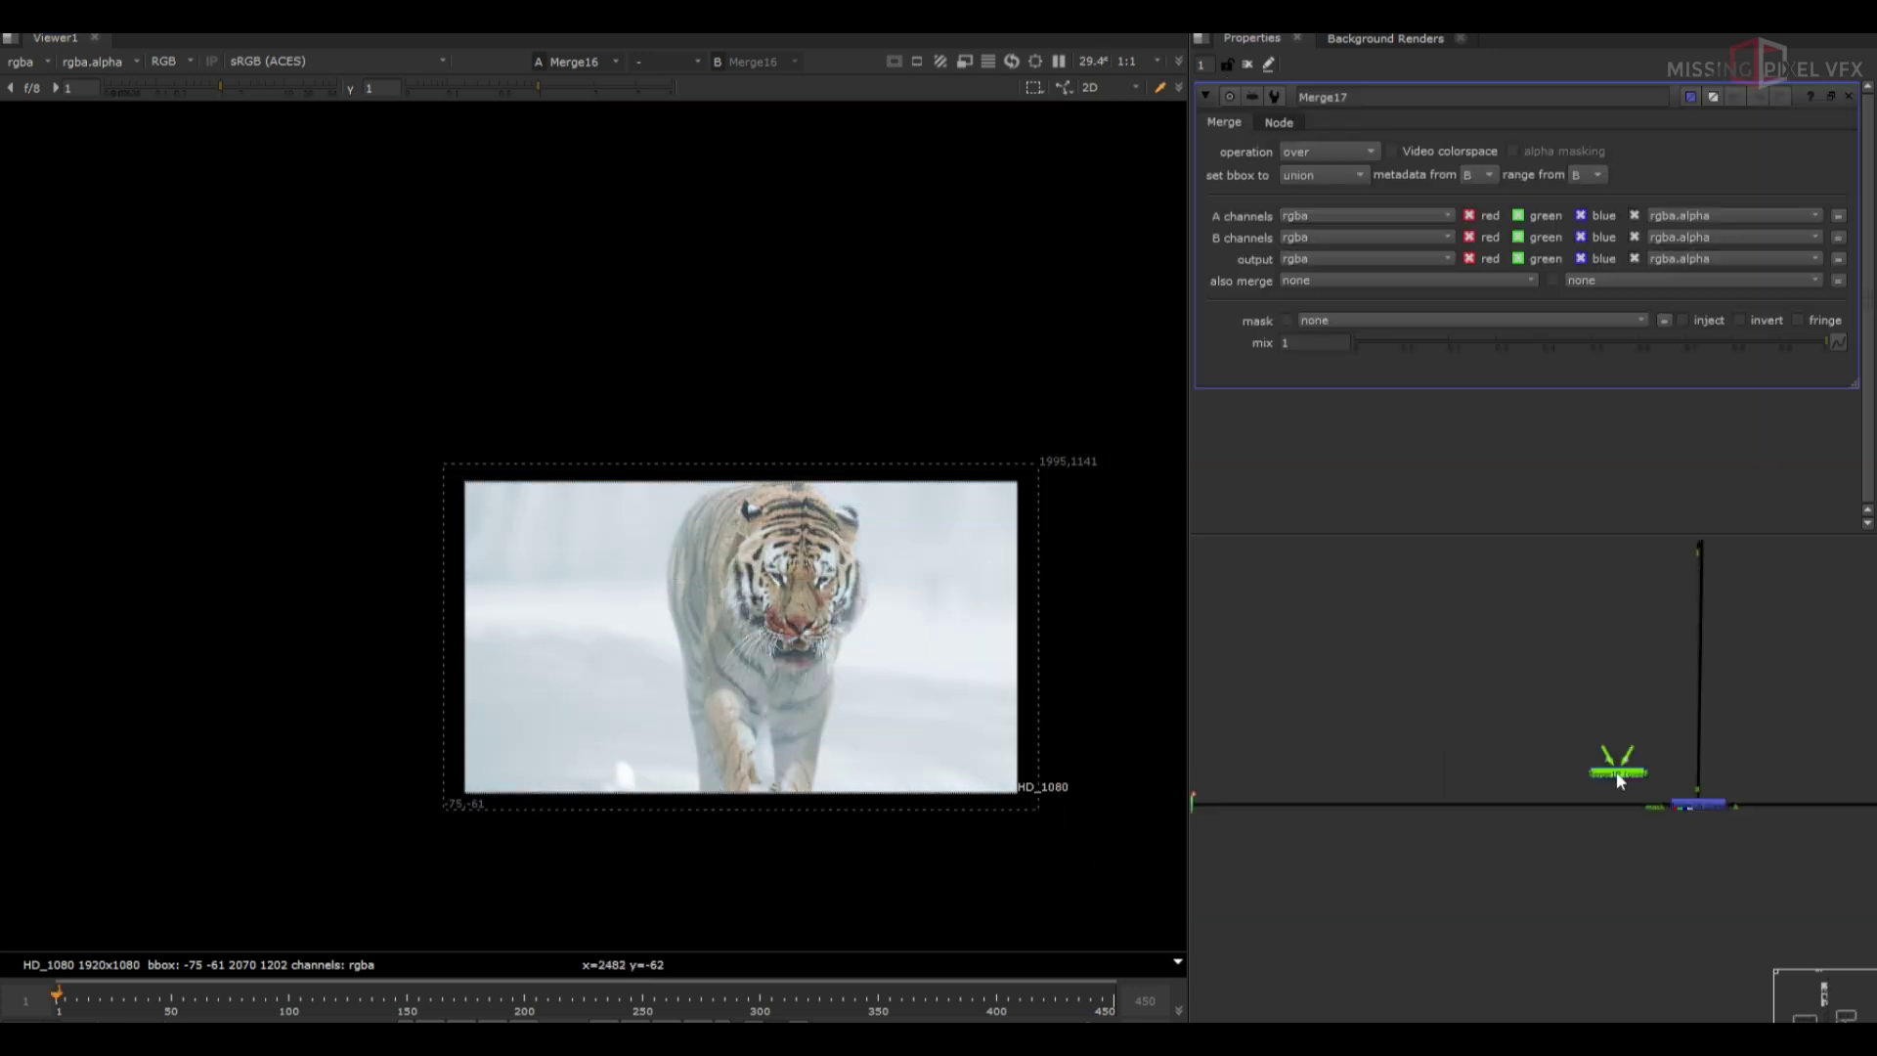
pyautogui.moveTo(1616, 774); pyautogui.dragTo(1510, 797)
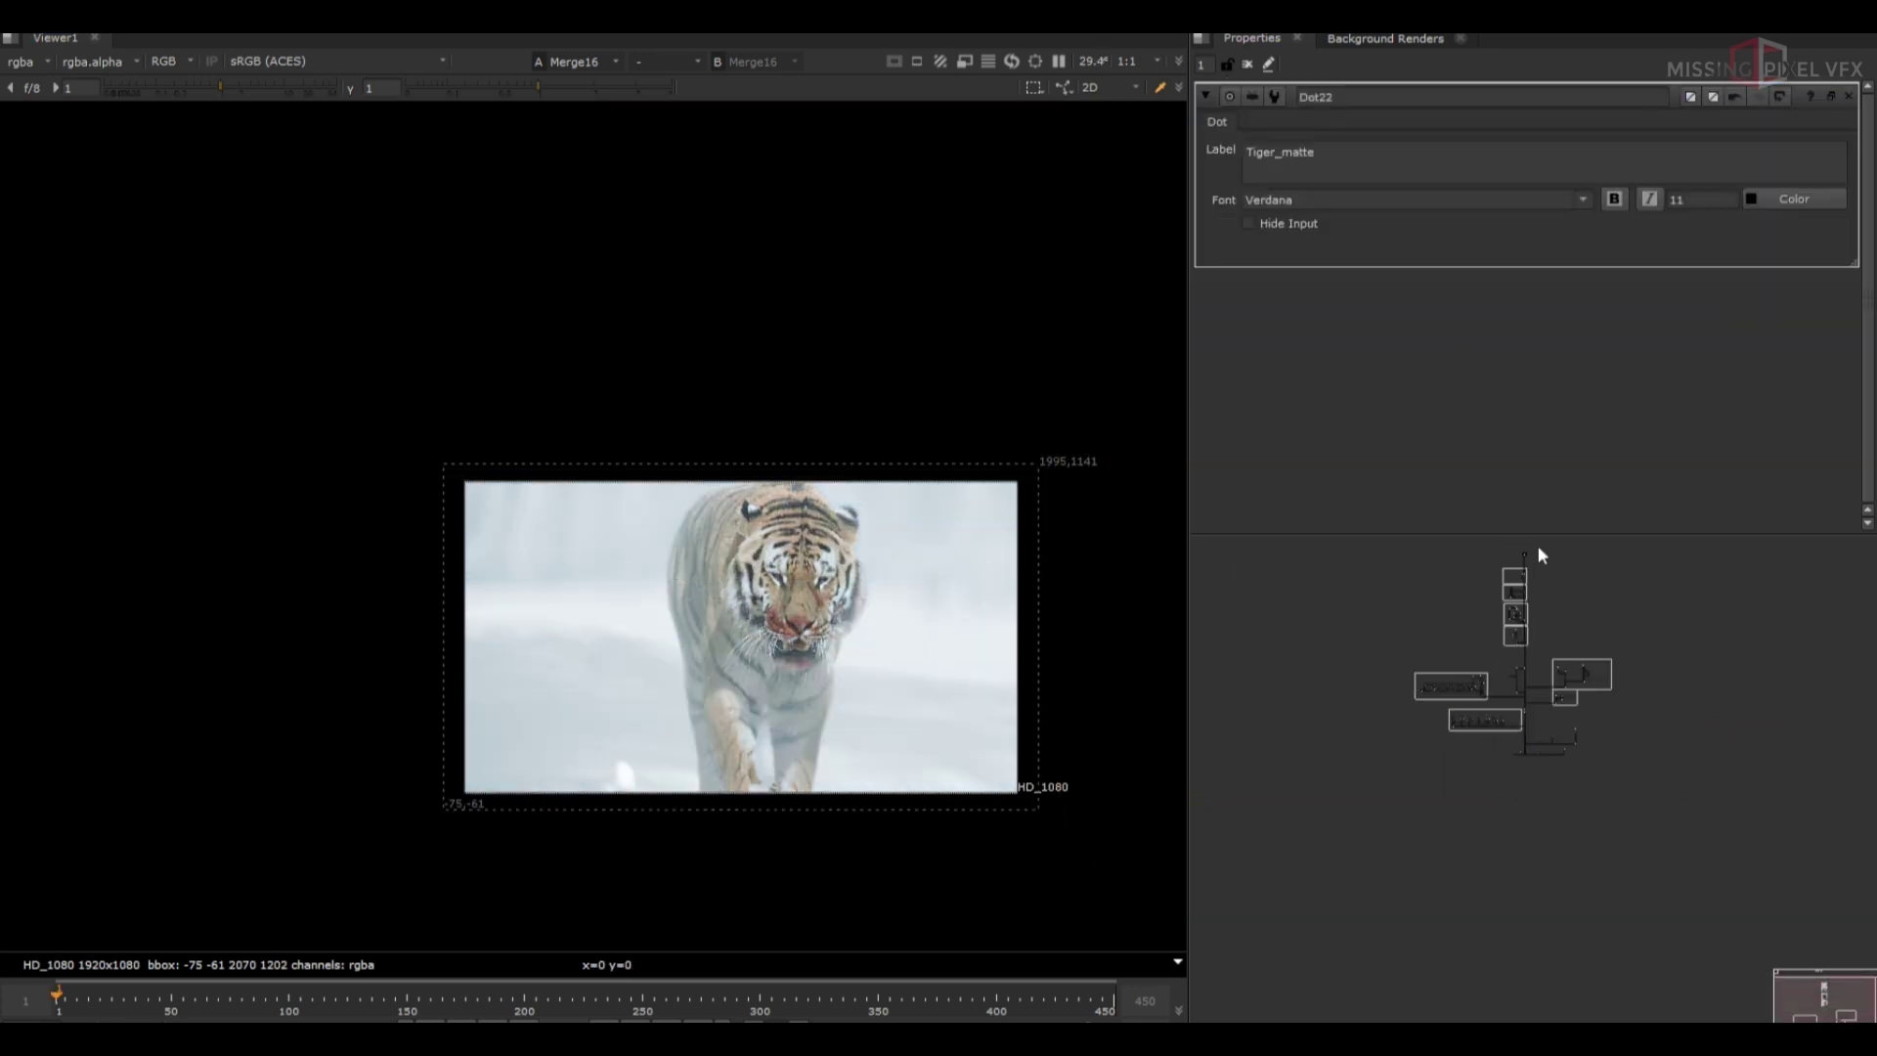
pyautogui.scroll(10, 1470, 718)
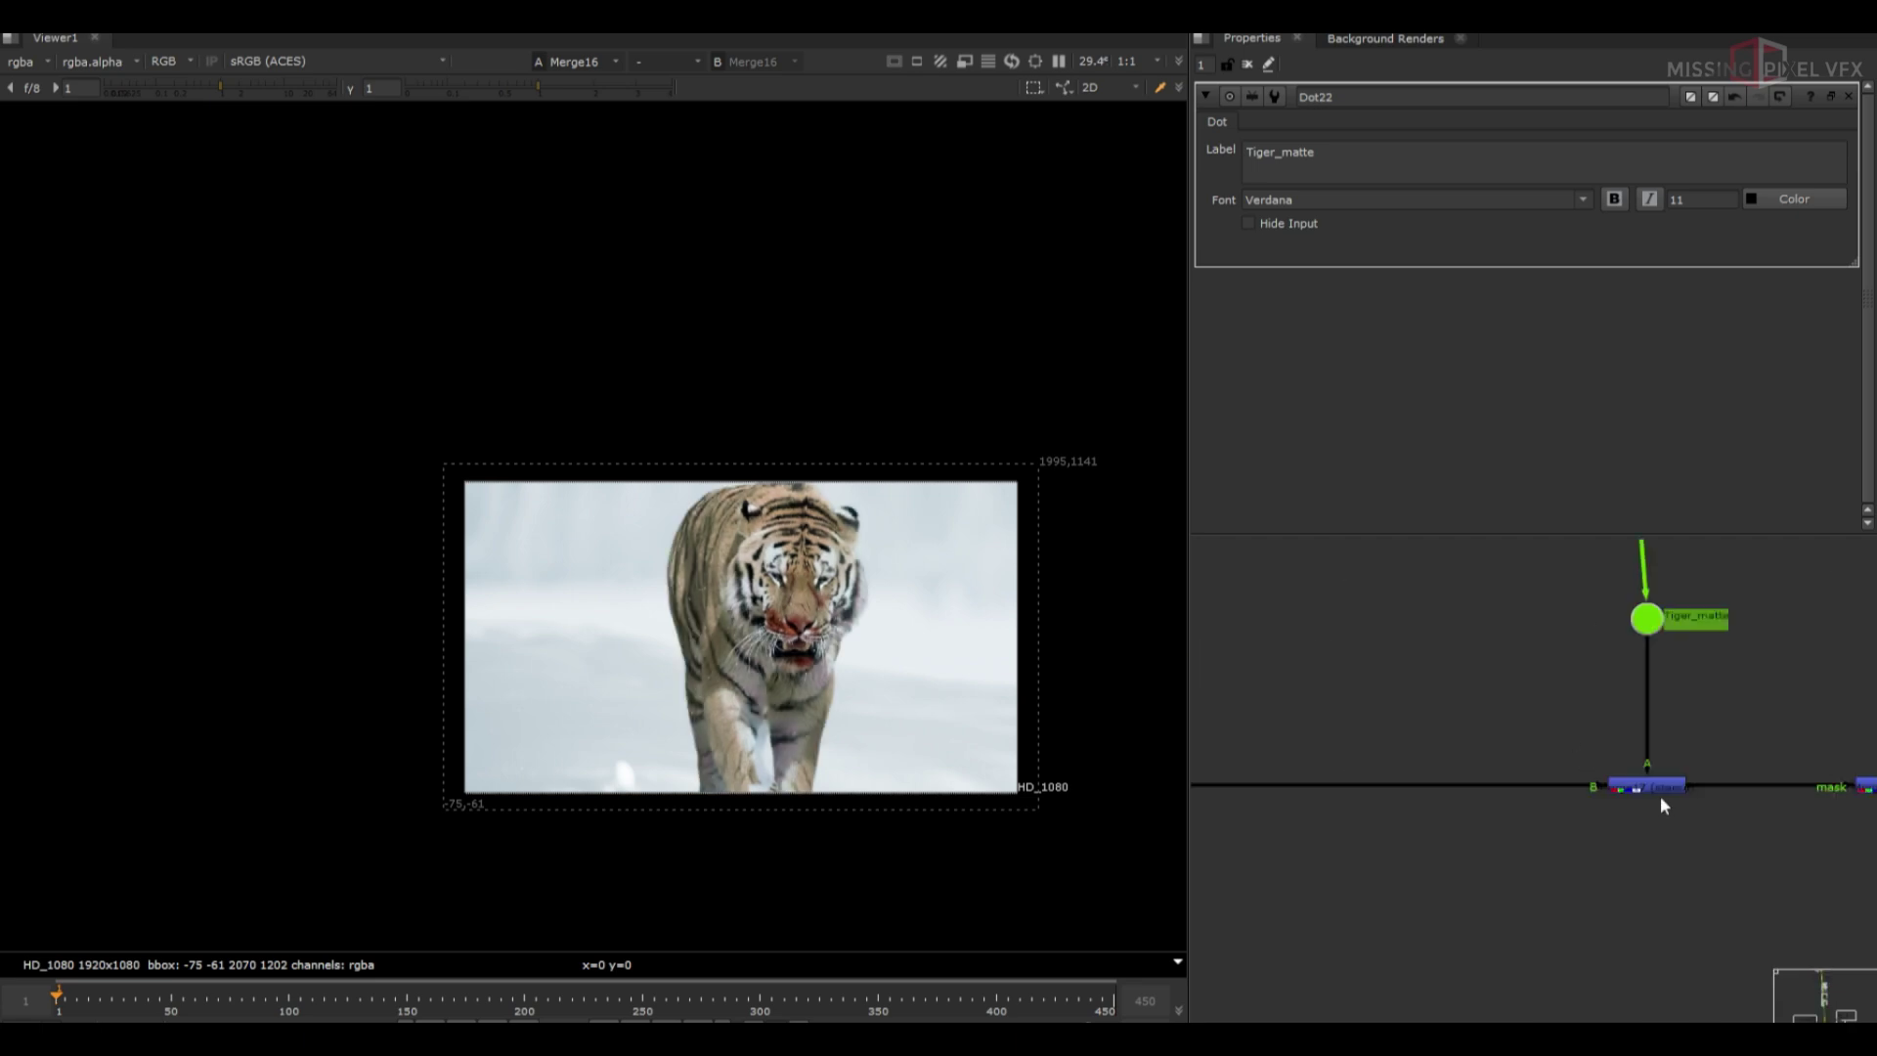
# Disable and re-enable the Tiger_matte stencil Merge to compare the haze over the tiger and the background
pyautogui.click(1657, 789)
pyautogui.press('d')
pyautogui.moveTo(1659, 784); pyautogui.dragTo(1353, 779, button='middle')
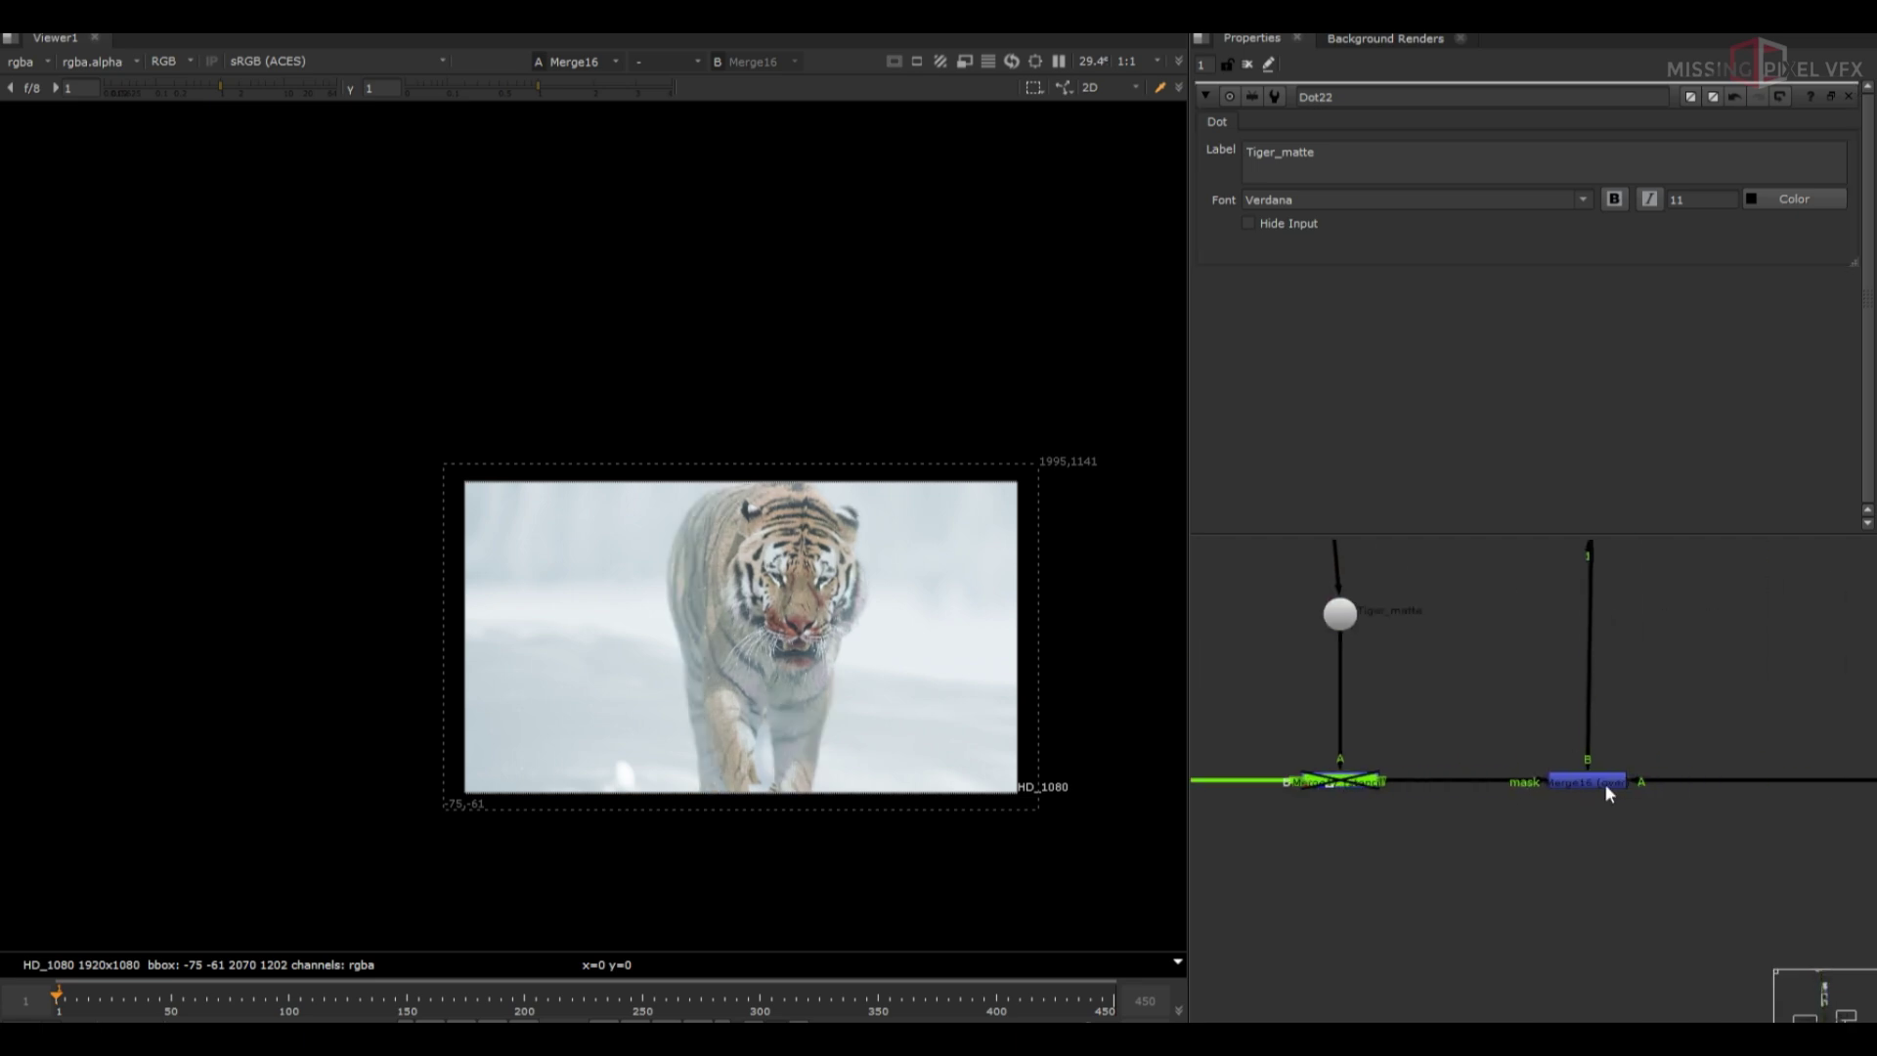
pyautogui.click(1608, 793)
pyautogui.click(1334, 787)
pyautogui.press('d')
pyautogui.doubleClick(1341, 785)
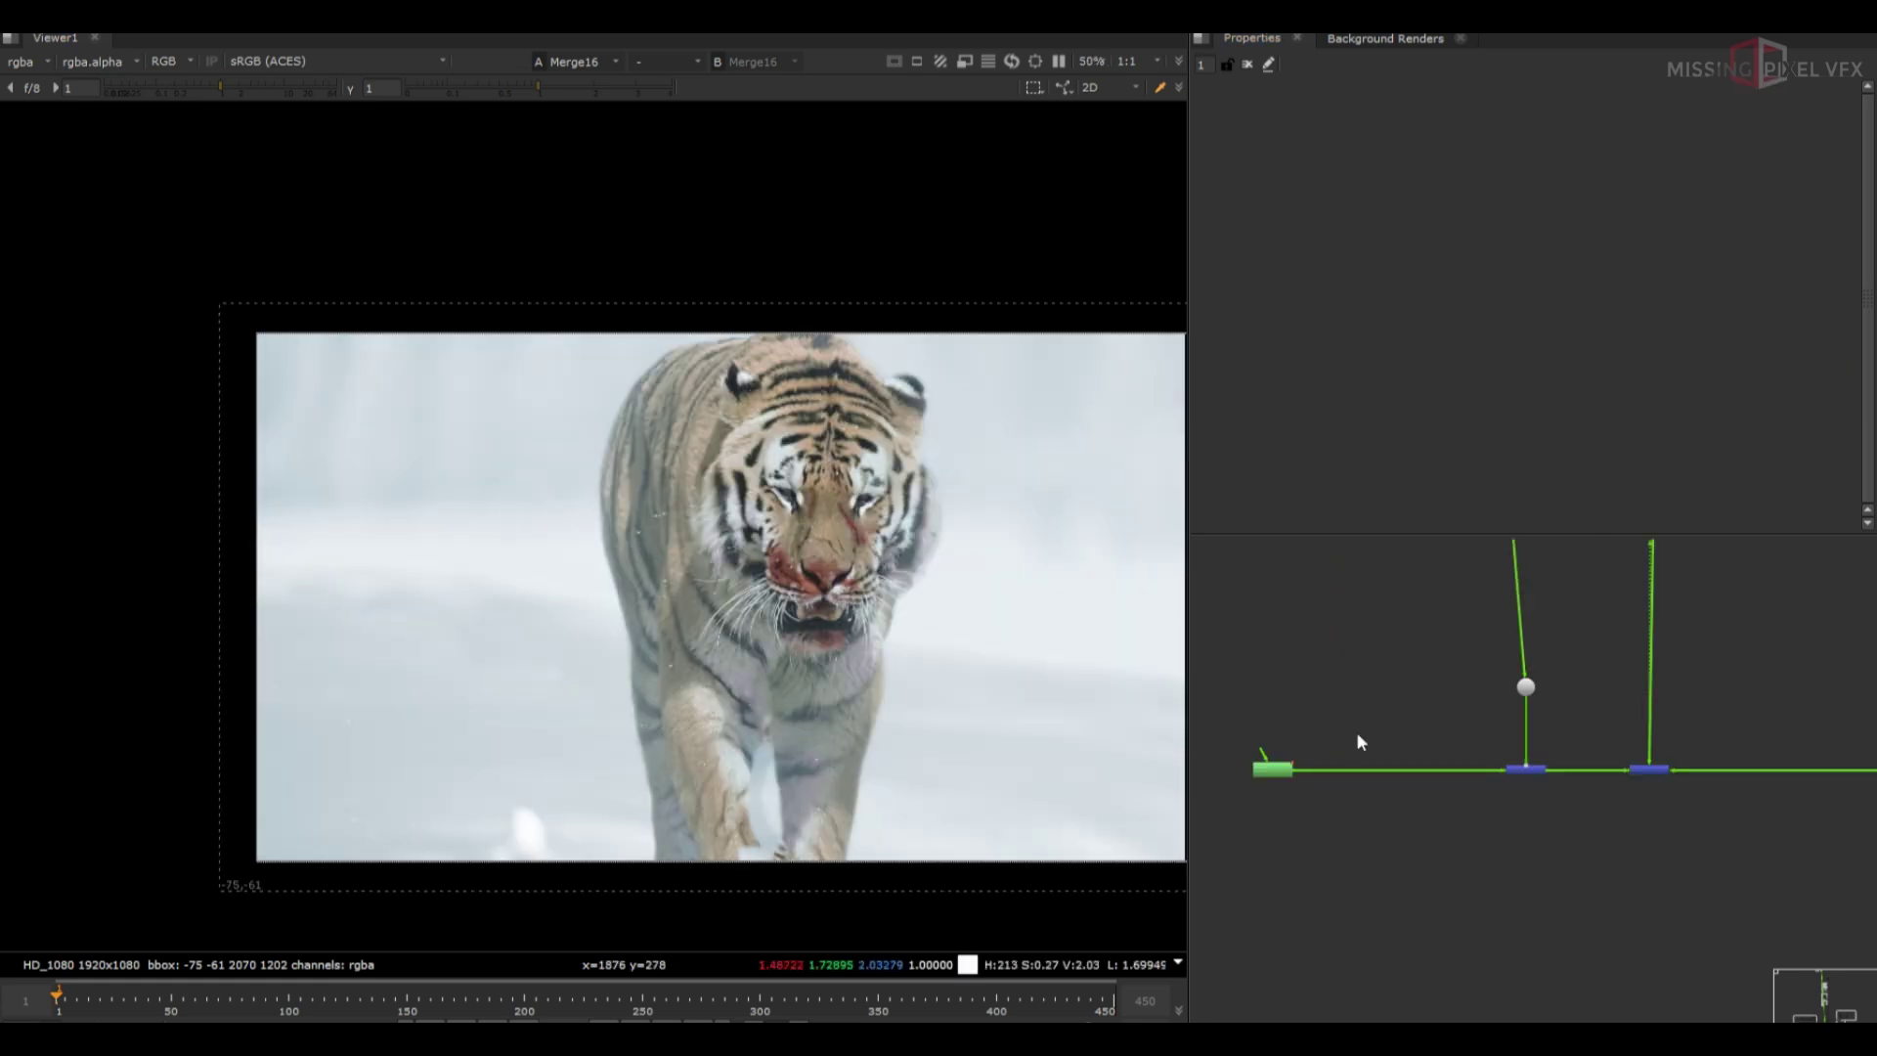
pyautogui.scroll(3, 1399, 730)
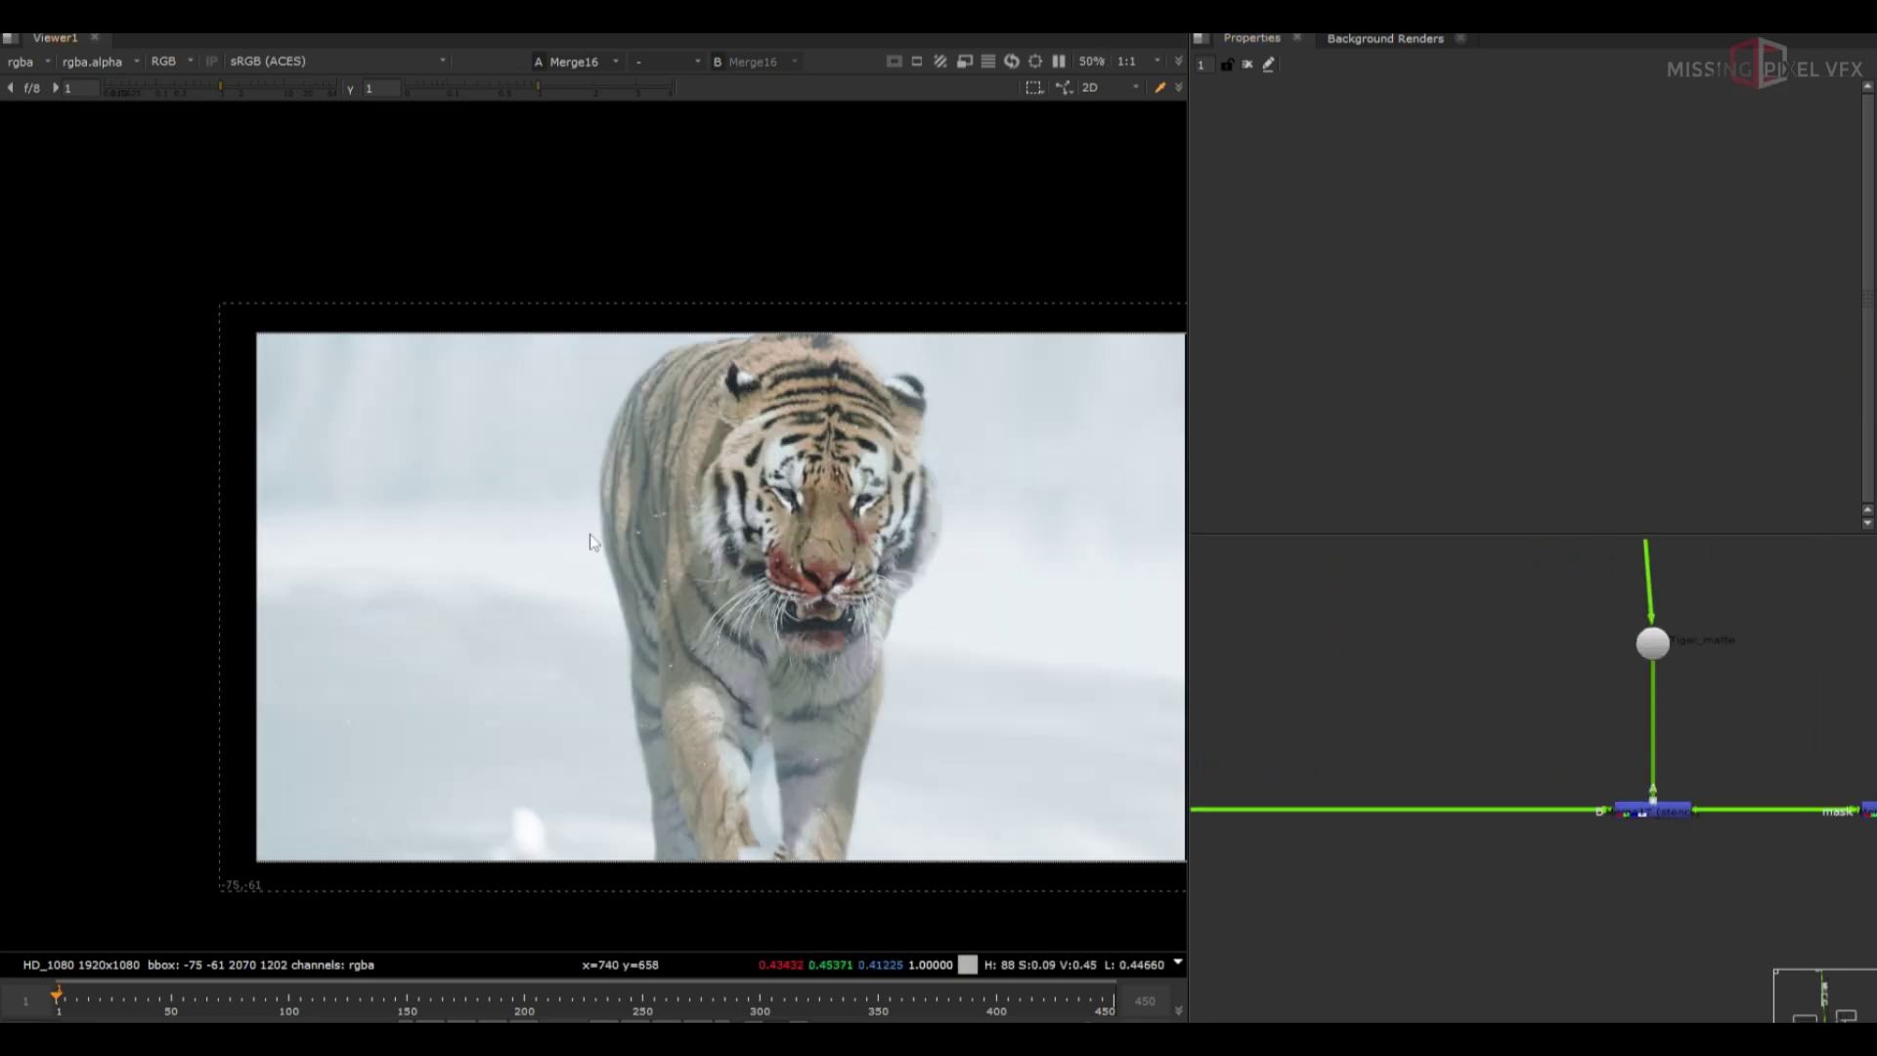
pyautogui.press('-')
pyautogui.moveTo(392, 362); pyautogui.dragTo(922, 545)
# Insert another Merge set to stencil between the first Roto and the Tiger_matte Merge, and add a Roto node above it
pyautogui.click(1457, 776)
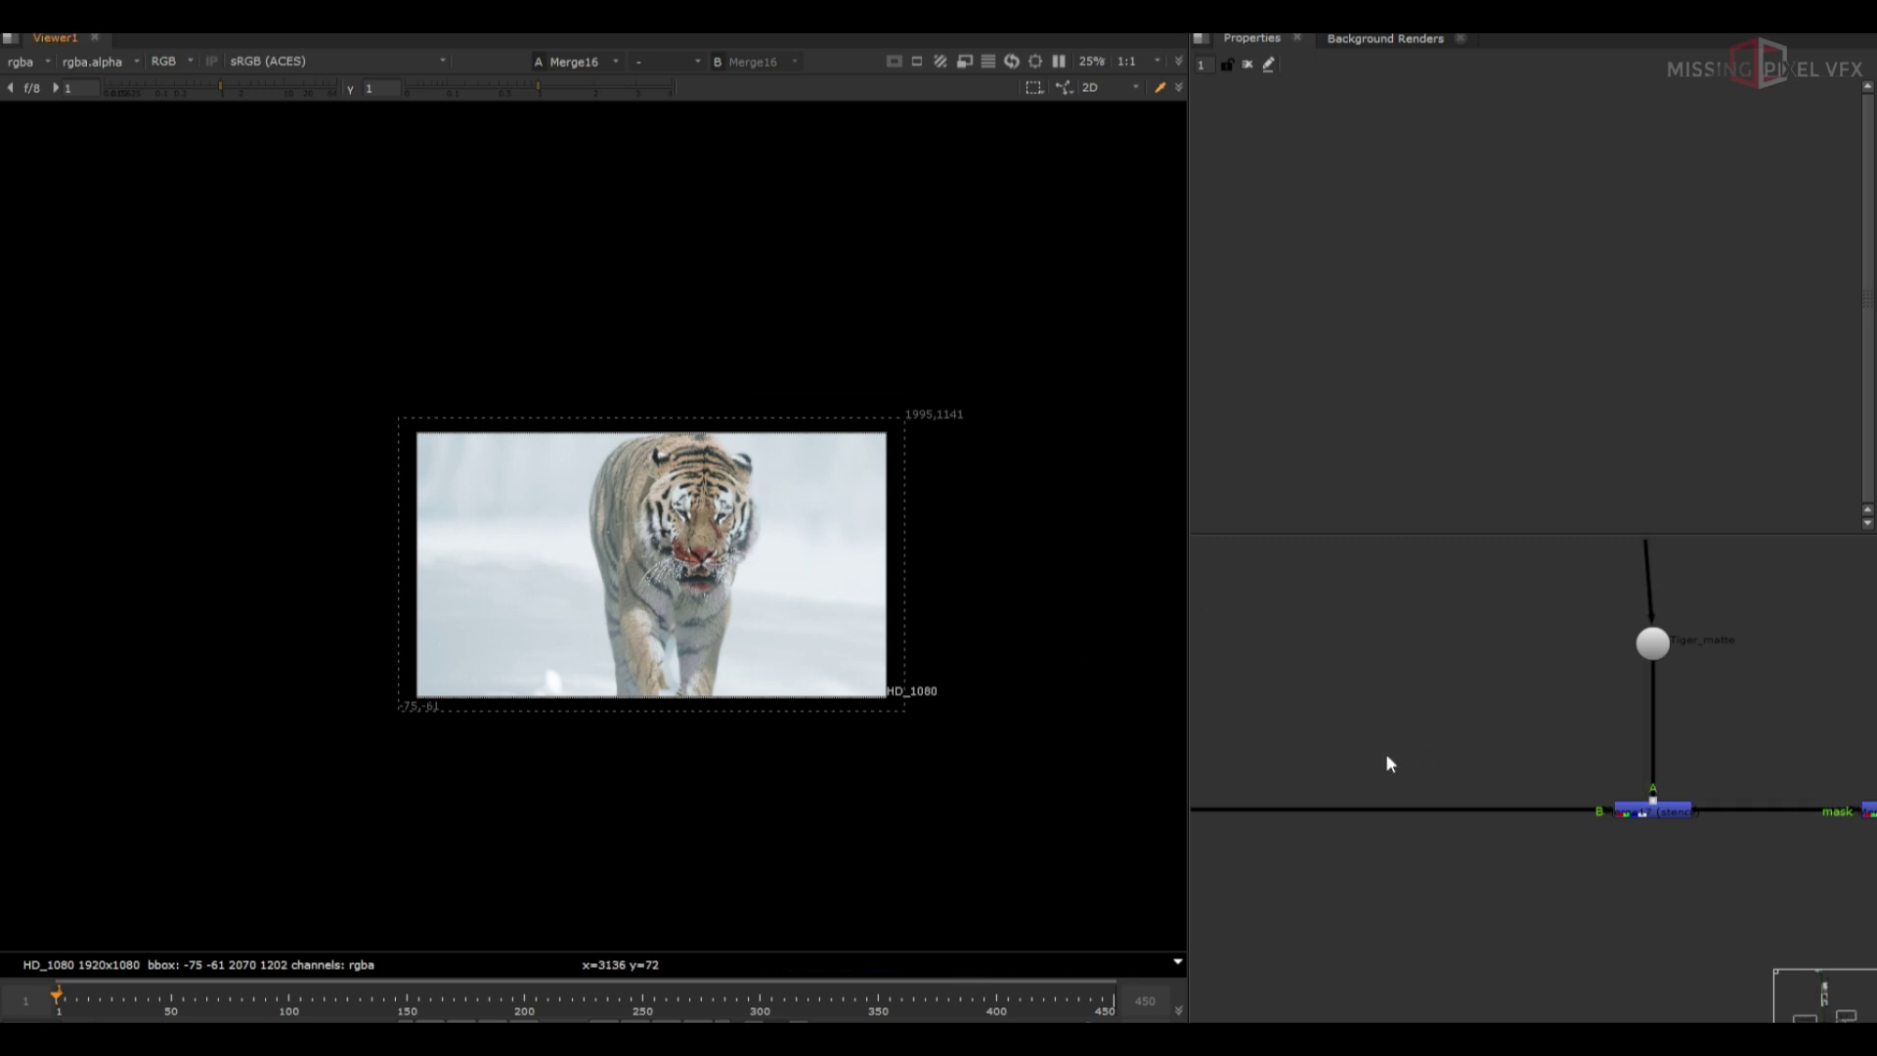
pyautogui.press('m')
pyautogui.click(1321, 150)
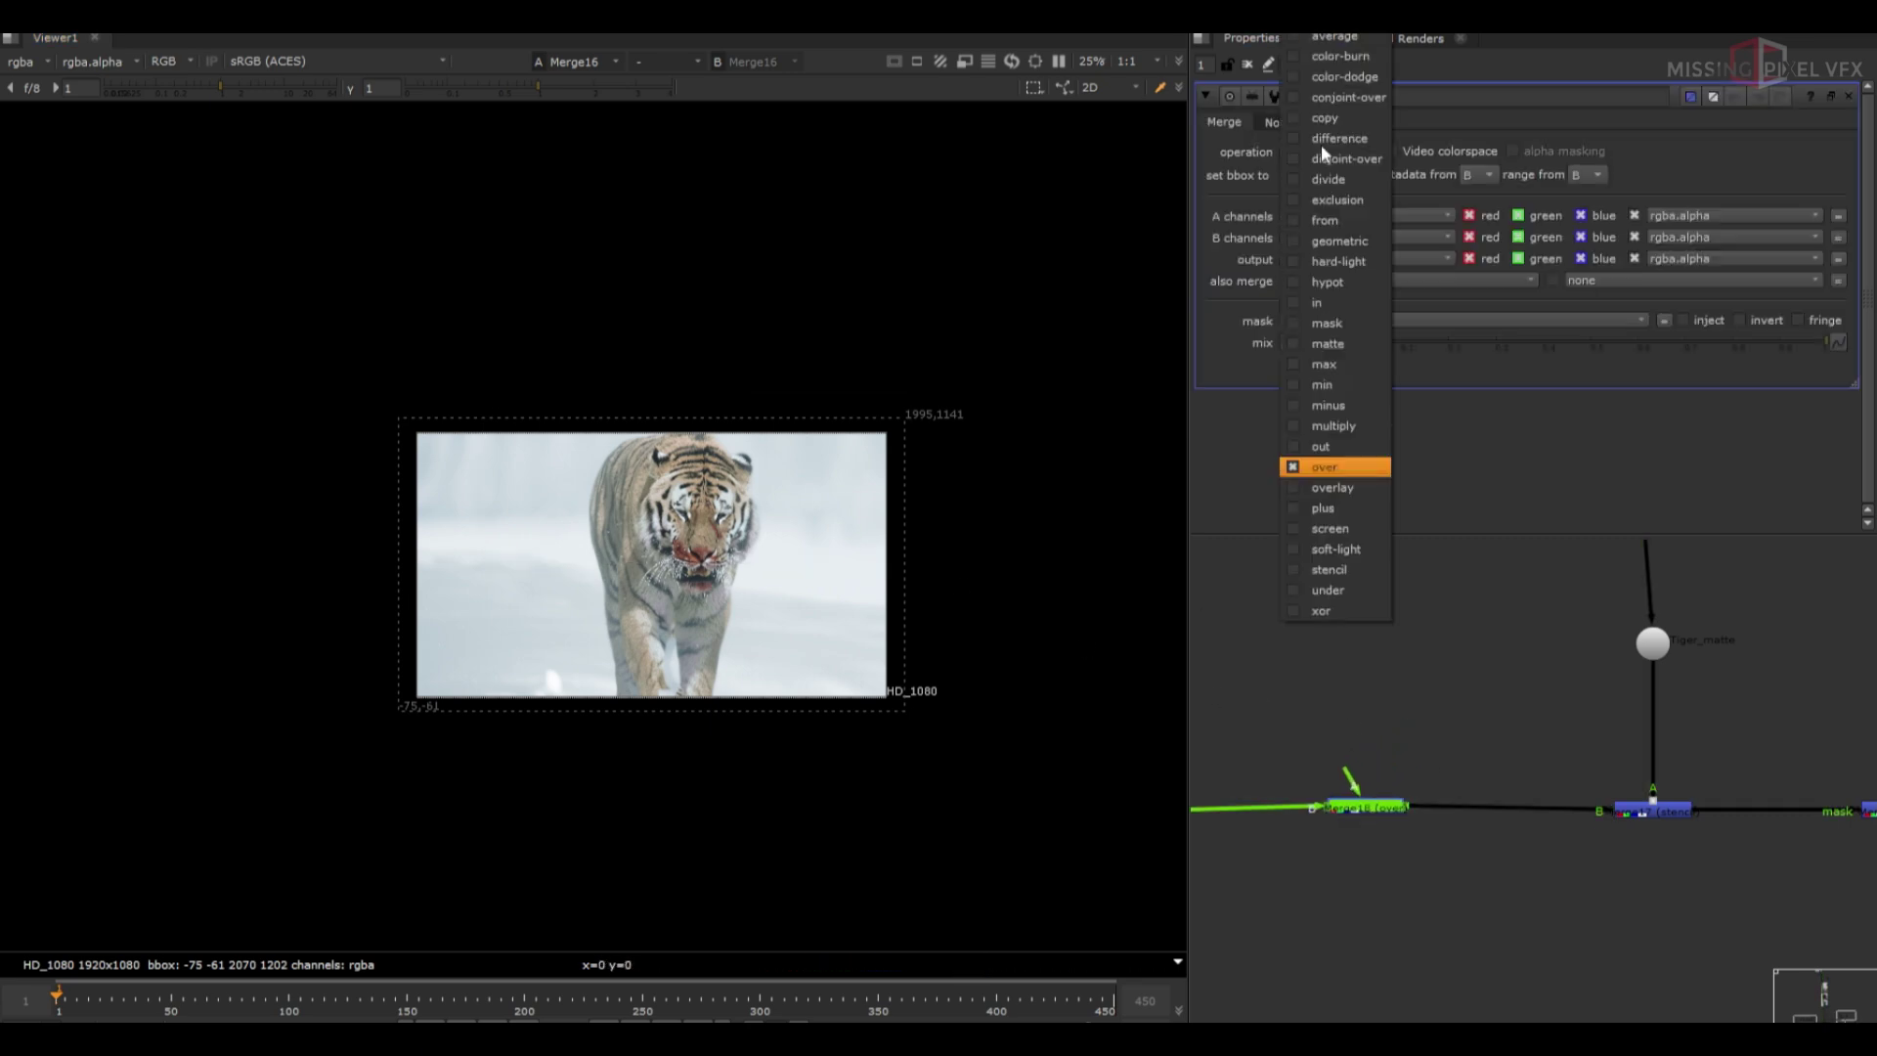
pyautogui.click(1331, 569)
pyautogui.click(1352, 703)
pyautogui.press('o')
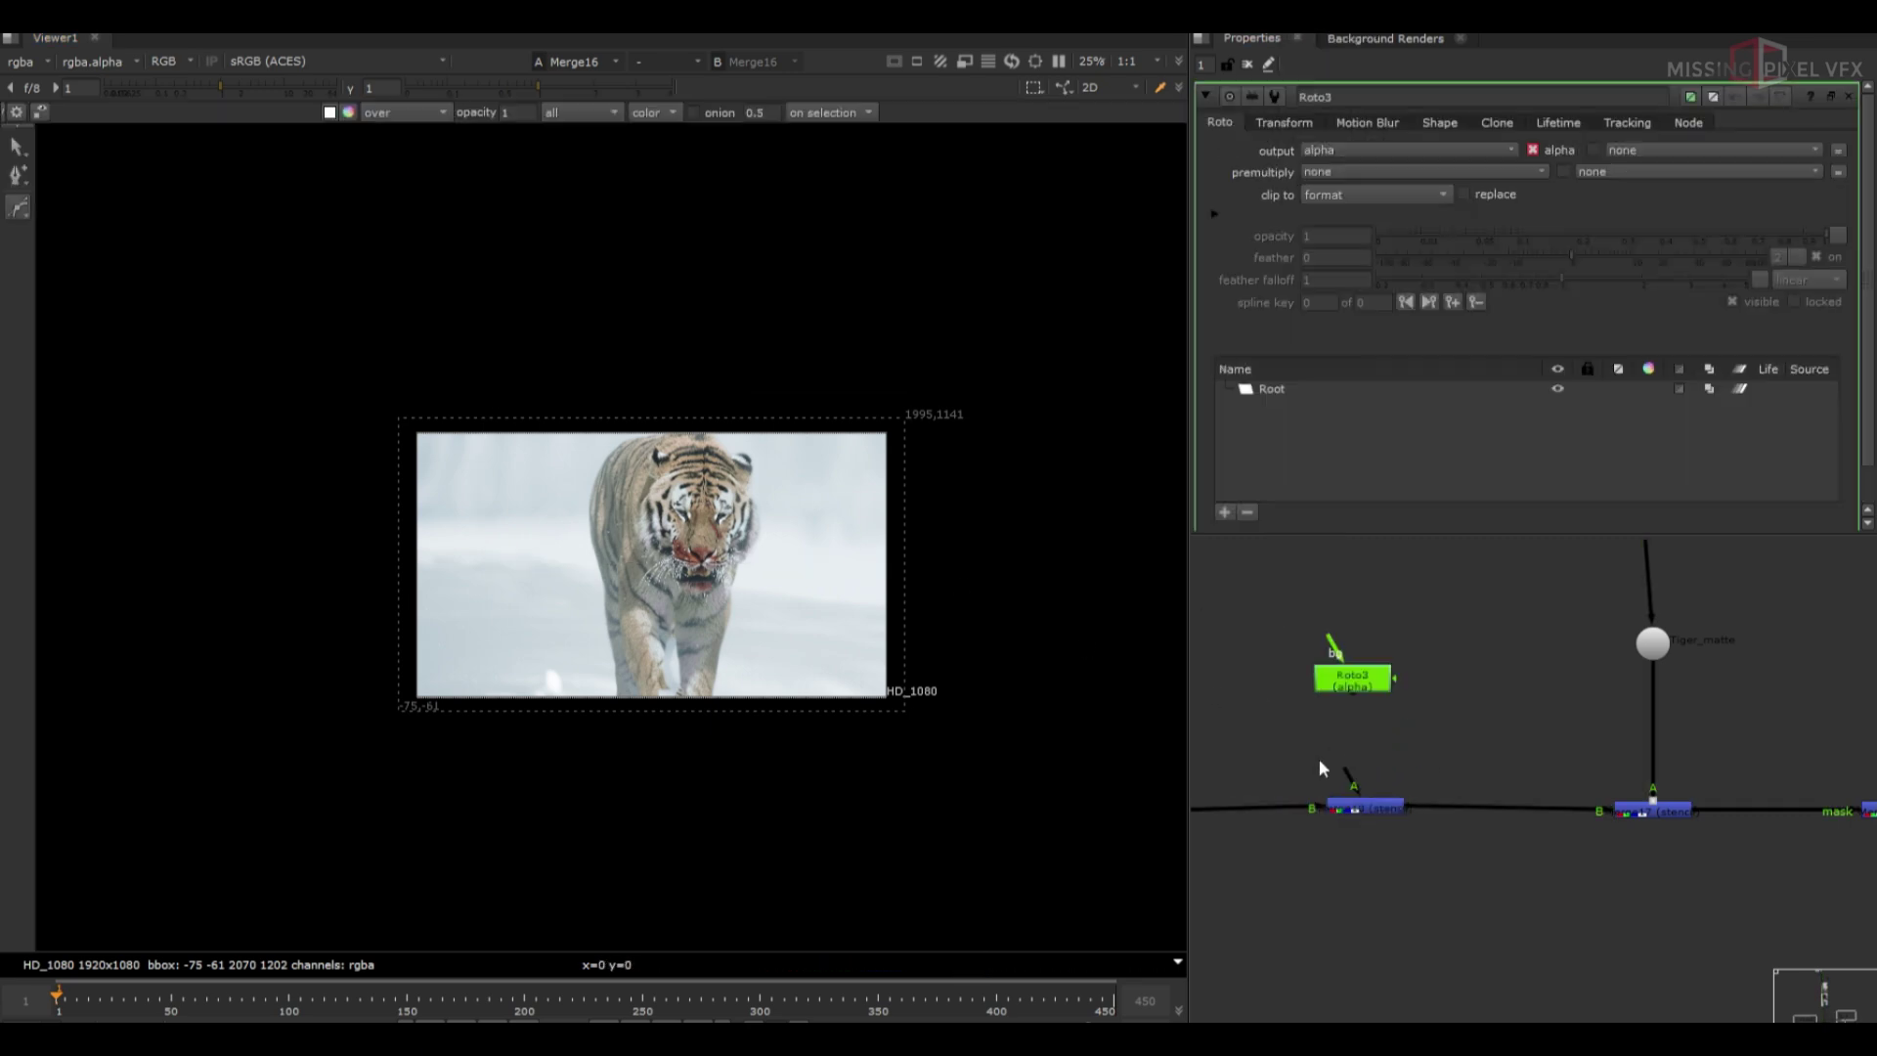
# Draw a wide, downward-feathered roto shape across the upper background and connect the Roto to the new stencil Merge's A input
pyautogui.moveTo(302, 326); pyautogui.dragTo(369, 324)
pyautogui.moveTo(987, 340)
pyautogui.mouseDown()
pyautogui.moveTo(1001, 381)
pyautogui.moveTo(886, 430)
pyautogui.mouseUp()
pyautogui.moveTo(325, 417); pyautogui.dragTo(118, 422)
pyautogui.click(302, 327)
pyautogui.hotkey('ctrl', 'a')
pyautogui.press('z')
pyautogui.moveTo(323, 440); pyautogui.dragTo(337, 632)
pyautogui.scroll(1, 619, 495)
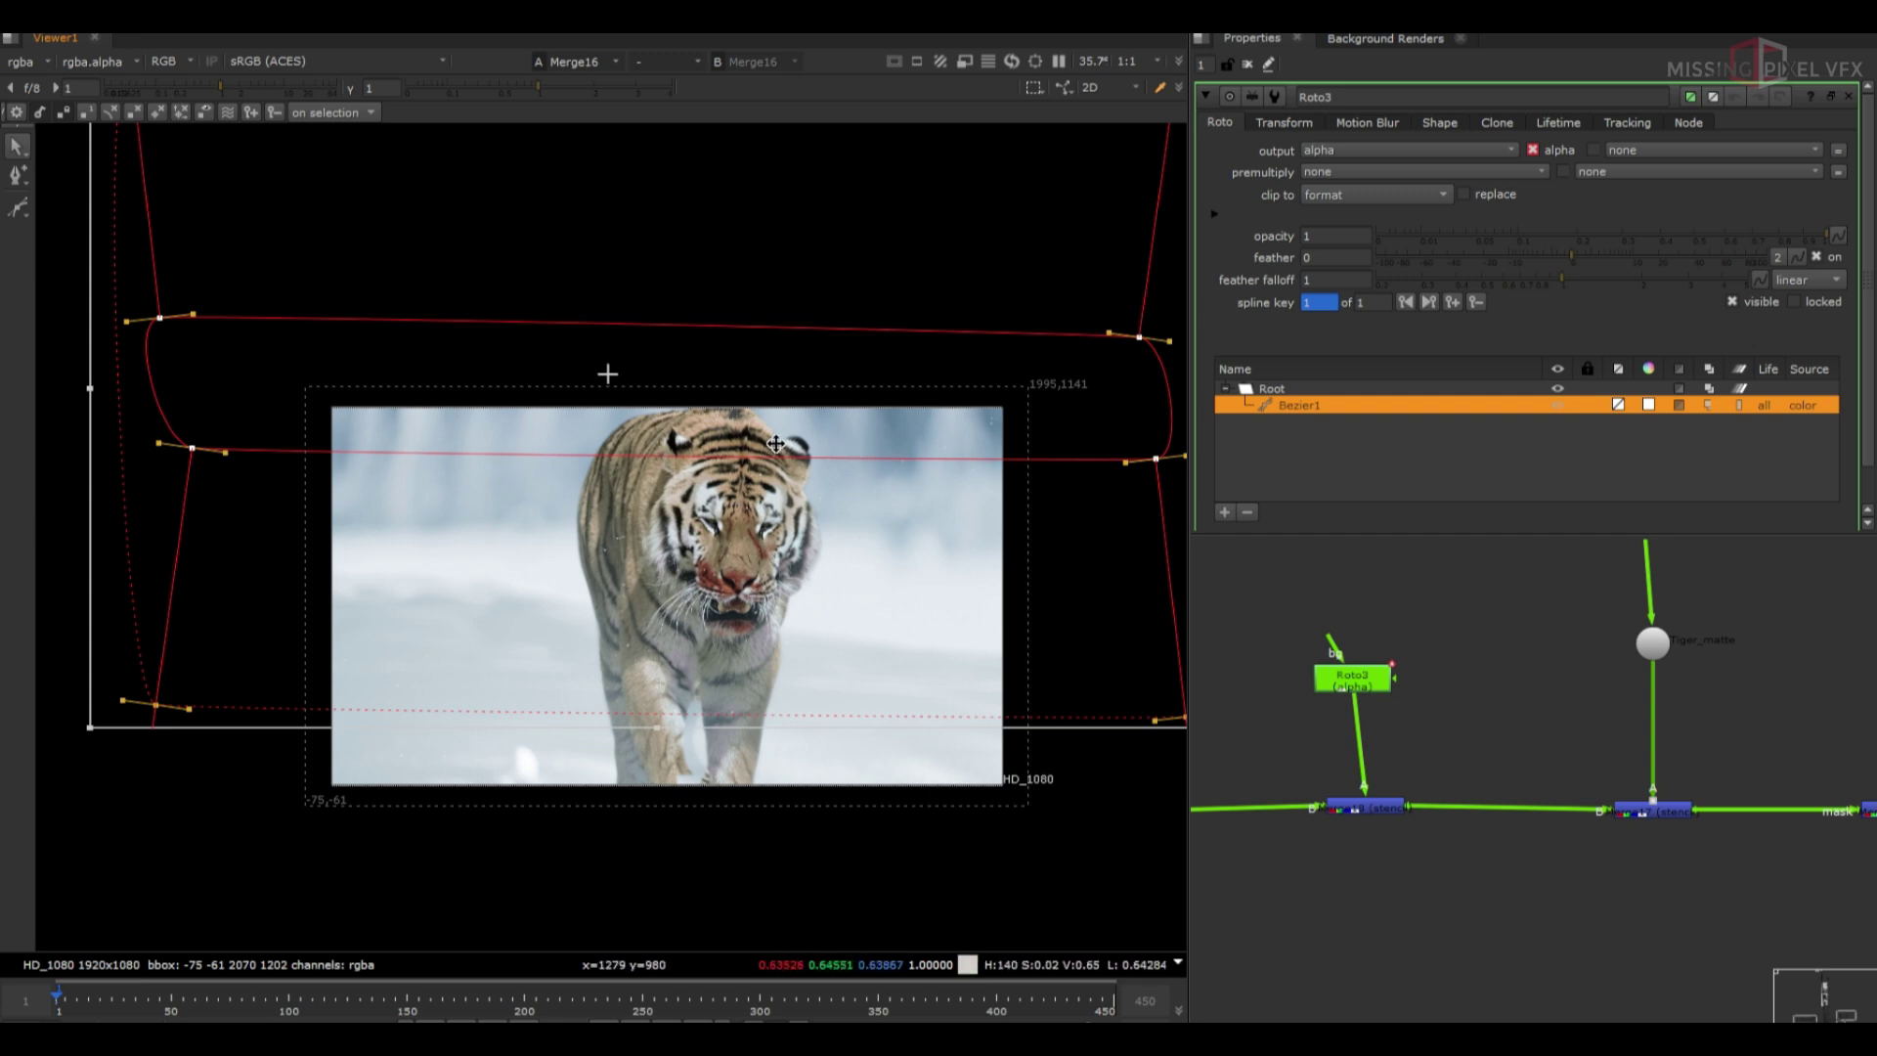
pyautogui.click(1249, 65)
pyautogui.scroll(-1, 585, 605)
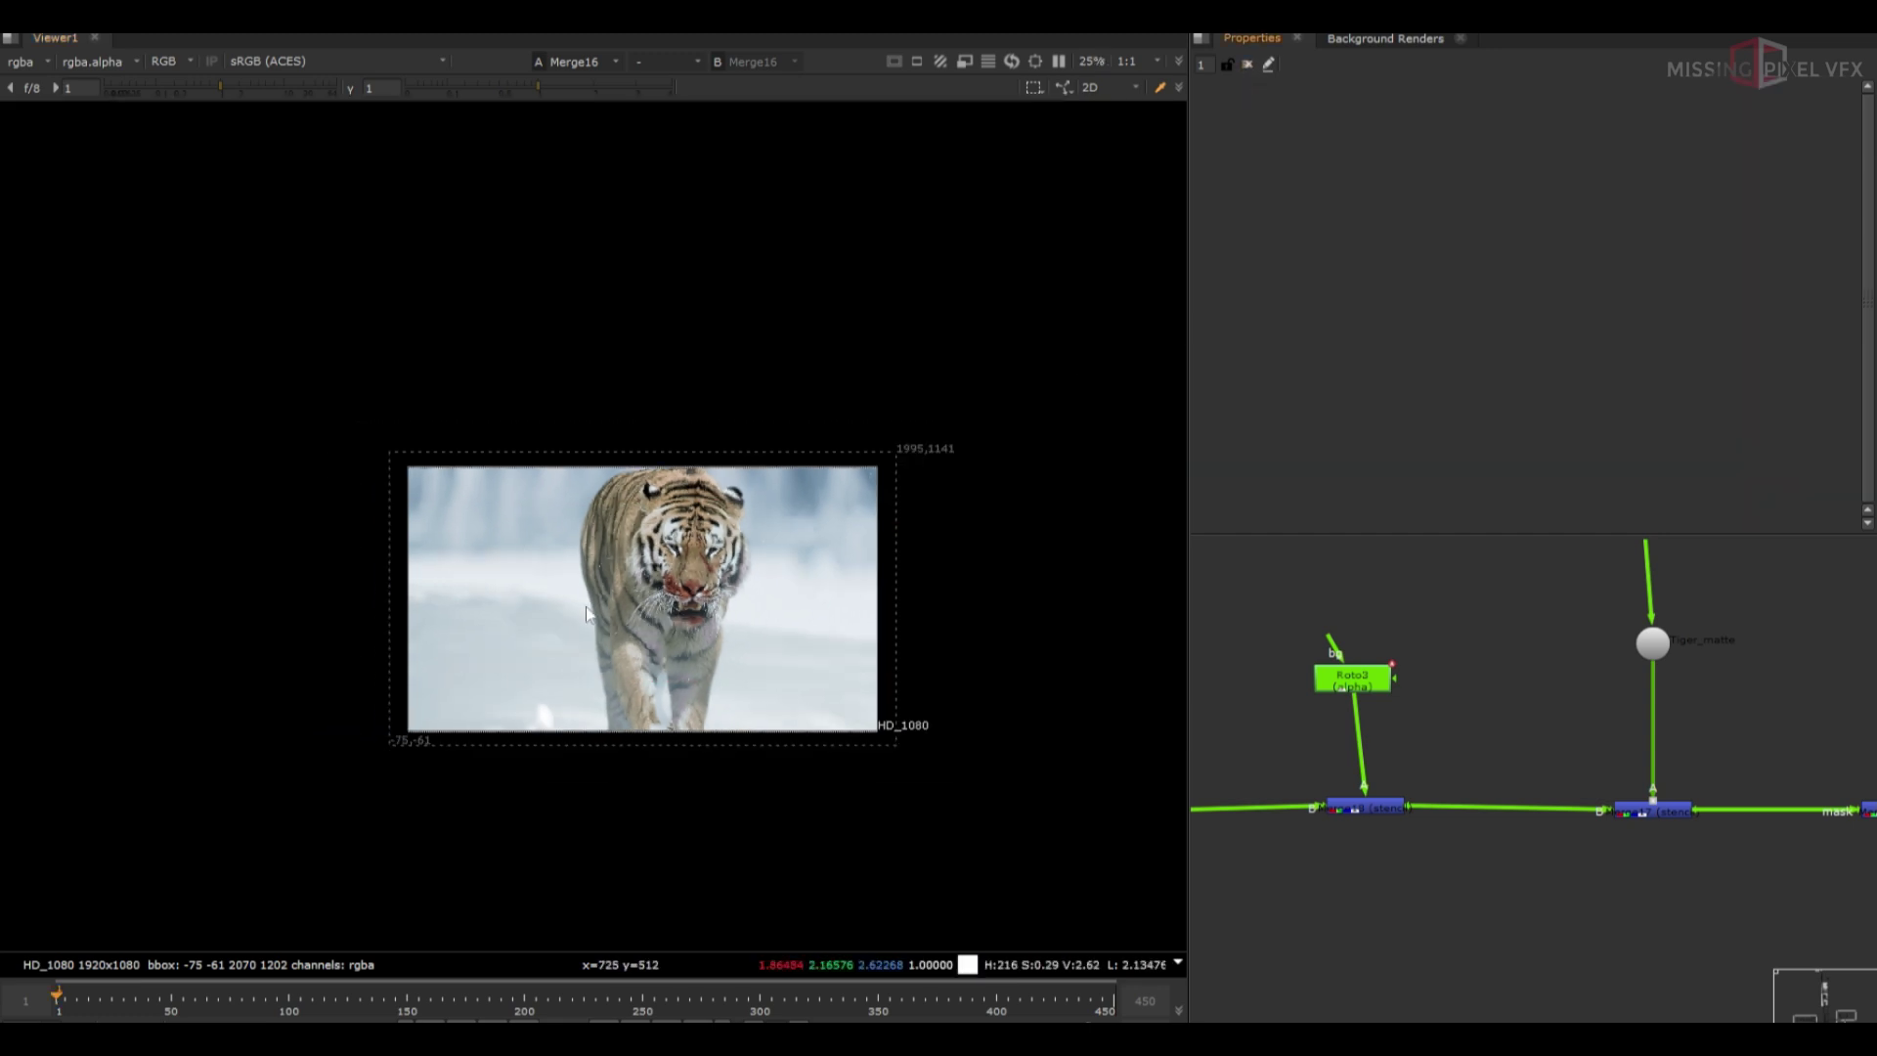
pyautogui.moveTo(209, 586); pyautogui.dragTo(1067, 782)
pyautogui.moveTo(578, 465); pyautogui.dragTo(581, 469)
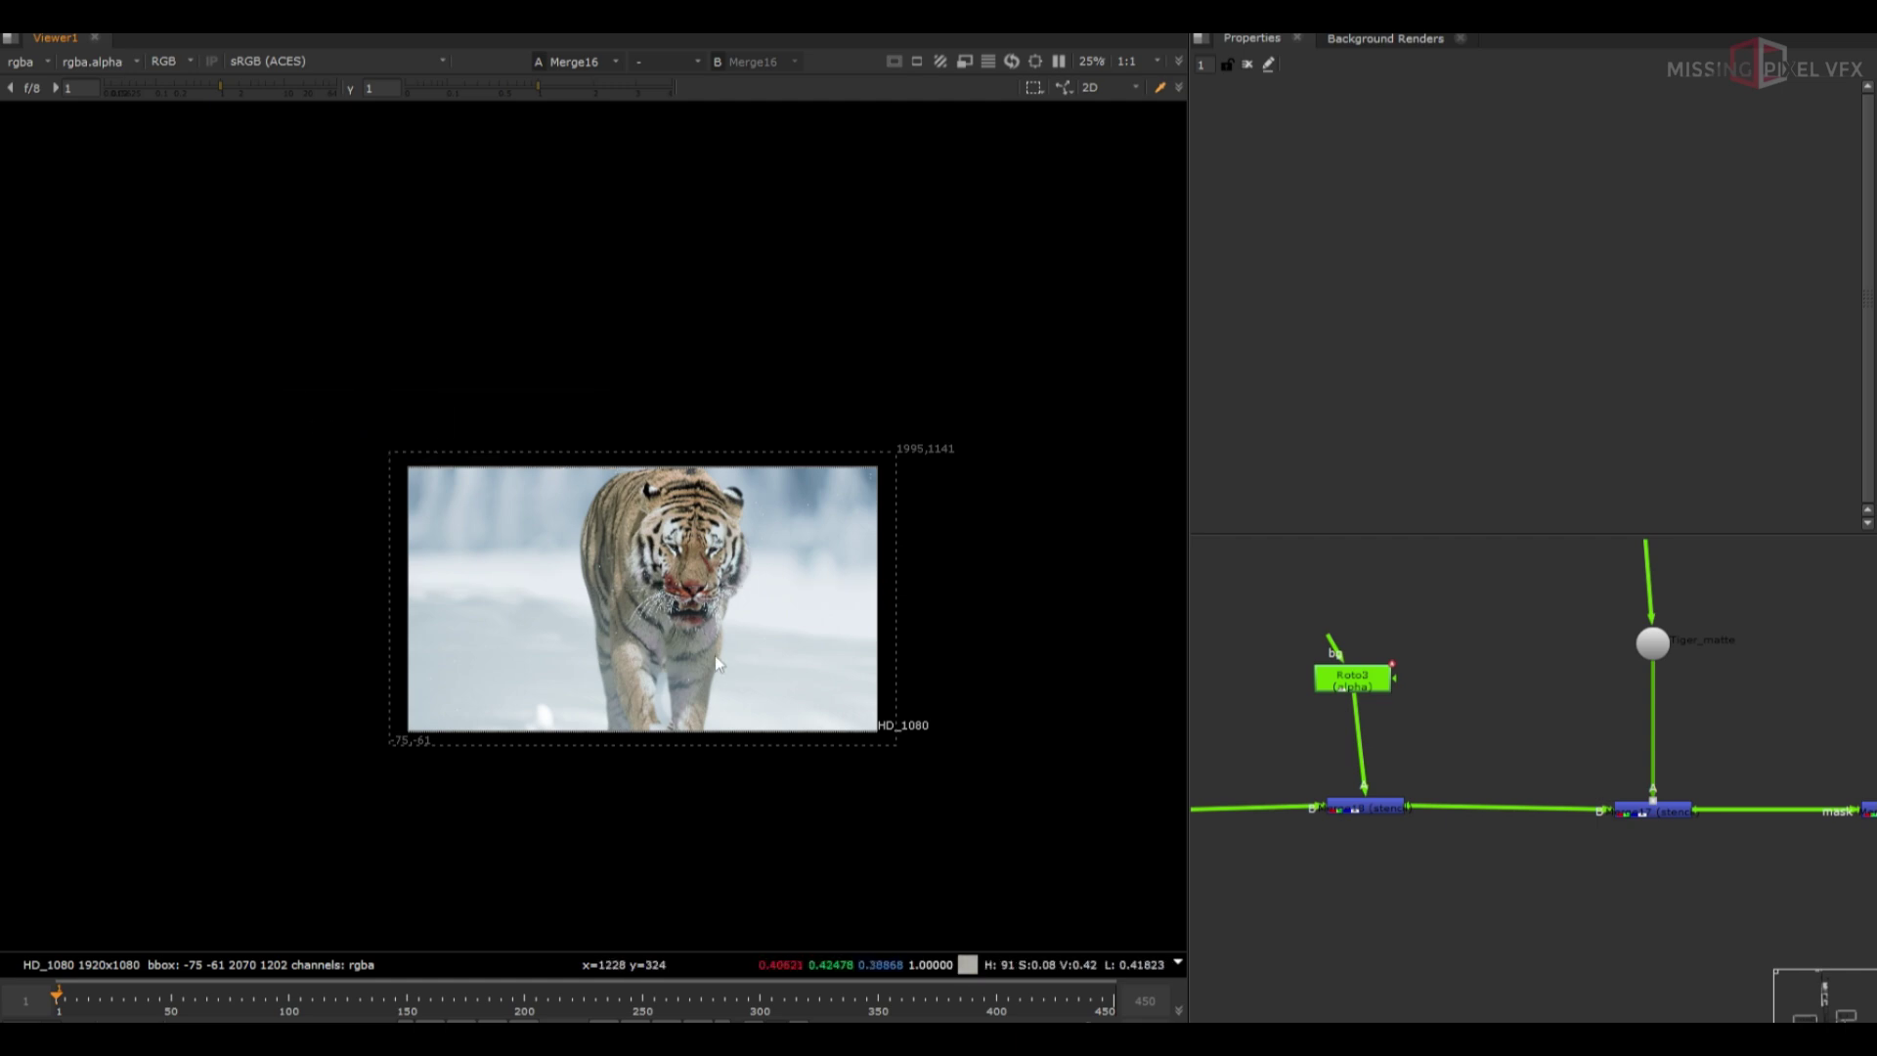
pyautogui.moveTo(290, 361); pyautogui.dragTo(946, 507)
# Branch an Invert node off the Tiger_matte Dot, followed by a Blur of size 8.4, and view the matte
pyautogui.scroll(-6, 1429, 682)
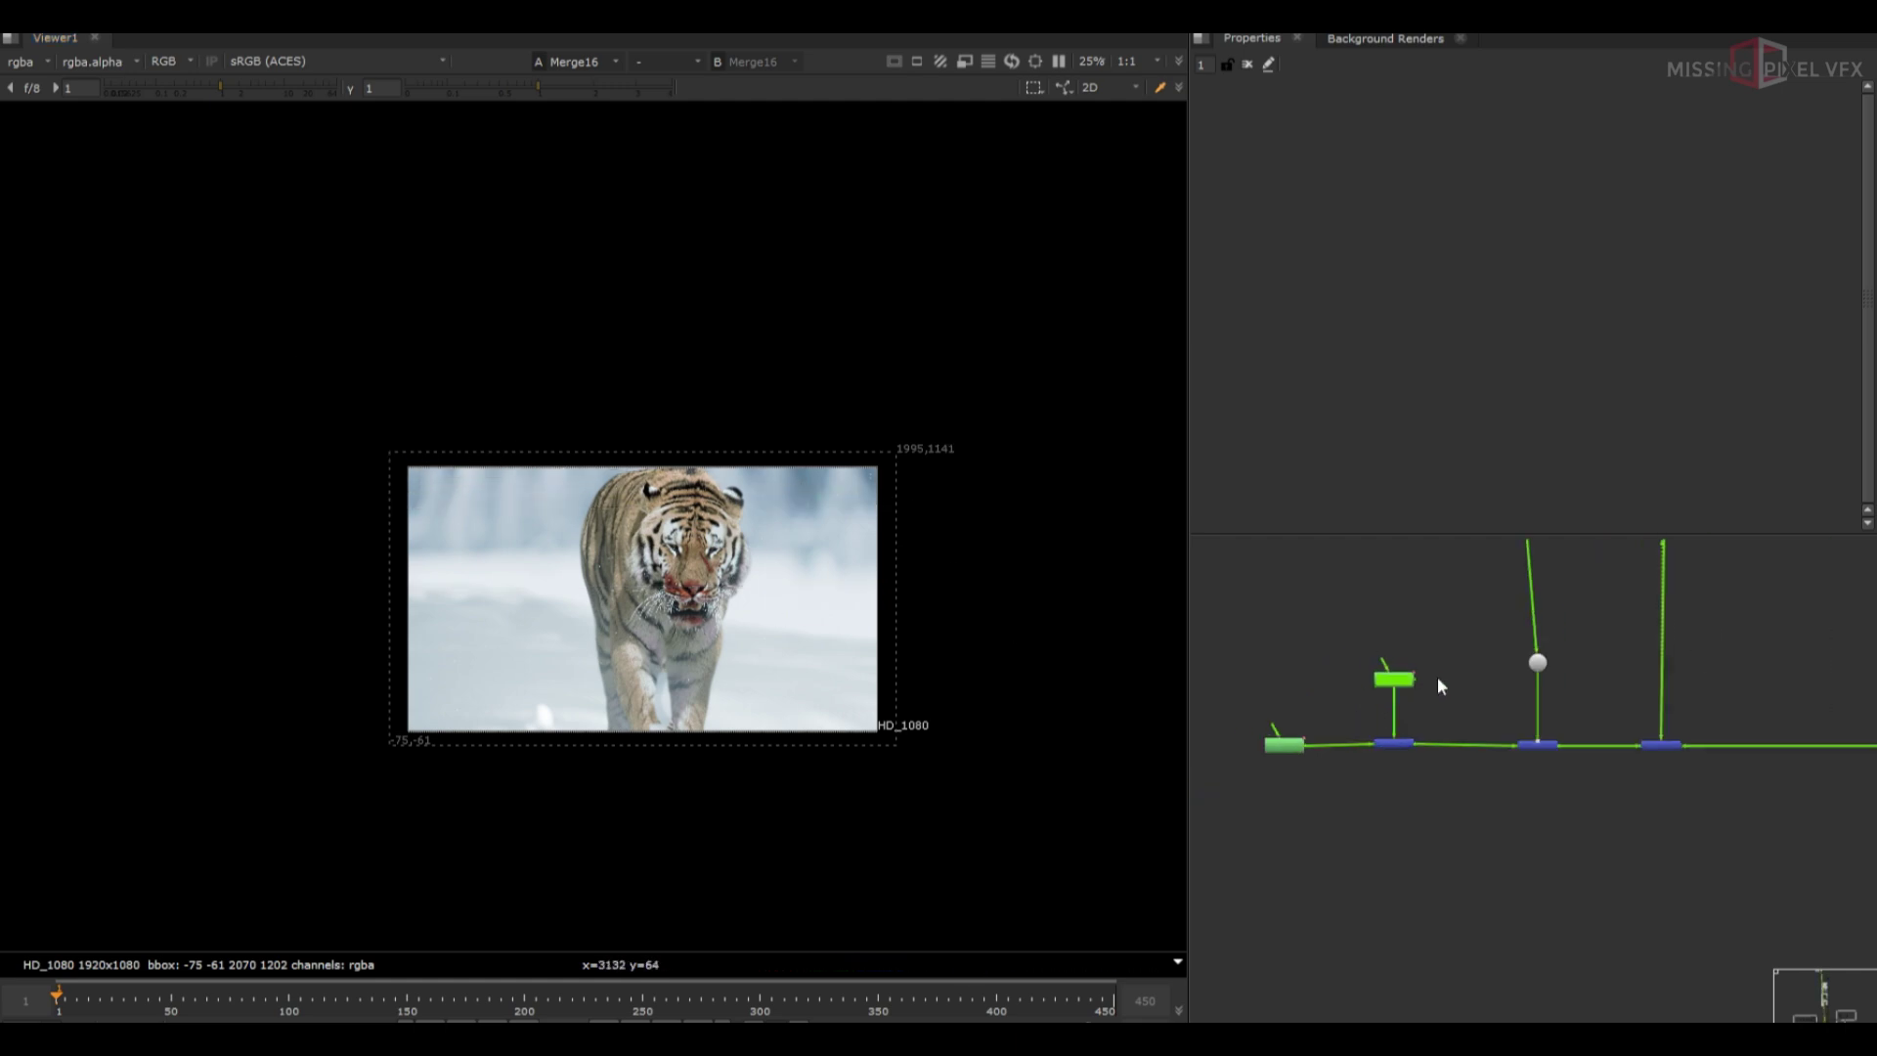
pyautogui.moveTo(1437, 681); pyautogui.dragTo(1269, 887, button='middle')
pyautogui.scroll(7, 1277, 886)
pyautogui.click(1508, 828)
pyautogui.press('Tab')
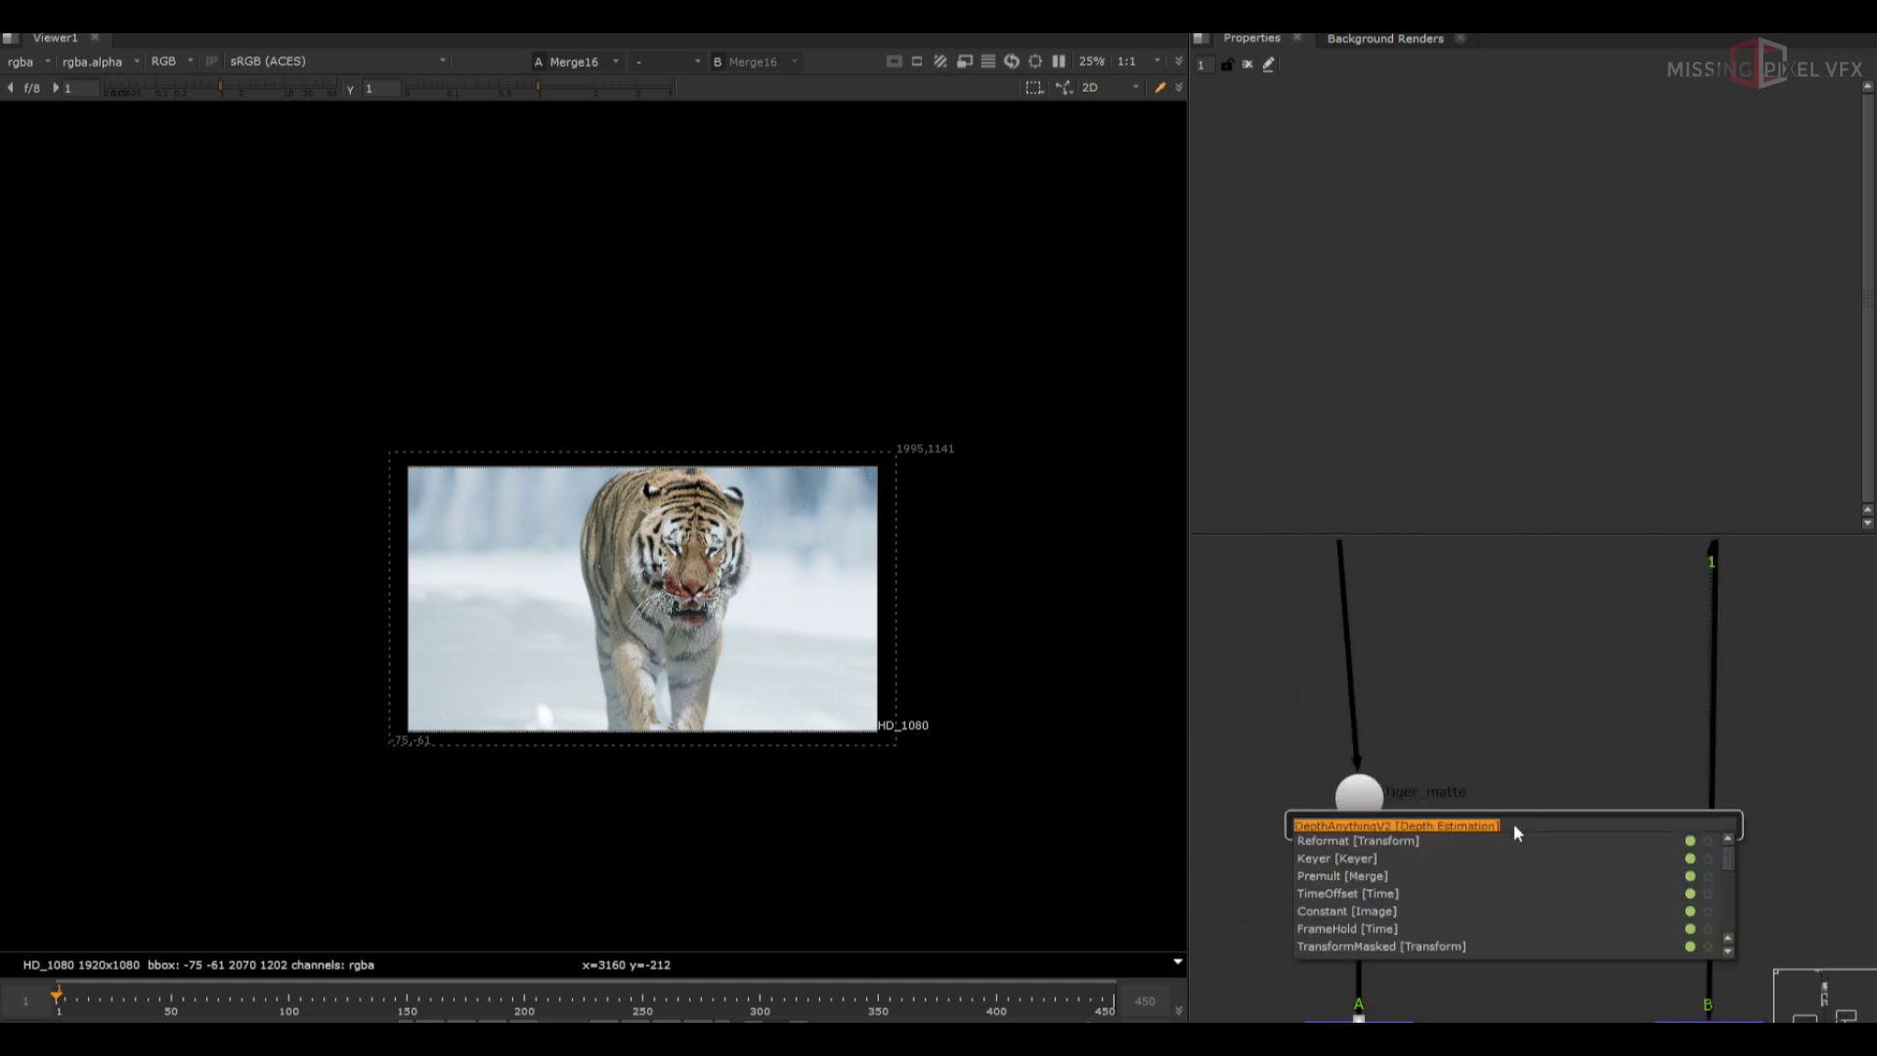
pyautogui.write('inv')
pyautogui.press('Return')
pyautogui.press('b')
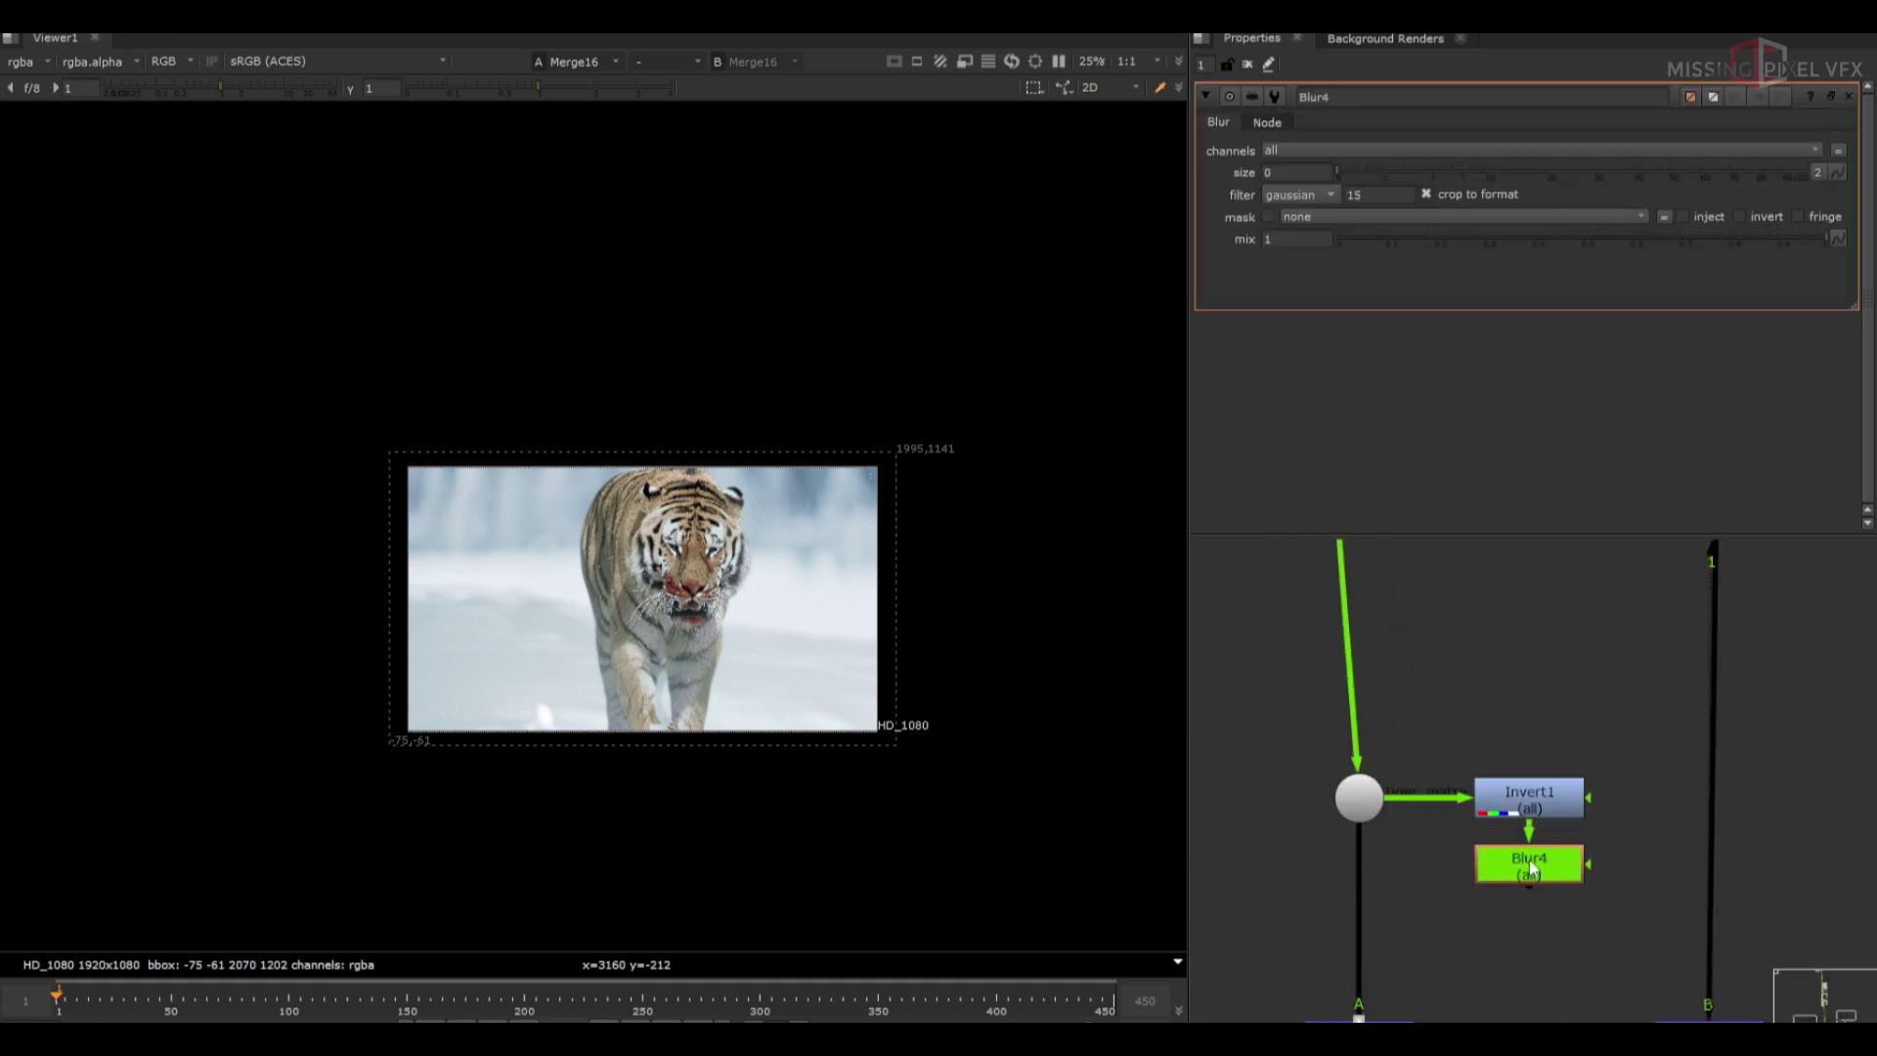
pyautogui.press('1')
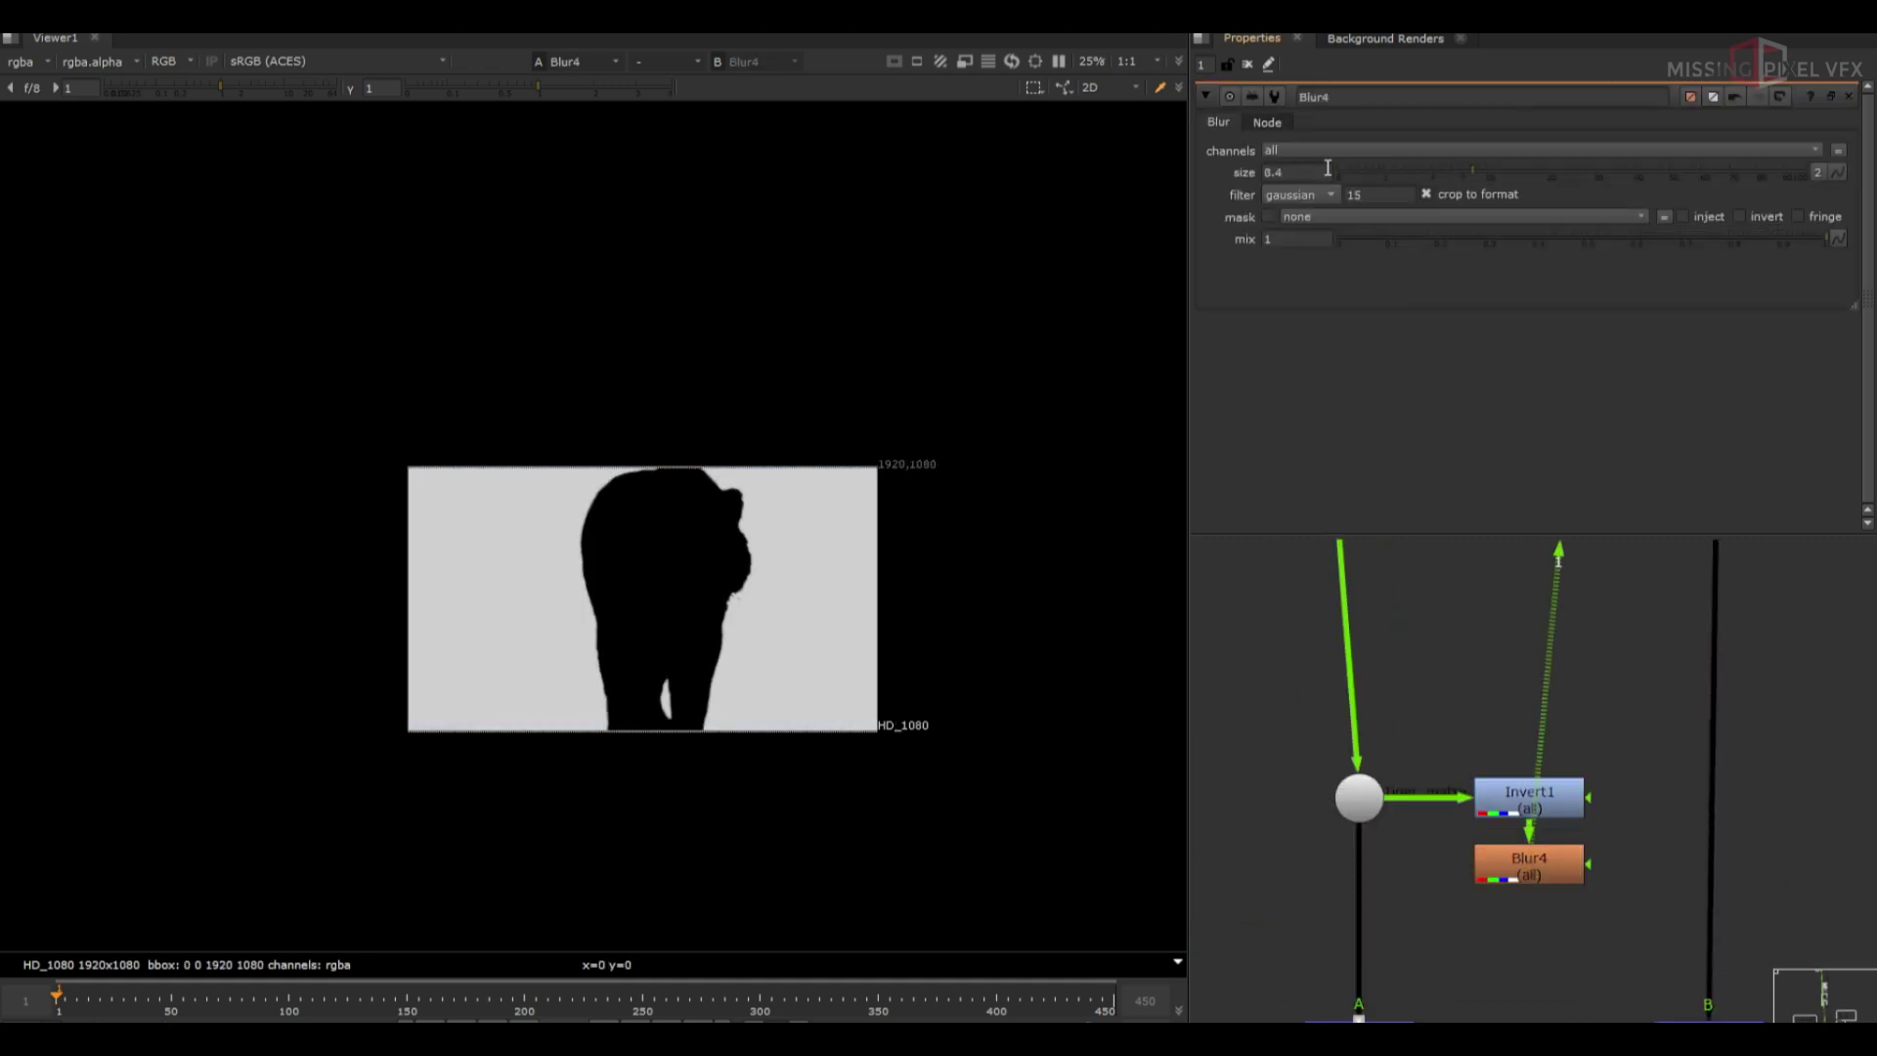
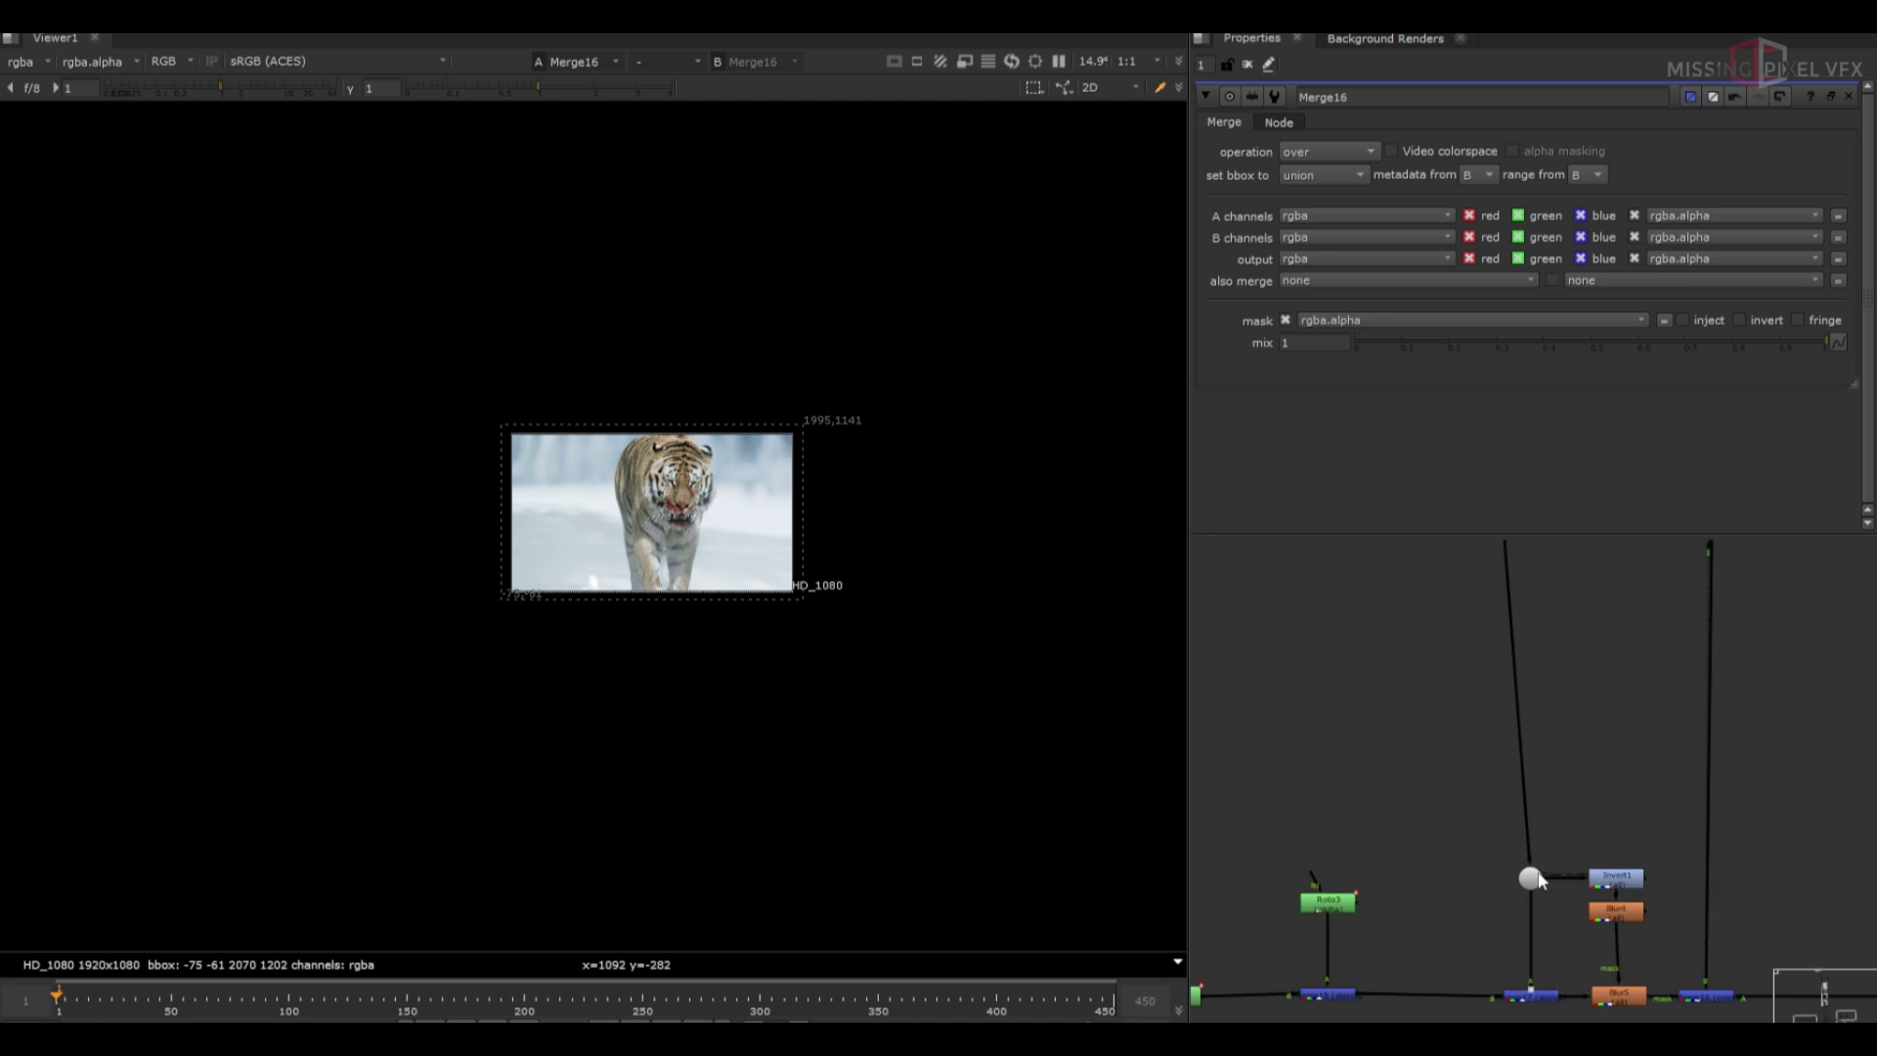
# Hide the input of the Tiger_matte Dot
pyautogui.scroll(-4, 1533, 655)
pyautogui.click(1528, 822)
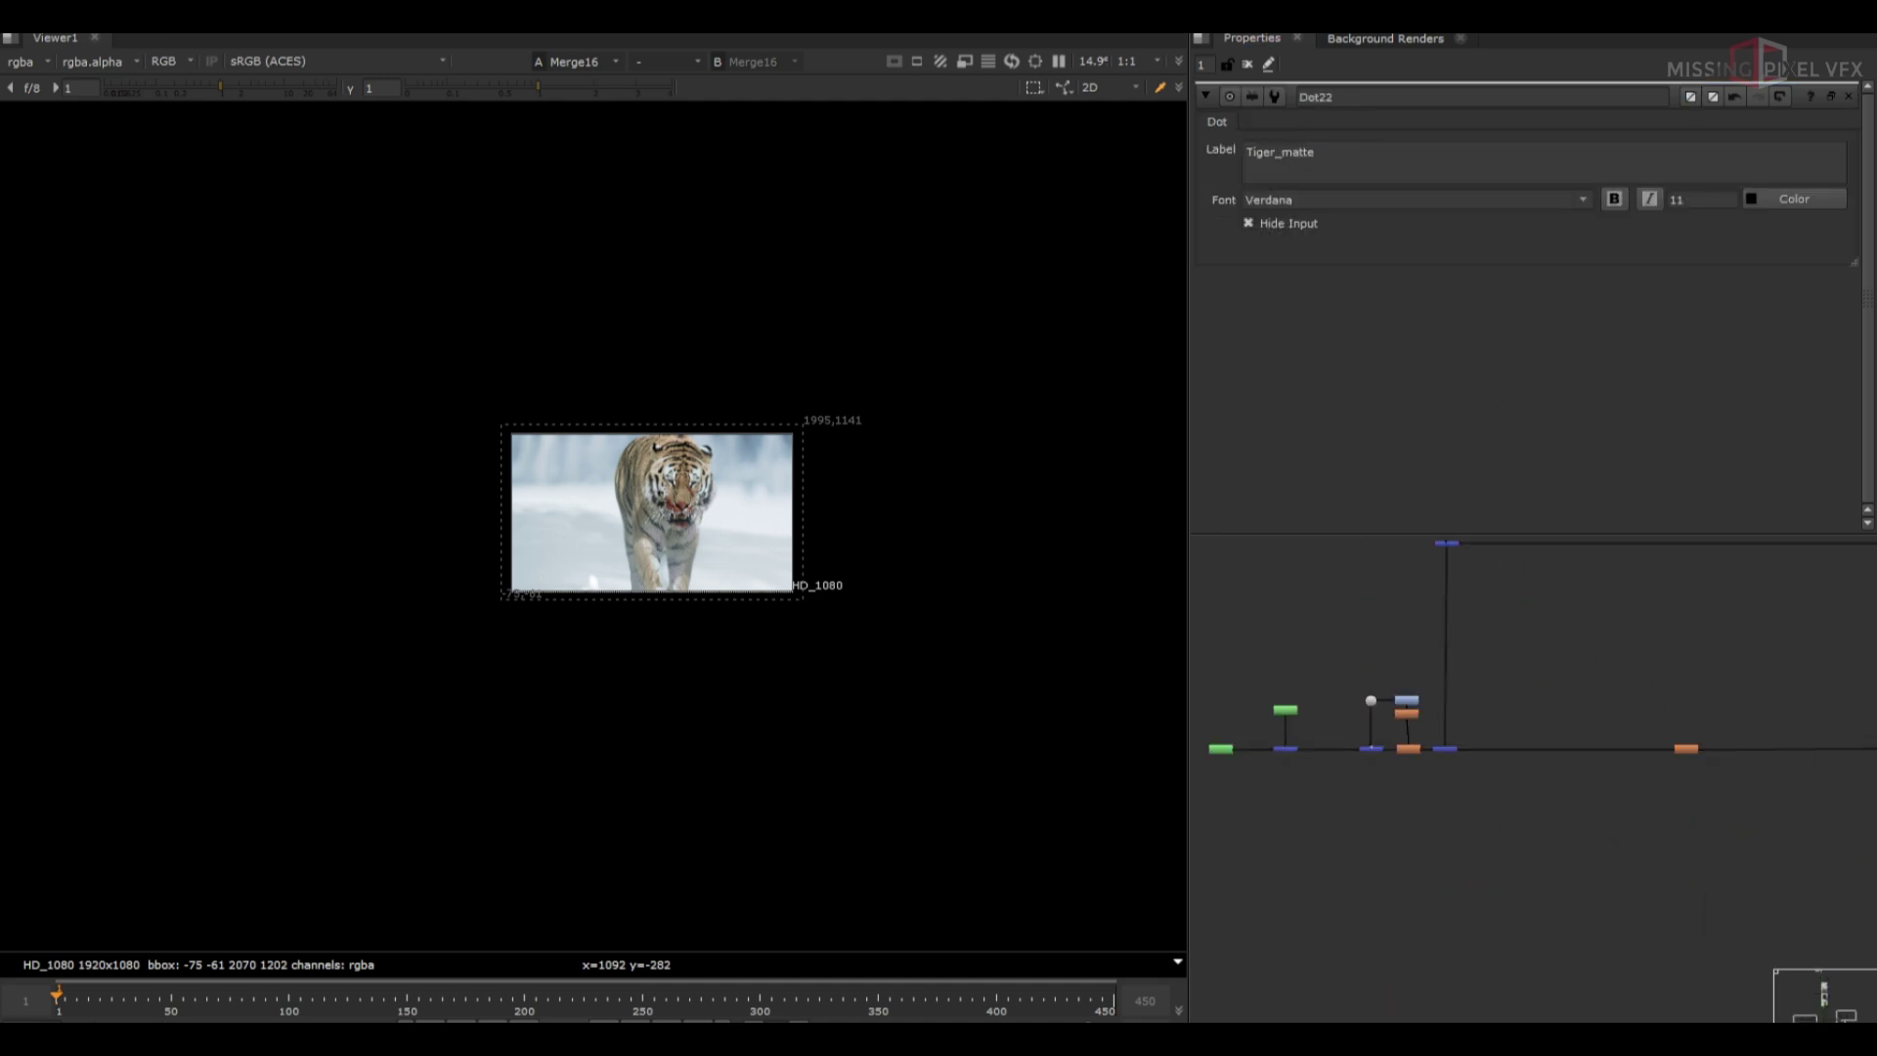
# Set the far value of DepthAnythingV3 to -2 and add a Shuffle after it routing green to all RGBA channels
pyautogui.scroll(-2, 1353, 737)
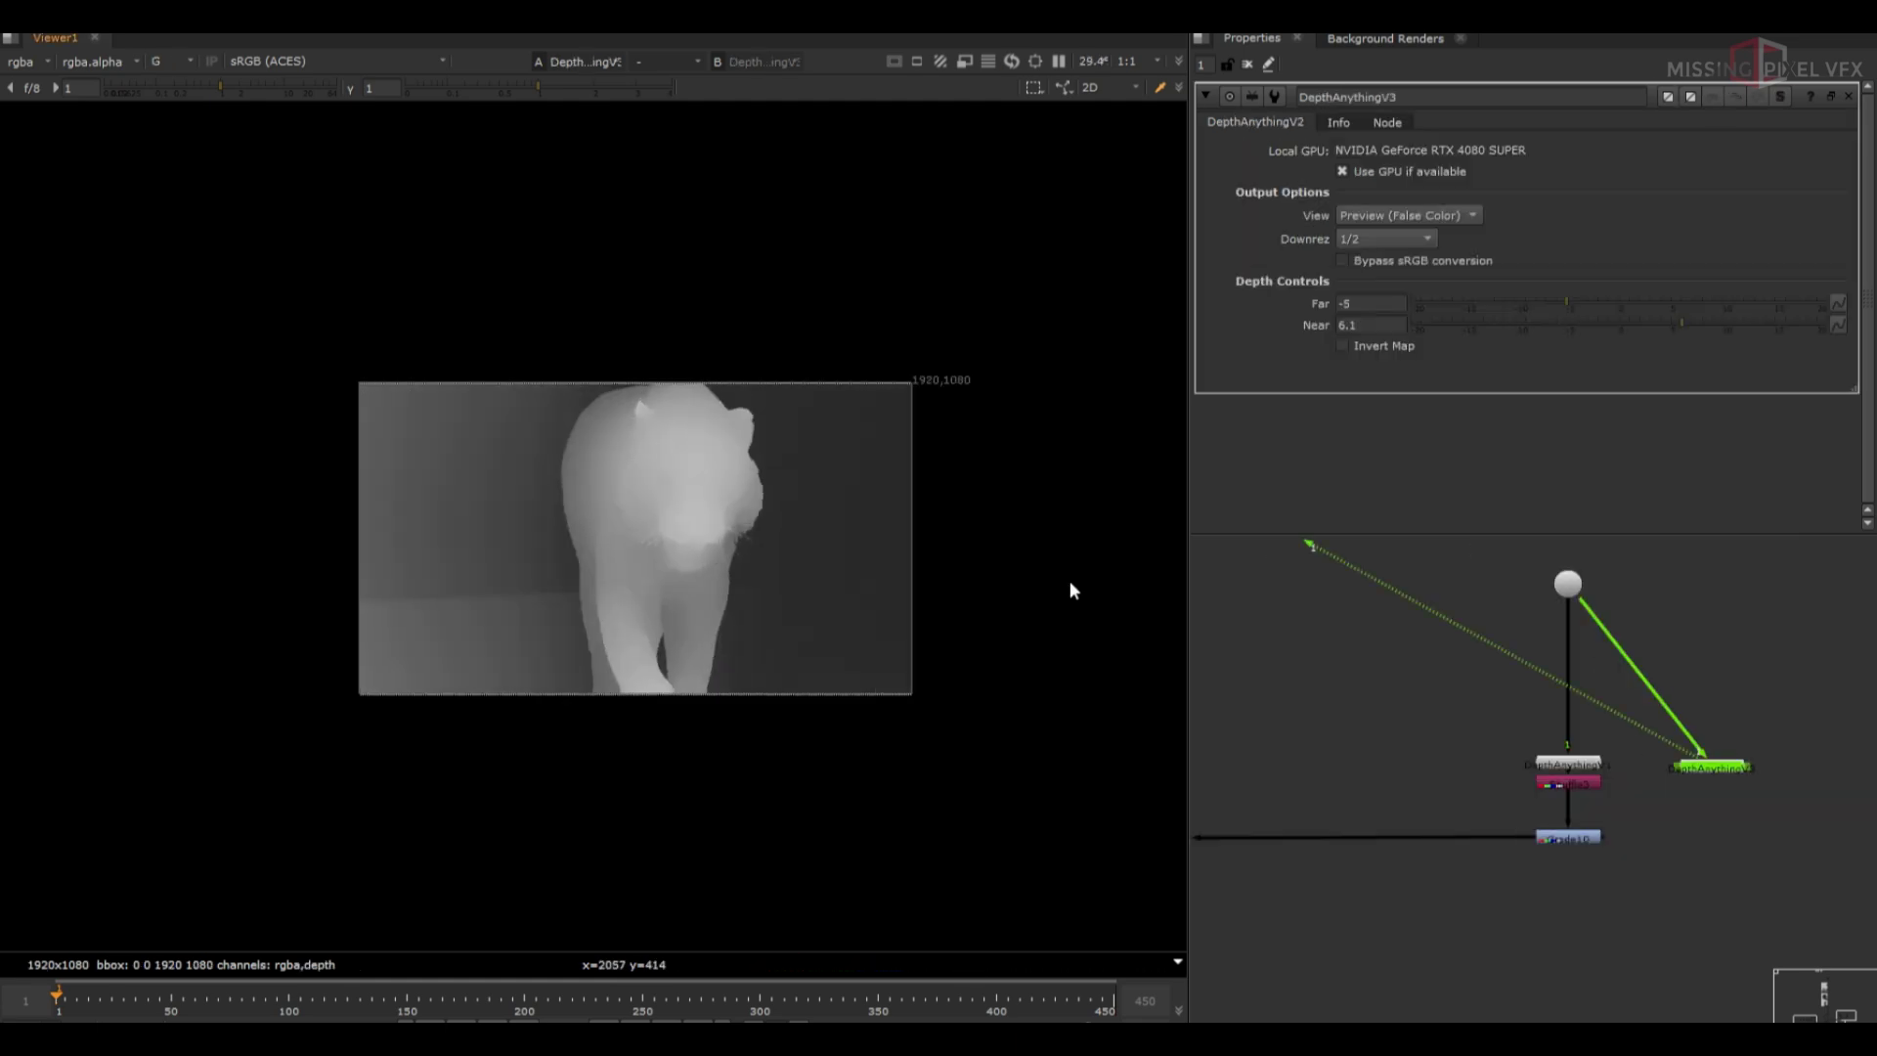
pyautogui.click(1358, 303)
pyautogui.press('x')
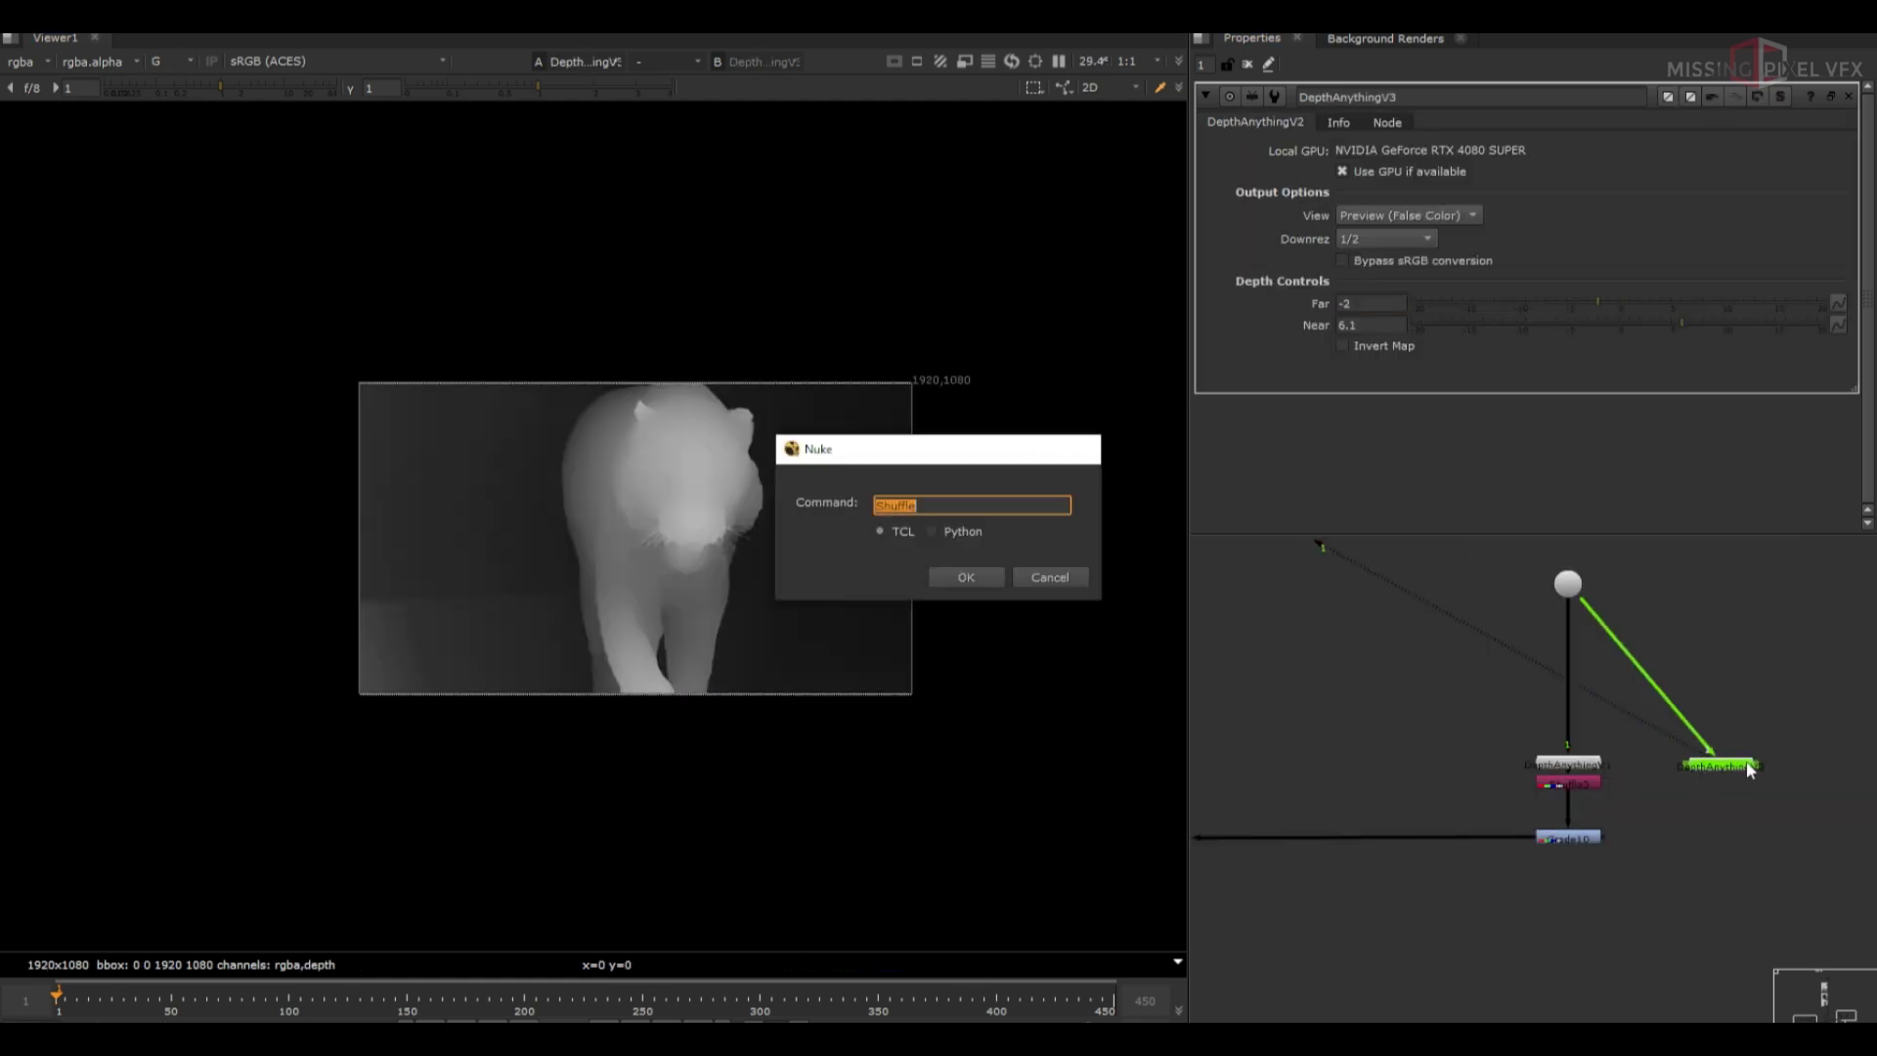
pyautogui.press('Return')
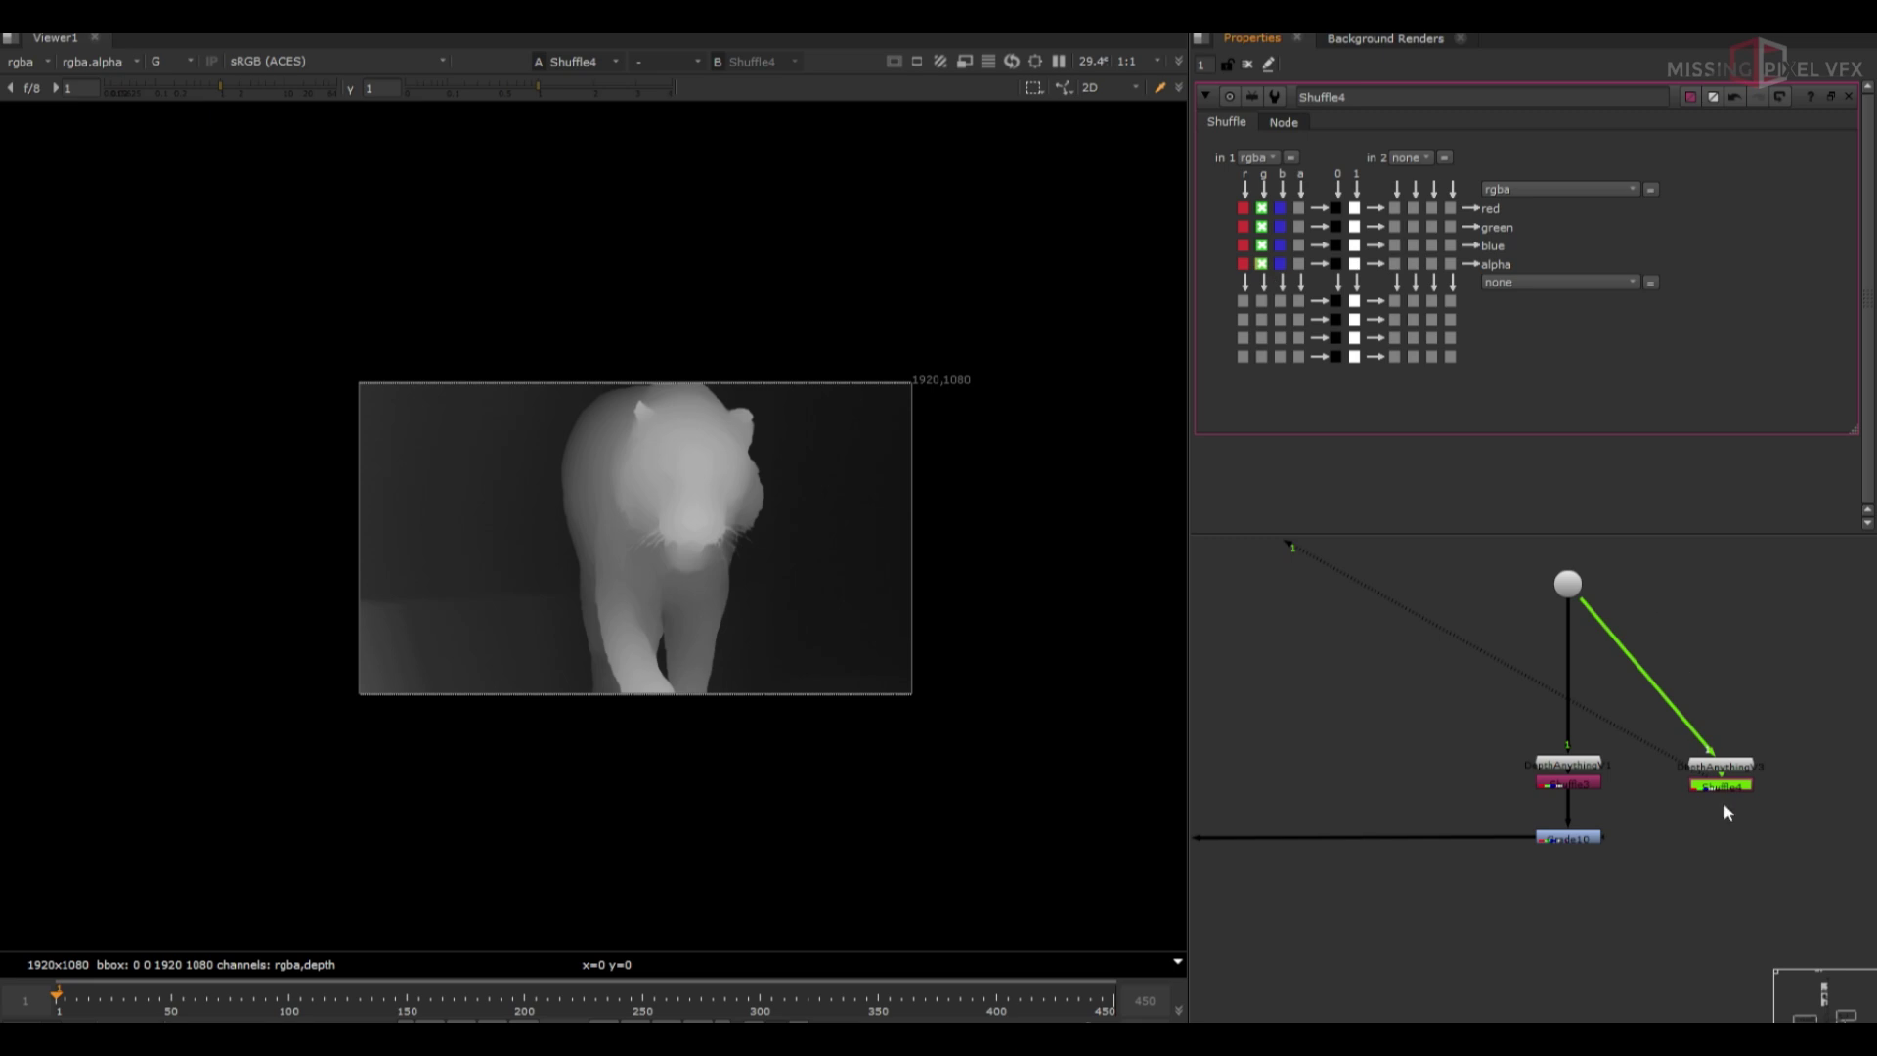
# Append an Invert and a Grade with blackpoint 0.34, whitepoint 1.6 and gamma 0.555 to the second depth branch
pyautogui.press('Tab')
pyautogui.write('inv')
pyautogui.press('Return')
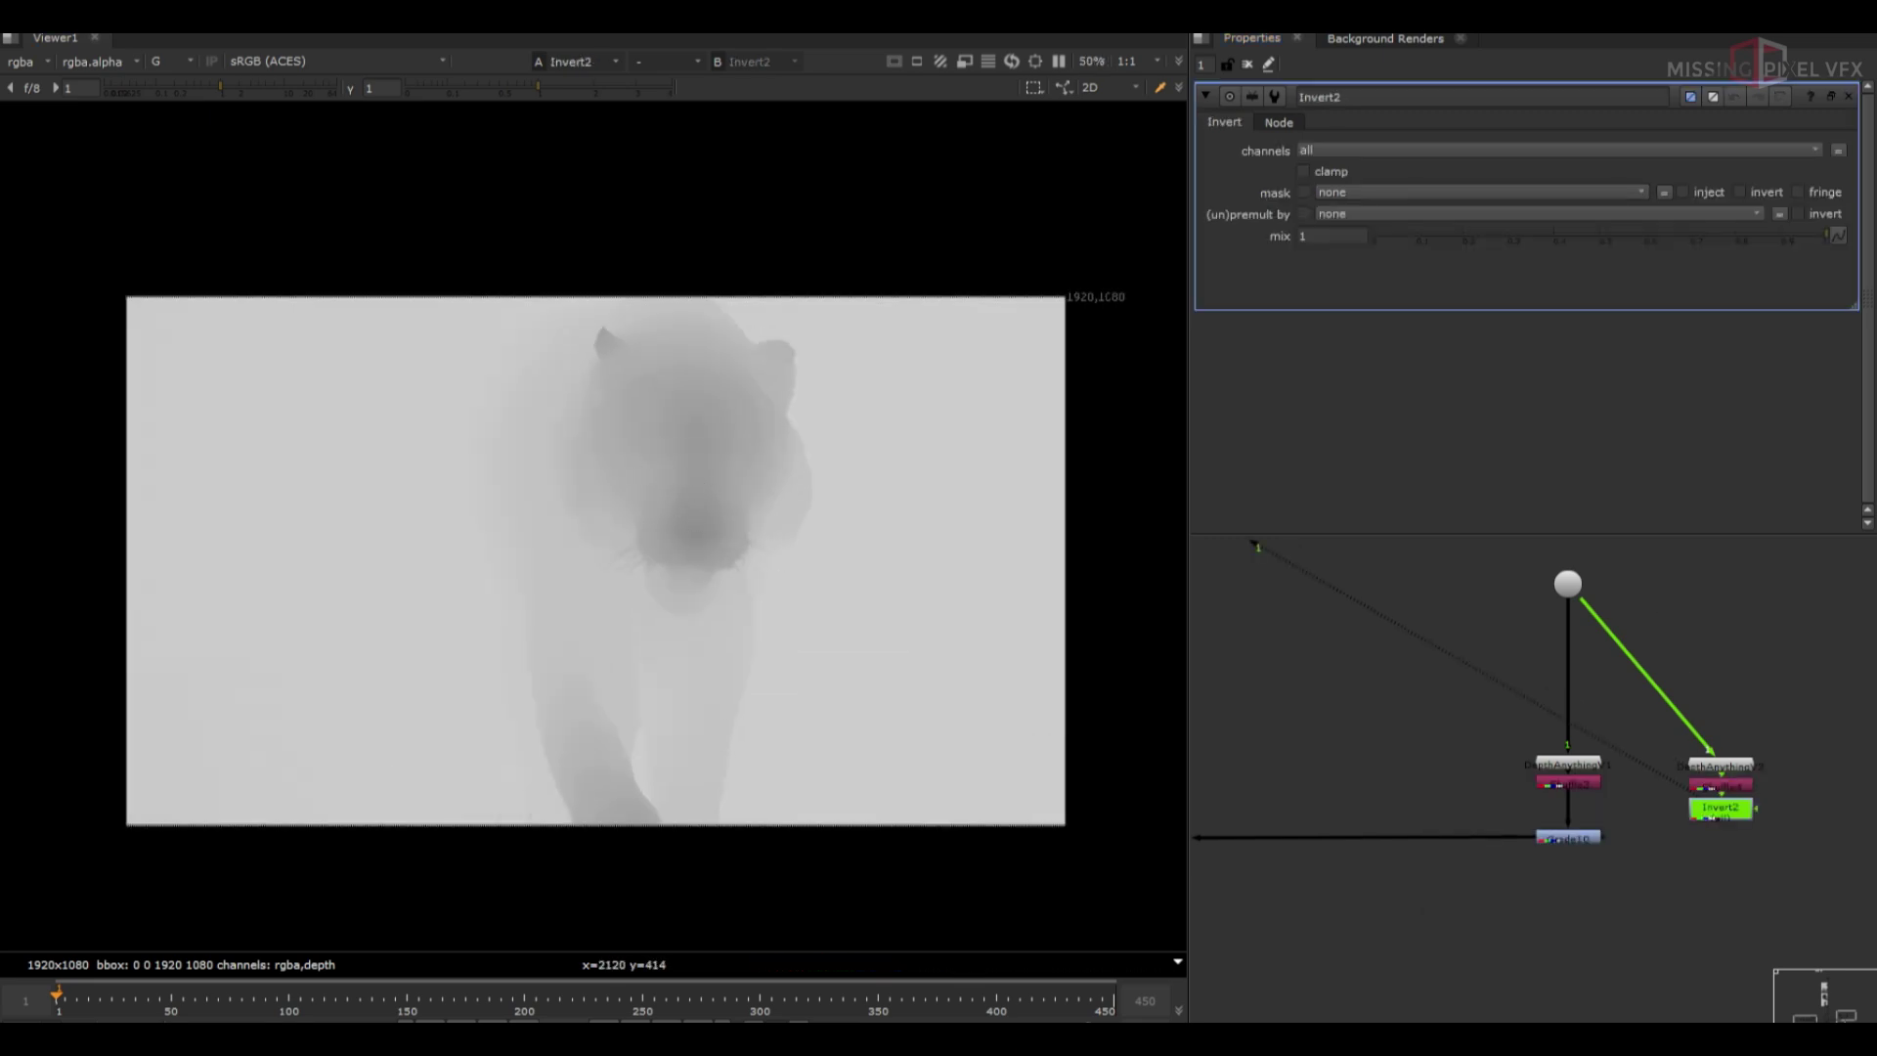
pyautogui.press('g')
pyautogui.moveTo(1386, 174); pyautogui.dragTo(1687, 171)
pyautogui.moveTo(1572, 194); pyautogui.dragTo(1624, 193)
pyautogui.moveTo(1572, 301); pyautogui.dragTo(1499, 298)
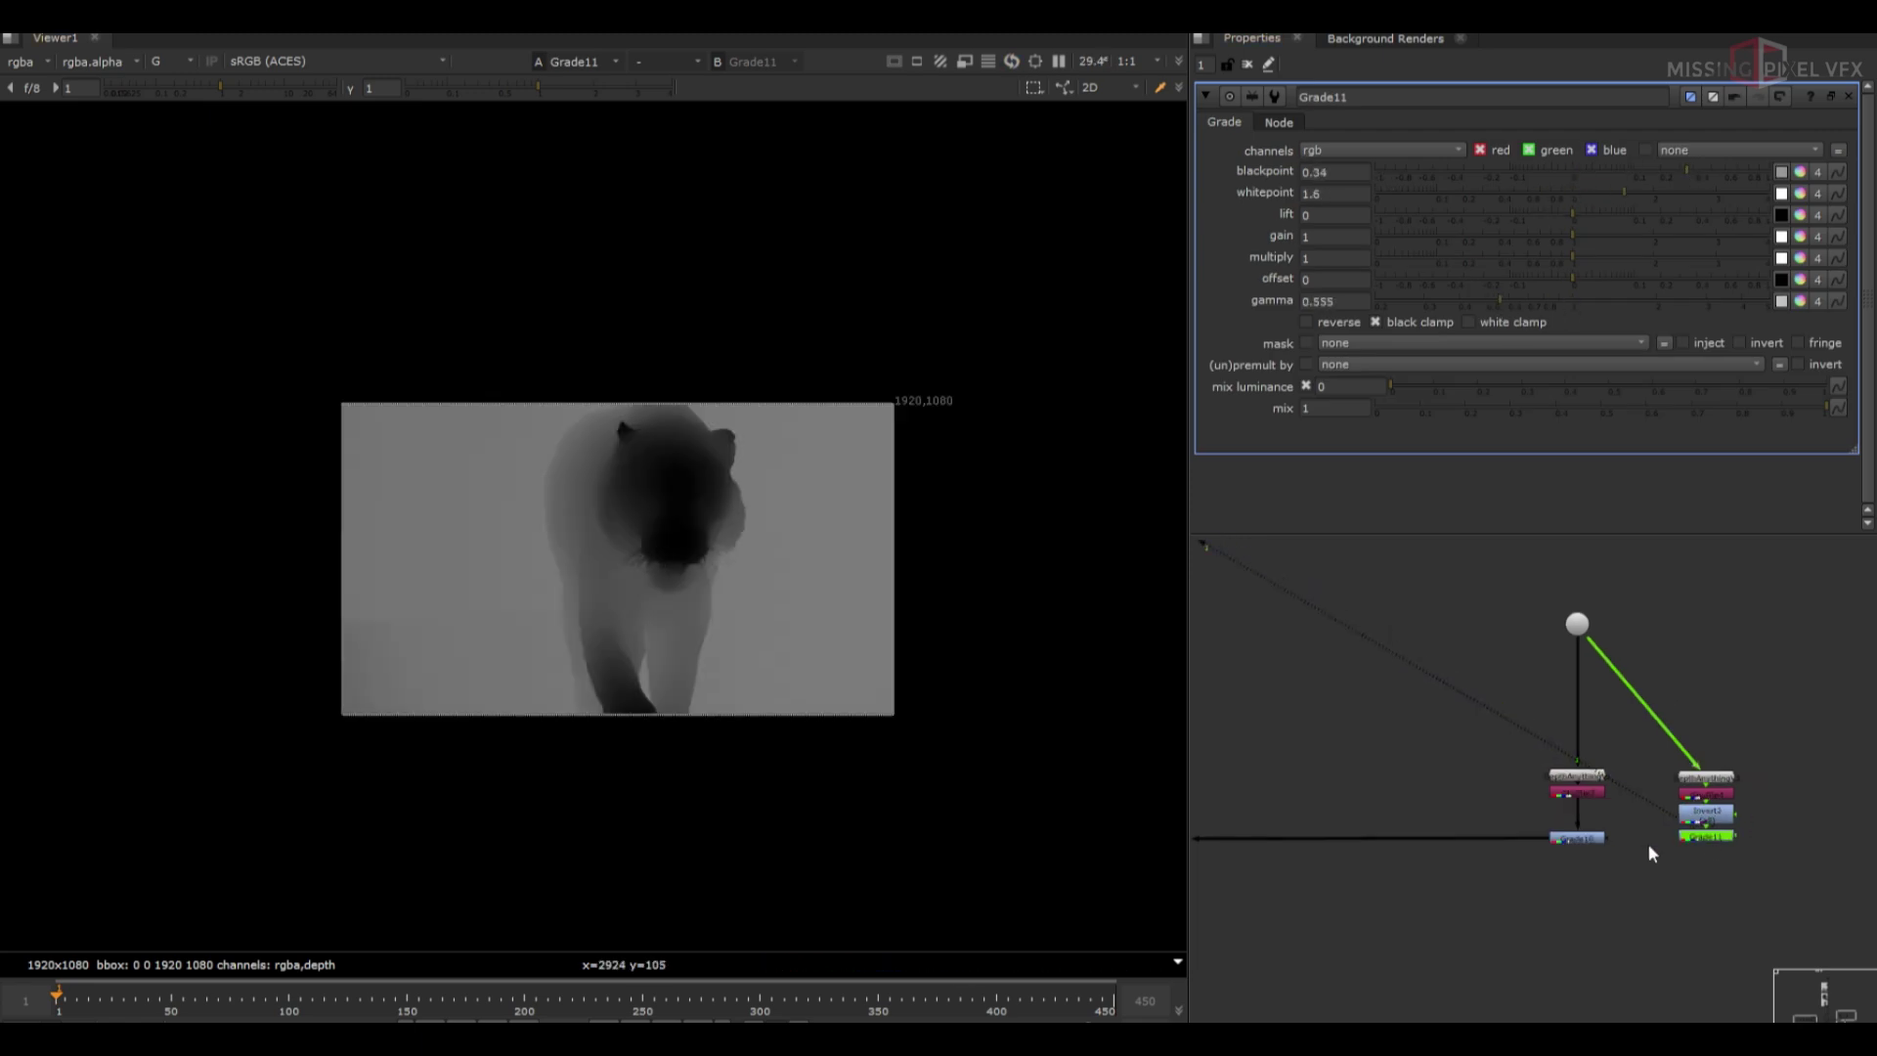
# Paste a copy of Grade10 below Grade11 with whitepoint 0.35 and gamma 0.86, and check its alpha
pyautogui.scroll(3, 1500, 866)
pyautogui.click(1634, 810)
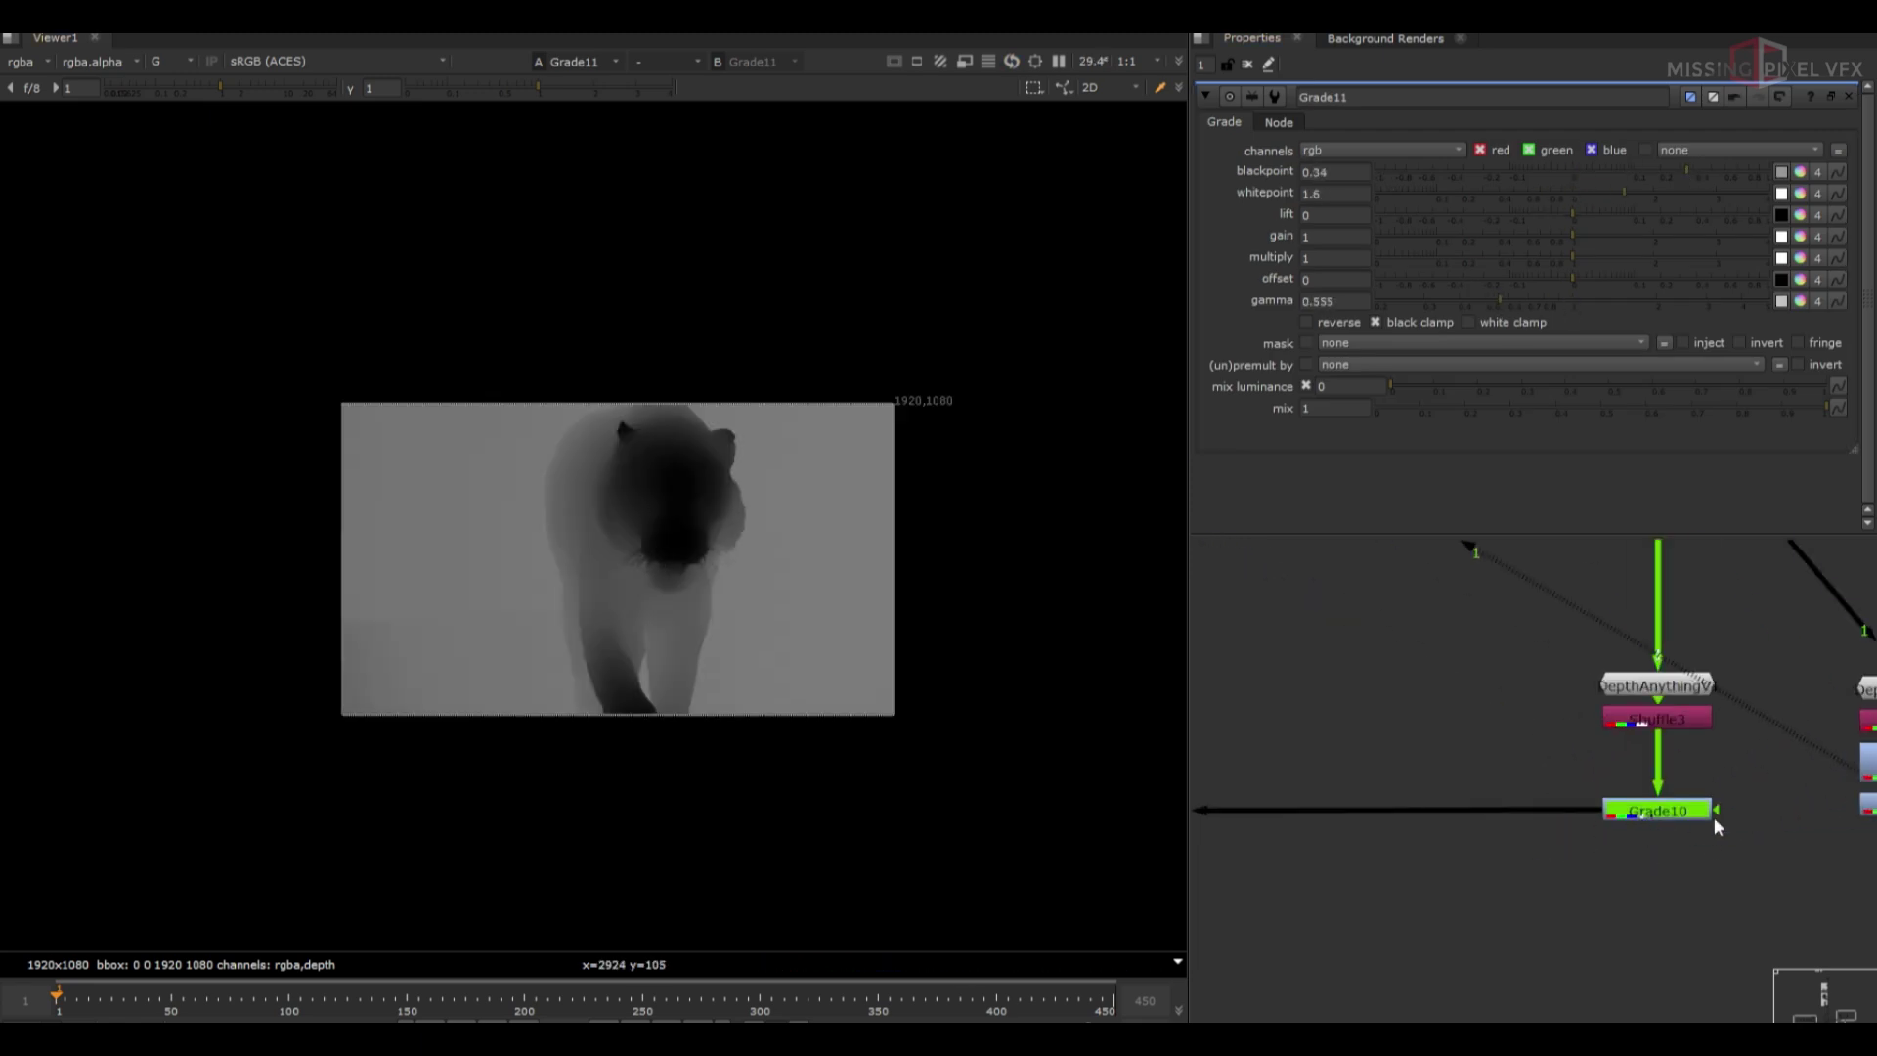
pyautogui.moveTo(1712, 819); pyautogui.dragTo(1384, 749, button='middle')
pyautogui.click(1570, 733)
pyautogui.hotkey('ctrl', 'v')
pyautogui.moveTo(1589, 774); pyautogui.dragTo(1602, 932)
pyautogui.doubleClick(1601, 931)
pyautogui.press('a')
pyautogui.press('a')
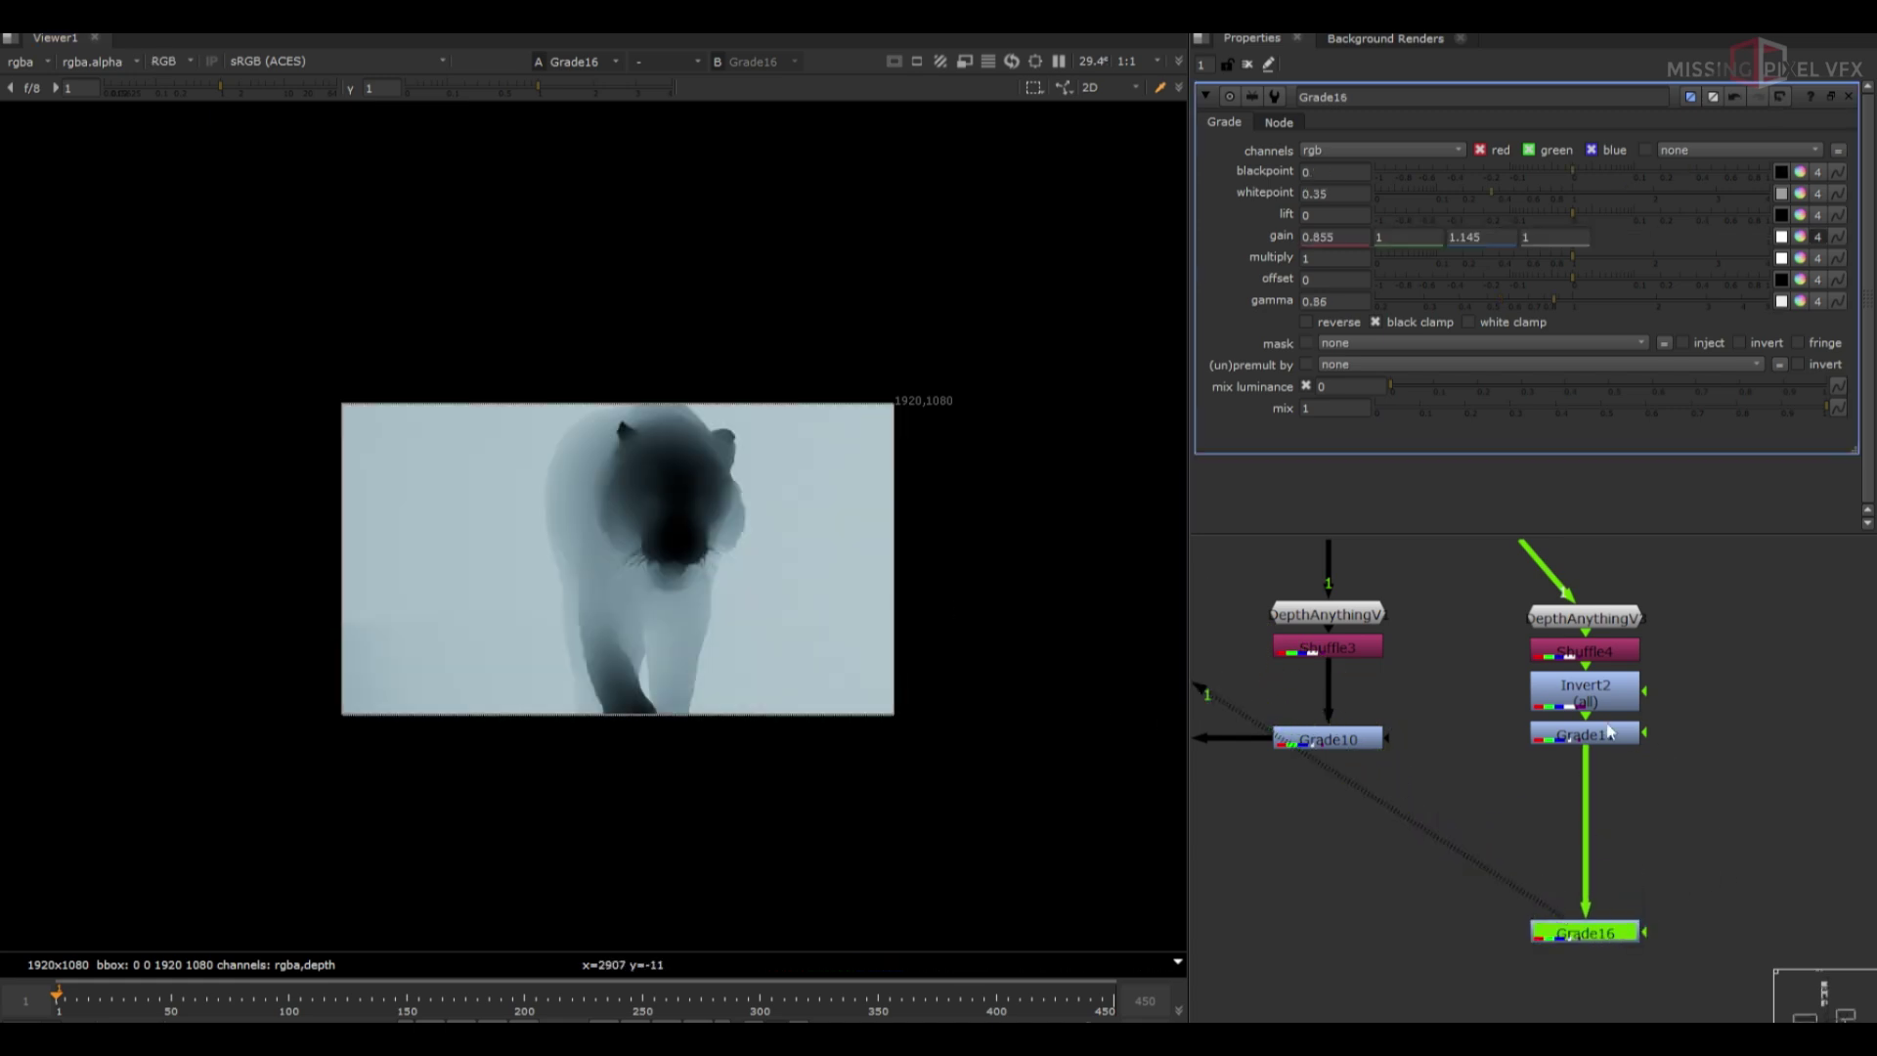
# Add a Blur of size 100 after Grade16 and view the softened depth haze
pyautogui.scroll(-3, 1614, 880)
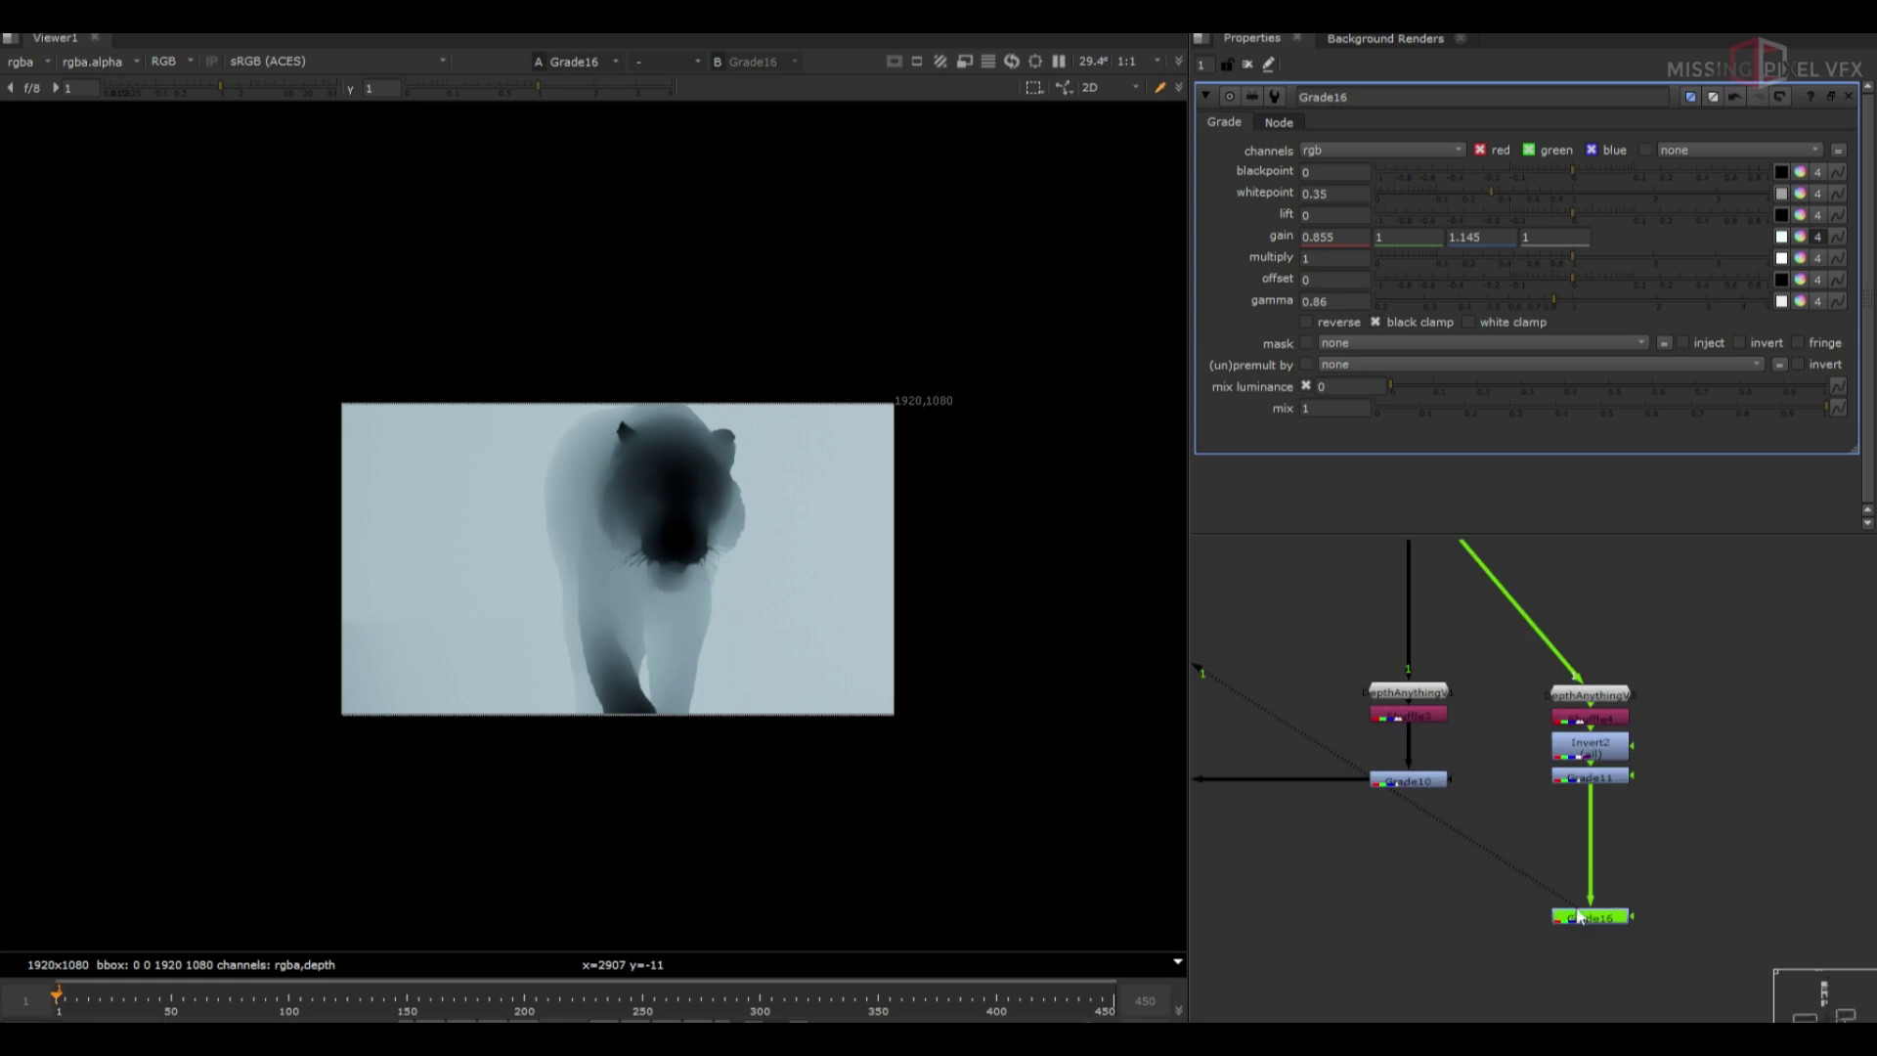
pyautogui.press('b')
pyautogui.scroll(4, 1600, 909)
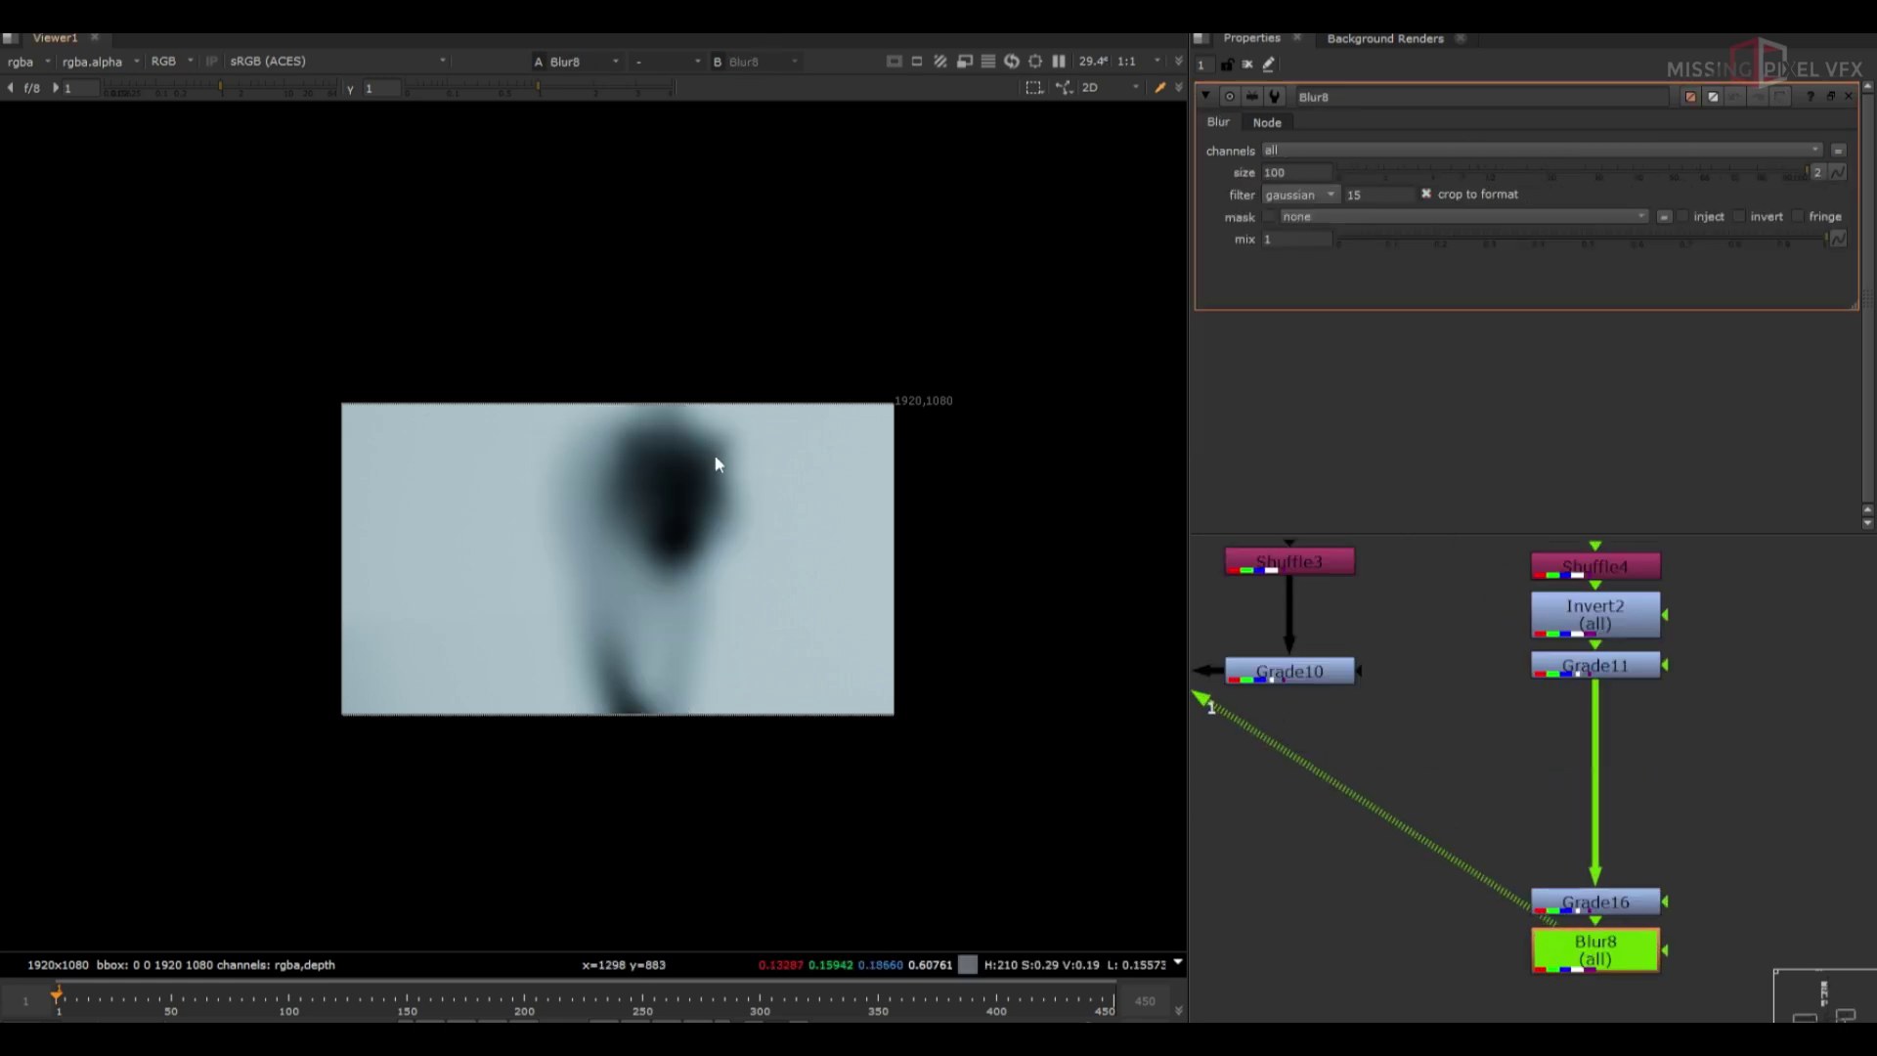
# Add a Merge below Merge16, connecting the size 100 Blur as input A and Merge16 as input B
pyautogui.scroll(-3, 1732, 846)
pyautogui.press('m')
pyautogui.moveTo(1731, 889); pyautogui.dragTo(1408, 891)
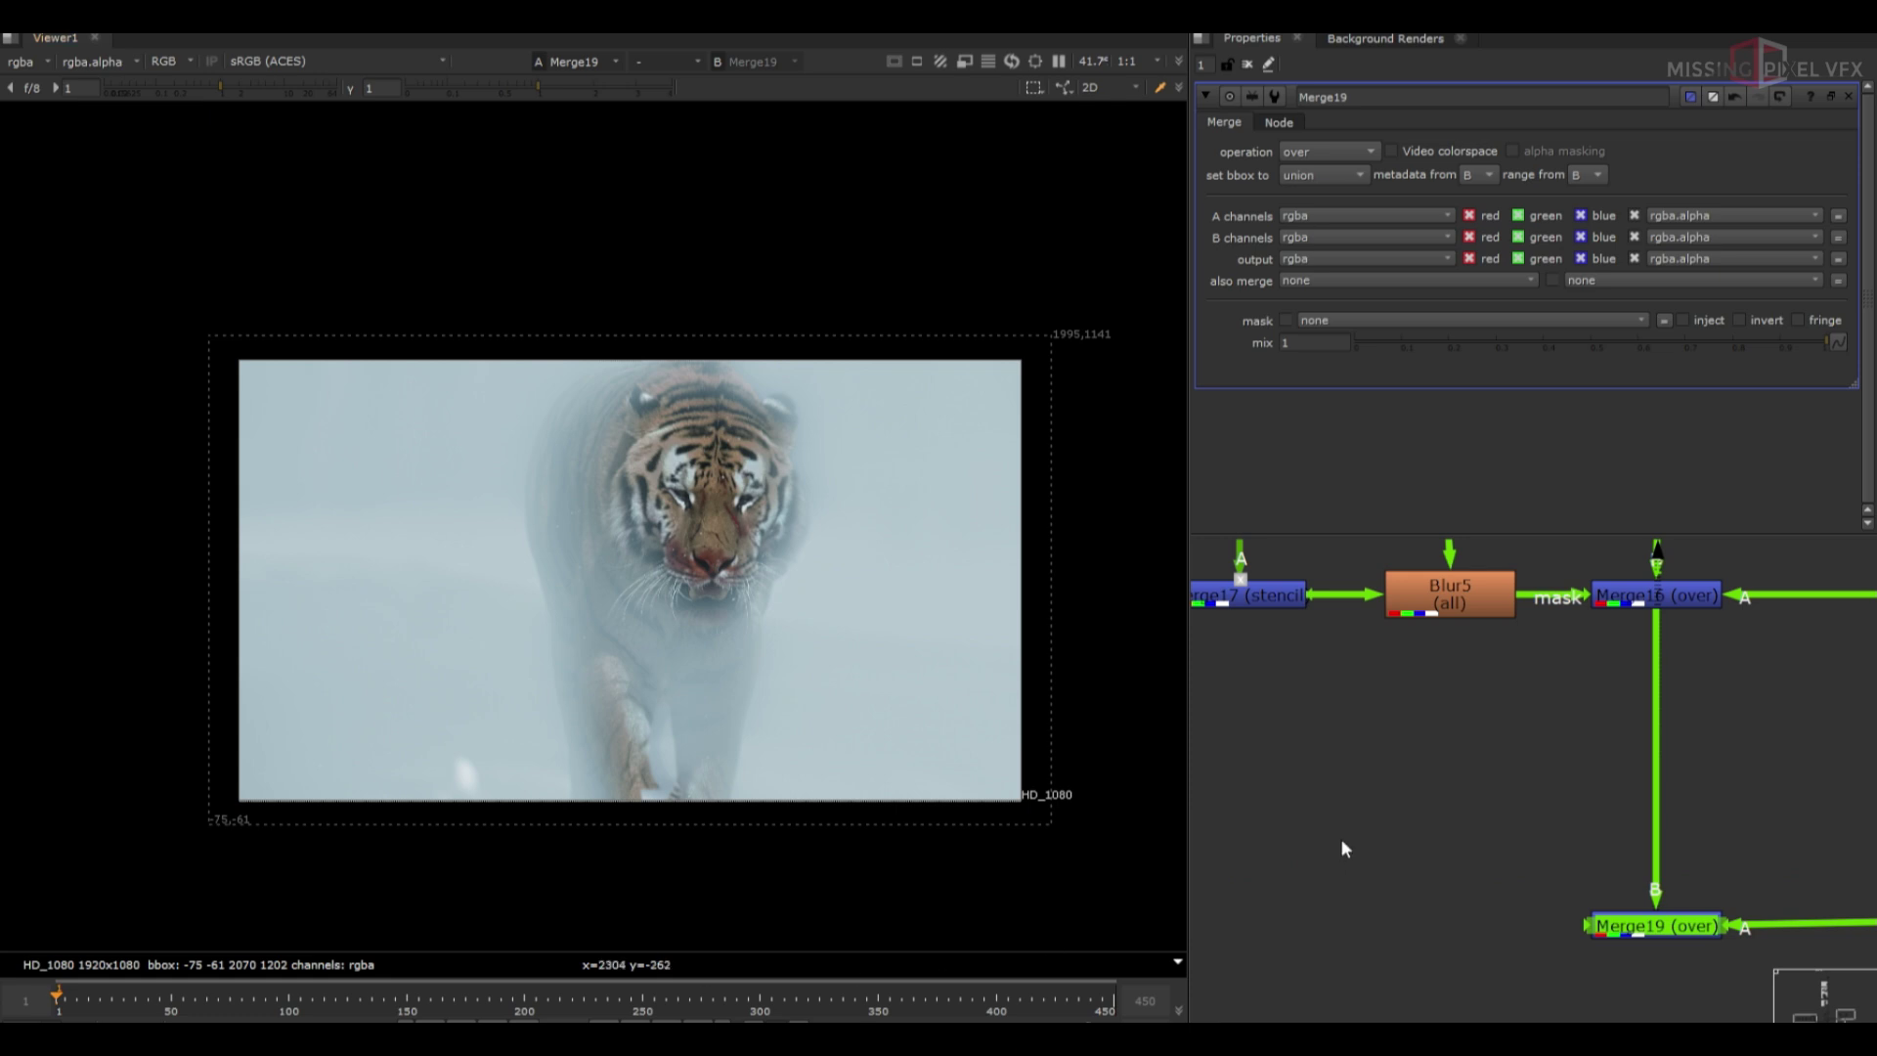
pyautogui.moveTo(1575, 862); pyautogui.dragTo(1375, 880, button='middle')
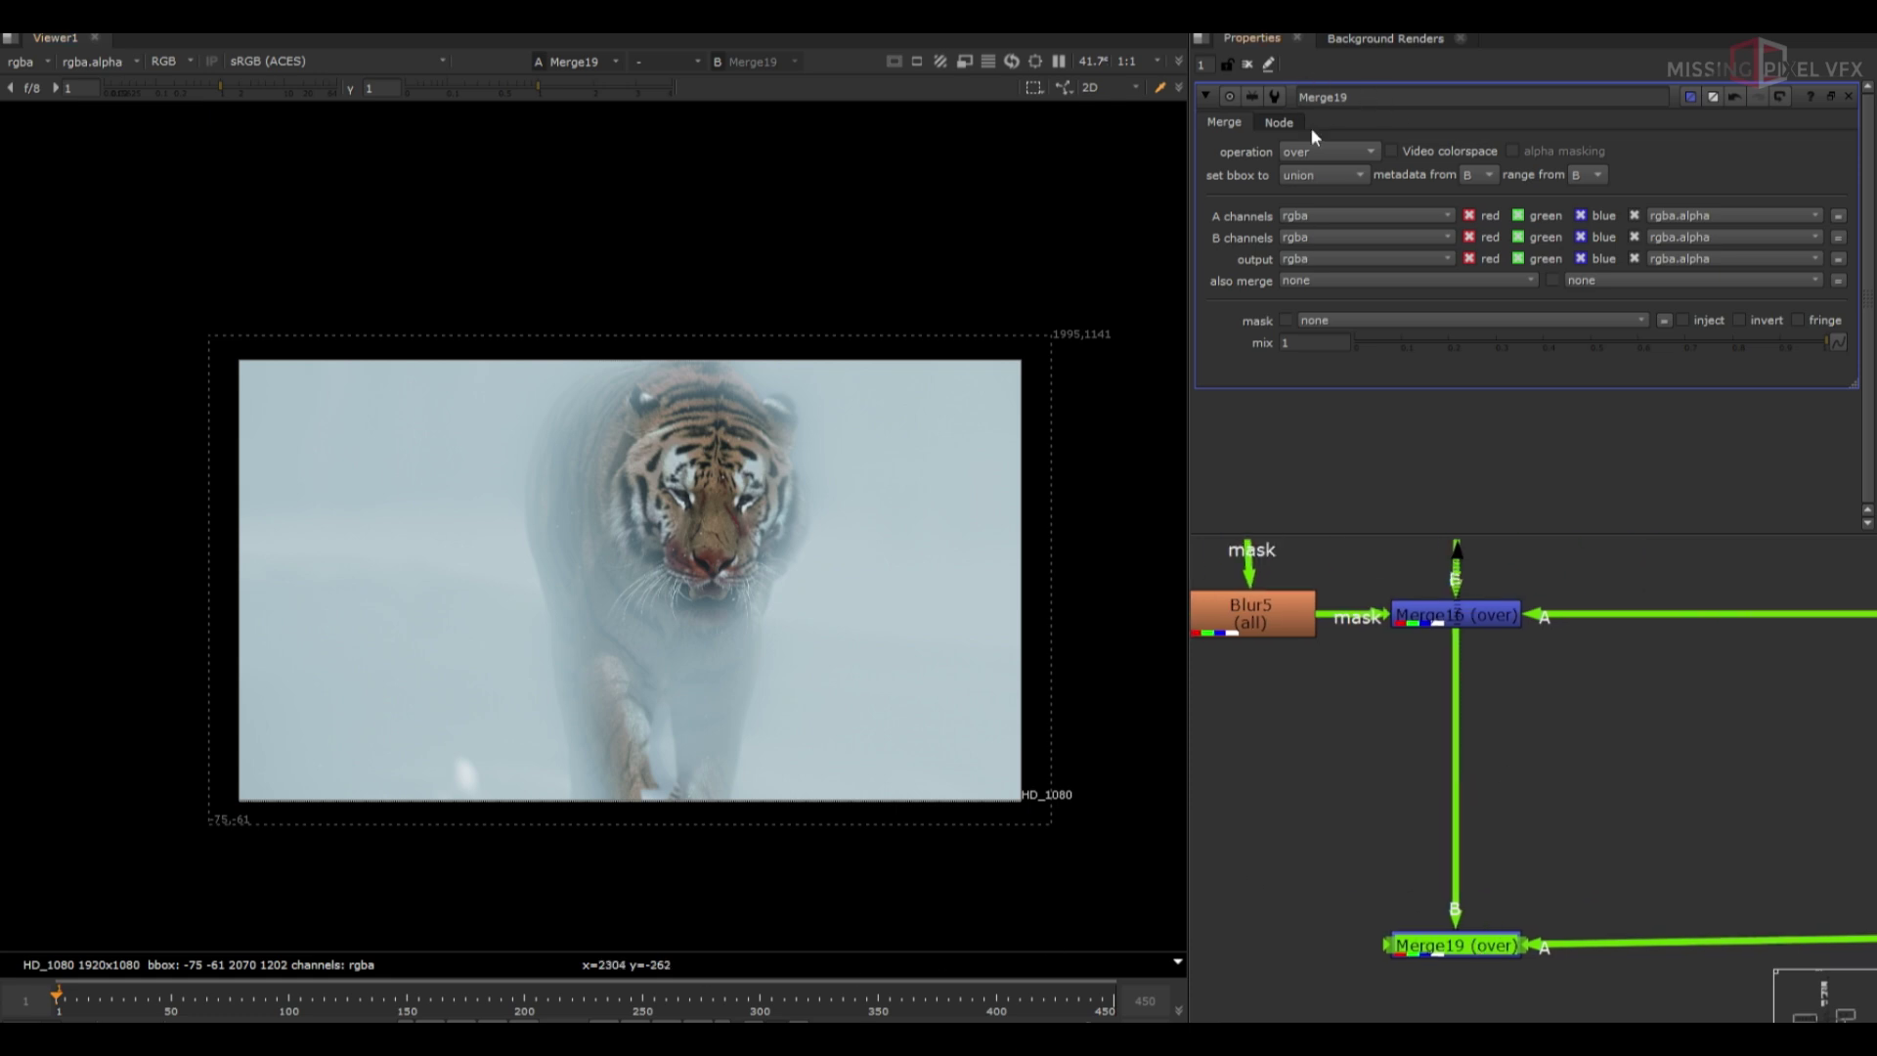
# Set Merge19's operation to average and adjust its mix value
pyautogui.click(1326, 151)
pyautogui.click(1340, 35)
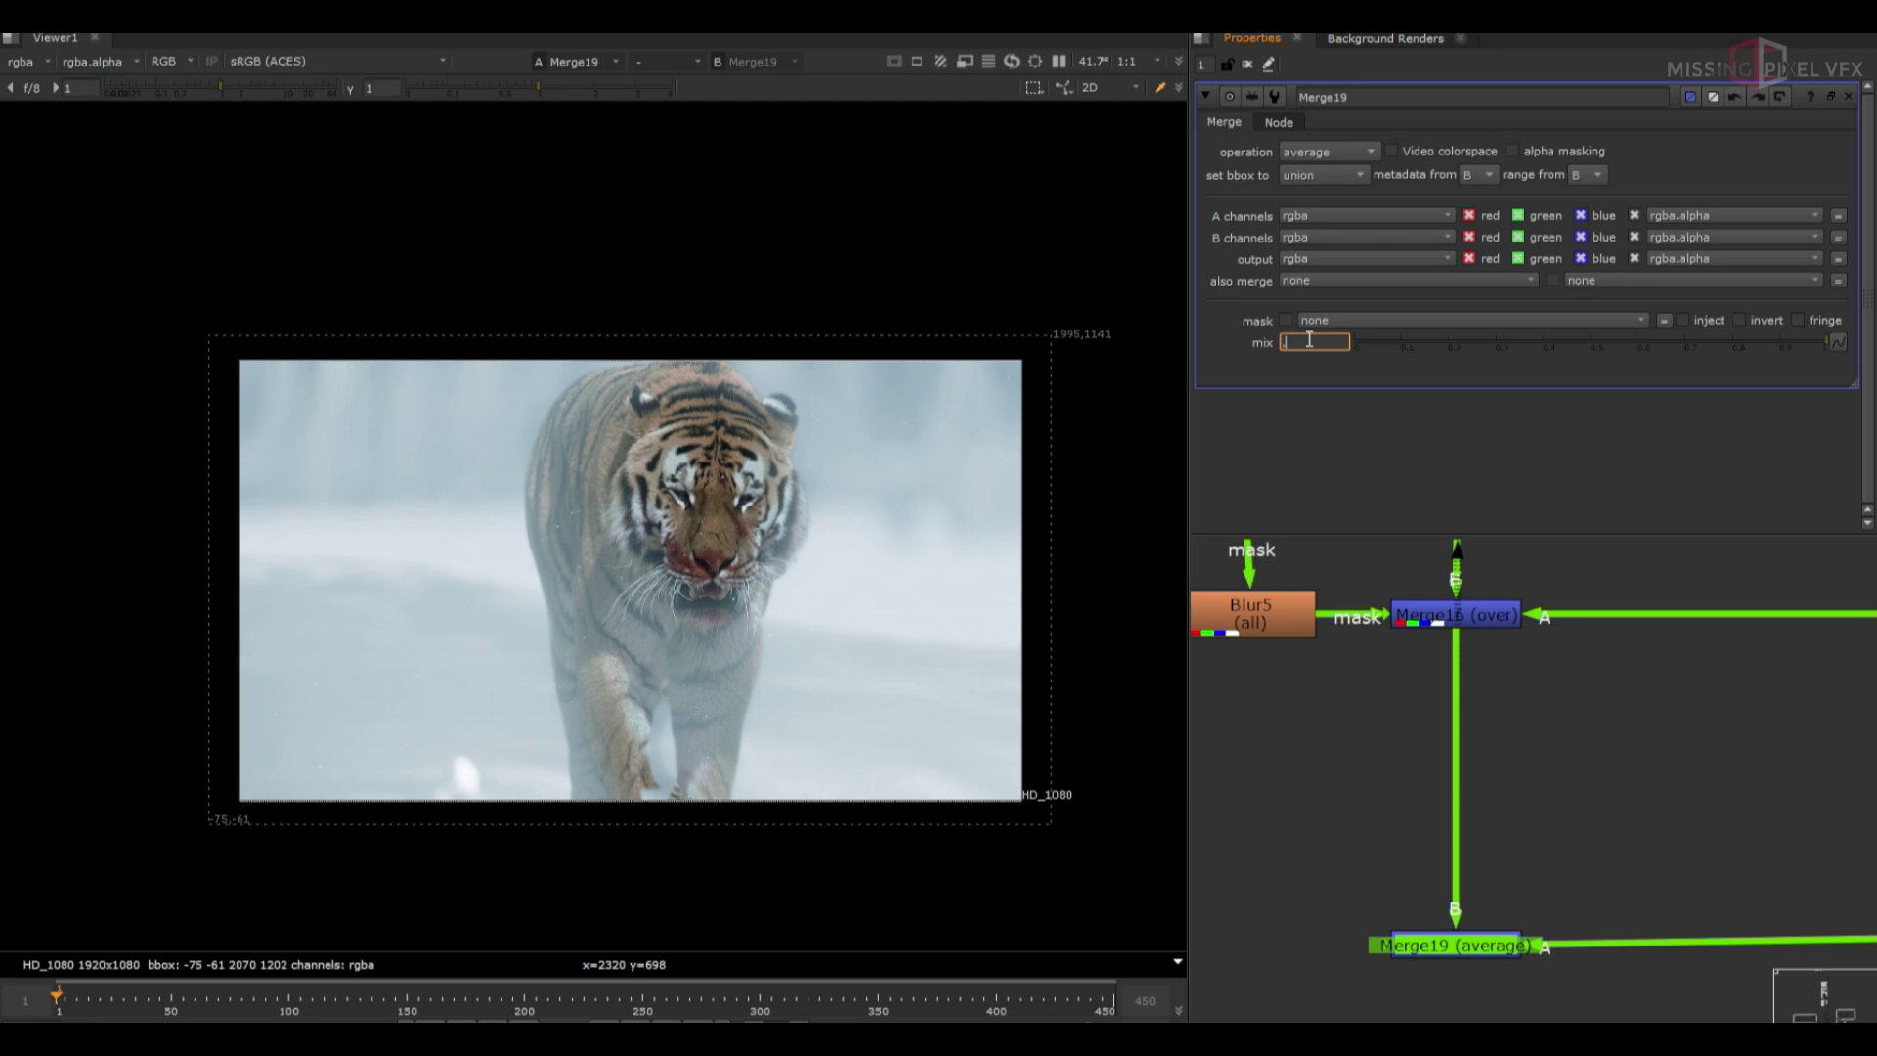
pyautogui.press('Return')
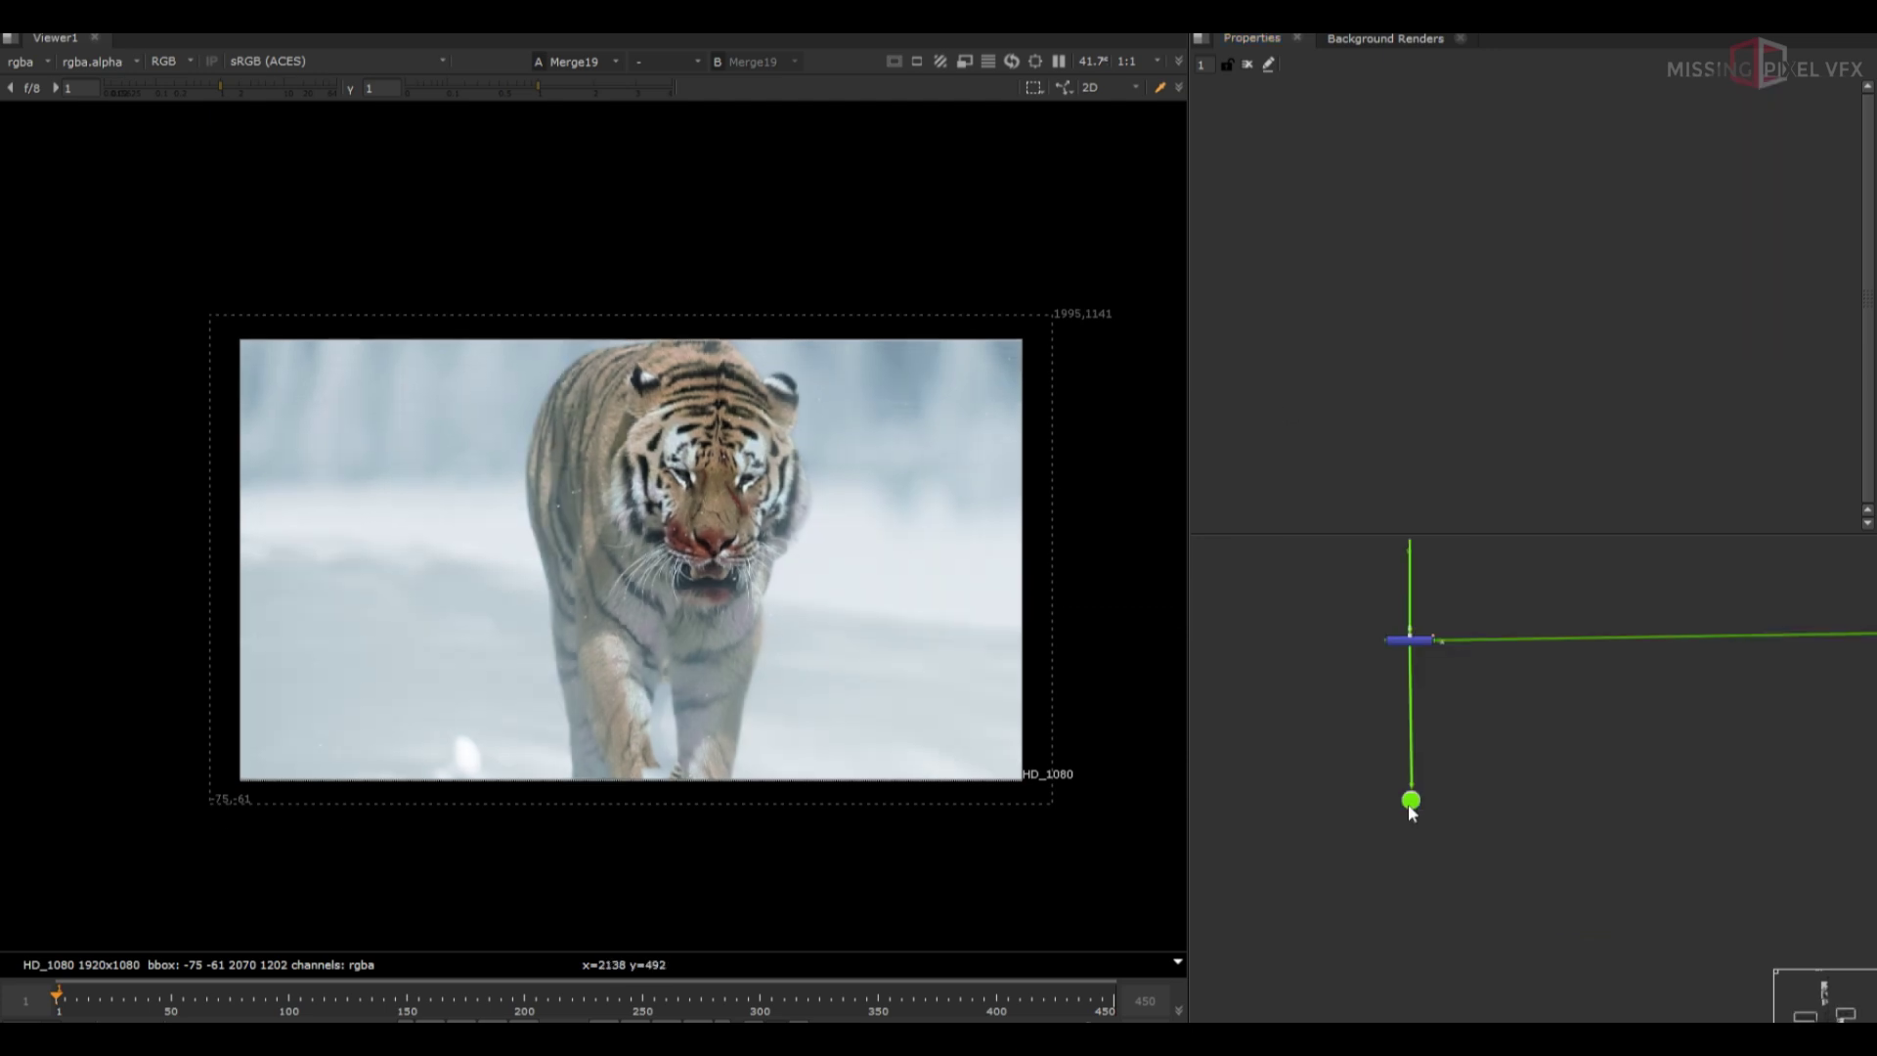
# Branch a Blur node off the Dot below Merge19, with a second Dot as the corner of the connection
pyautogui.press('b')
pyautogui.moveTo(1494, 817); pyautogui.dragTo(1409, 806)
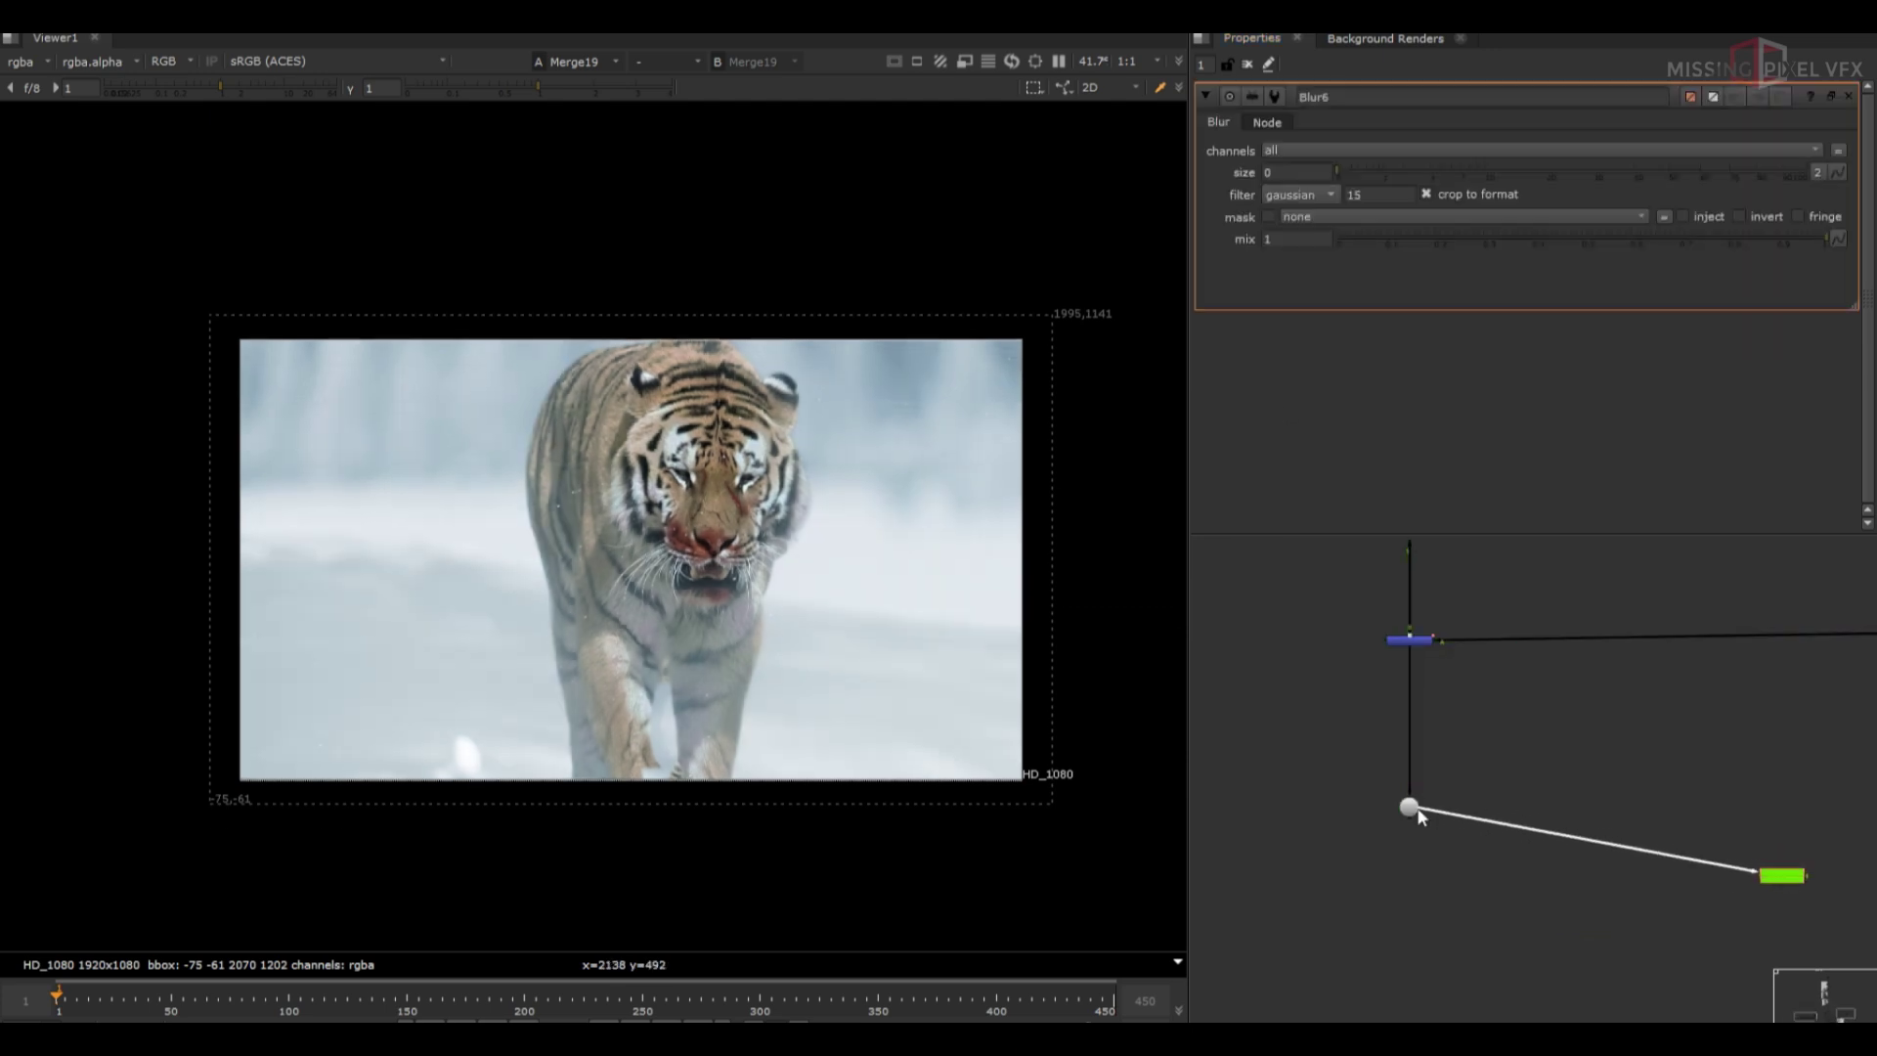
pyautogui.keyDown('ctrl'); pyautogui.moveTo(1586, 859); pyautogui.dragTo(1781, 806); pyautogui.keyUp('ctrl')
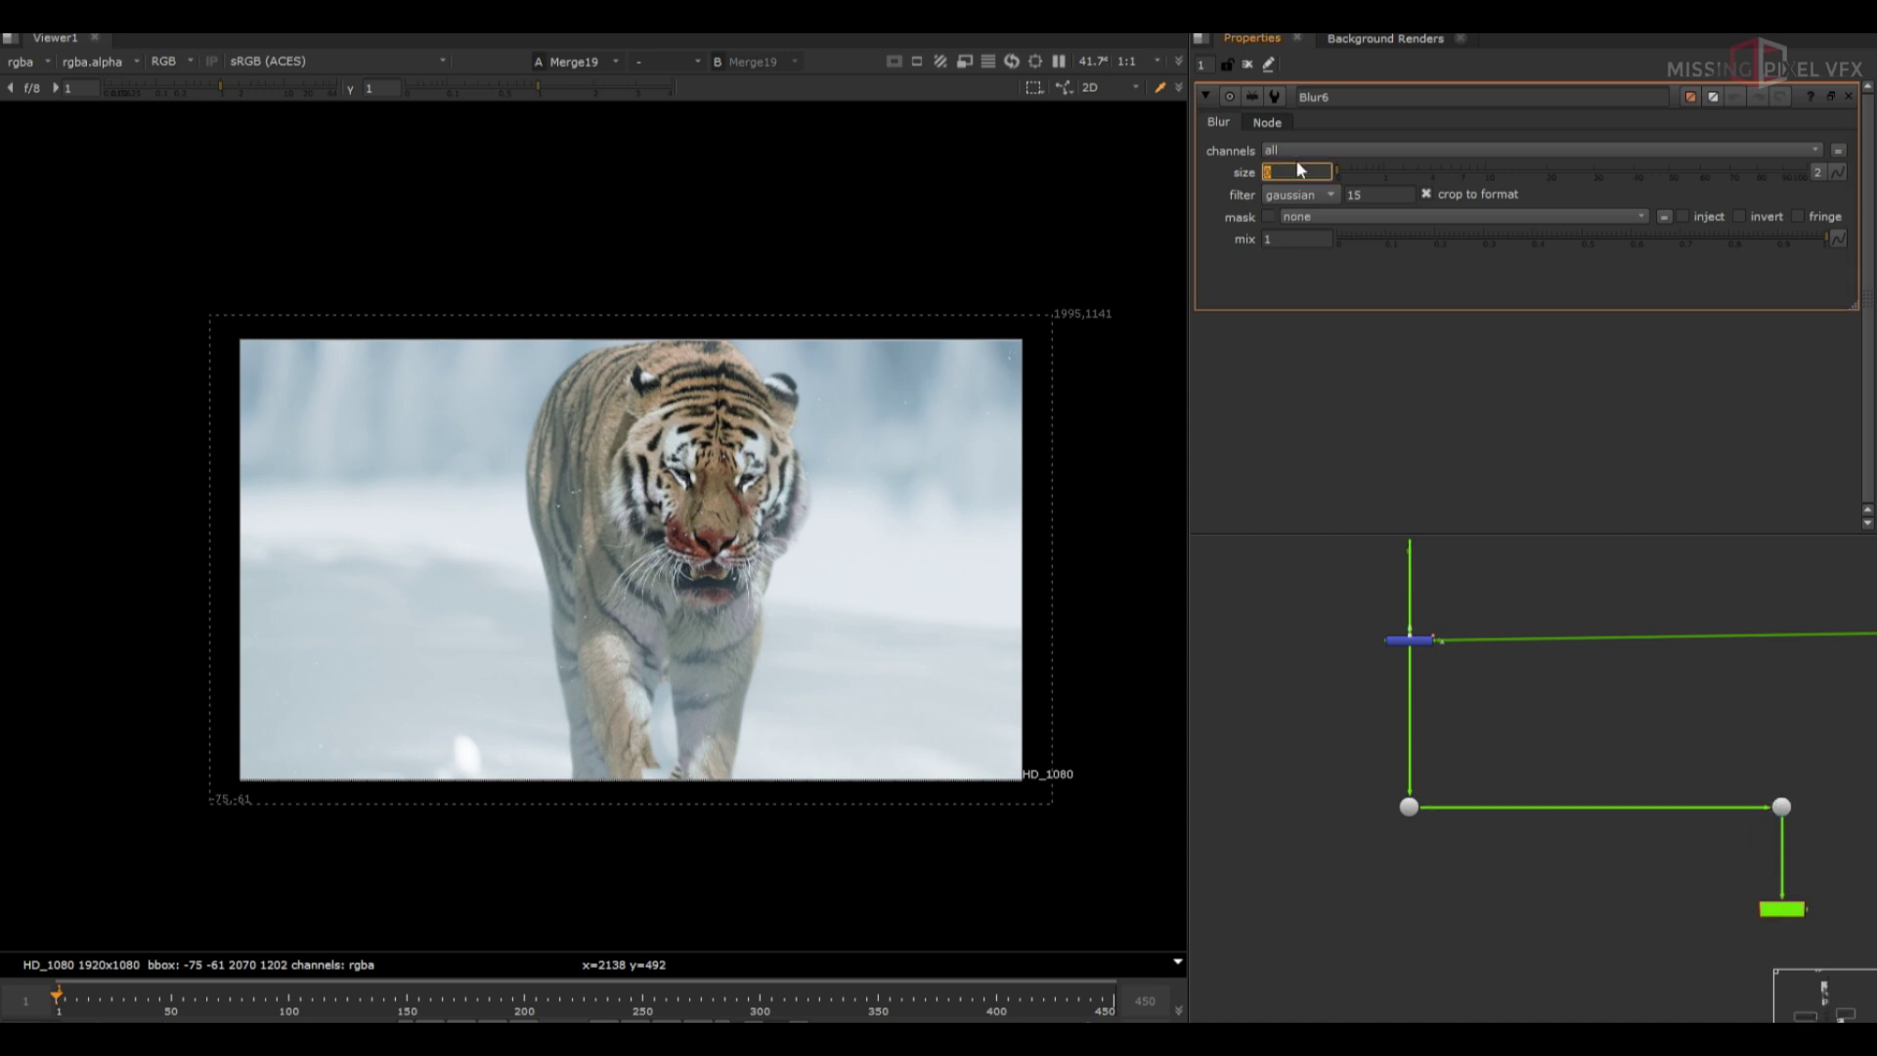
# Add a Merge below the Dot under Merge19, connecting the Dot as input B and the new Blur as input A
pyautogui.click(1423, 905)
pyautogui.press('m')
pyautogui.moveTo(1424, 888); pyautogui.dragTo(1409, 807)
pyautogui.moveTo(1452, 905); pyautogui.dragTo(1778, 909)
pyautogui.moveTo(1423, 905); pyautogui.dragTo(1407, 917)
# View Merge21, set its operation to average and its mix to 0.115
pyautogui.press('1')
pyautogui.click(1308, 154)
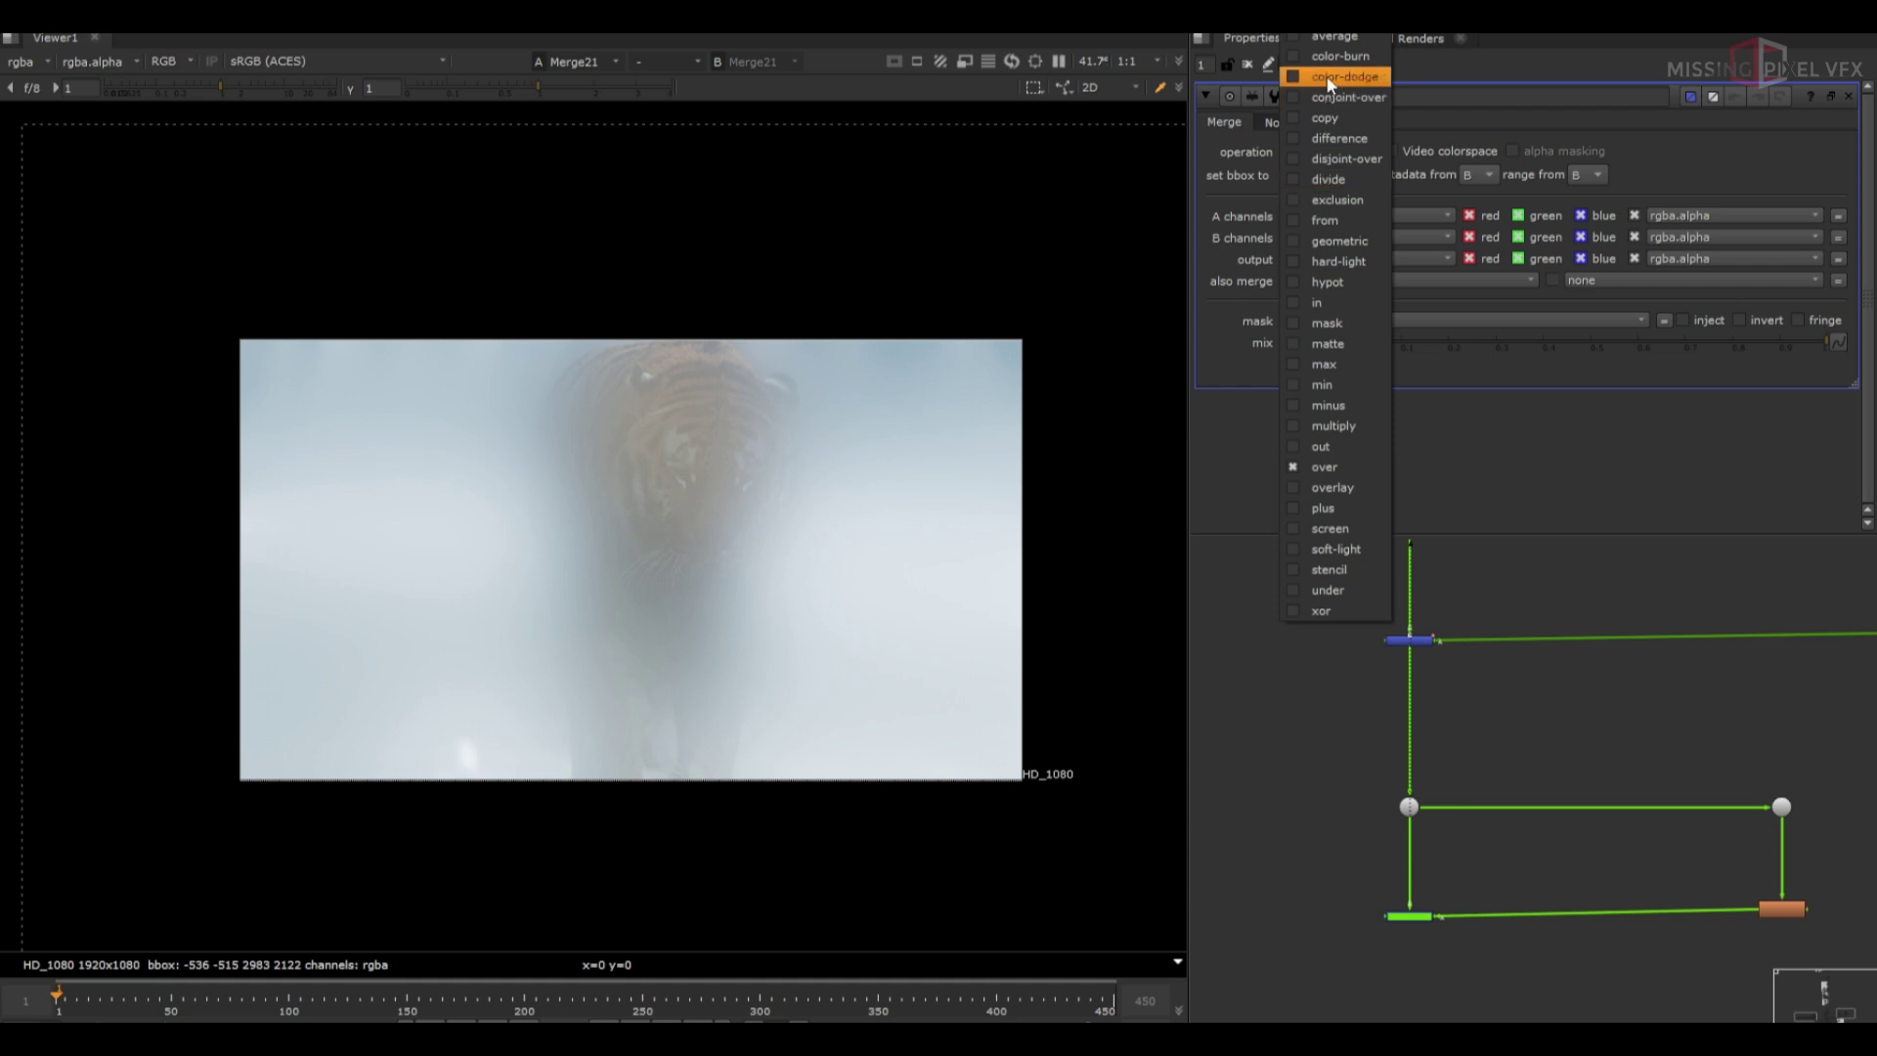
pyautogui.click(1333, 48)
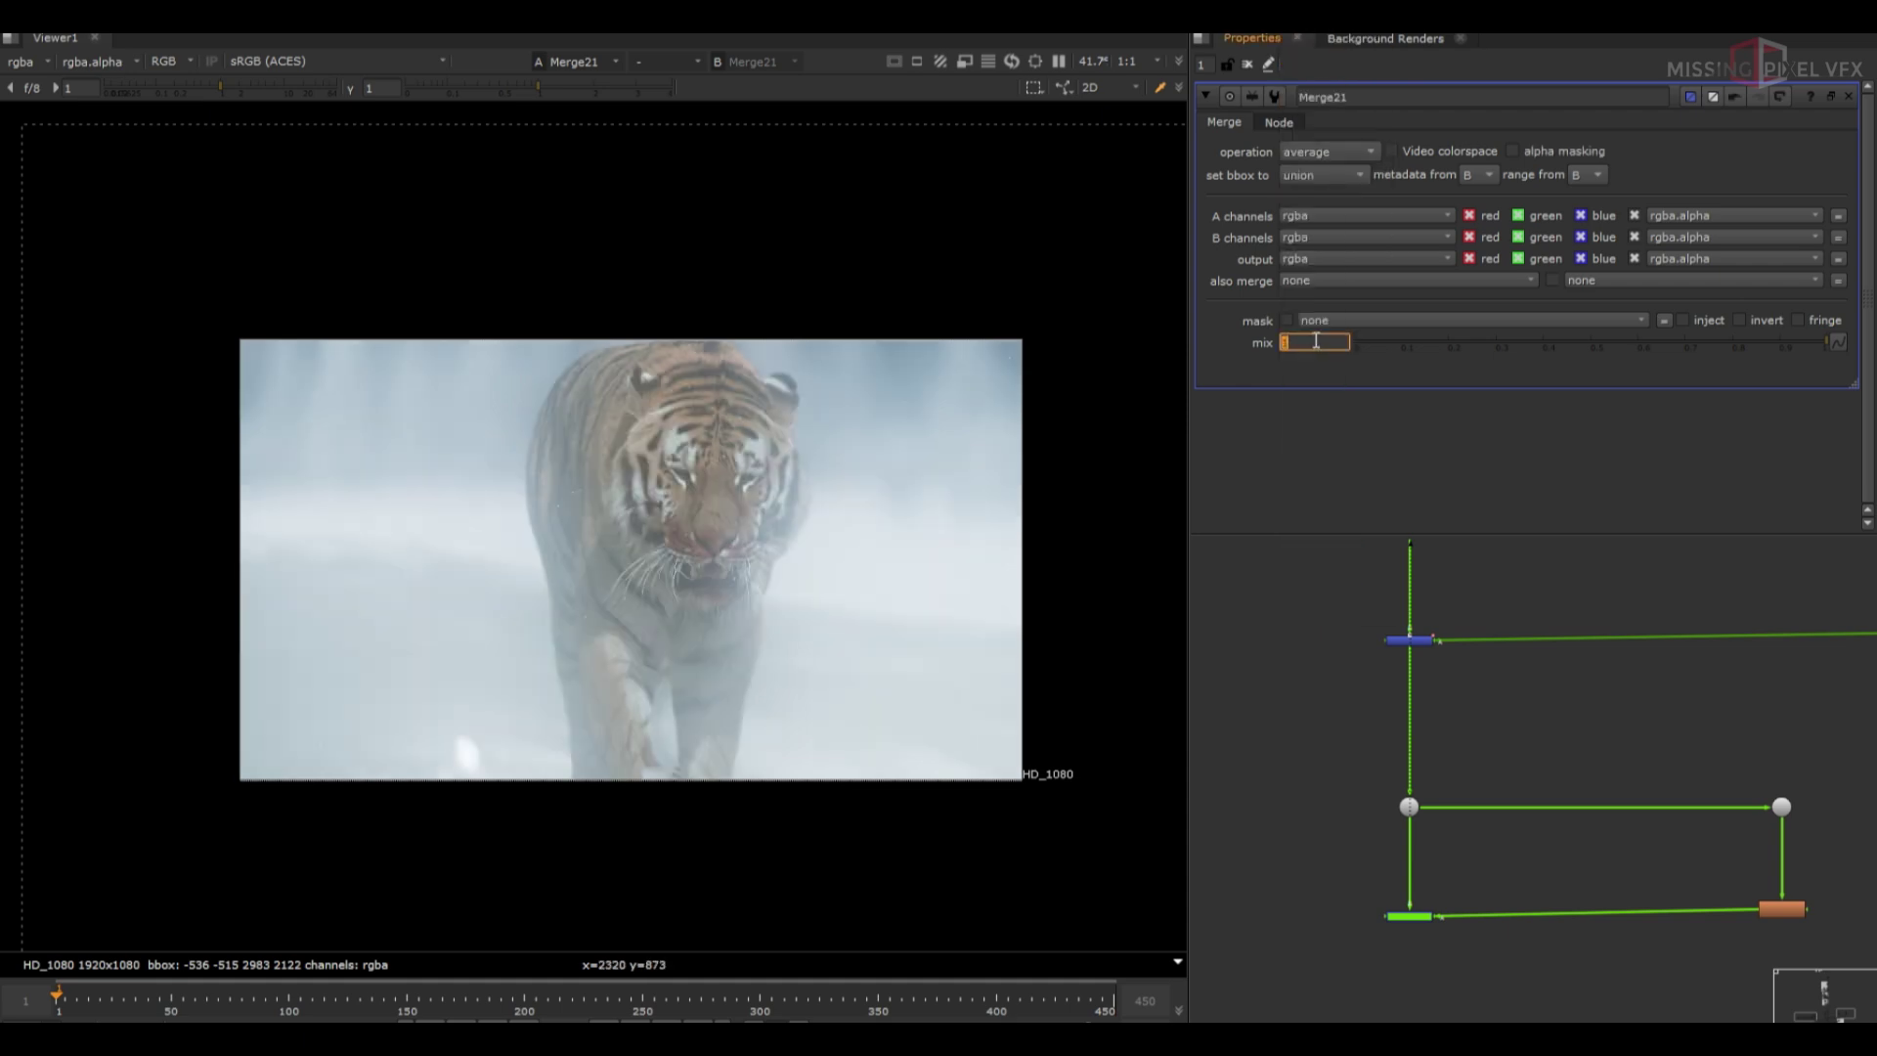
pyautogui.write('0.115')
pyautogui.press('Return')
# Toggle the selected haze nodes off and on to compare the composite with and without them
pyautogui.moveTo(1417, 917); pyautogui.dragTo(1415, 911)
pyautogui.press('d')
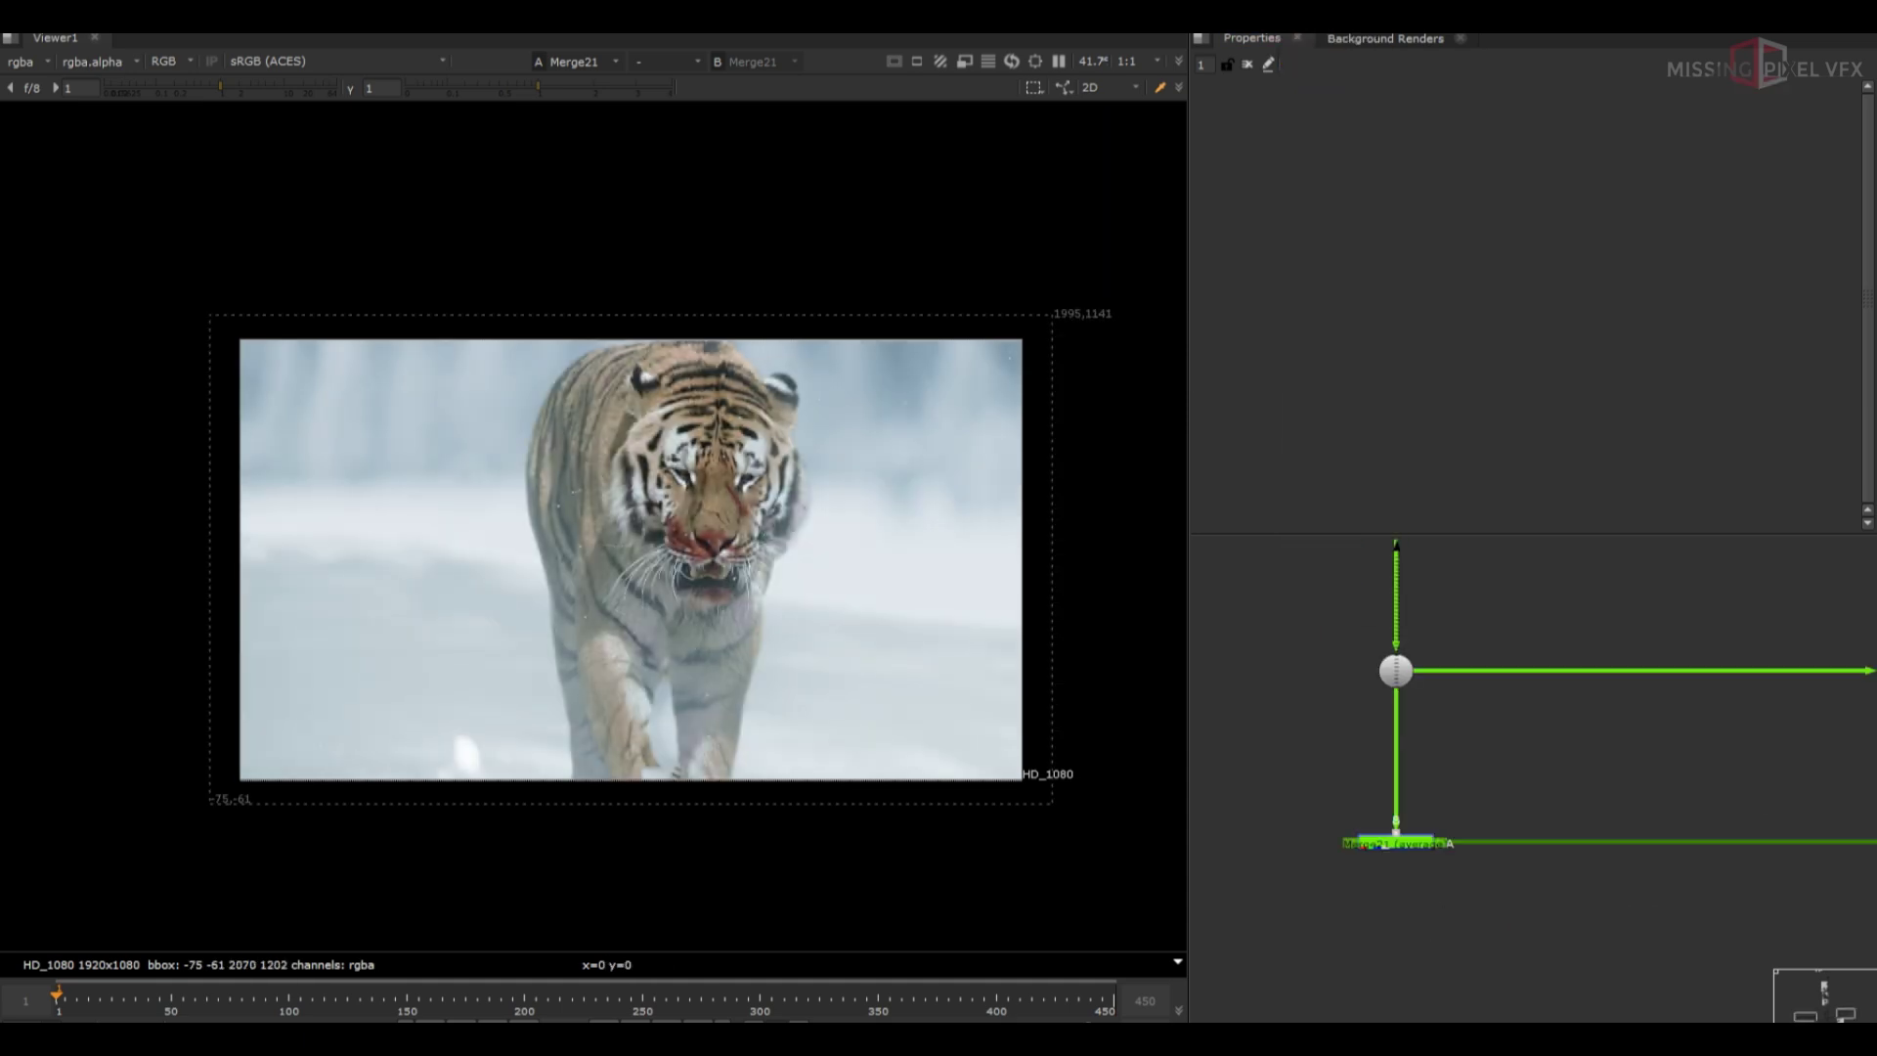
pyautogui.scroll(-8, 1349, 806)
pyautogui.moveTo(1376, 751); pyautogui.dragTo(1453, 821, button='middle')
pyautogui.moveTo(1509, 718); pyautogui.dragTo(1422, 736)
pyautogui.press('1')
pyautogui.press('d')
pyautogui.press('d')
pyautogui.scroll(-2, 1456, 845)
pyautogui.scroll(2, 1398, 960)
# View Read13's tiger render against the haze composite and examine the background around the animal
pyautogui.press('2')
pyautogui.scroll(-4, 1658, 803)
pyautogui.moveTo(1656, 803); pyautogui.dragTo(1645, 971, button='middle')
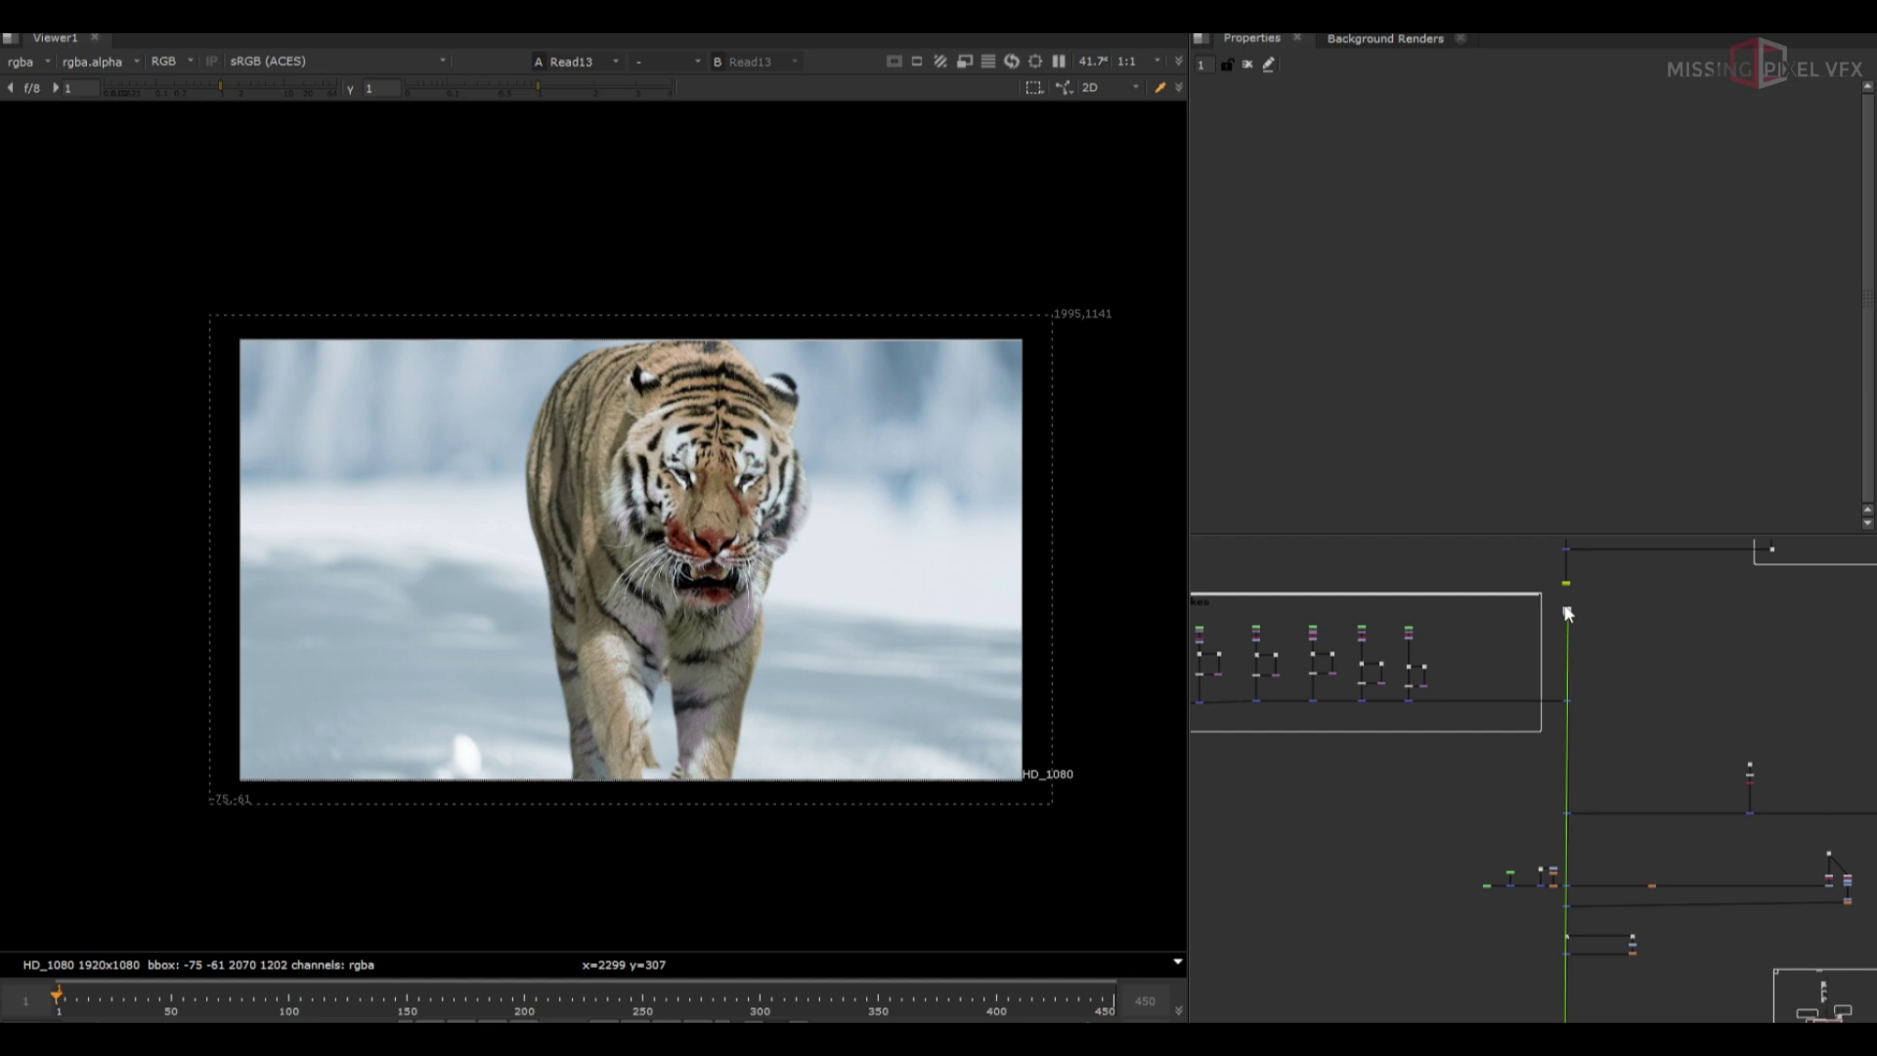
pyautogui.scroll(5, 1566, 621)
pyautogui.moveTo(1583, 841); pyautogui.dragTo(1441, 928)
pyautogui.press('1')
pyautogui.press('1')
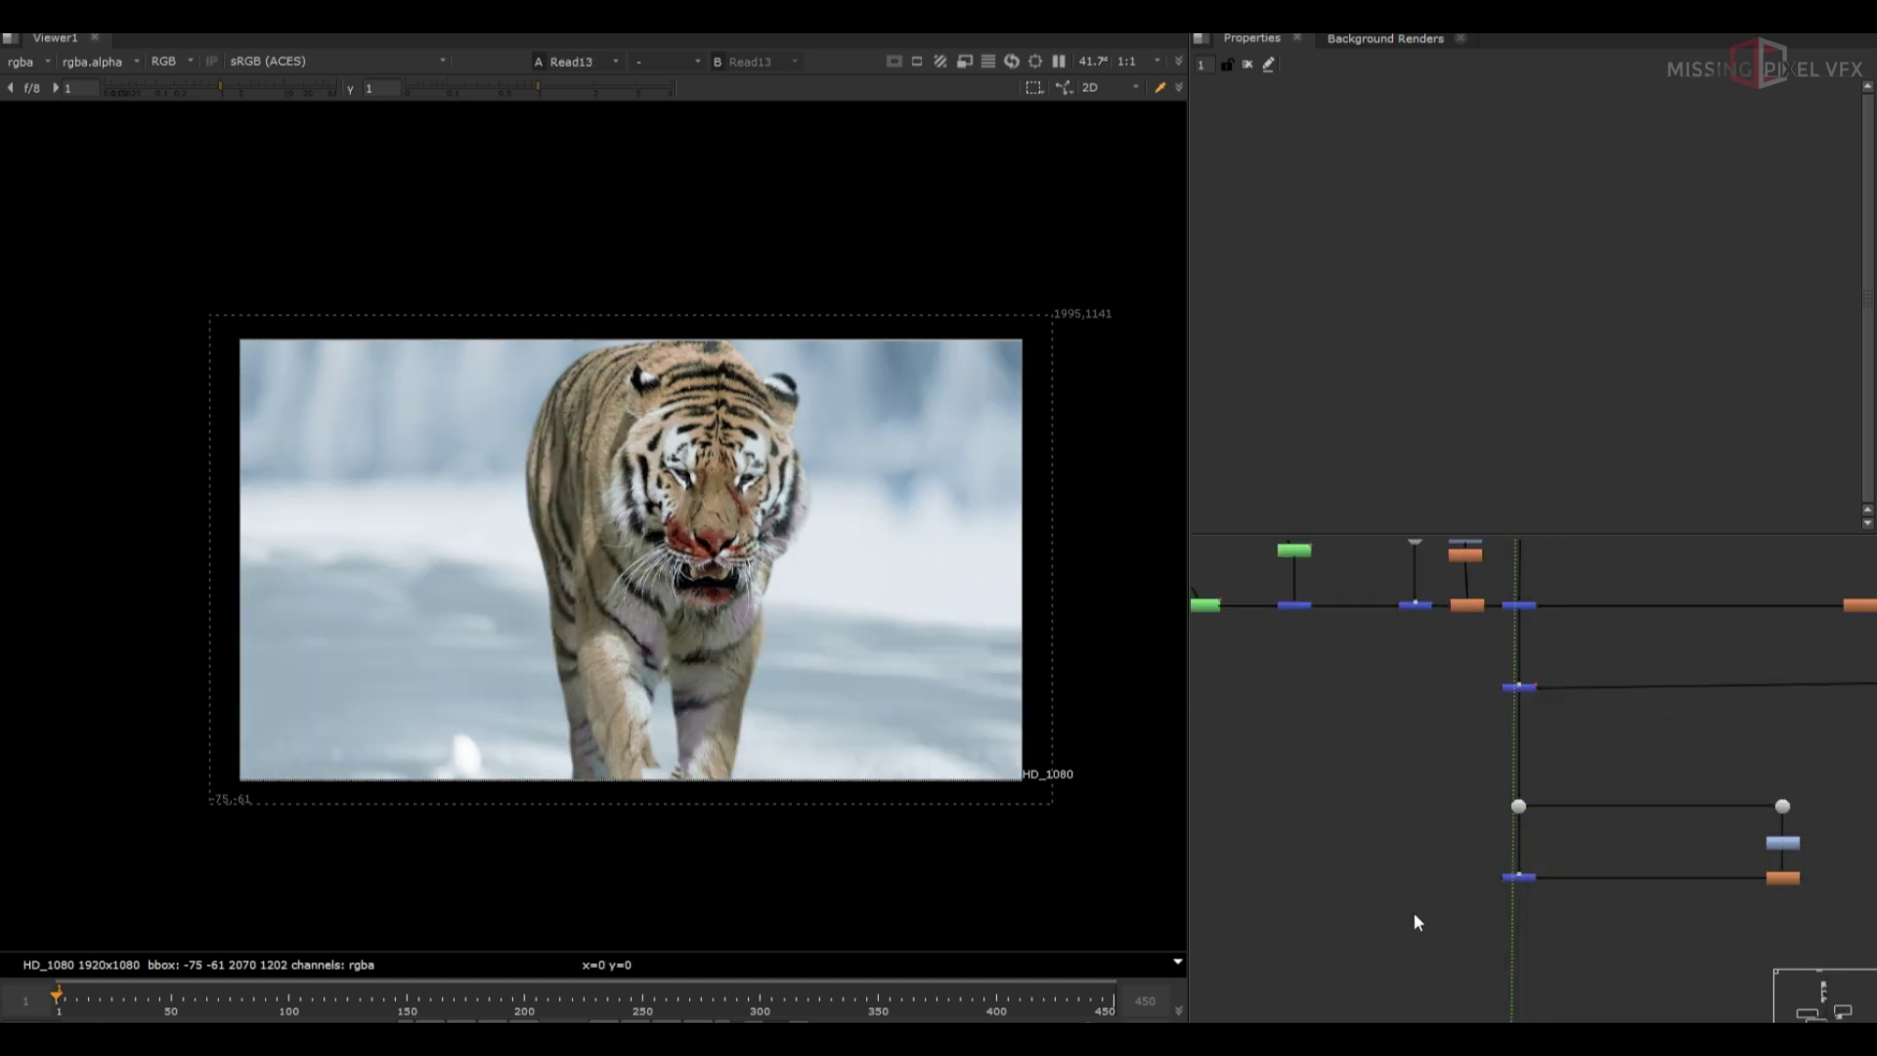
pyautogui.moveTo(892, 345); pyautogui.dragTo(583, 601)
pyautogui.moveTo(292, 314); pyautogui.dragTo(444, 336)
# View the snow particle footage in Read17 and play it back
pyautogui.scroll(-5, 1498, 698)
pyautogui.scroll(8, 1468, 748)
pyautogui.click(1466, 749)
pyautogui.press('1')
pyautogui.scroll(1, 1466, 748)
pyautogui.moveTo(1466, 749); pyautogui.dragTo(1498, 665, button='middle')
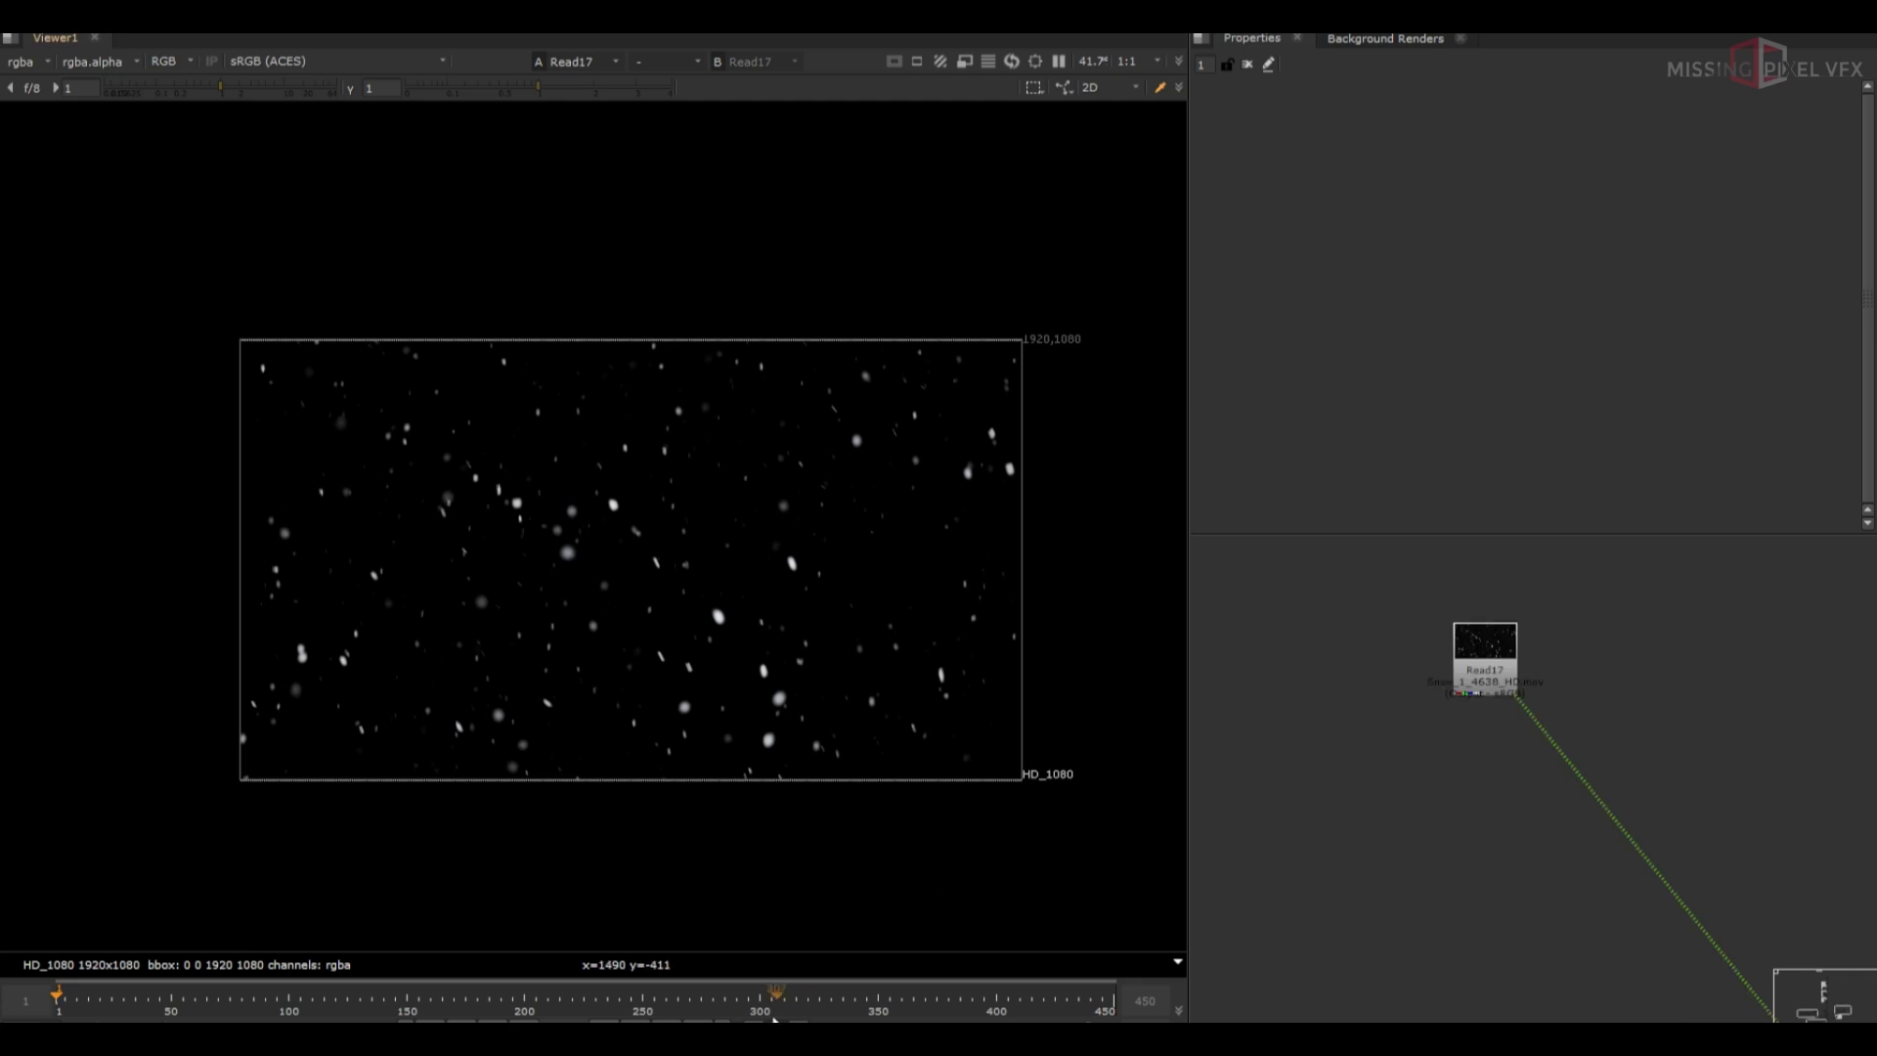
pyautogui.press('l')
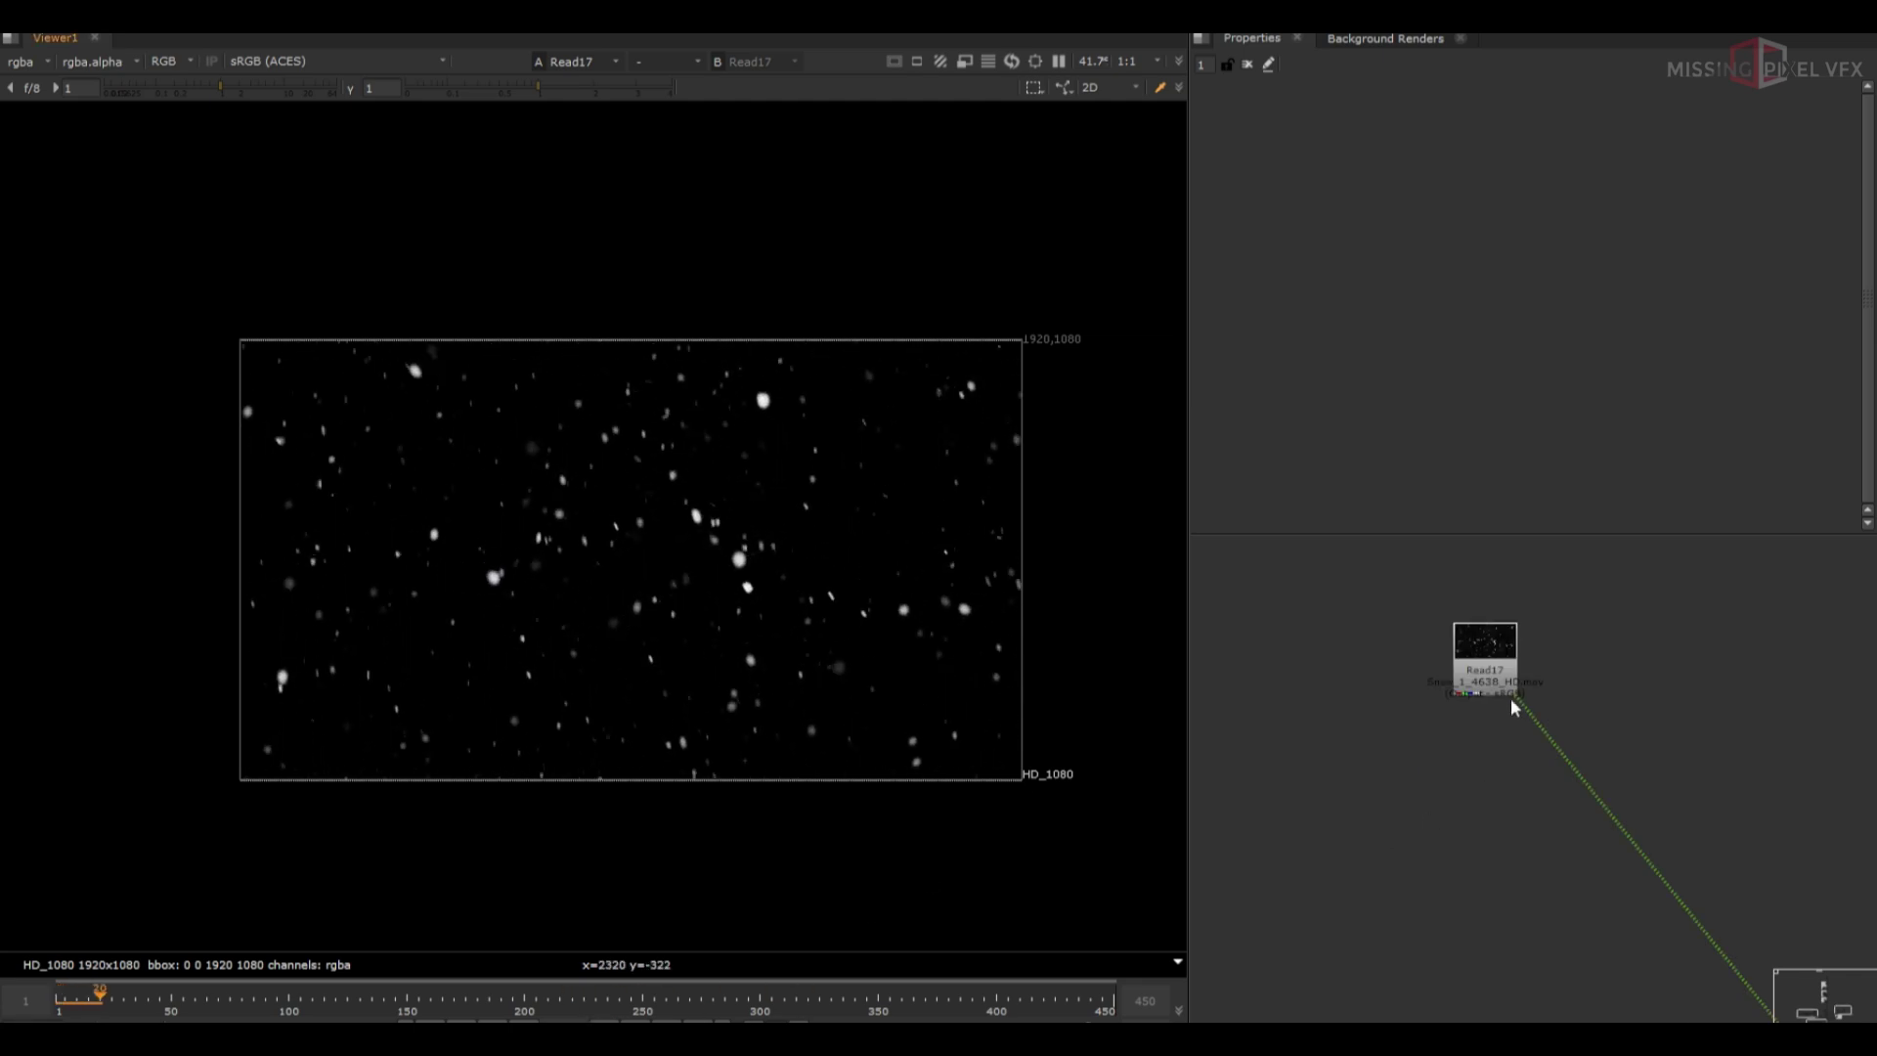
# Add a Kronos retime node below the Read17 snow footage
pyautogui.press('Tab')
pyautogui.write('kron')
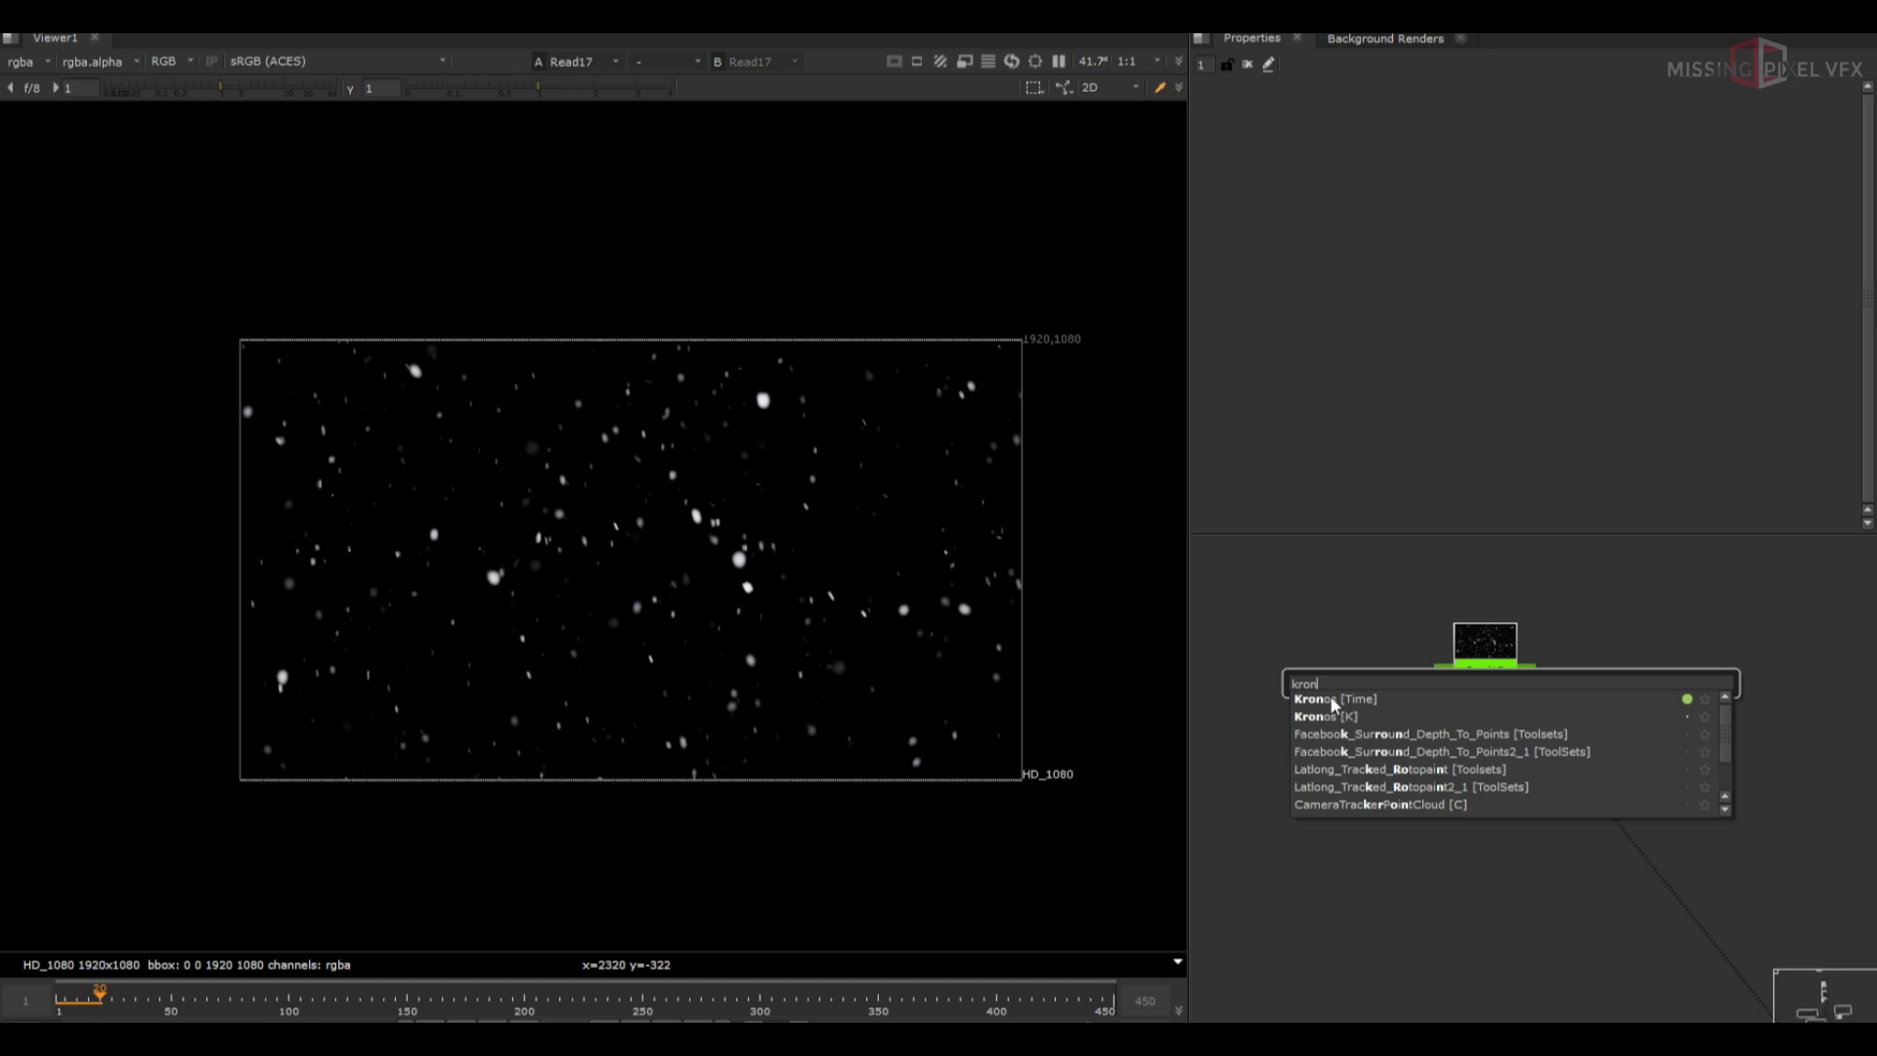
pyautogui.click(1331, 700)
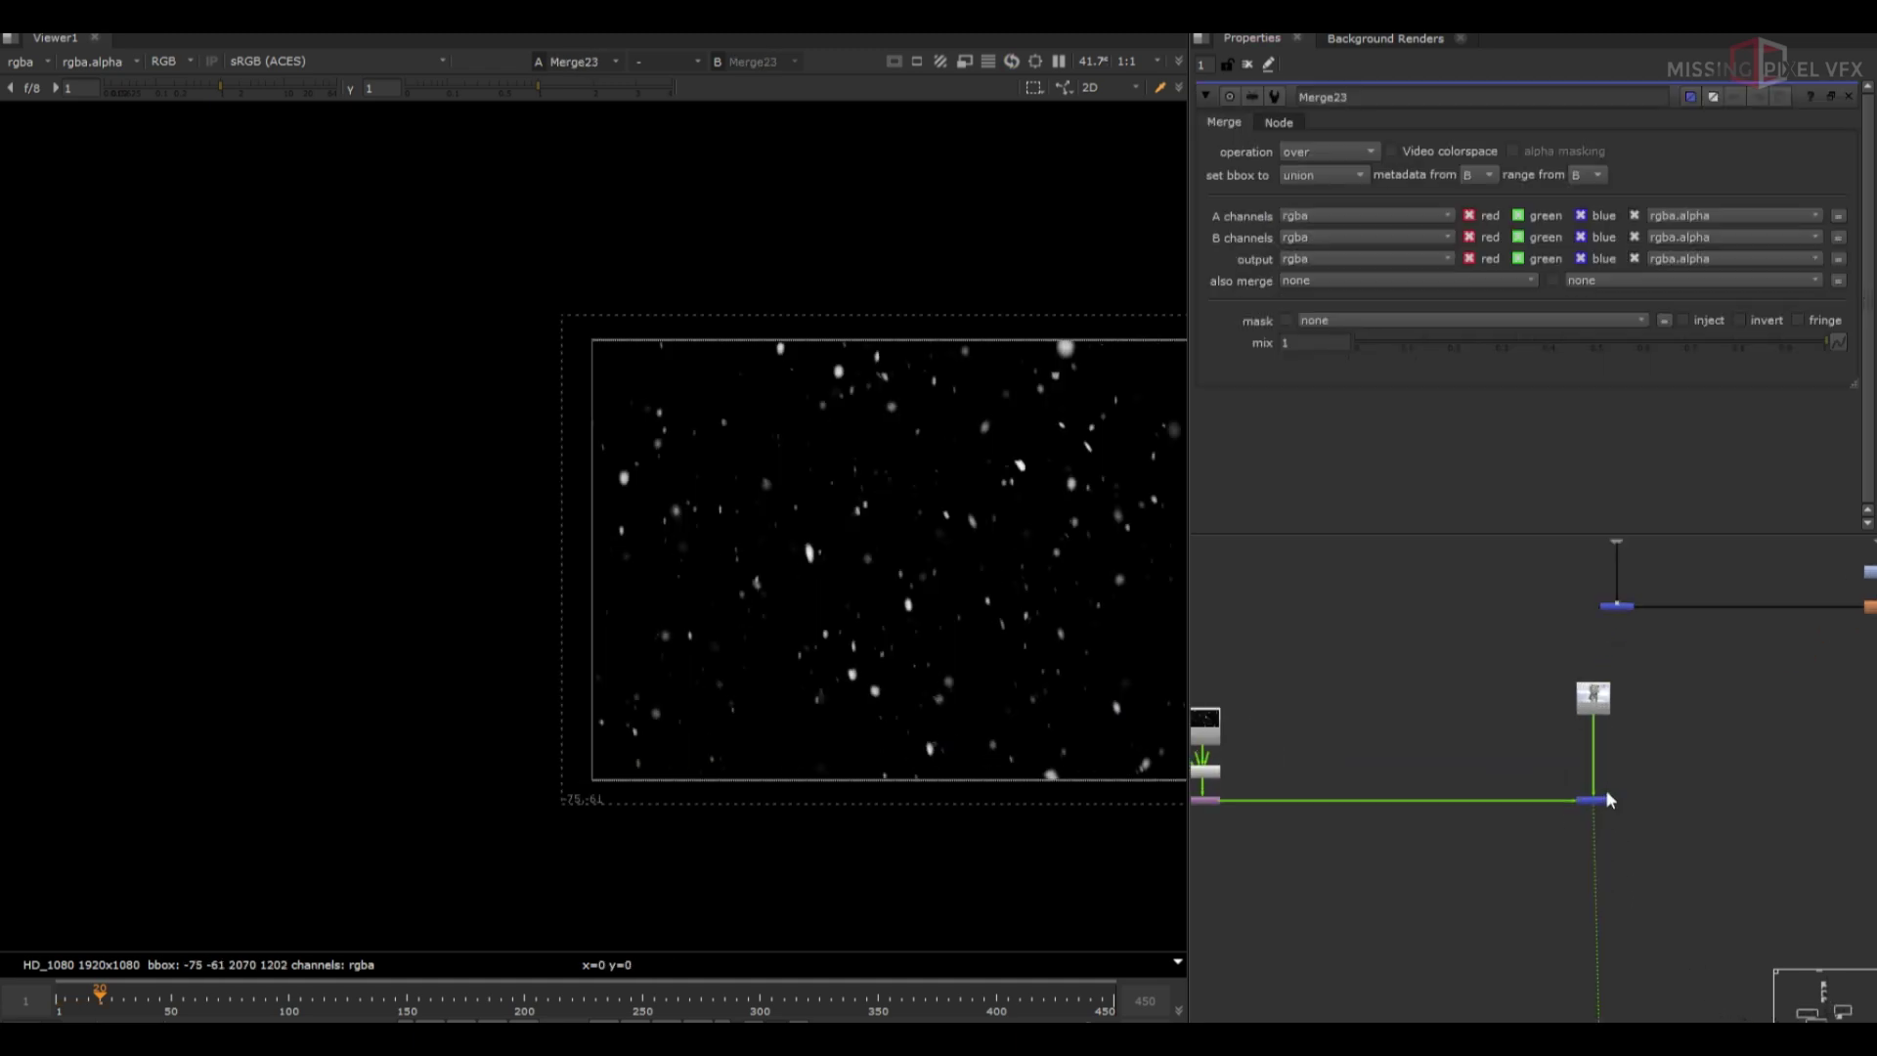
# Insert a Keyer with luminance key between Kronos2 and the Reformat in the Read17 snow branch
pyautogui.moveTo(1394, 664); pyautogui.dragTo(1623, 667, button='middle')
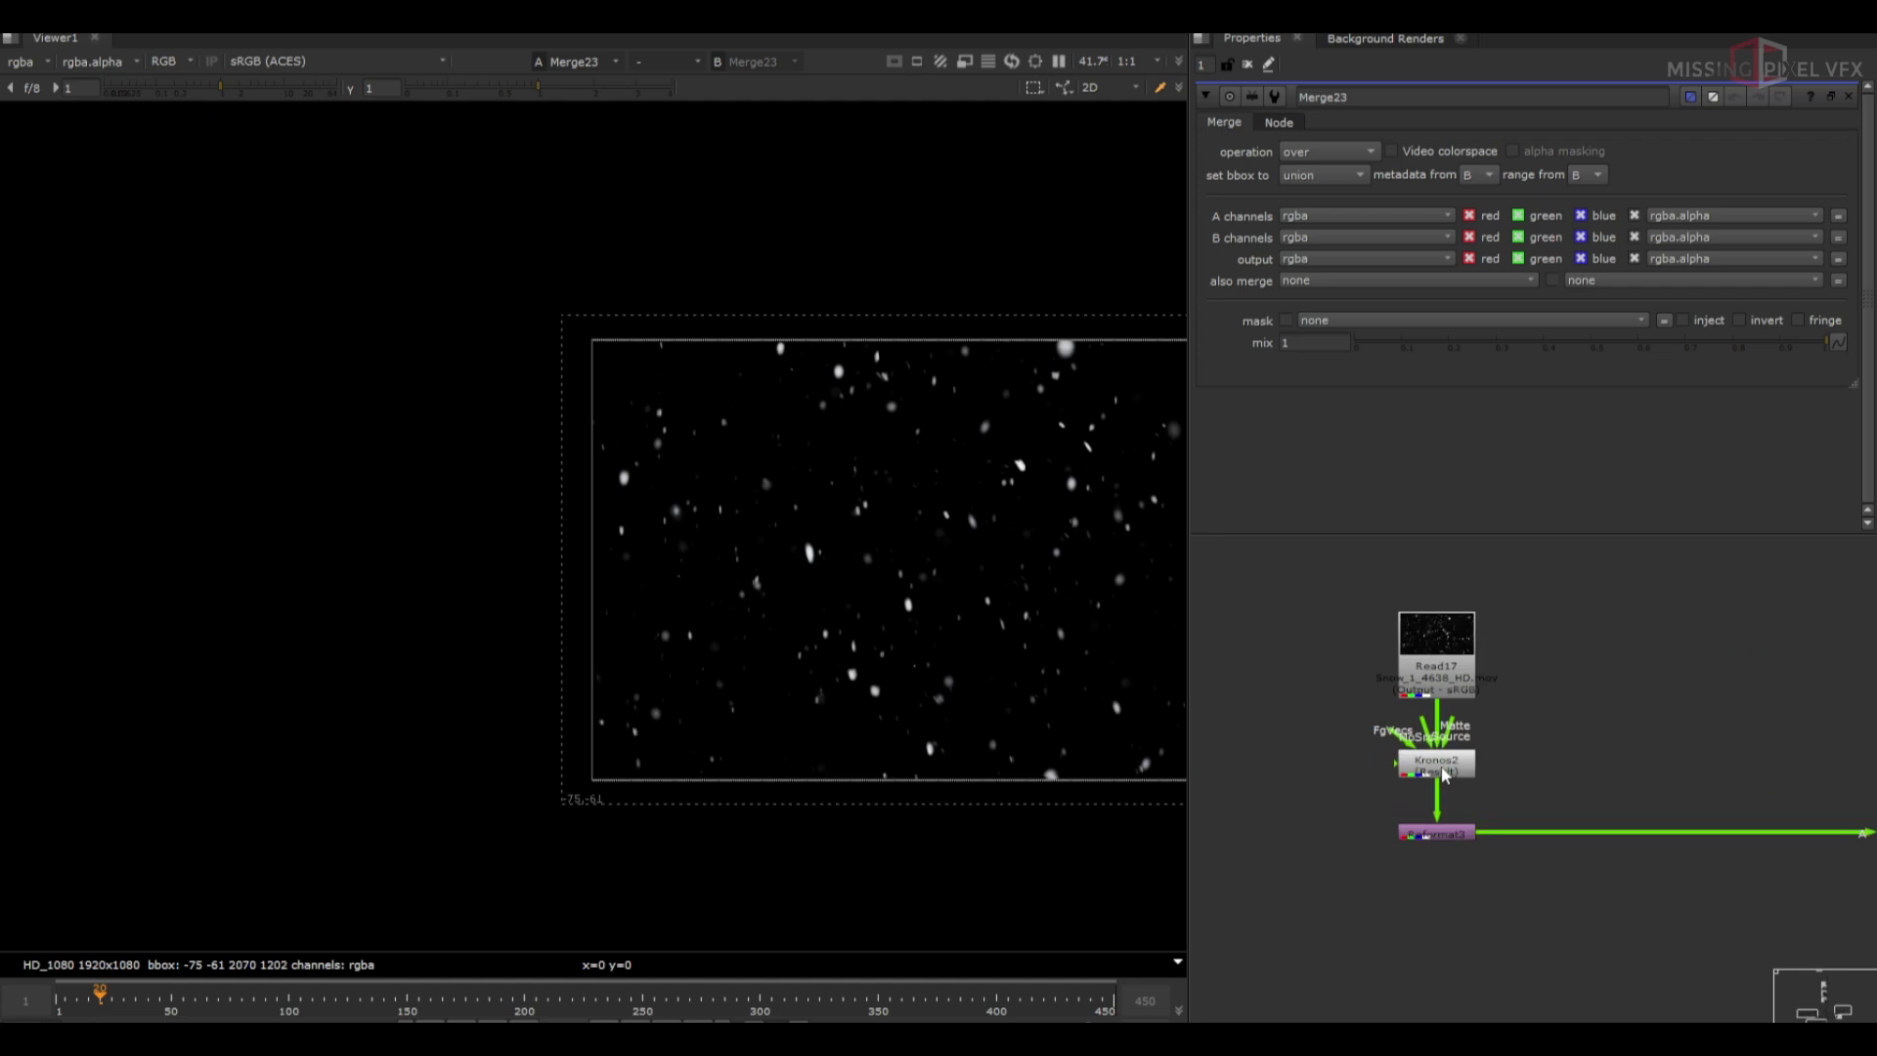
pyautogui.press('Tab')
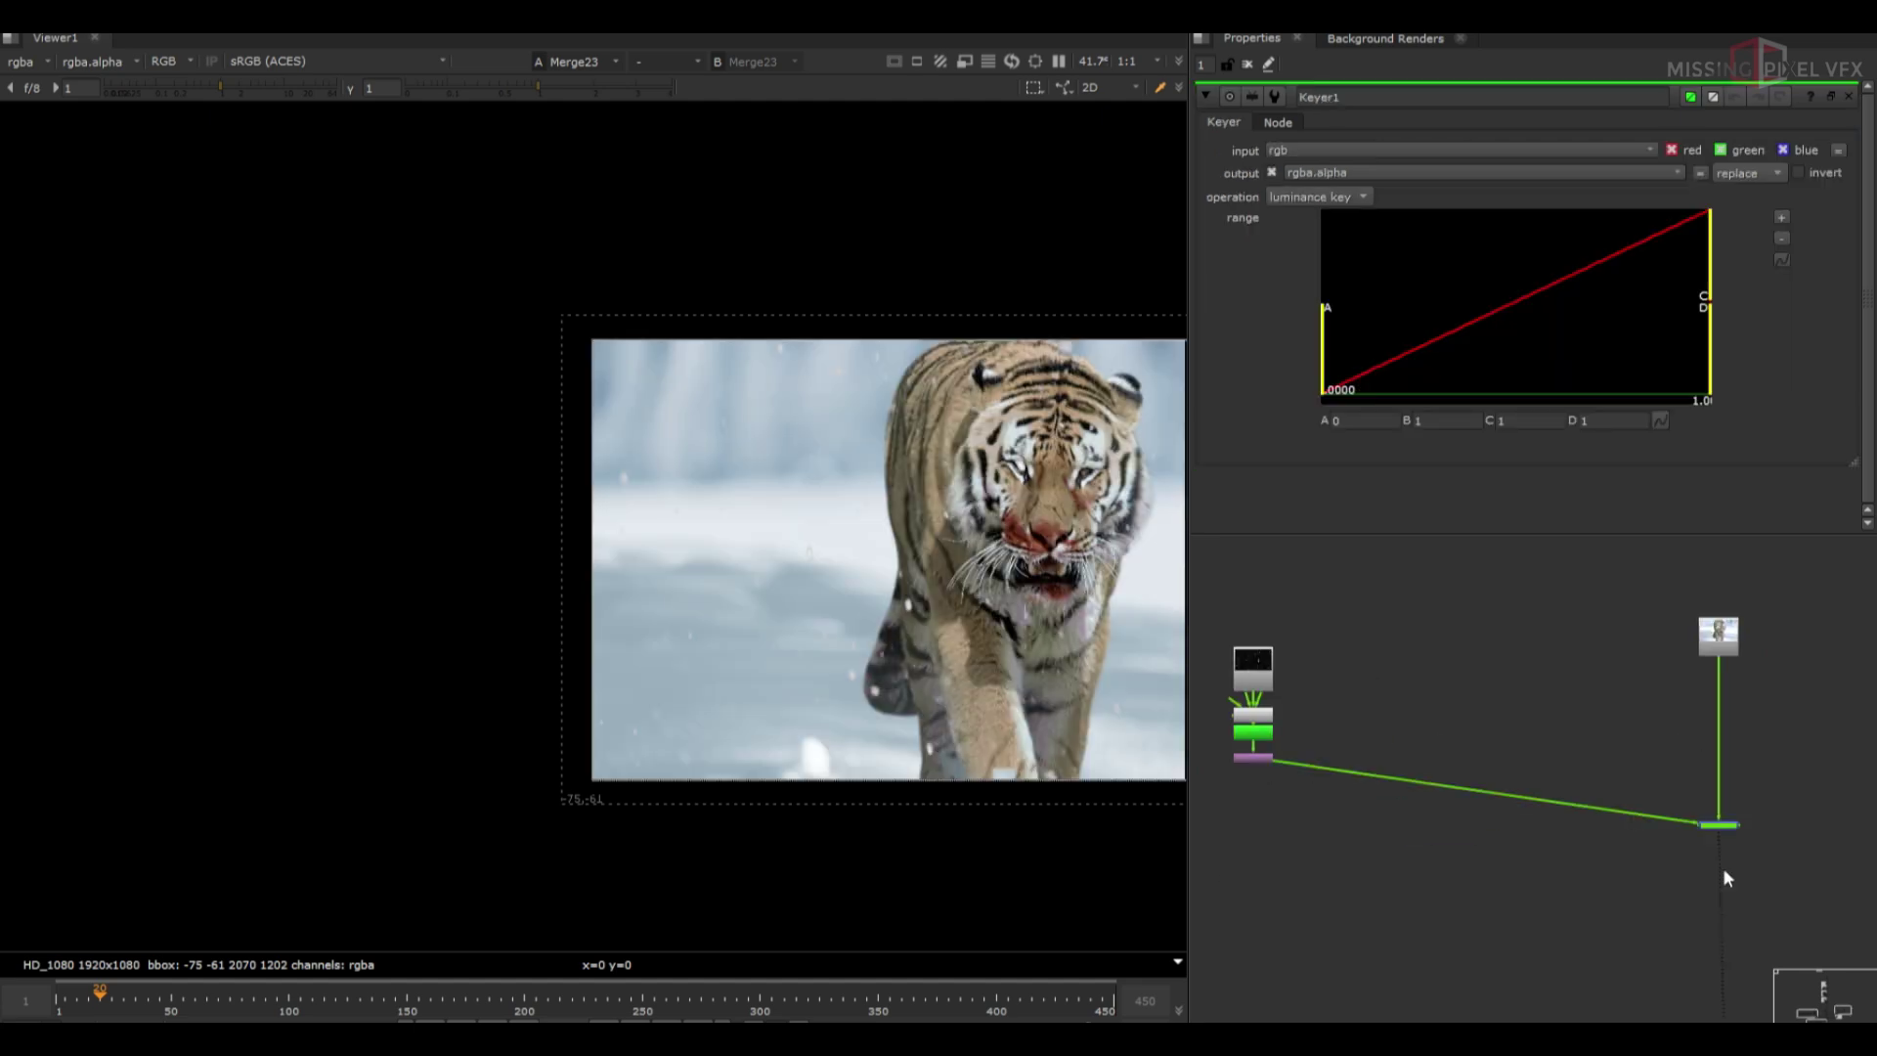
pyautogui.moveTo(981, 626); pyautogui.dragTo(917, 647, button='middle')
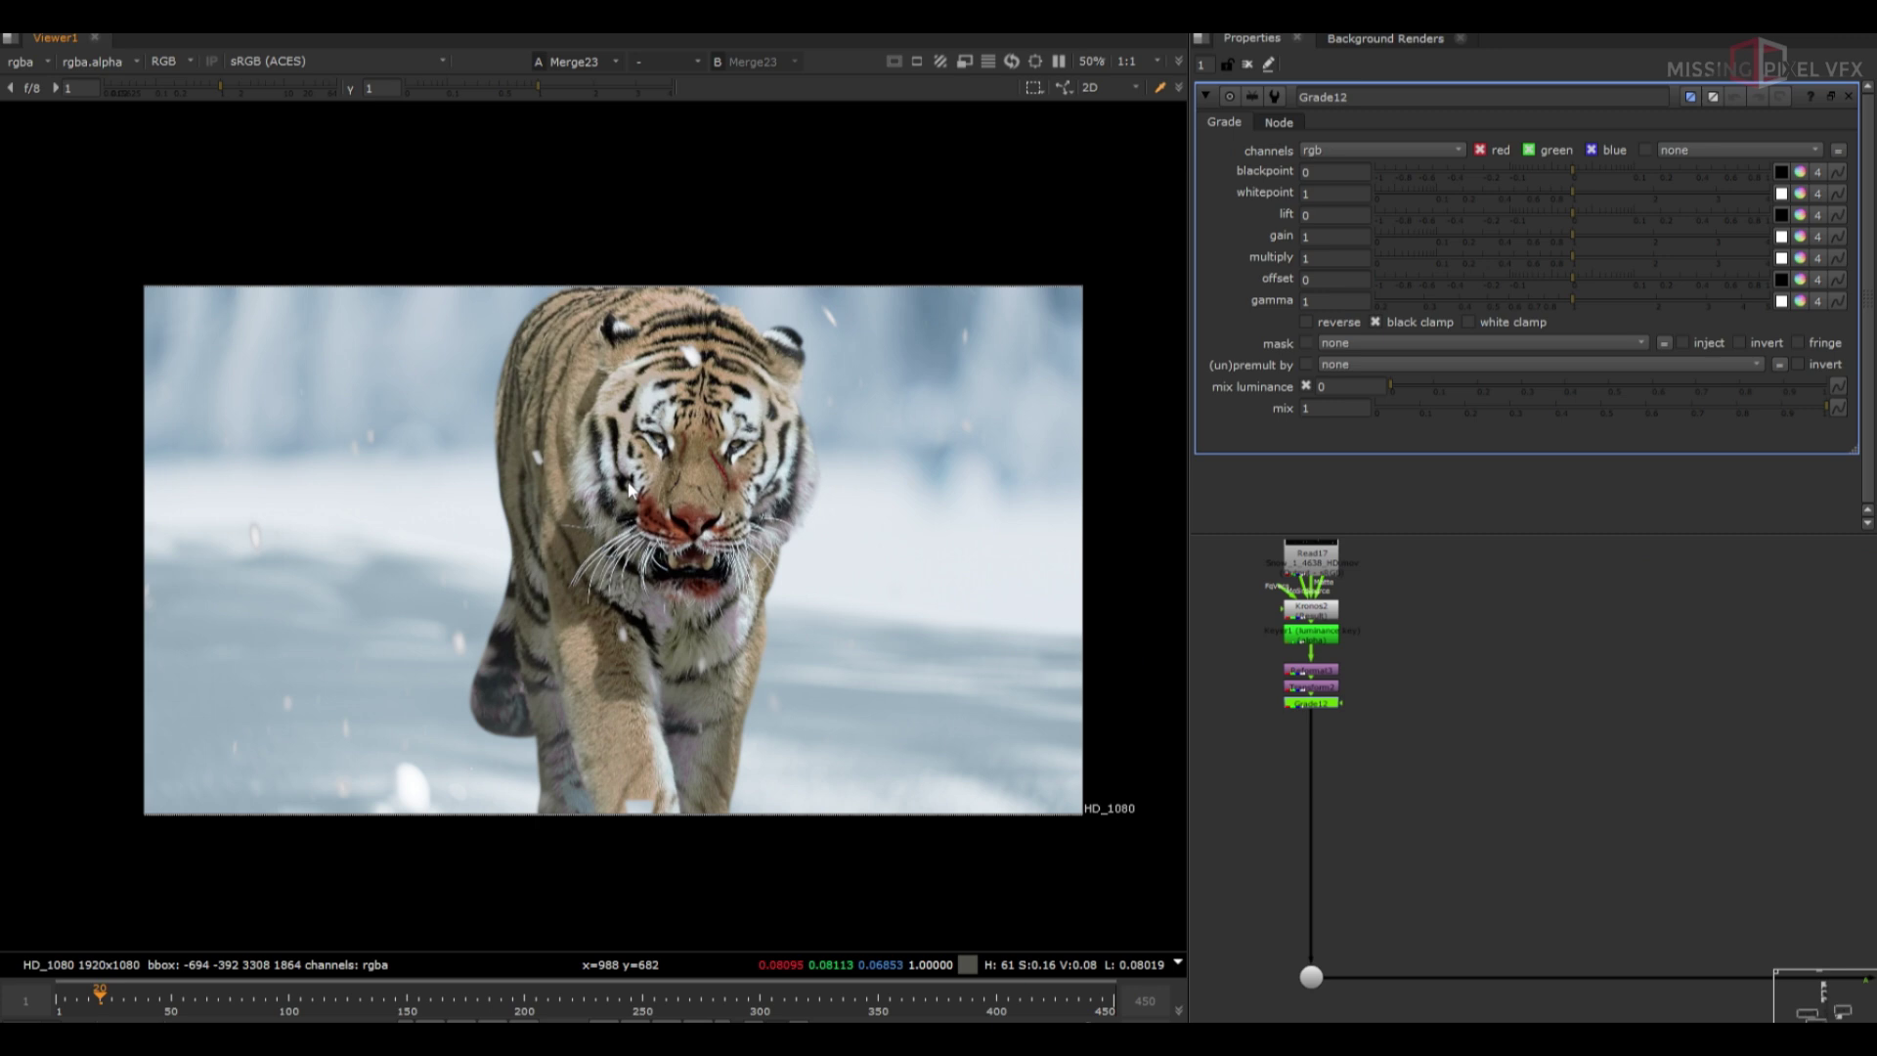
# Set Grade12's multiply to 0.14 to darken the snow particles over the tiger
pyautogui.moveTo(423, 251); pyautogui.dragTo(778, 827)
pyautogui.moveTo(519, 271); pyautogui.dragTo(823, 855)
pyautogui.moveTo(1570, 257); pyautogui.dragTo(1447, 258)
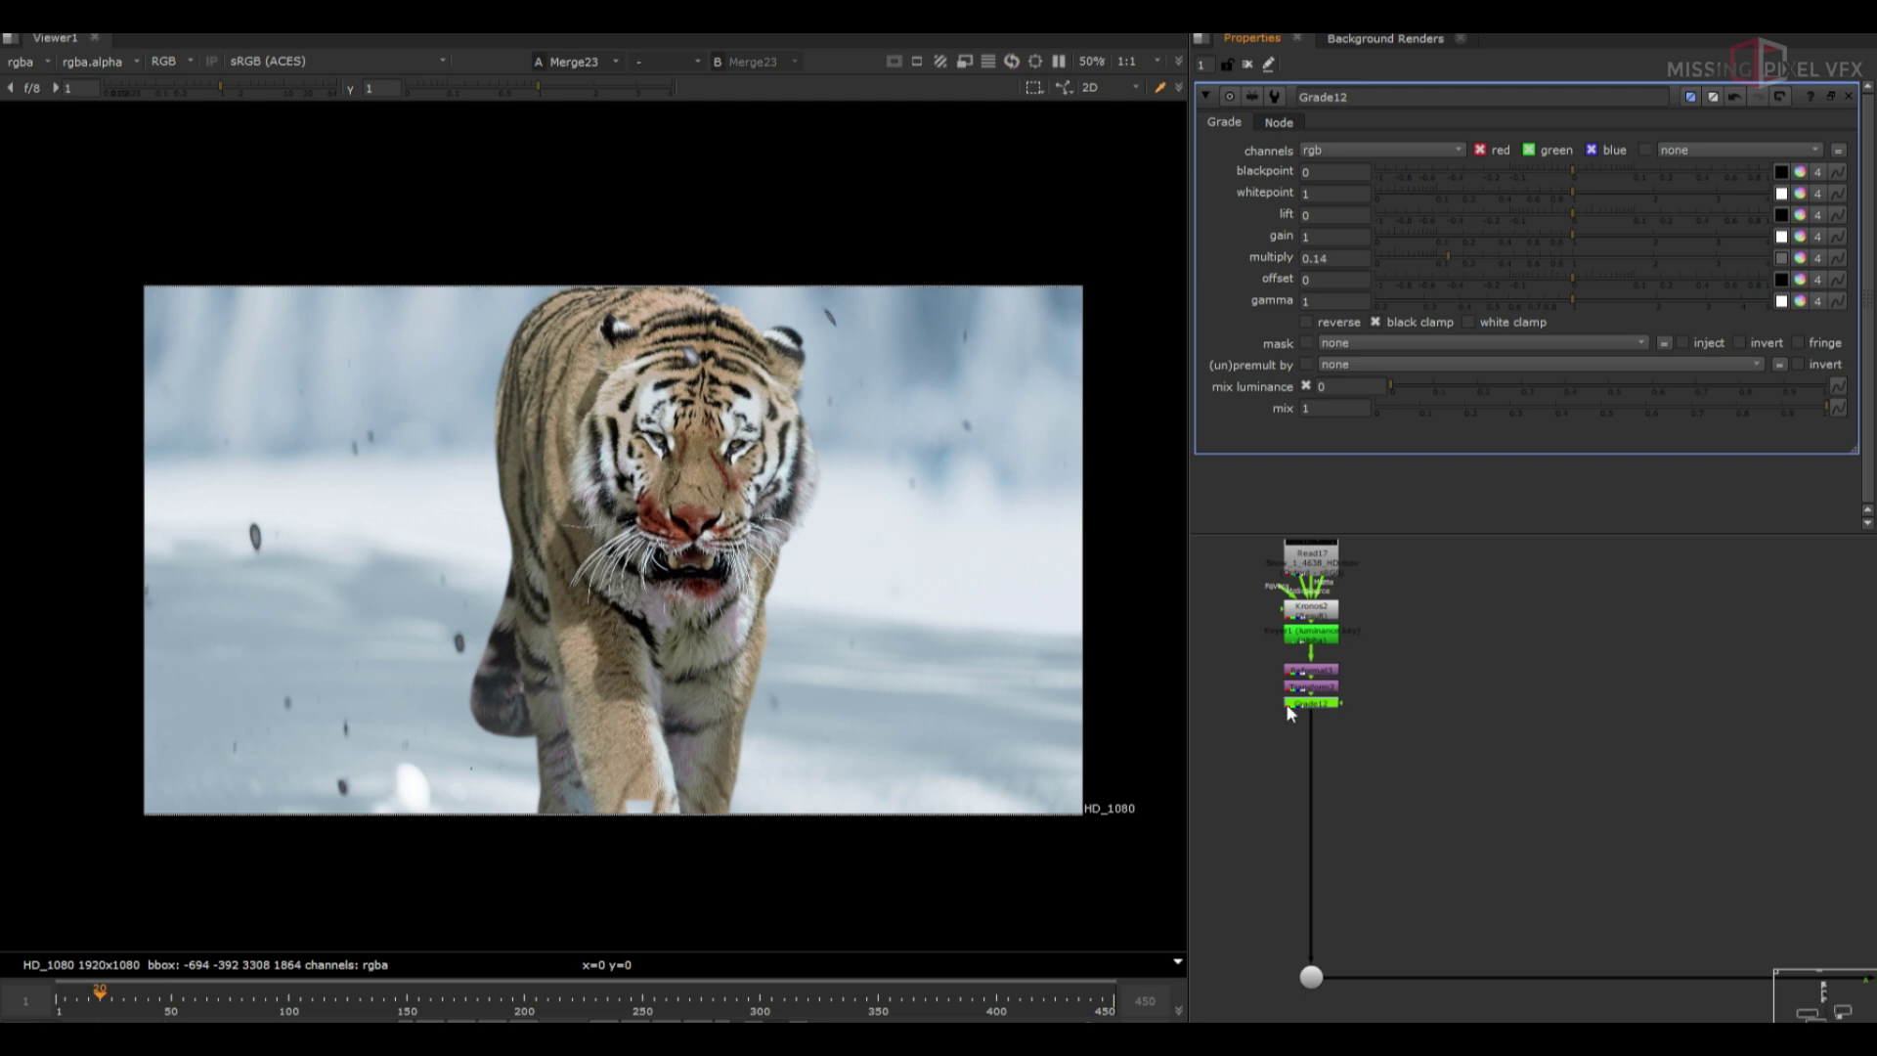
# Open Merge23's properties and its list of merge operations
pyautogui.scroll(-3, 1289, 706)
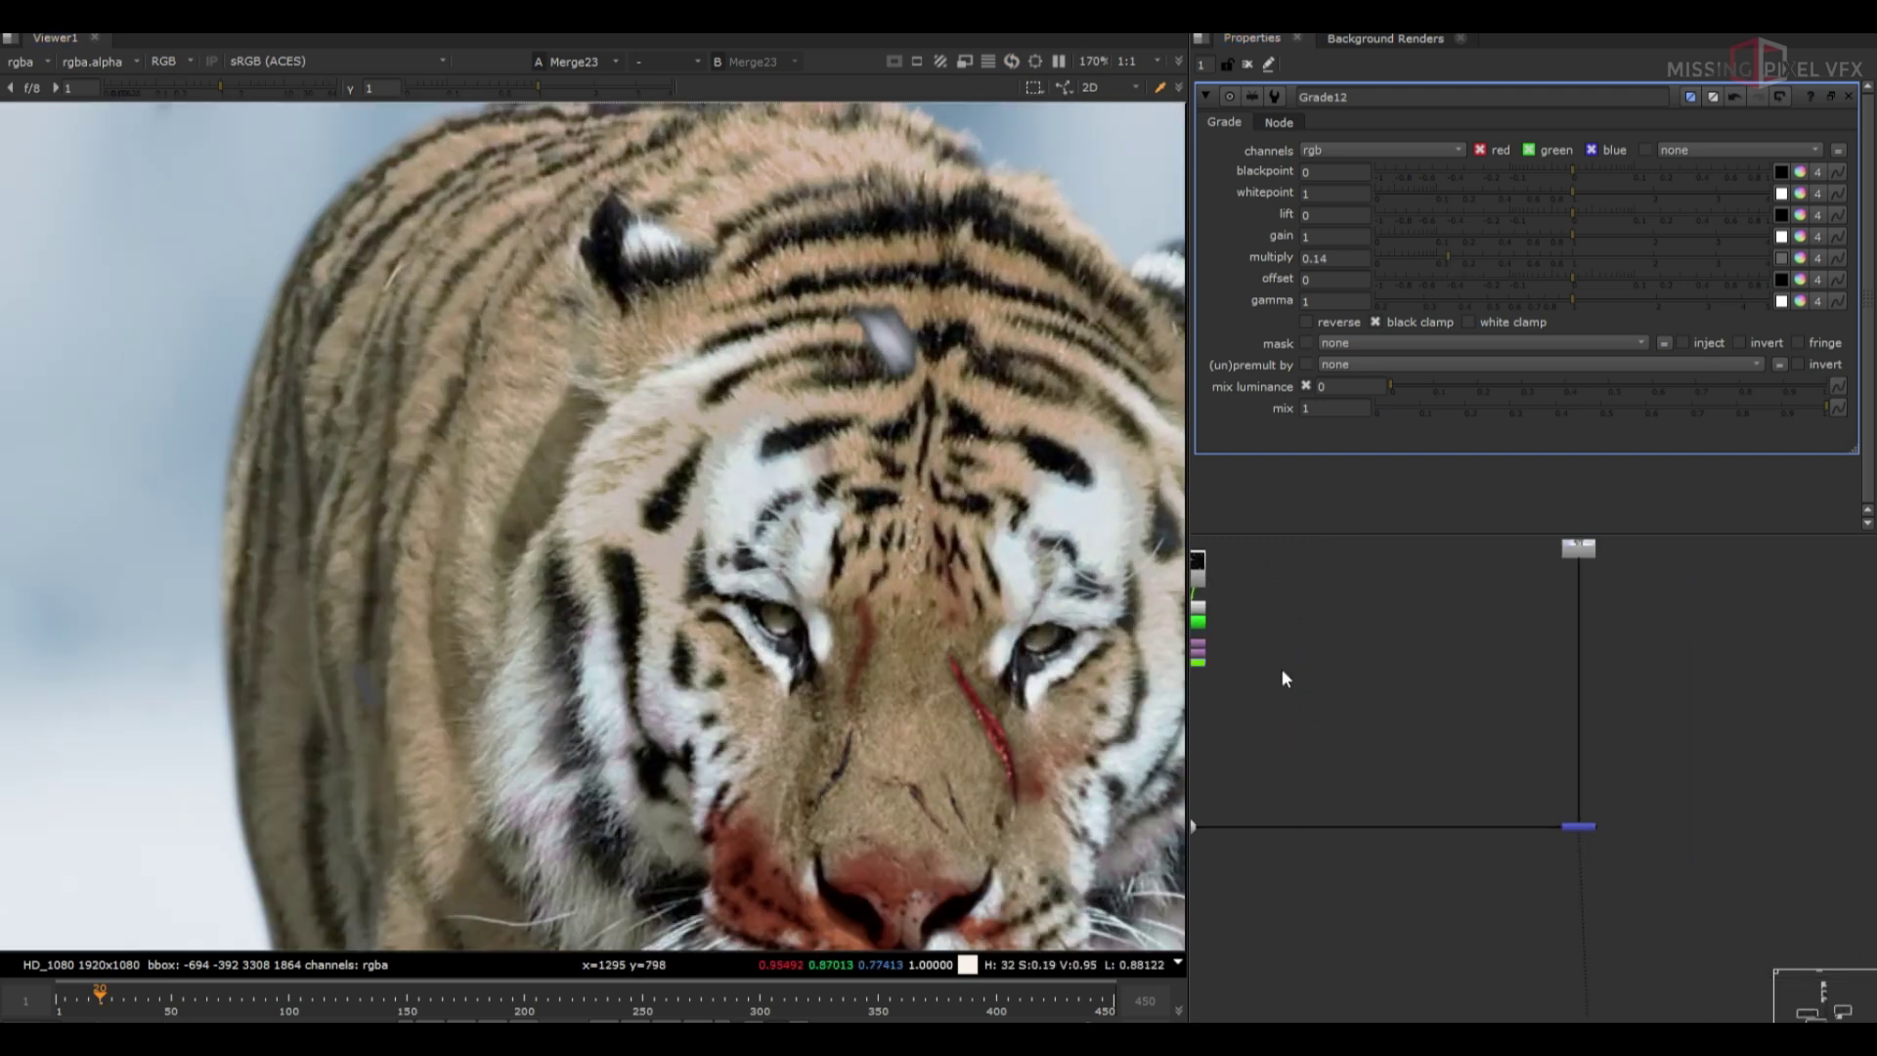
pyautogui.scroll(3, 1415, 790)
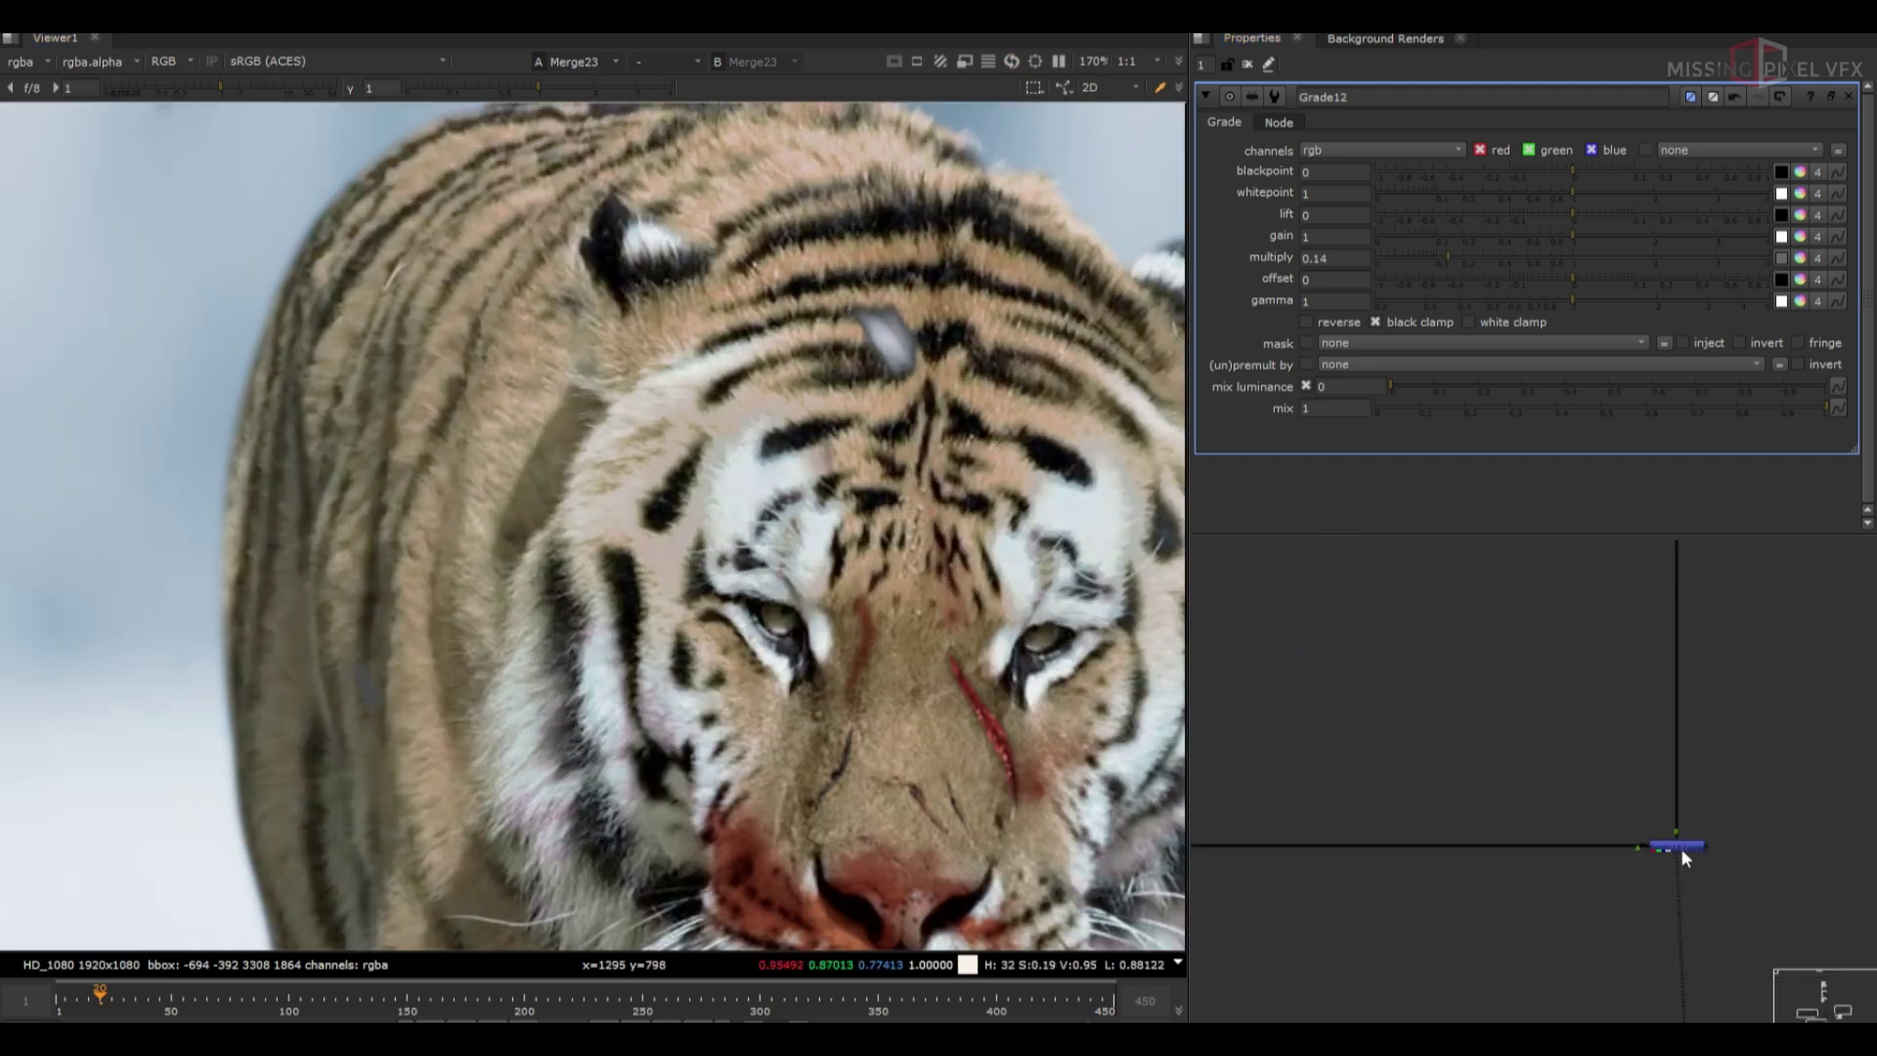
pyautogui.doubleClick(1676, 845)
pyautogui.click(1334, 153)
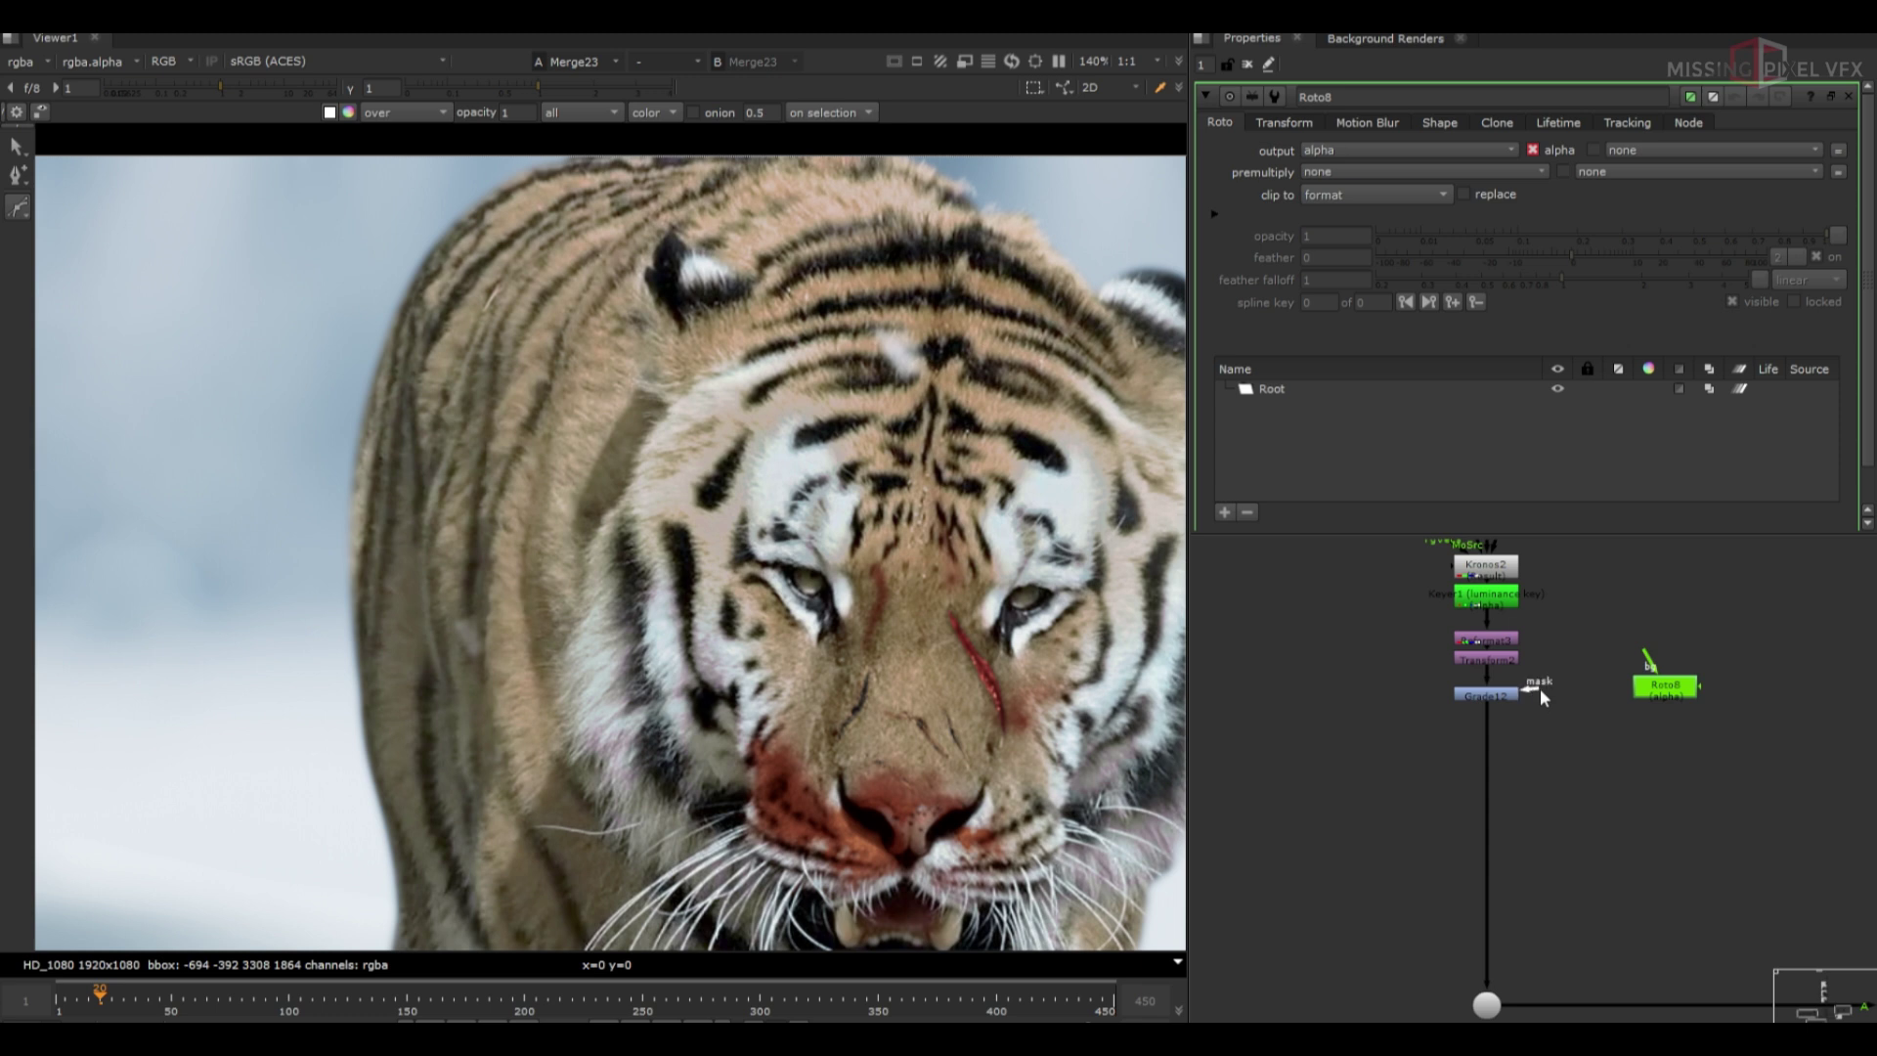
# Connect Grade12's mask input to Roto8 and space ColorCorrect3 further below Grade12
pyautogui.moveTo(1540, 688); pyautogui.dragTo(1664, 685)
pyautogui.scroll(-5, 610, 547)
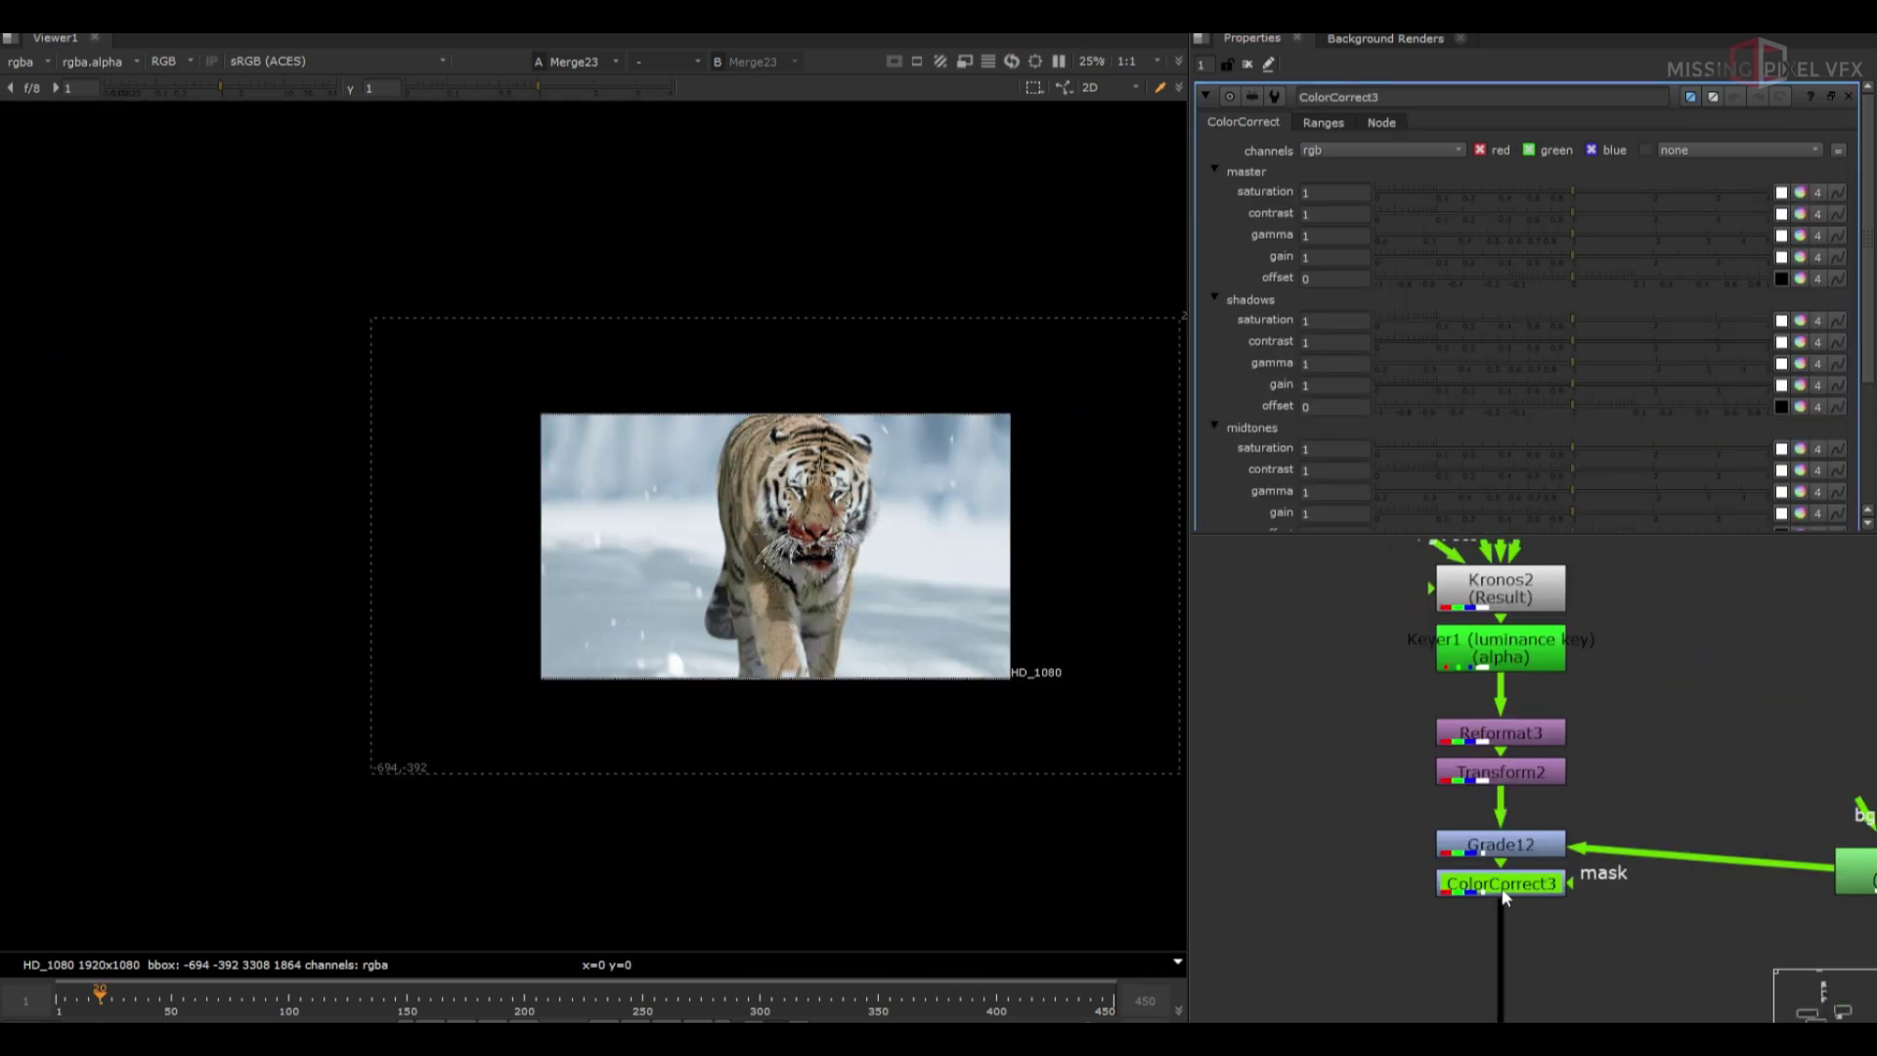
pyautogui.moveTo(1506, 897); pyautogui.dragTo(1504, 941)
# View ColorCorrect3 and tint its master gain toward blue with values 0.86, 1, 1.14 and 1
pyautogui.press('1')
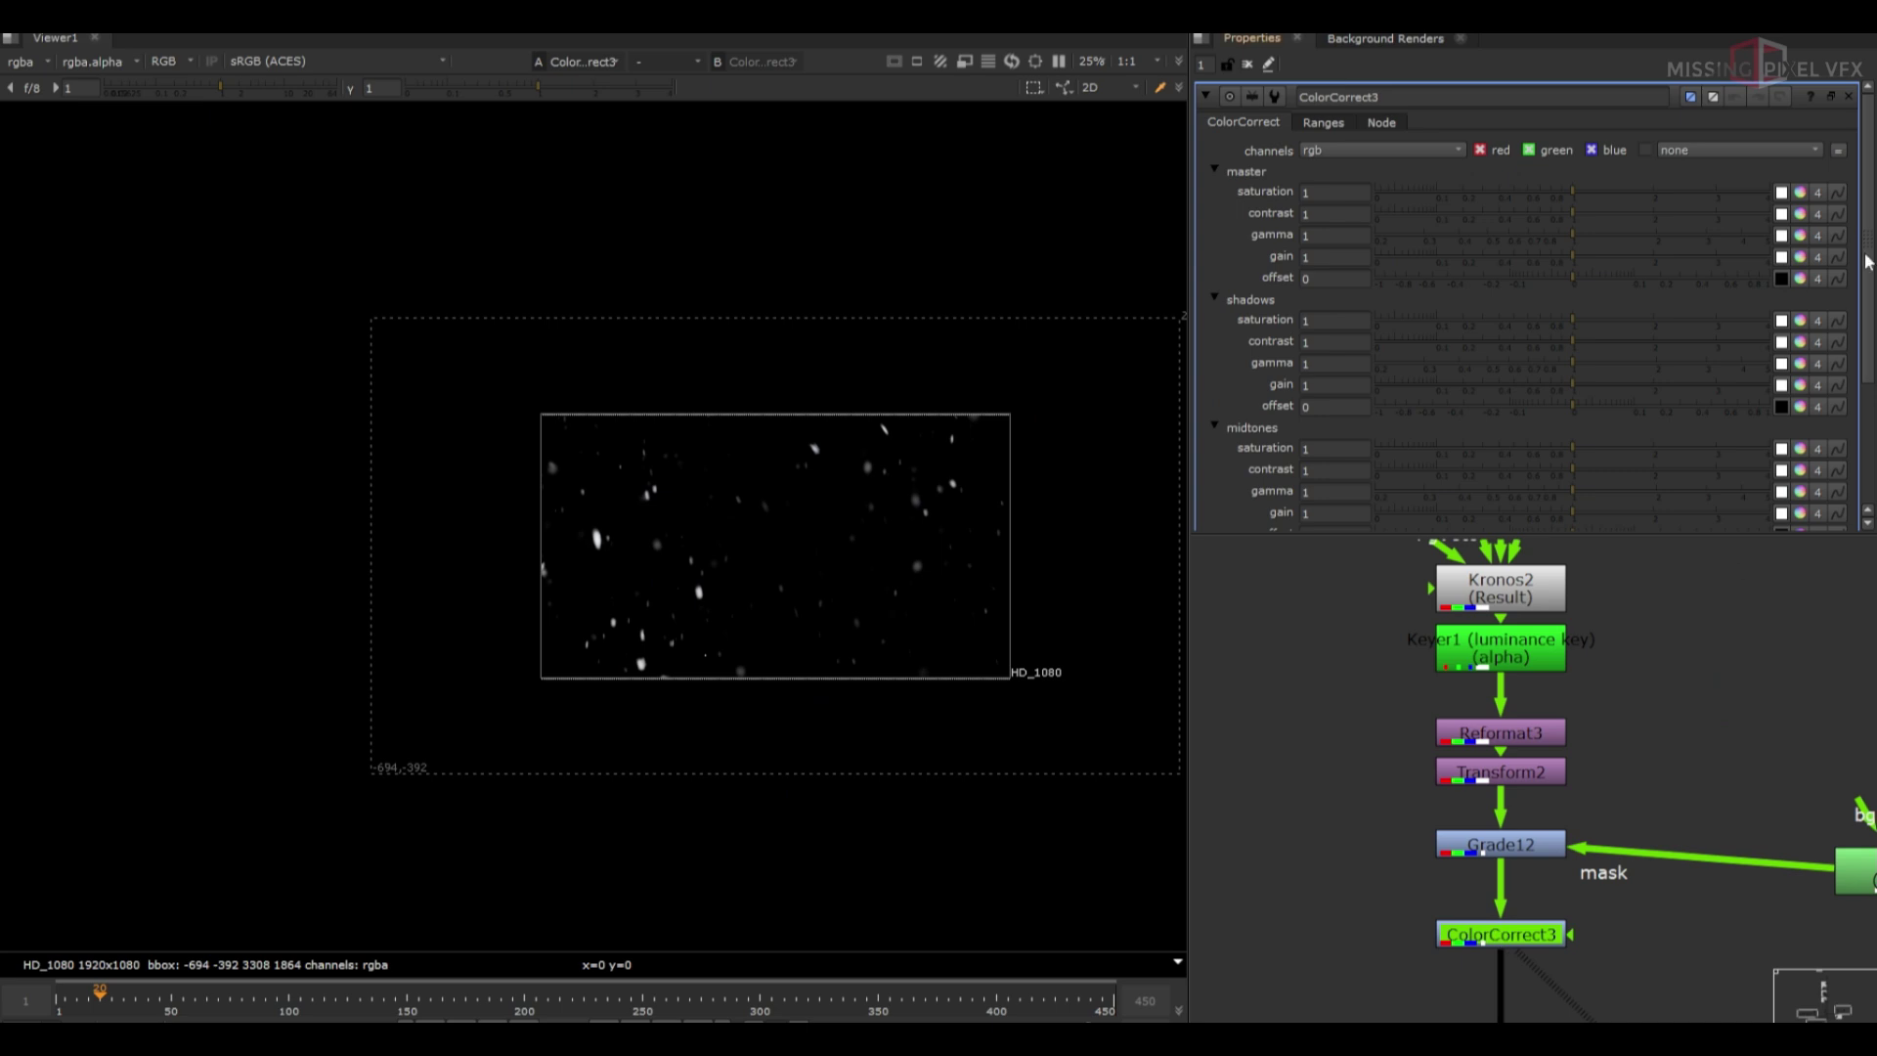
pyautogui.click(1798, 257)
pyautogui.scroll(8, 612, 532)
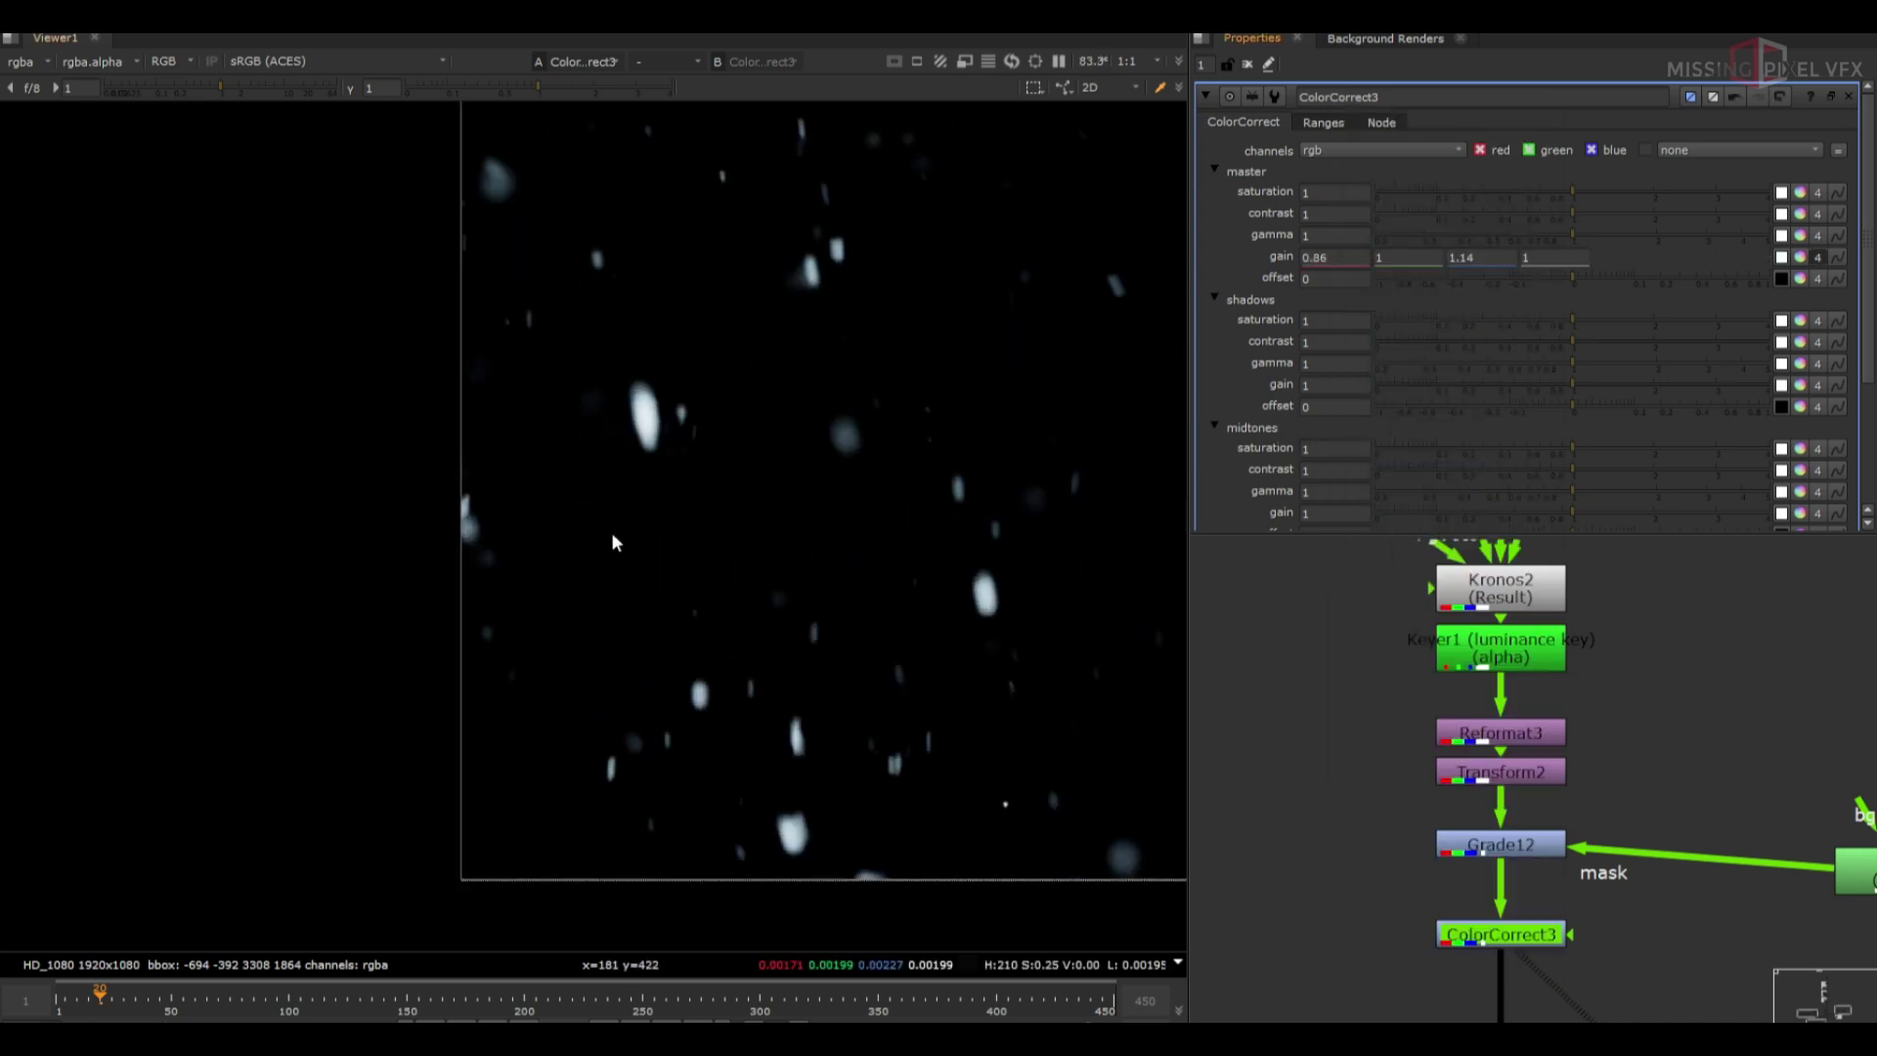
# Adjust the gain and contrast of ColorCorrect3's highlights
pyautogui.scroll(-5, 1610, 420)
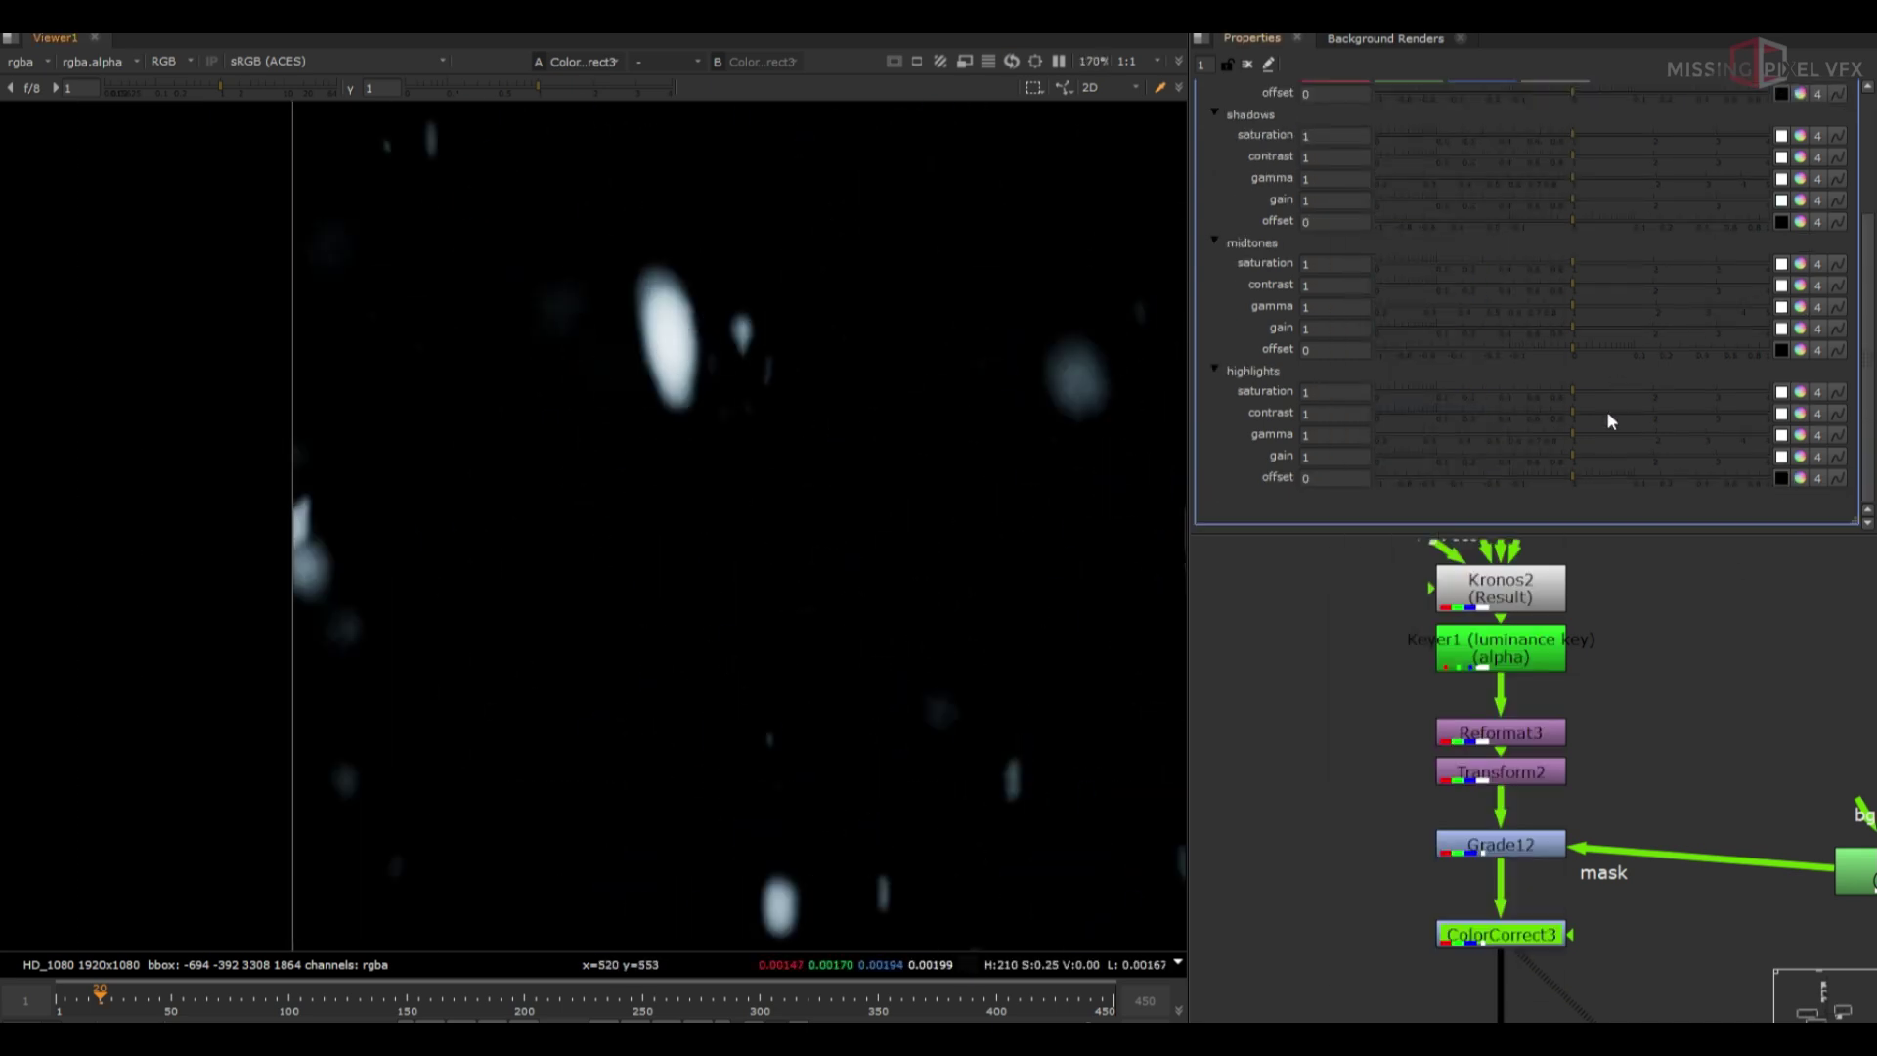
pyautogui.click(1550, 455)
pyautogui.click(1555, 410)
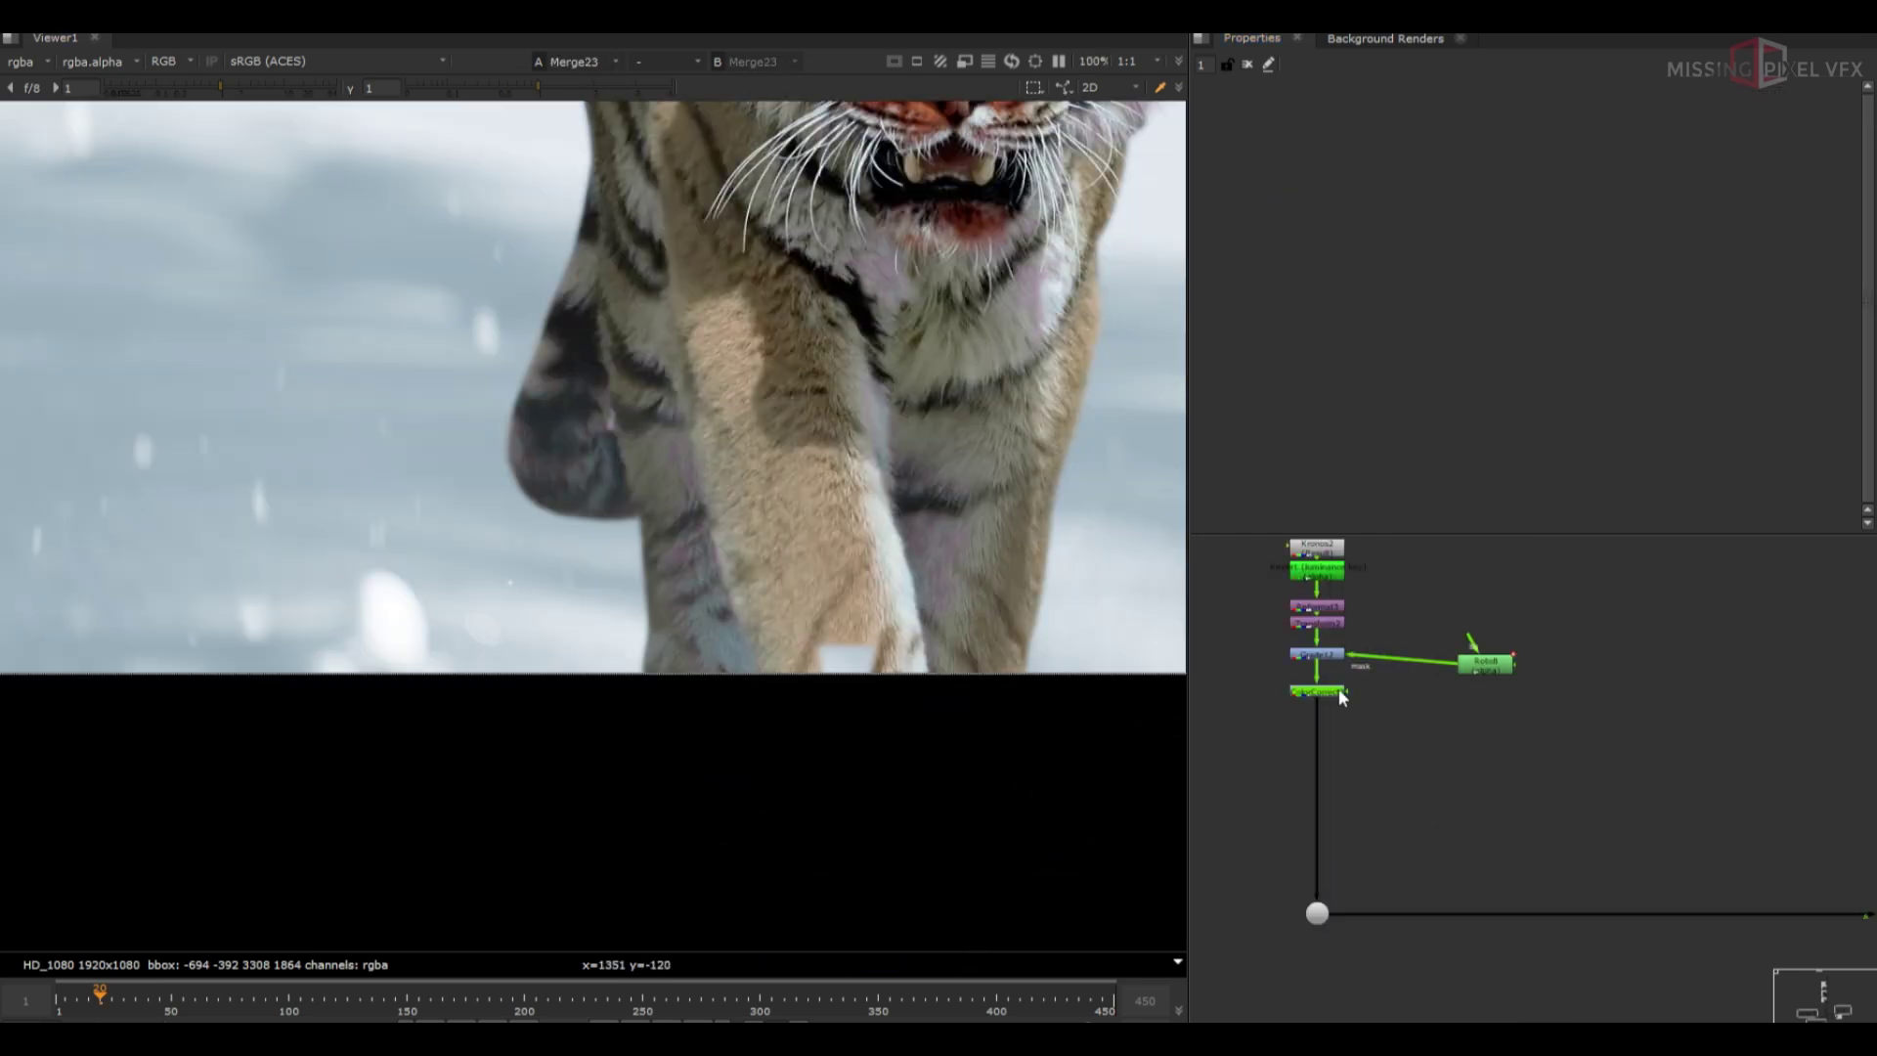
# Add a Grade below ColorCorrect3 and move Roto8 closer to the snow branch
pyautogui.press('g')
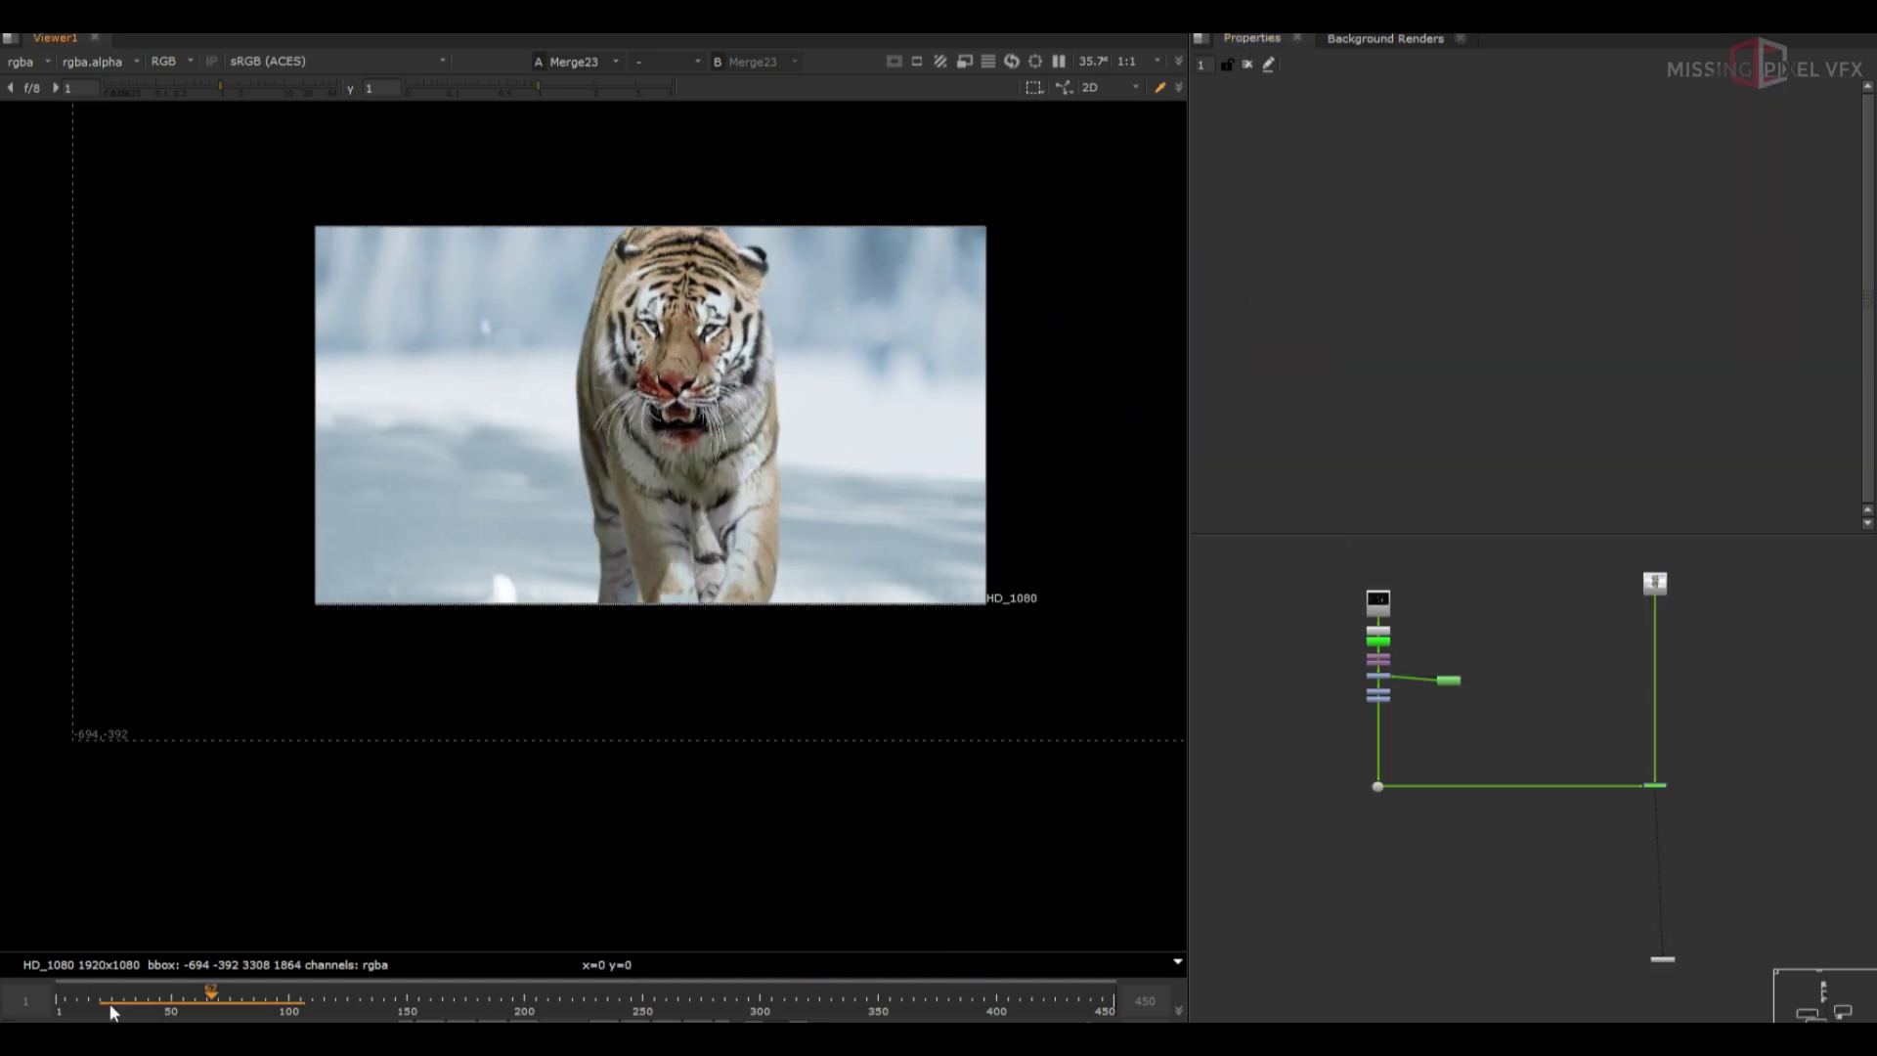
pyautogui.moveTo(1451, 679); pyautogui.dragTo(1429, 675)
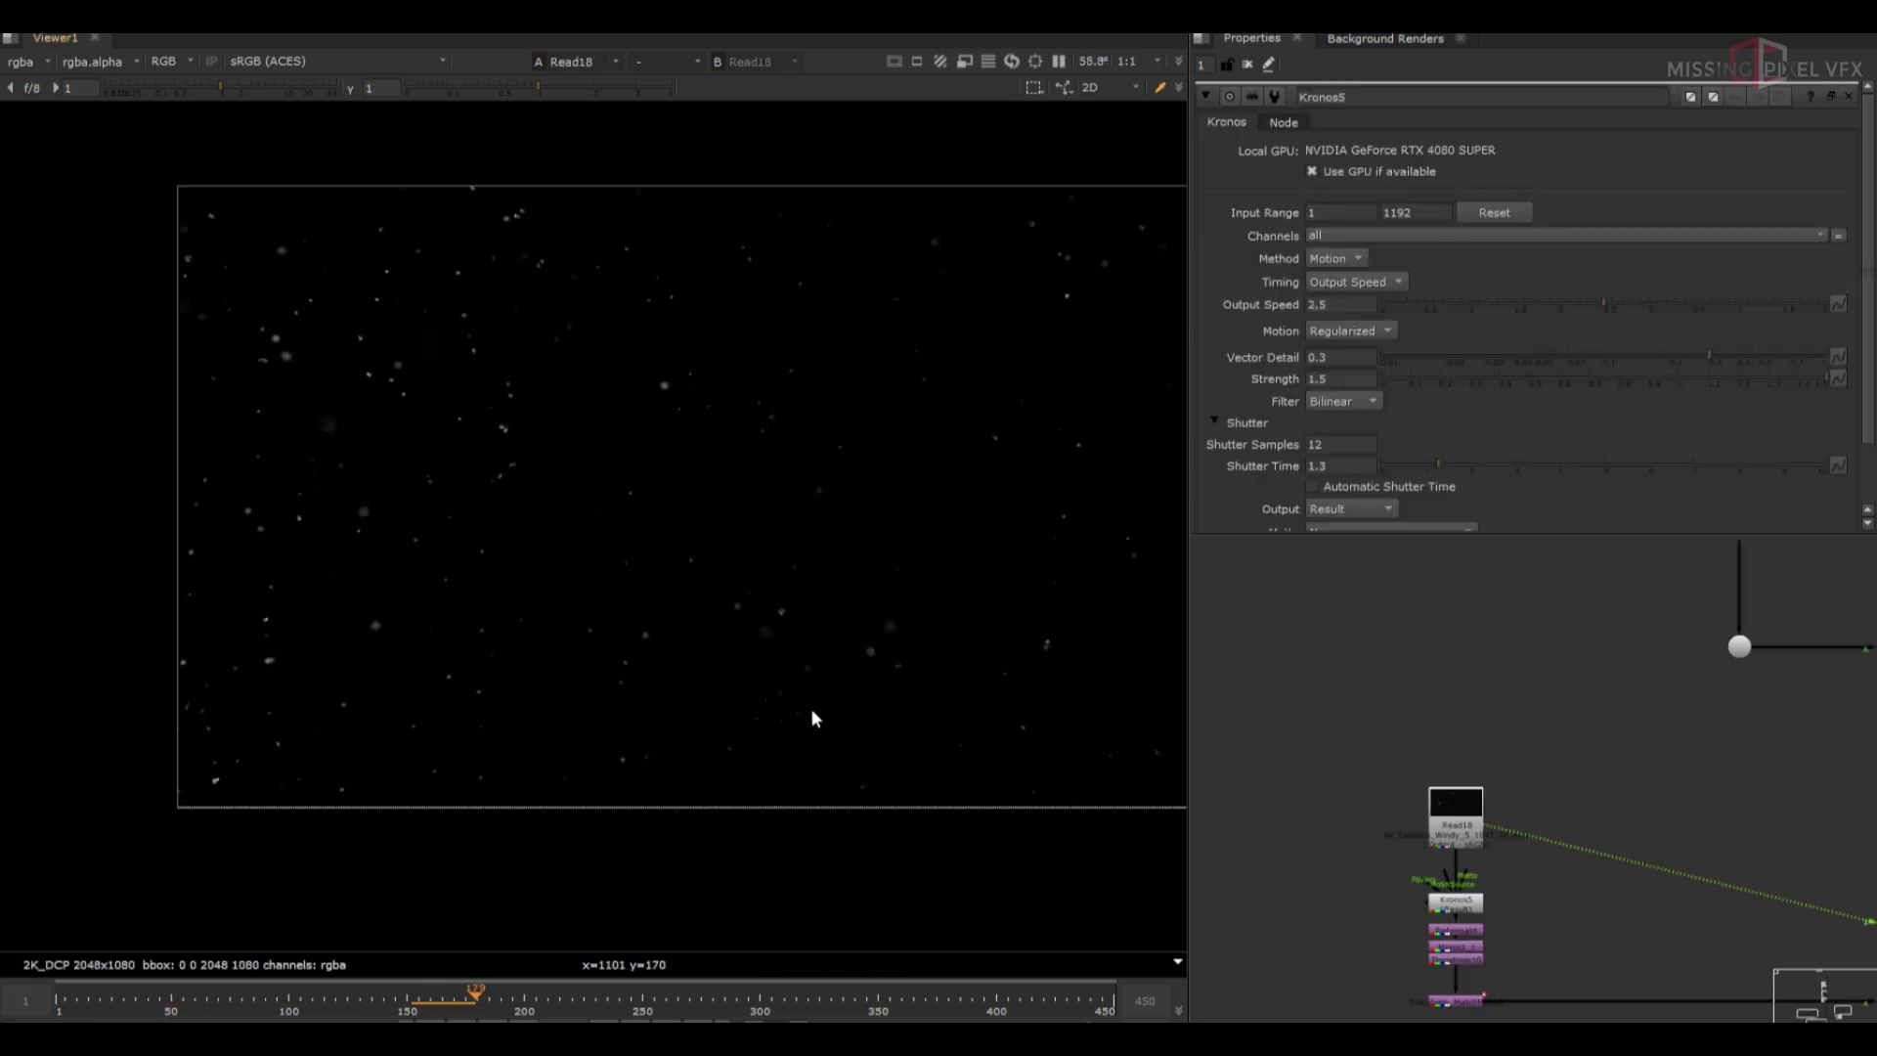
# View the Read18 windy particles through Kronos5, Mirror2_1 and Transform10, and open Transform10's settings
pyautogui.moveTo(938, 750)
pyautogui.mouseDown(button='middle')
pyautogui.moveTo(909, 733)
pyautogui.moveTo(925, 733)
pyautogui.mouseUp(button='middle')
pyautogui.click(1466, 916)
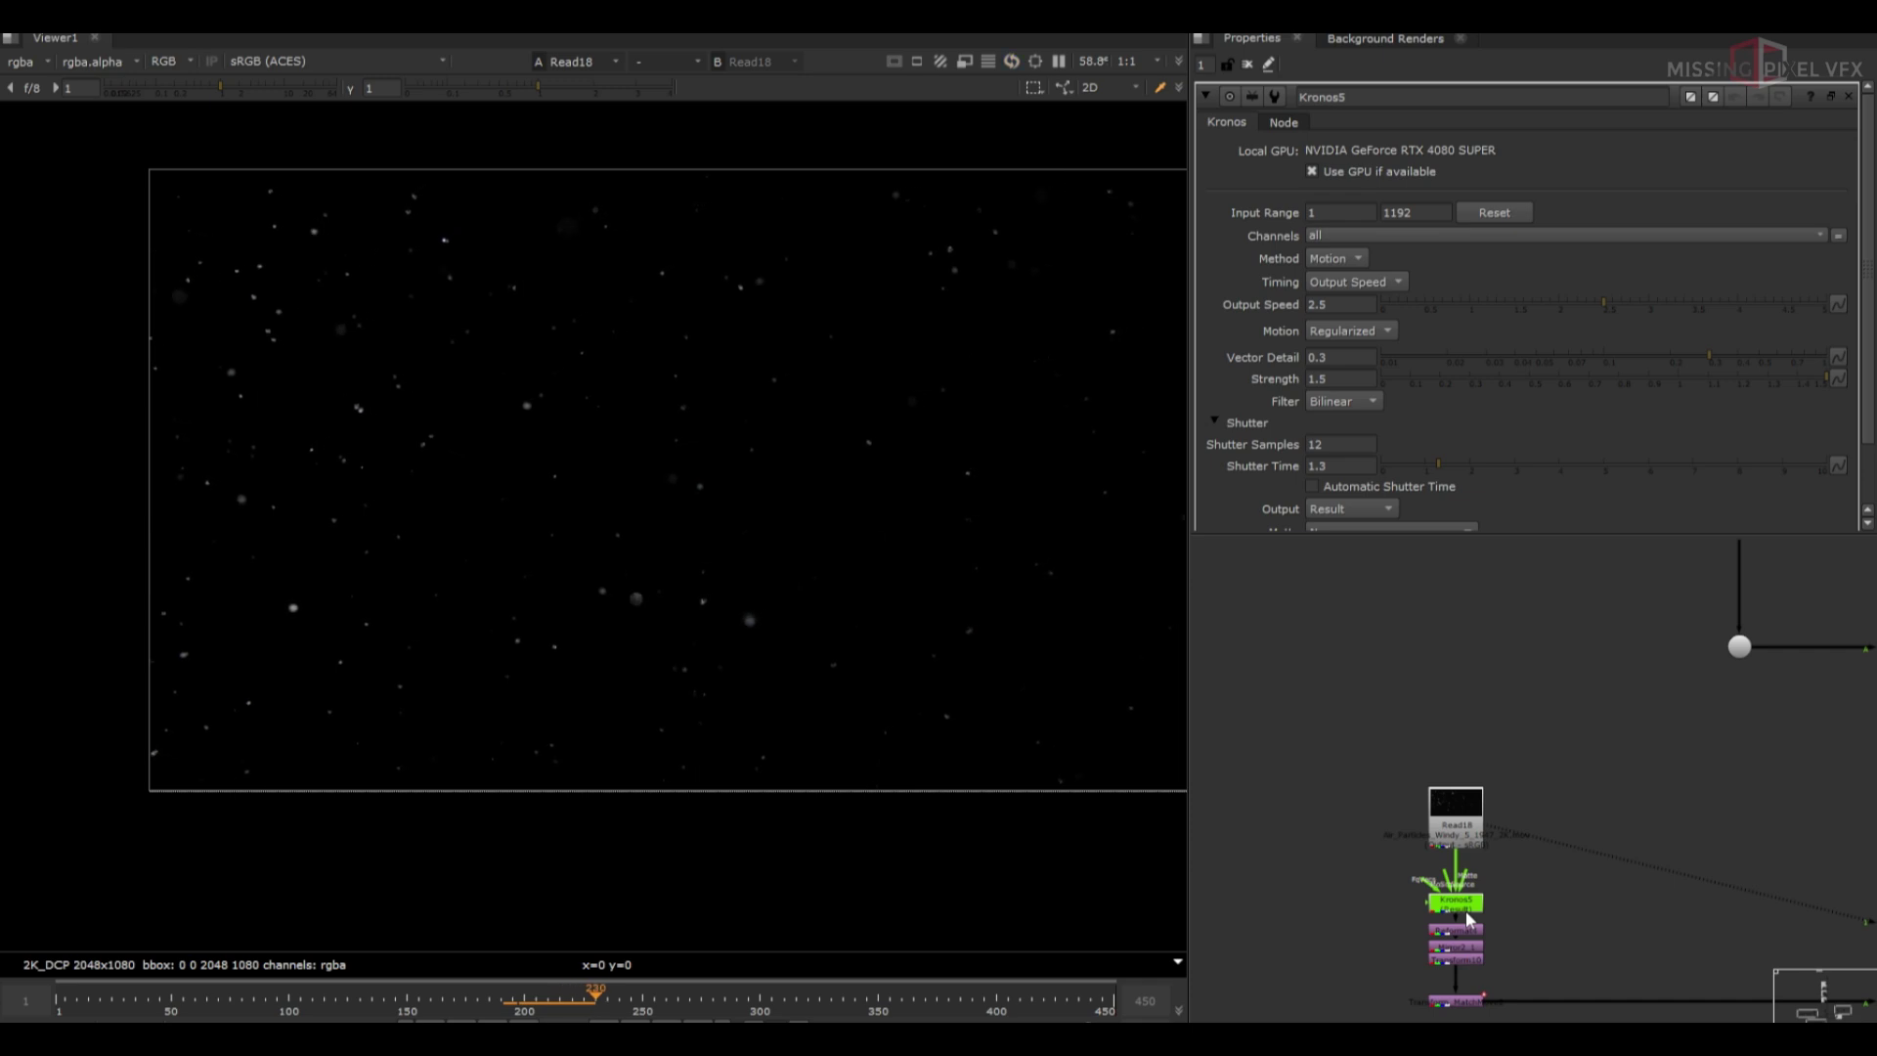
pyautogui.press('1')
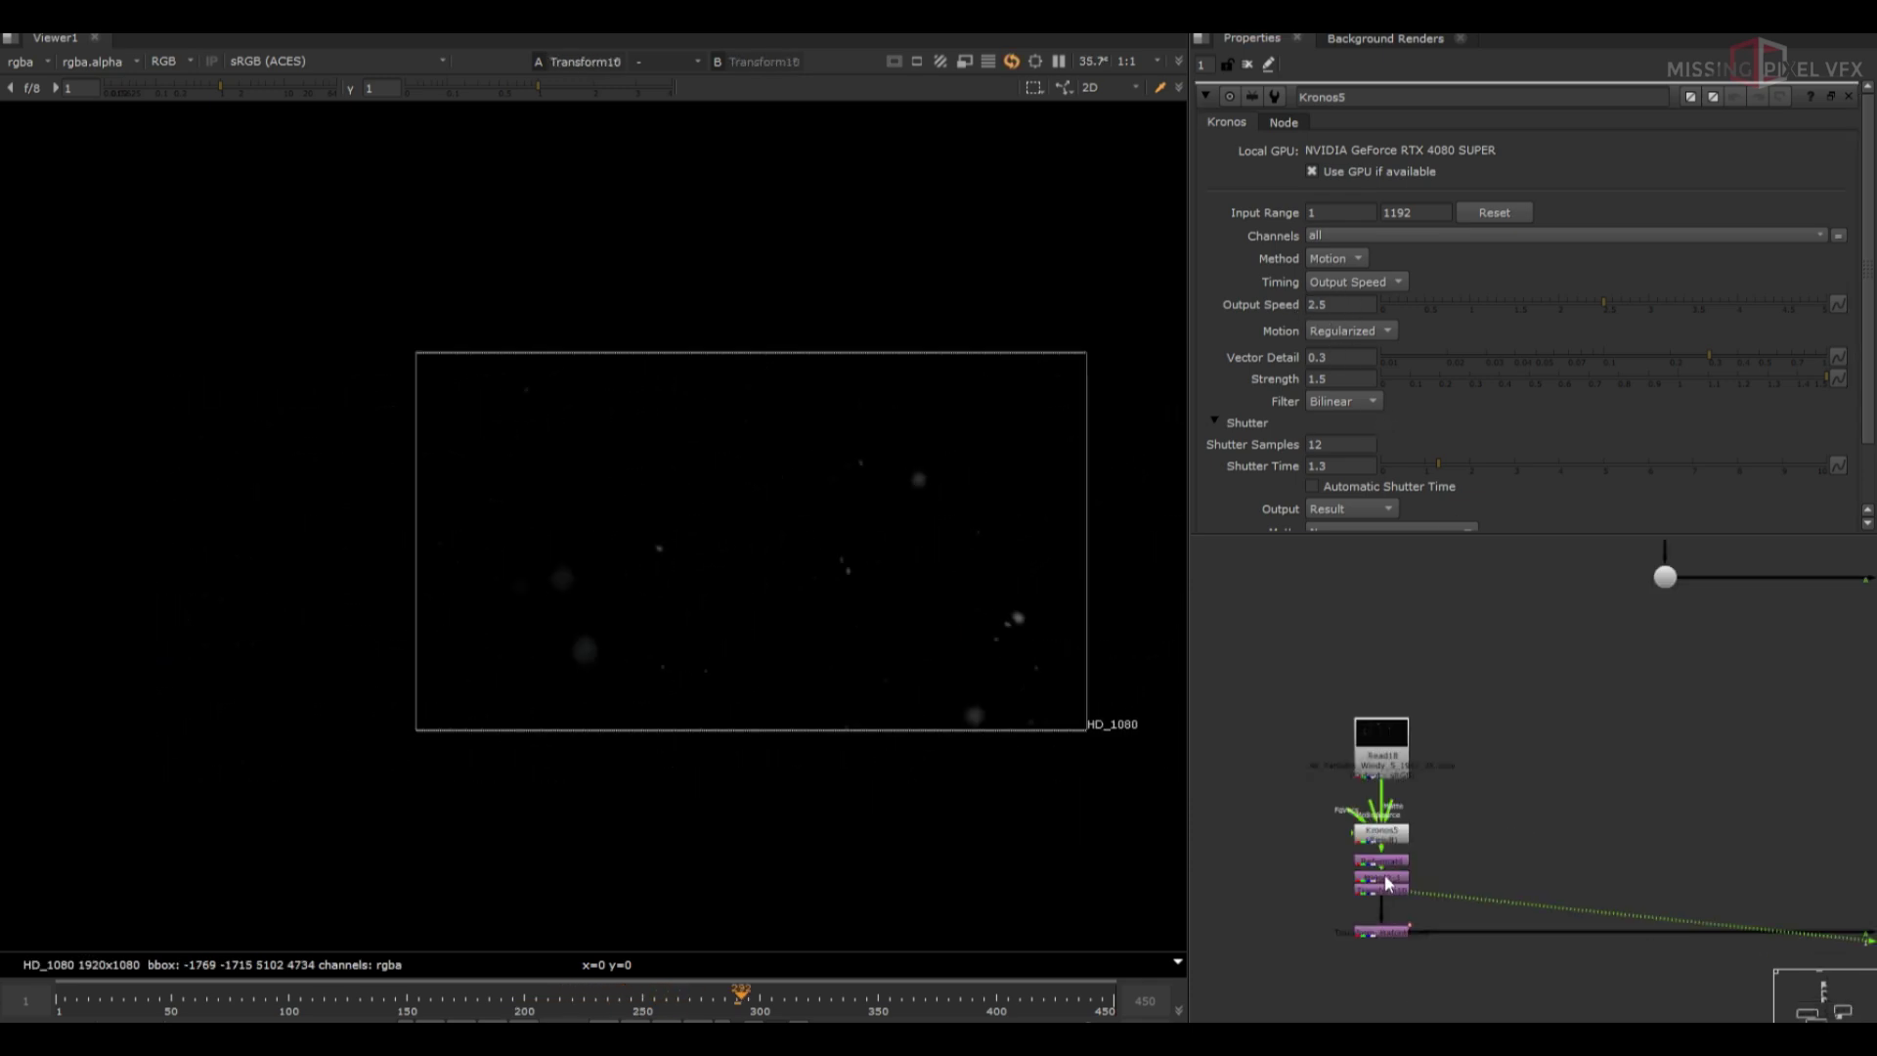
pyautogui.click(1385, 879)
pyautogui.press('1')
pyautogui.click(1383, 890)
pyautogui.press('1')
pyautogui.doubleClick(1383, 889)
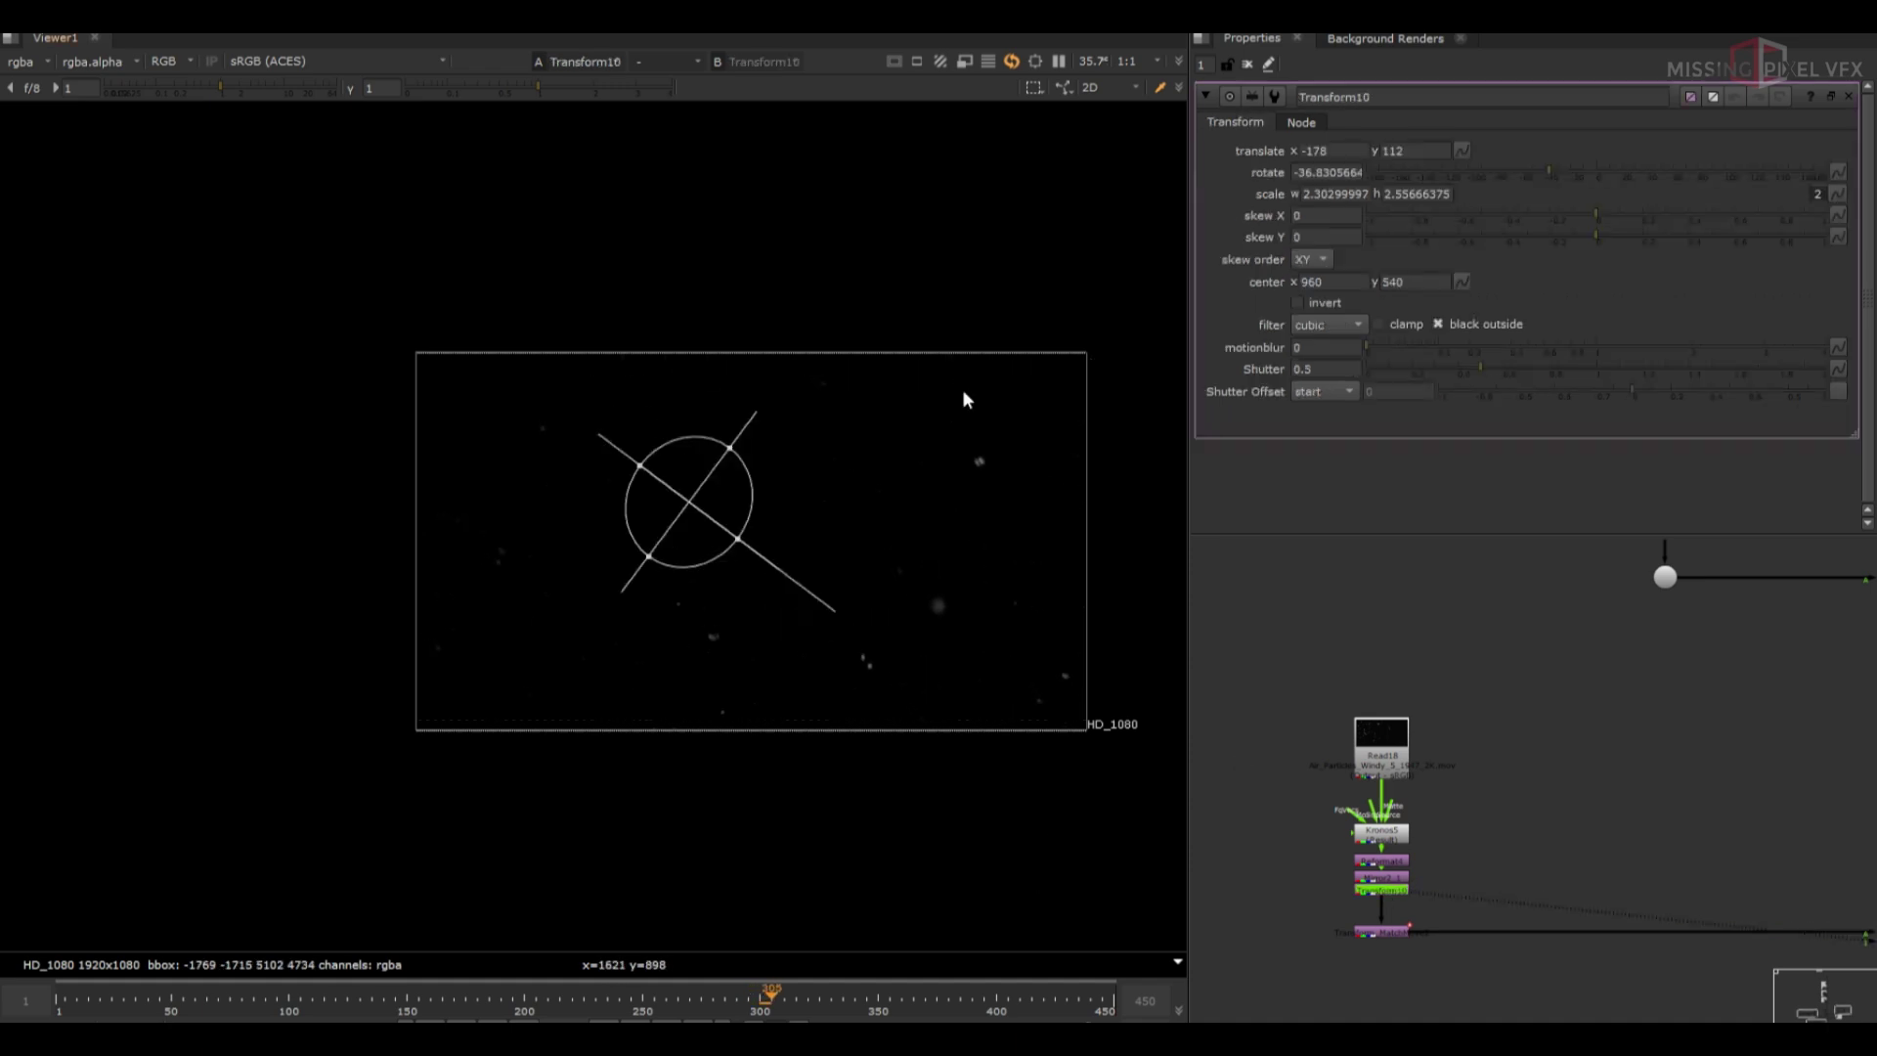
# View the first snow layer's output at Dot26
pyautogui.scroll(-4, 1584, 865)
pyautogui.moveTo(1701, 660); pyautogui.dragTo(1545, 798)
pyautogui.press('1')
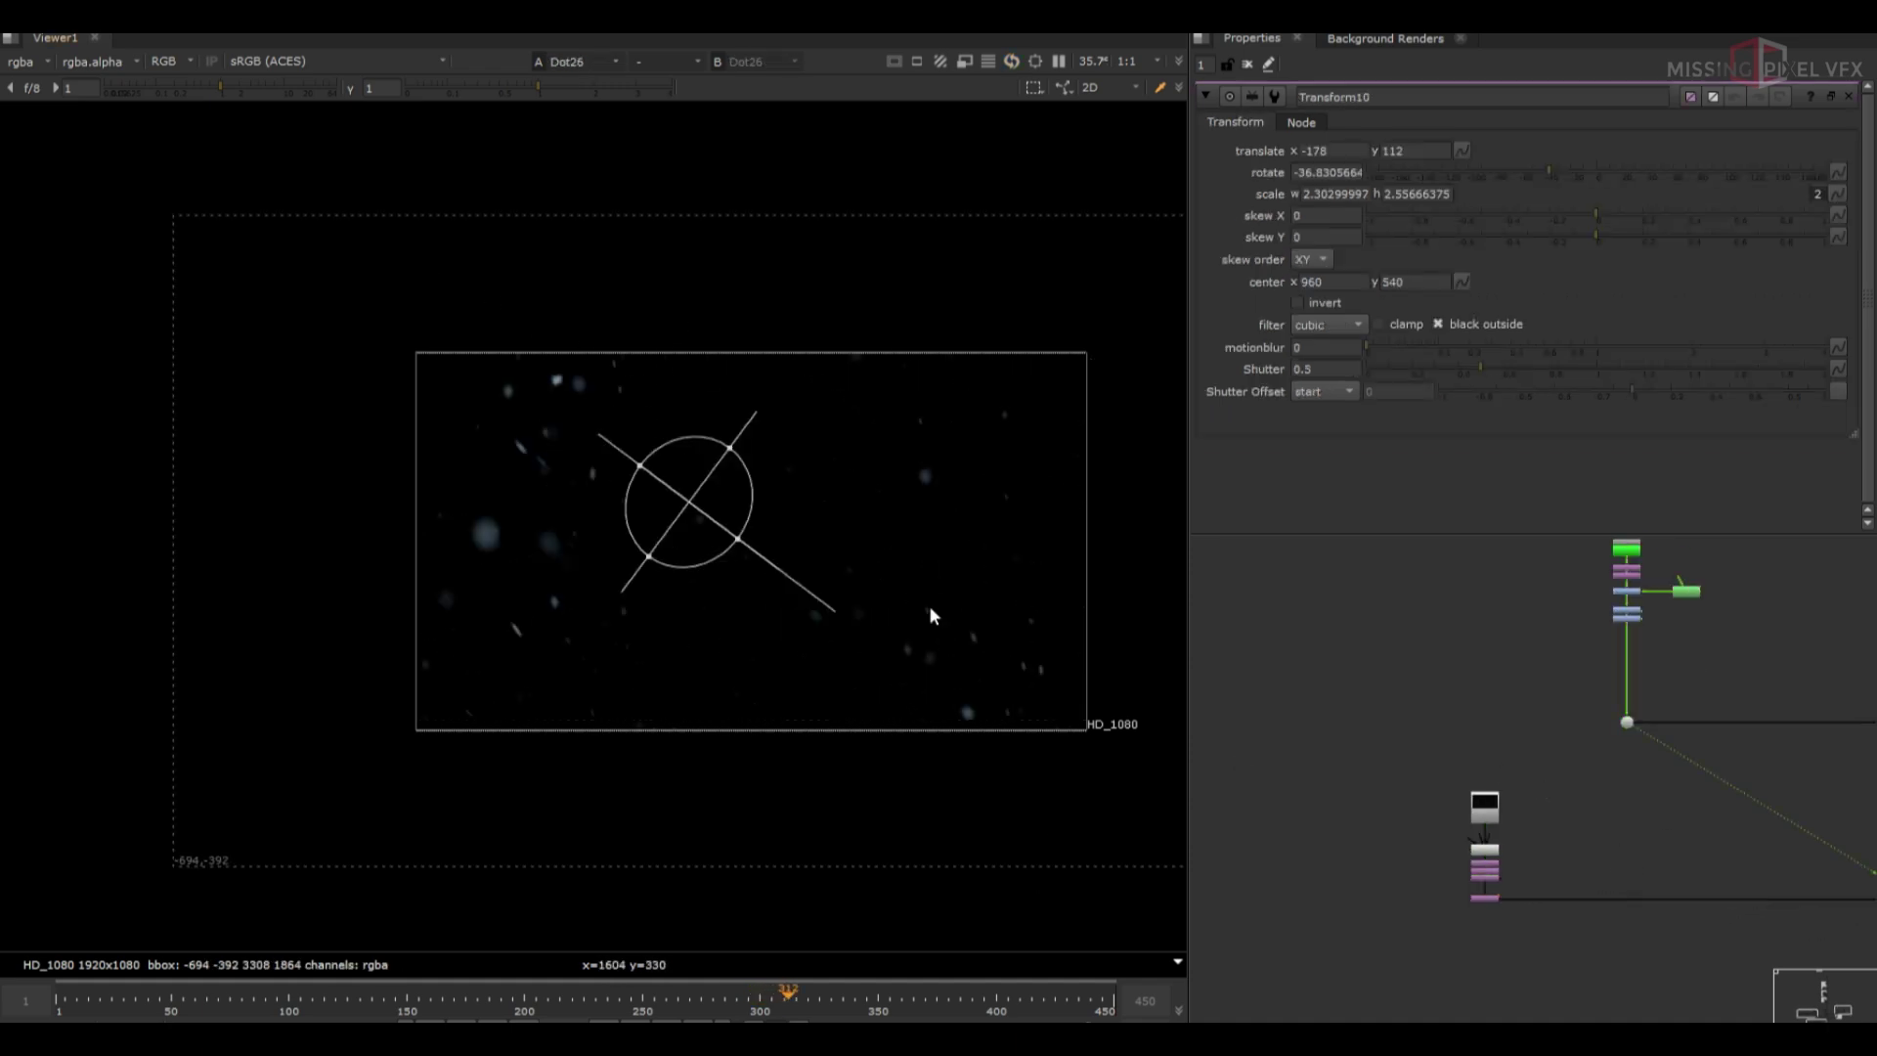
# View Transform_MatchMove2 at the end of the Read18 branch and open its settings
pyautogui.scroll(4, 1493, 890)
pyautogui.moveTo(1496, 901); pyautogui.dragTo(1305, 975, button='middle')
pyautogui.scroll(3, 1305, 975)
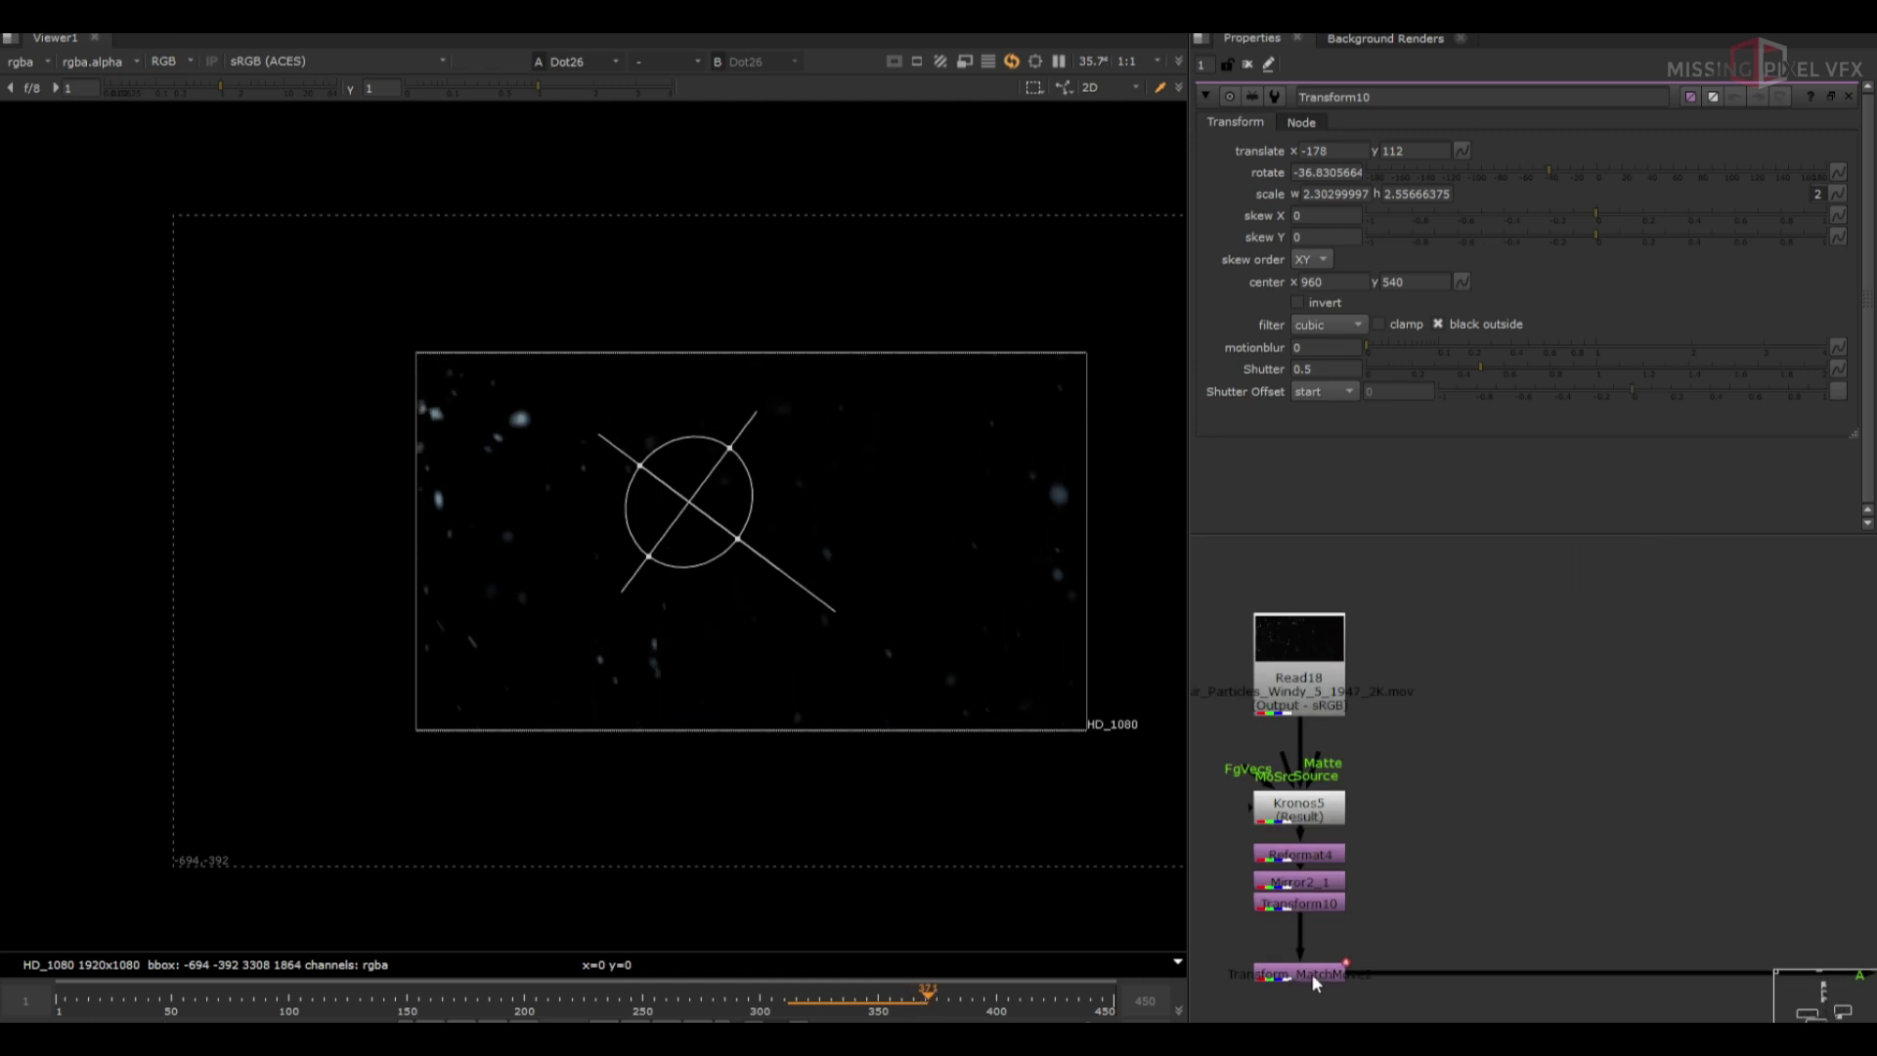
pyautogui.click(1313, 976)
pyautogui.press('1')
pyautogui.doubleClick(1312, 975)
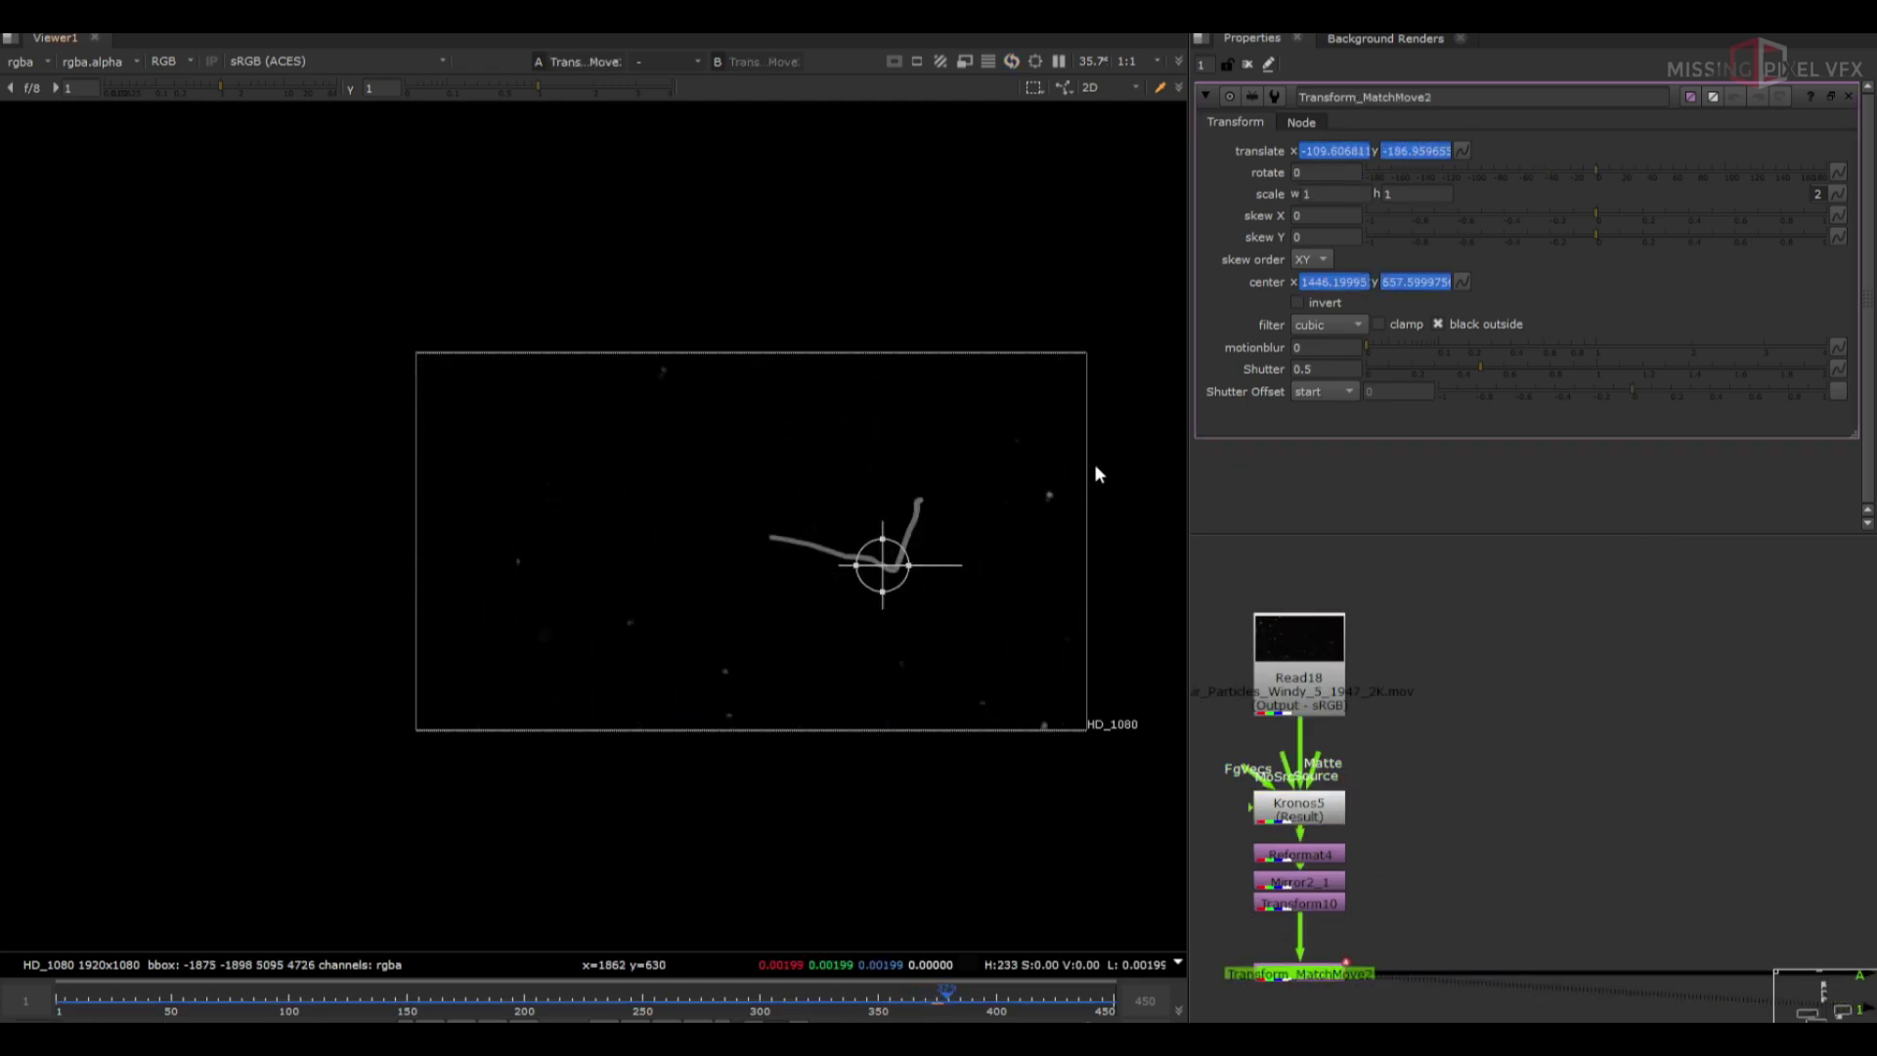
# Close all open node settings and view the blurred snowy background at Dot2
pyautogui.click(1247, 64)
pyautogui.scroll(-5, 1525, 833)
pyautogui.moveTo(1818, 839); pyautogui.dragTo(1519, 827, button='middle')
pyautogui.moveTo(1583, 856); pyautogui.dragTo(1577, 867)
pyautogui.press('1')
pyautogui.scroll(-8, 1564, 778)
pyautogui.moveTo(1594, 648); pyautogui.dragTo(1482, 778, button='middle')
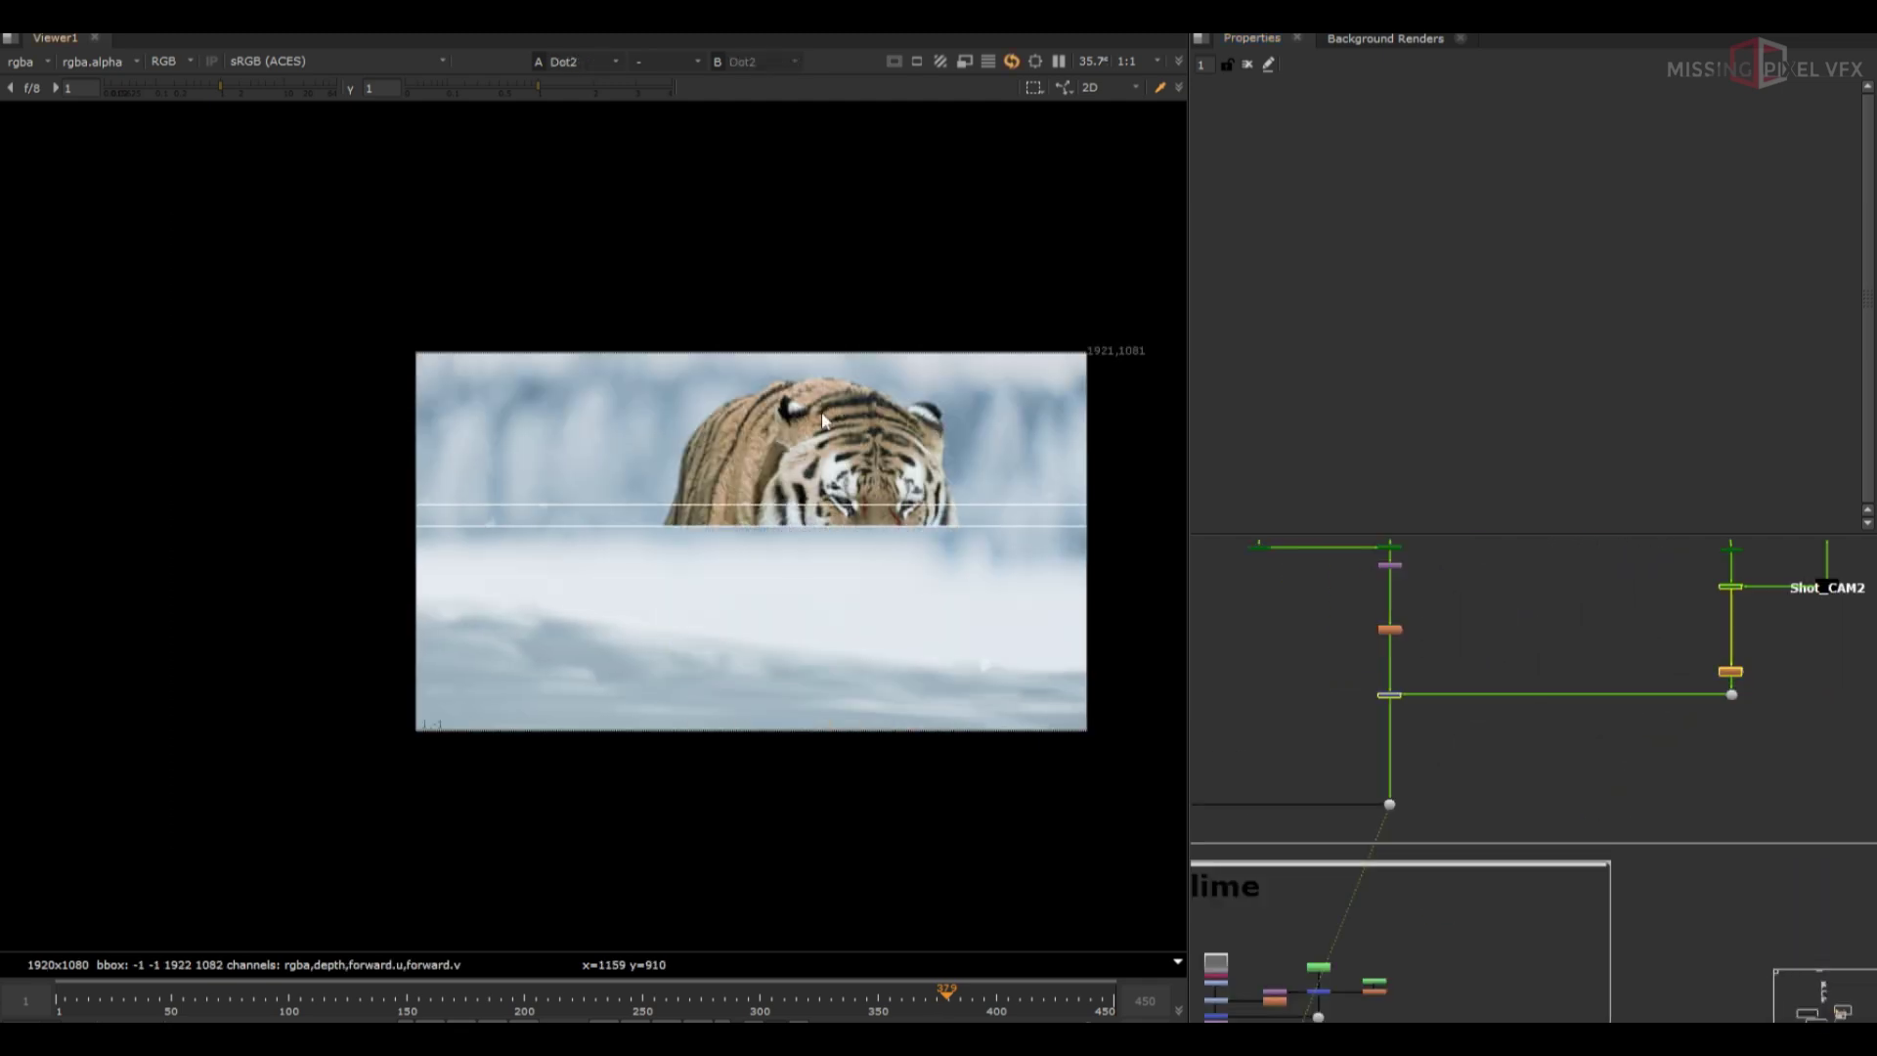
# Add a Tracker fed by Dot2 and place a track point at about 1022, 778 on the background trees
pyautogui.click(1485, 815)
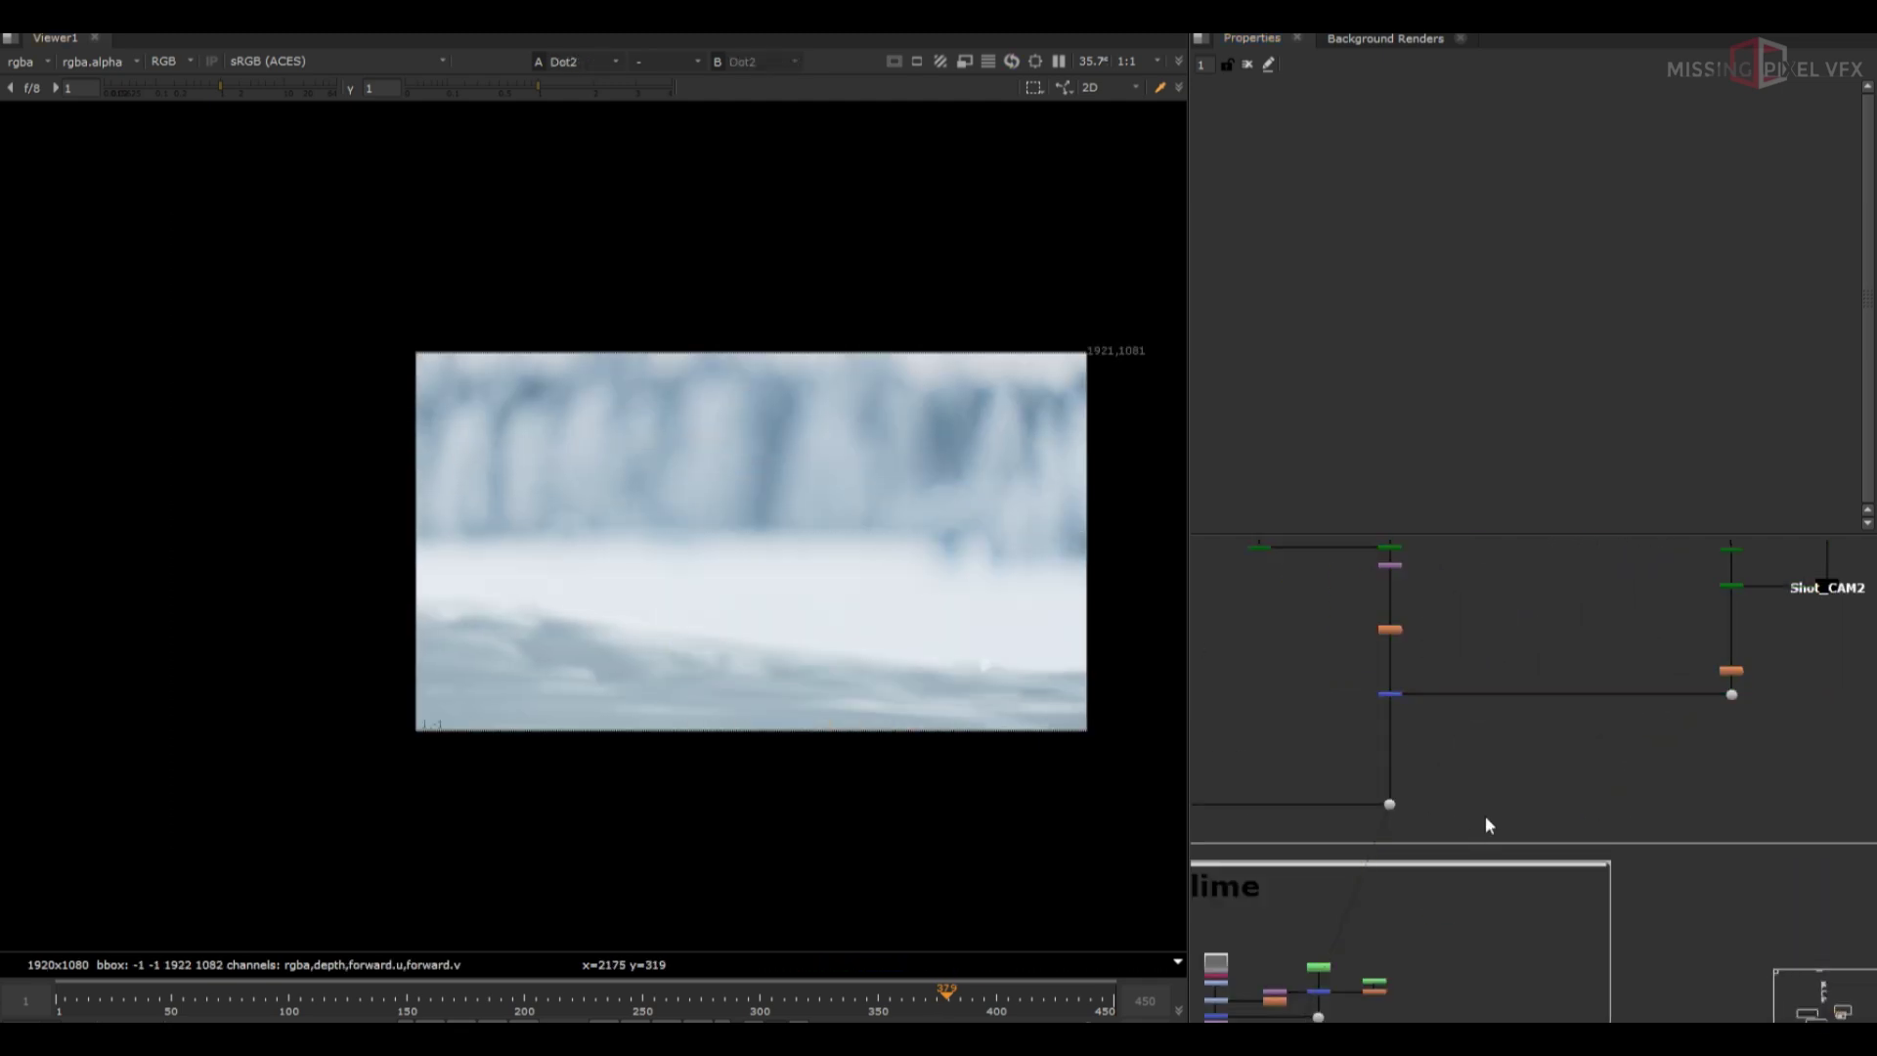
pyautogui.press('Tab')
pyautogui.write('trac')
pyautogui.click(1342, 837)
pyautogui.scroll(2, 1441, 824)
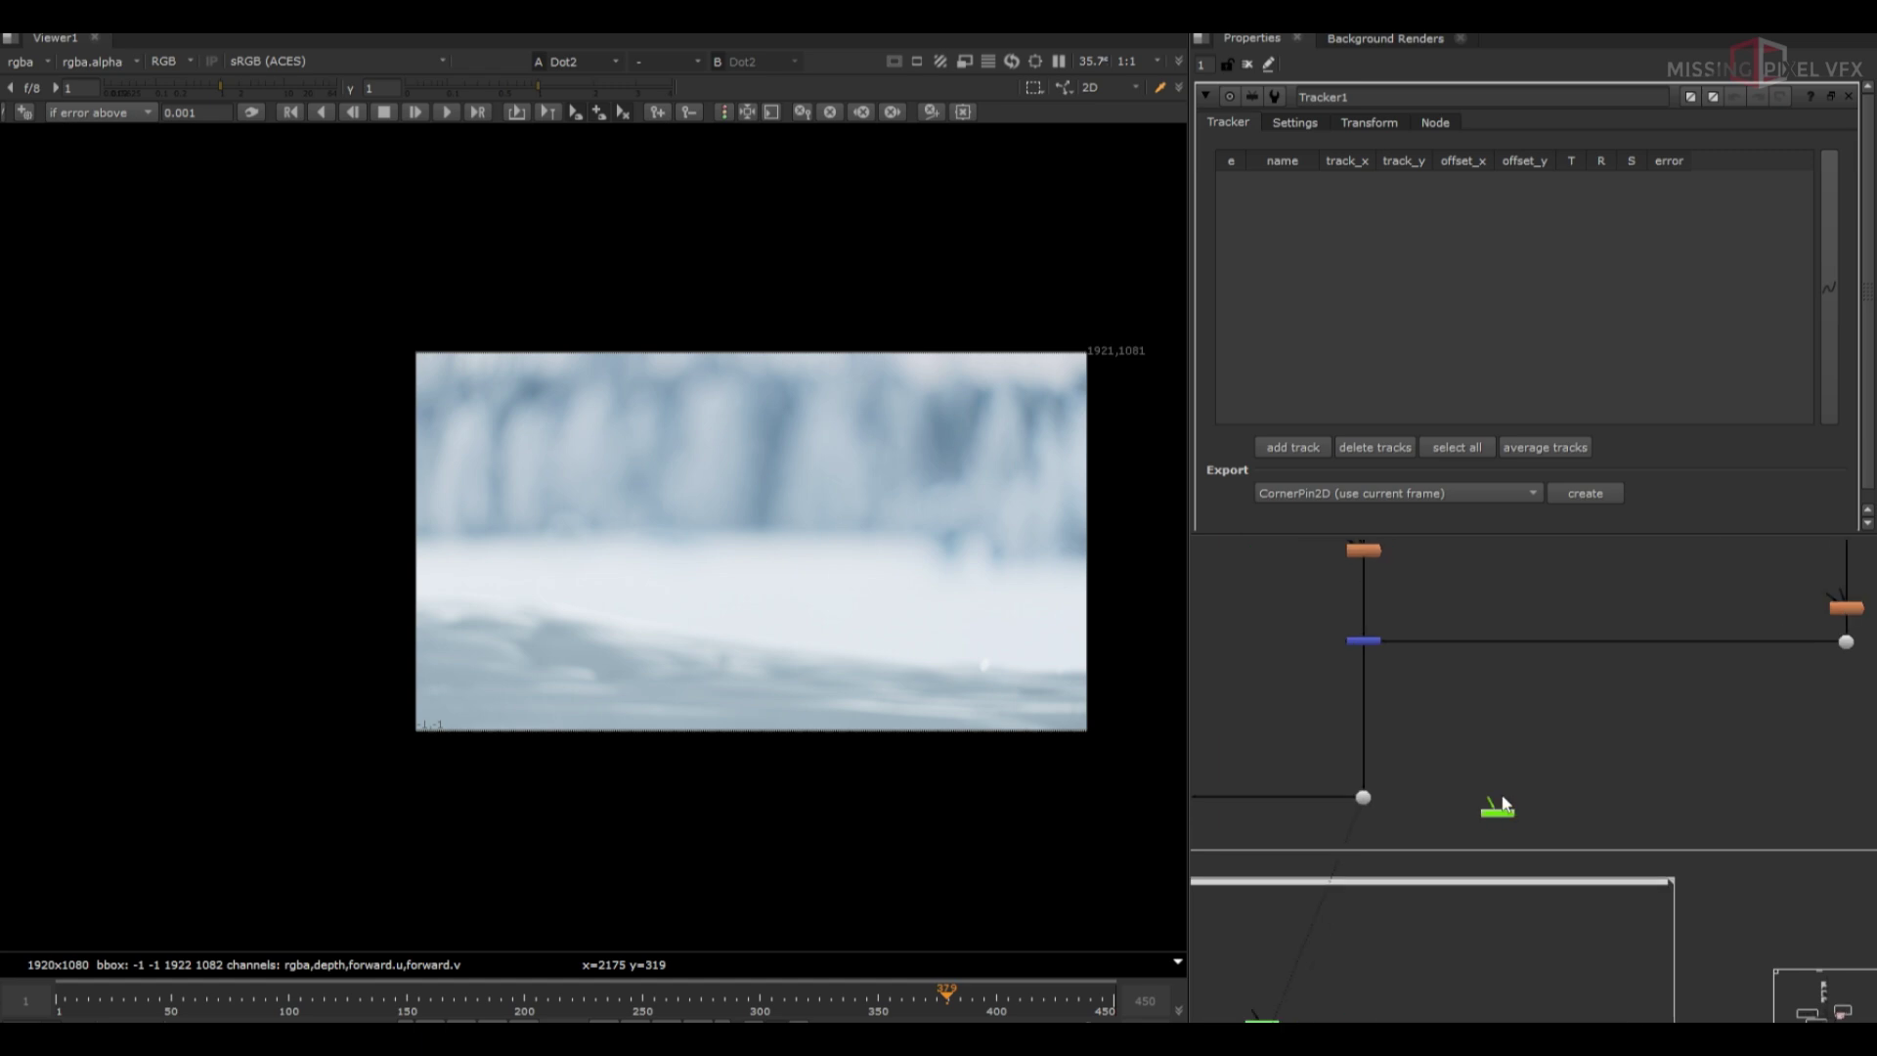
pyautogui.keyDown('ctrl'); pyautogui.keyDown('alt'); pyautogui.click(772, 465); pyautogui.keyUp('alt'); pyautogui.keyUp('ctrl')
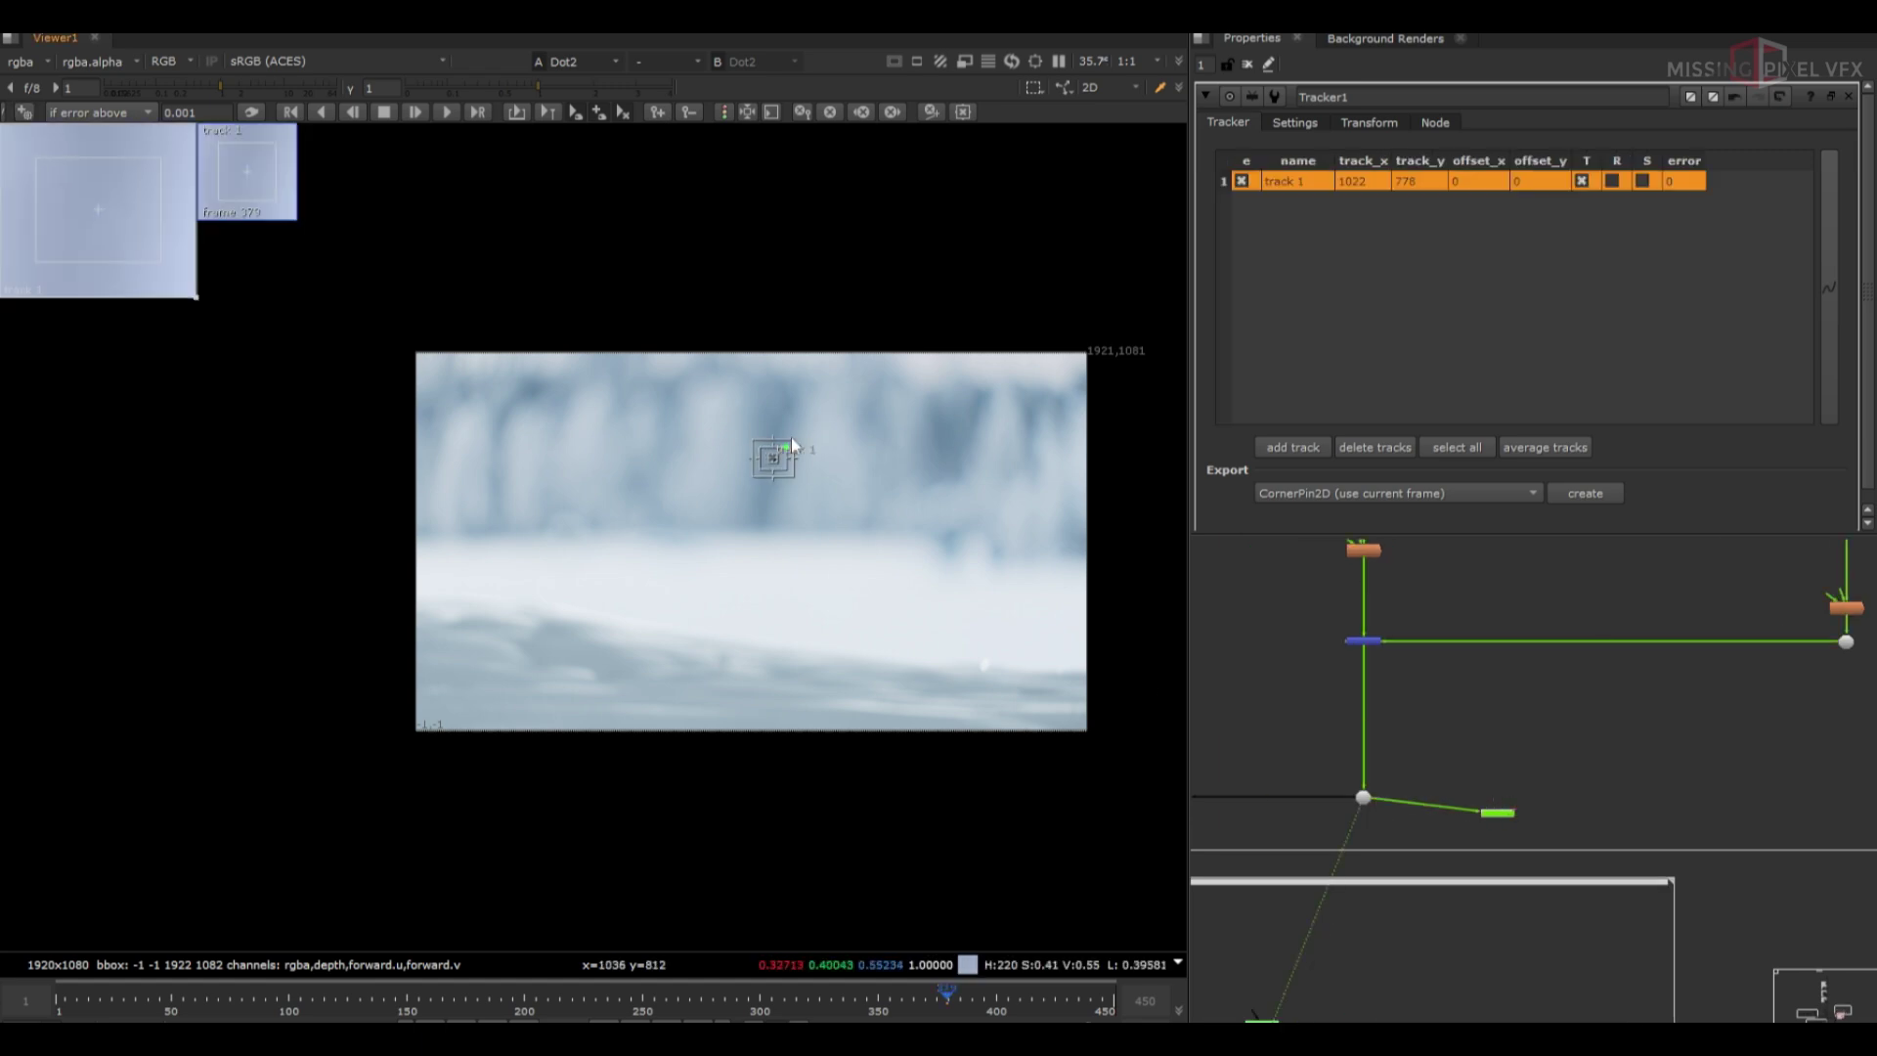
# Remove the Tracker node connected to the background branch at Dot2
pyautogui.scroll(2, 1492, 823)
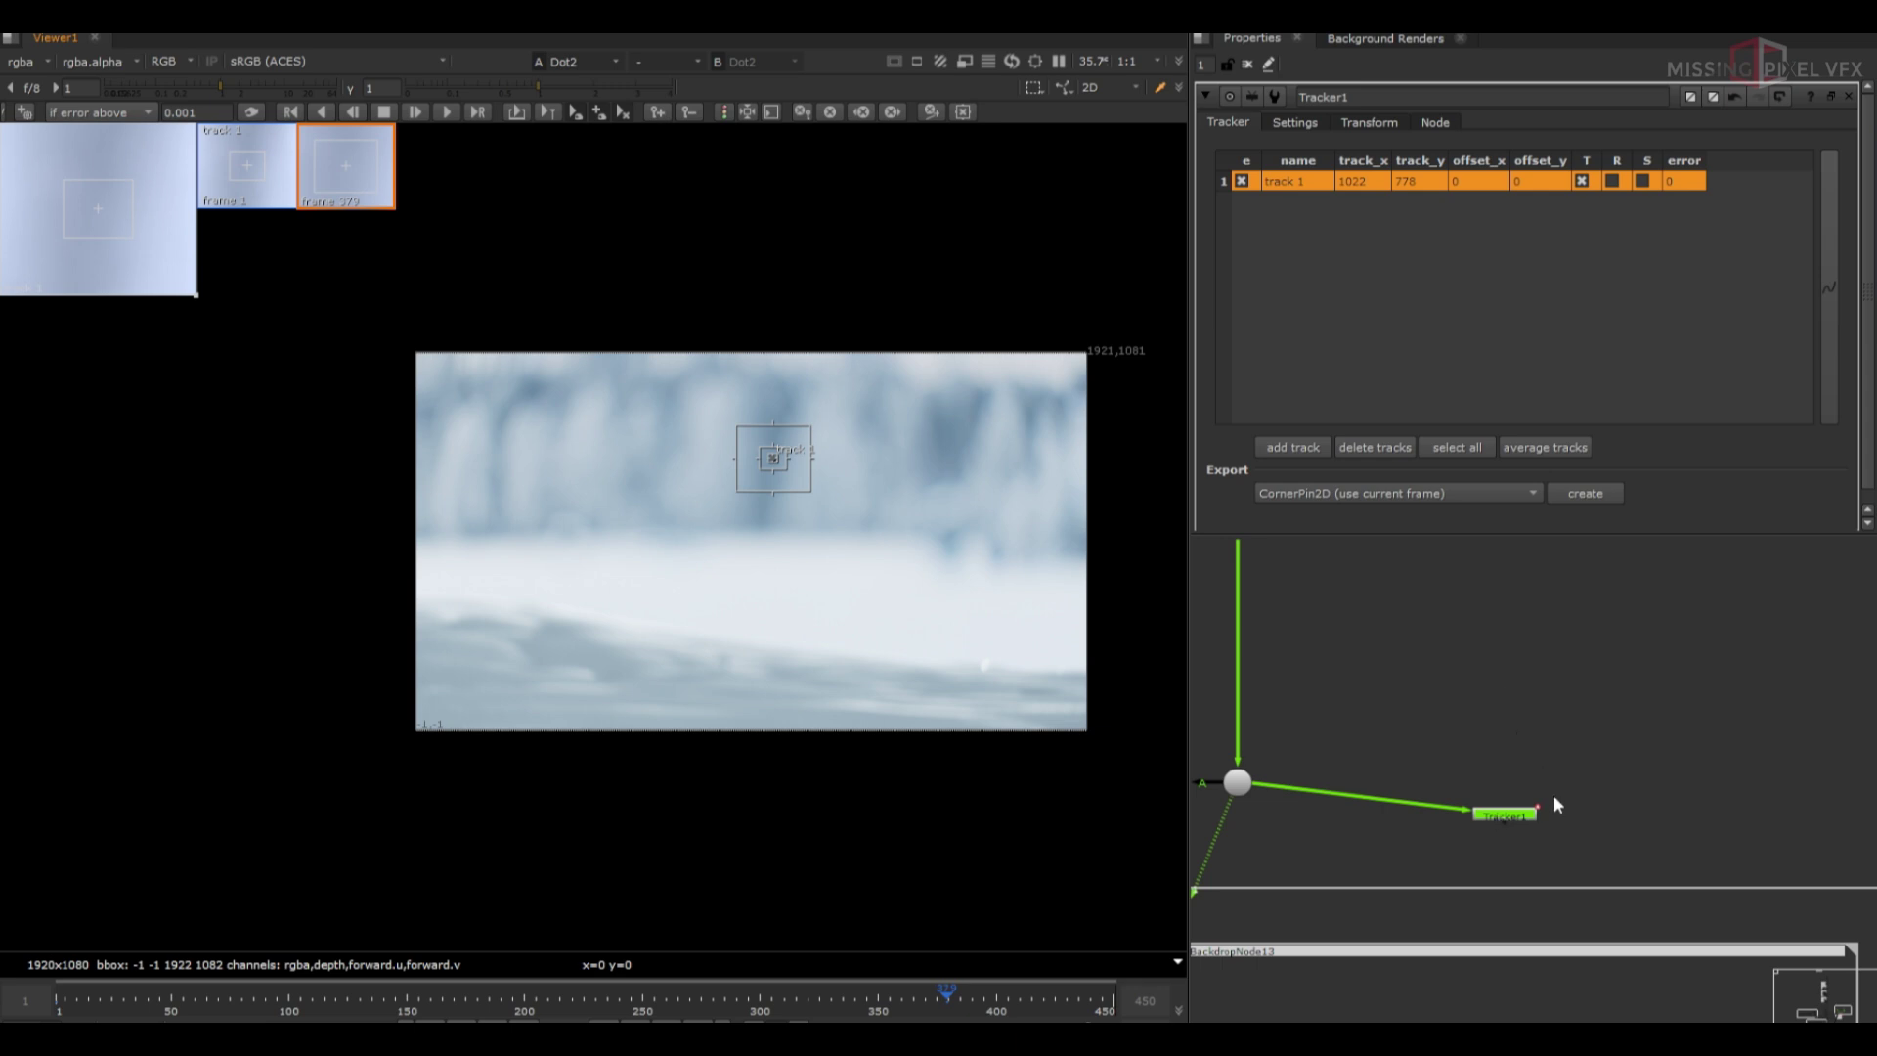
pyautogui.scroll(-3, 1501, 816)
pyautogui.moveTo(1433, 626); pyautogui.dragTo(1435, 792, button='middle')
pyautogui.moveTo(1344, 599); pyautogui.dragTo(1507, 783, button='middle')
pyautogui.moveTo(1292, 690); pyautogui.dragTo(1430, 817)
pyautogui.scroll(1, 1447, 813)
pyautogui.scroll(-5, 1468, 826)
pyautogui.moveTo(1470, 826); pyautogui.dragTo(1477, 684, button='middle')
pyautogui.scroll(2, 1525, 747)
pyautogui.moveTo(1578, 778); pyautogui.dragTo(1520, 817)
pyautogui.press('Delete')
# Insert a copy of Transform_MatchMove2 at the end of the Kronos2 snow branch, above its dot, and close all node settings
pyautogui.scroll(-4, 1522, 817)
pyautogui.moveTo(1485, 870); pyautogui.dragTo(1653, 461, button='middle')
pyautogui.scroll(4, 1394, 878)
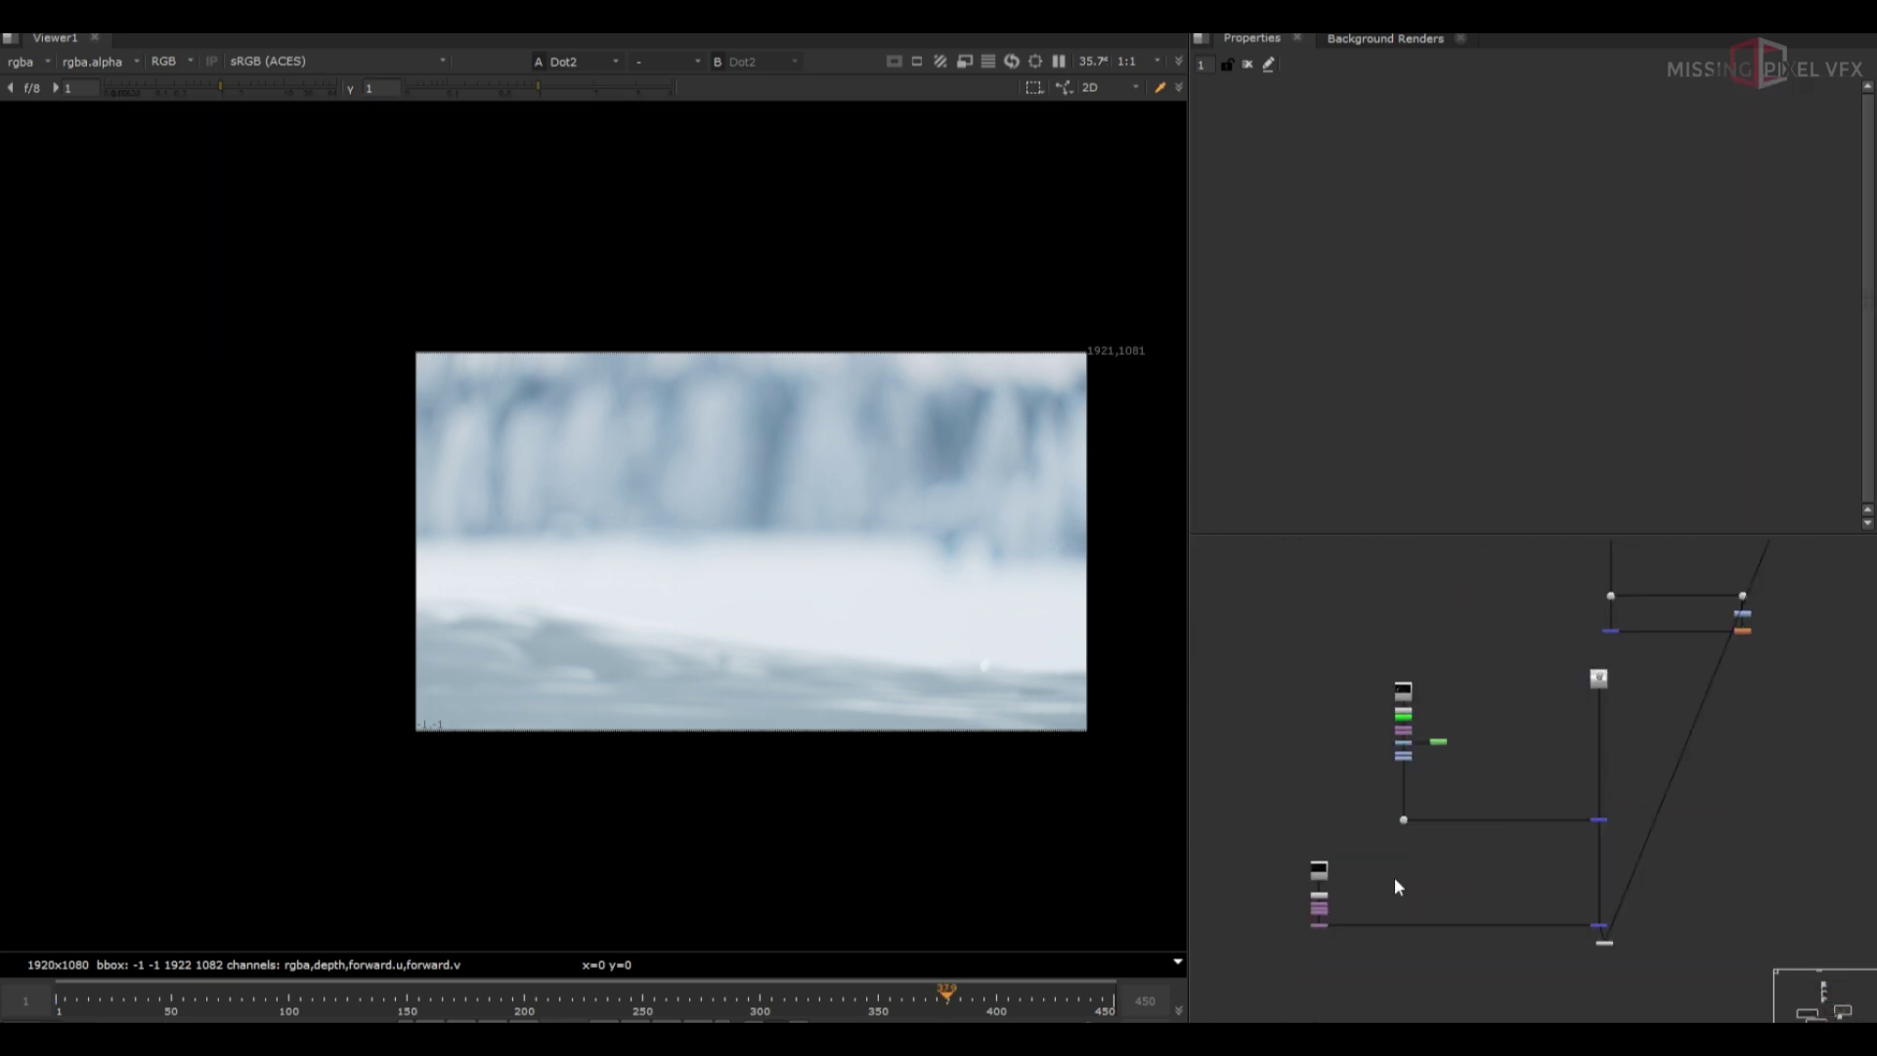
pyautogui.scroll(5, 1319, 923)
pyautogui.doubleClick(1280, 941)
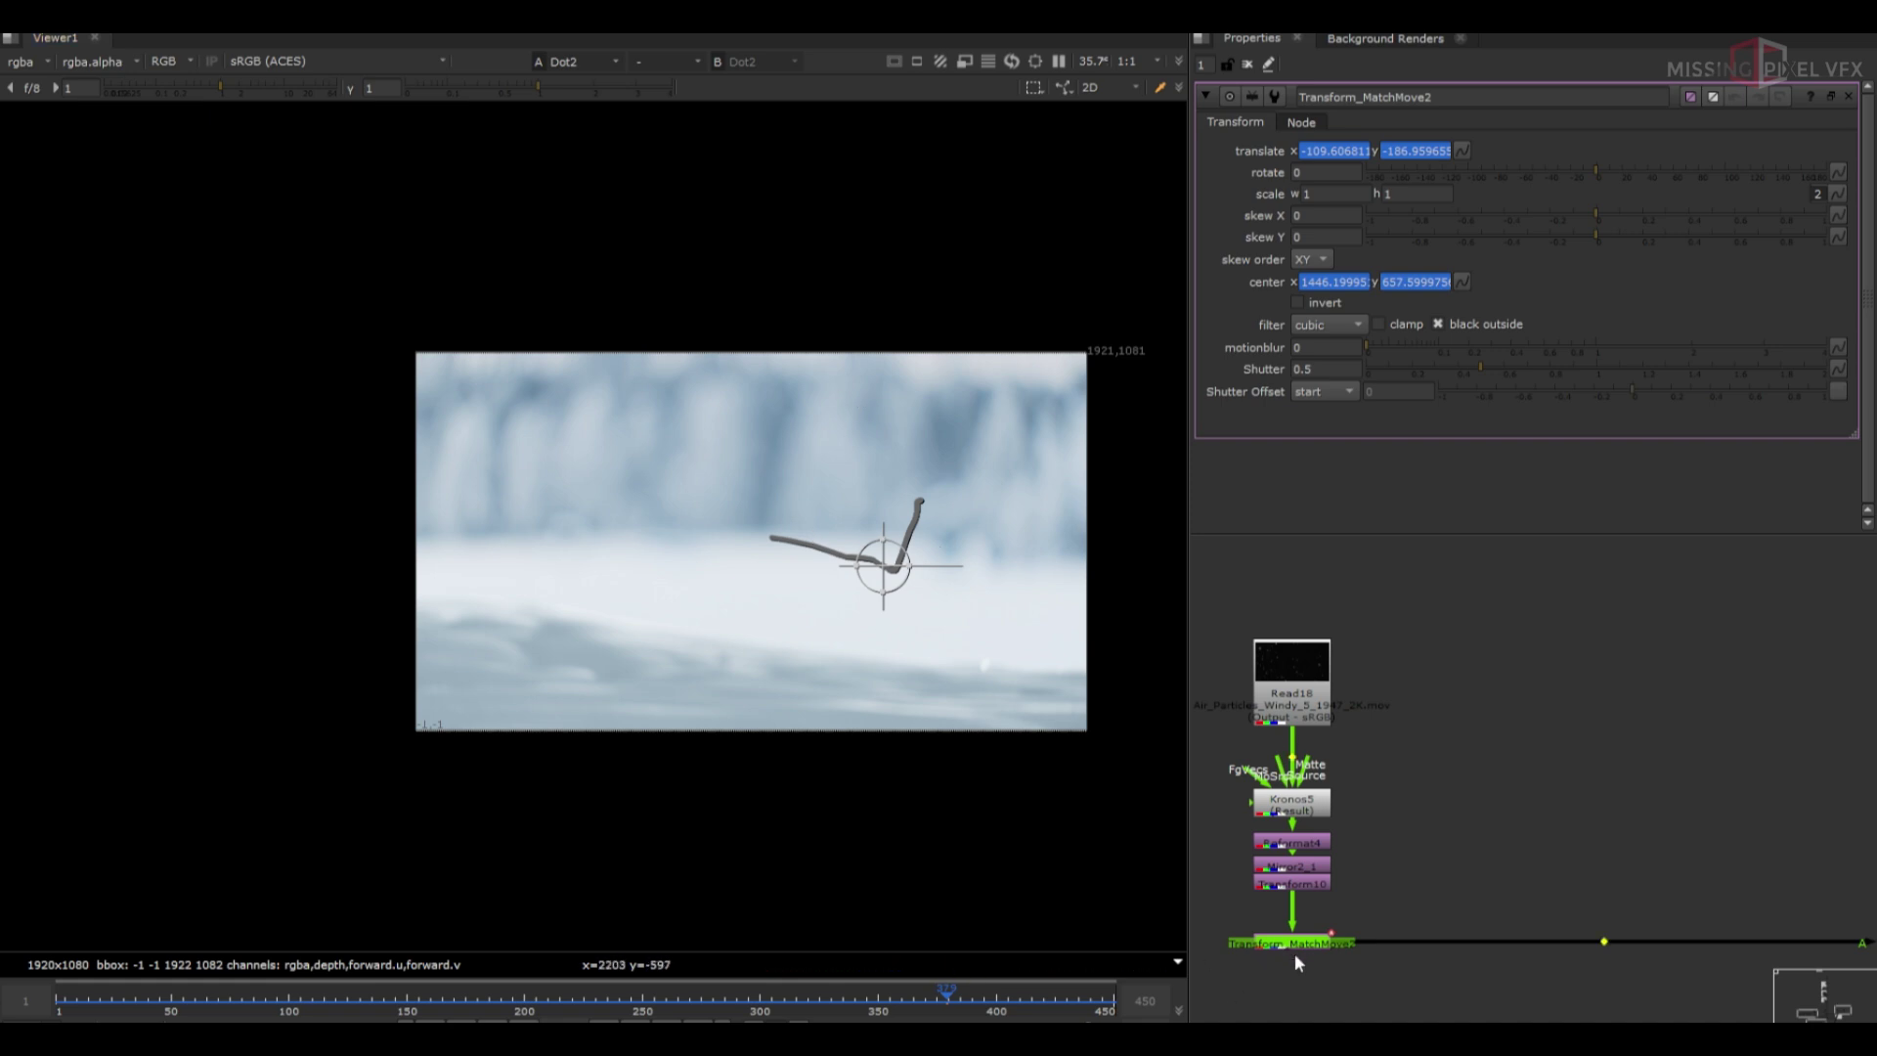
pyautogui.scroll(-5, 1296, 954)
pyautogui.moveTo(1397, 770); pyautogui.dragTo(1348, 930, button='middle')
pyautogui.scroll(3, 1368, 846)
pyautogui.click(1368, 847)
pyautogui.hotkey('ctrl', 'v')
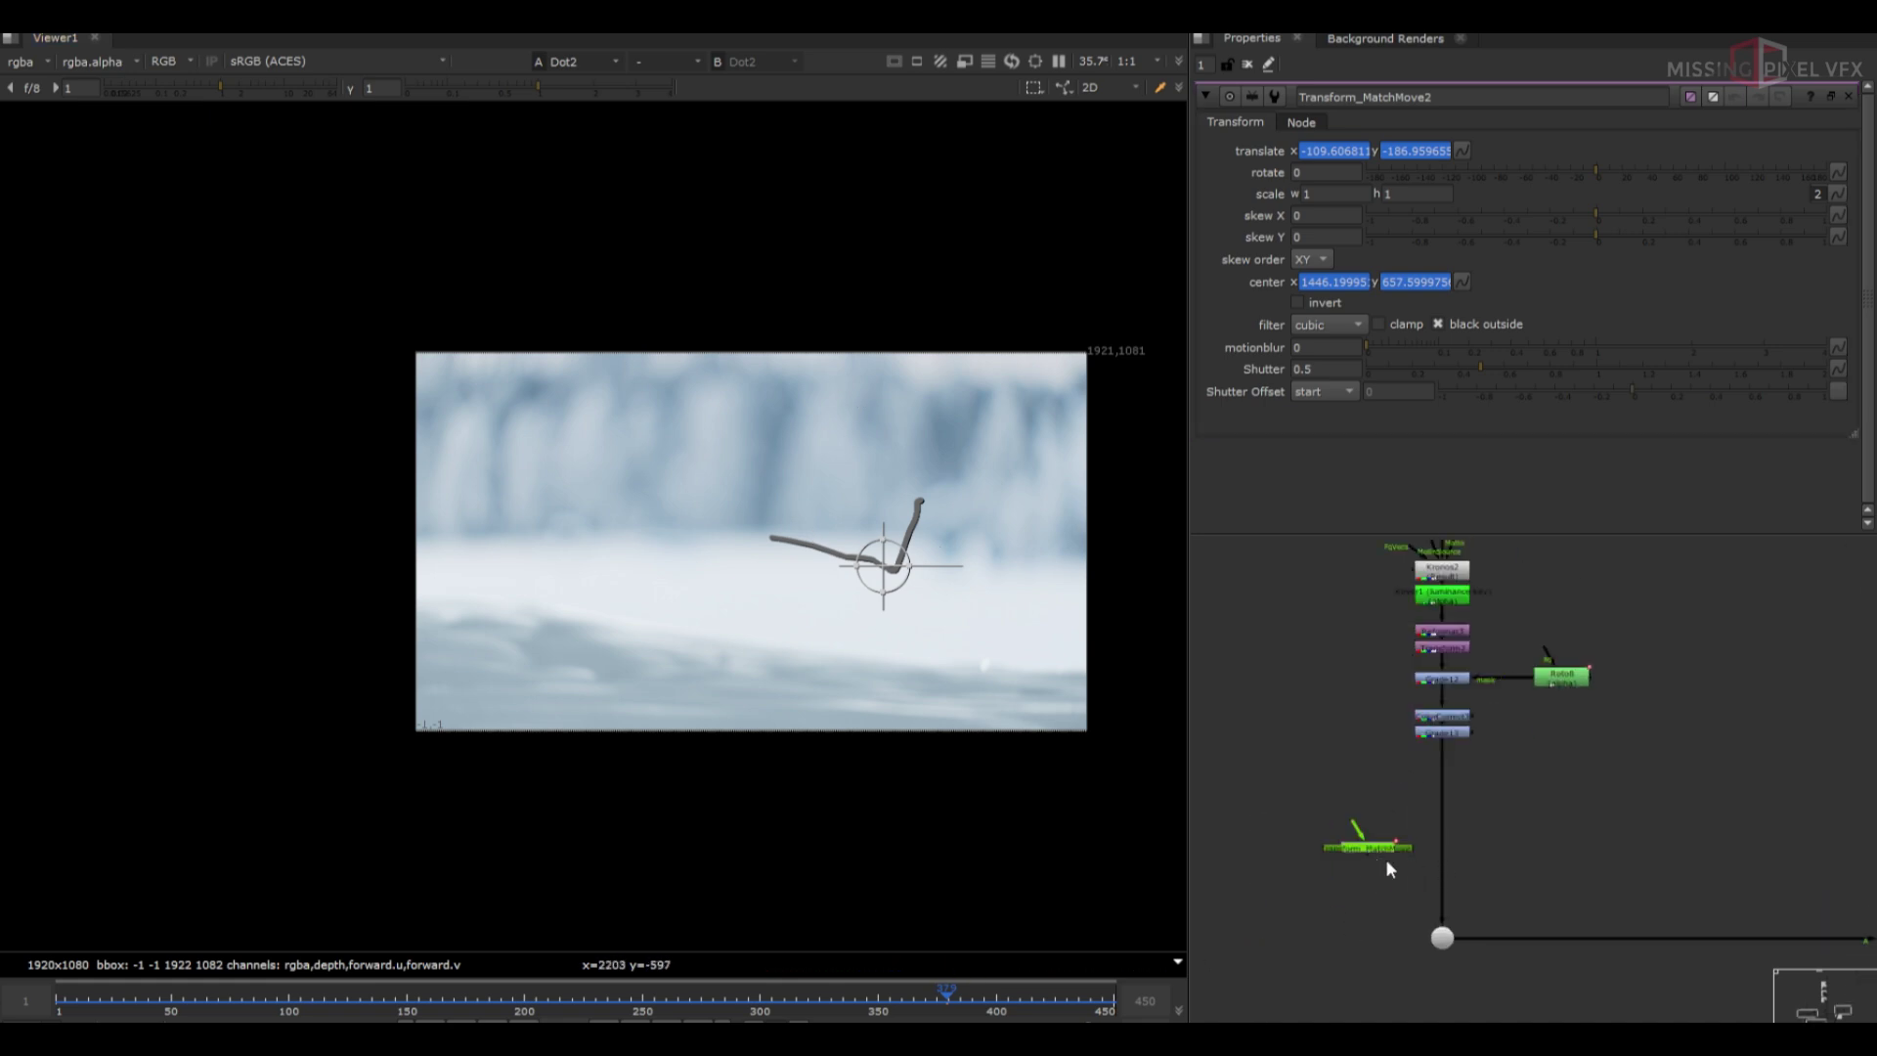
pyautogui.moveTo(1431, 853); pyautogui.dragTo(1450, 858)
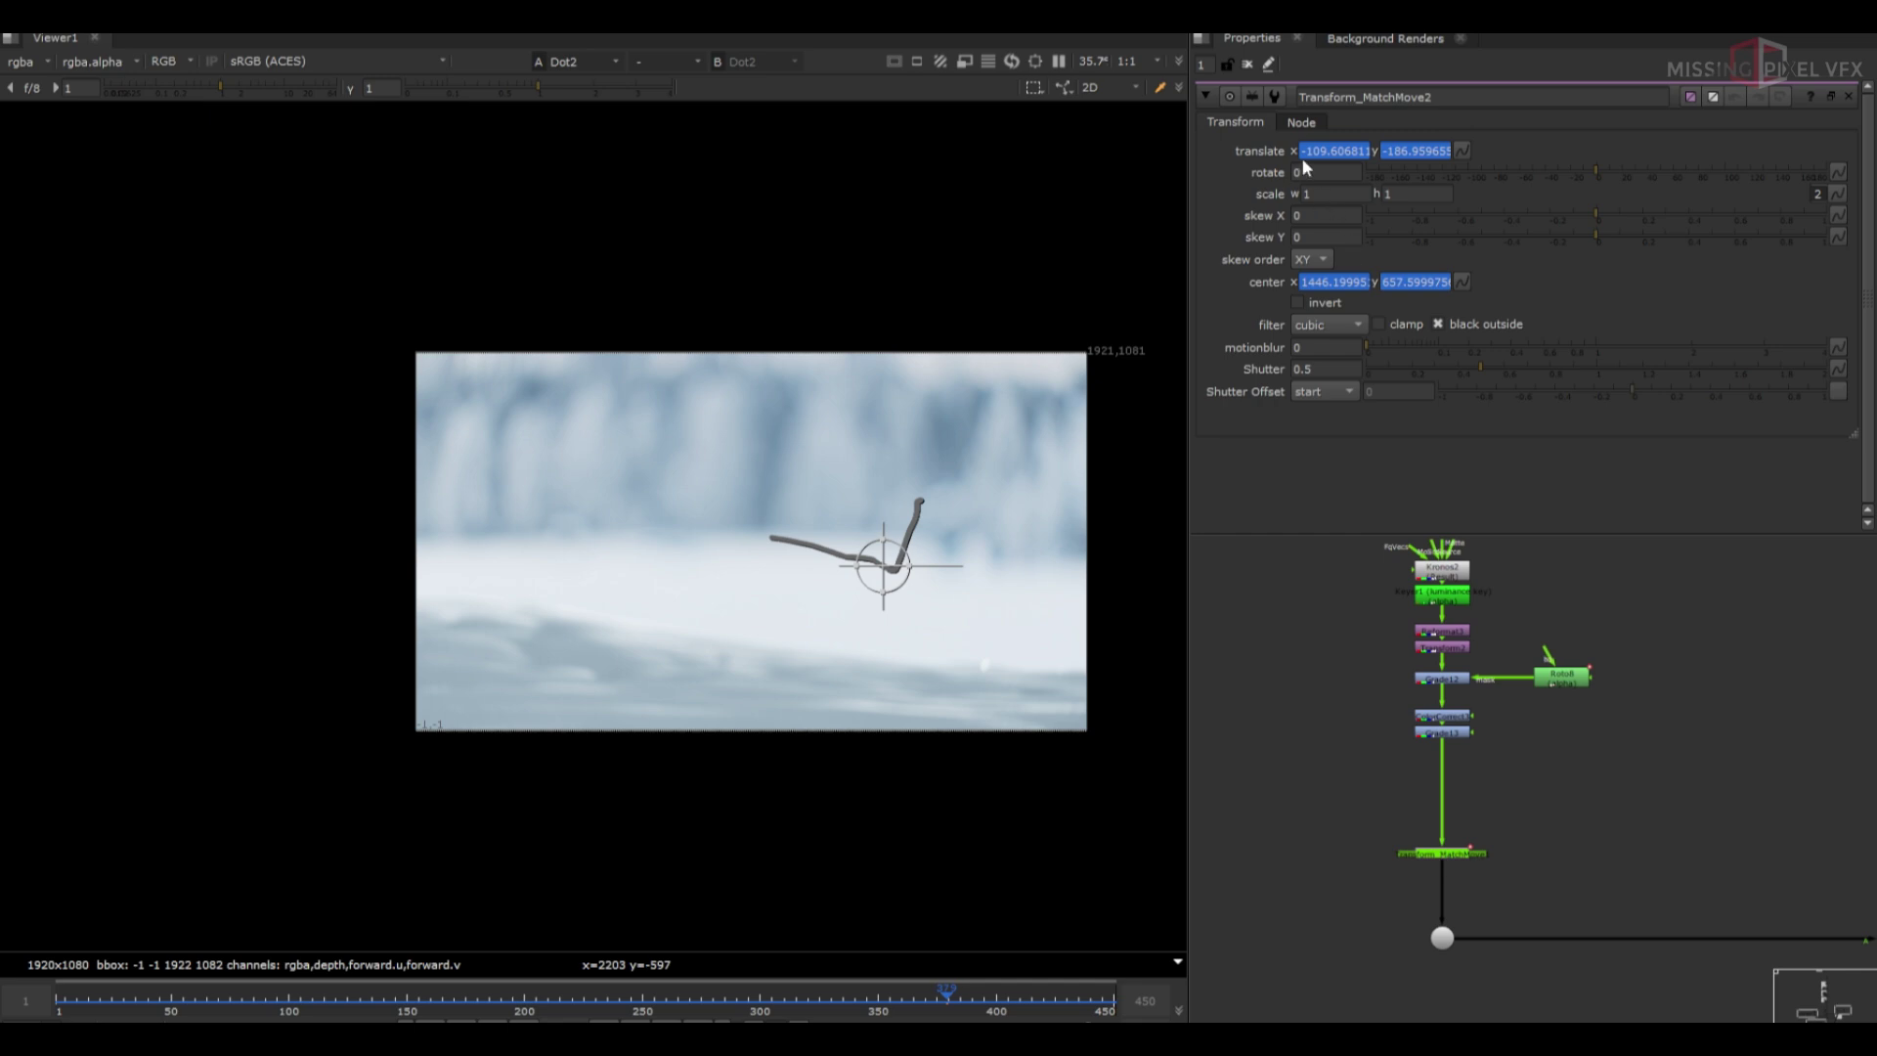
pyautogui.click(1248, 65)
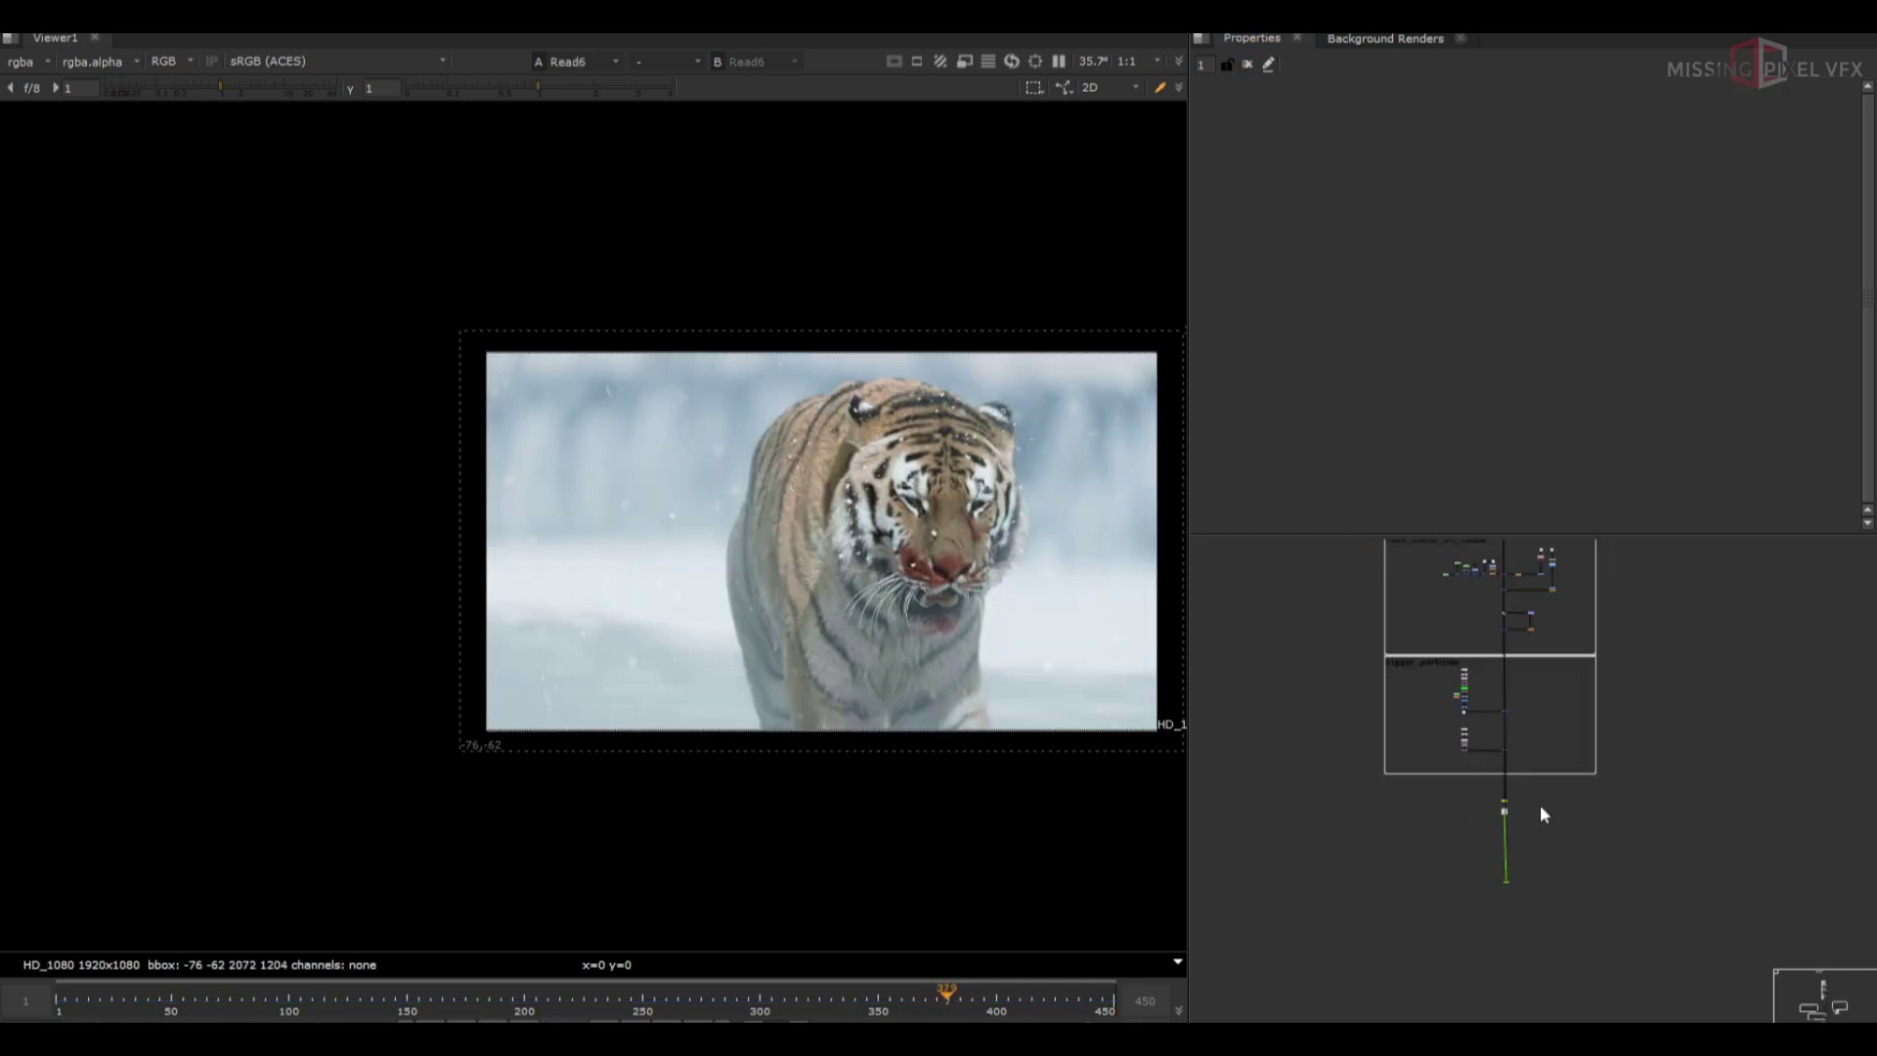
# Position the pre-rendered Read6 below the write node and review the rendered composite, returning to frame 1
pyautogui.moveTo(1447, 665); pyautogui.dragTo(1673, 803)
pyautogui.scroll(5, 1578, 915)
pyautogui.moveTo(1577, 915); pyautogui.dragTo(1533, 814, button='middle')
pyautogui.scroll(8, 1529, 808)
pyautogui.moveTo(1498, 767); pyautogui.dragTo(1494, 812)
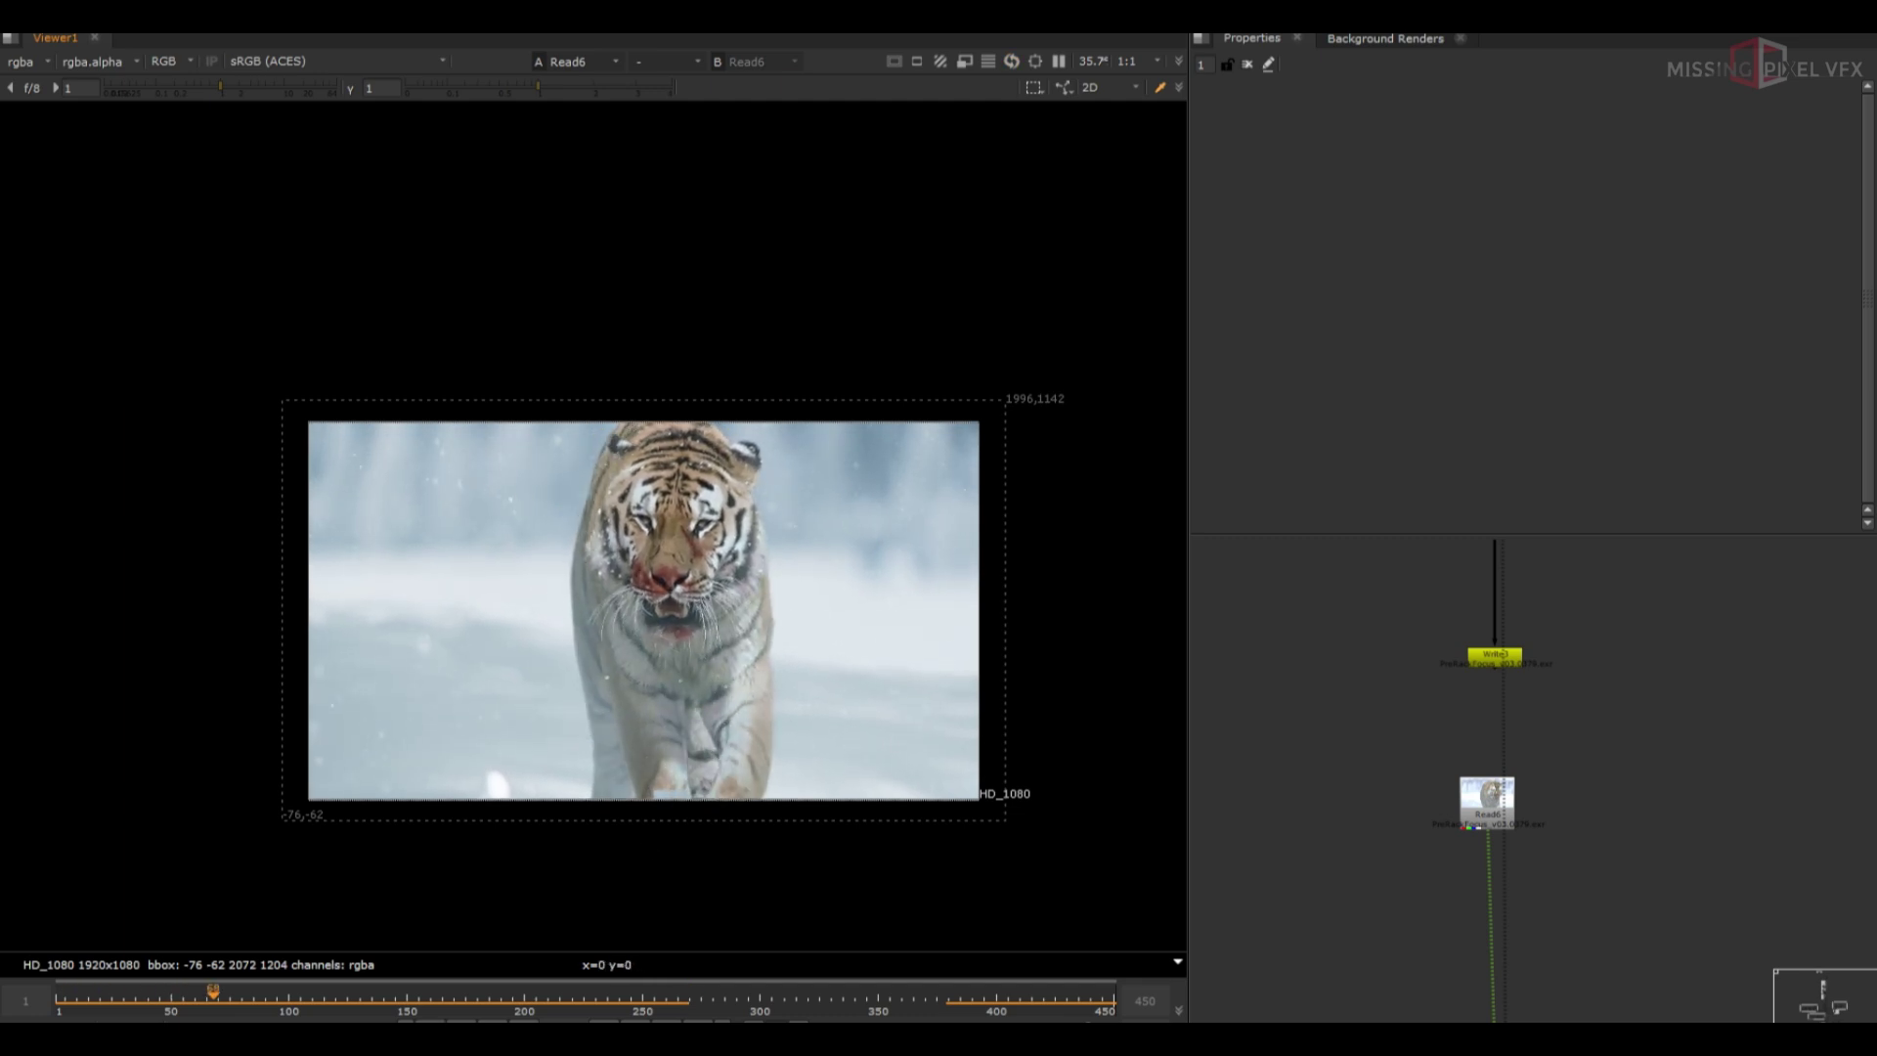
pyautogui.click(411, 1030)
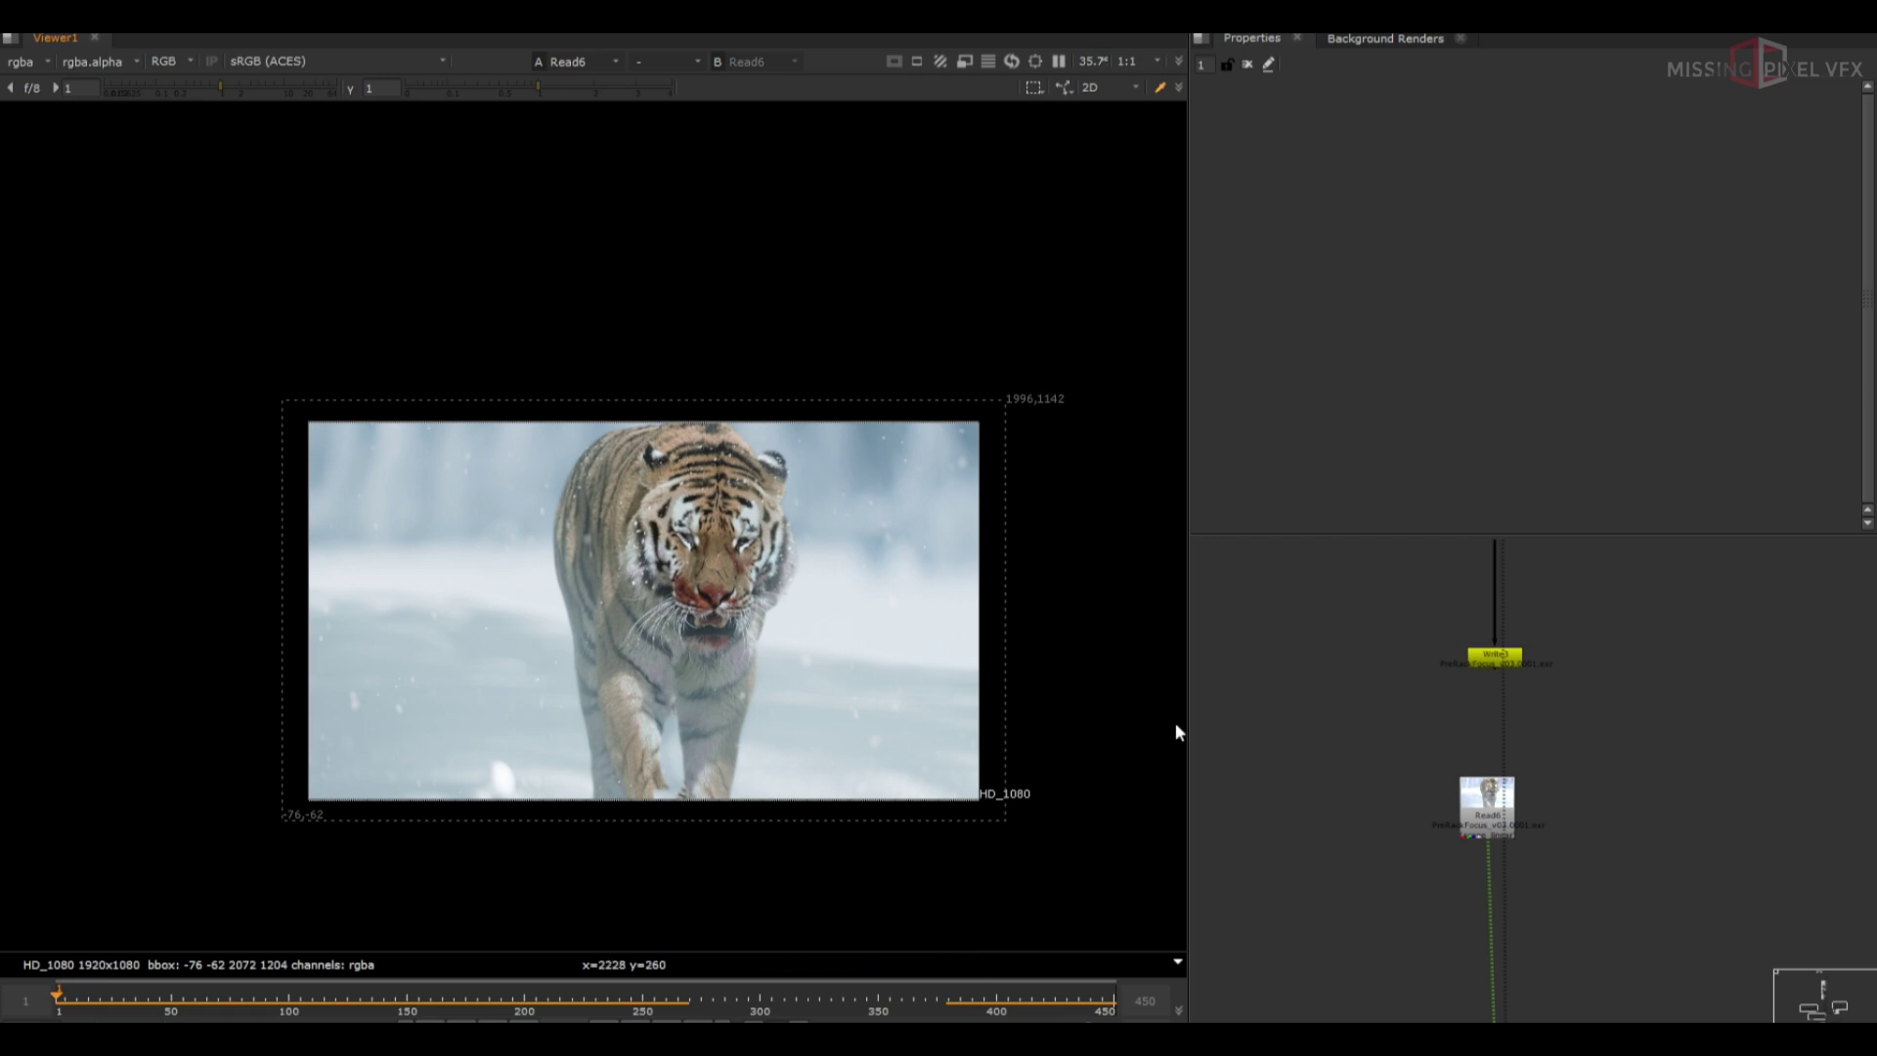
# Add a MagicDefocus node below Read6, view its output, and disable it
pyautogui.scroll(-5, 1520, 784)
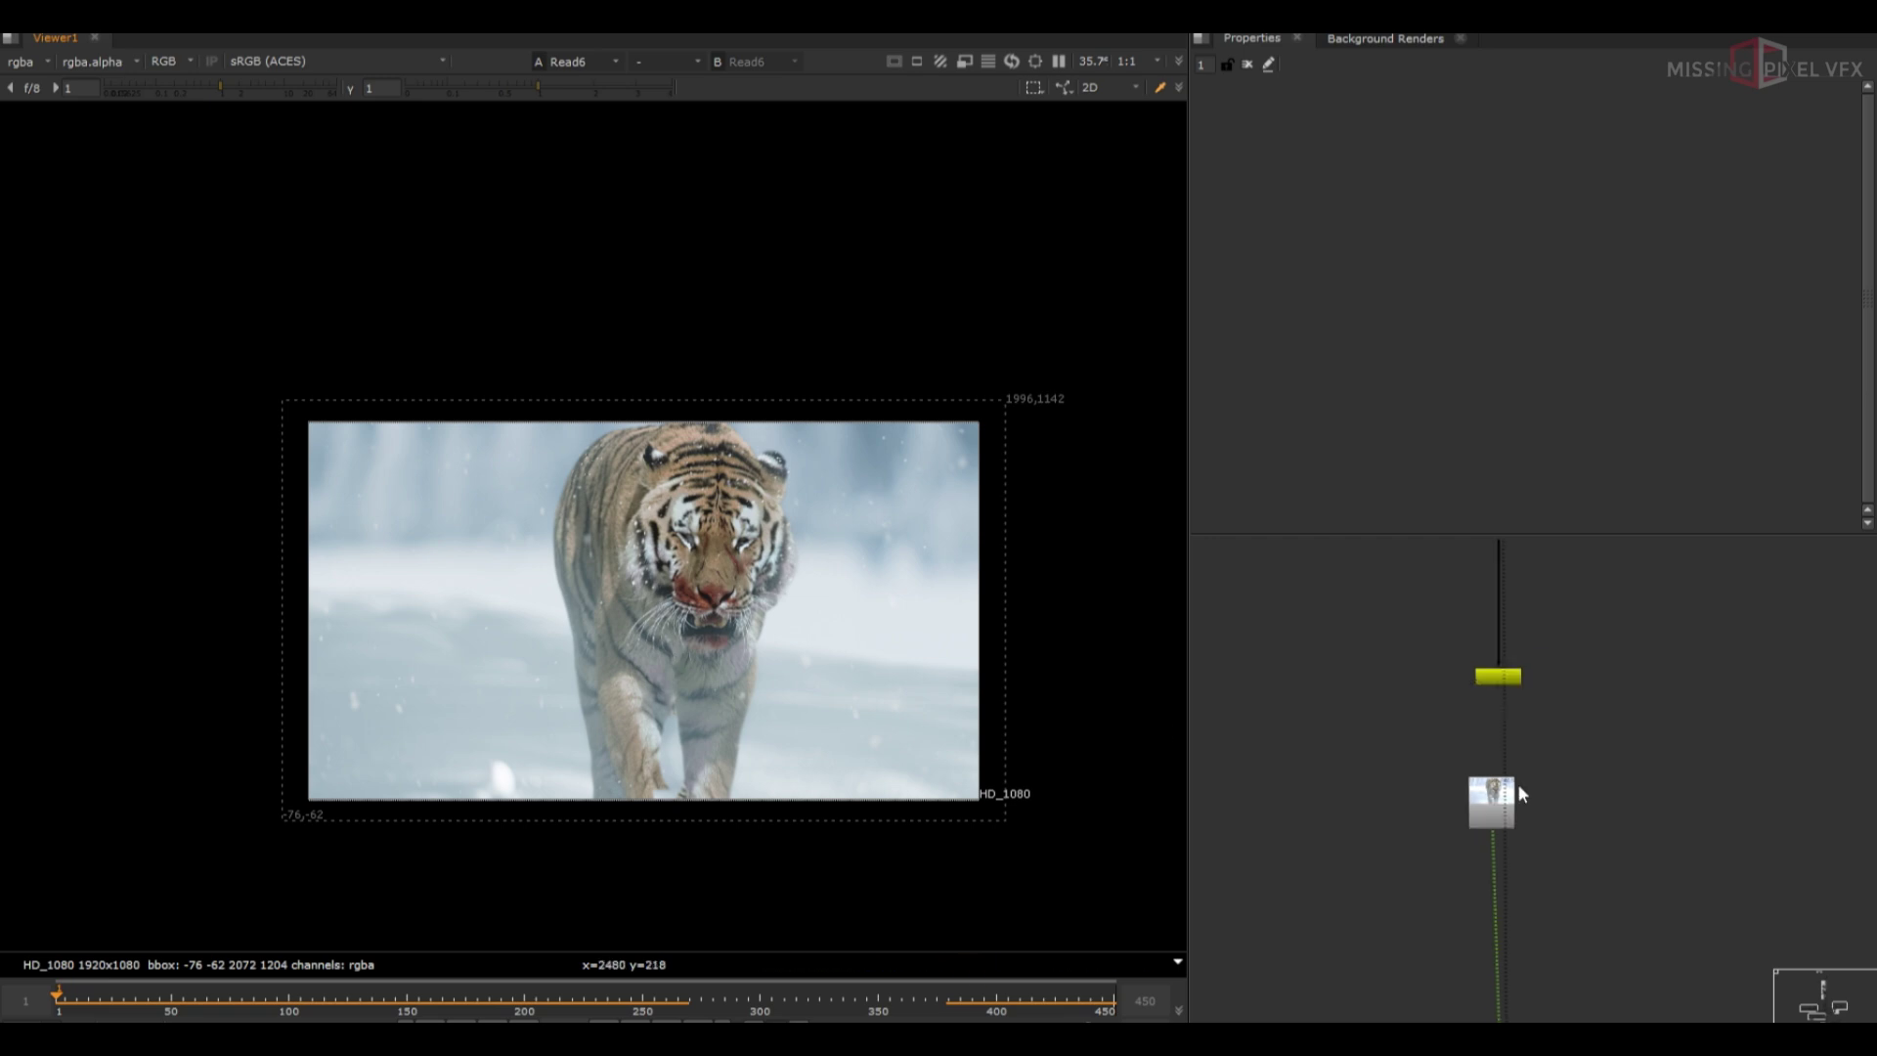
pyautogui.scroll(3, 1490, 819)
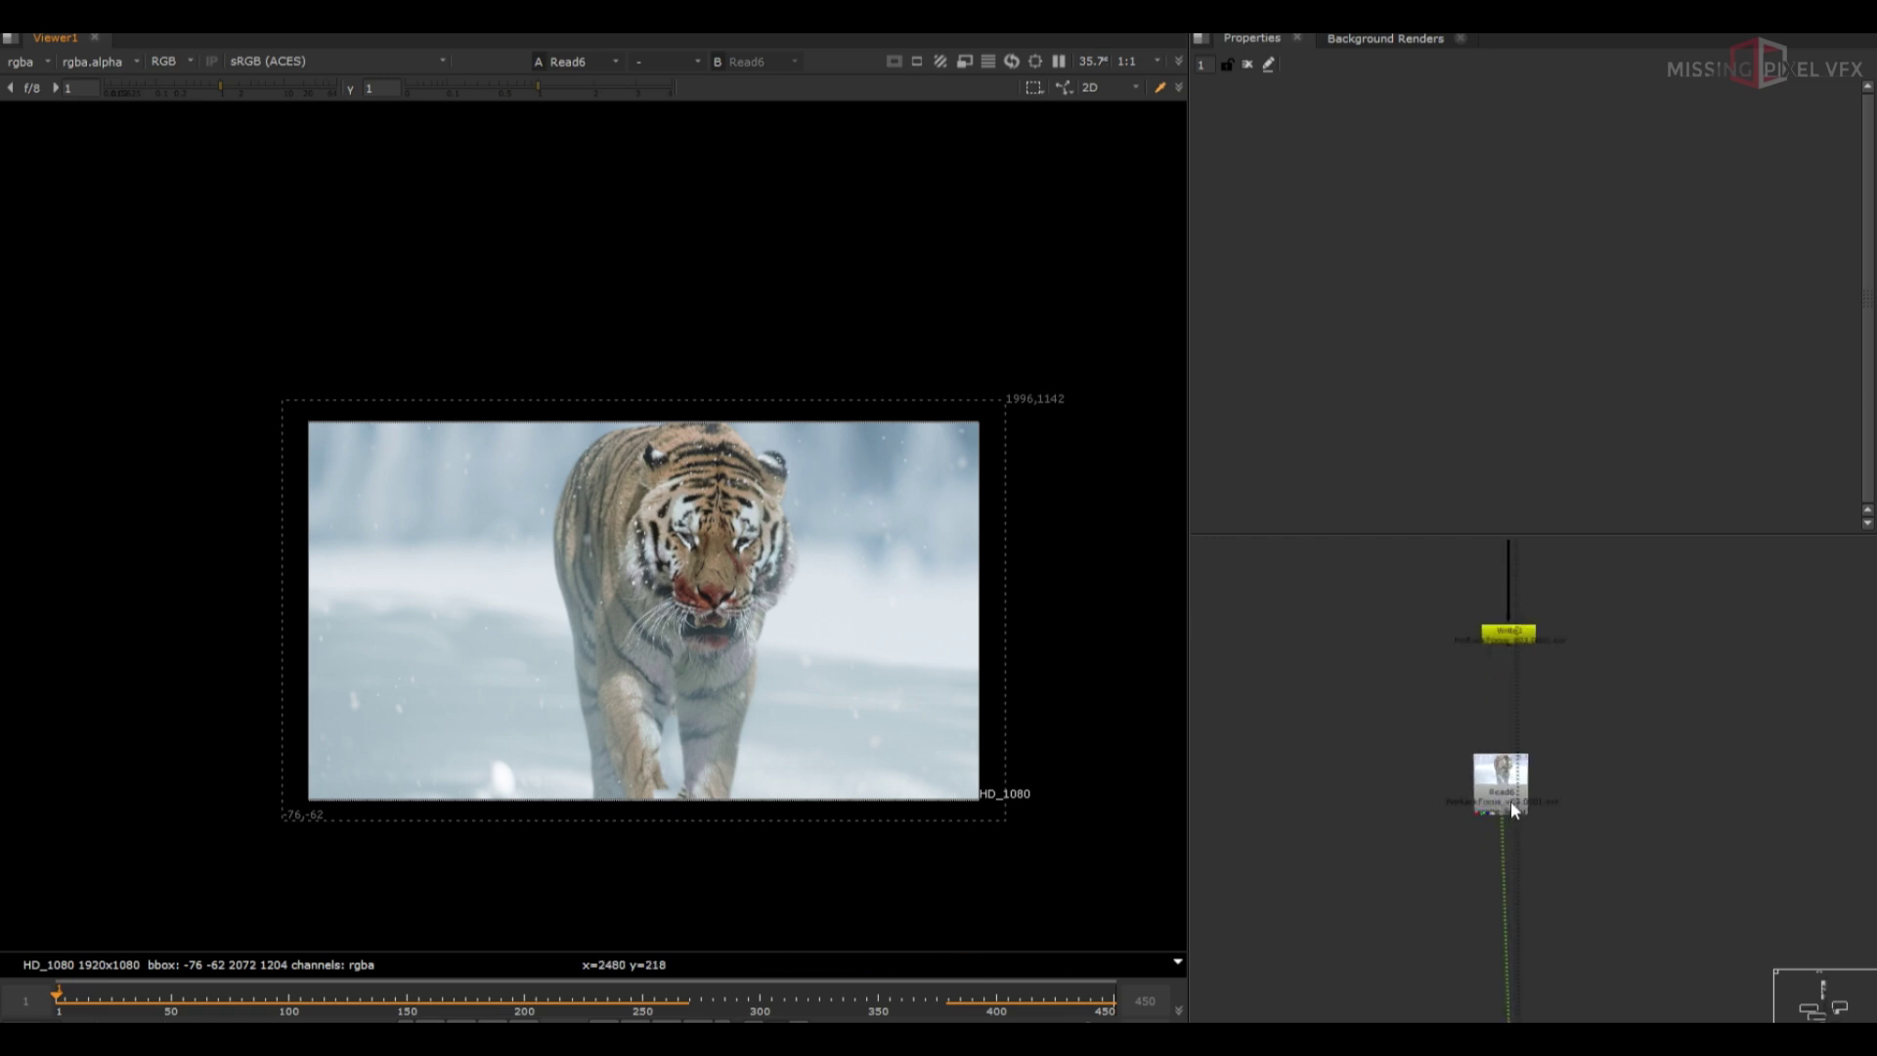
pyautogui.press('Tab')
pyautogui.write('magic')
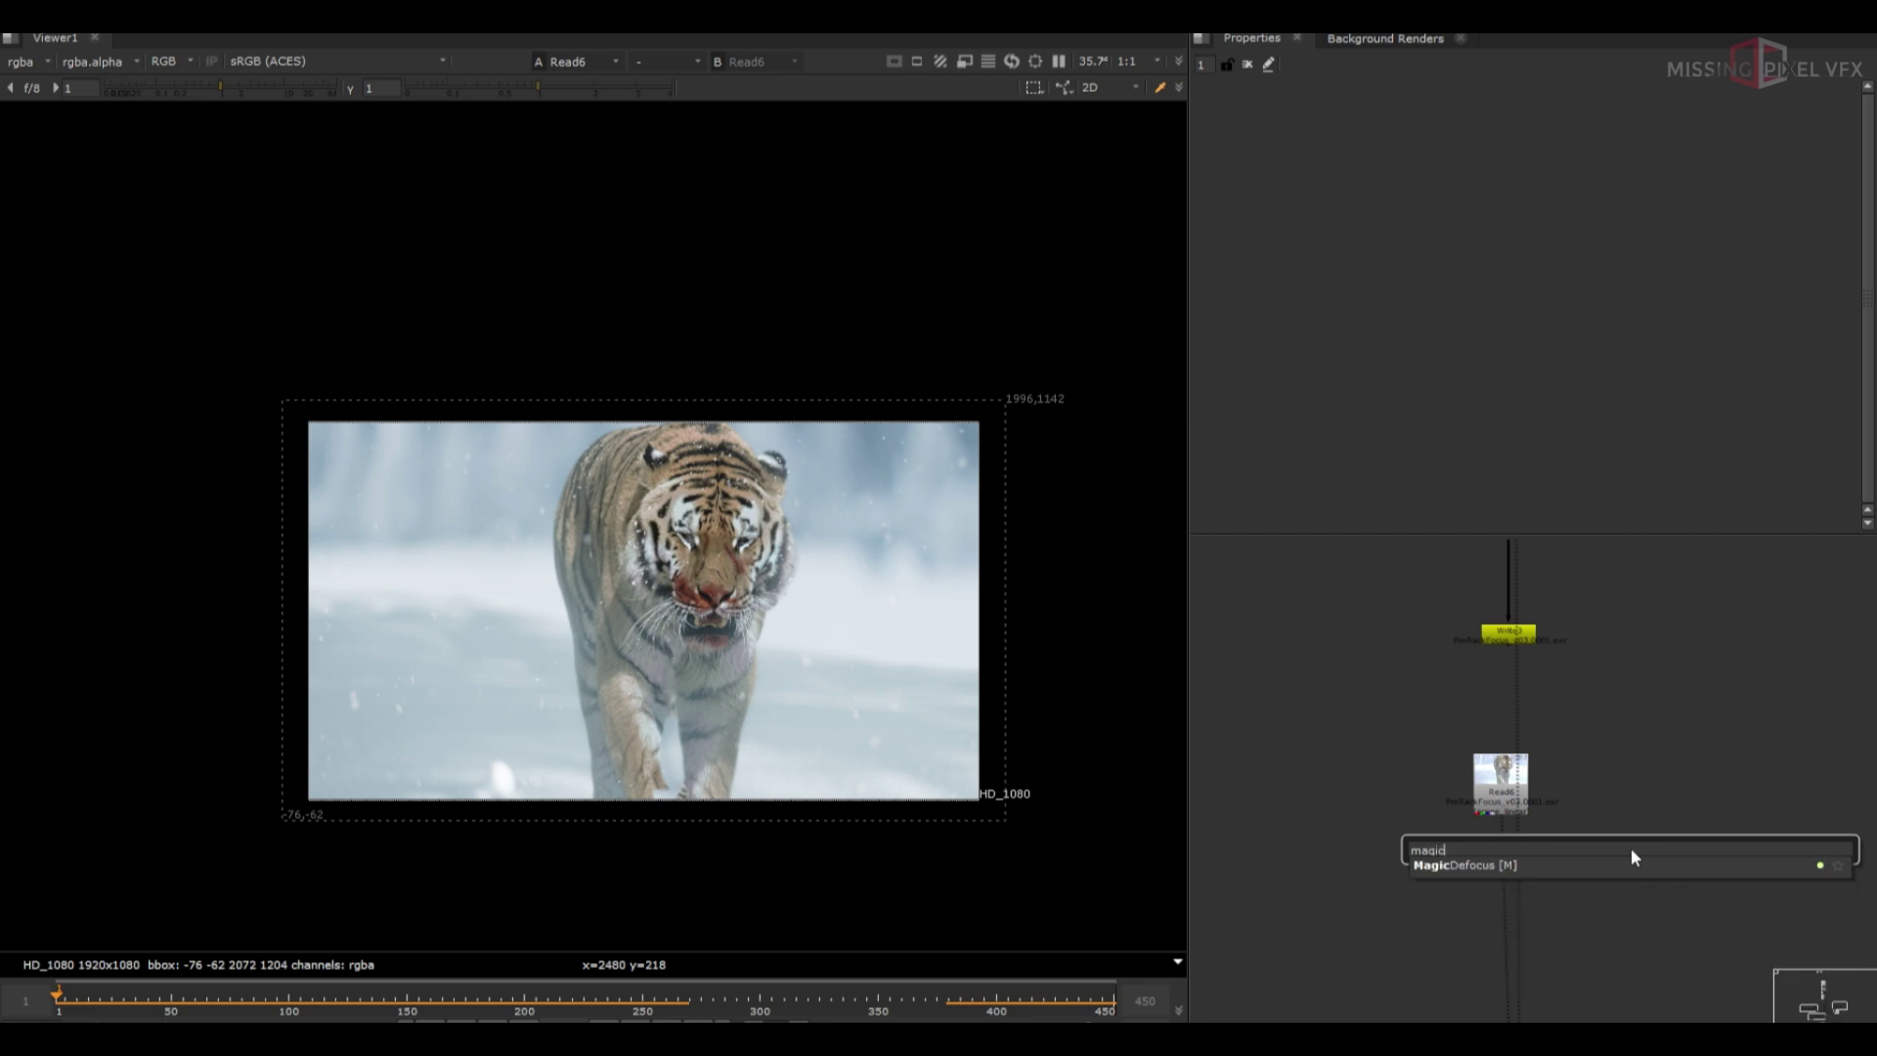
pyautogui.press('Return')
pyautogui.moveTo(1630, 855); pyautogui.dragTo(1498, 946)
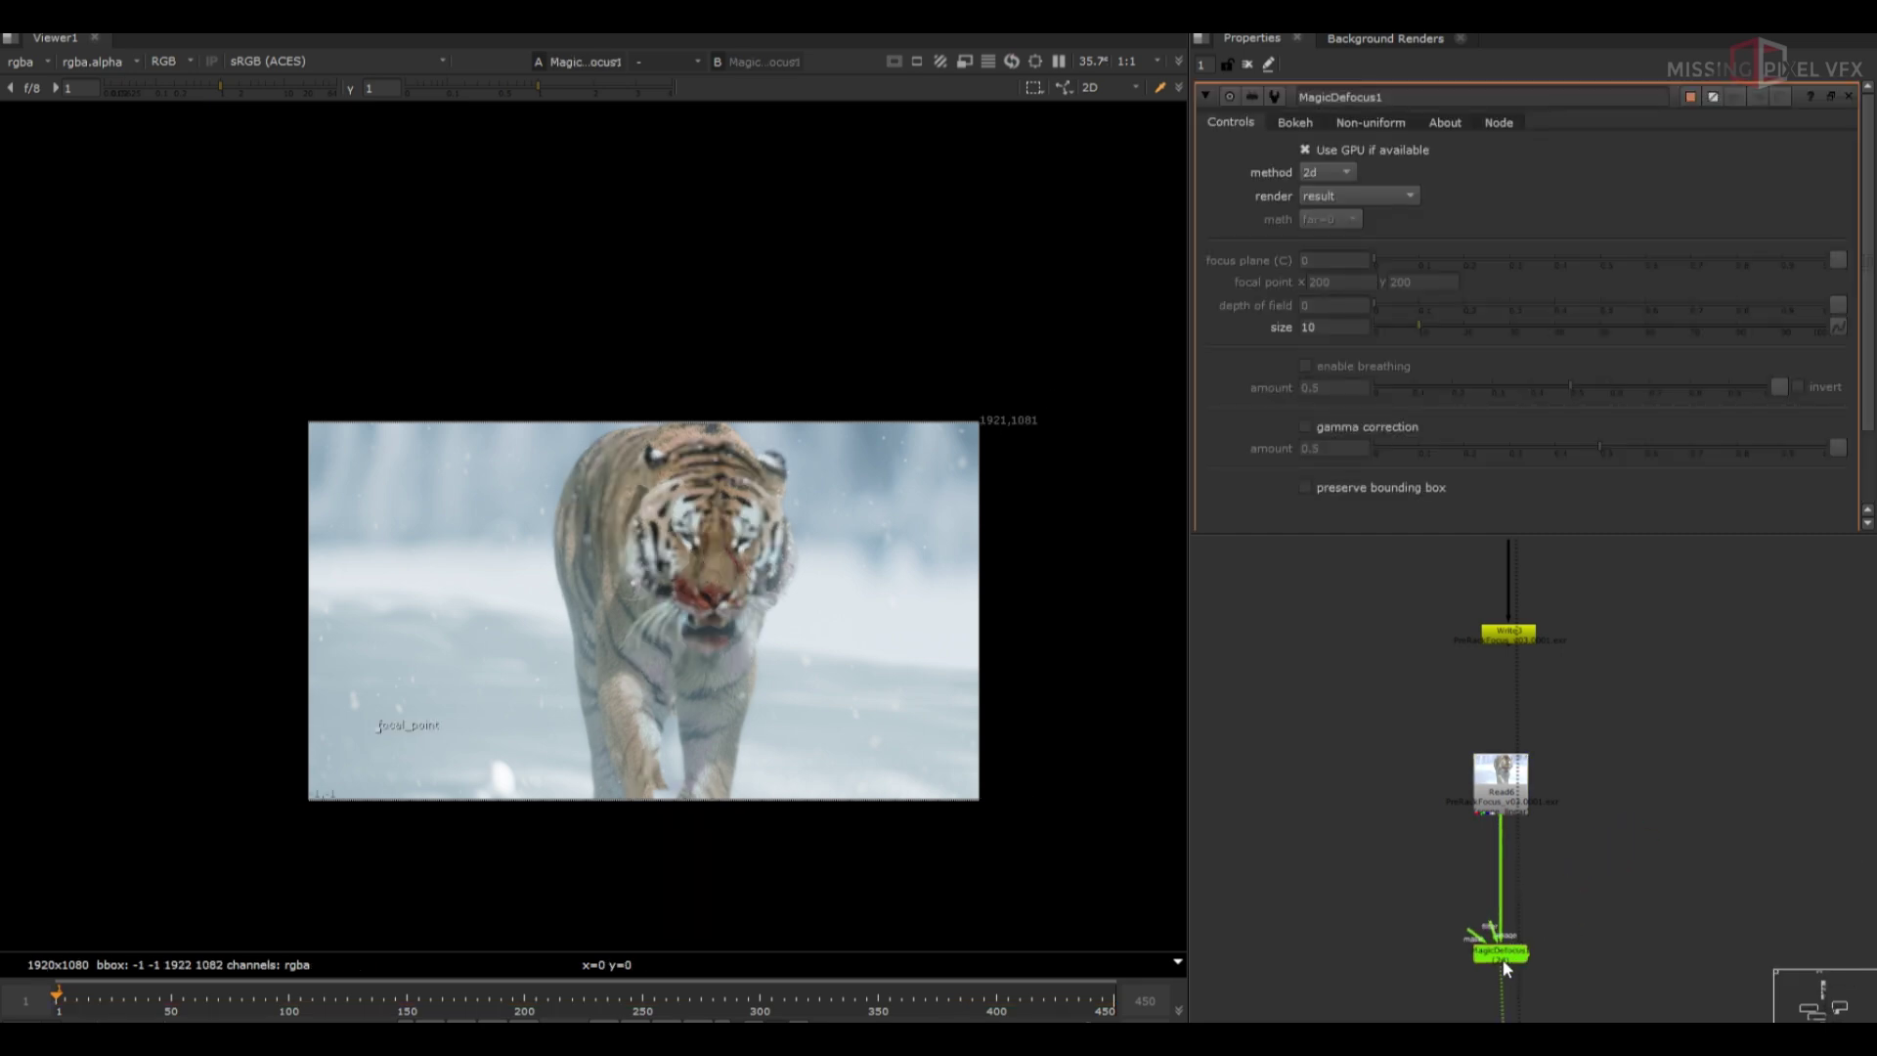
pyautogui.press('f')
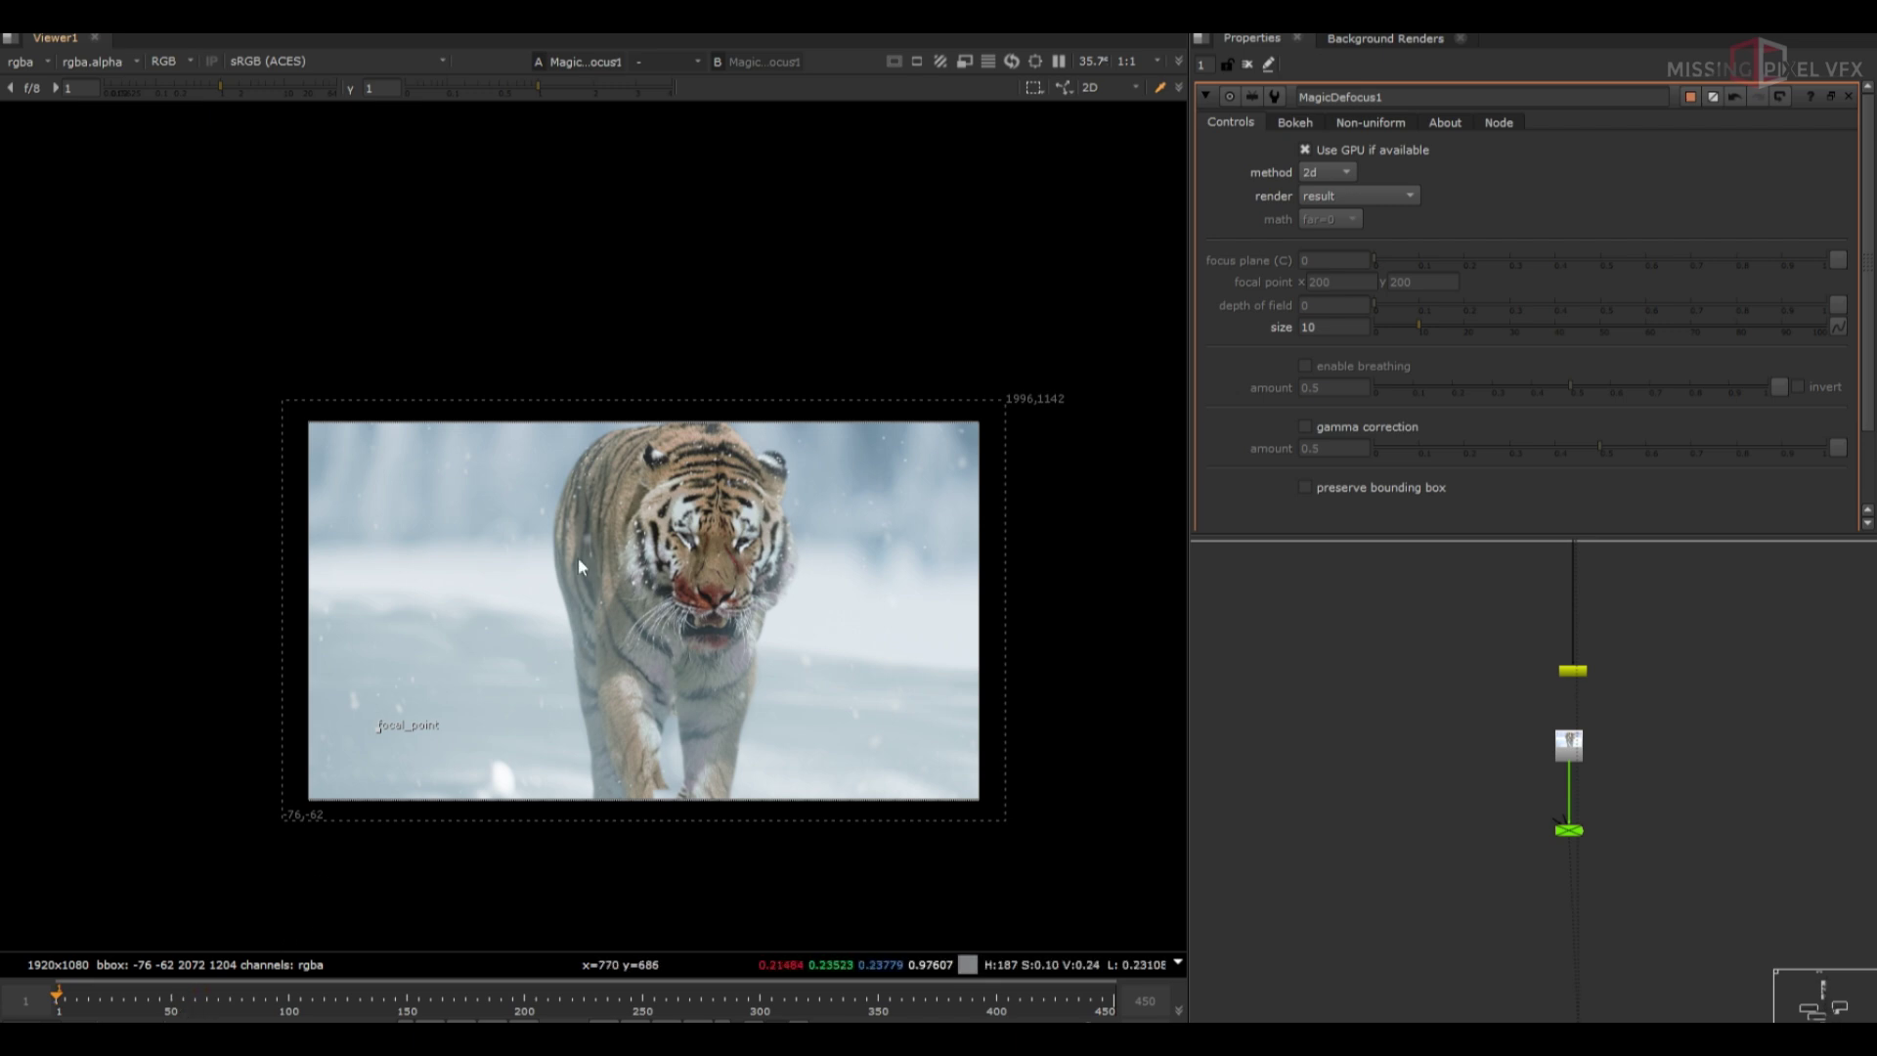
# Add a Keyer to the reformatted snowy tree image and view its alpha channel
pyautogui.scroll(-3, 1447, 836)
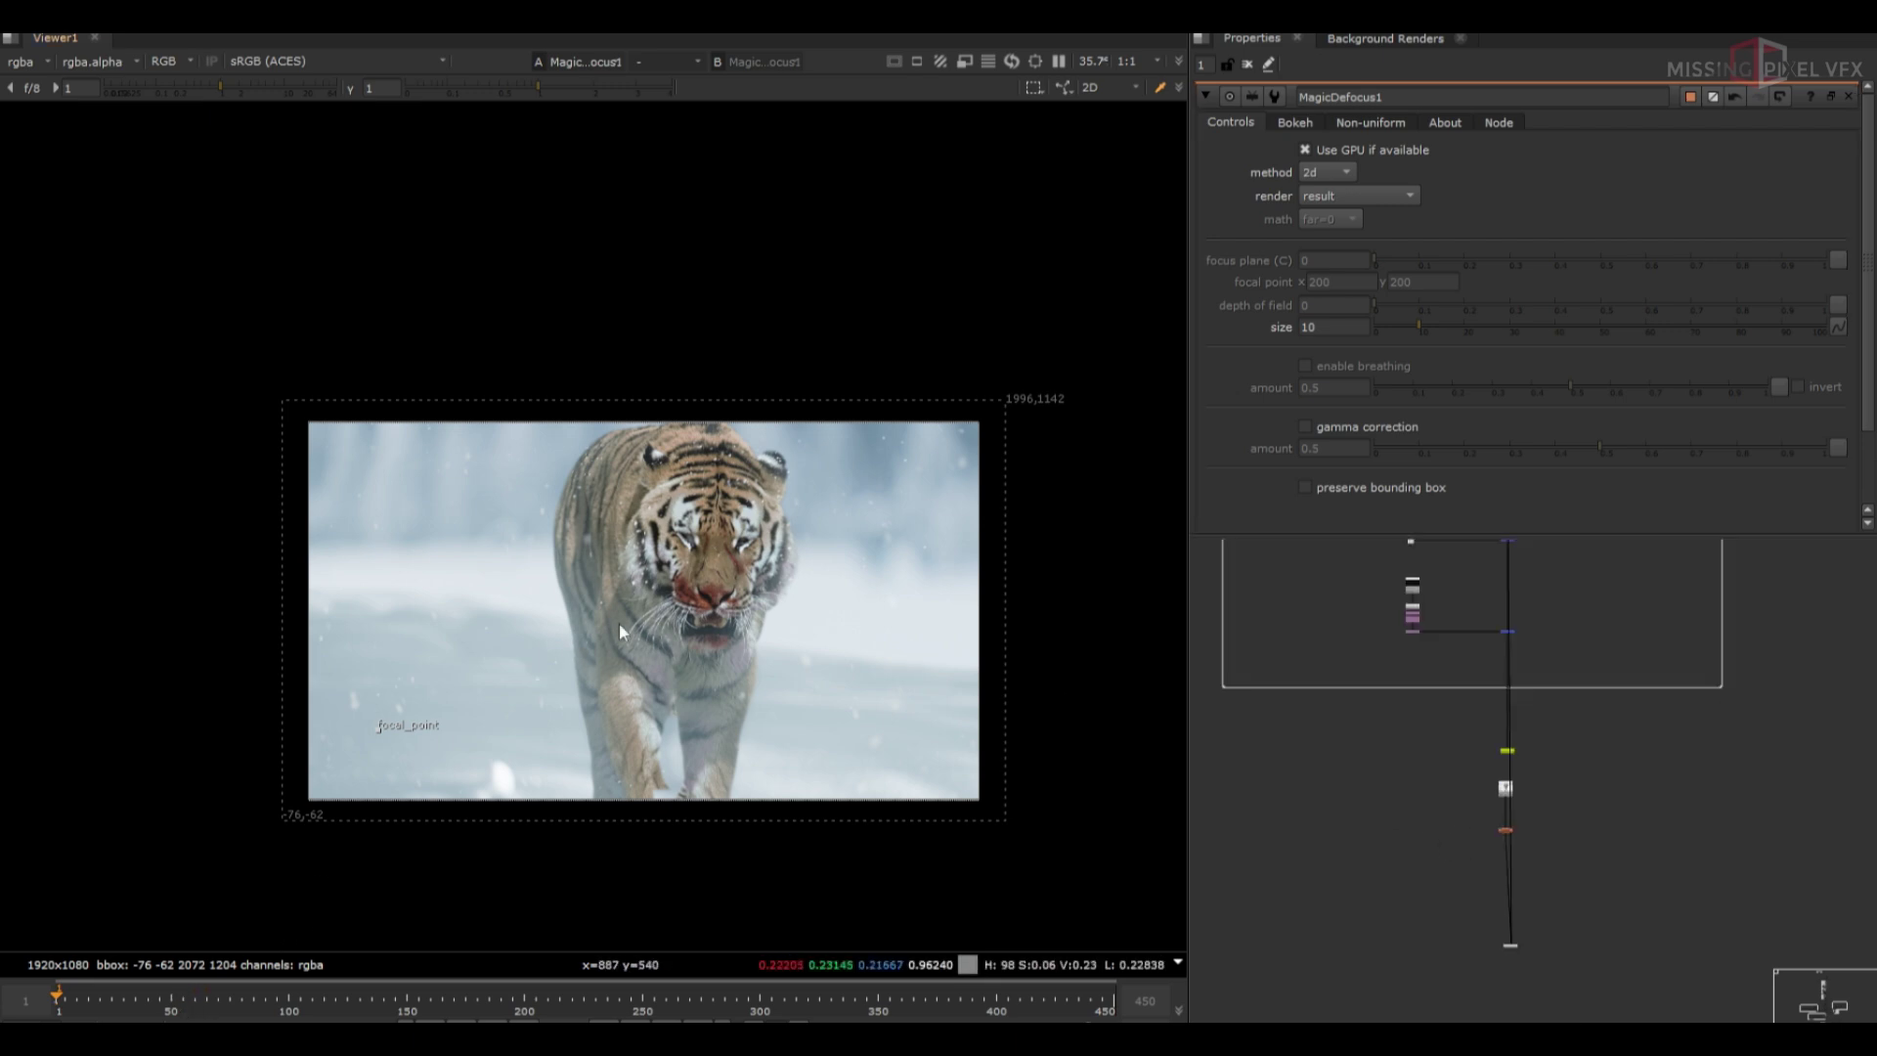
pyautogui.scroll(5, 412, 630)
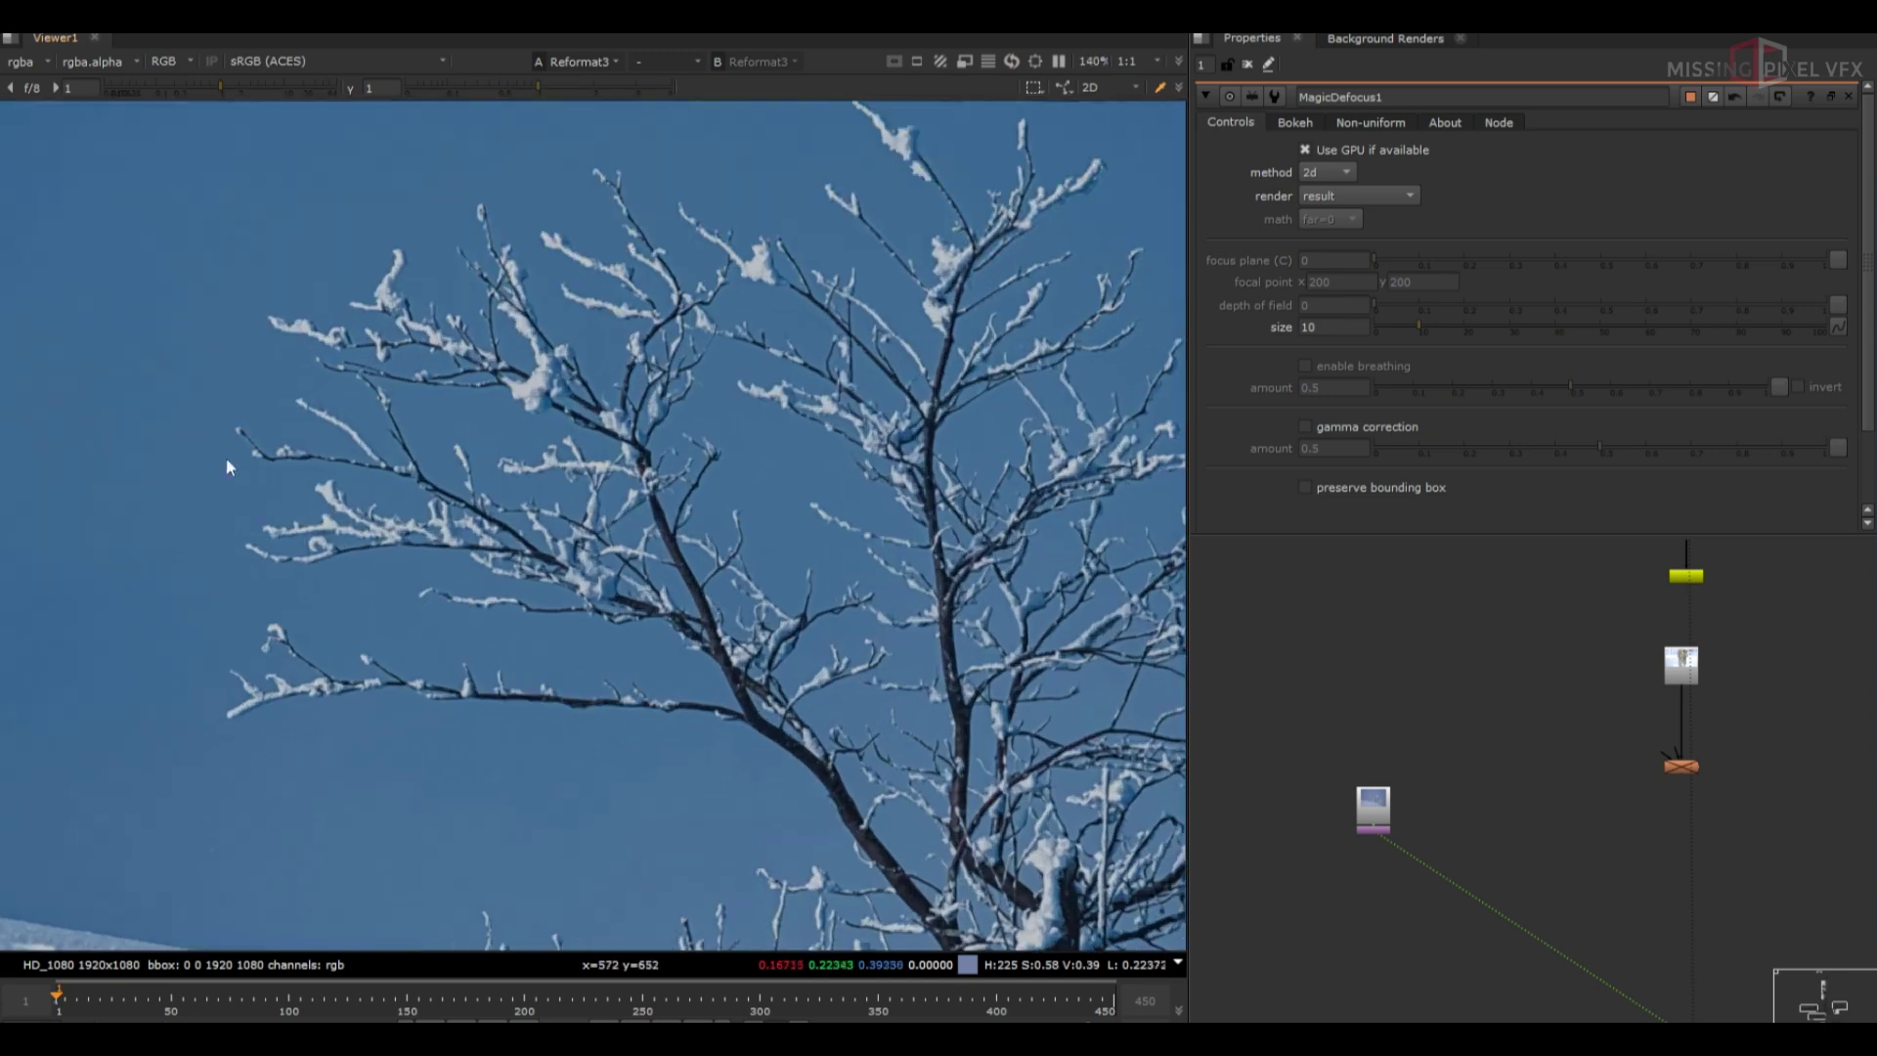
pyautogui.moveTo(244, 426); pyautogui.dragTo(823, 786)
pyautogui.scroll(2, 1433, 866)
pyautogui.click(1372, 819)
pyautogui.press('Tab')
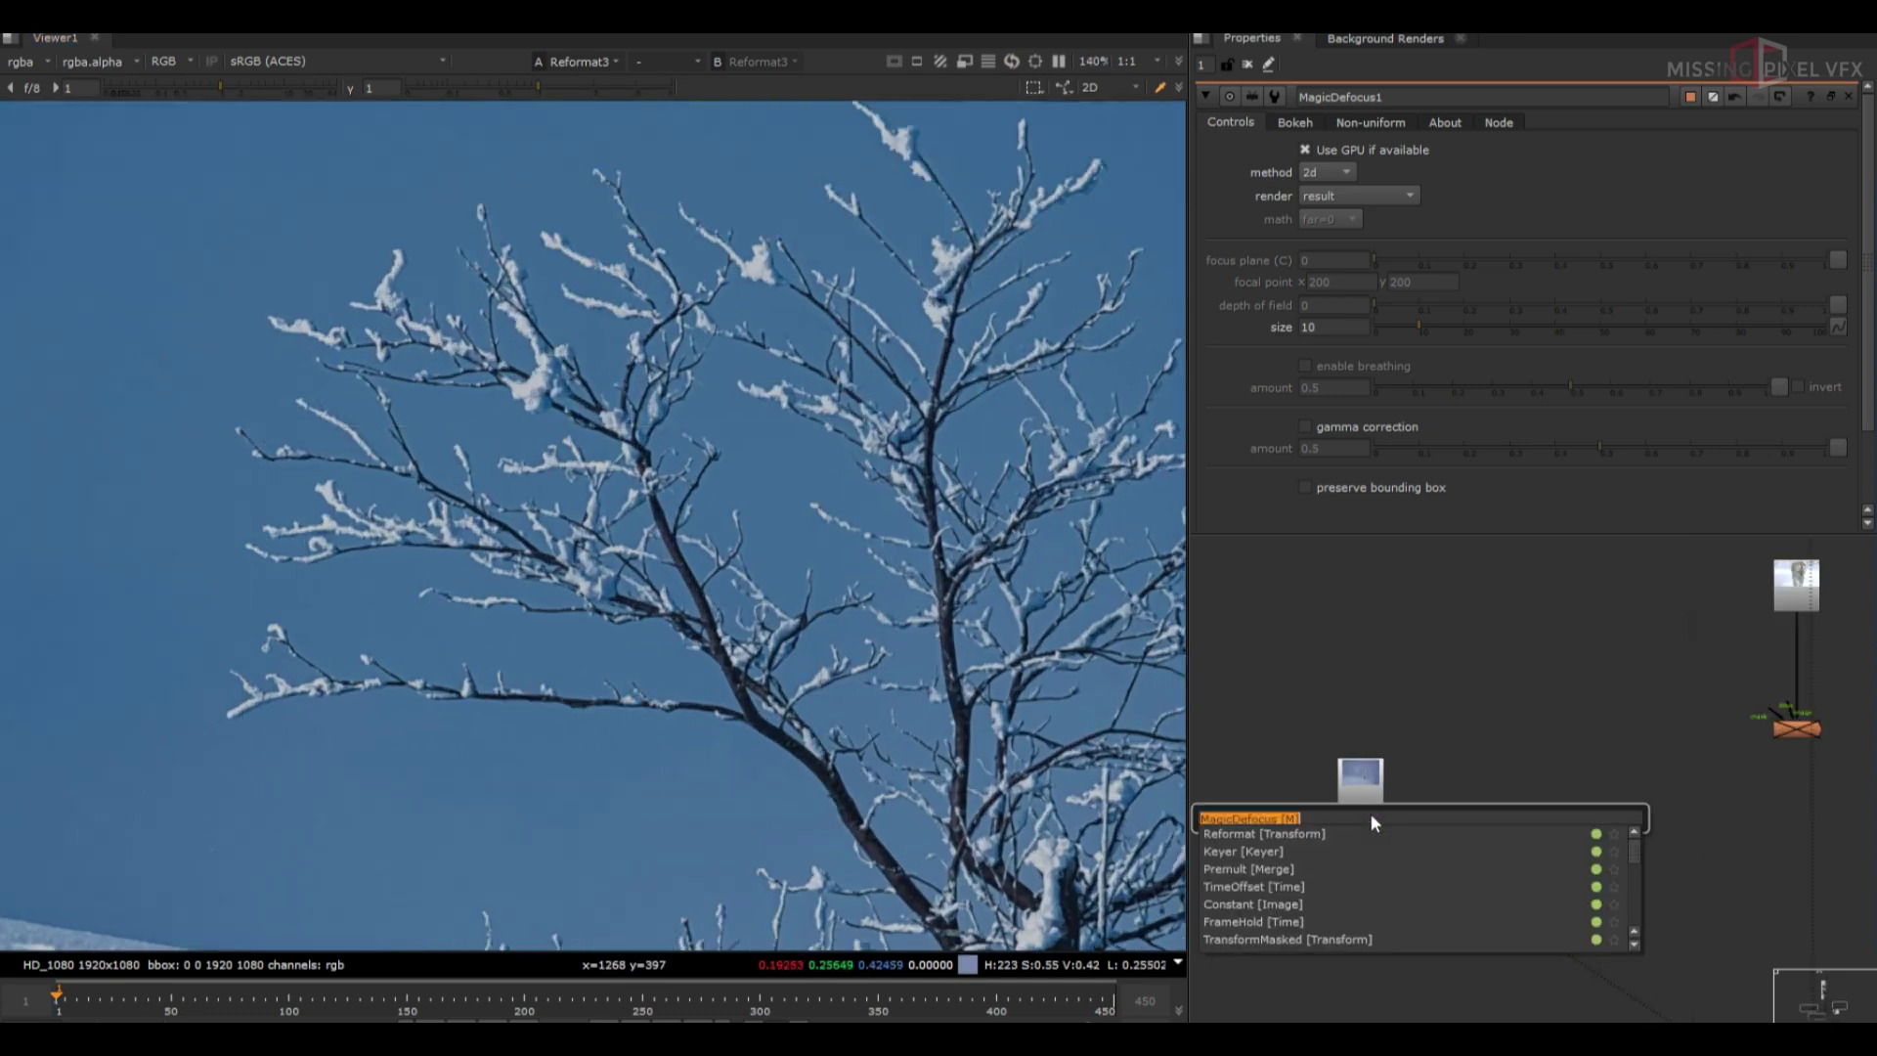
pyautogui.write('key')
pyautogui.press('Return')
pyautogui.press('1')
pyautogui.press('a')
# Isolate the tree with a bluescreen key, adjusting the range to about 0.86 for A and 0.91 for B
pyautogui.click(1797, 173)
pyautogui.moveTo(1709, 256); pyautogui.dragTo(1573, 264)
pyautogui.moveTo(1323, 338); pyautogui.dragTo(1475, 323)
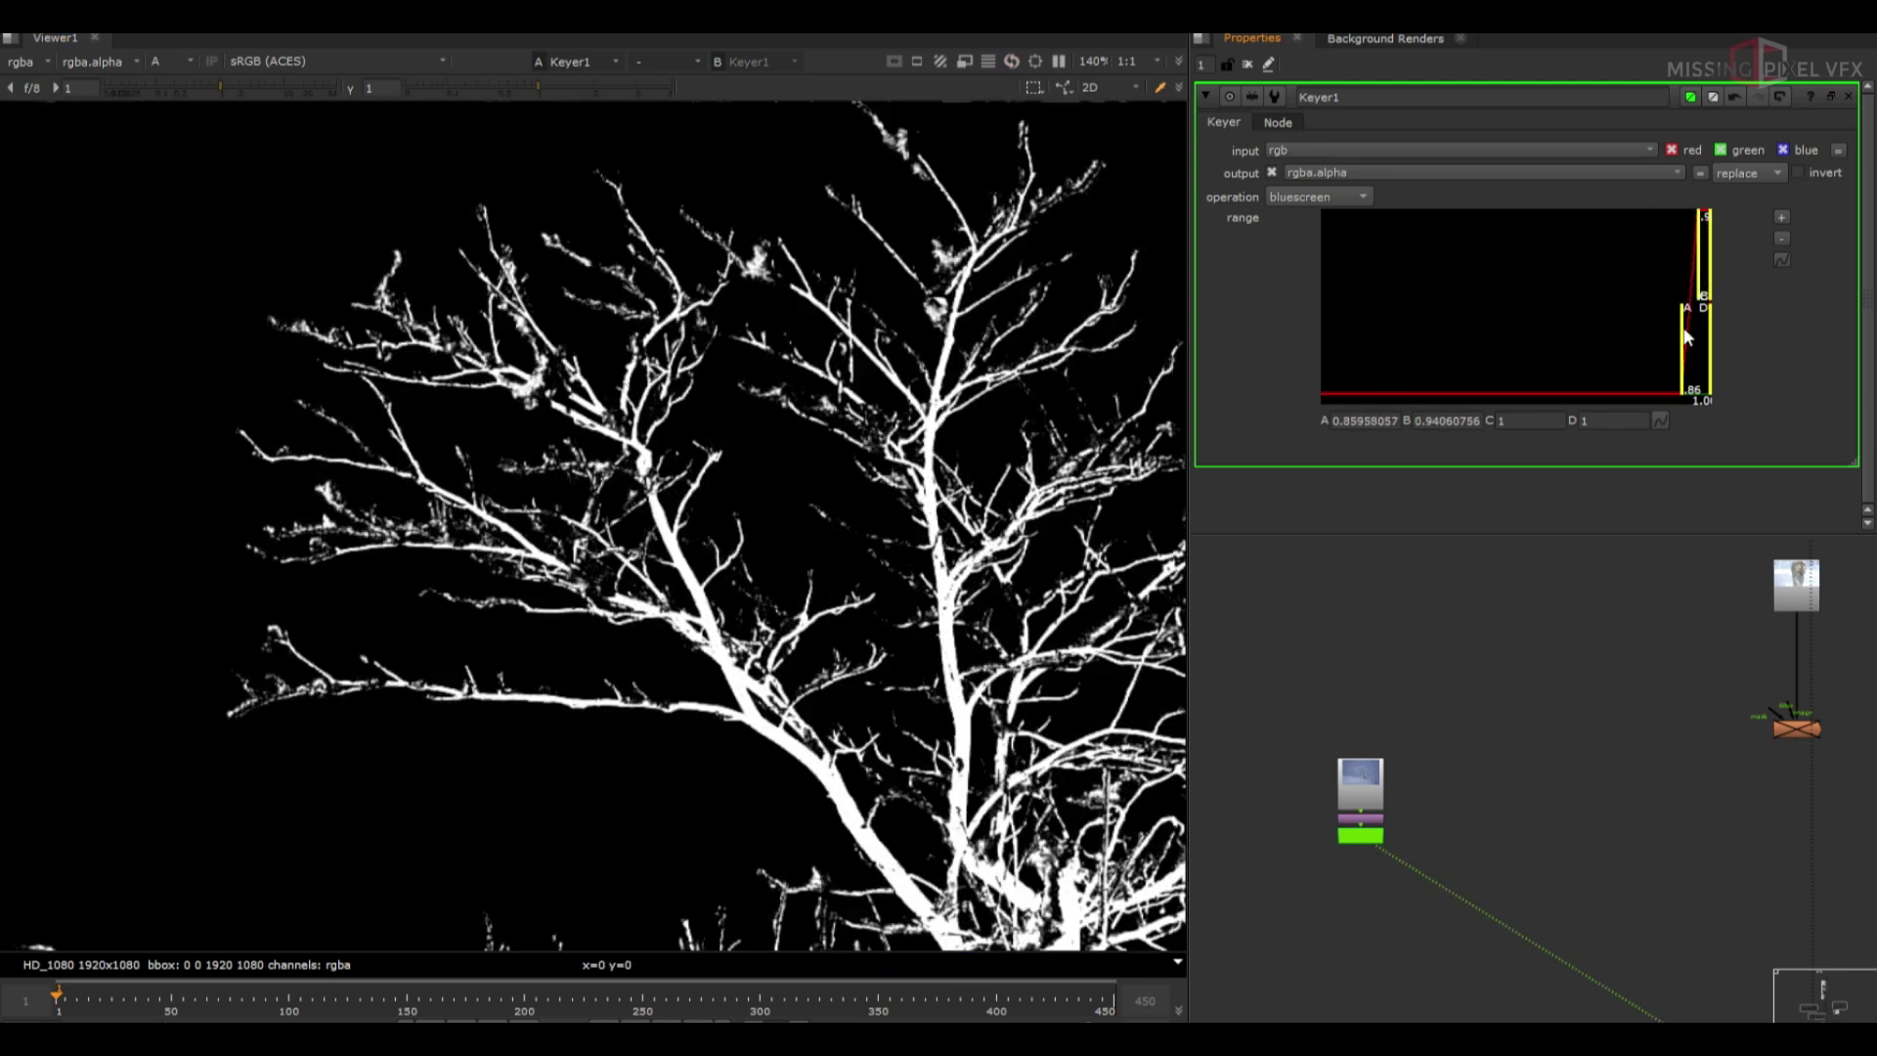
# Premultiply the keyed tree and merge it over the tiger shot below MagicDefocus1
pyautogui.press('Tab')
pyautogui.write('premult')
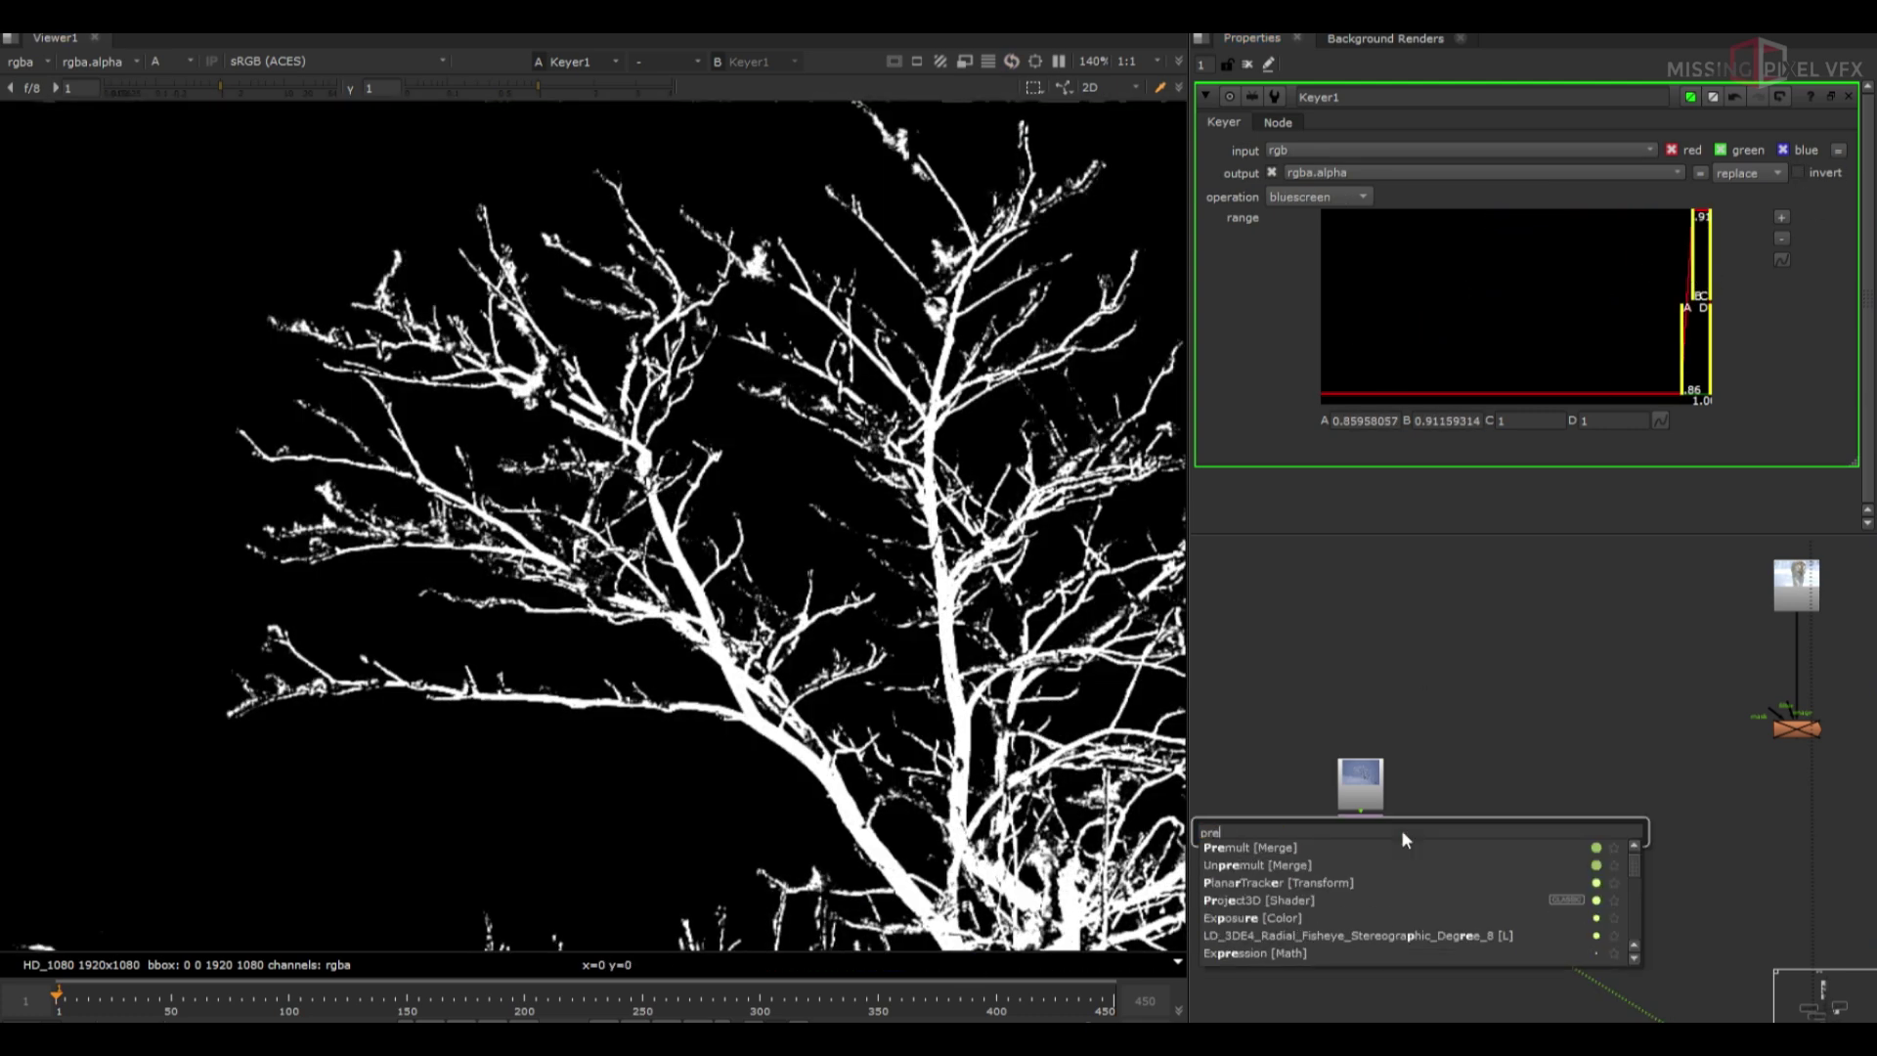
pyautogui.press('Return')
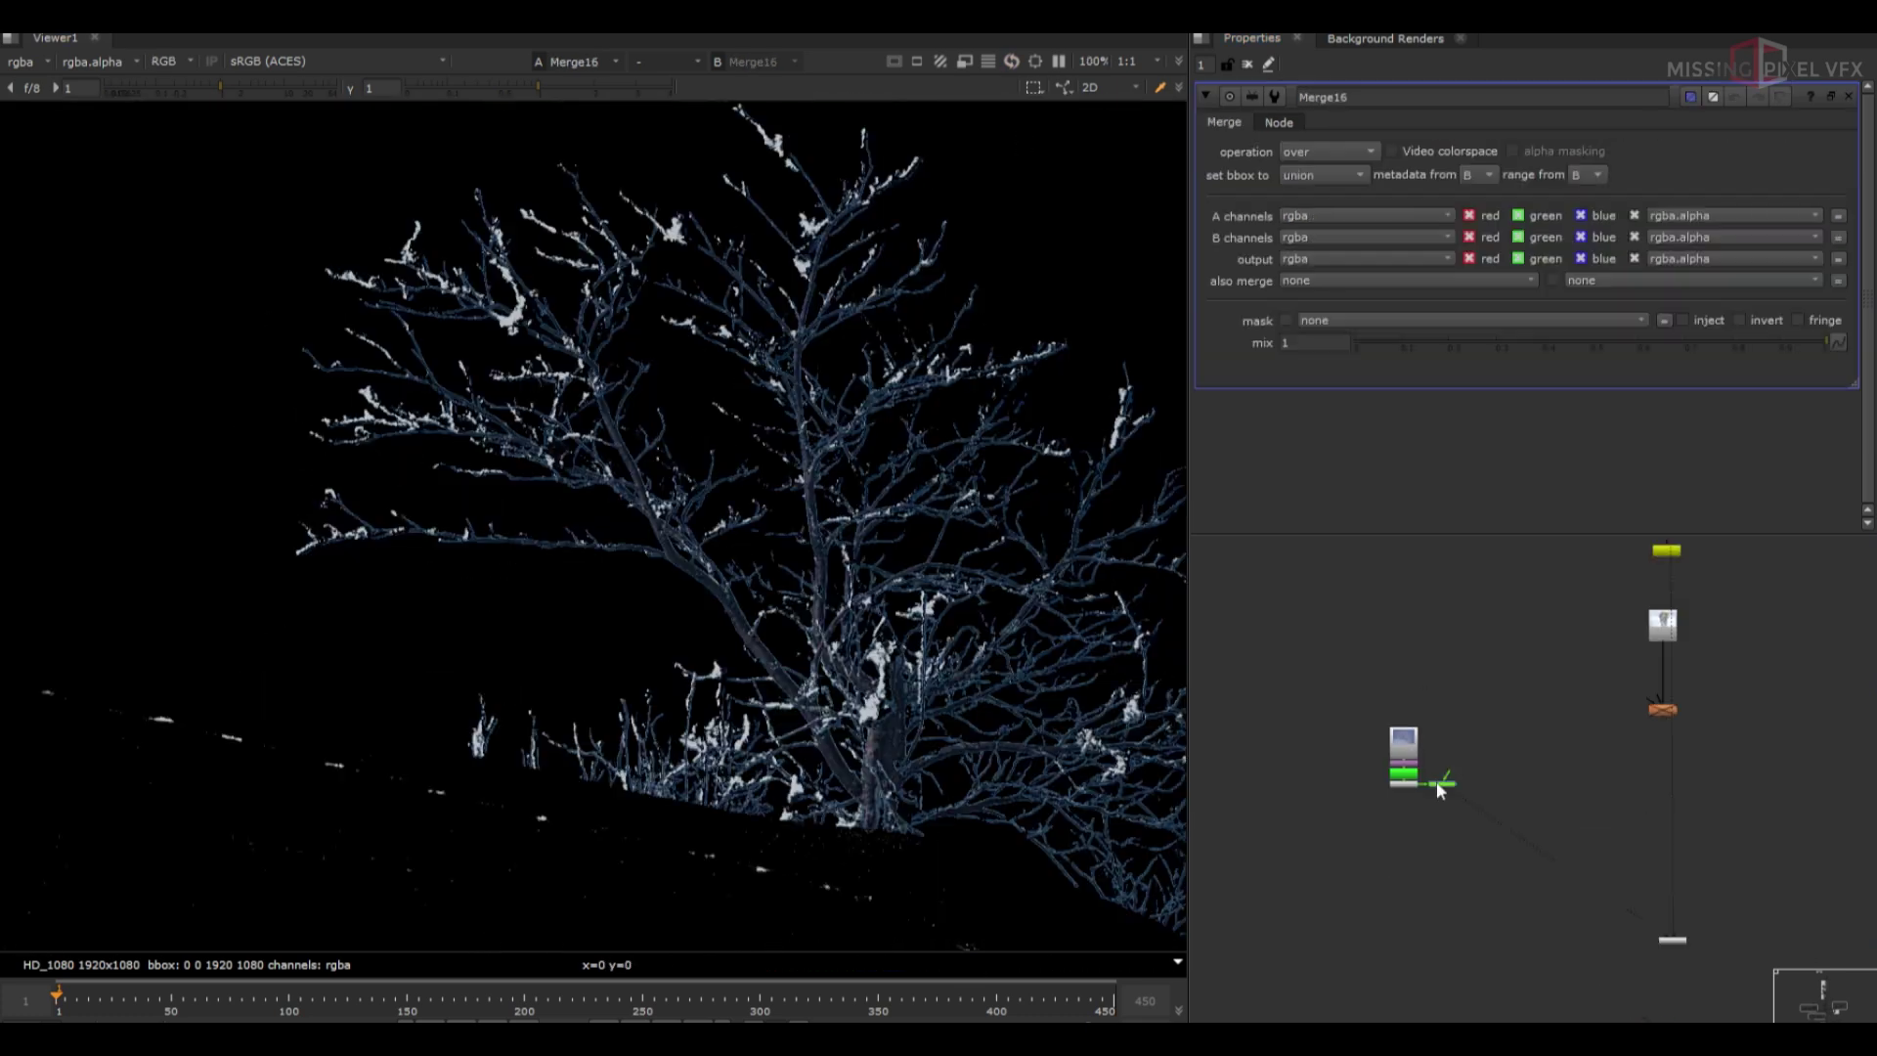
pyautogui.moveTo(1410, 787); pyautogui.dragTo(1659, 875)
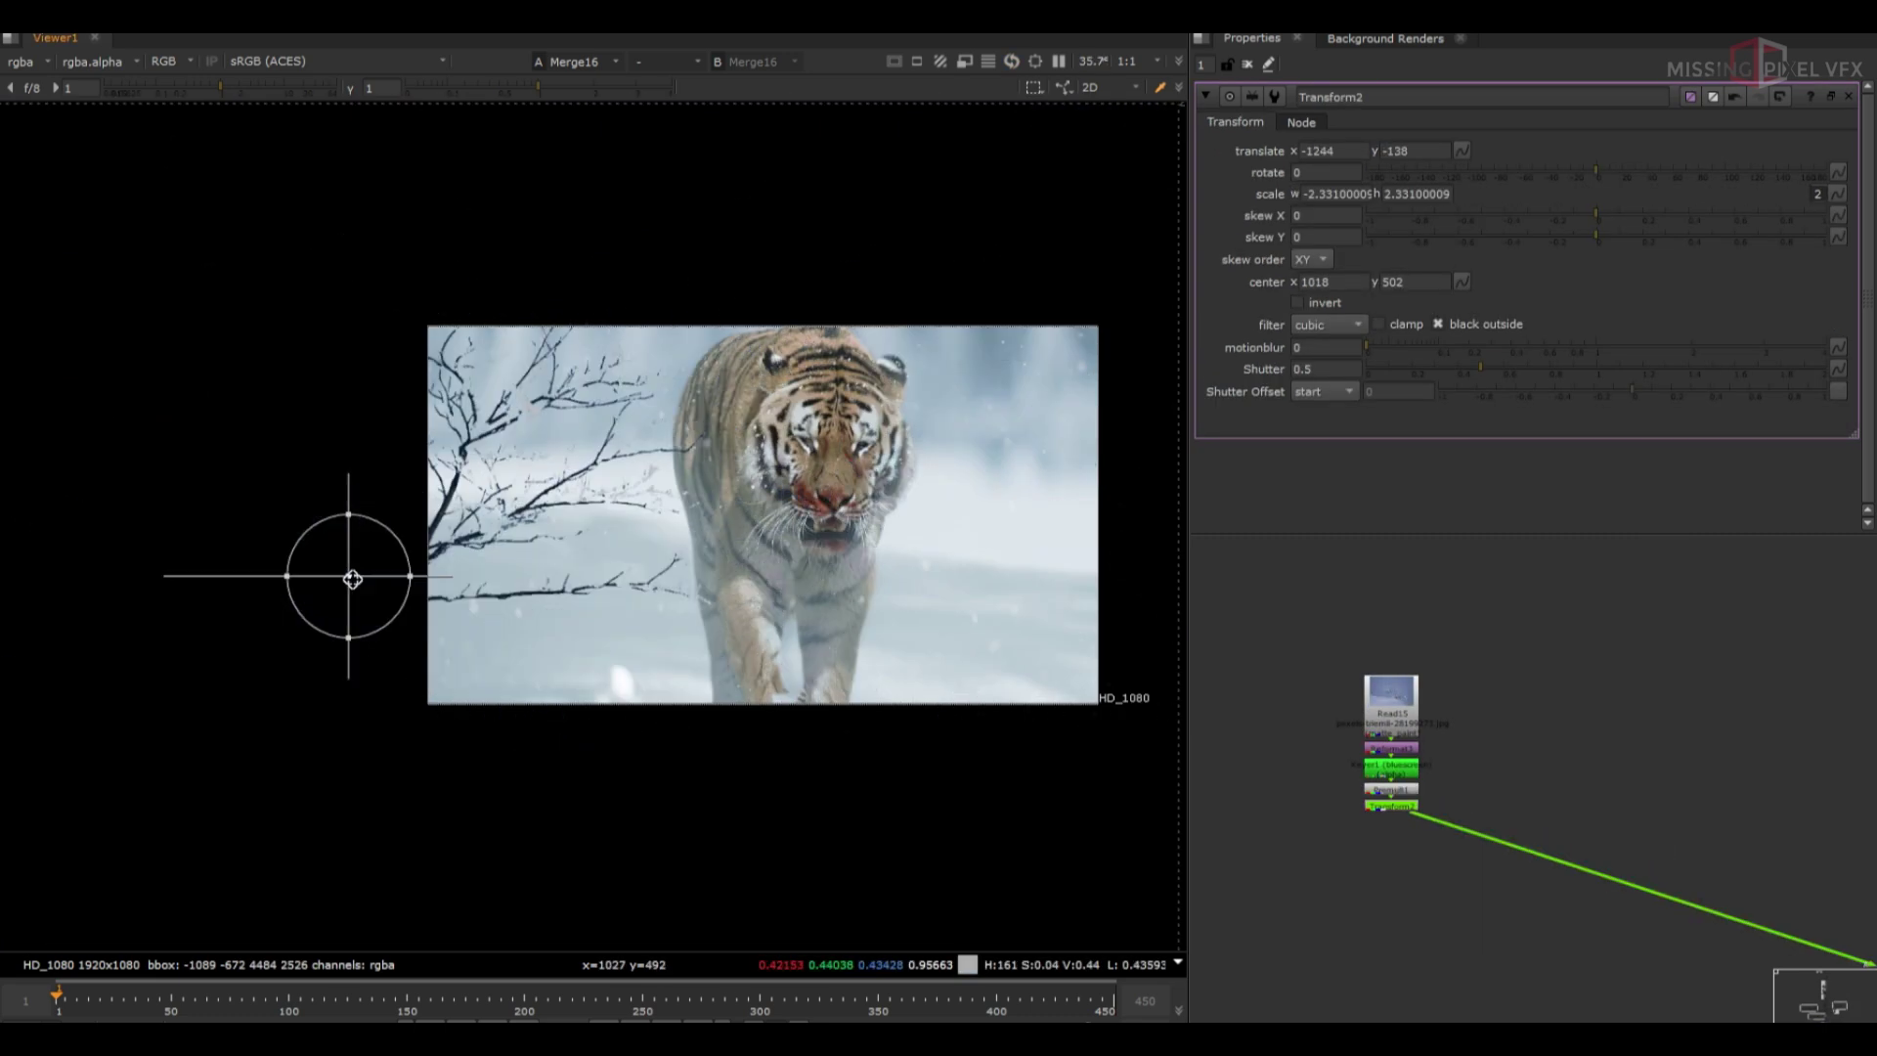
# Enlarge and reposition the mirrored tree branches with translate -1902, -308 and scale about -4.465 by 3.934
pyautogui.moveTo(411, 576); pyautogui.dragTo(442, 576)
pyautogui.moveTo(350, 578); pyautogui.dragTo(256, 626)
pyautogui.moveTo(138, 623); pyautogui.dragTo(119, 637)
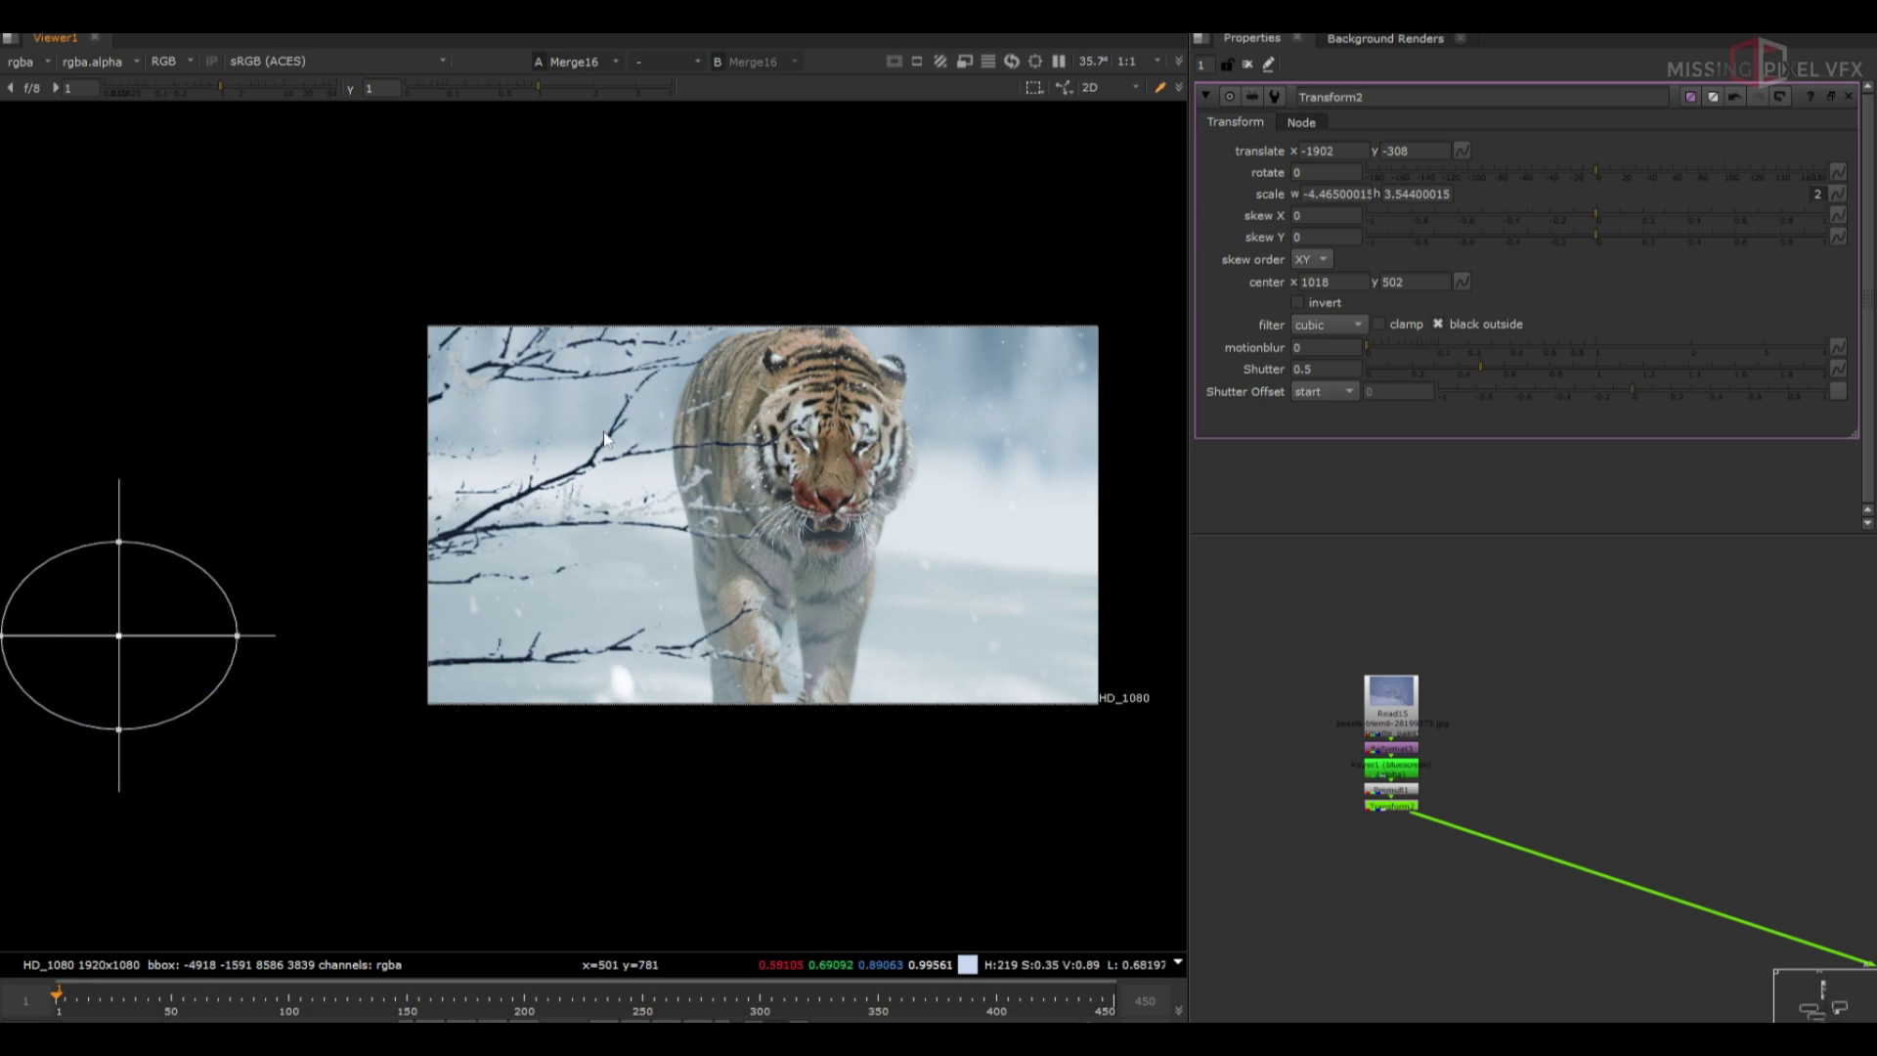
pyautogui.moveTo(119, 541); pyautogui.dragTo(119, 531)
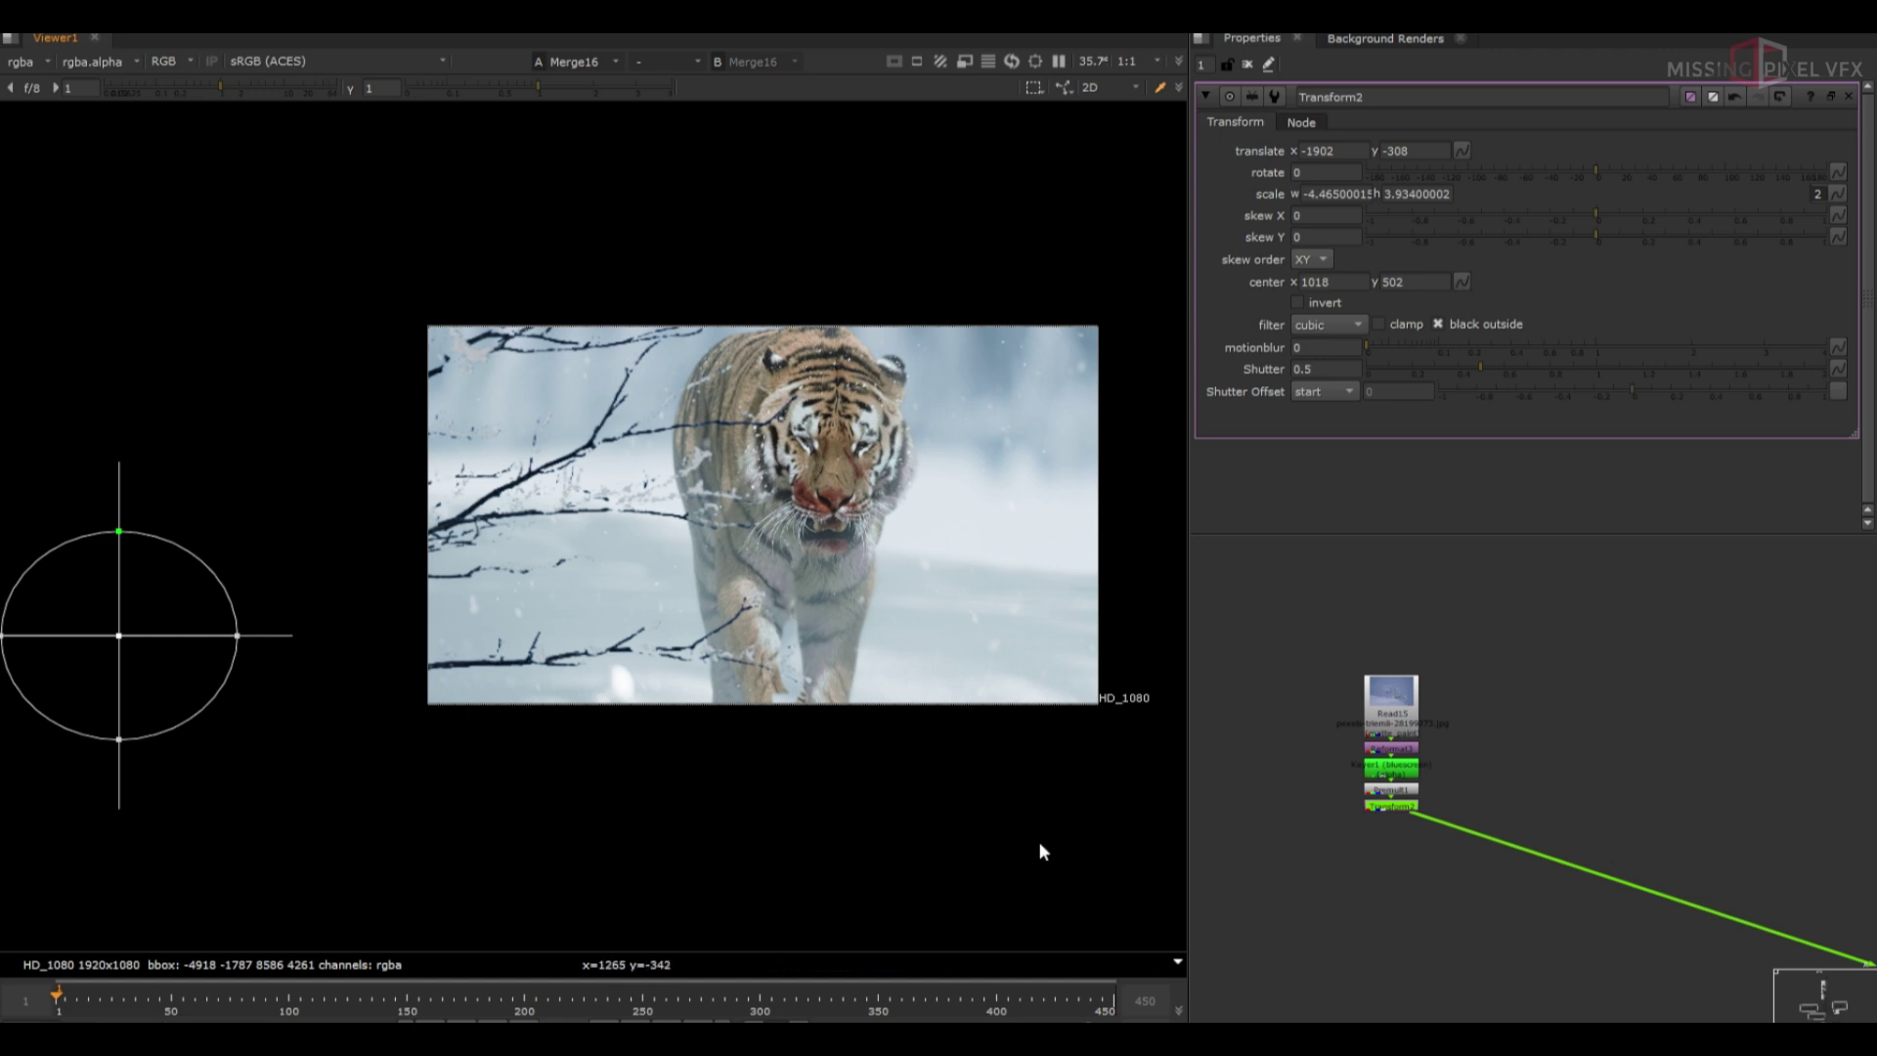
# View the enabled MagicDefocus1 on the tiger and set its size to 30
pyautogui.scroll(-2, 1441, 694)
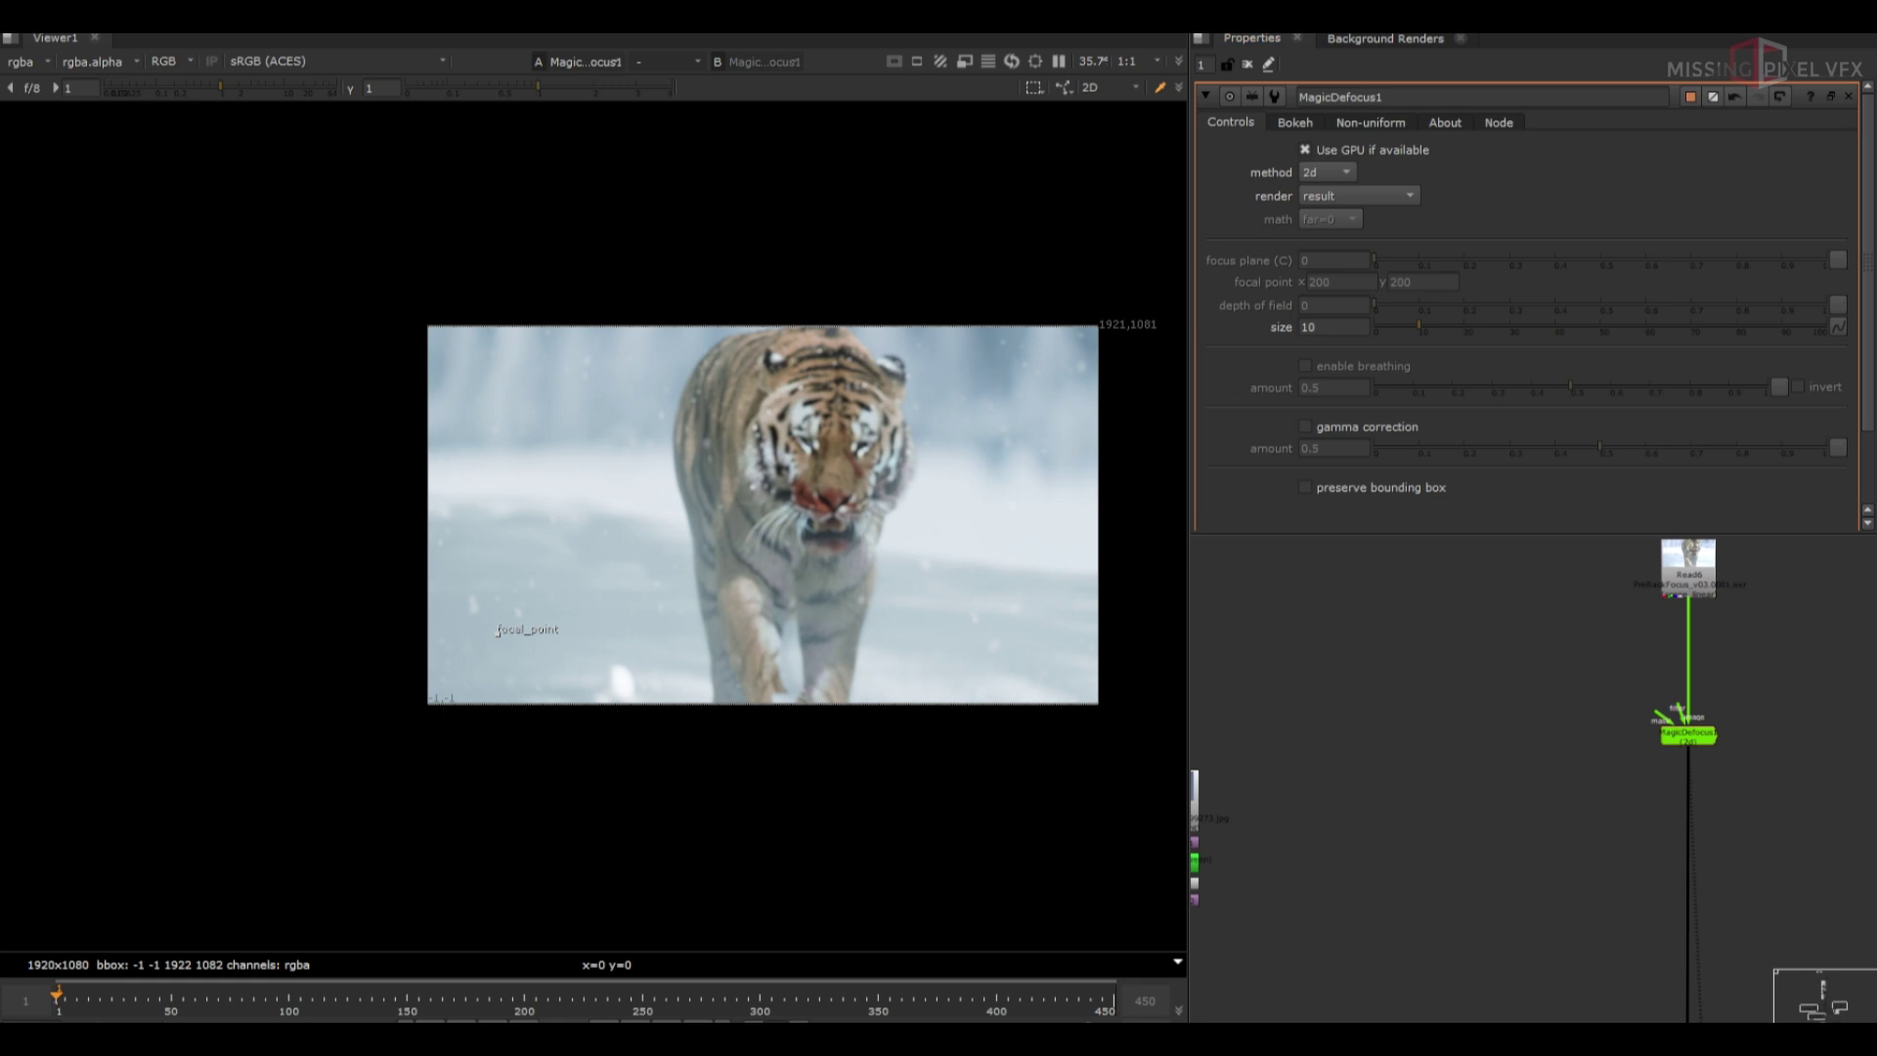
pyautogui.write('0')
pyautogui.press('Return')
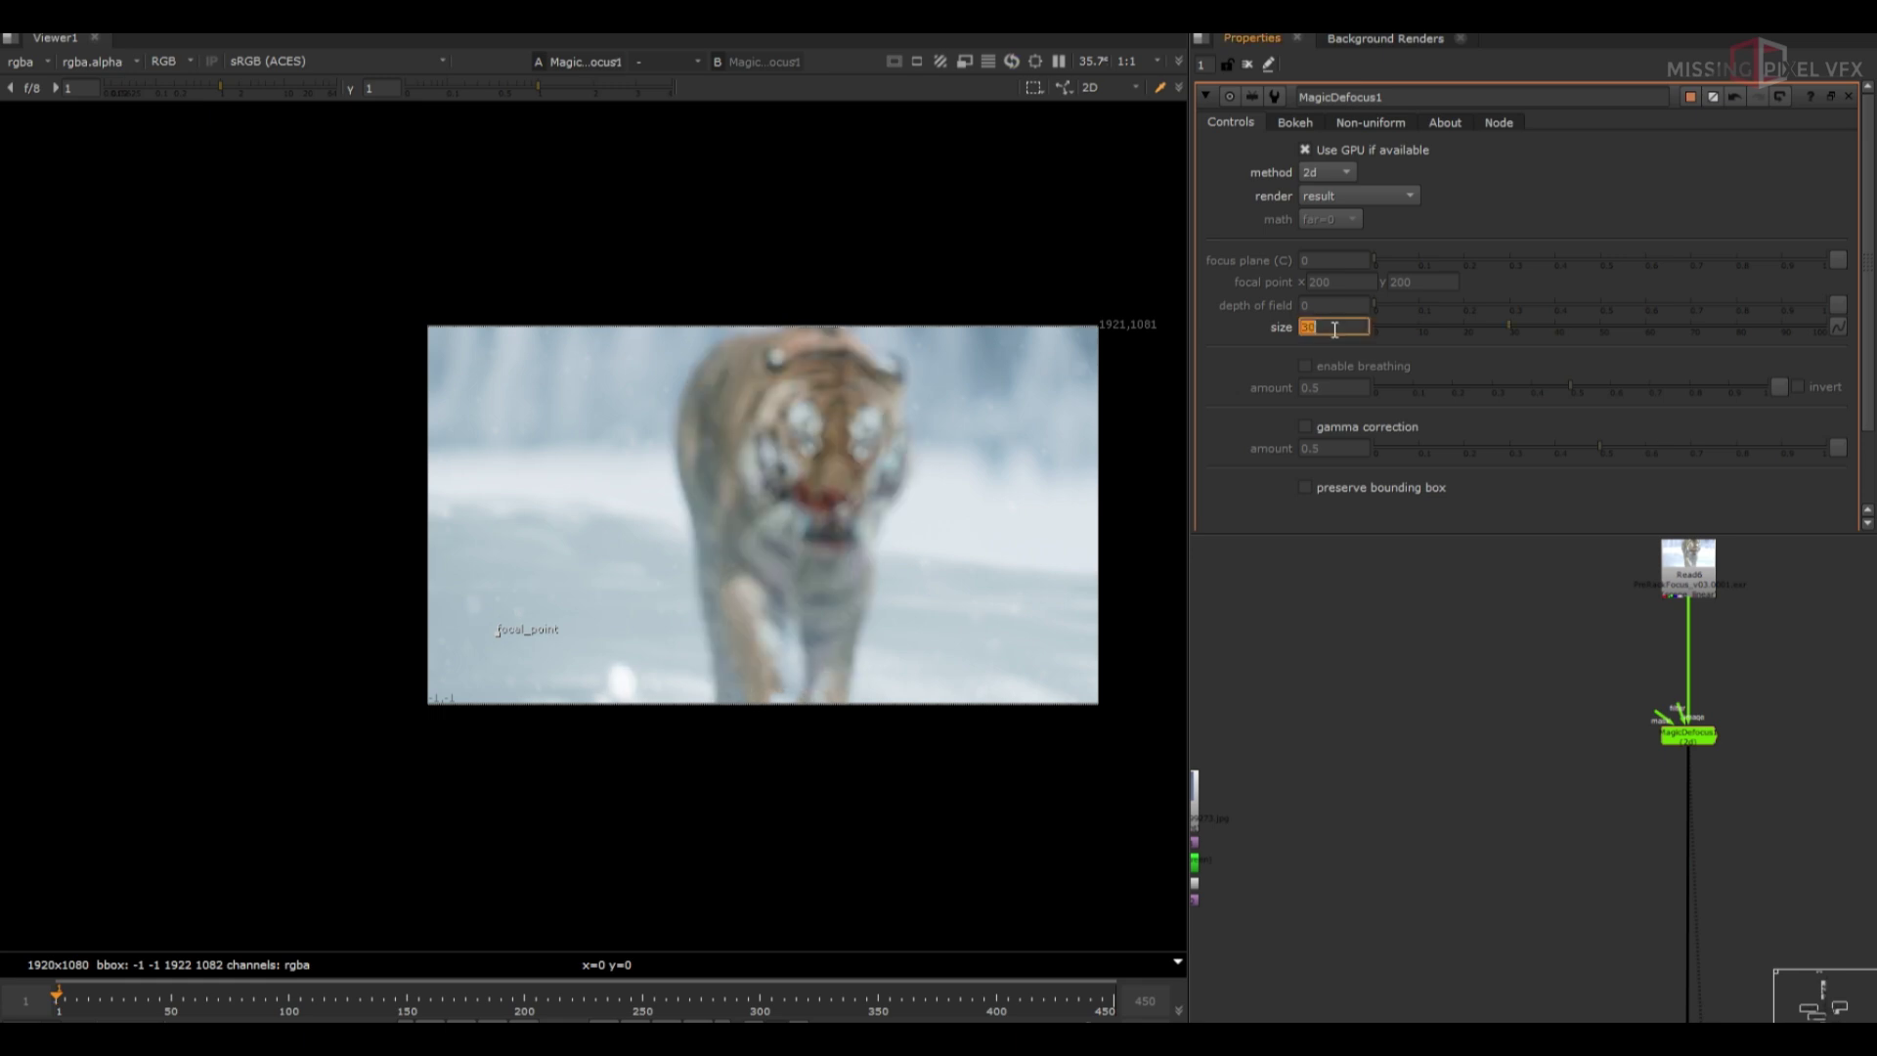
pyautogui.press('Up')
# Enable non-uniform bokeh and catseye with amount 1 on MagicDefocus1, and inspect the blurred frame
pyautogui.click(1378, 122)
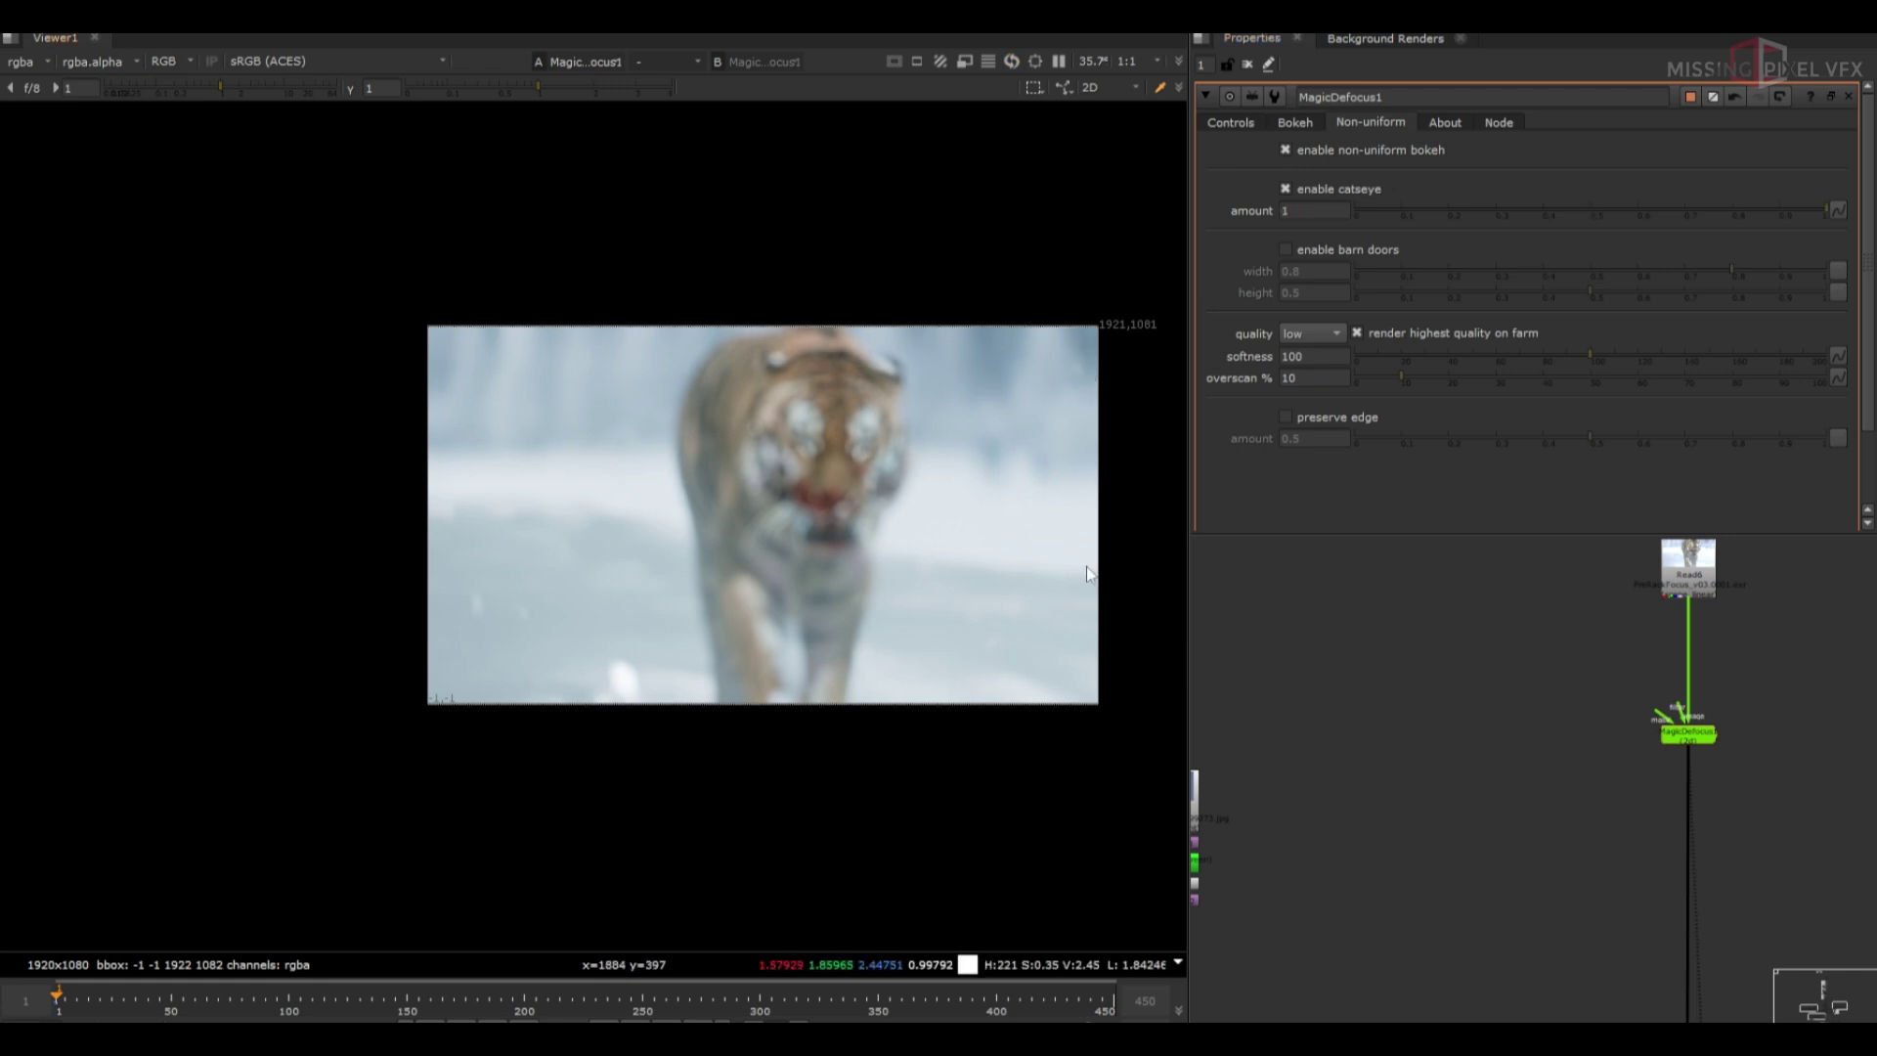
pyautogui.scroll(1, 1059, 370)
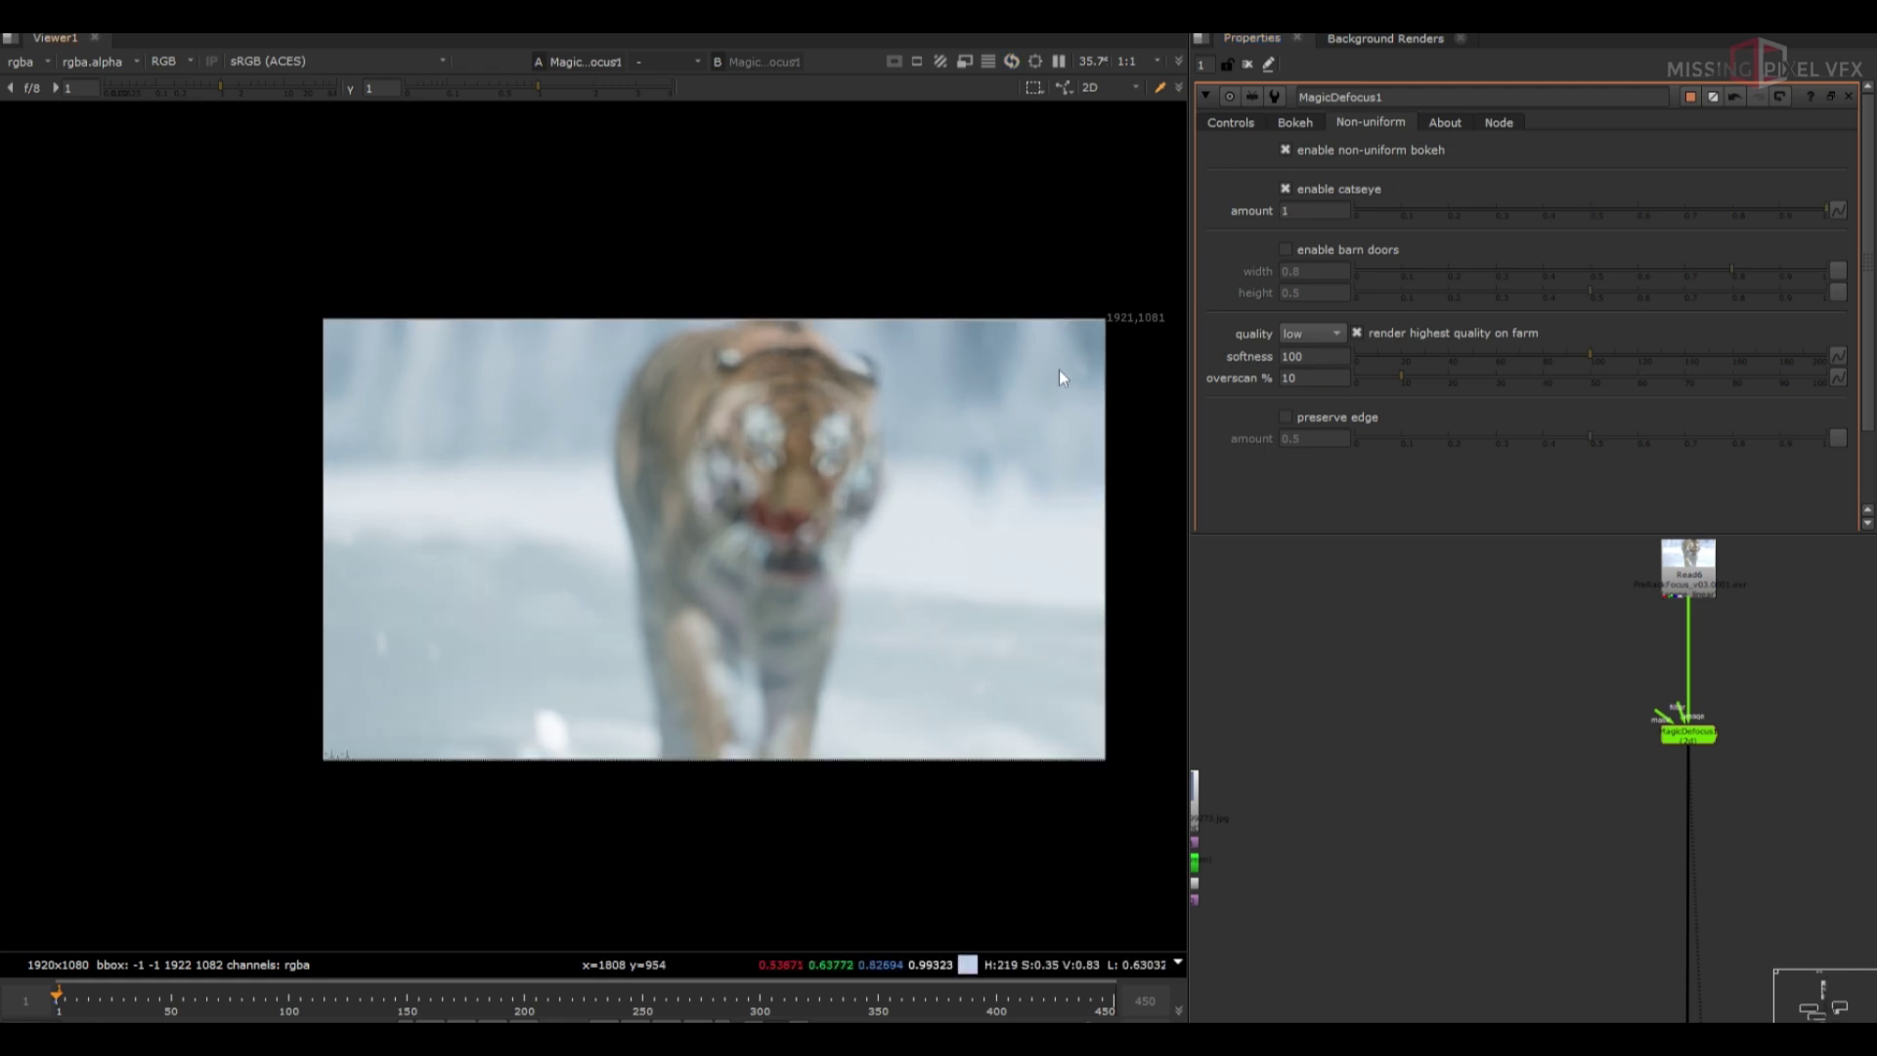
pyautogui.scroll(2, 1059, 370)
pyautogui.scroll(-2, 1029, 436)
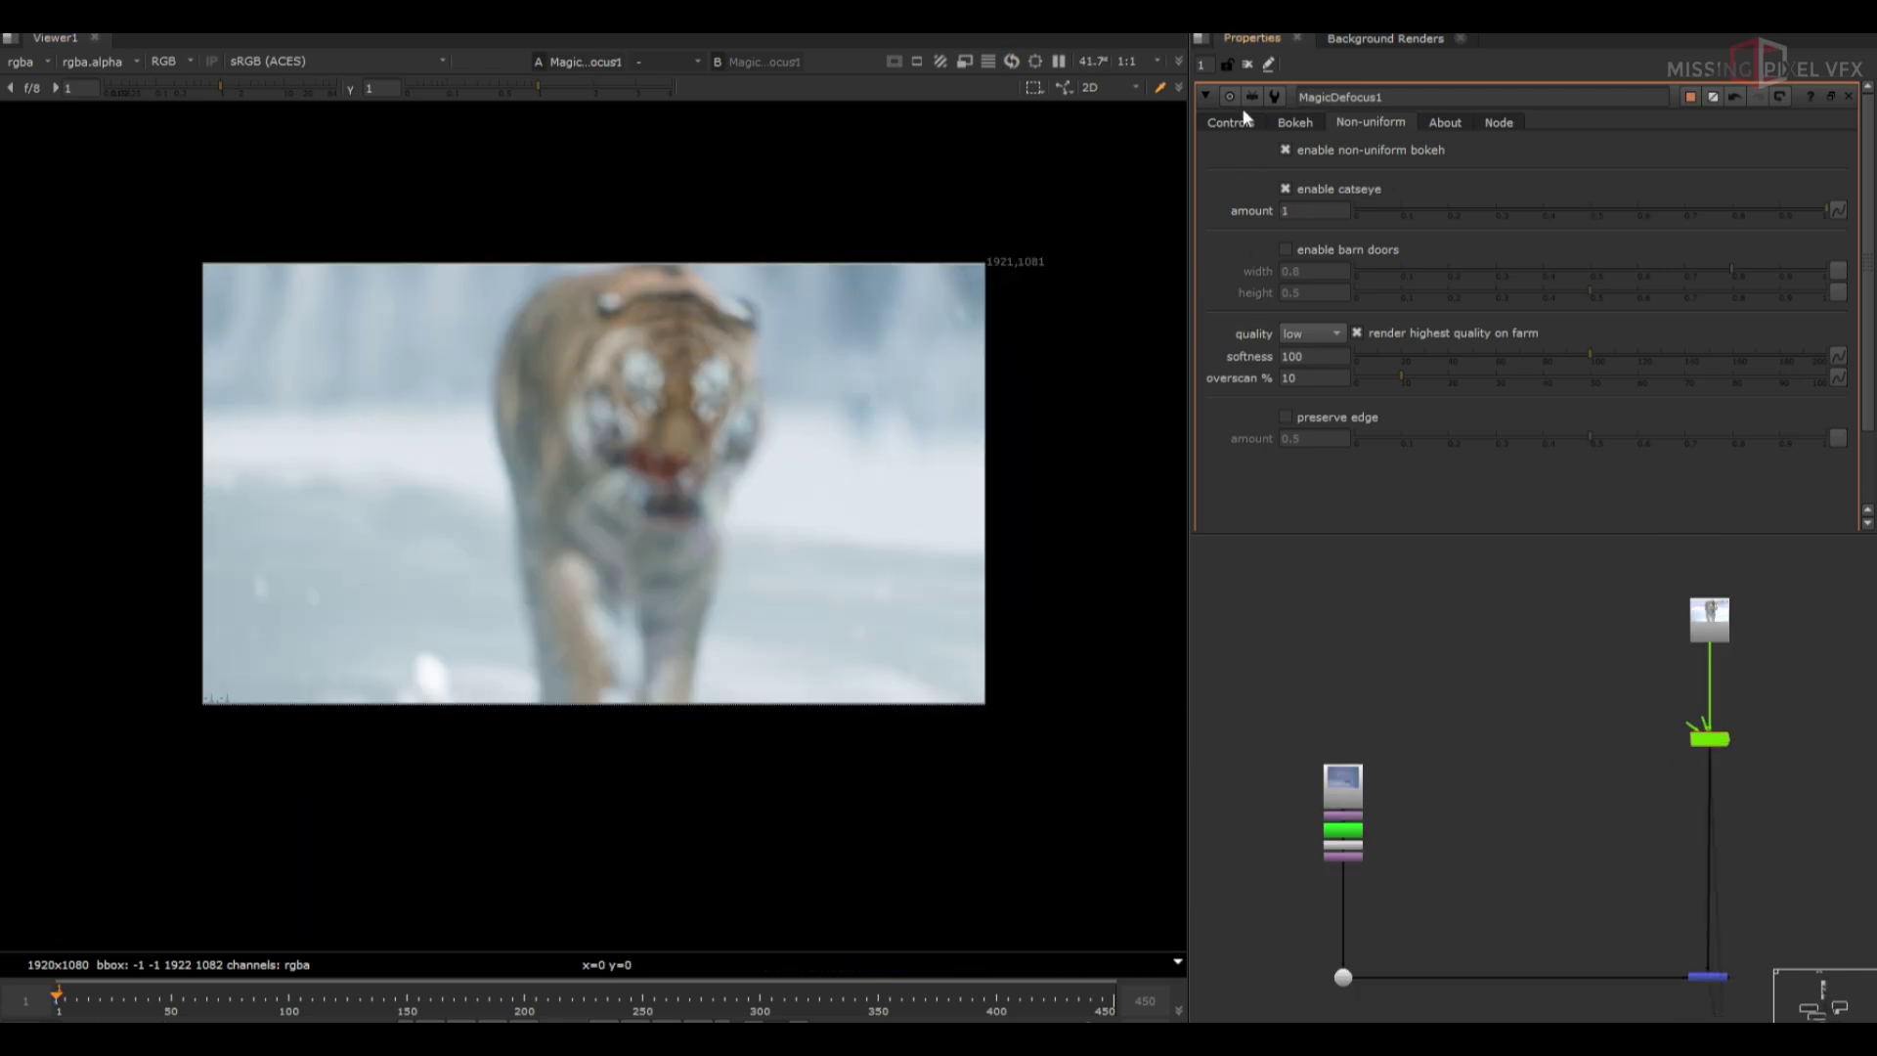
# Keyframe MagicDefocus1's size from 35 at frame 1 to 0 near frame 80, and close the node settings
pyautogui.click(1234, 122)
pyautogui.press('Tab')
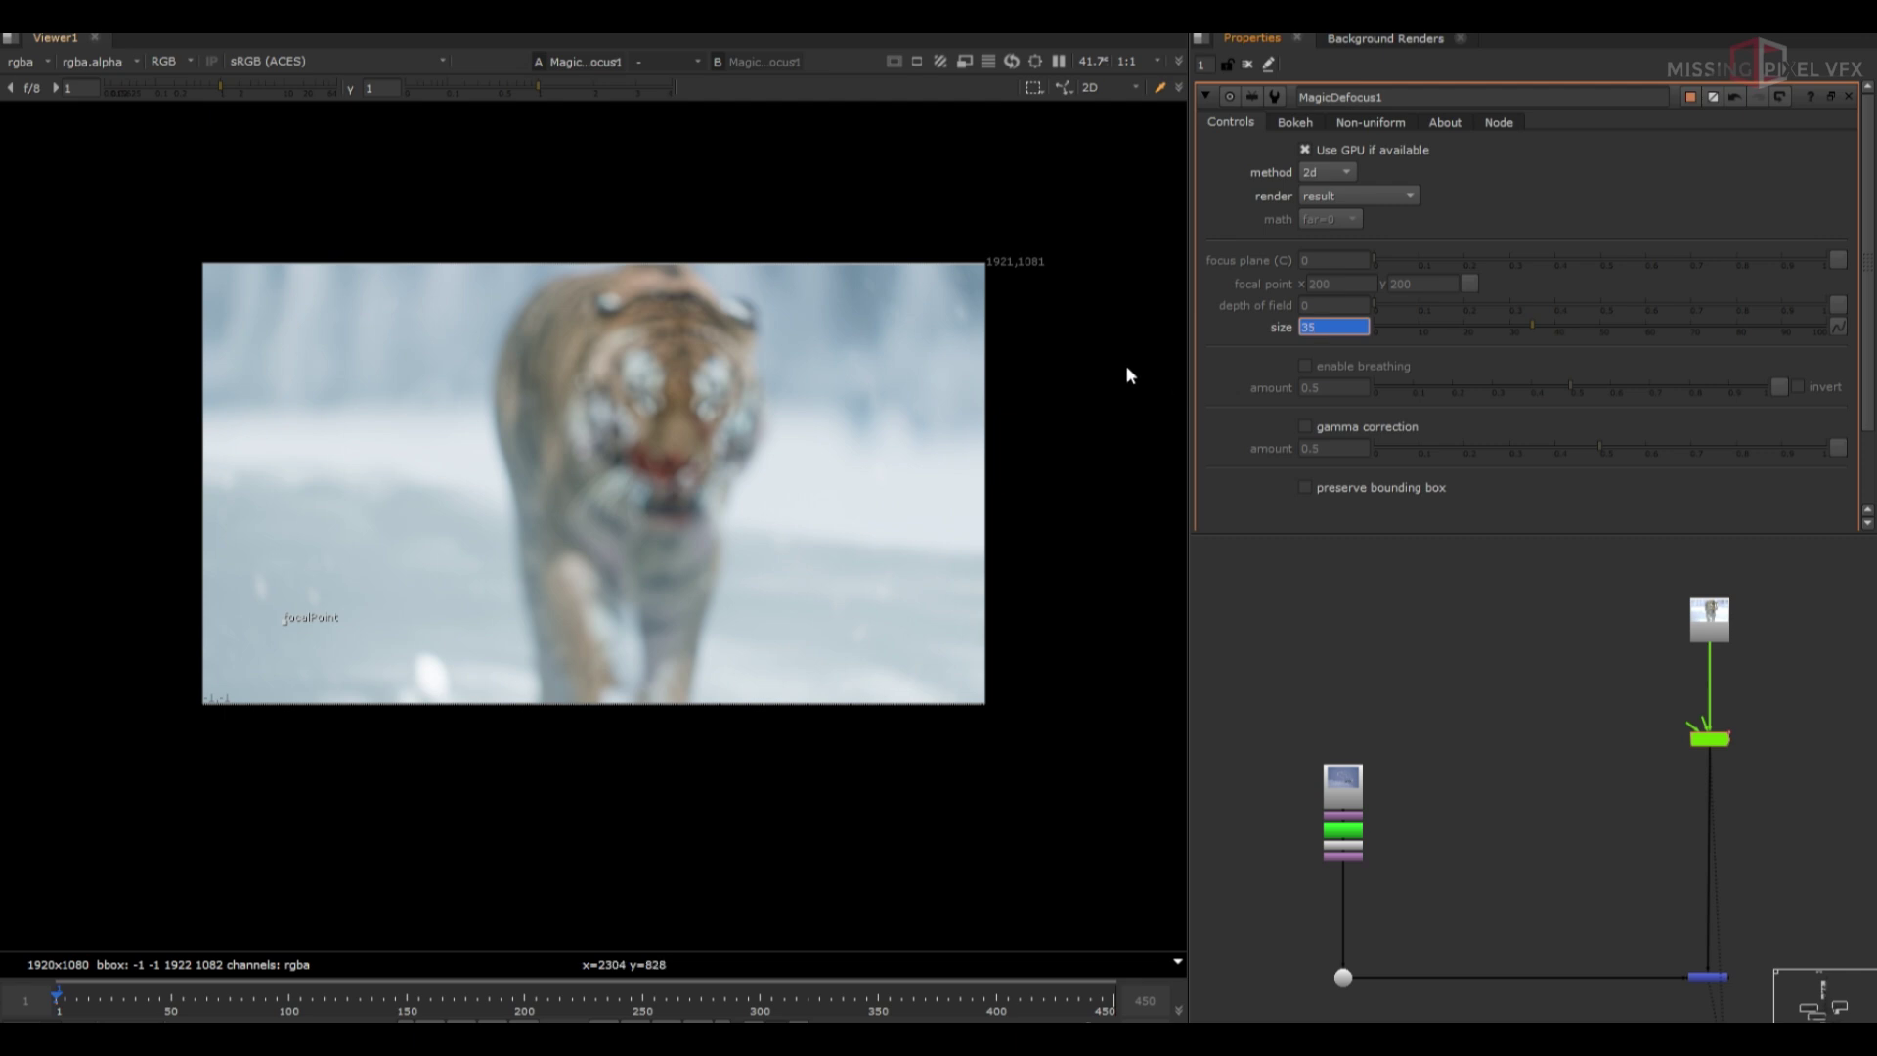
pyautogui.click(236, 995)
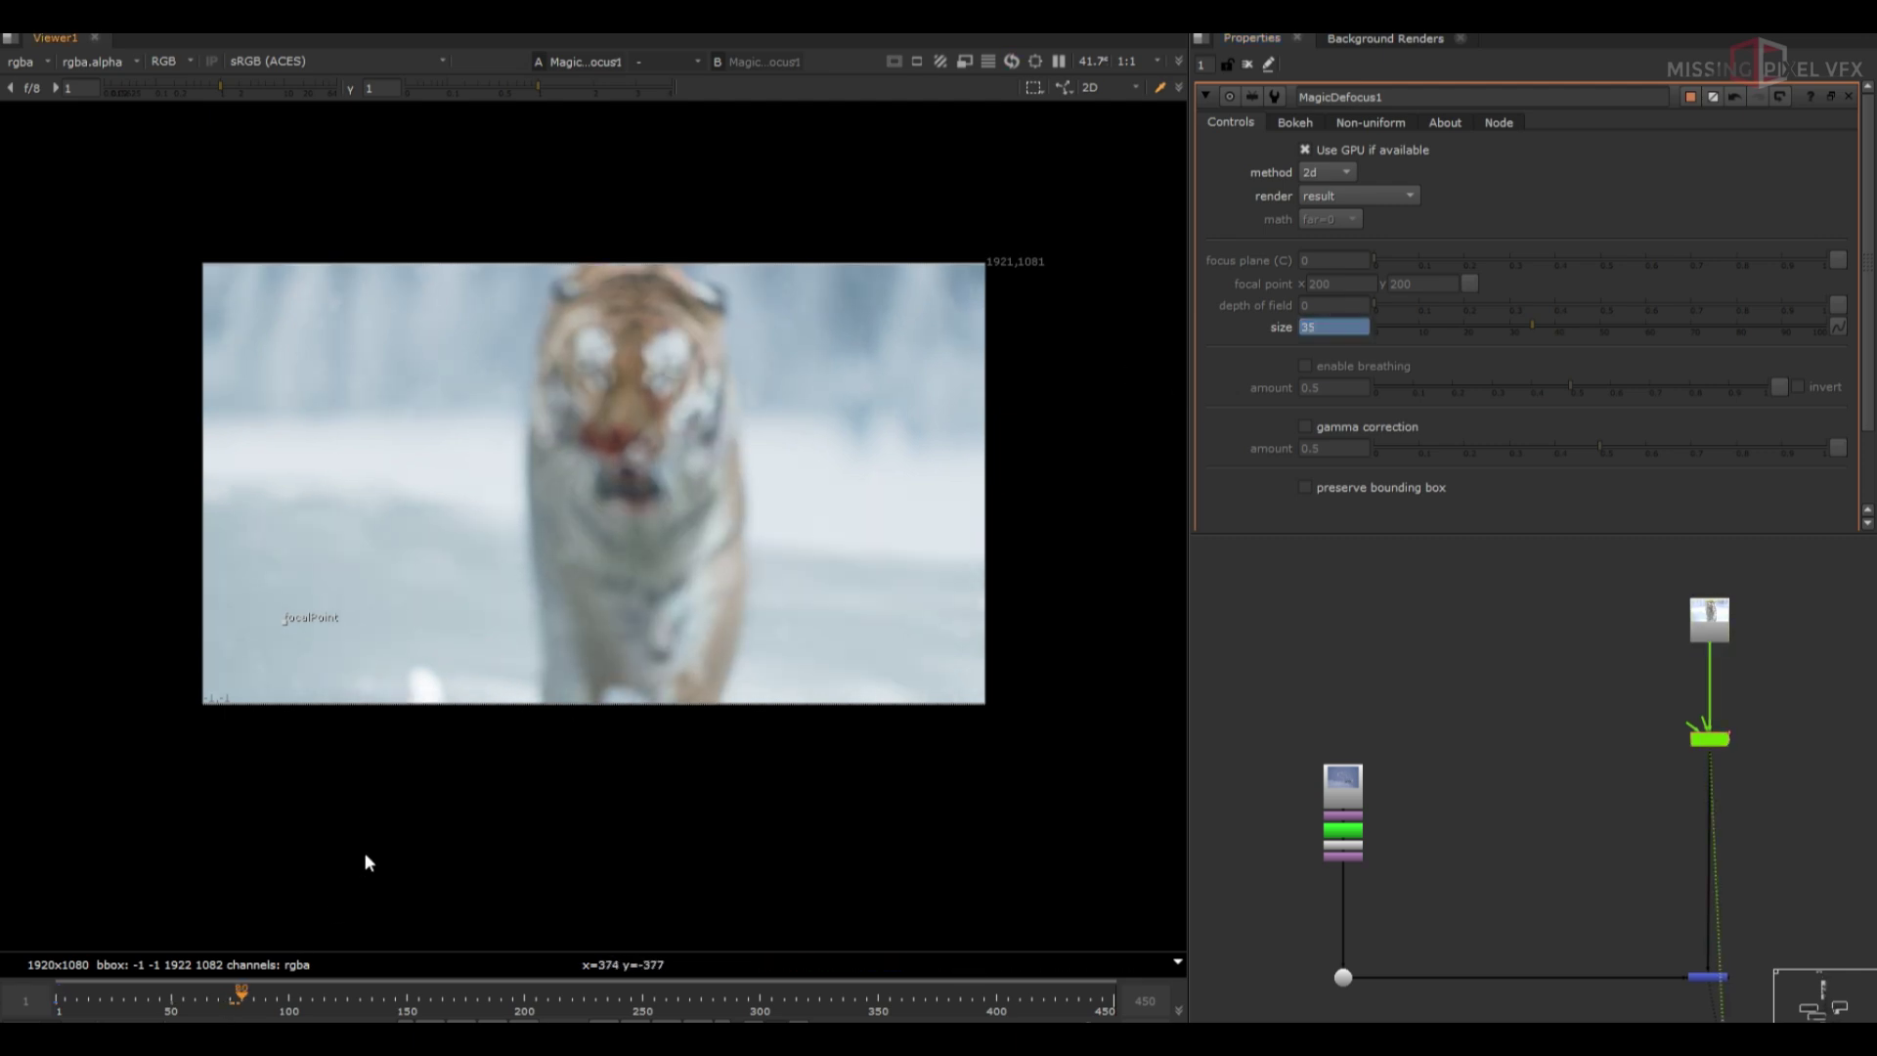
pyautogui.click(1325, 328)
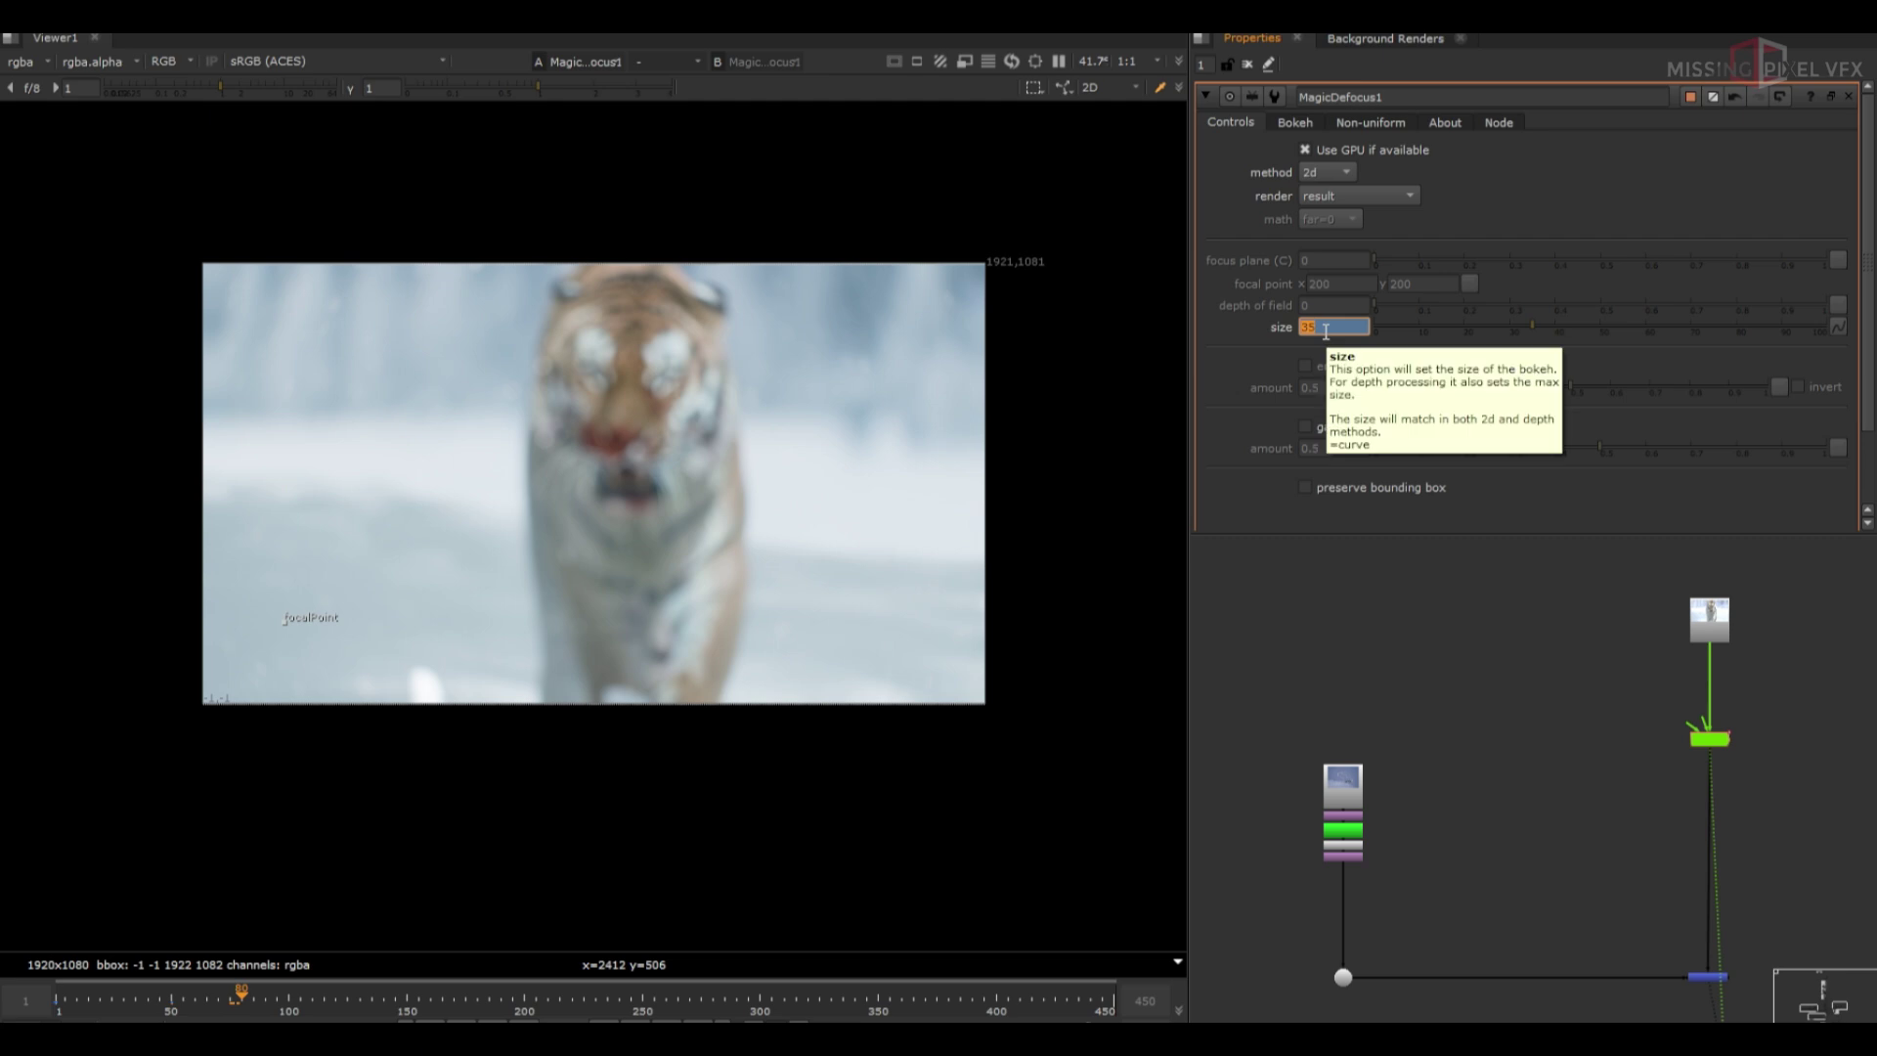
pyautogui.write('0')
pyautogui.press('Return')
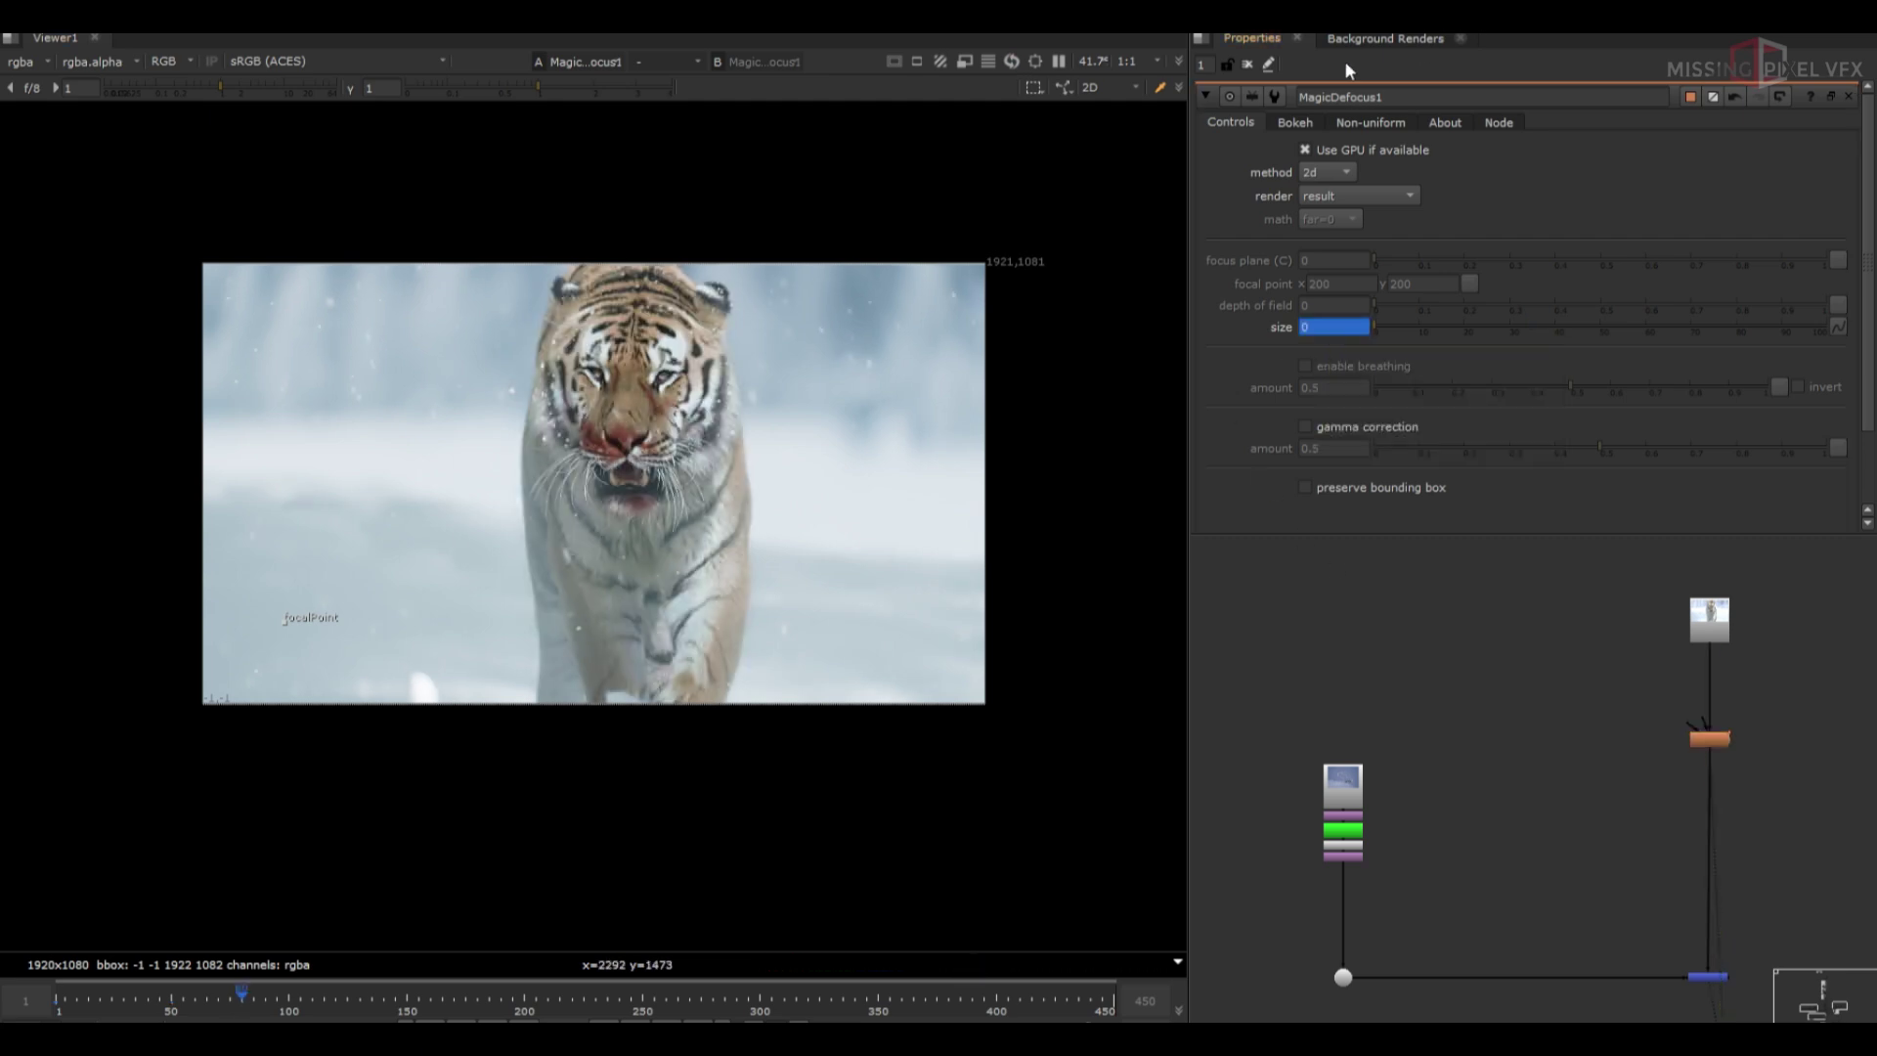
pyautogui.click(1247, 66)
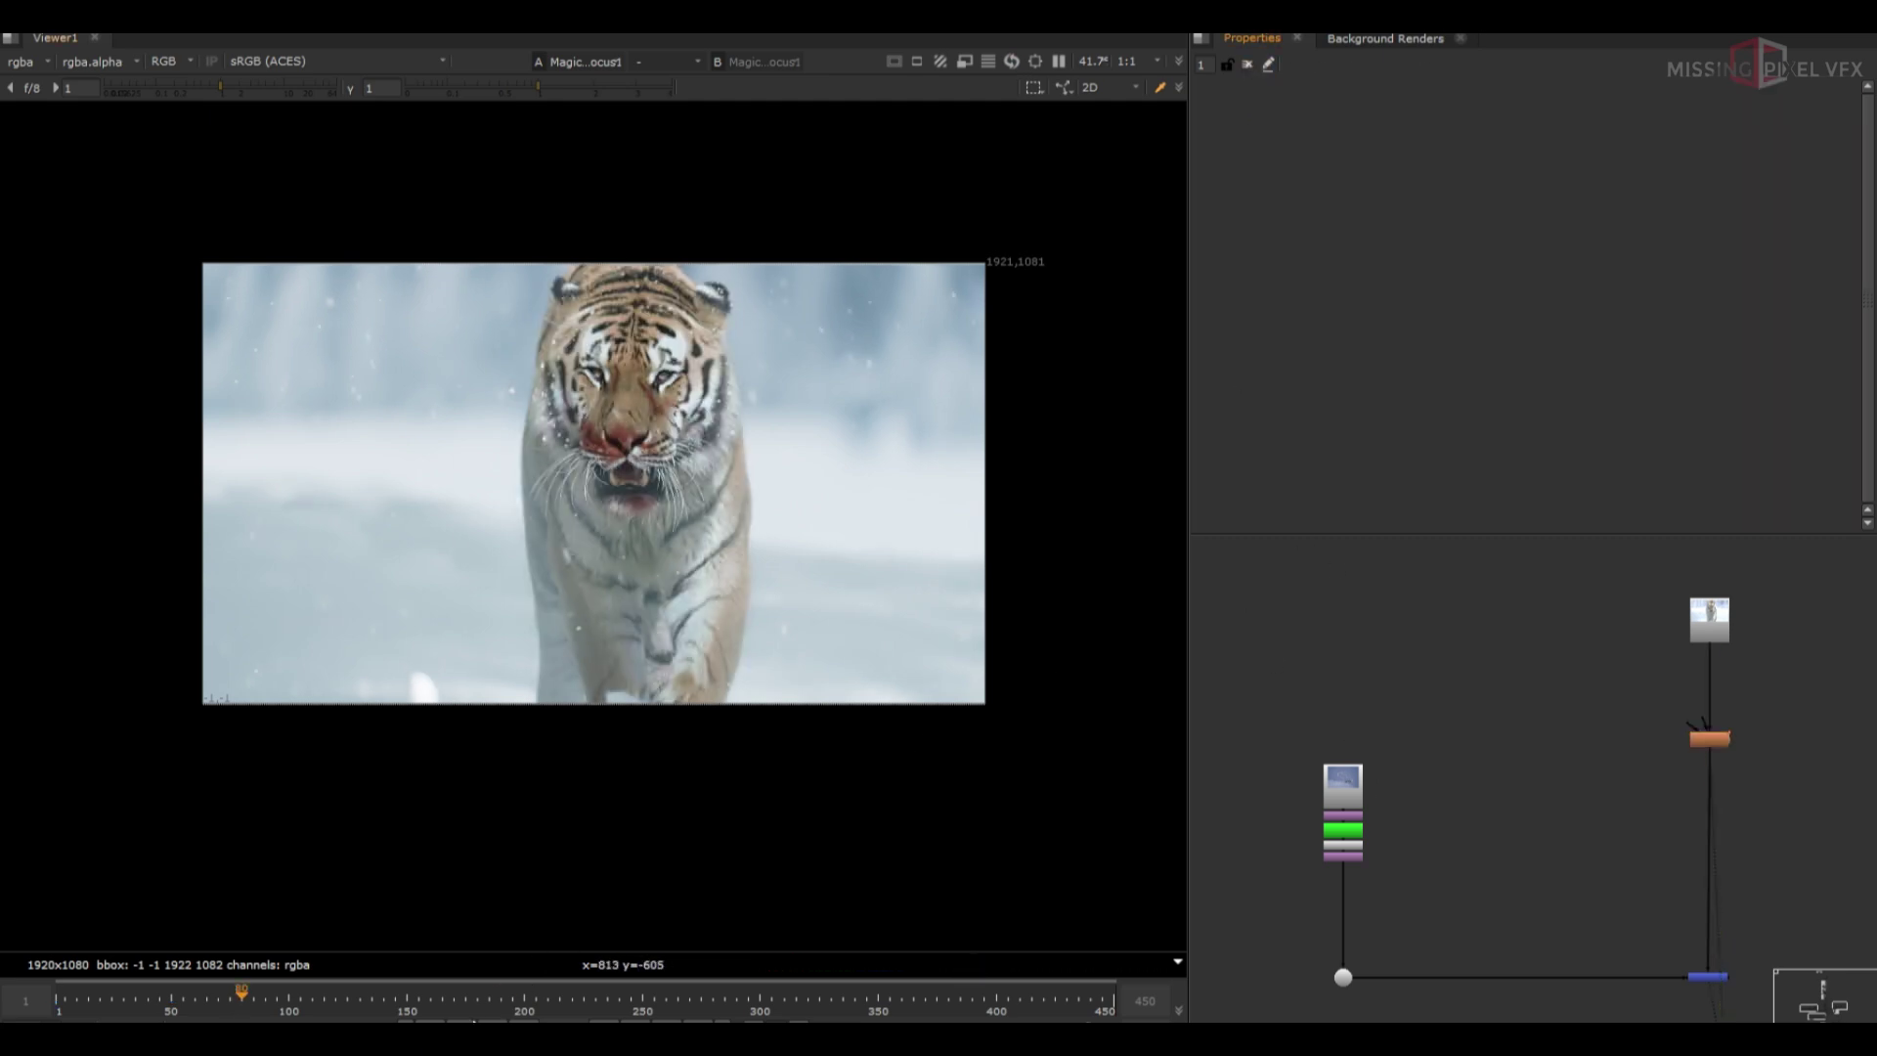
# View the merged branches and tiger at frame 1, and add a Crop node to the end of the tree branch
pyautogui.click(432, 1029)
pyautogui.scroll(-3, 1683, 879)
pyautogui.moveTo(1761, 917); pyautogui.dragTo(1661, 950)
pyautogui.press('1')
pyautogui.scroll(5, 1422, 847)
pyautogui.press('Tab')
pyautogui.write('crop')
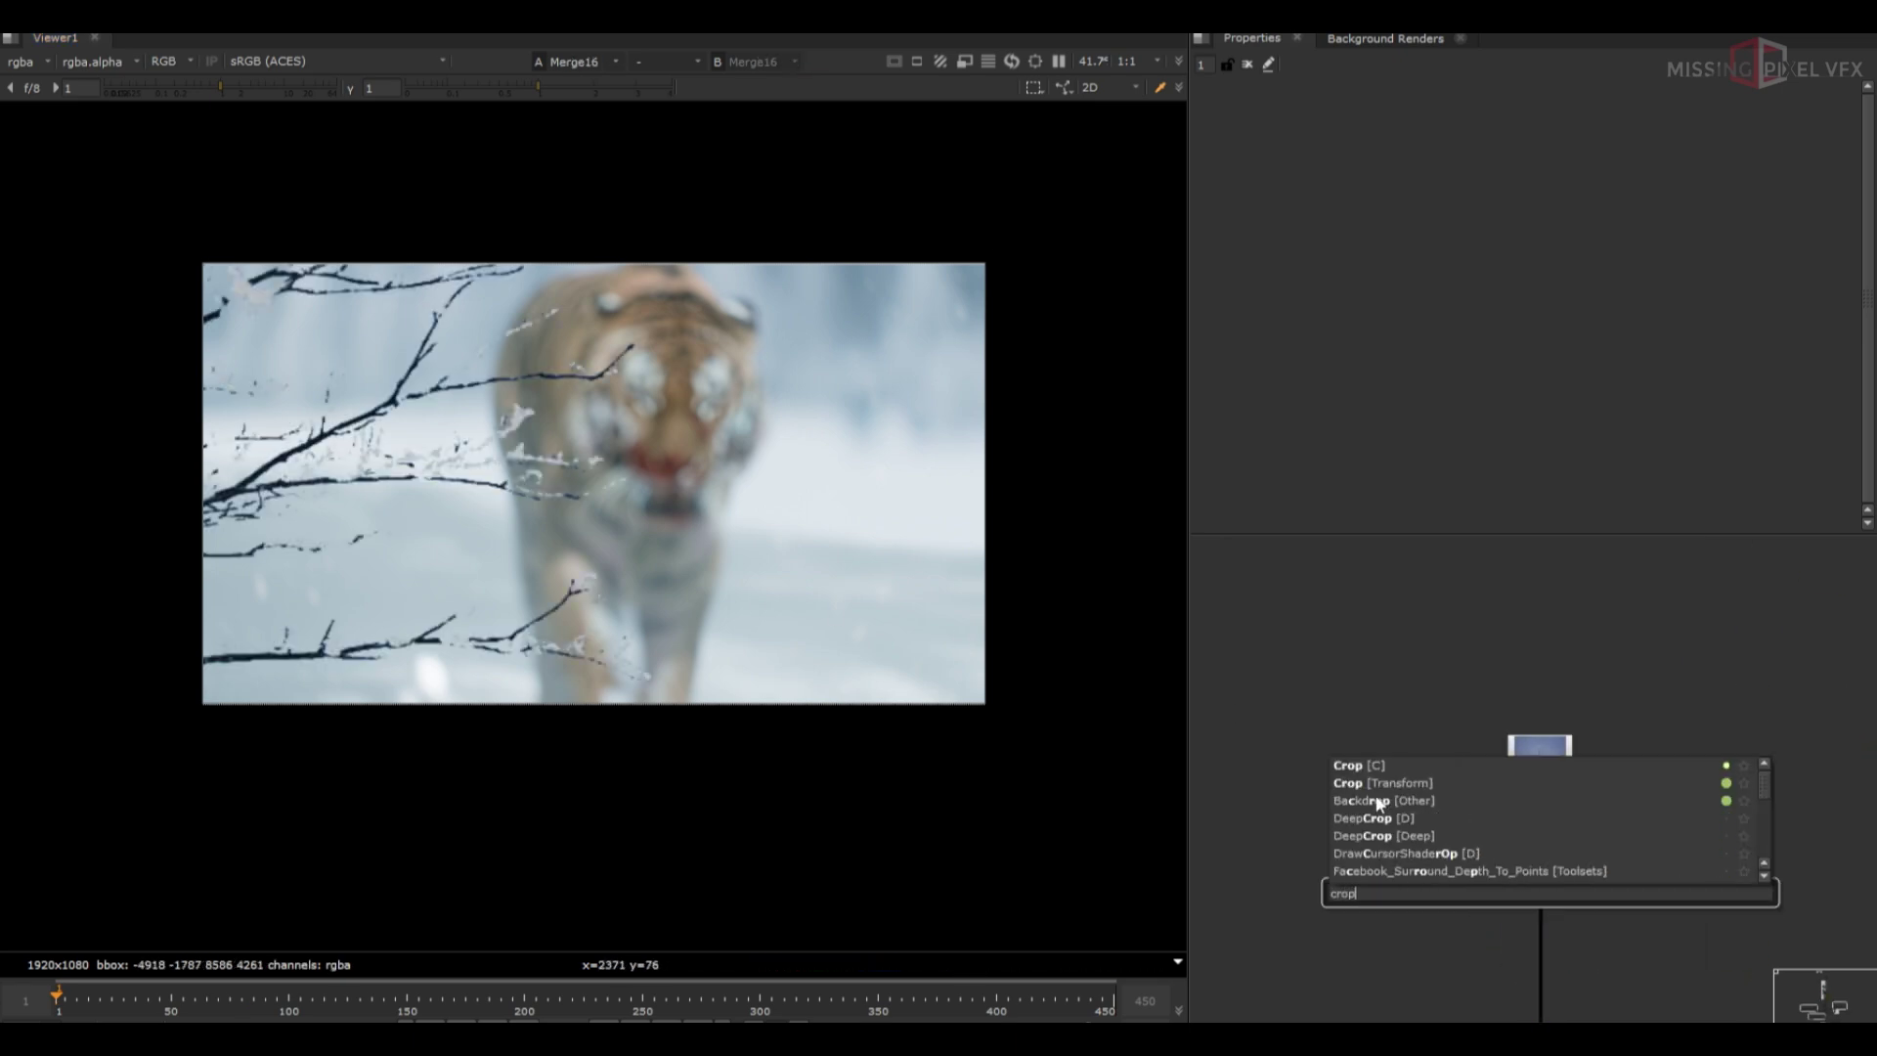
pyautogui.click(1366, 765)
# Paste a MagicDefocus node below the branches' Crop and keyframe its size at 2 near frame 50
pyautogui.click(1545, 890)
pyautogui.hotkey('ctrl', 'v')
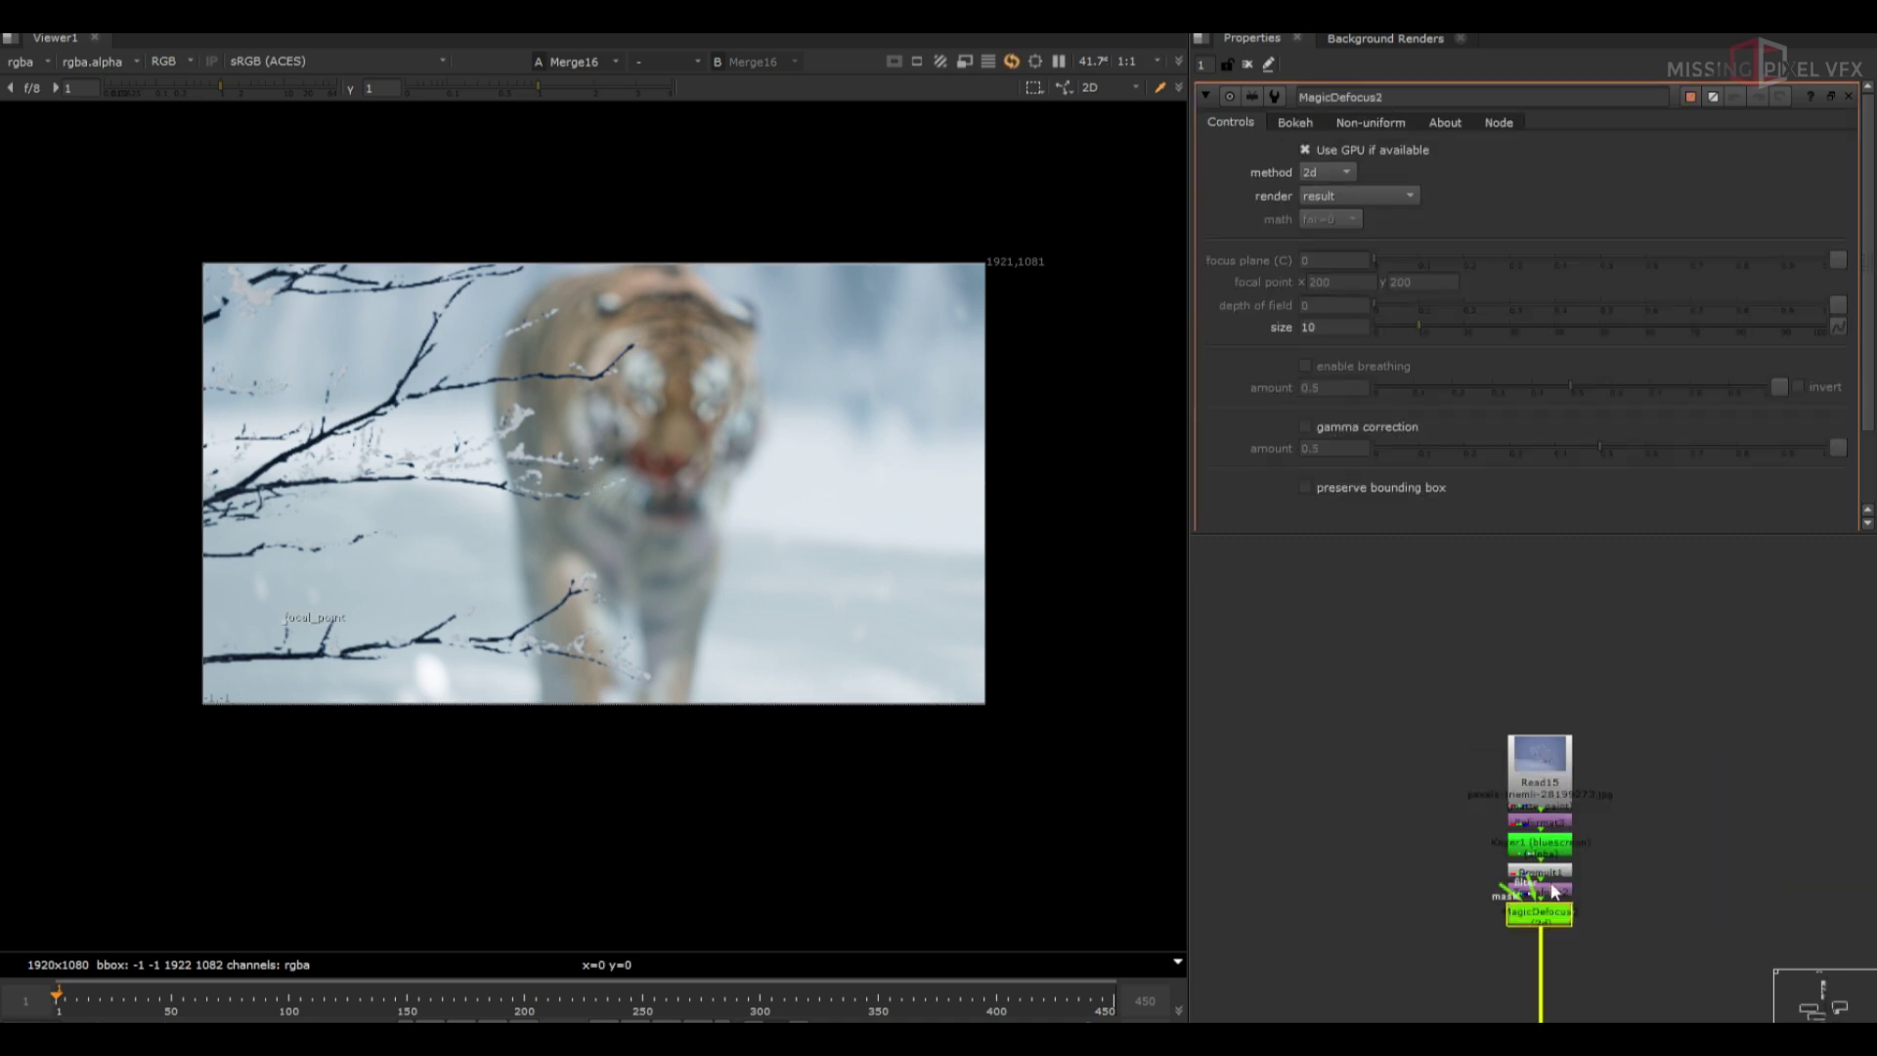
pyautogui.doubleClick(1327, 328)
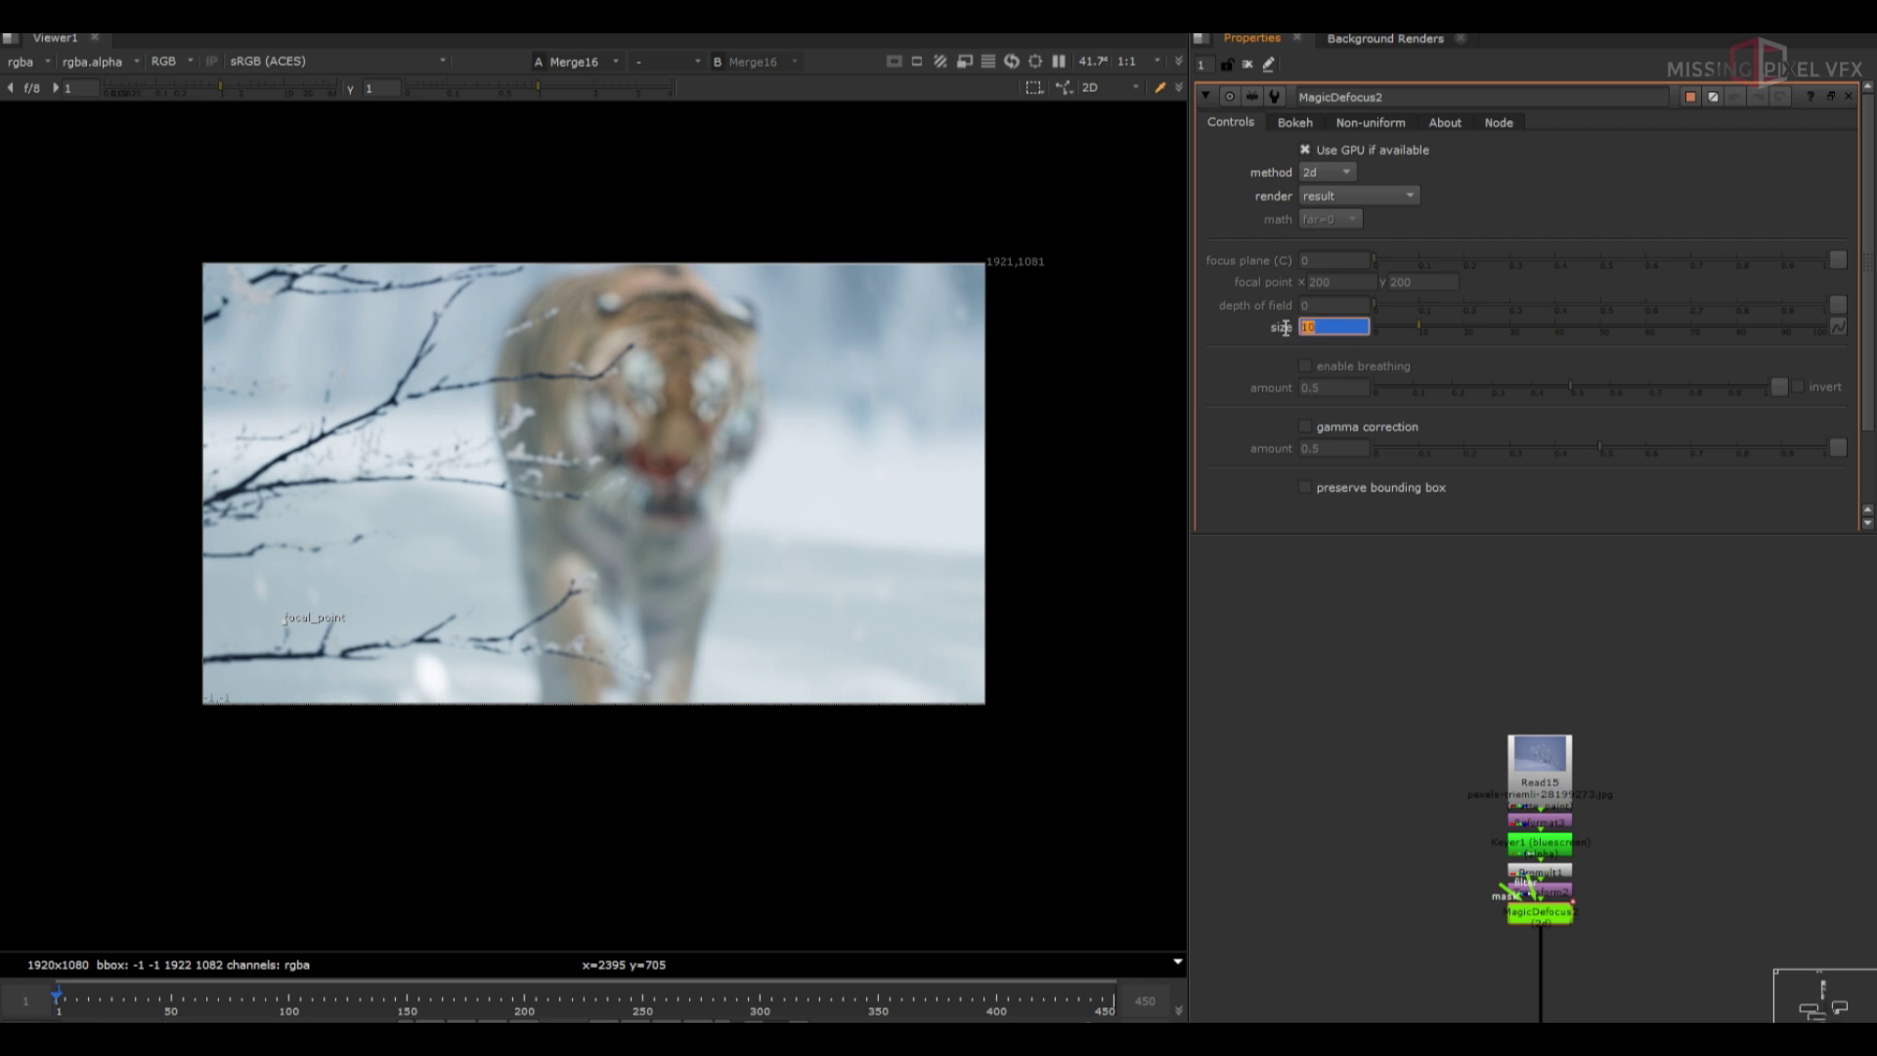
pyautogui.write('2')
pyautogui.press('Return')
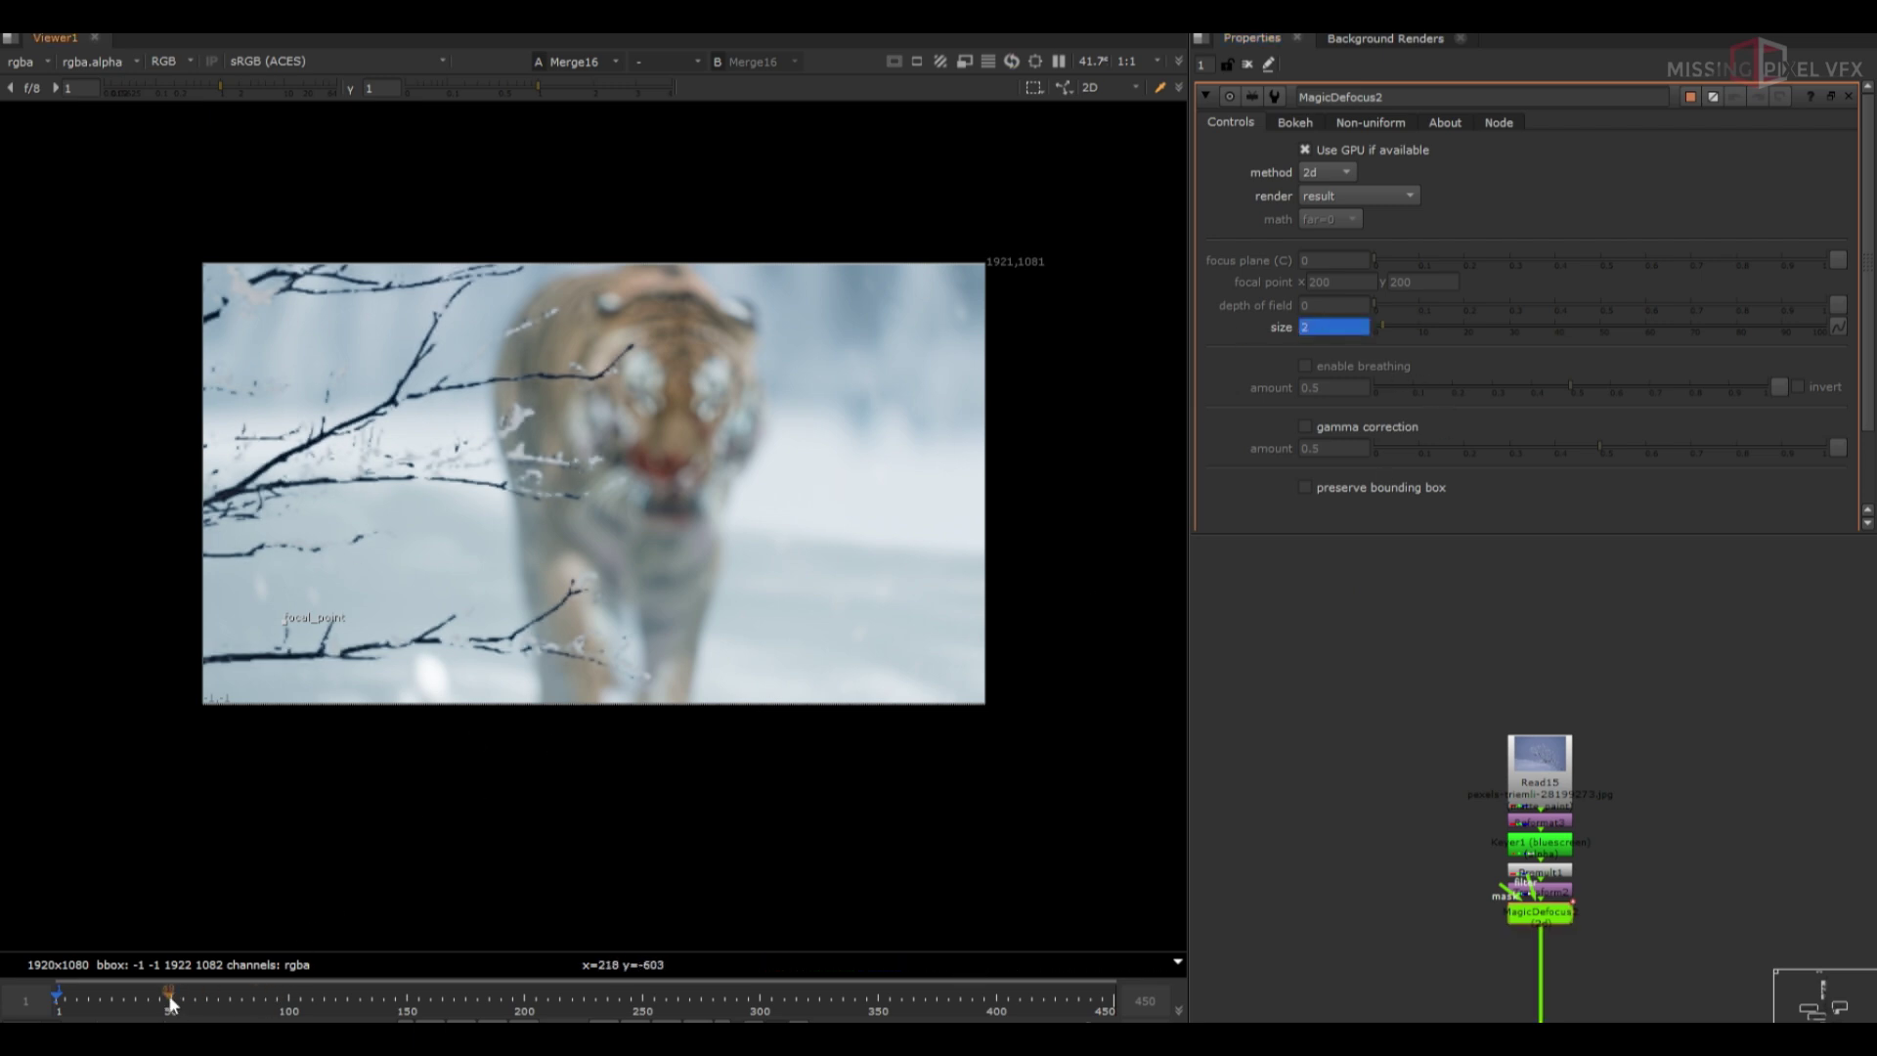
pyautogui.rightClick(1343, 324)
pyautogui.click(1356, 335)
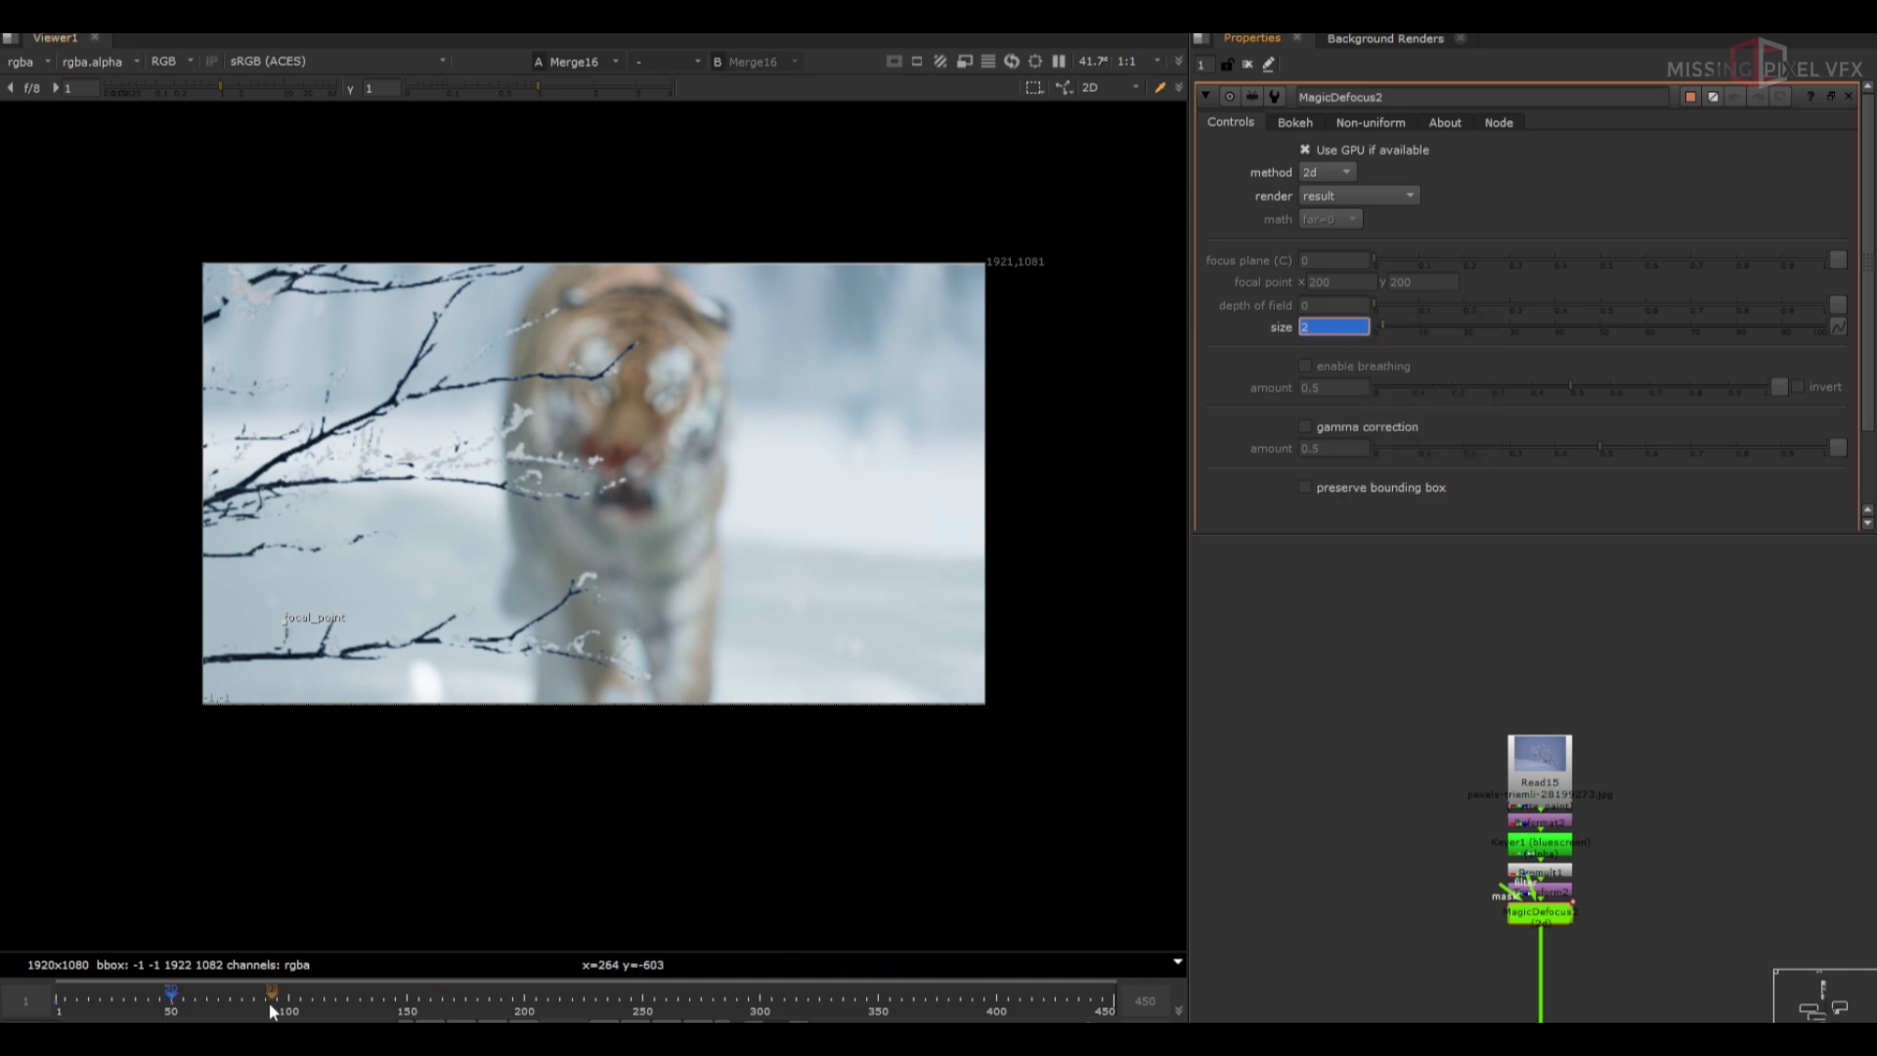
# Keyframe the branch defocus size at 65 near frame 75, close its settings and check the blur on an earlier frame
pyautogui.click(233, 1001)
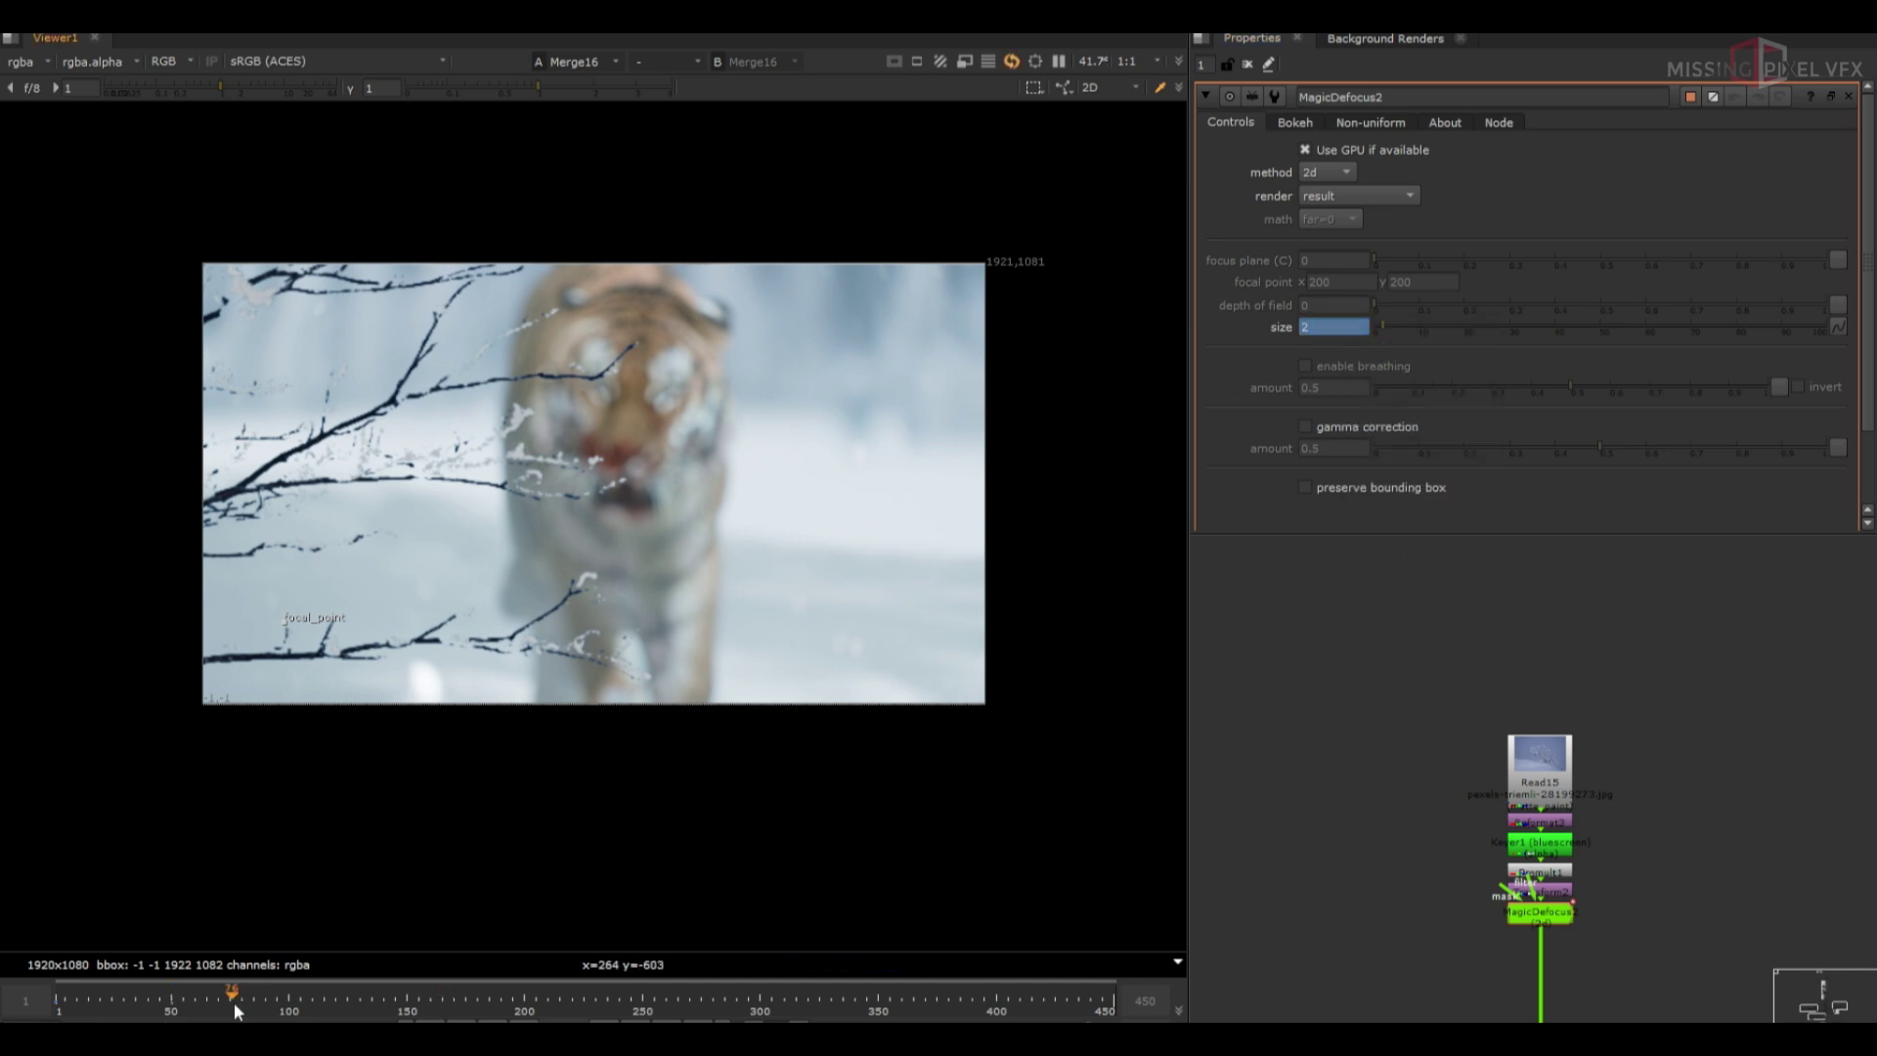
pyautogui.click(1333, 330)
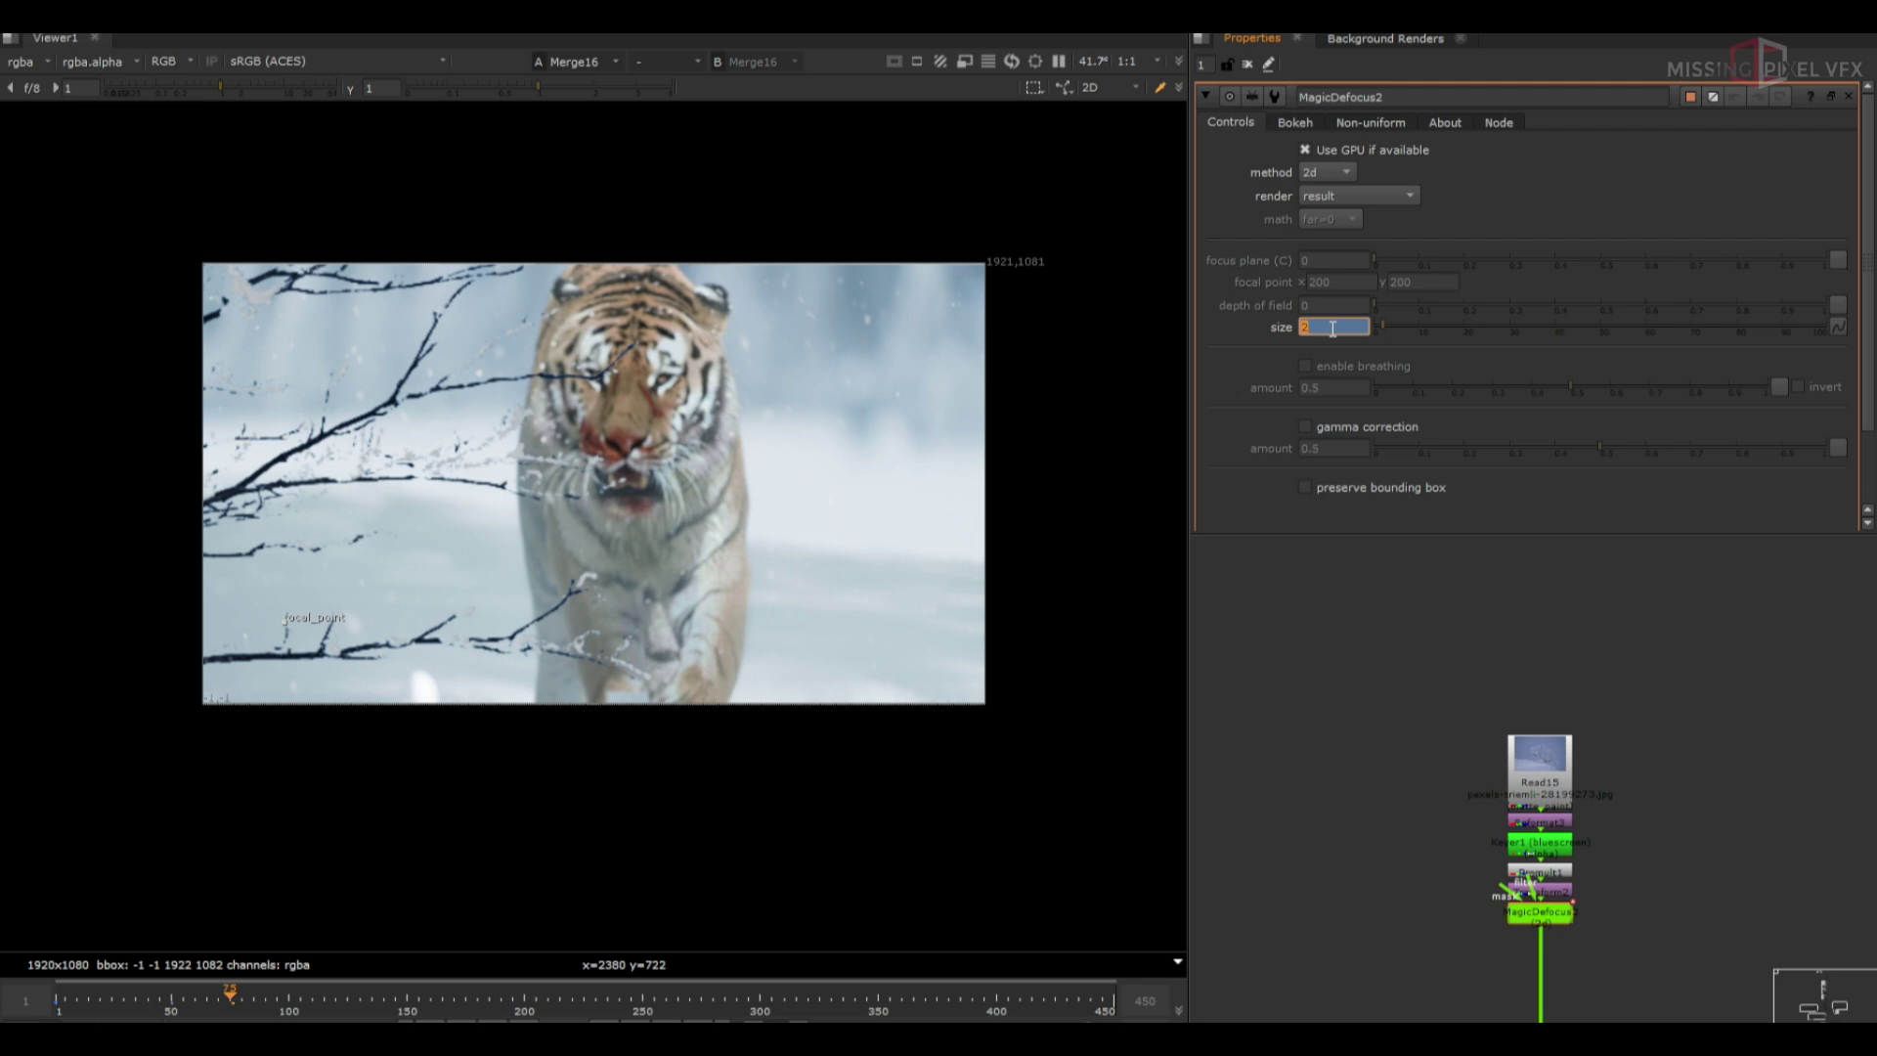
pyautogui.write('65')
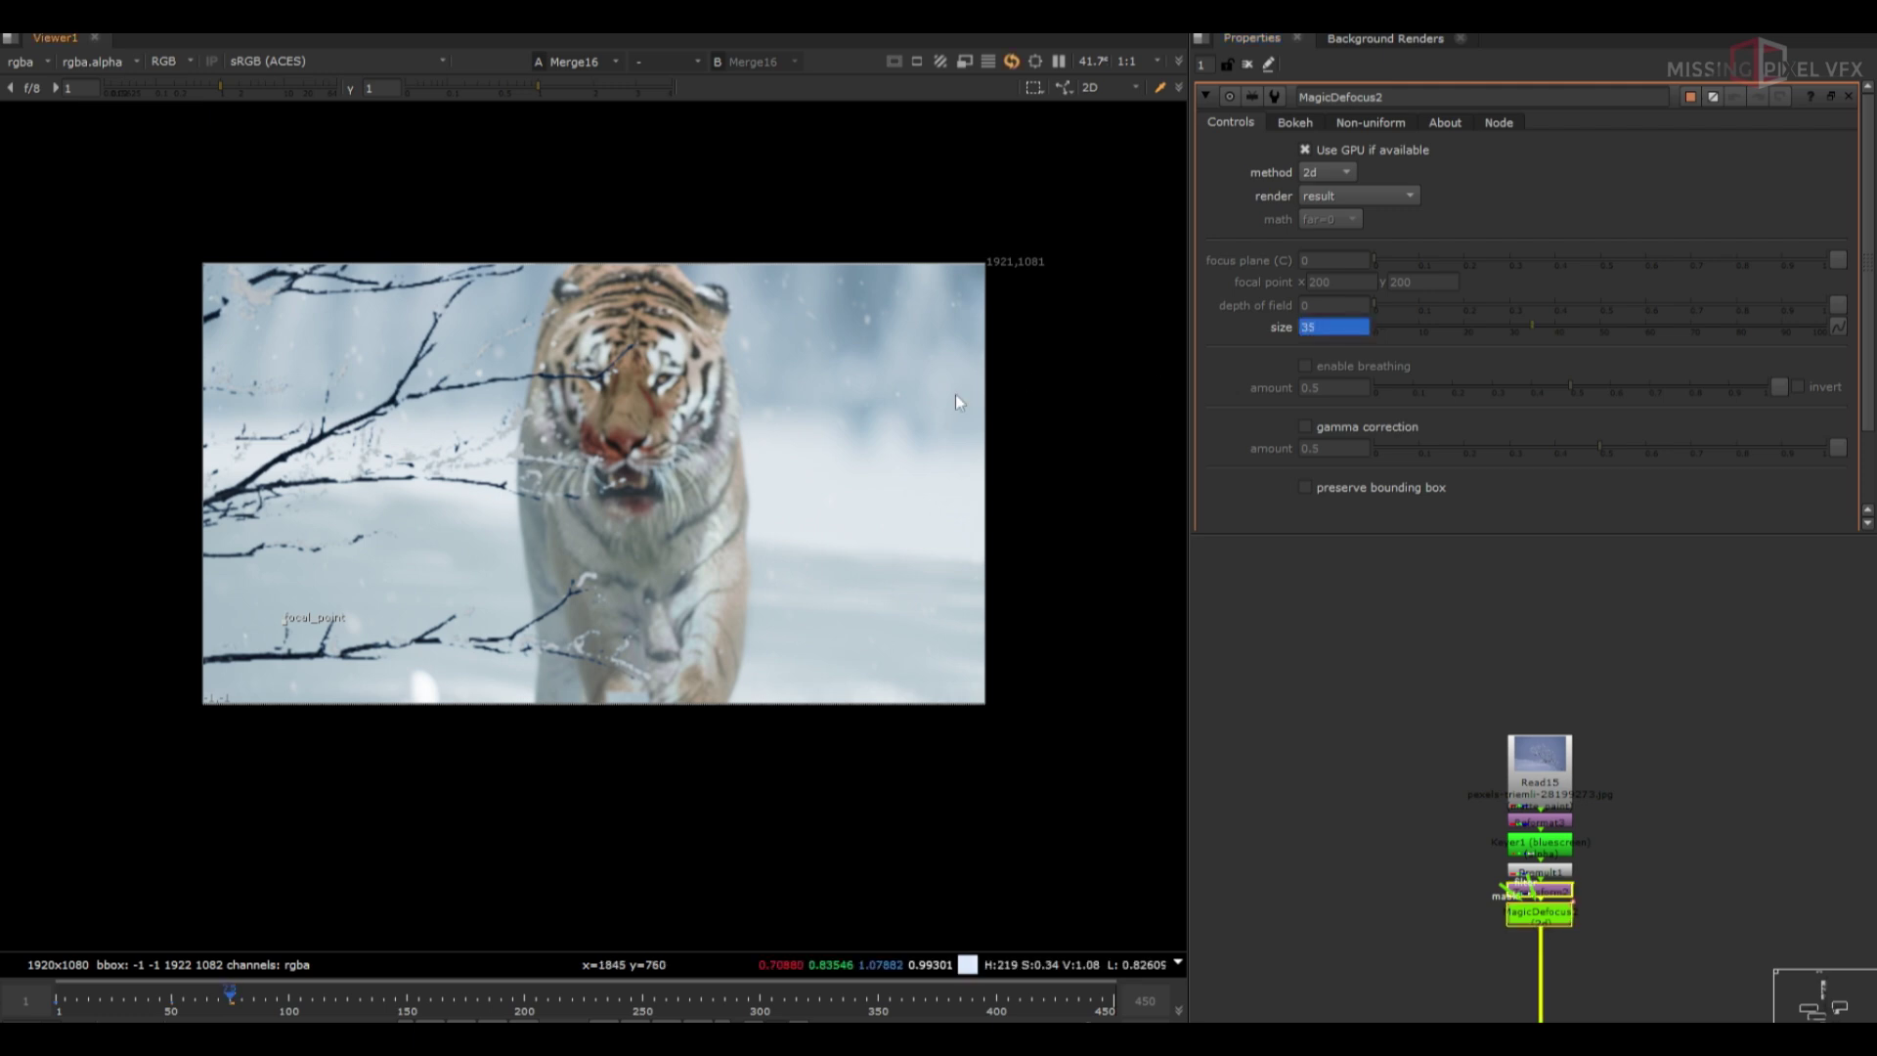
pyautogui.press('Return')
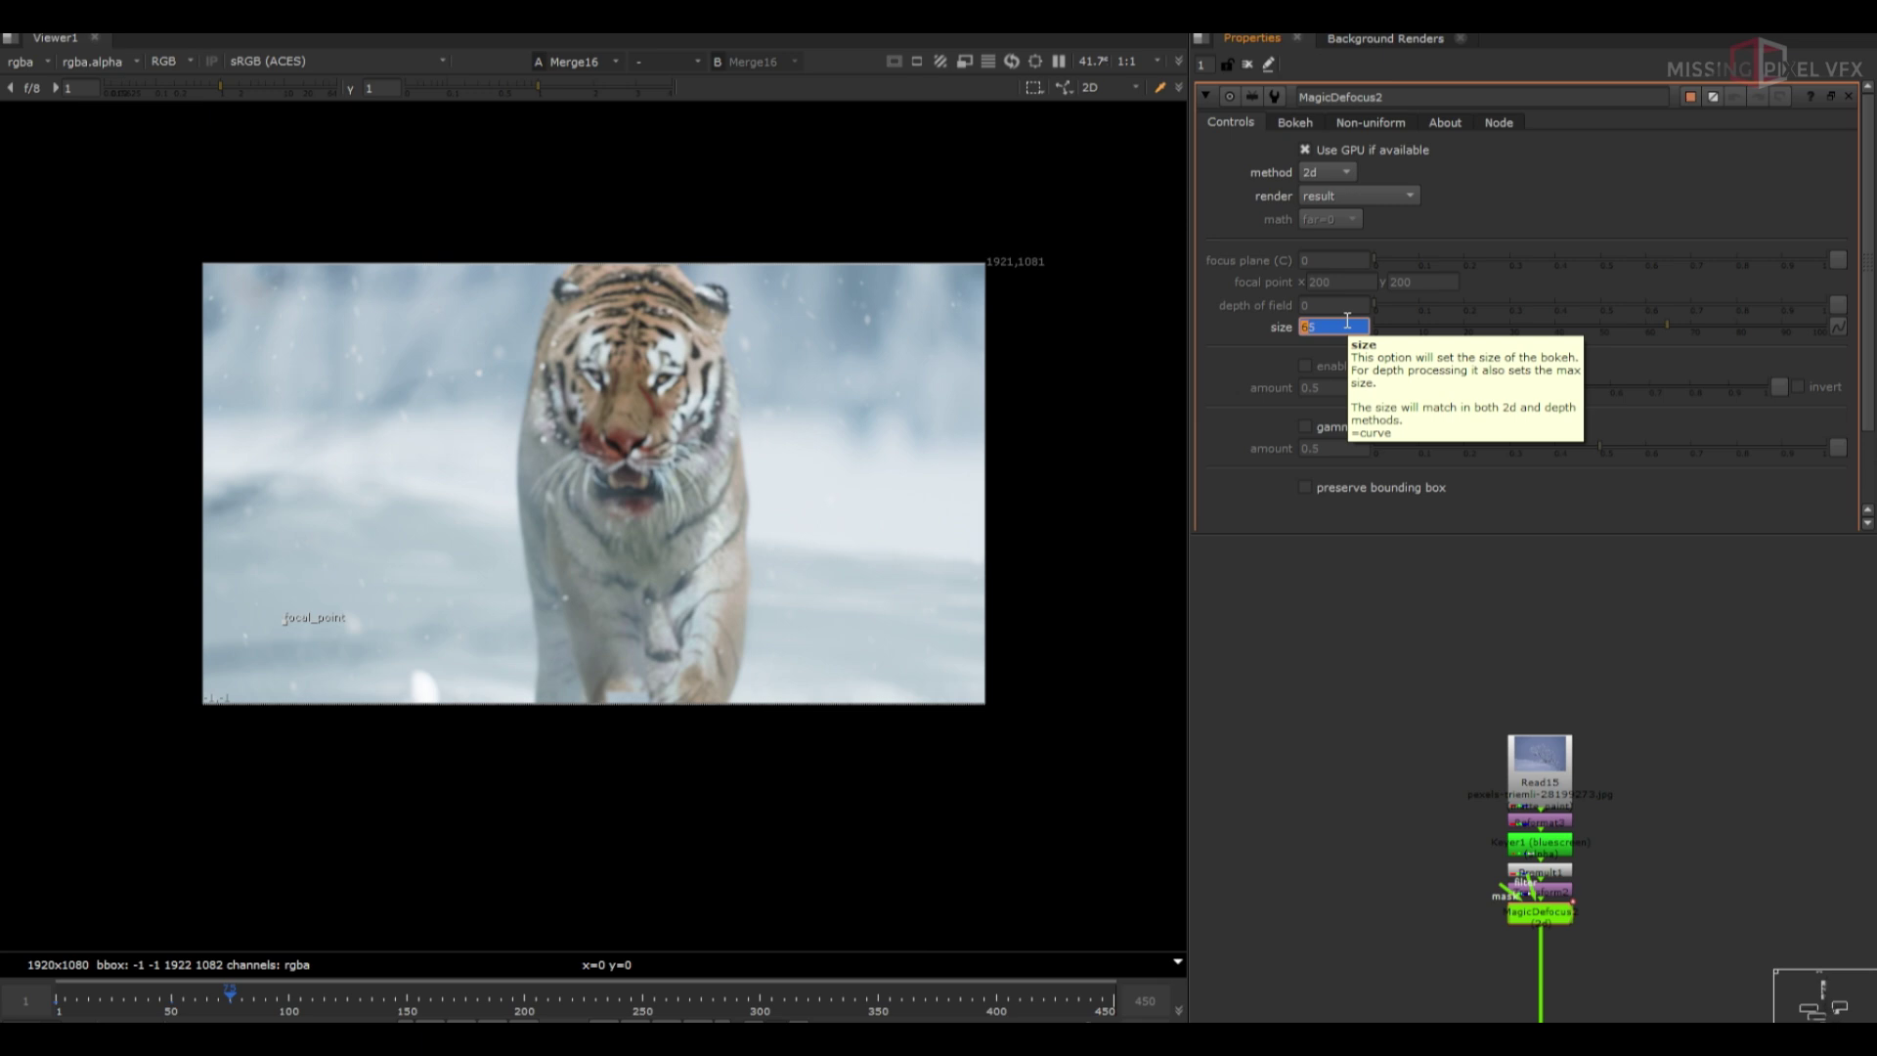
pyautogui.click(1247, 65)
pyautogui.click(405, 1031)
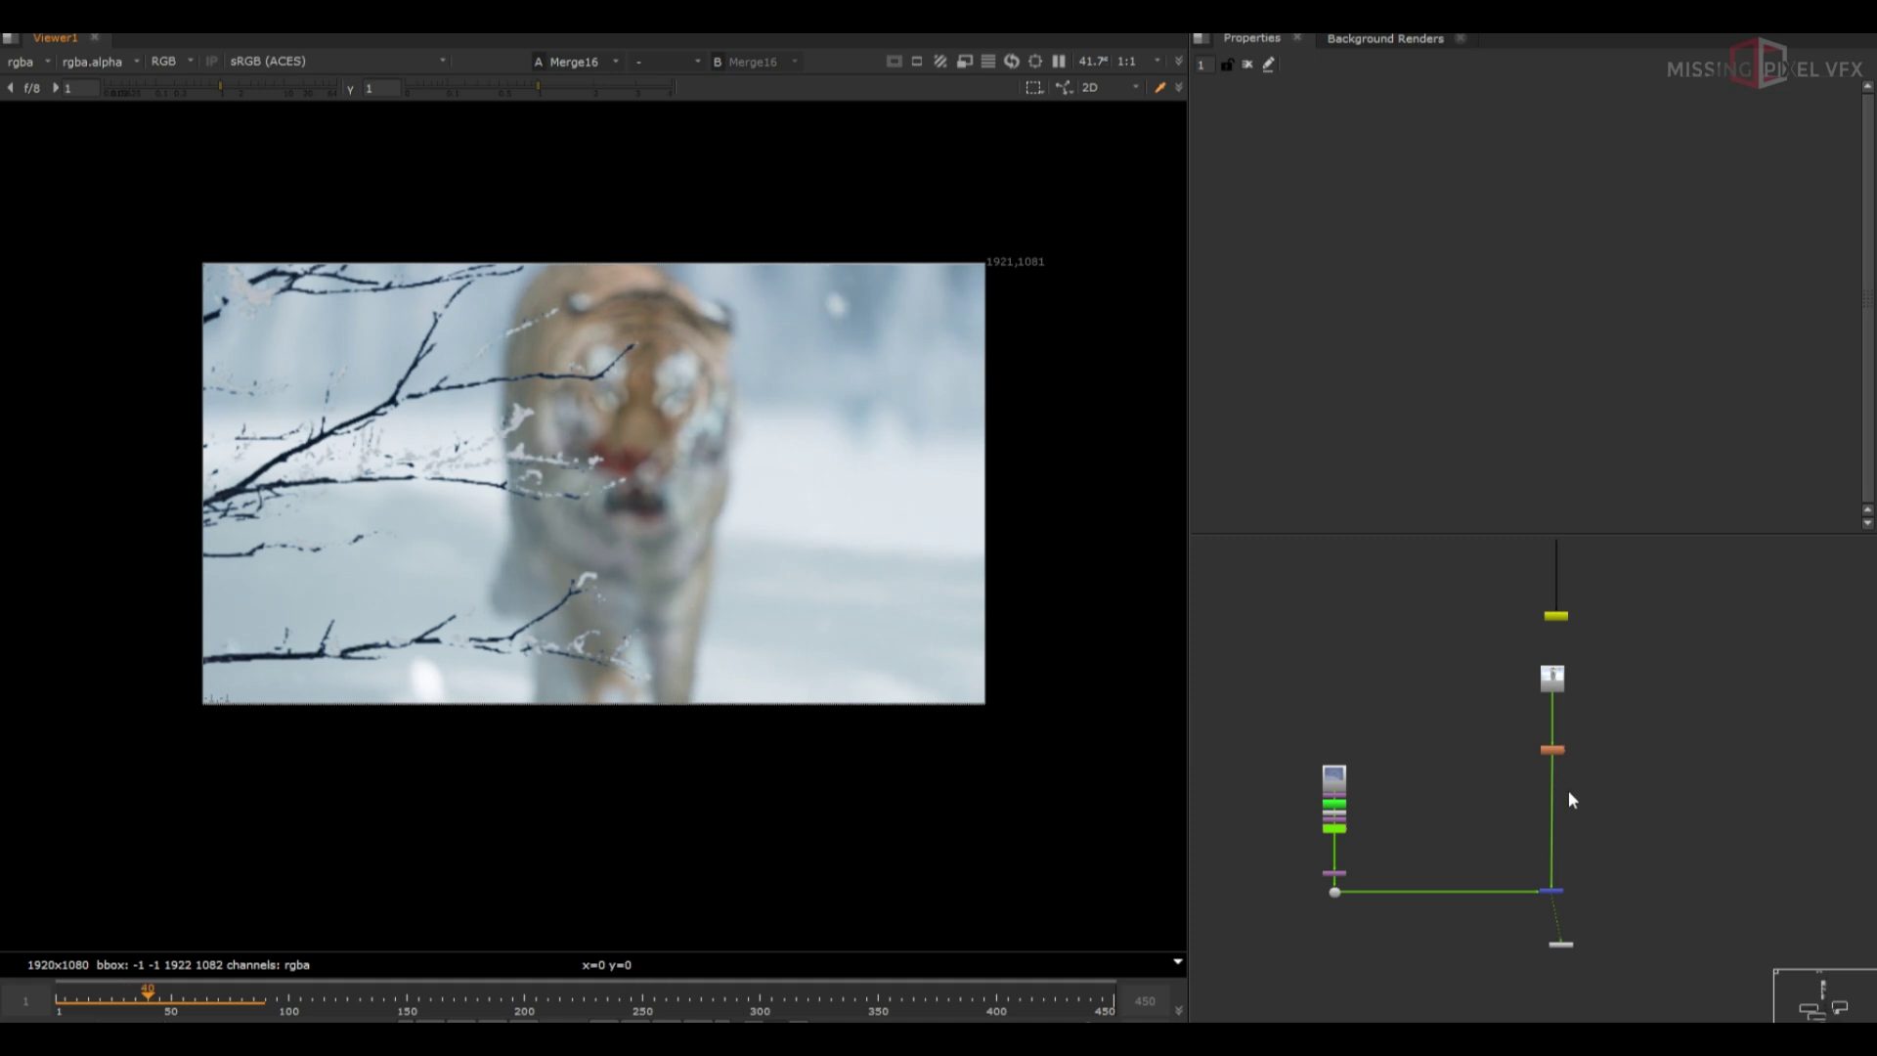
pyautogui.scroll(3, 508, 406)
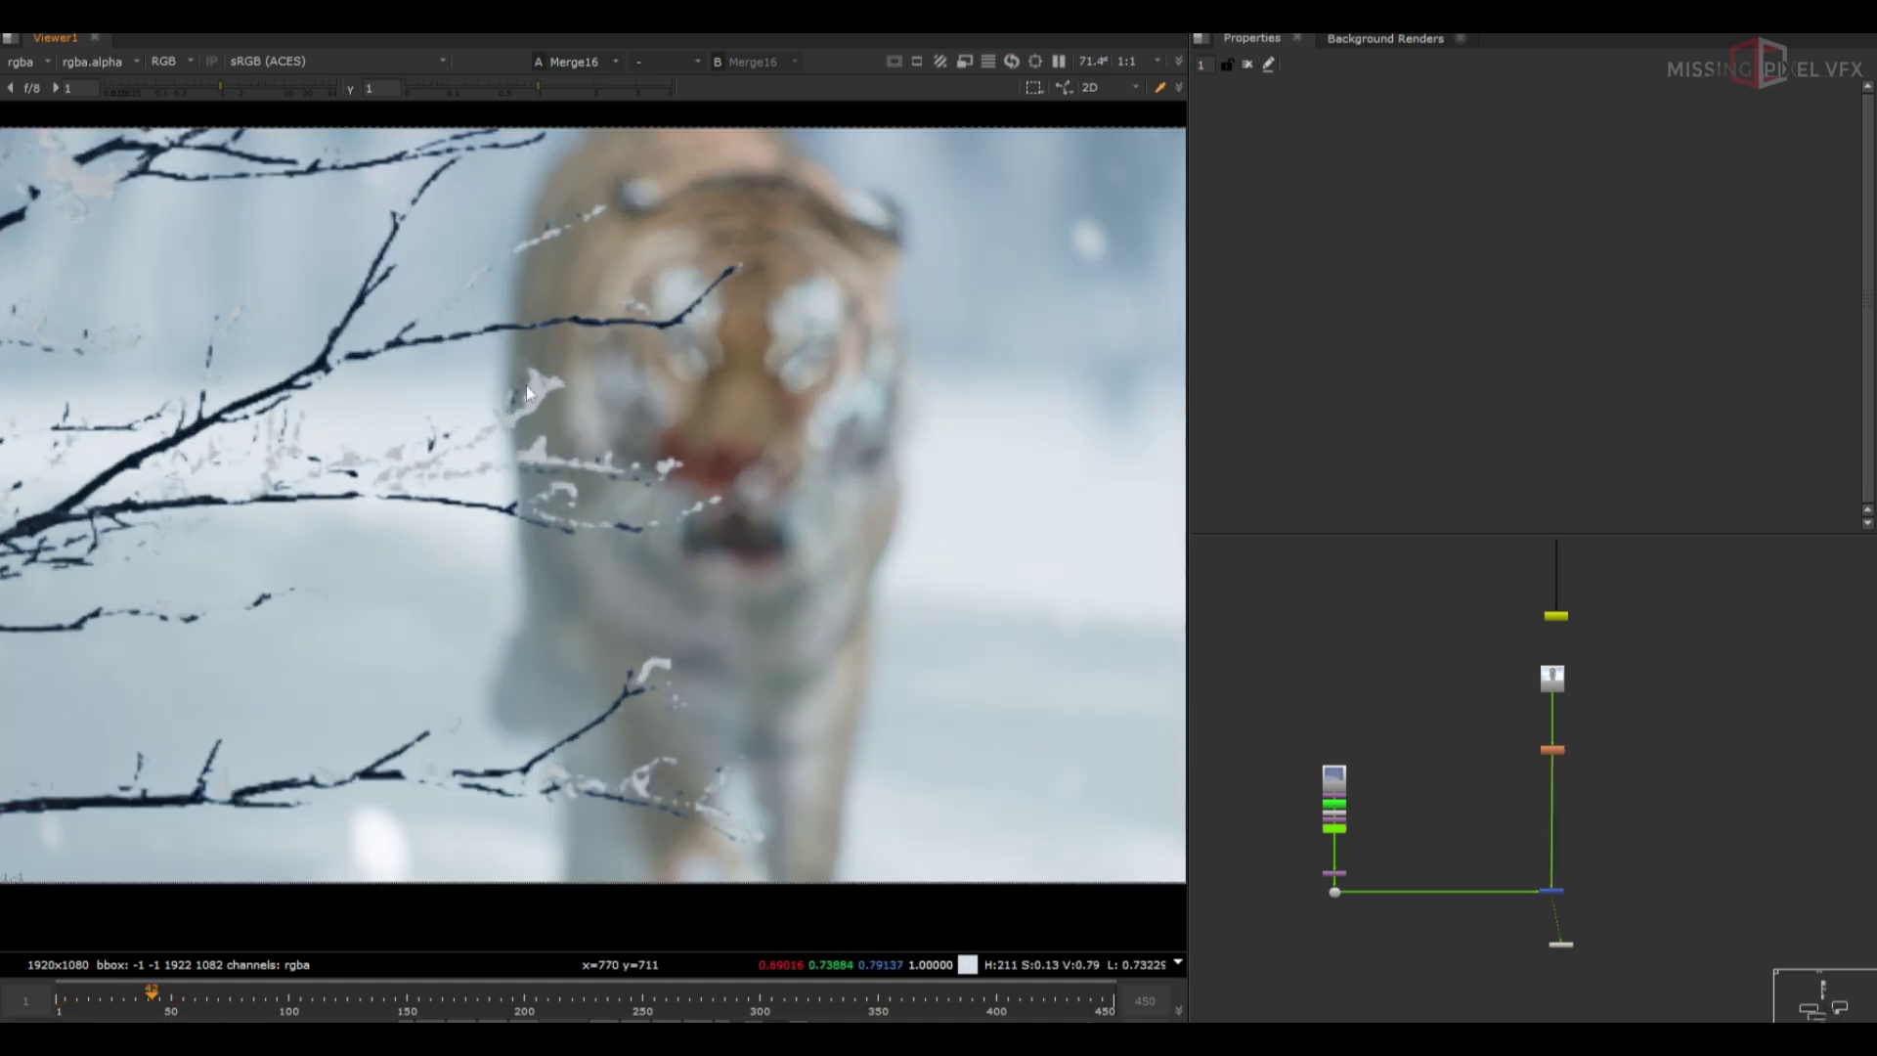
pyautogui.scroll(-2, 633, 424)
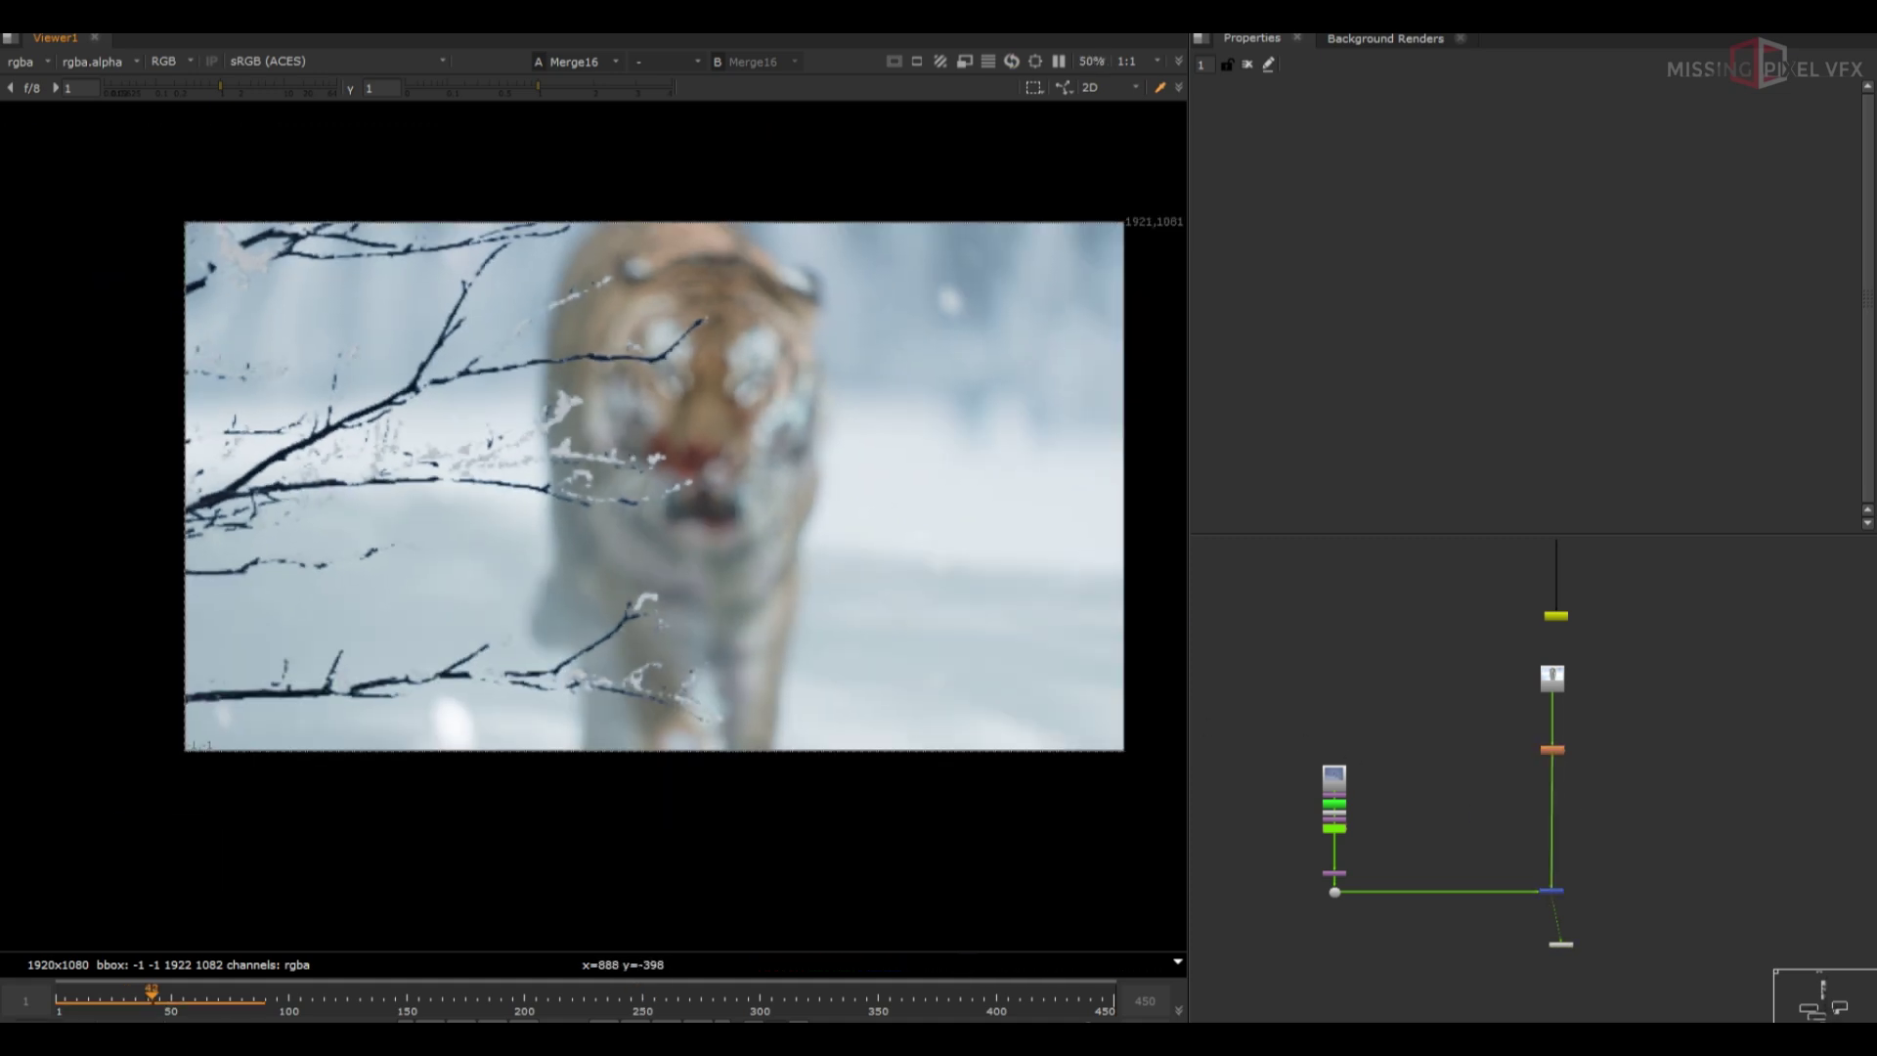
# Add a Grade node after the branches' Premult at frame 1, with whitepoint 0.83 and gain 0.865, 1, 1.135, 1
pyautogui.press('Home')
pyautogui.scroll(6, 1346, 782)
pyautogui.moveTo(1347, 781); pyautogui.dragTo(1392, 644, button='middle')
pyautogui.moveTo(1353, 798)
pyautogui.mouseDown()
pyautogui.moveTo(1352, 880)
pyautogui.moveTo(1352, 667)
pyautogui.moveTo(1357, 763)
pyautogui.mouseUp()
pyautogui.click(1370, 644)
pyautogui.press('g')
pyautogui.keyDown('ctrl'); pyautogui.click(1799, 236); pyautogui.keyUp('ctrl')
pyautogui.moveTo(1344, 425); pyautogui.dragTo(1348, 420)
pyautogui.click(1547, 124)
pyautogui.moveTo(1558, 198); pyautogui.dragTo(1535, 191)
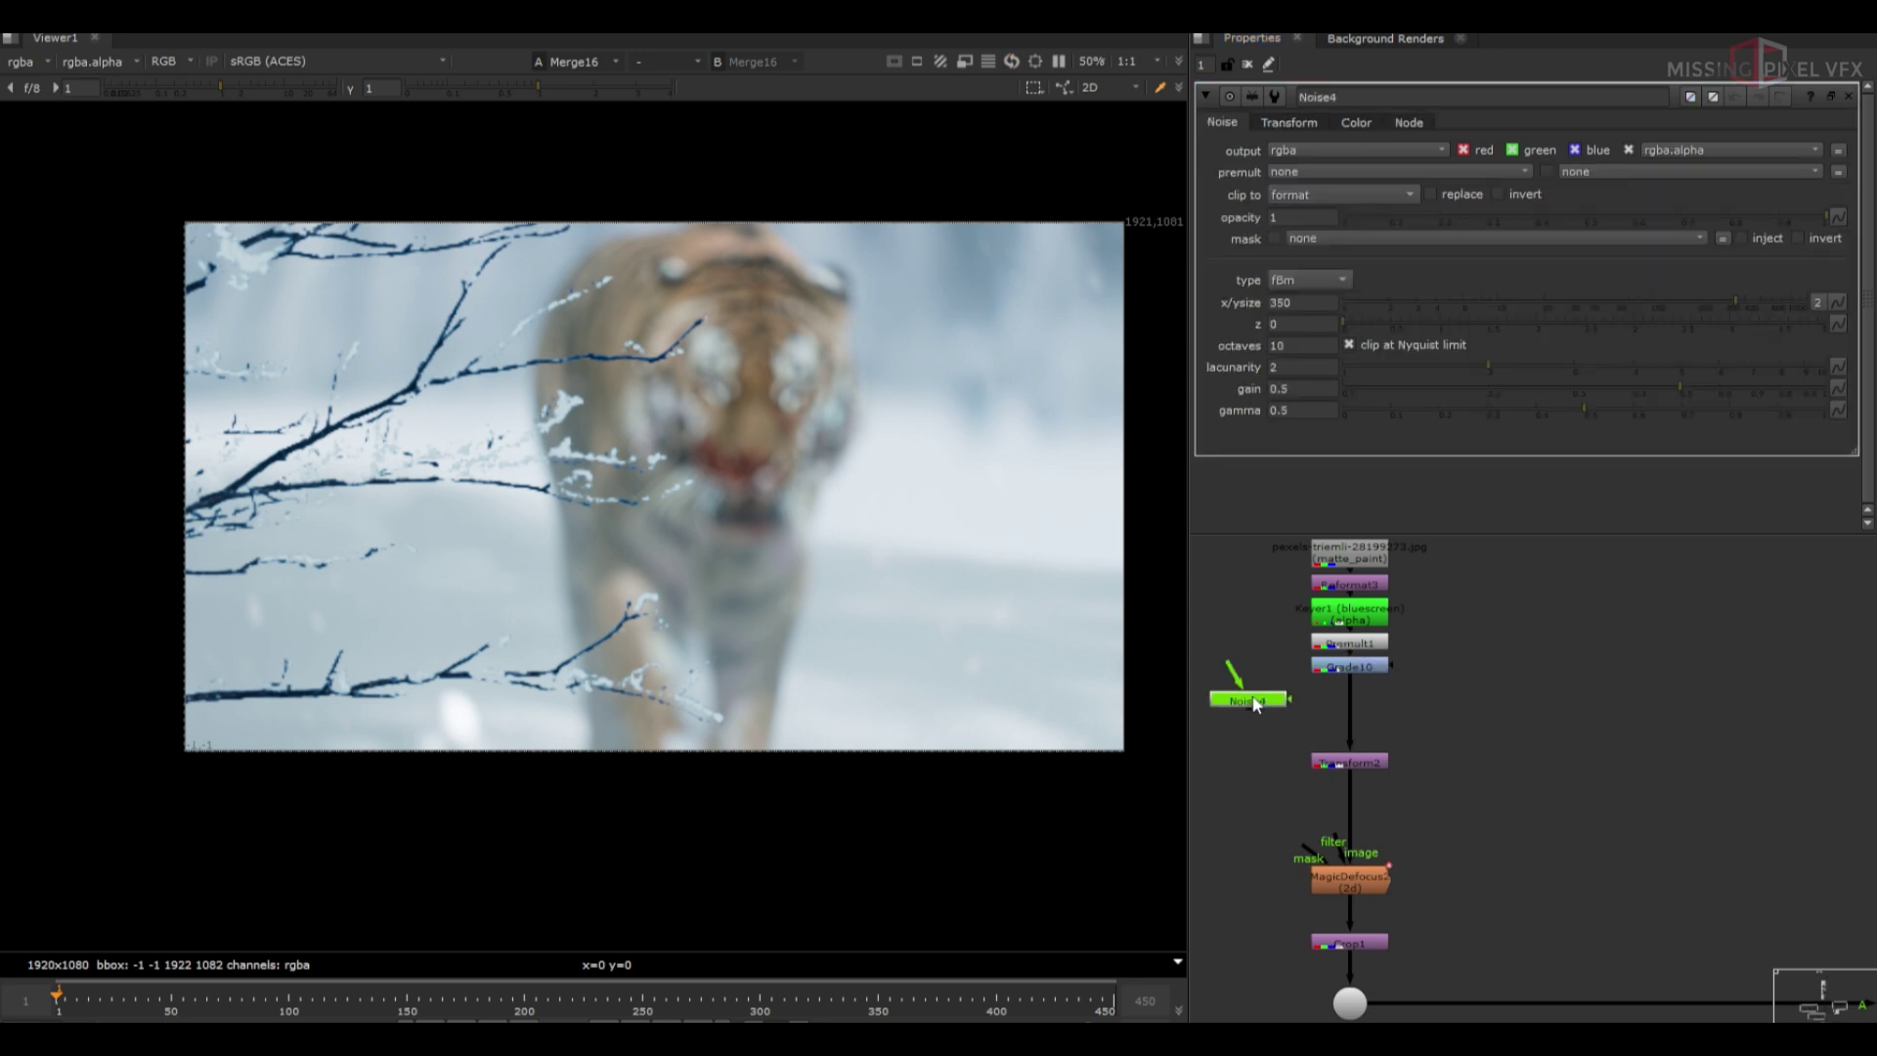
# Add a second Grade below the first on the branches, mask it with the Noise branch and toggle it to compare
pyautogui.moveTo(1271, 702); pyautogui.dragTo(1503, 722, button='middle')
pyautogui.press('g')
pyautogui.moveTo(1405, 745)
pyautogui.mouseDown()
pyautogui.moveTo(1613, 746)
pyautogui.moveTo(1603, 729)
pyautogui.moveTo(1433, 725)
pyautogui.mouseUp()
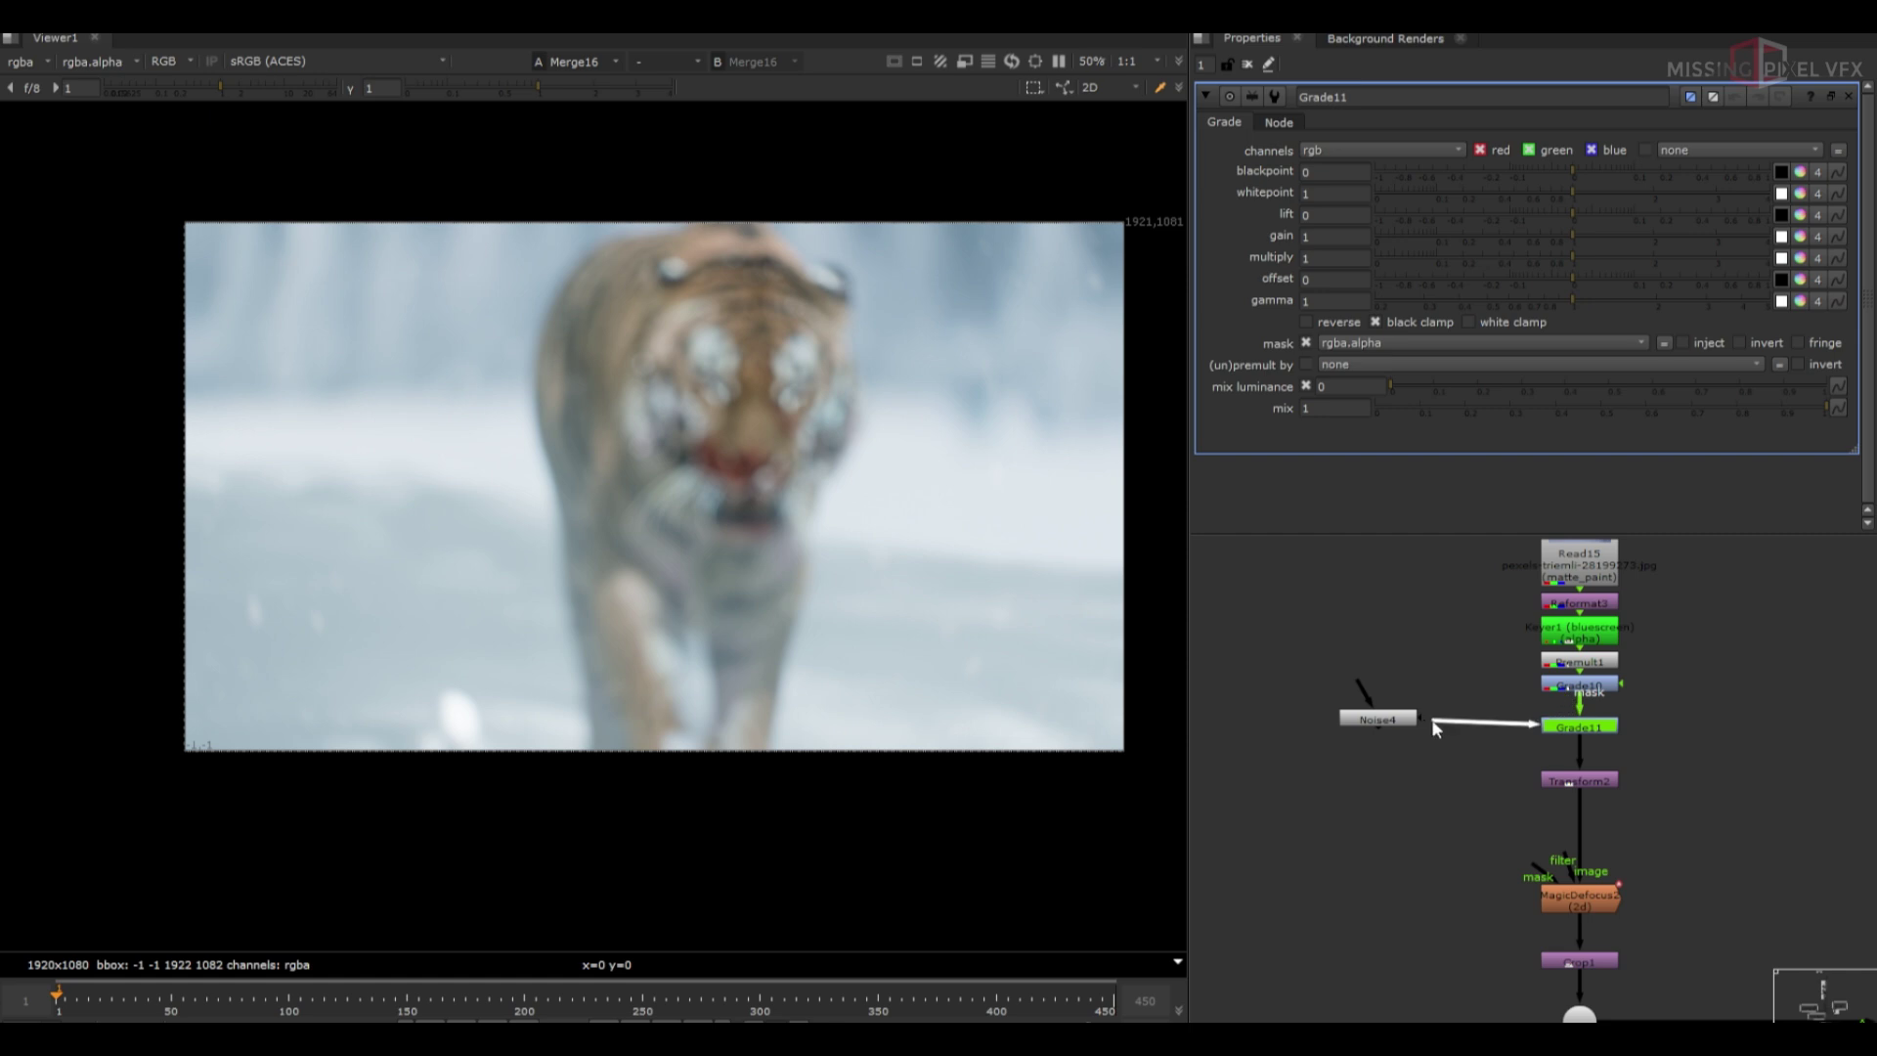
pyautogui.moveTo(1433, 725); pyautogui.dragTo(1395, 720)
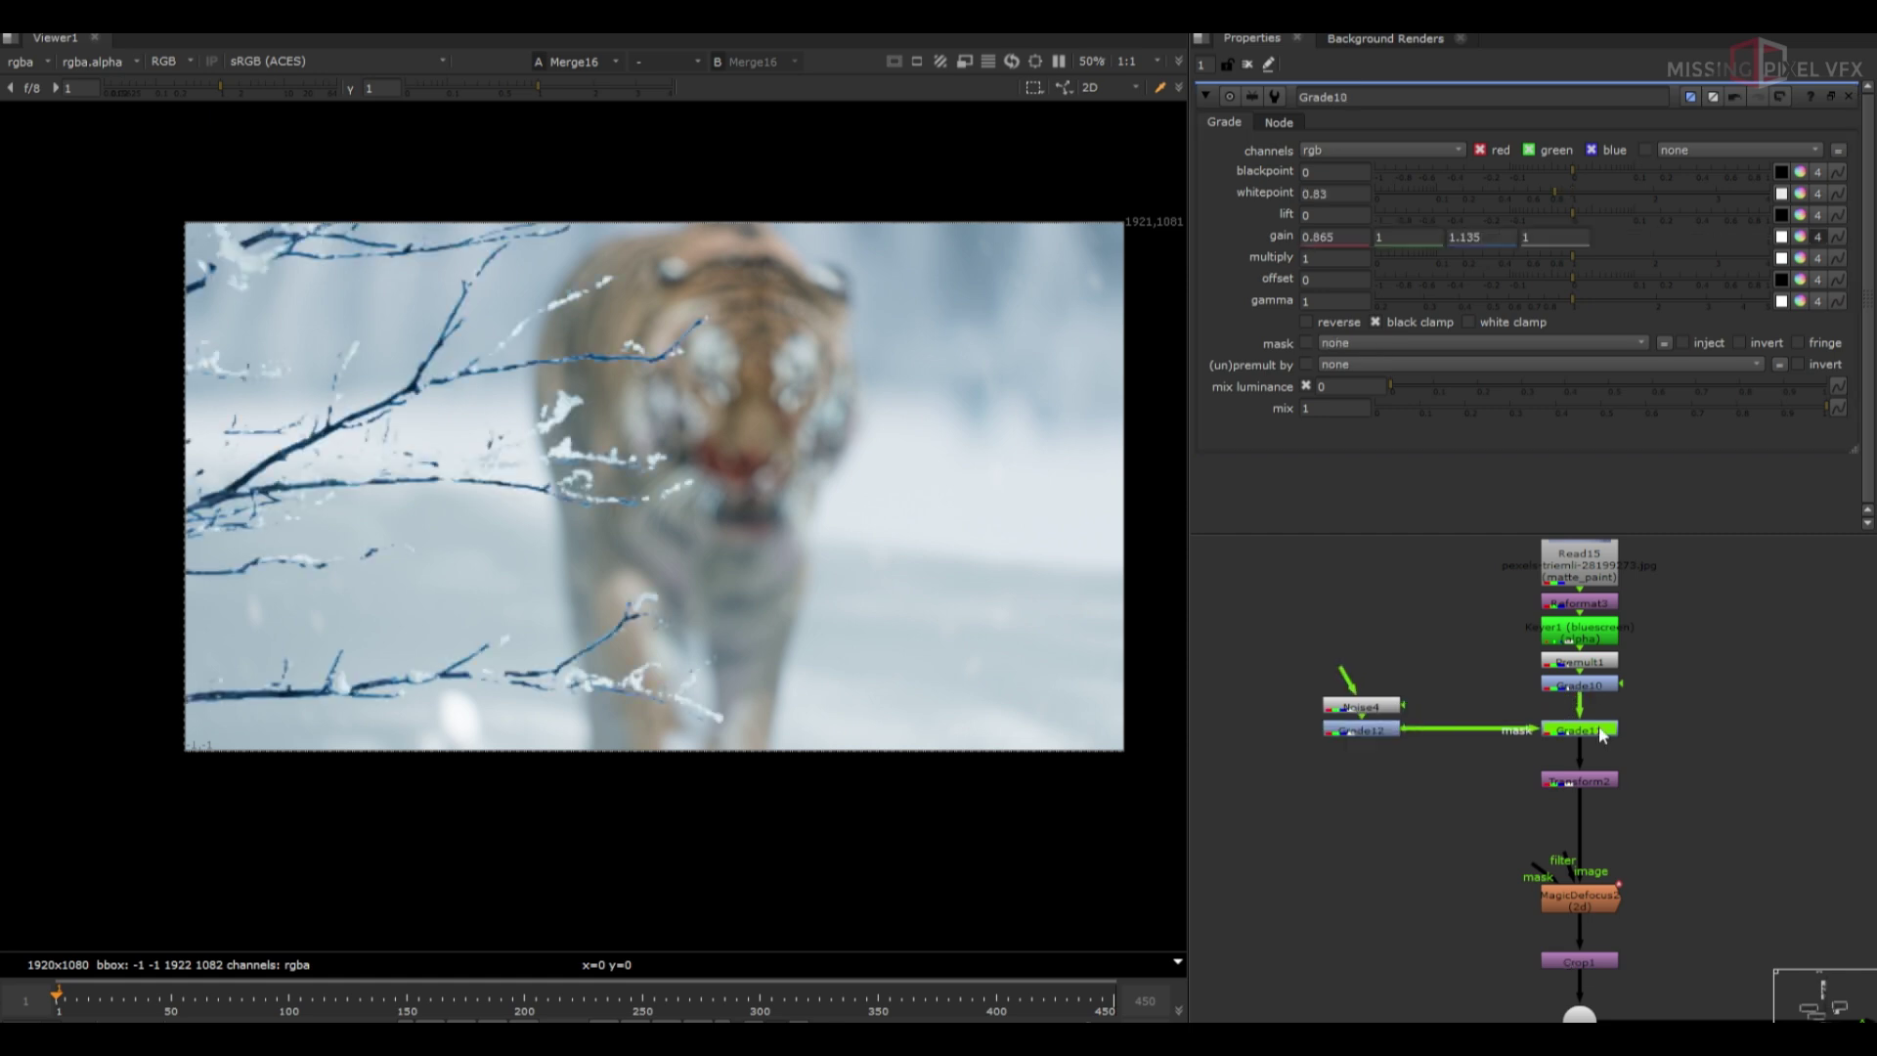
pyautogui.press('d')
pyautogui.press('d')
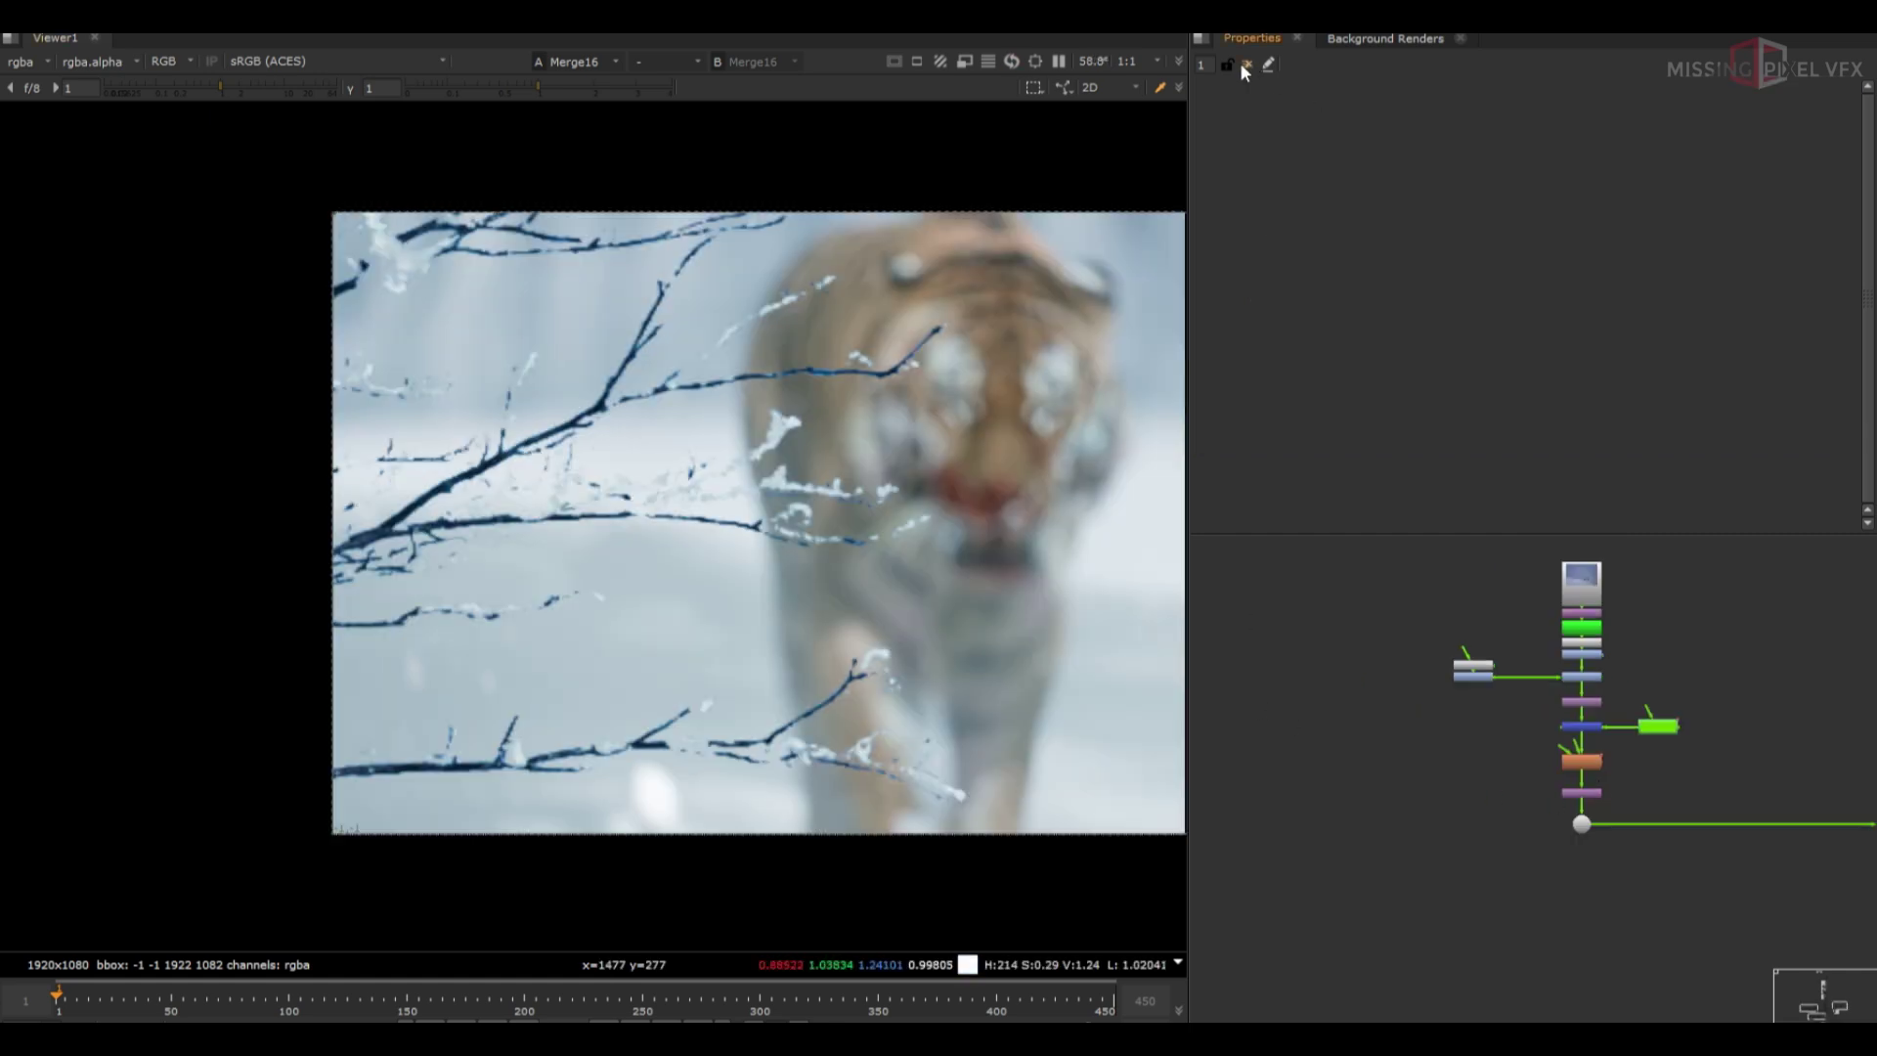
# Disconnect and reconnect the roto-masked Constant layer on the branches' Merge to compare the twigs with and without it
pyautogui.moveTo(768, 464); pyautogui.dragTo(586, 413, button='middle')
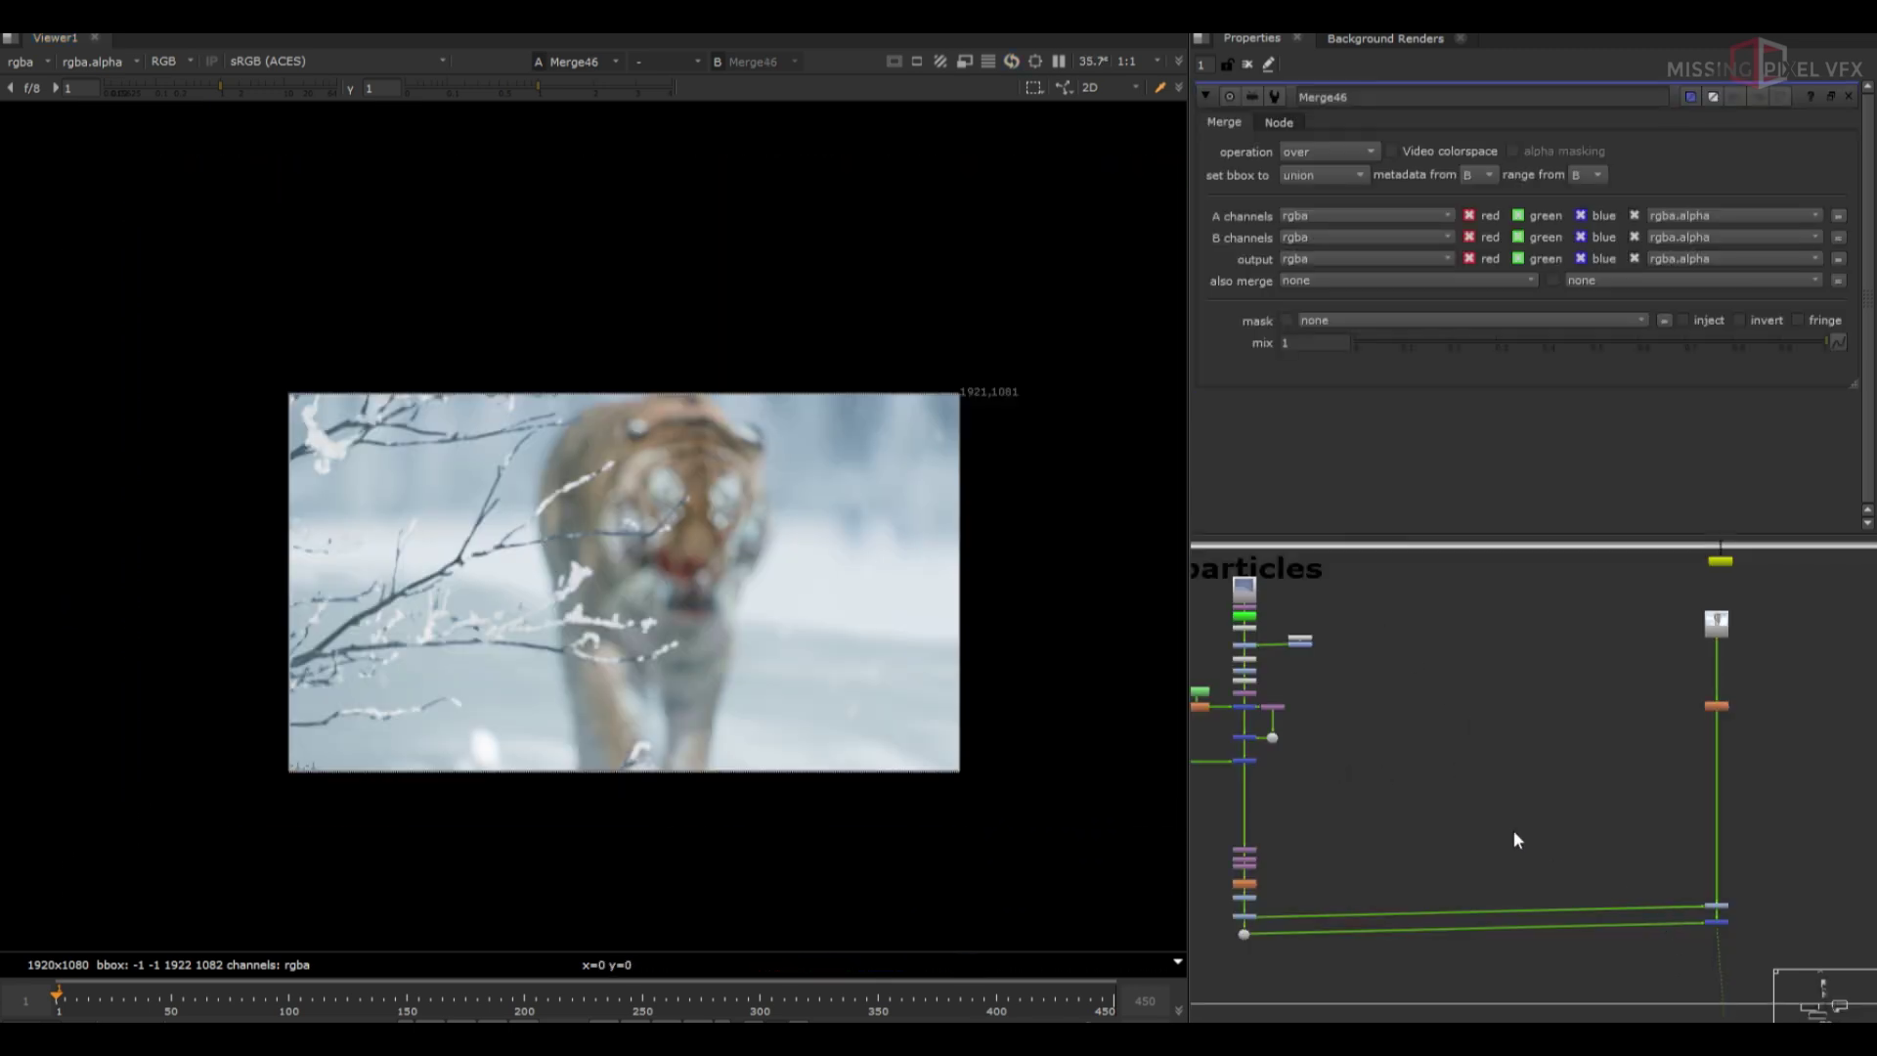
pyautogui.moveTo(1515, 838); pyautogui.dragTo(1738, 851, button='middle')
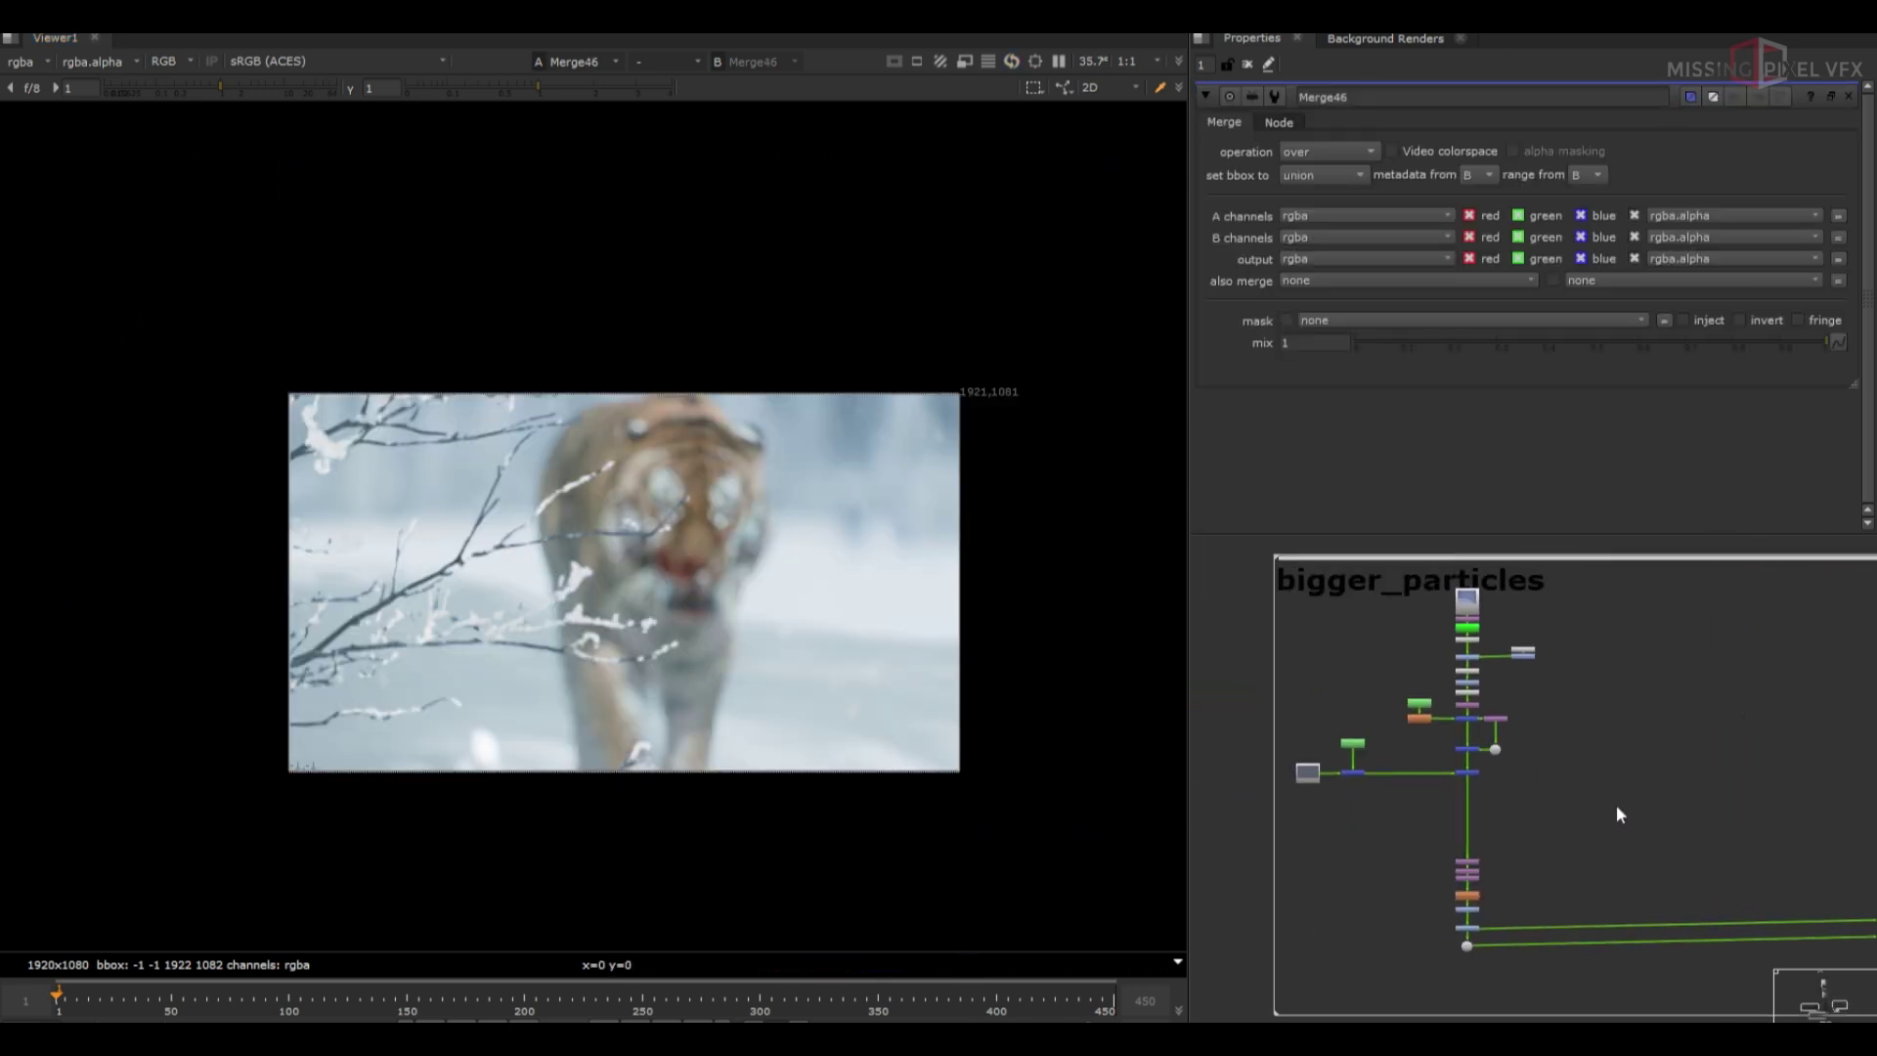
pyautogui.scroll(3, 1263, 759)
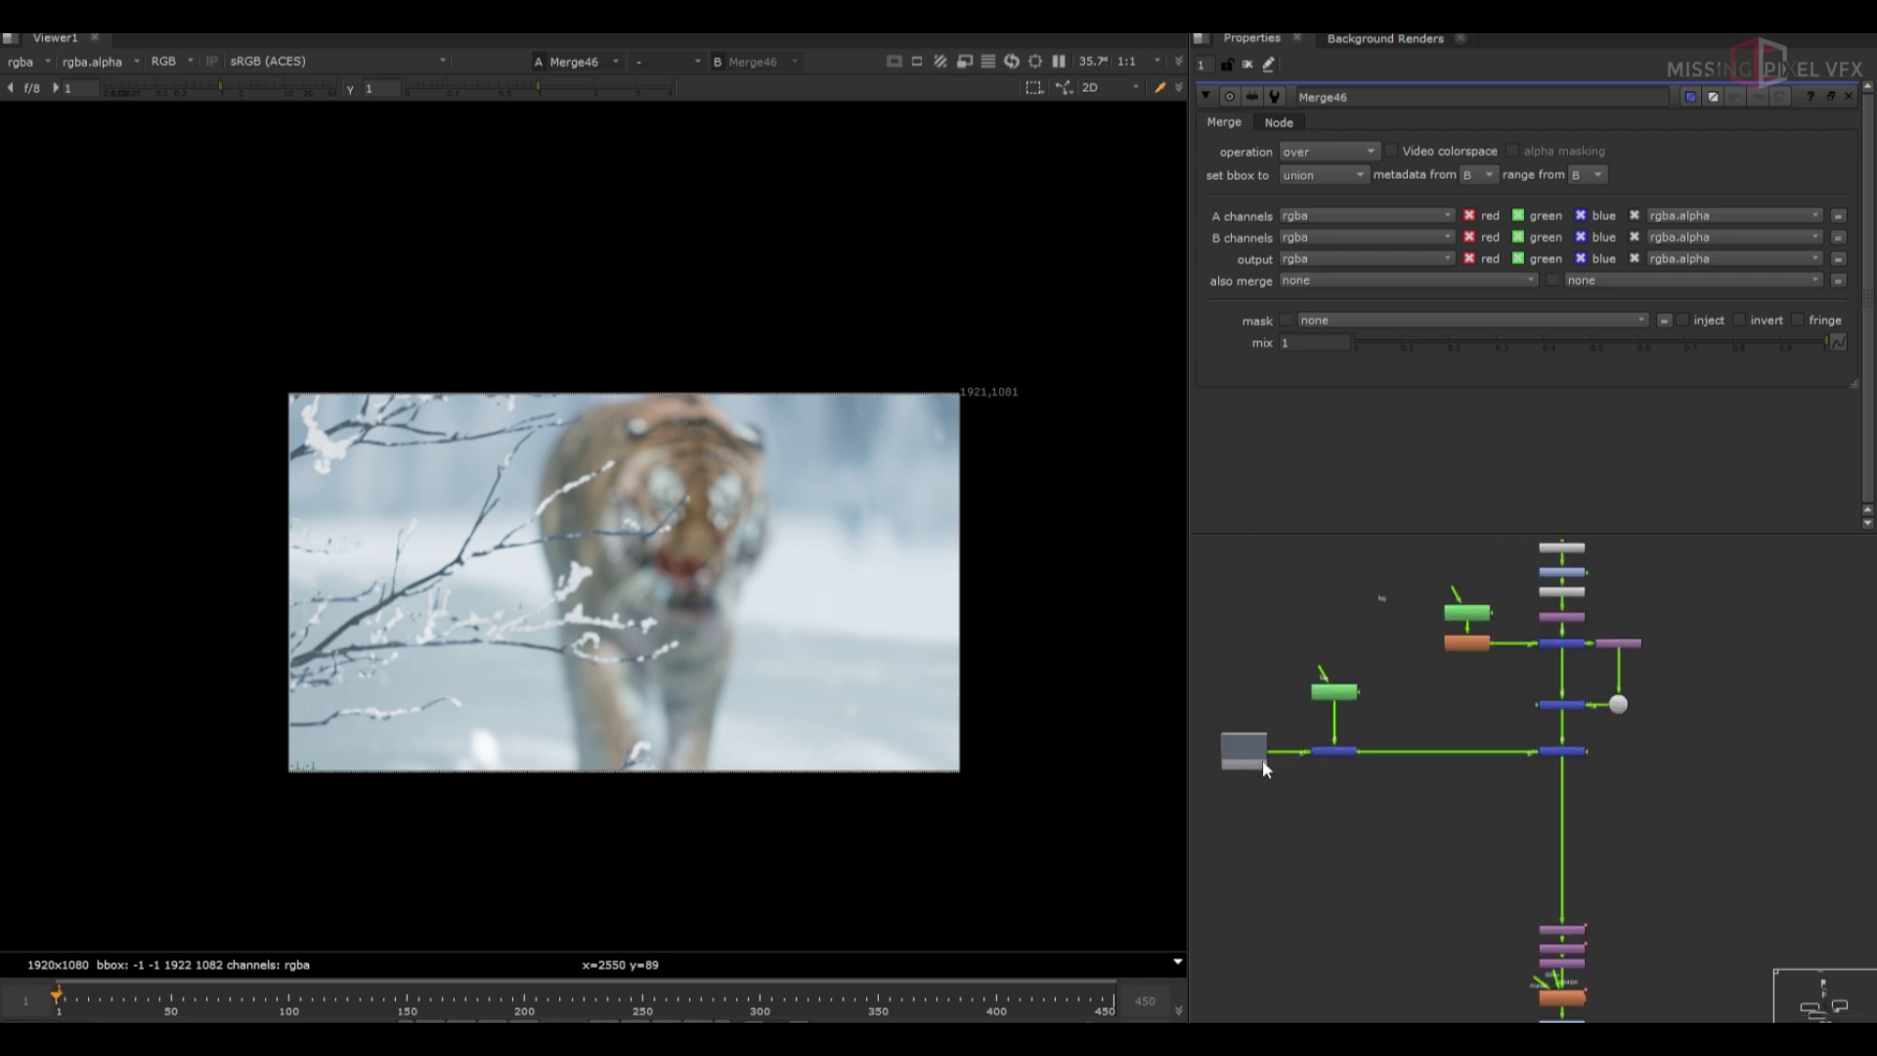
pyautogui.doubleClick(1331, 692)
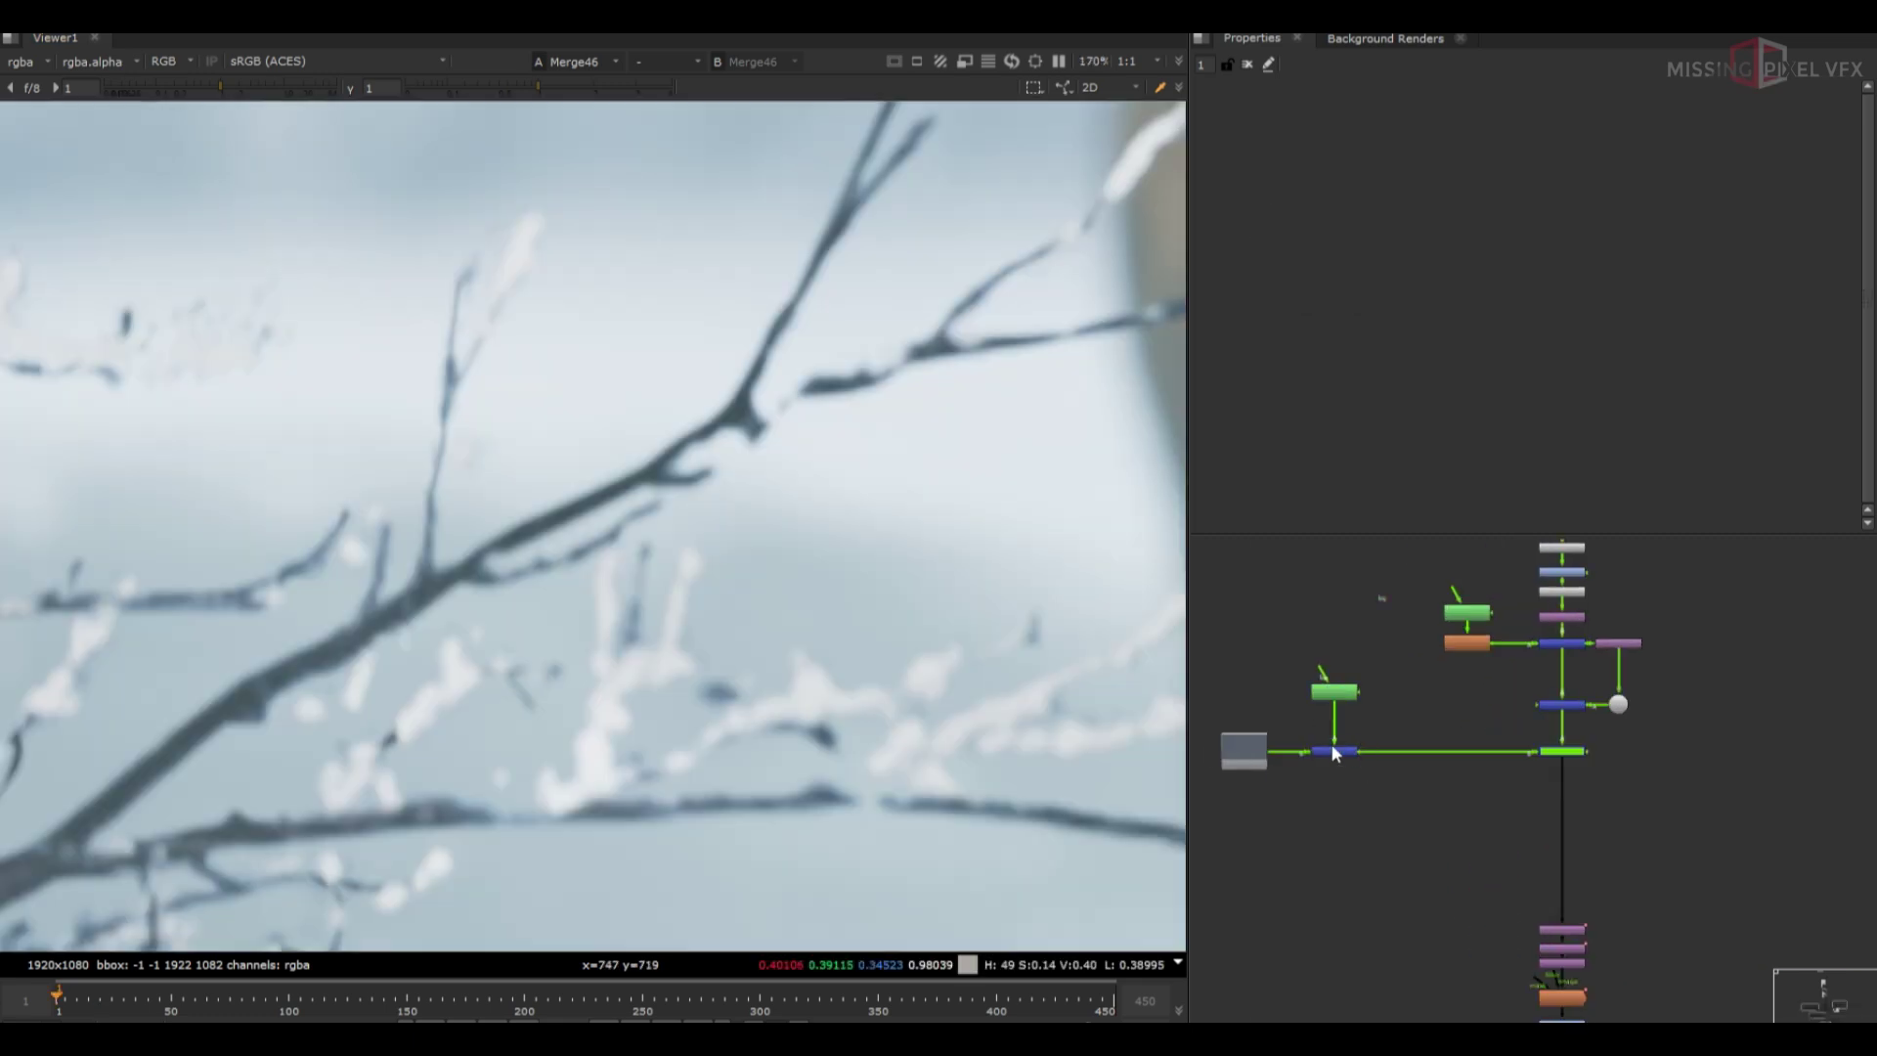
pyautogui.click(1332, 750)
pyautogui.moveTo(1645, 724); pyautogui.dragTo(1429, 791)
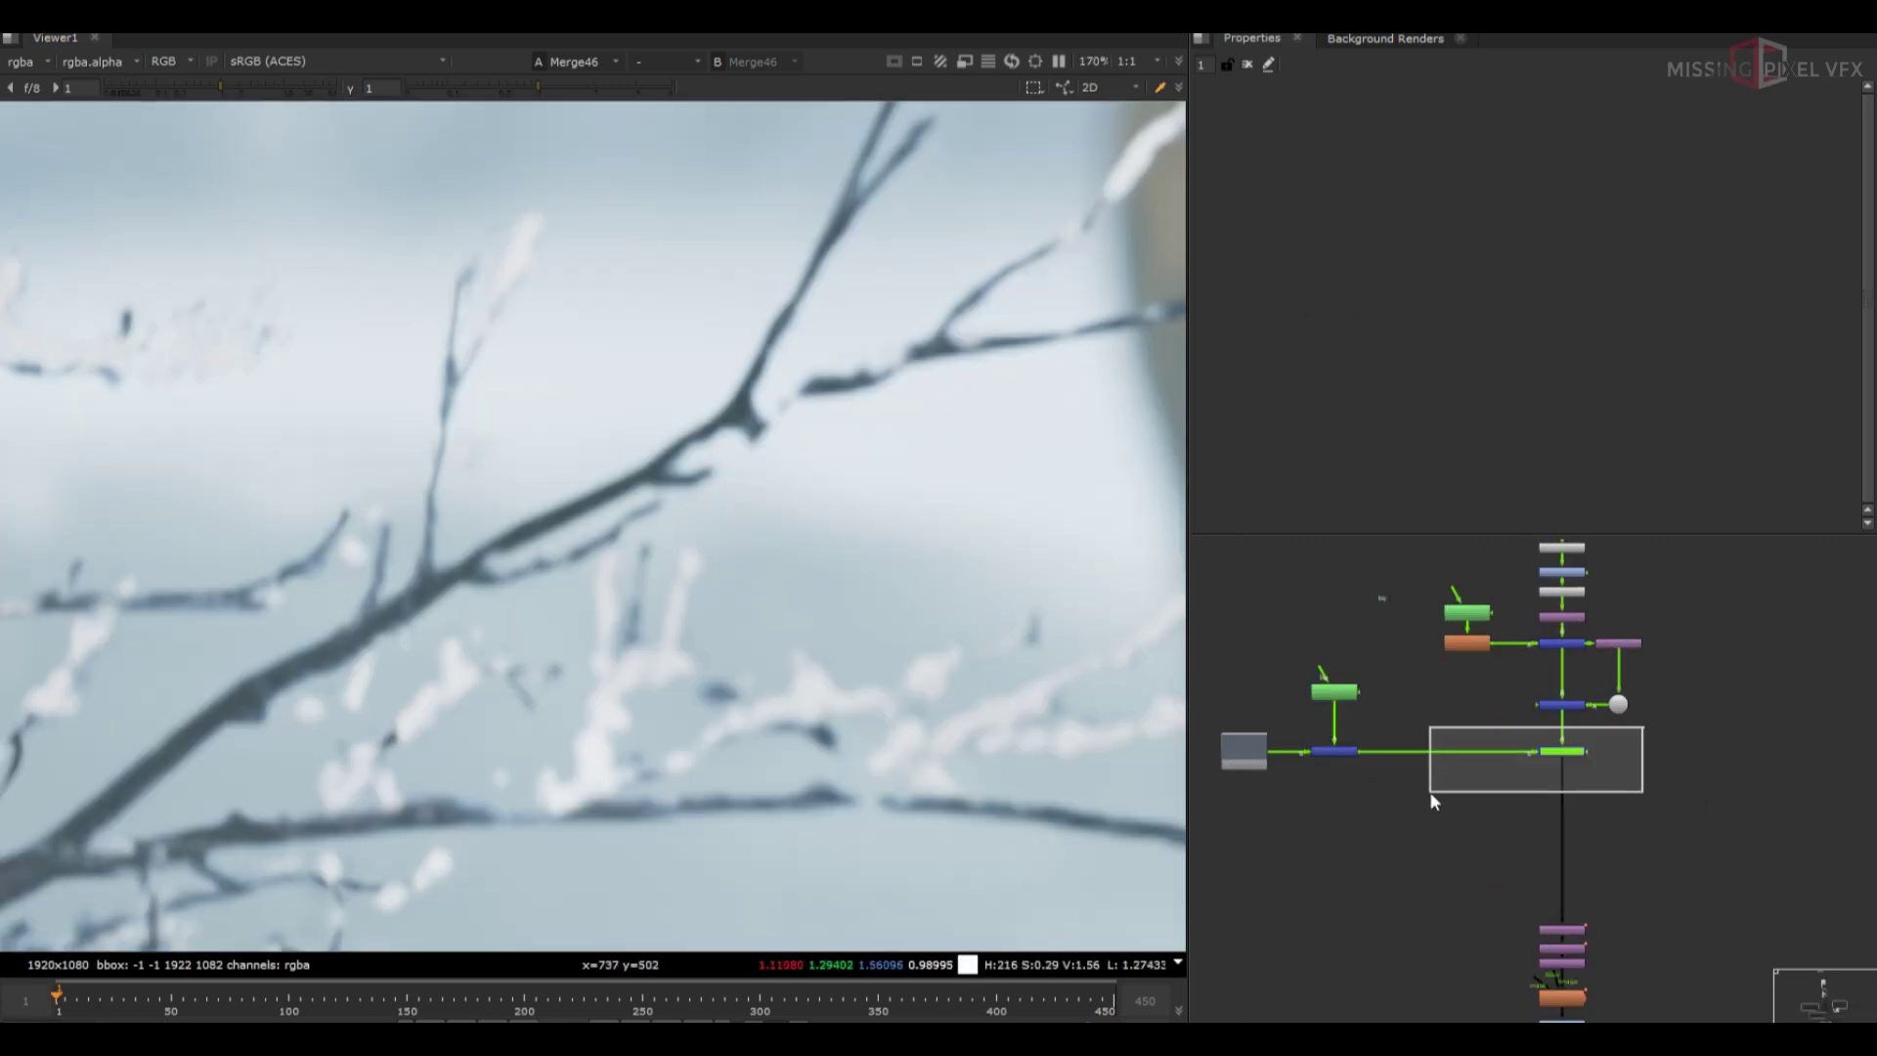
pyautogui.moveTo(1530, 751); pyautogui.dragTo(1349, 792)
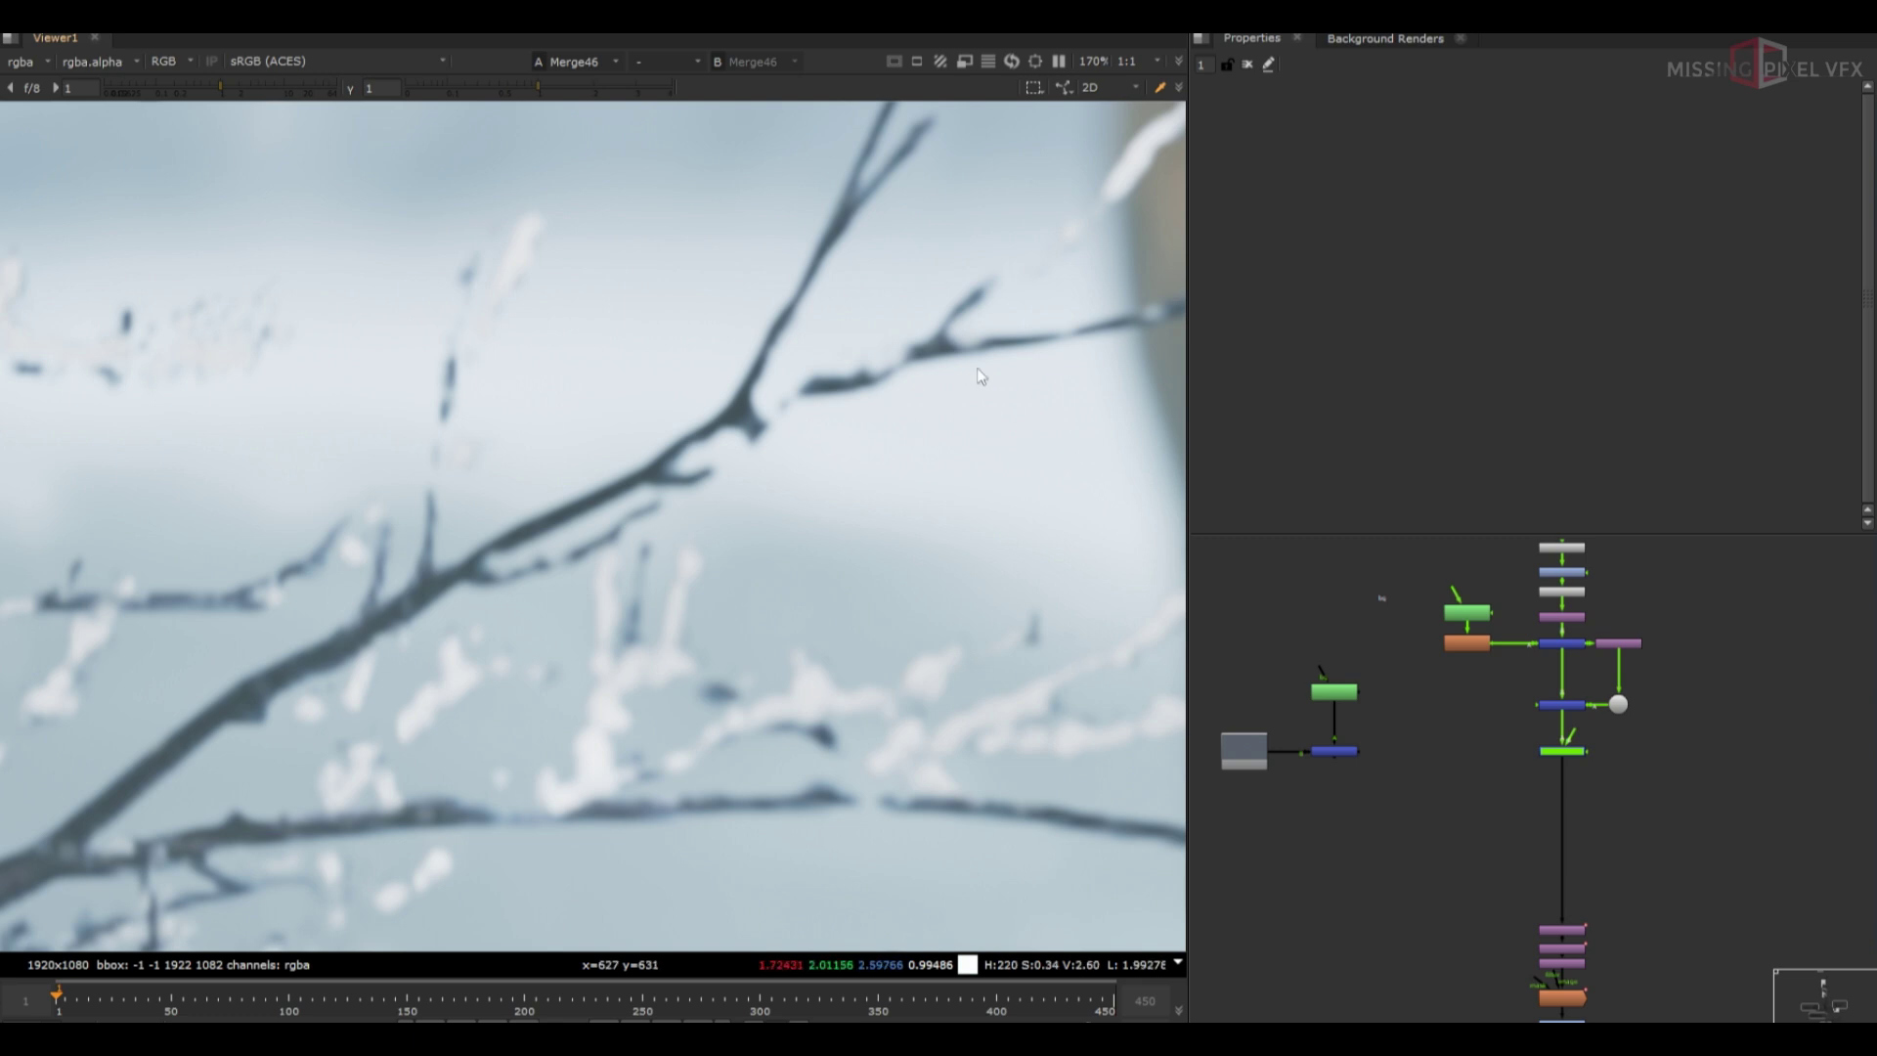
pyautogui.moveTo(1339, 764); pyautogui.dragTo(1335, 753)
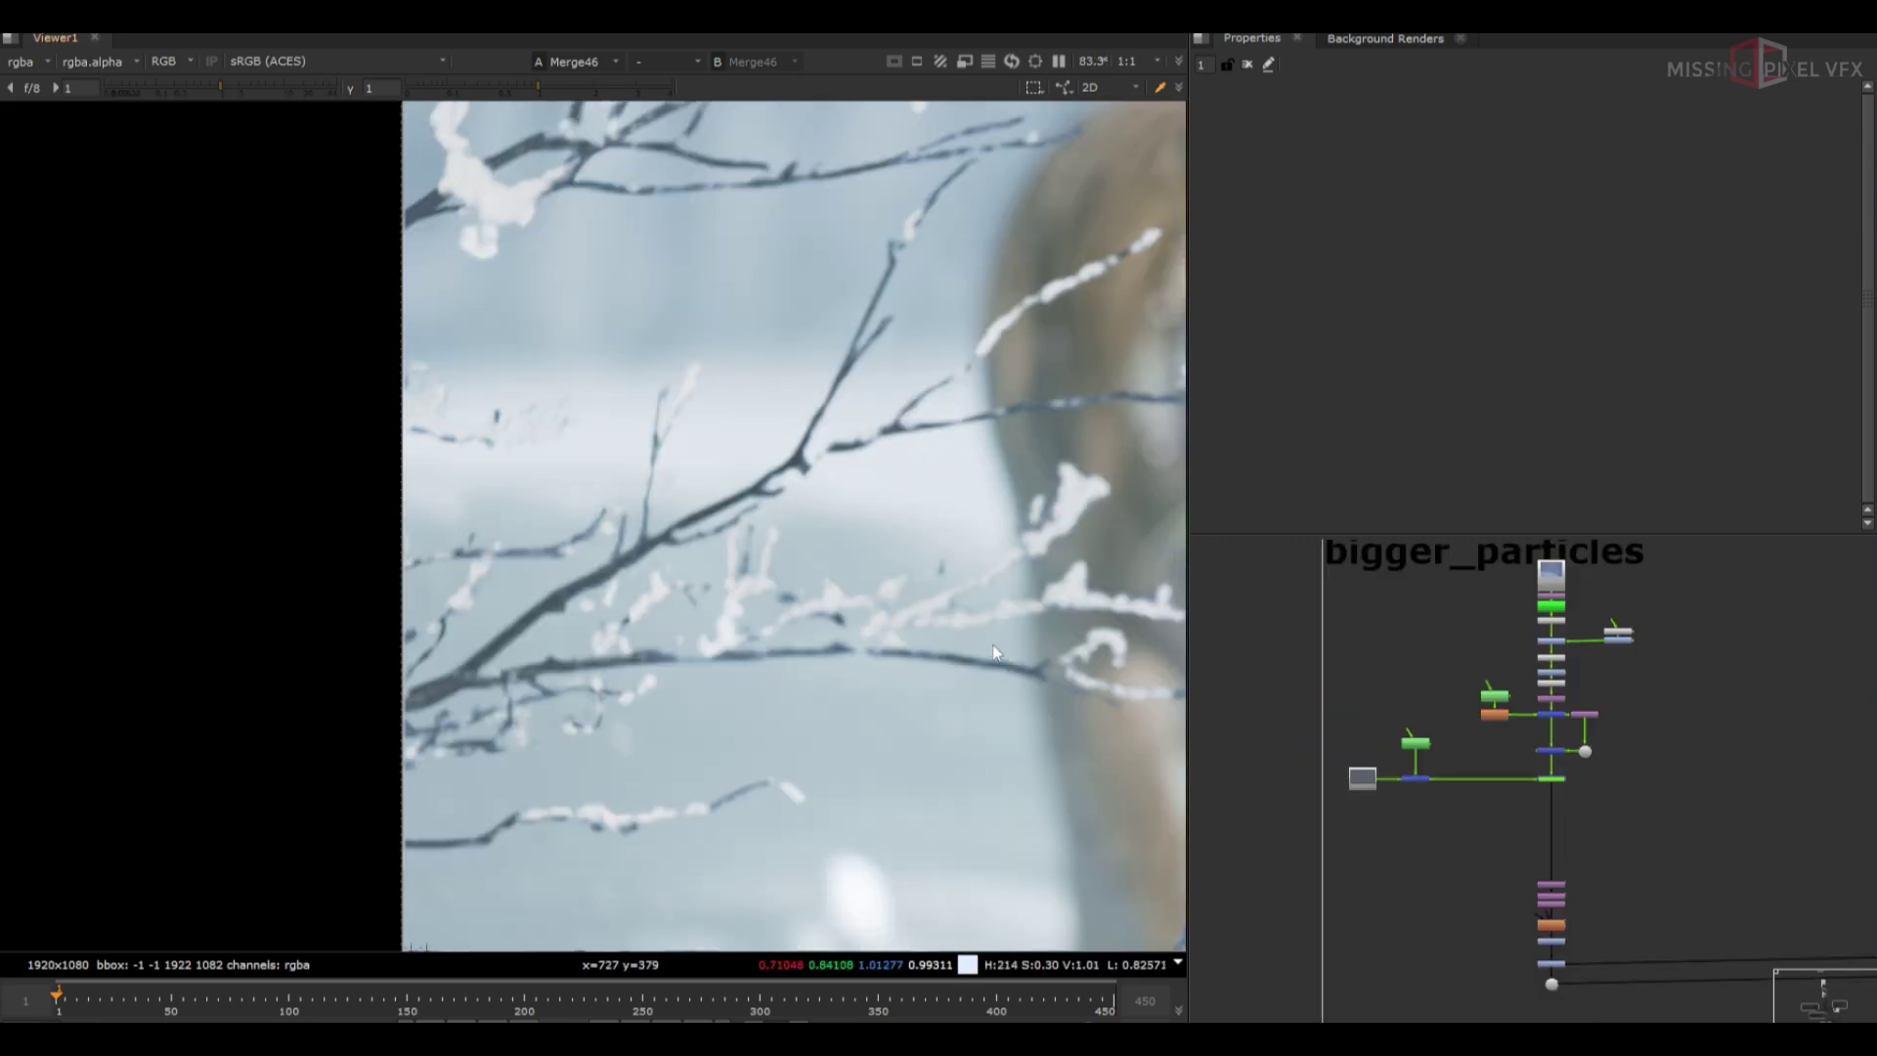
pyautogui.scroll(-3, 706, 498)
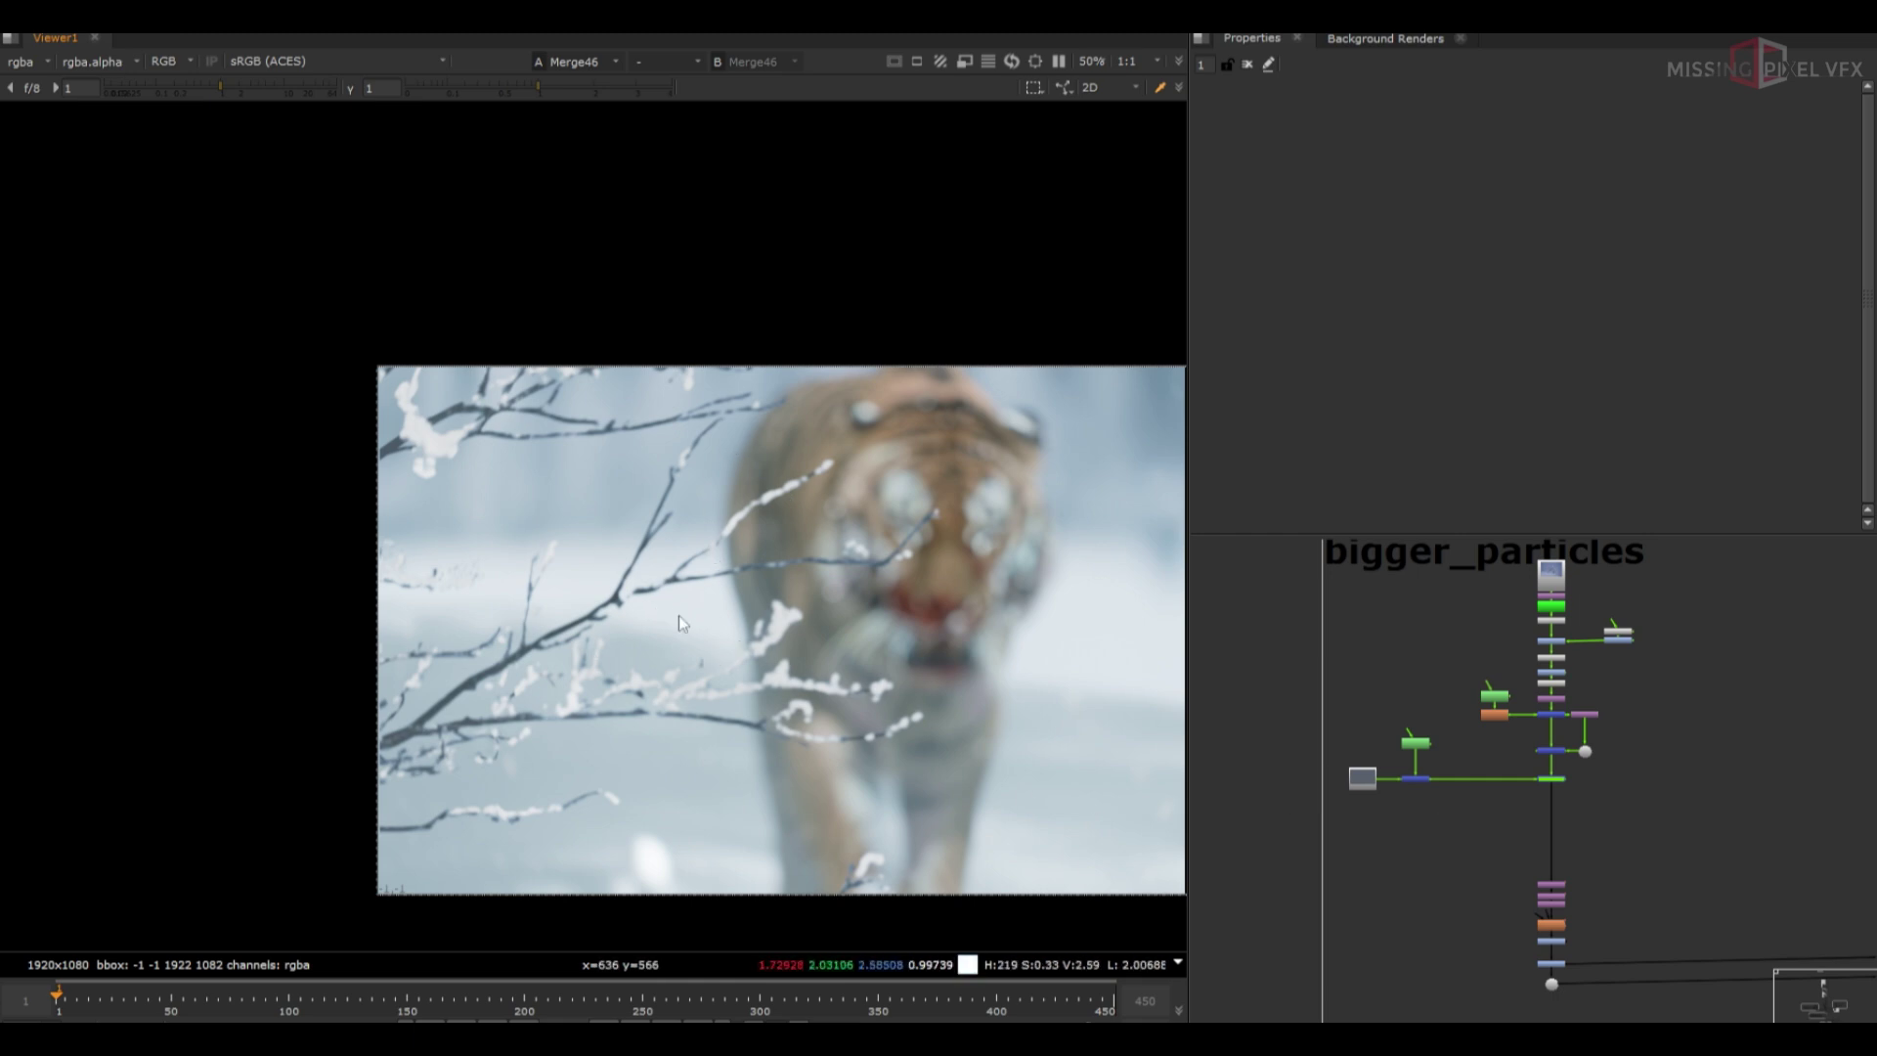
# Add a Roto node and draw a closed shape around the uppermost tree branch, extending beyond the frame edges
pyautogui.scroll(2, 1454, 817)
pyautogui.click(1455, 815)
pyautogui.press('o')
pyautogui.click(272, 521)
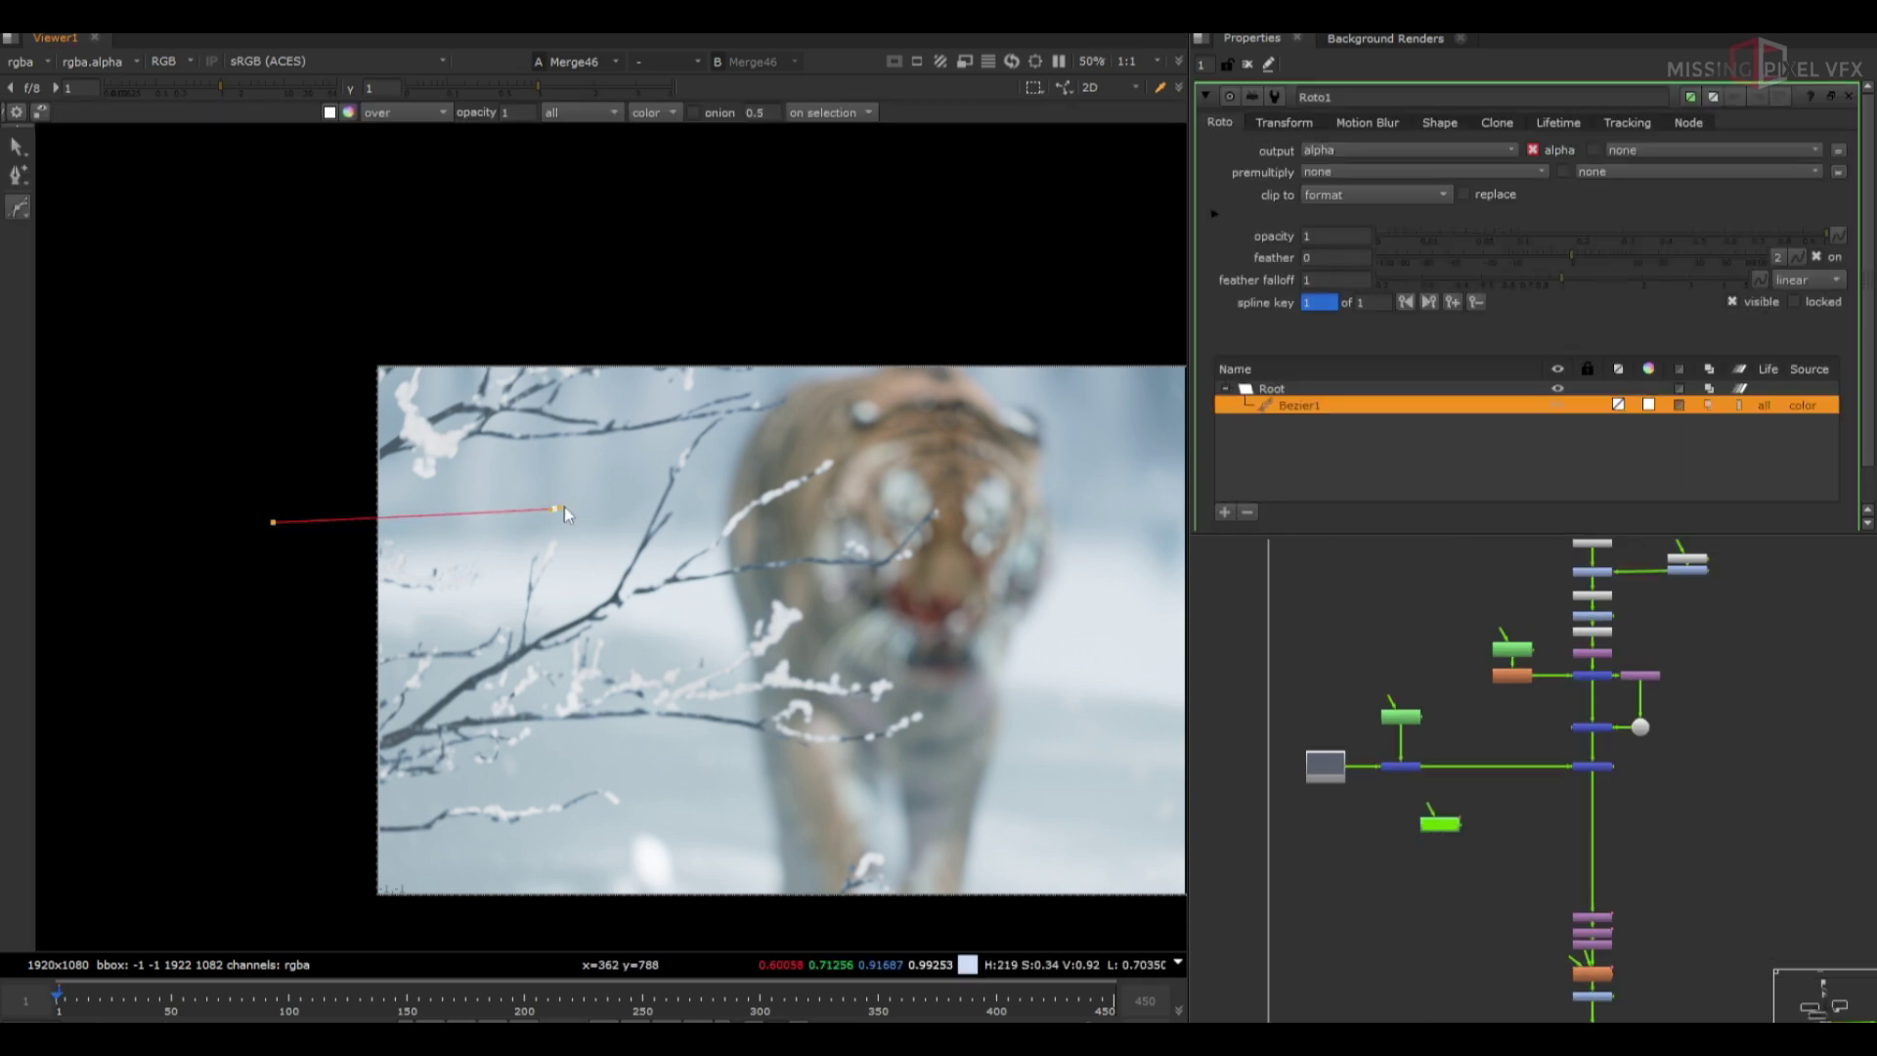
pyautogui.scroll(7, 725, 416)
pyautogui.click(687, 423)
pyautogui.click(737, 418)
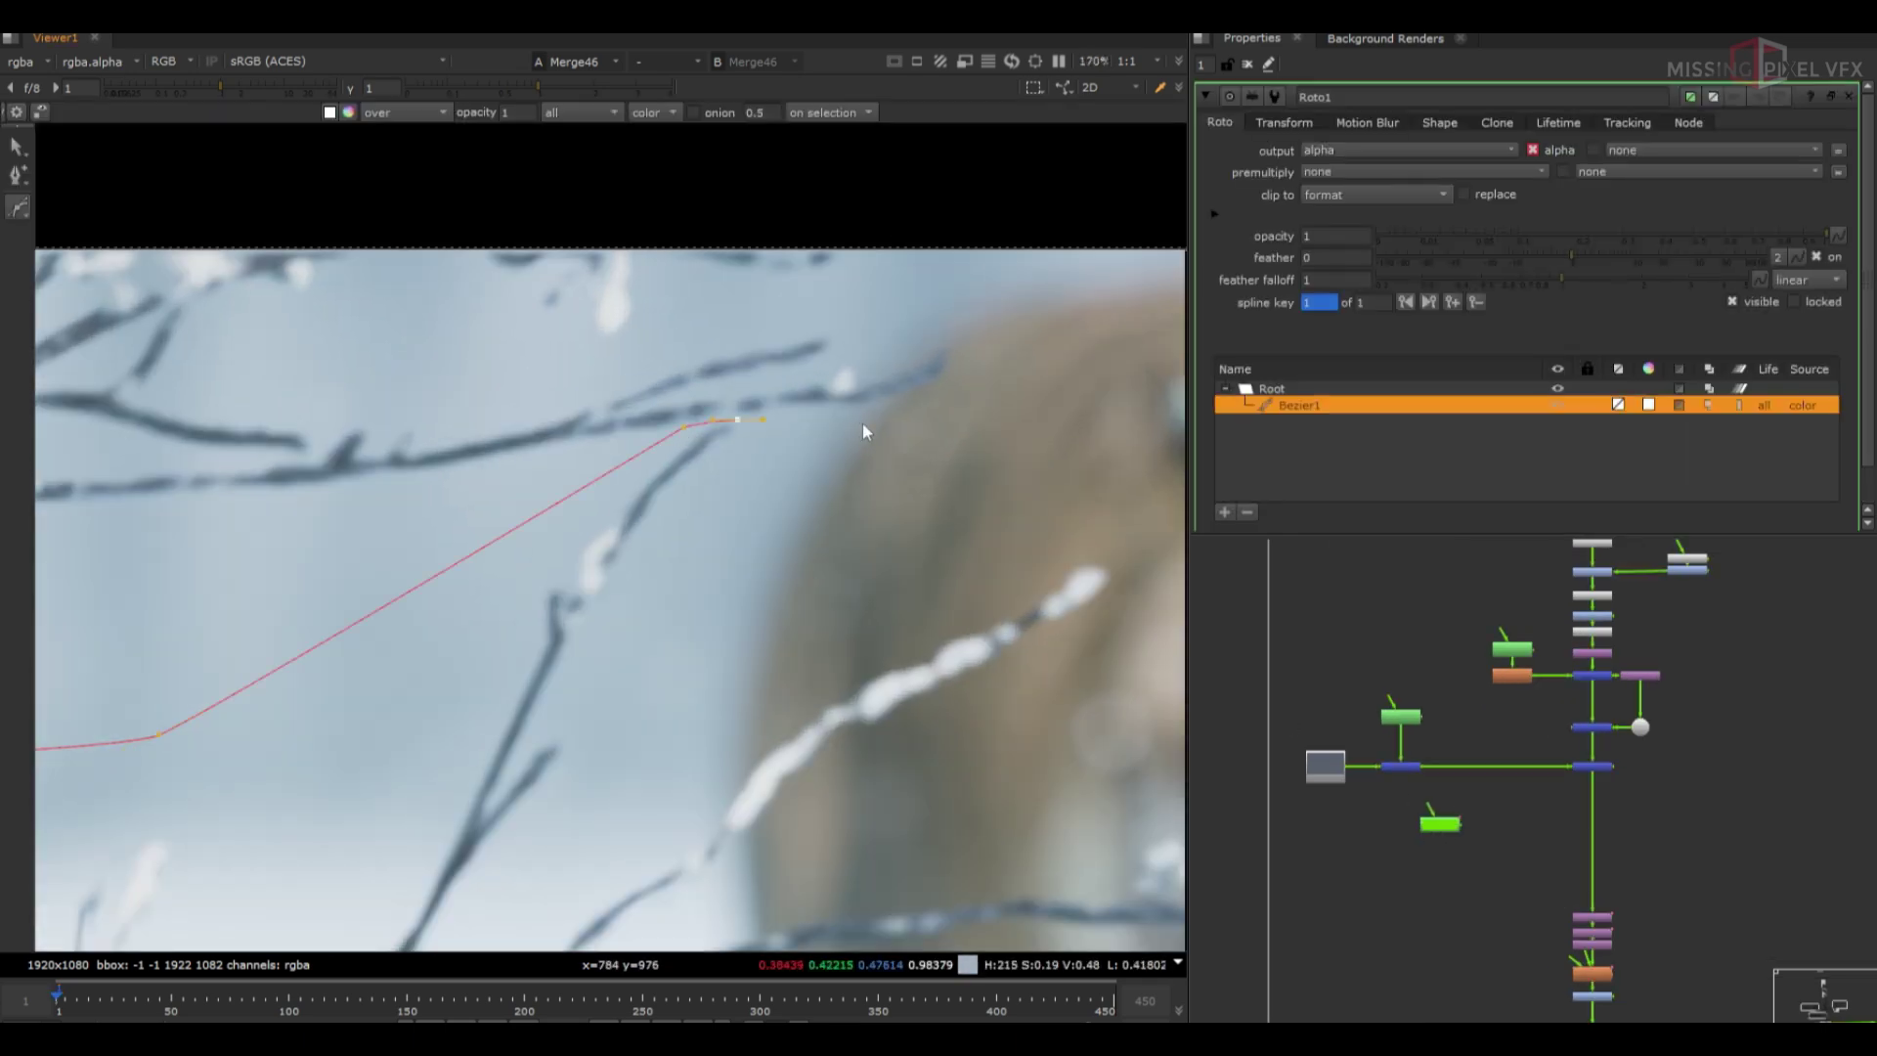
pyautogui.scroll(-4, 863, 426)
pyautogui.click(924, 424)
pyautogui.click(1080, 340)
pyautogui.click(1054, 269)
pyautogui.click(394, 169)
pyautogui.click(230, 223)
pyautogui.click(126, 476)
pyautogui.click(51, 602)
pyautogui.scroll(2, 1439, 836)
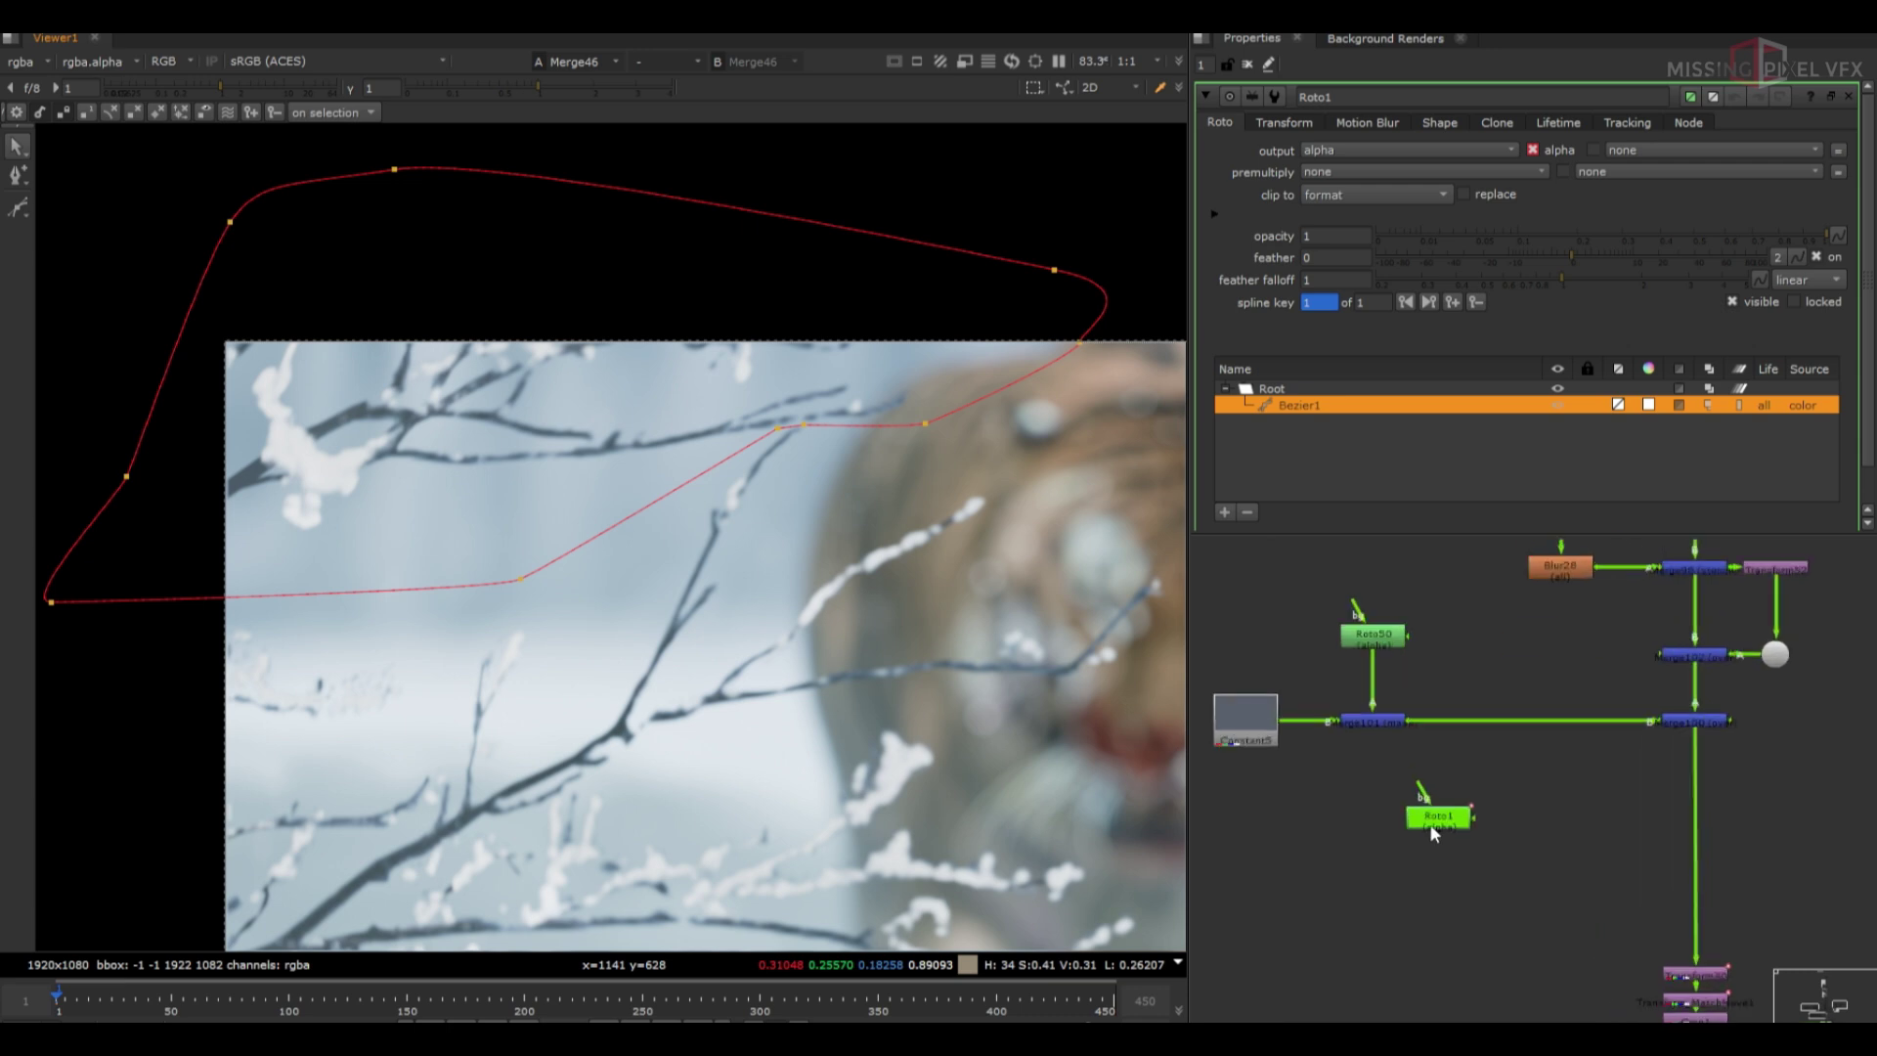
# Add a Merge with the new Roto as input A and the branches as input B, routing the connection through Dots
pyautogui.press('m')
pyautogui.moveTo(1423, 872); pyautogui.dragTo(1694, 721)
pyautogui.keyDown('ctrl'); pyautogui.click(1696, 847); pyautogui.keyUp('ctrl')
pyautogui.moveTo(1612, 778); pyautogui.dragTo(1695, 830)
pyautogui.moveTo(1451, 841); pyautogui.dragTo(1365, 860)
pyautogui.moveTo(1530, 836)
pyautogui.mouseDown()
pyautogui.moveTo(1500, 856)
pyautogui.moveTo(1495, 824)
pyautogui.mouseUp()
pyautogui.keyDown('ctrl'); pyautogui.click(1602, 841); pyautogui.keyUp('ctrl')
# View the new Merge and set its operation to mask, isolating the uppermost branch
pyautogui.click(1498, 855)
pyautogui.press('1')
pyautogui.click(1329, 151)
pyautogui.click(1358, 328)
# Duplicate the Roto, mask Merge and Dot on the other side of the branch stream, and connect the copy to the main Dot
pyautogui.scroll(-3, 748, 466)
pyautogui.moveTo(1522, 894); pyautogui.dragTo(1506, 801, button='middle')
pyautogui.moveTo(1712, 710); pyautogui.dragTo(1515, 721, button='middle')
pyautogui.click(1679, 745)
pyautogui.moveTo(1312, 790); pyautogui.dragTo(1547, 788, button='middle')
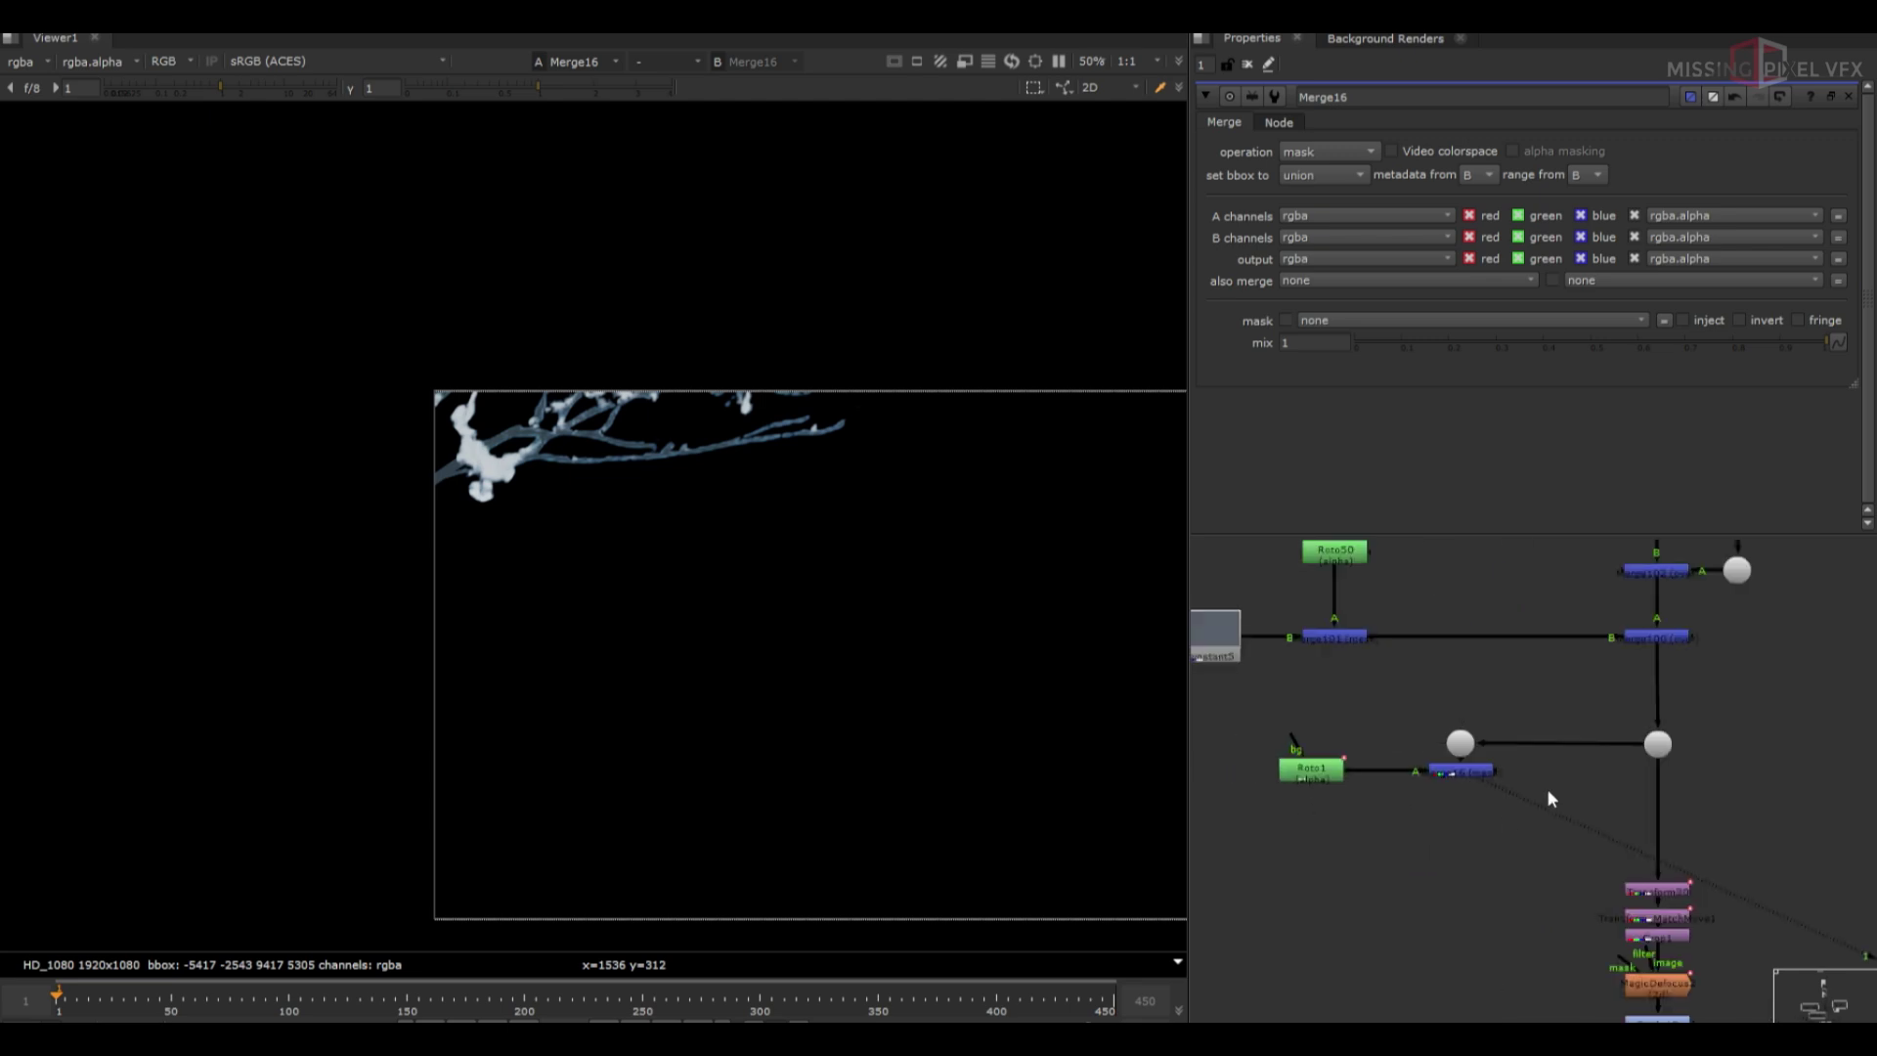
pyautogui.moveTo(1536, 809); pyautogui.dragTo(1259, 718)
pyautogui.hotkey('ctrl', 'c')
pyautogui.moveTo(1652, 817); pyautogui.dragTo(1404, 821, button='middle')
pyautogui.click(1715, 758)
pyautogui.hotkey('ctrl', 'v')
pyautogui.click(1627, 821)
pyautogui.moveTo(1772, 702); pyautogui.dragTo(1405, 750)
pyautogui.moveTo(1645, 763); pyautogui.dragTo(1639, 817)
pyautogui.moveTo(1809, 766); pyautogui.dragTo(1809, 820)
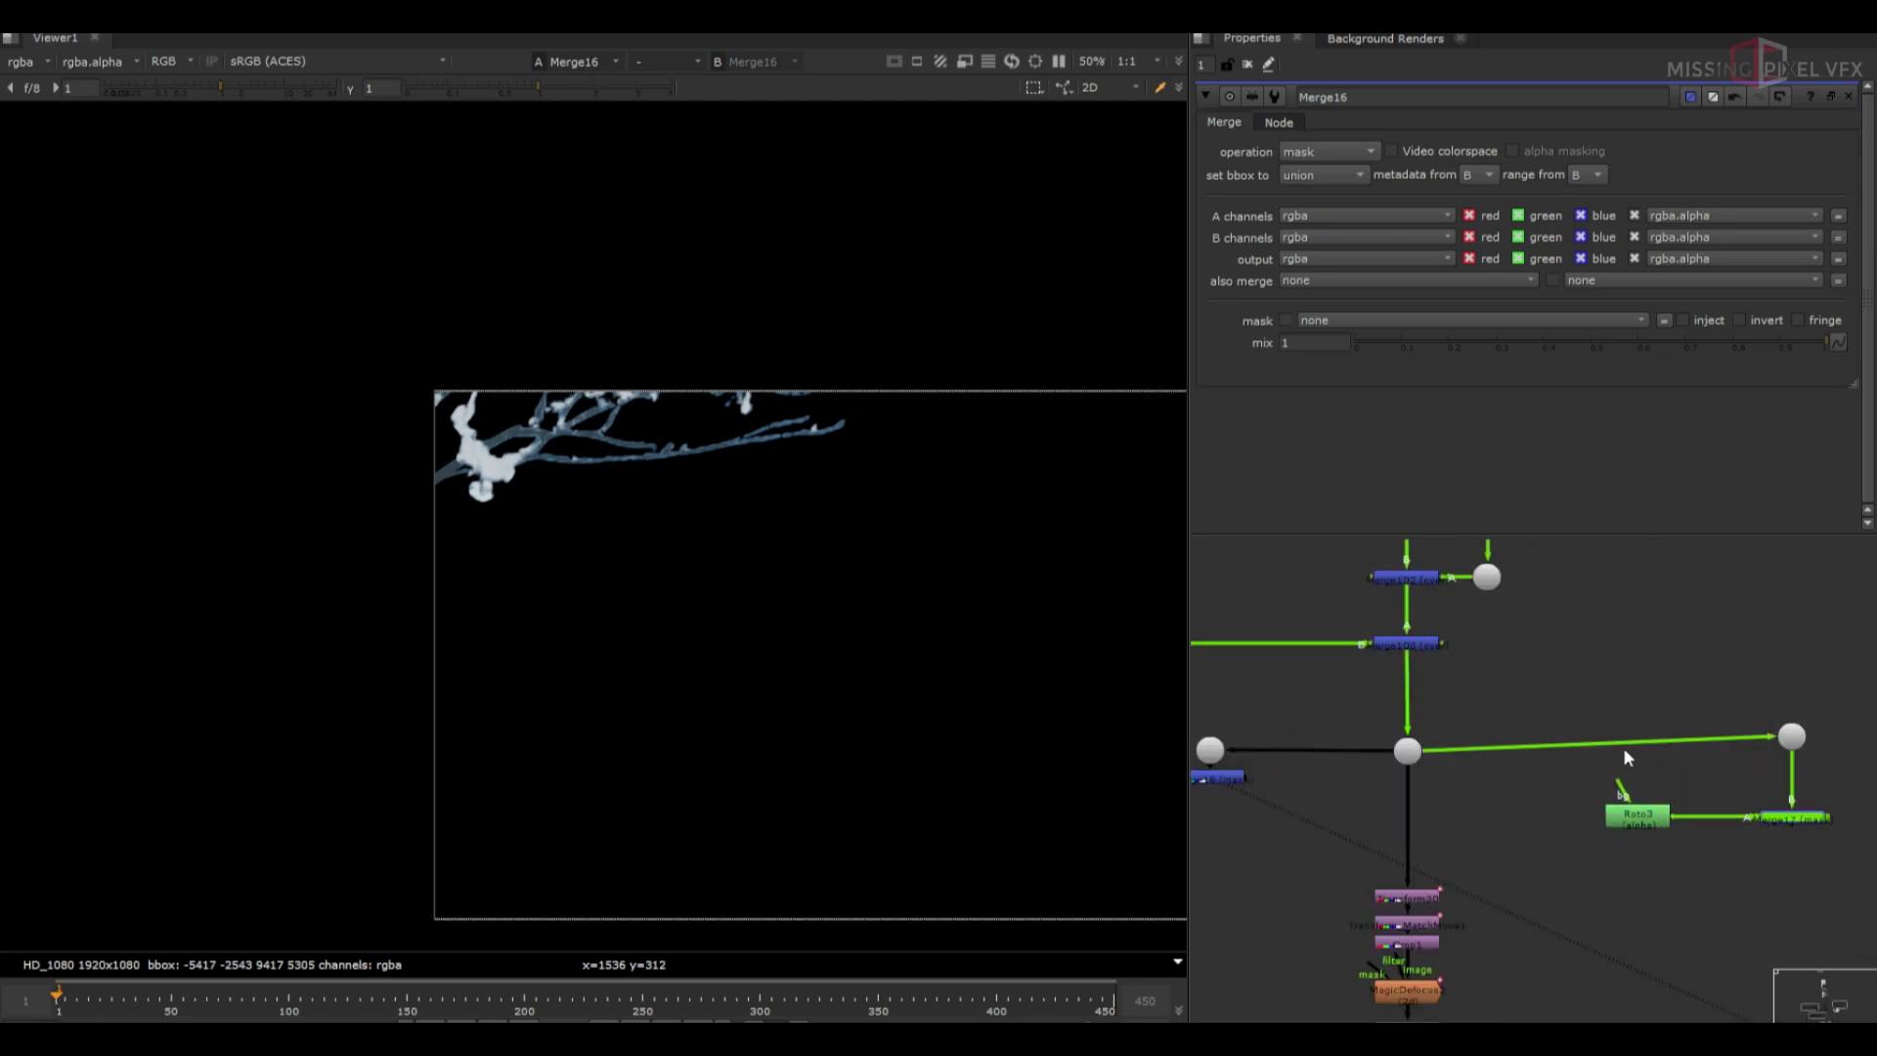
pyautogui.moveTo(1623, 748); pyautogui.dragTo(1422, 739, button='middle')
pyautogui.moveTo(1592, 727); pyautogui.dragTo(1591, 742)
pyautogui.click(1495, 832)
# Move the copied Roto beside its Merge, invert its Bezier1 shape and view the copied mask Merge
pyautogui.moveTo(1436, 808); pyautogui.dragTo(1697, 807)
pyautogui.doubleClick(1697, 807)
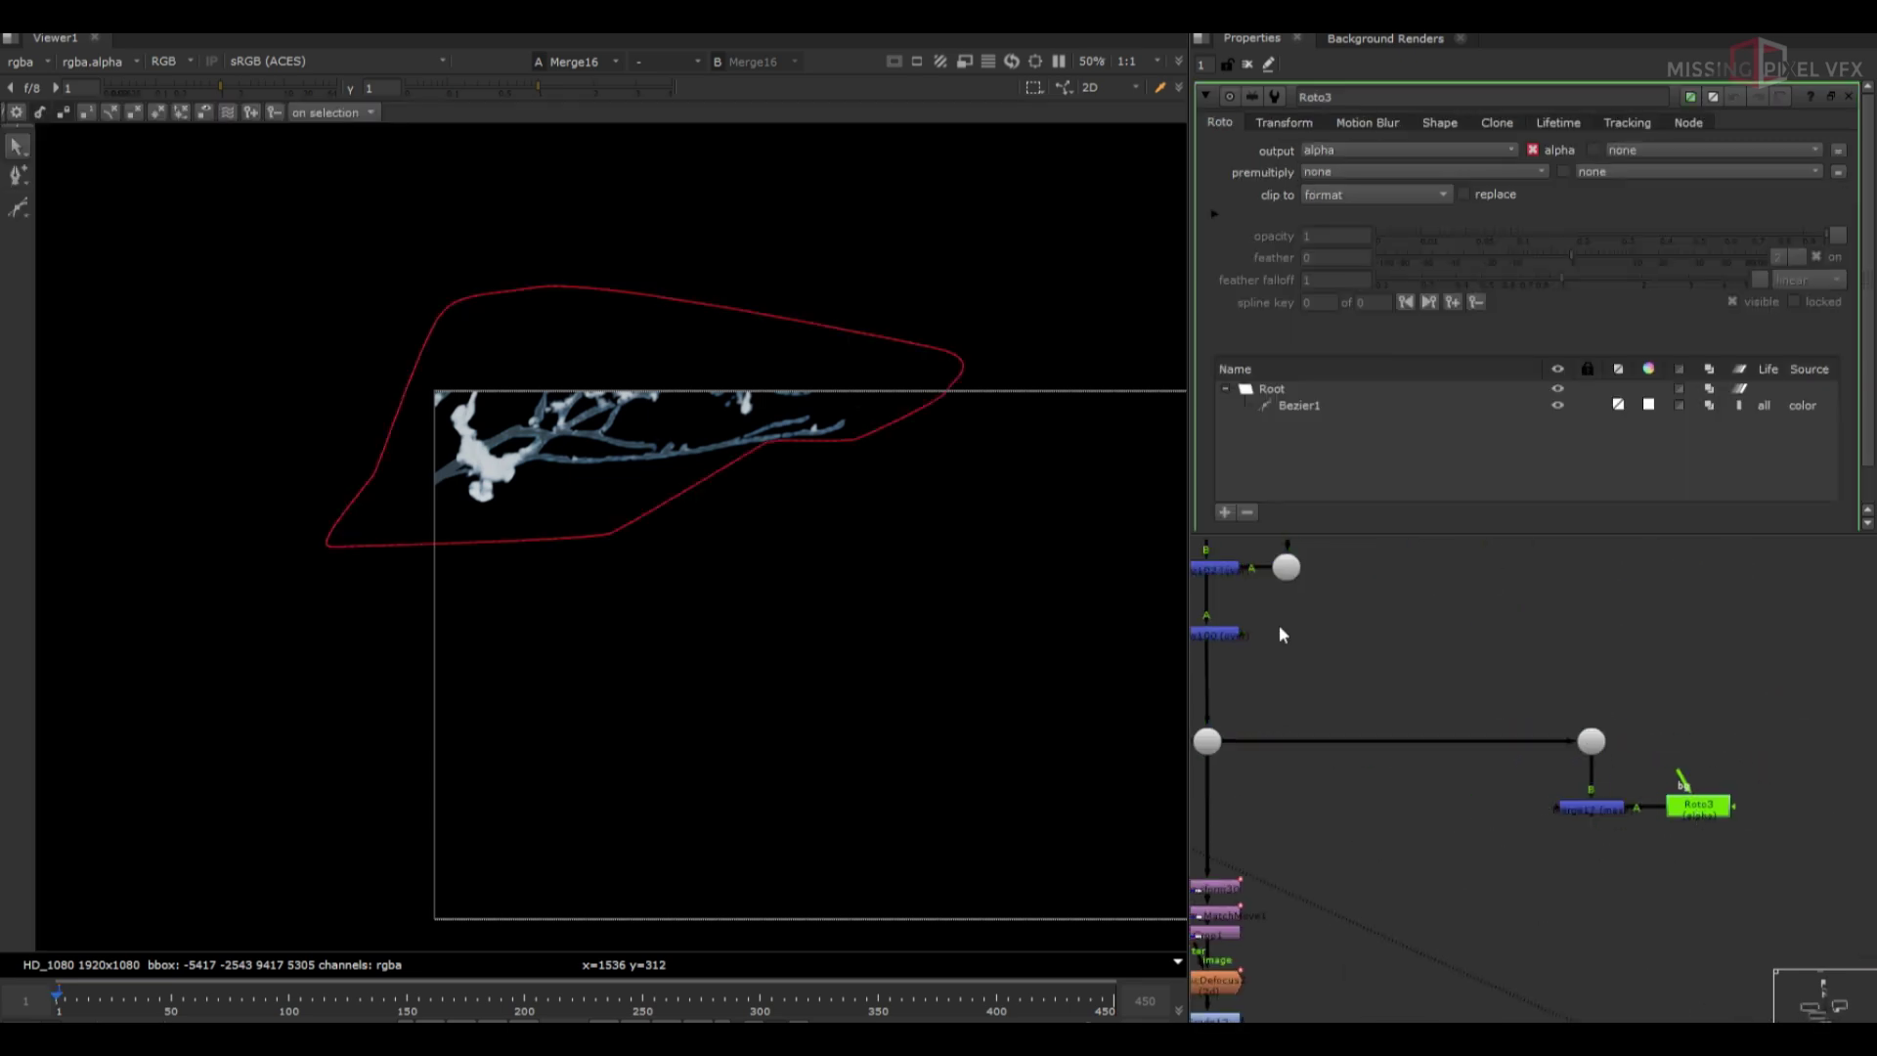
pyautogui.click(1678, 406)
pyautogui.click(1245, 67)
pyautogui.click(1591, 807)
pyautogui.press('1')
# Combine both masked branch parts with an over Merge above the transforms, tidy its inputs with Dots and view it
pyautogui.moveTo(1392, 762); pyautogui.dragTo(1582, 739, button='middle')
pyautogui.click(1495, 797)
pyautogui.press('m')
pyautogui.moveTo(1495, 806); pyautogui.dragTo(1216, 745)
pyautogui.moveTo(1397, 763); pyautogui.dragTo(1767, 784)
pyautogui.moveTo(1330, 787); pyautogui.dragTo(1461, 770, button='middle')
pyautogui.keyDown('ctrl'); pyautogui.moveTo(1431, 770); pyautogui.dragTo(1333, 813); pyautogui.keyUp('ctrl')
pyautogui.moveTo(1707, 803); pyautogui.dragTo(1481, 775, button='middle')
pyautogui.keyDown('ctrl'); pyautogui.moveTo(1493, 760); pyautogui.dragTo(1686, 783); pyautogui.keyUp('ctrl')
pyautogui.click(1301, 785)
pyautogui.press('1')
pyautogui.scroll(-2, 1266, 783)
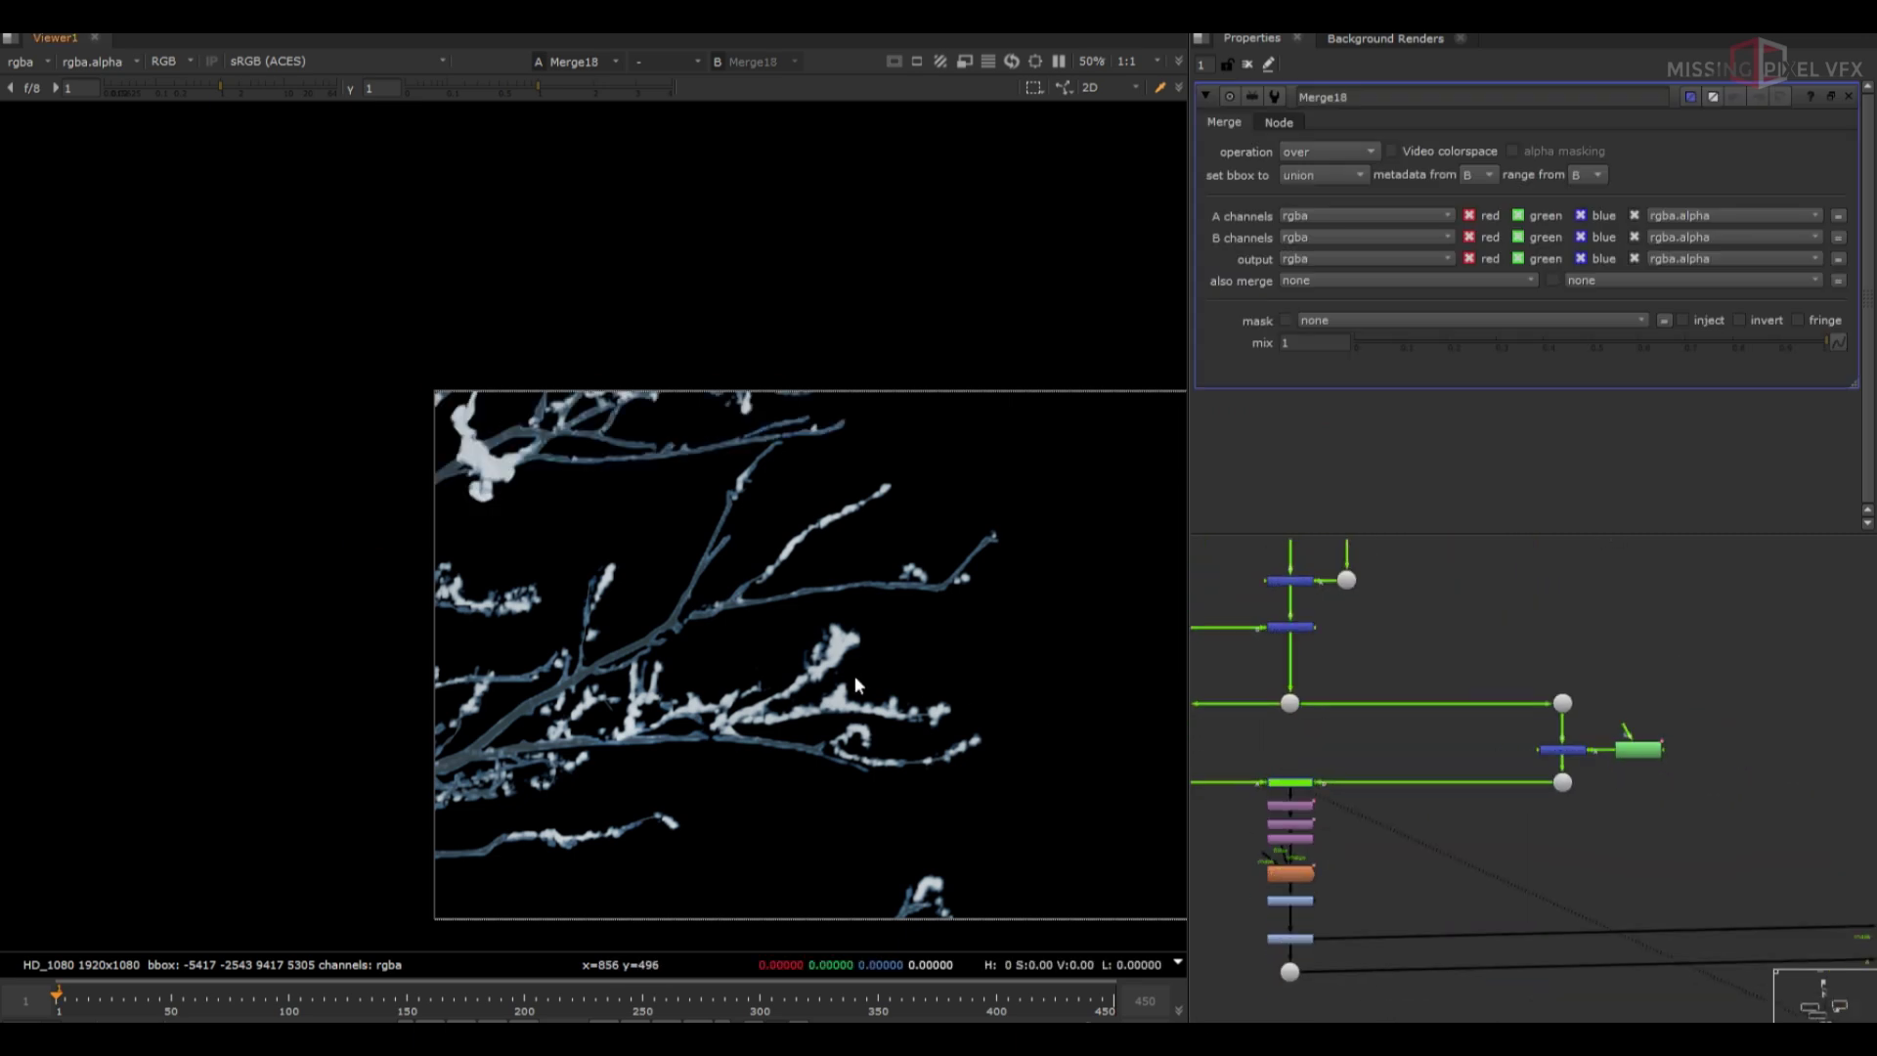
# View the isolated upper branch, the remaining branches and their over Merge in turn to check the split
pyautogui.moveTo(854, 676); pyautogui.dragTo(986, 677, button='middle')
pyautogui.moveTo(1245, 786); pyautogui.dragTo(1427, 770, button='middle')
pyautogui.scroll(2, 1332, 751)
pyautogui.moveTo(1396, 737); pyautogui.dragTo(1236, 814)
pyautogui.press('1')
pyautogui.moveTo(1532, 776); pyautogui.dragTo(1095, 780, button='middle')
pyautogui.moveTo(1508, 739); pyautogui.dragTo(1651, 846)
pyautogui.press('1')
pyautogui.moveTo(1200, 805); pyautogui.dragTo(1463, 807, button='middle')
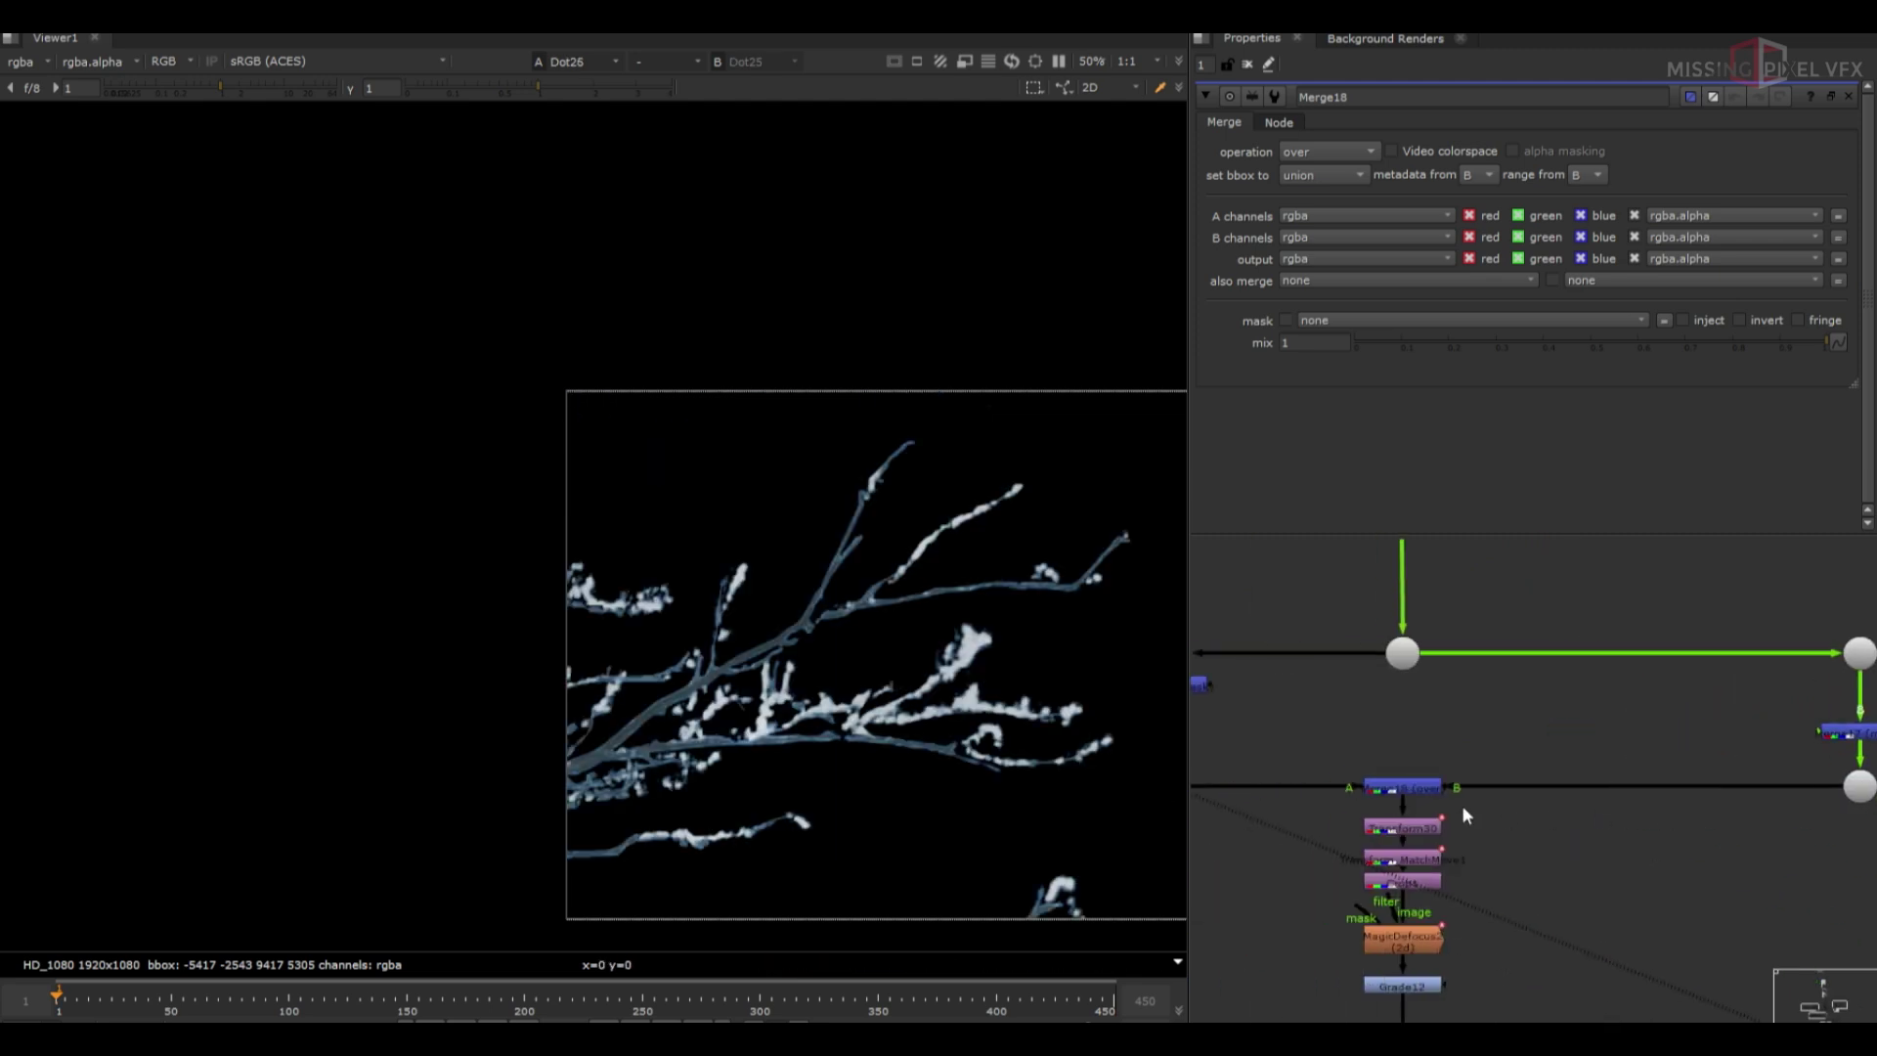
pyautogui.click(1406, 784)
pyautogui.press('1')
# Add a CameraShake below the upper branch's mask Merge and move its center to about x -294, y 790
pyautogui.moveTo(1338, 779); pyautogui.dragTo(1637, 786, button='middle')
pyautogui.press('Tab')
pyautogui.write('camerashake')
pyautogui.press('Return')
pyautogui.click(1456, 284)
pyautogui.click(1482, 336)
pyautogui.click(1061, 549)
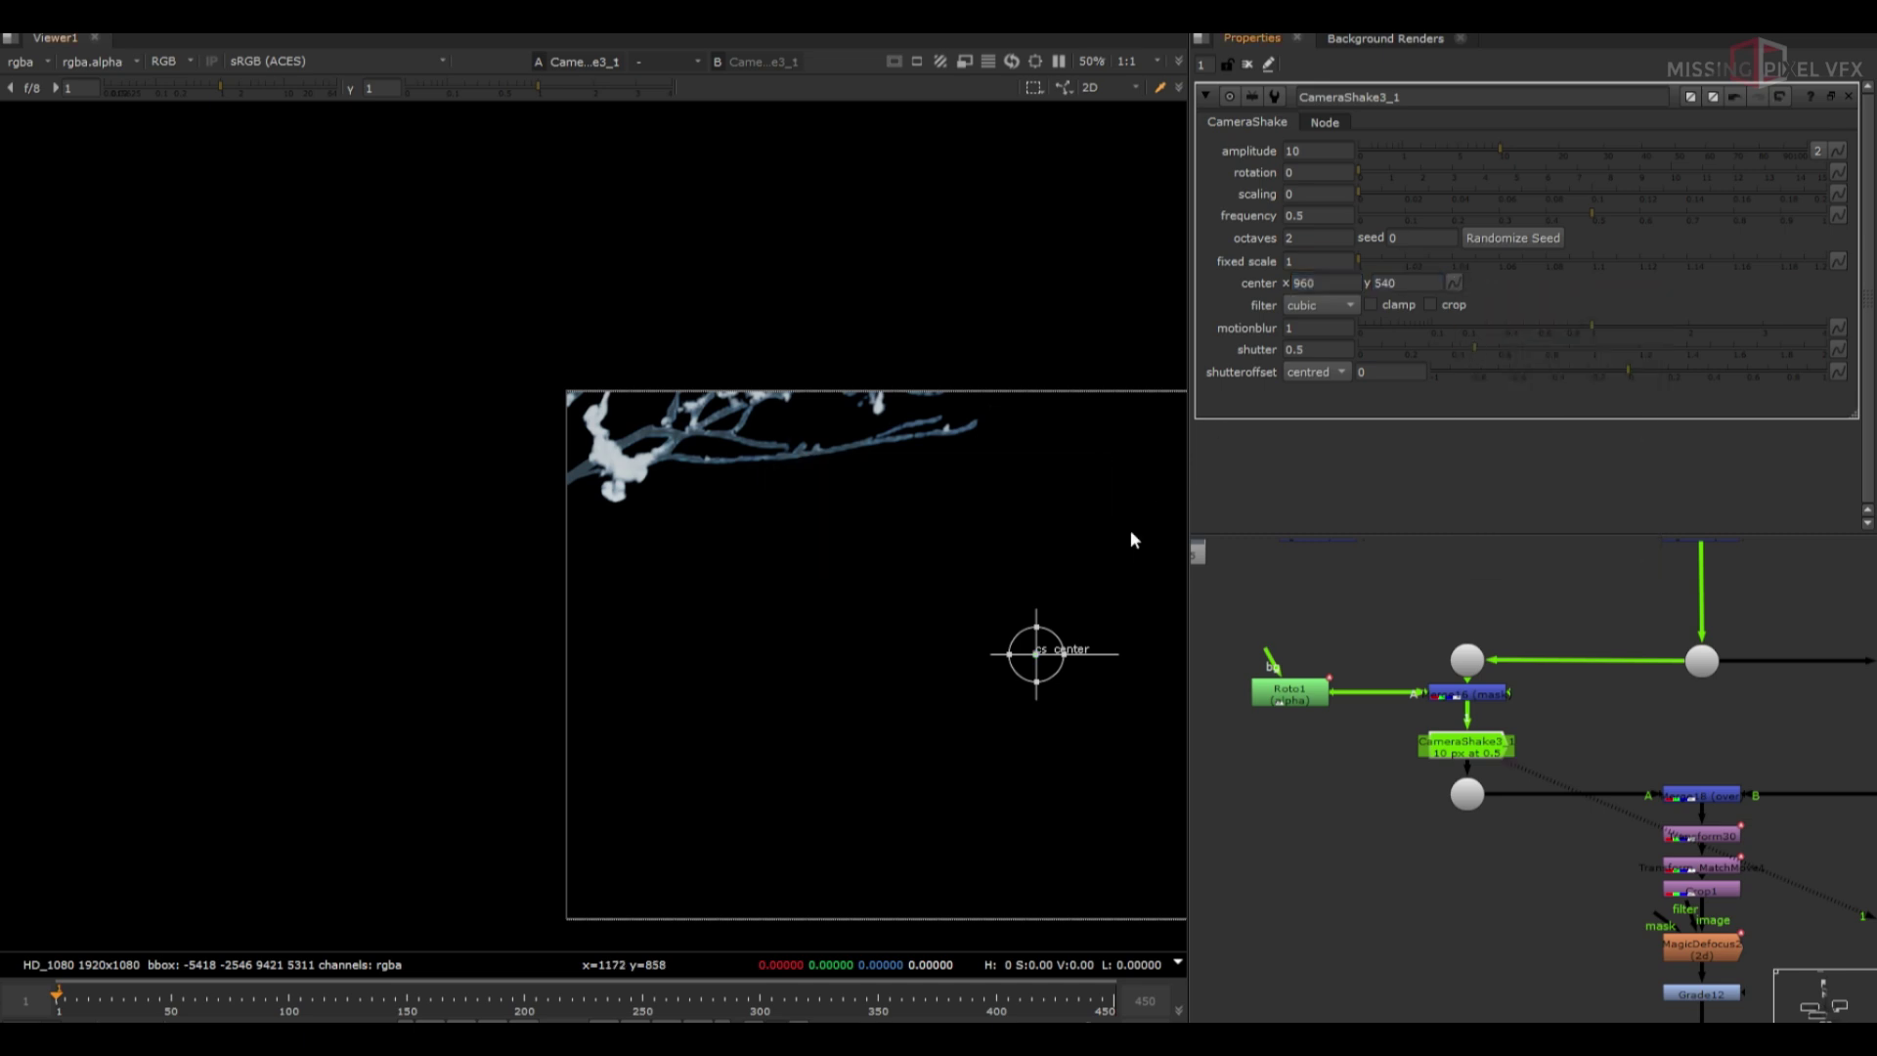
pyautogui.moveTo(1046, 663); pyautogui.dragTo(433, 541)
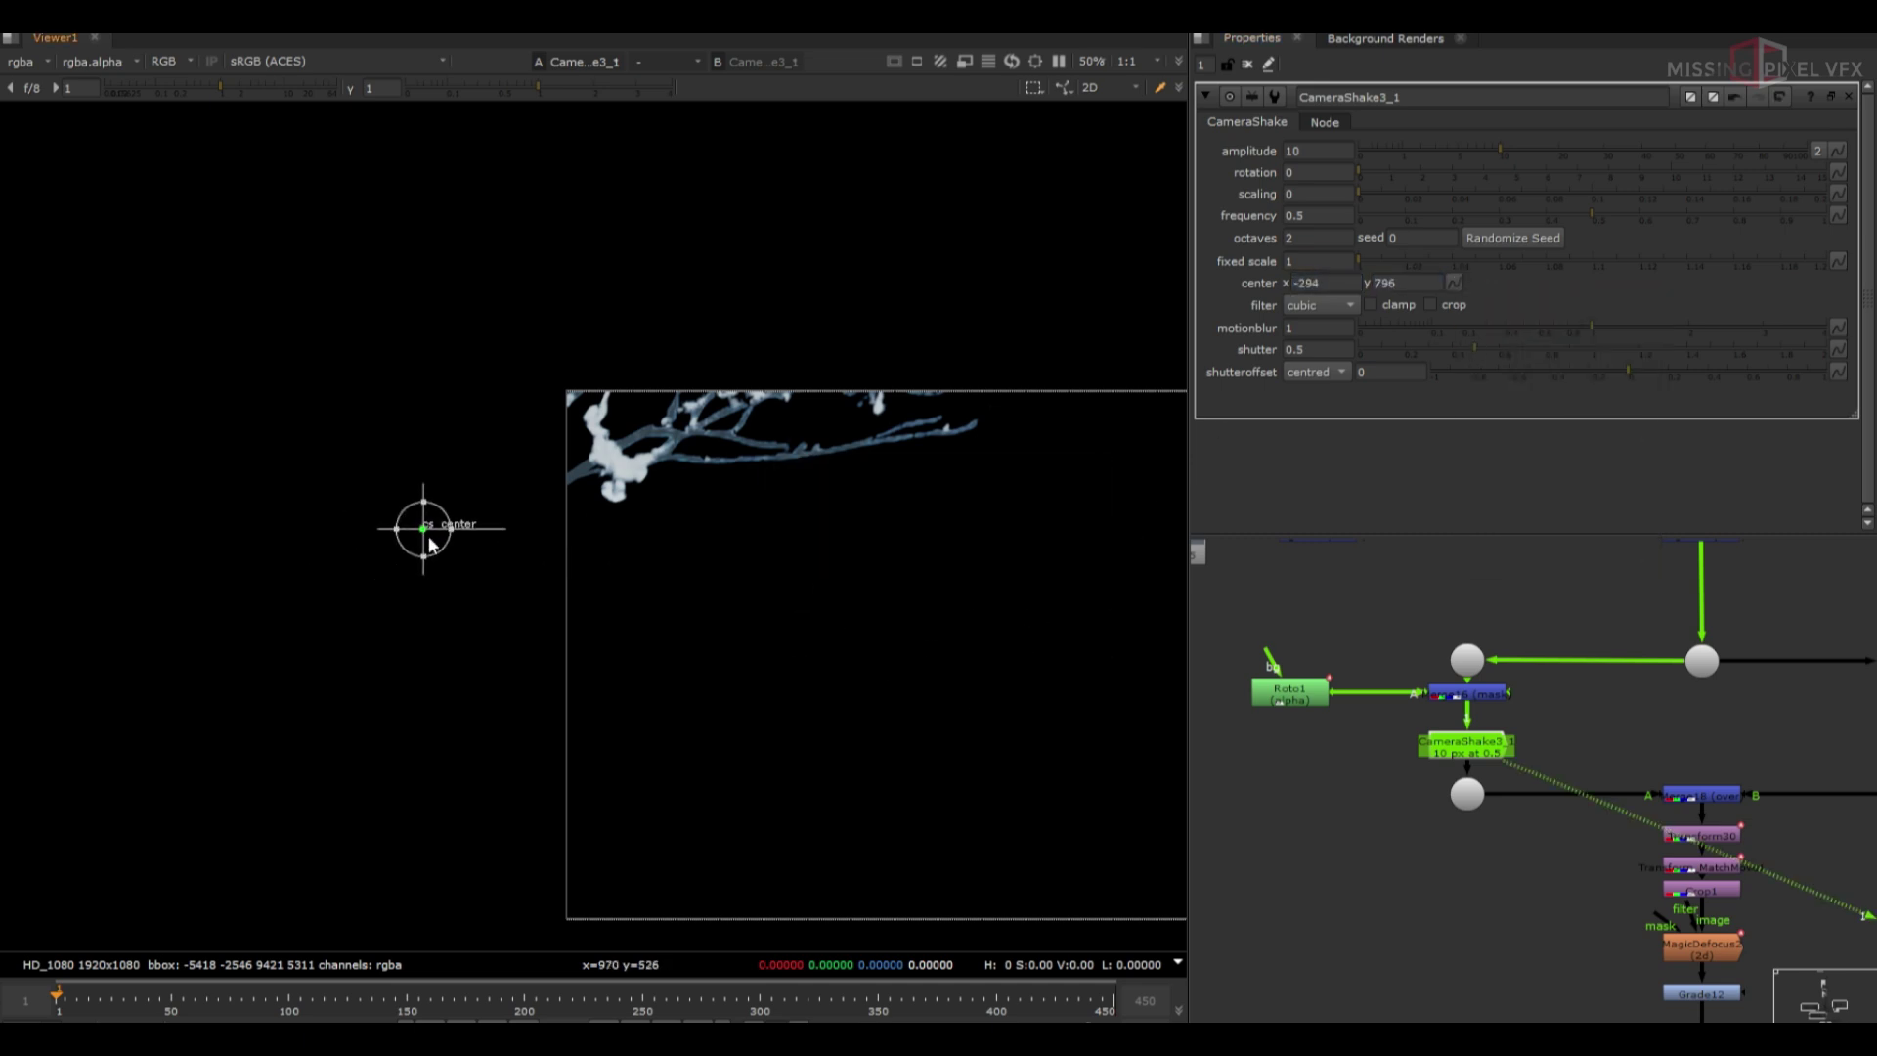
pyautogui.scroll(10, 387, 538)
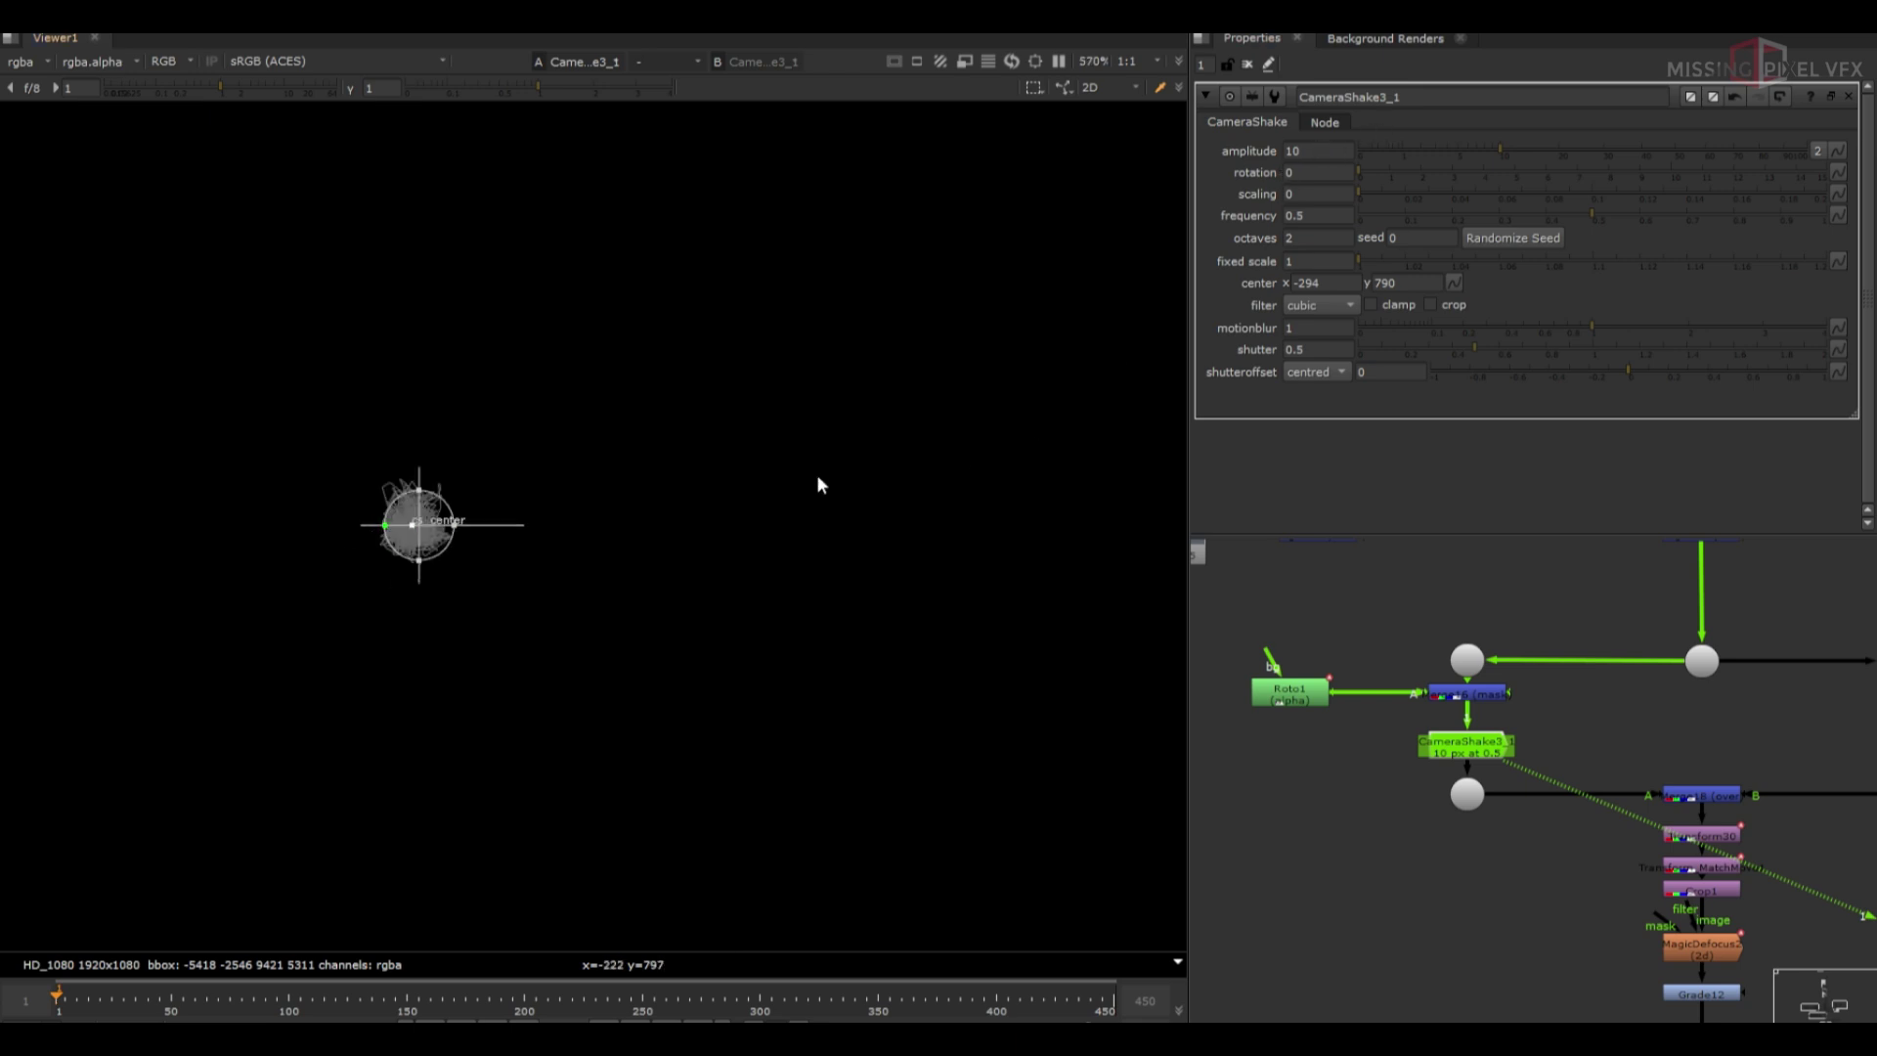
pyautogui.scroll(-6, 767, 508)
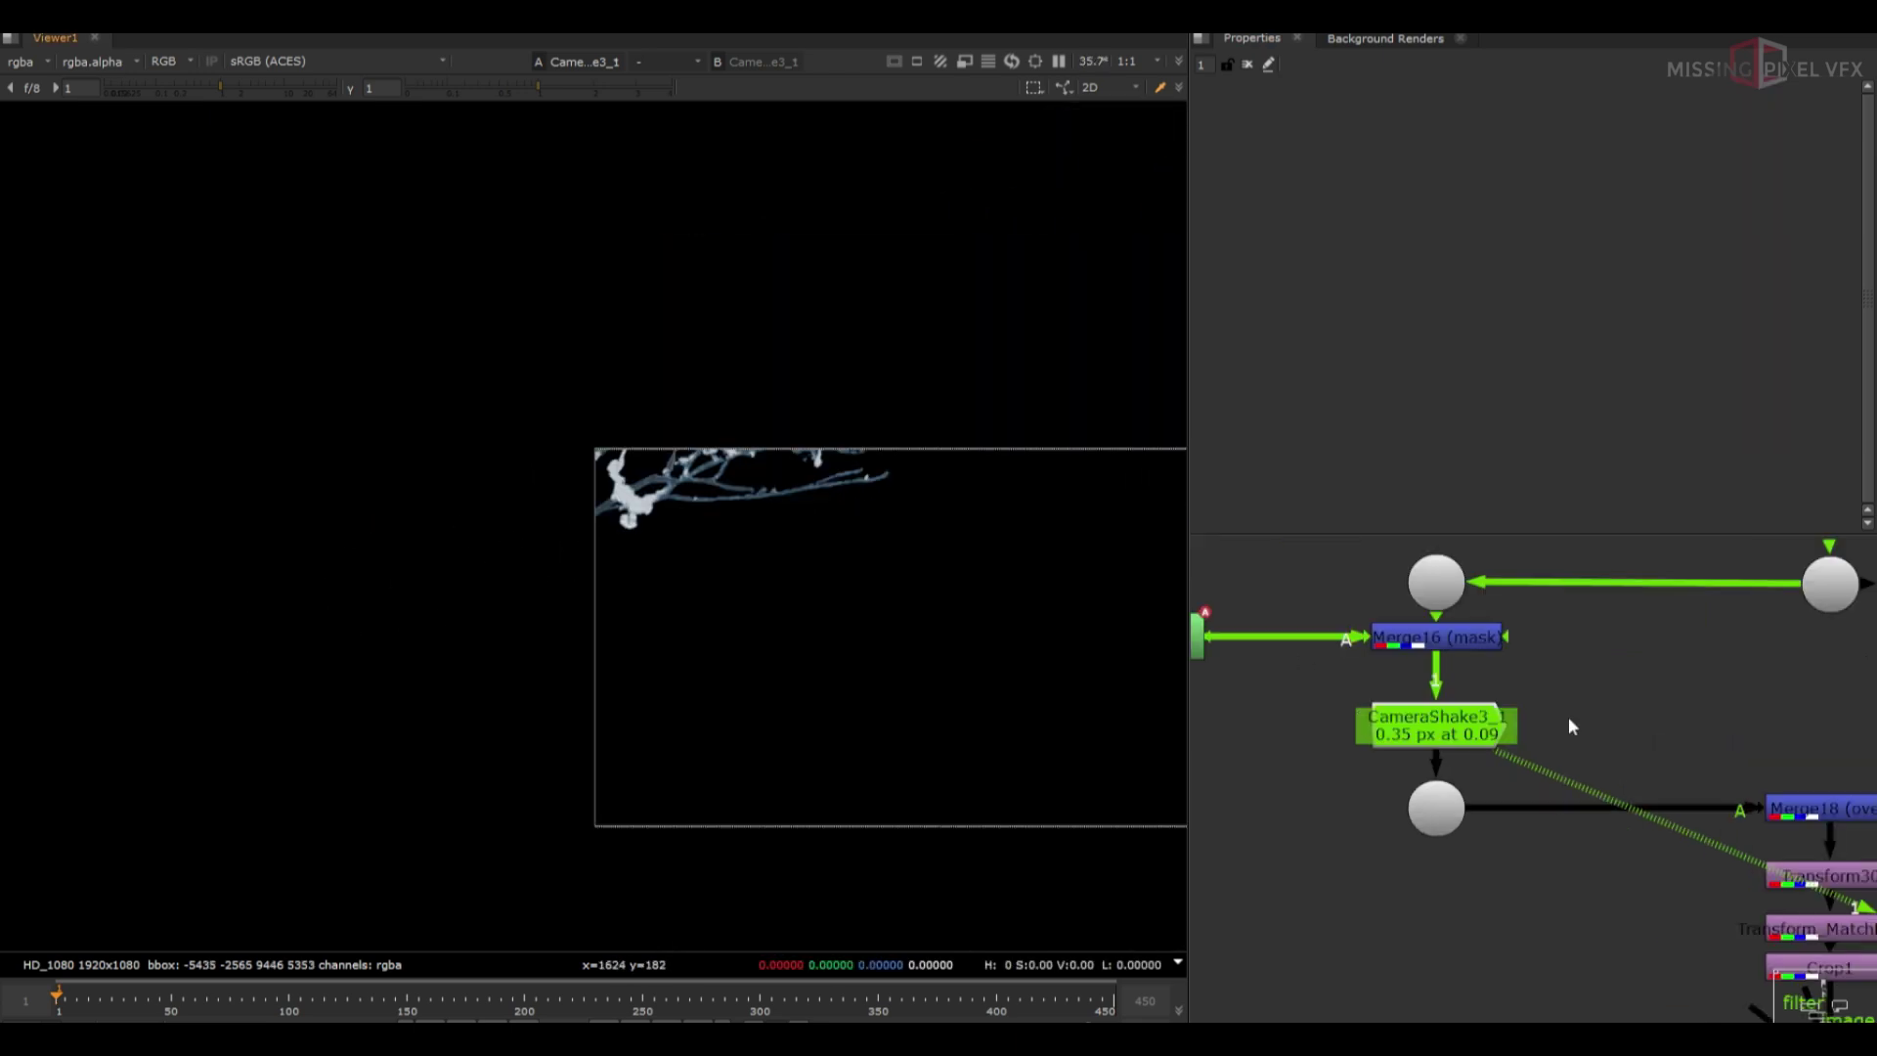
# Open the upper branch's CameraShake settings and play the shot to check the branch's sway
pyautogui.click(1457, 743)
pyautogui.doubleClick(1456, 743)
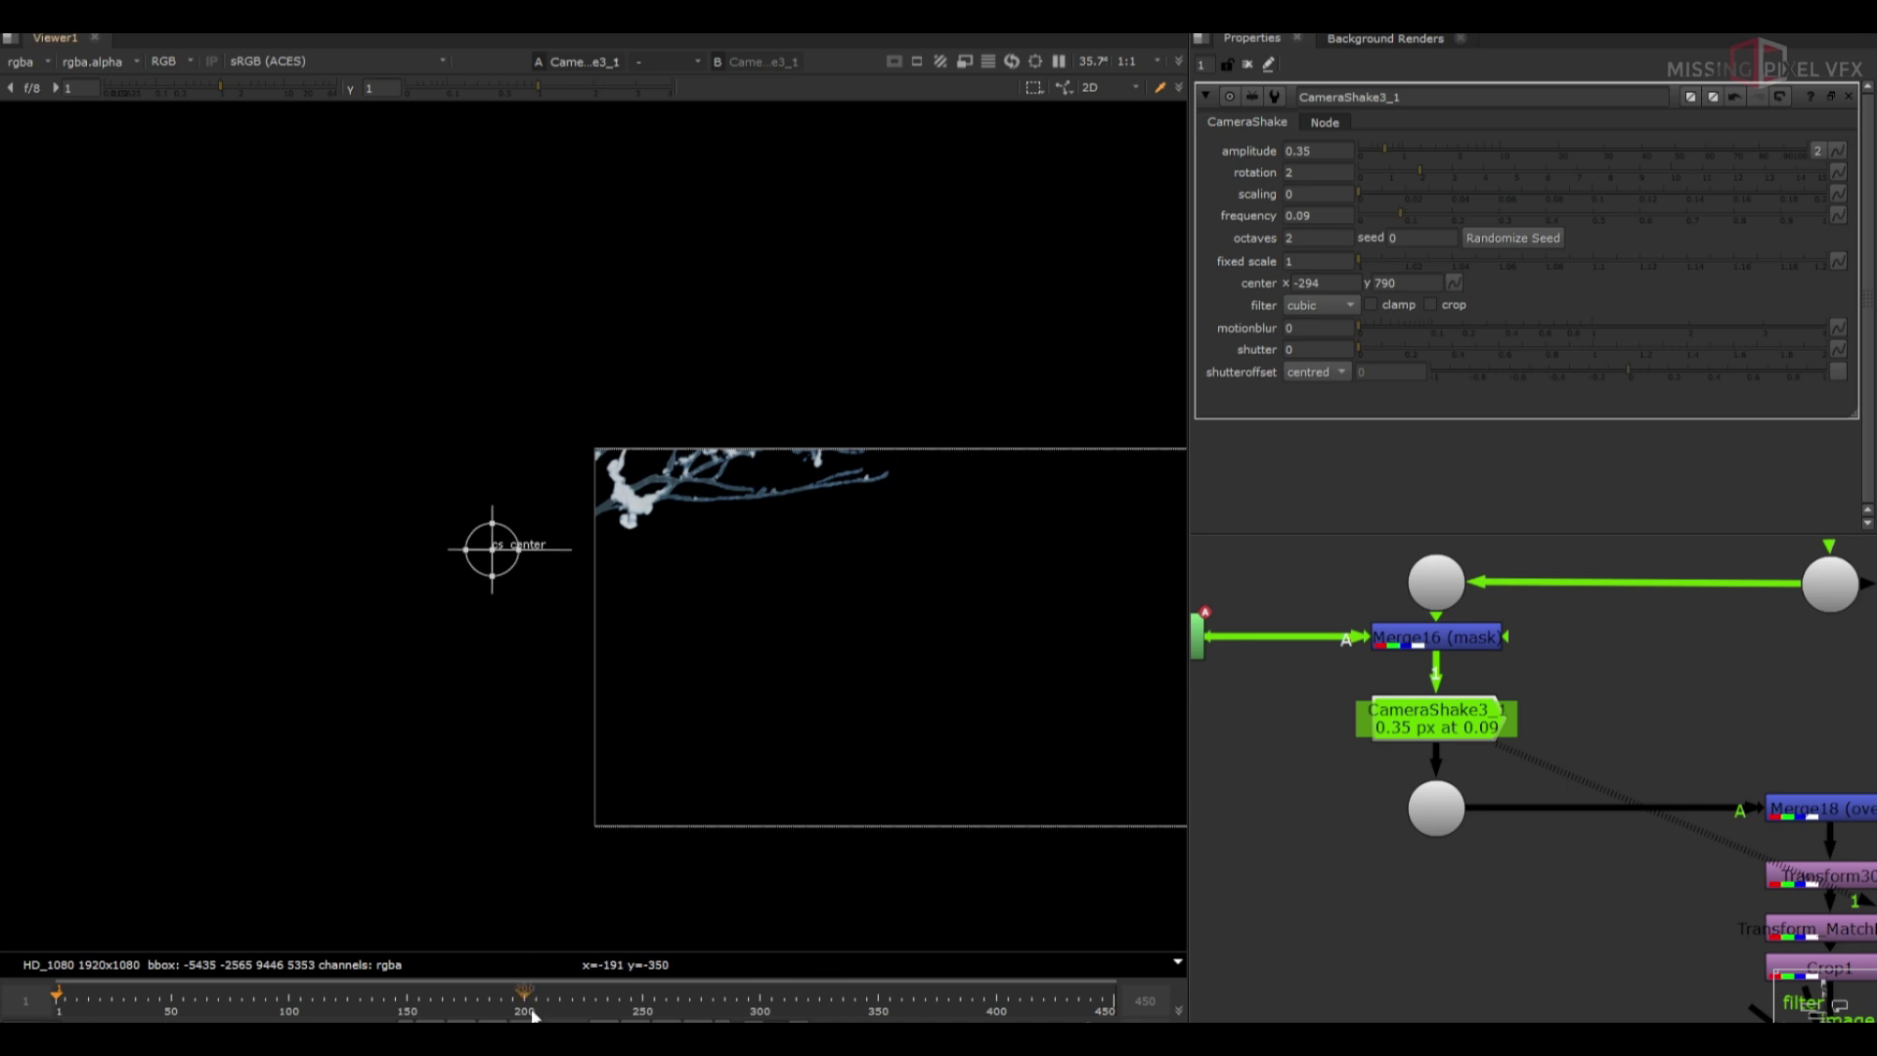
pyautogui.press('l')
pyautogui.scroll(1, 799, 461)
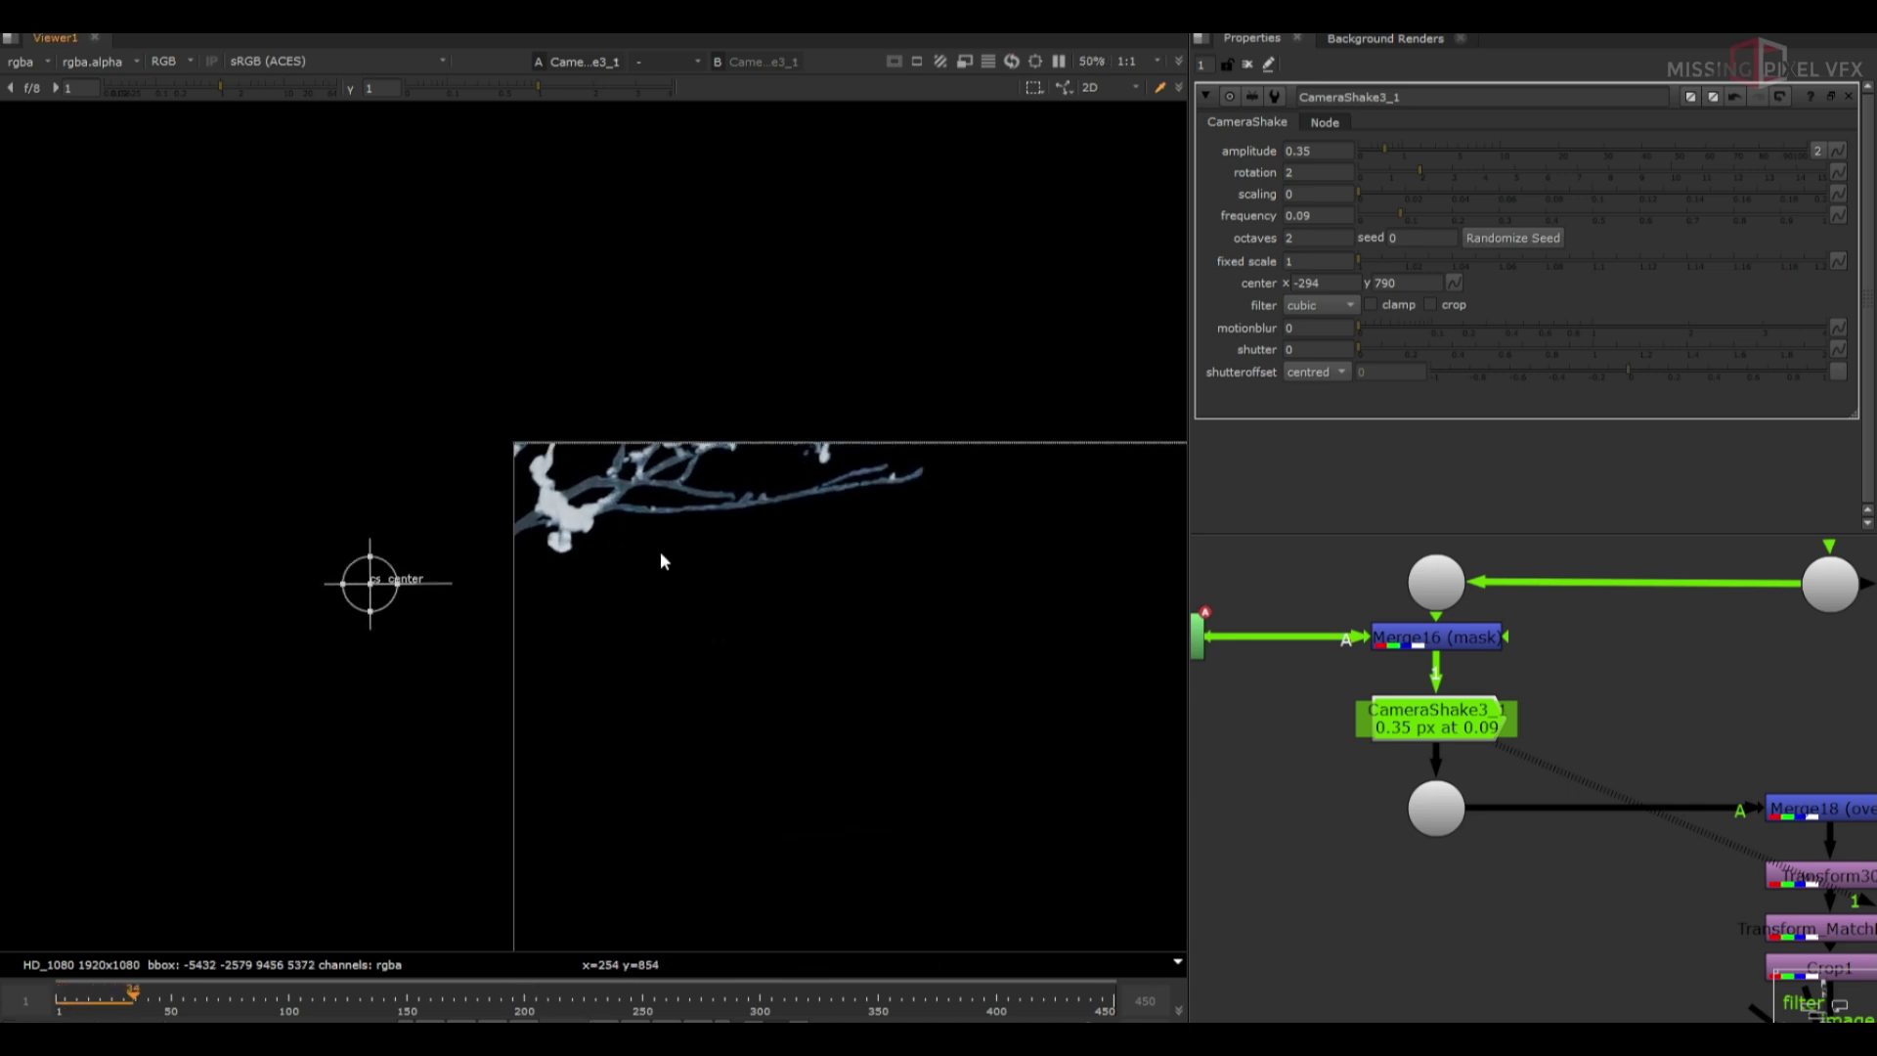
pyautogui.scroll(-1, 651, 657)
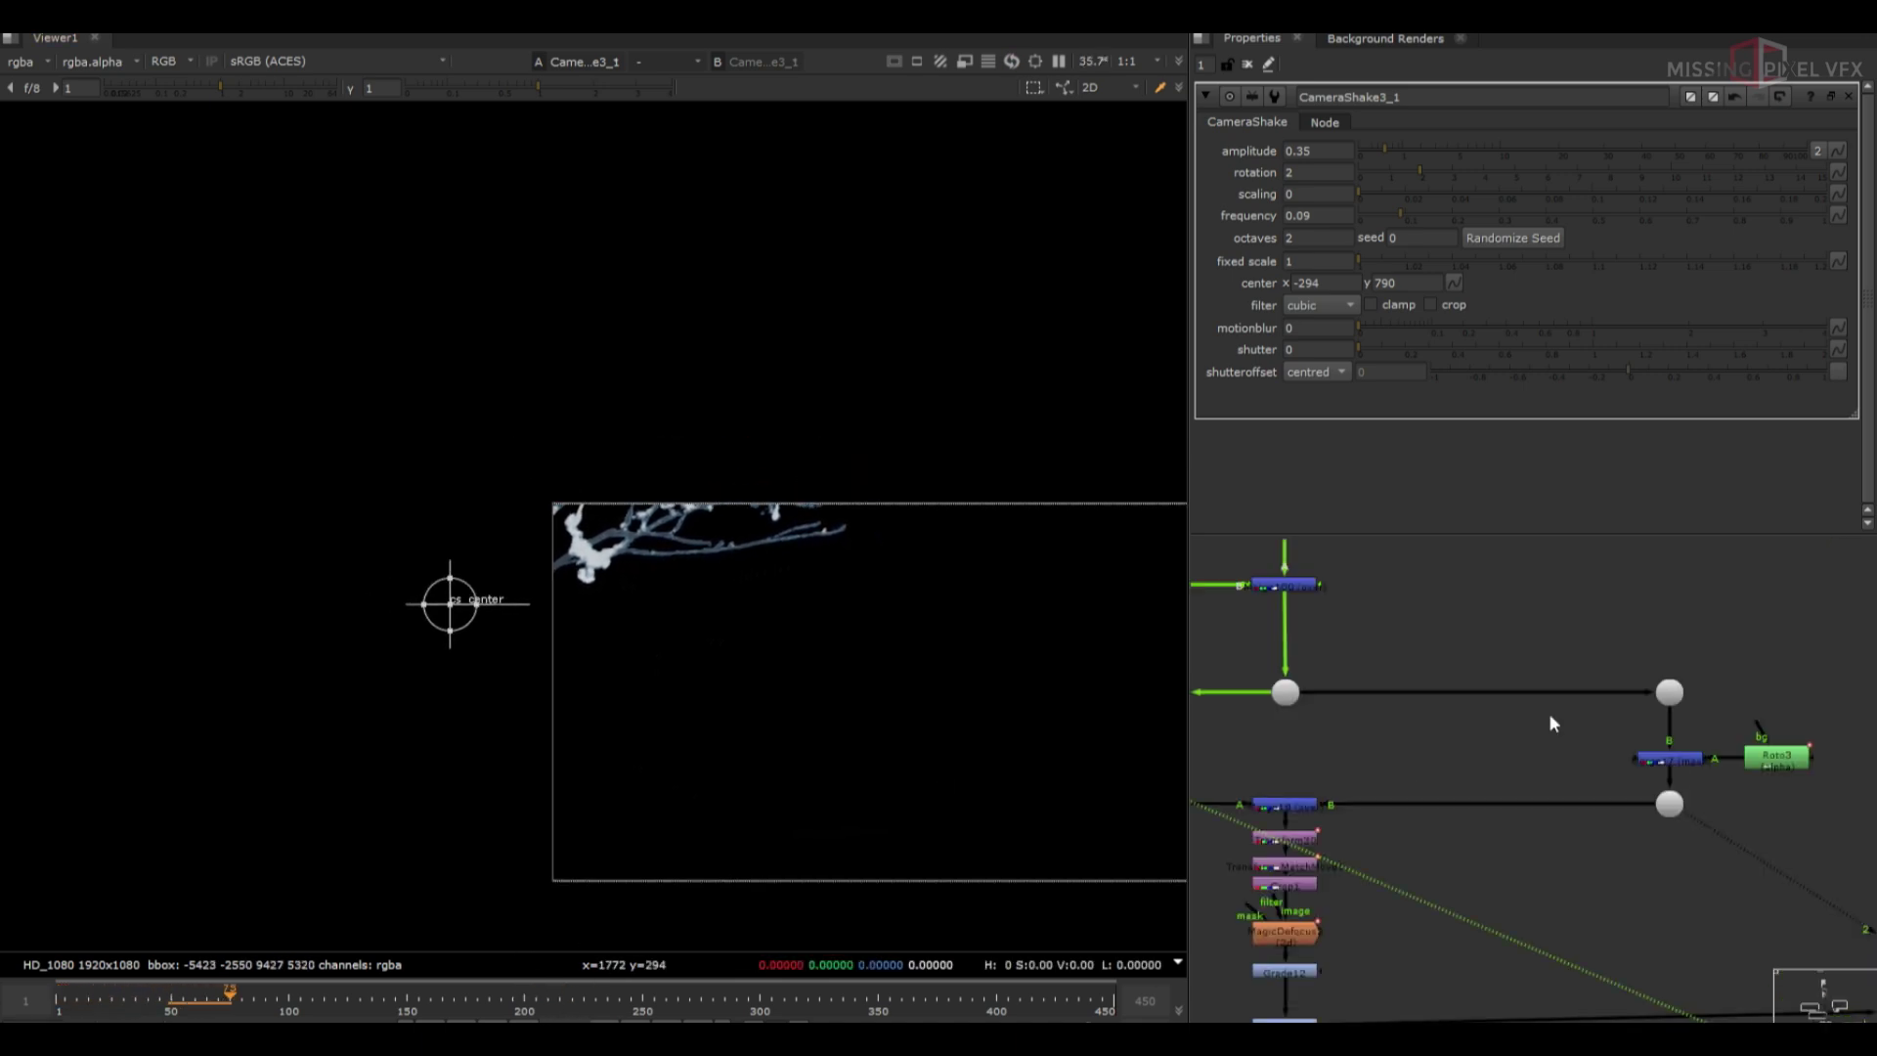
# Add a copy of the CameraShake below the remaining branches' mask Merge, view its result and close the open node properties
pyautogui.moveTo(1548, 712); pyautogui.dragTo(1854, 790)
pyautogui.scroll(2, 1681, 764)
pyautogui.moveTo(1681, 764); pyautogui.dragTo(1680, 725)
pyautogui.click(1528, 749)
pyautogui.hotkey('ctrl', 'v')
pyautogui.moveTo(1554, 765); pyautogui.dragTo(1672, 777)
pyautogui.press('1')
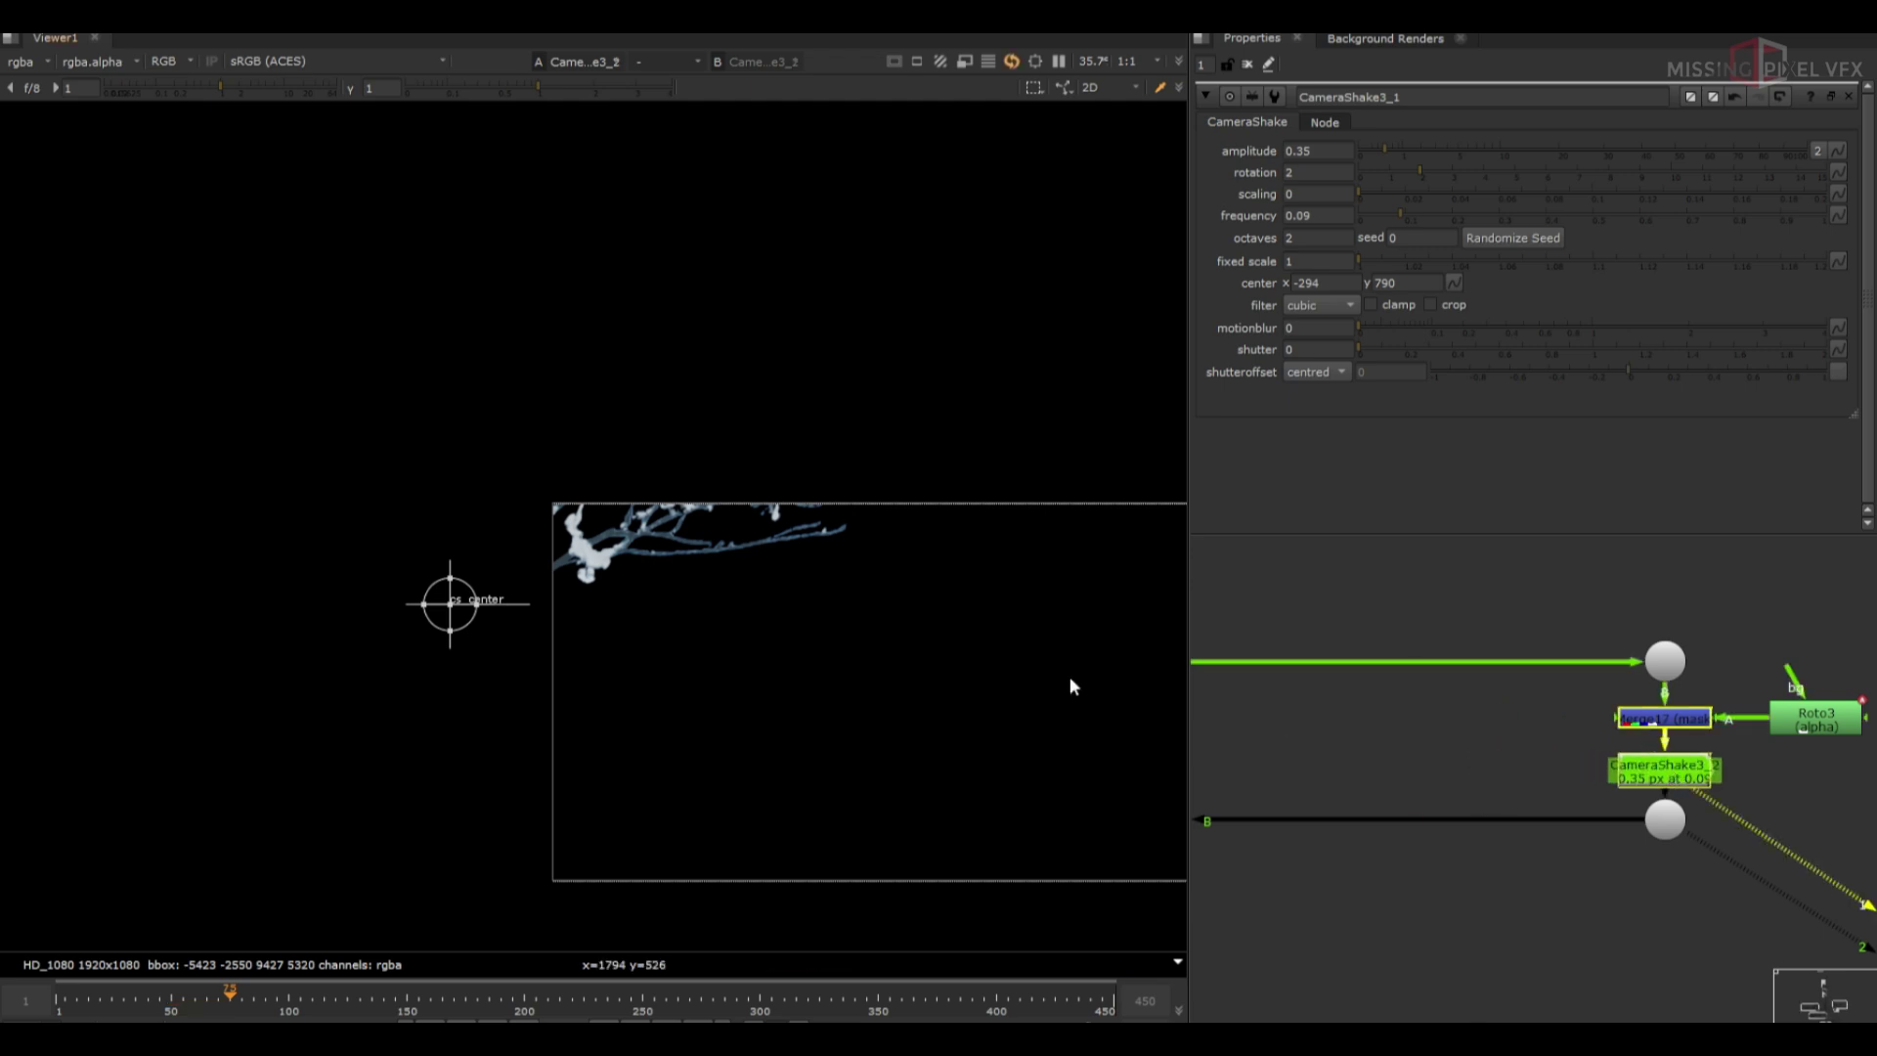
pyautogui.scroll(-1, 869, 657)
pyautogui.click(1249, 65)
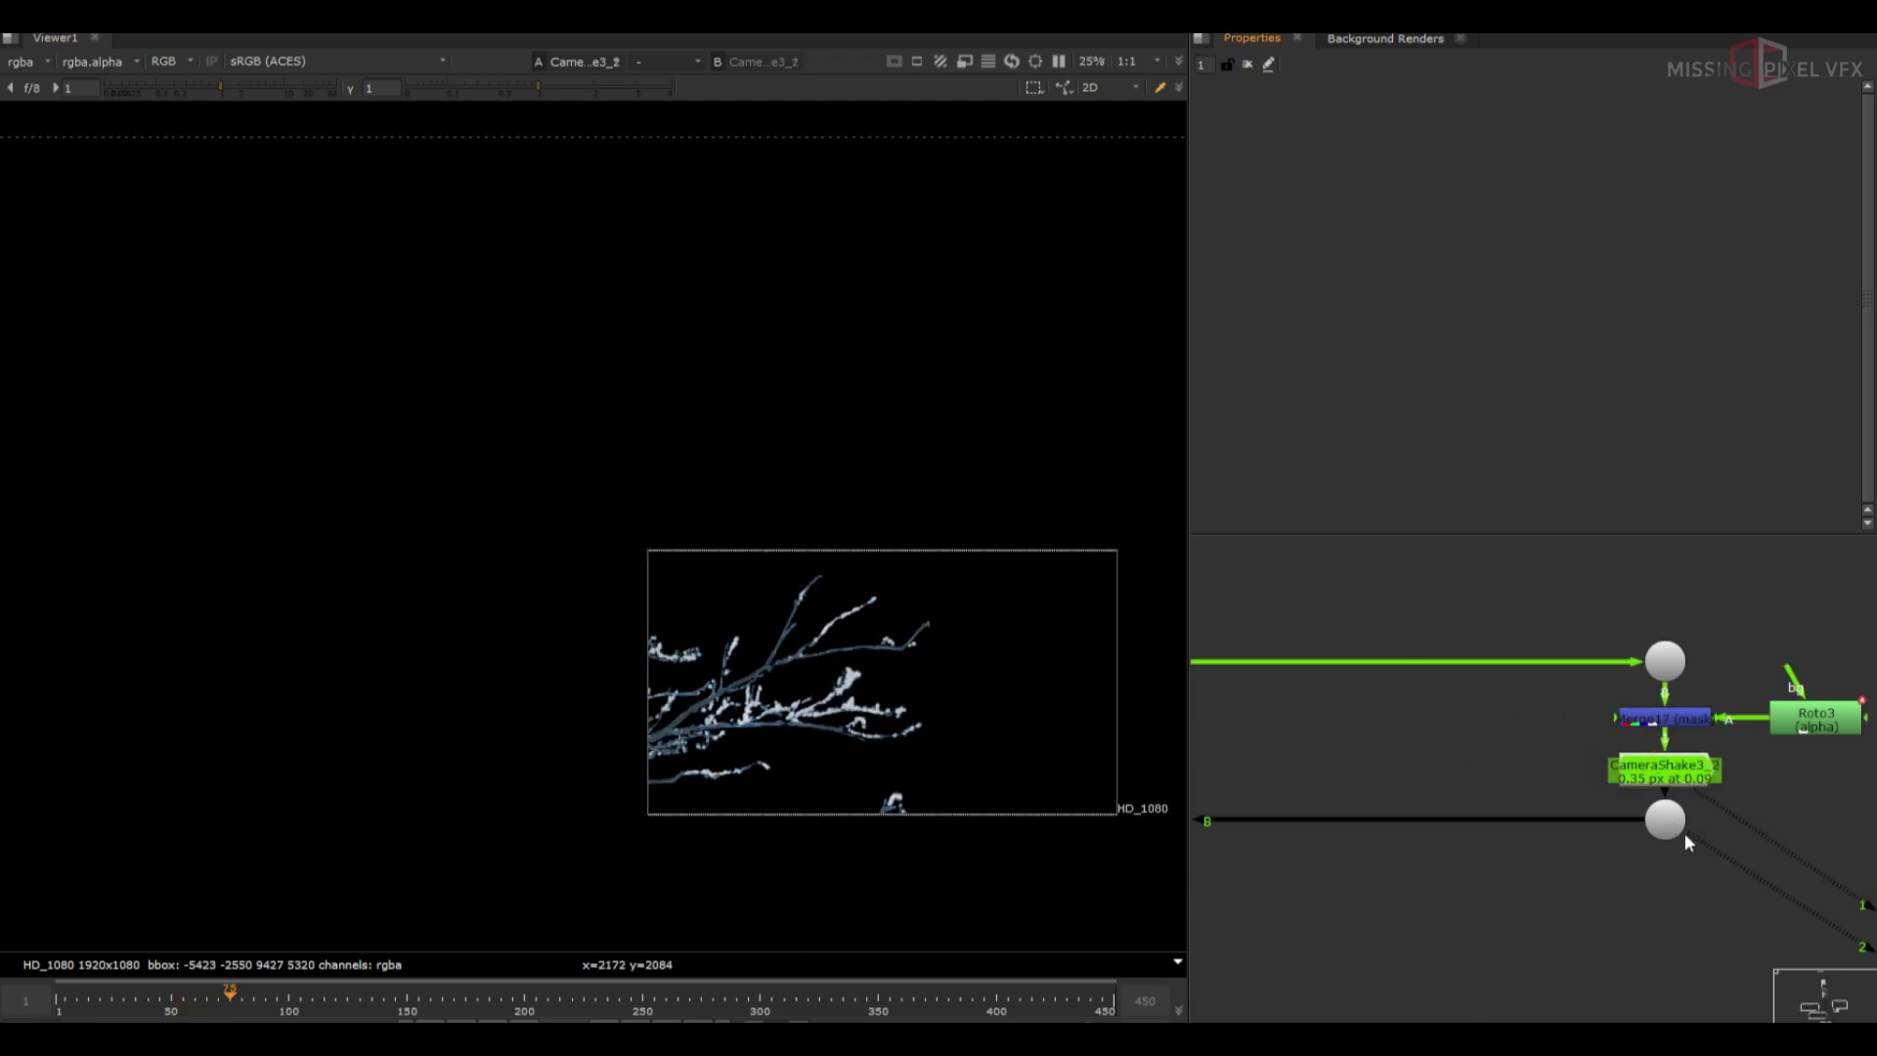
# Add a TimeOffset after the remaining branches' CameraShake and set its time offset to -41 frames
pyautogui.scroll(-4, 1681, 688)
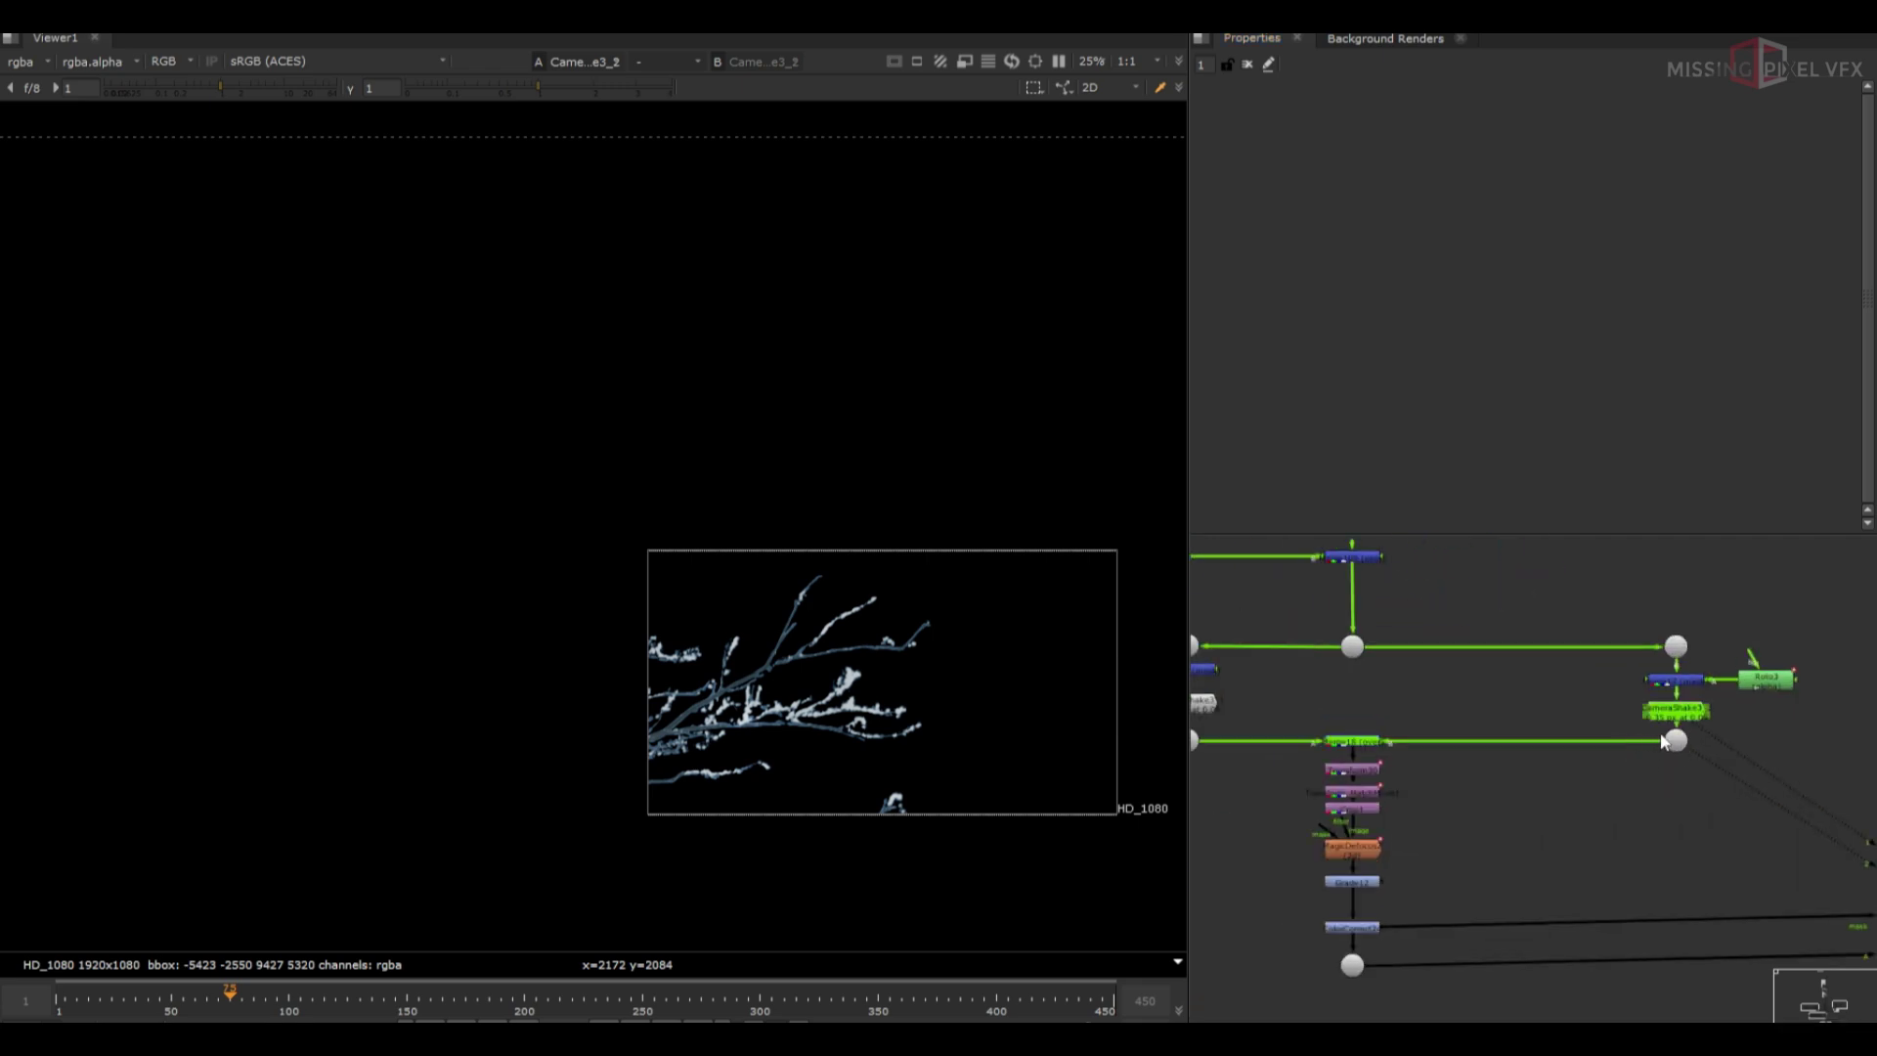
pyautogui.click(1687, 717)
pyautogui.press('Tab')
pyautogui.write('t')
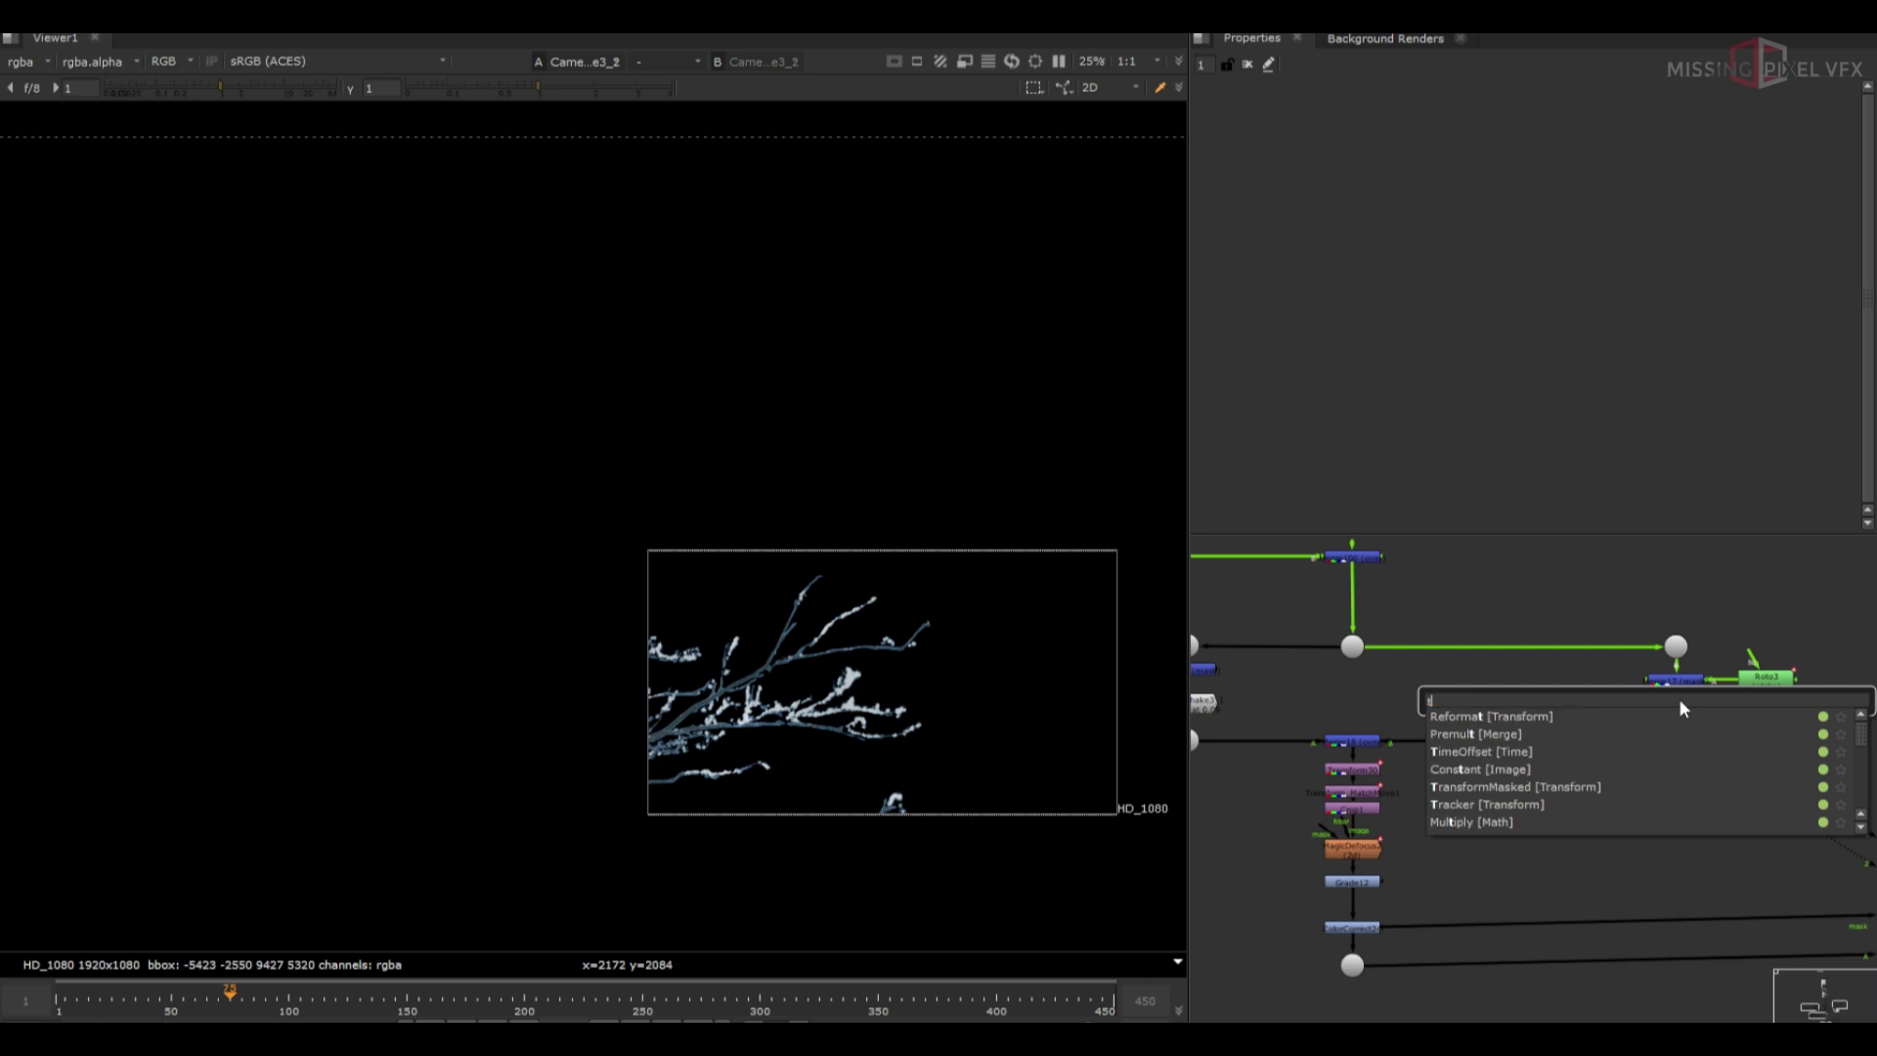
pyautogui.write('im')
pyautogui.press('Return')
pyautogui.click(1355, 149)
pyautogui.scroll(-20, 1355, 148)
pyautogui.scroll(-18, 1355, 149)
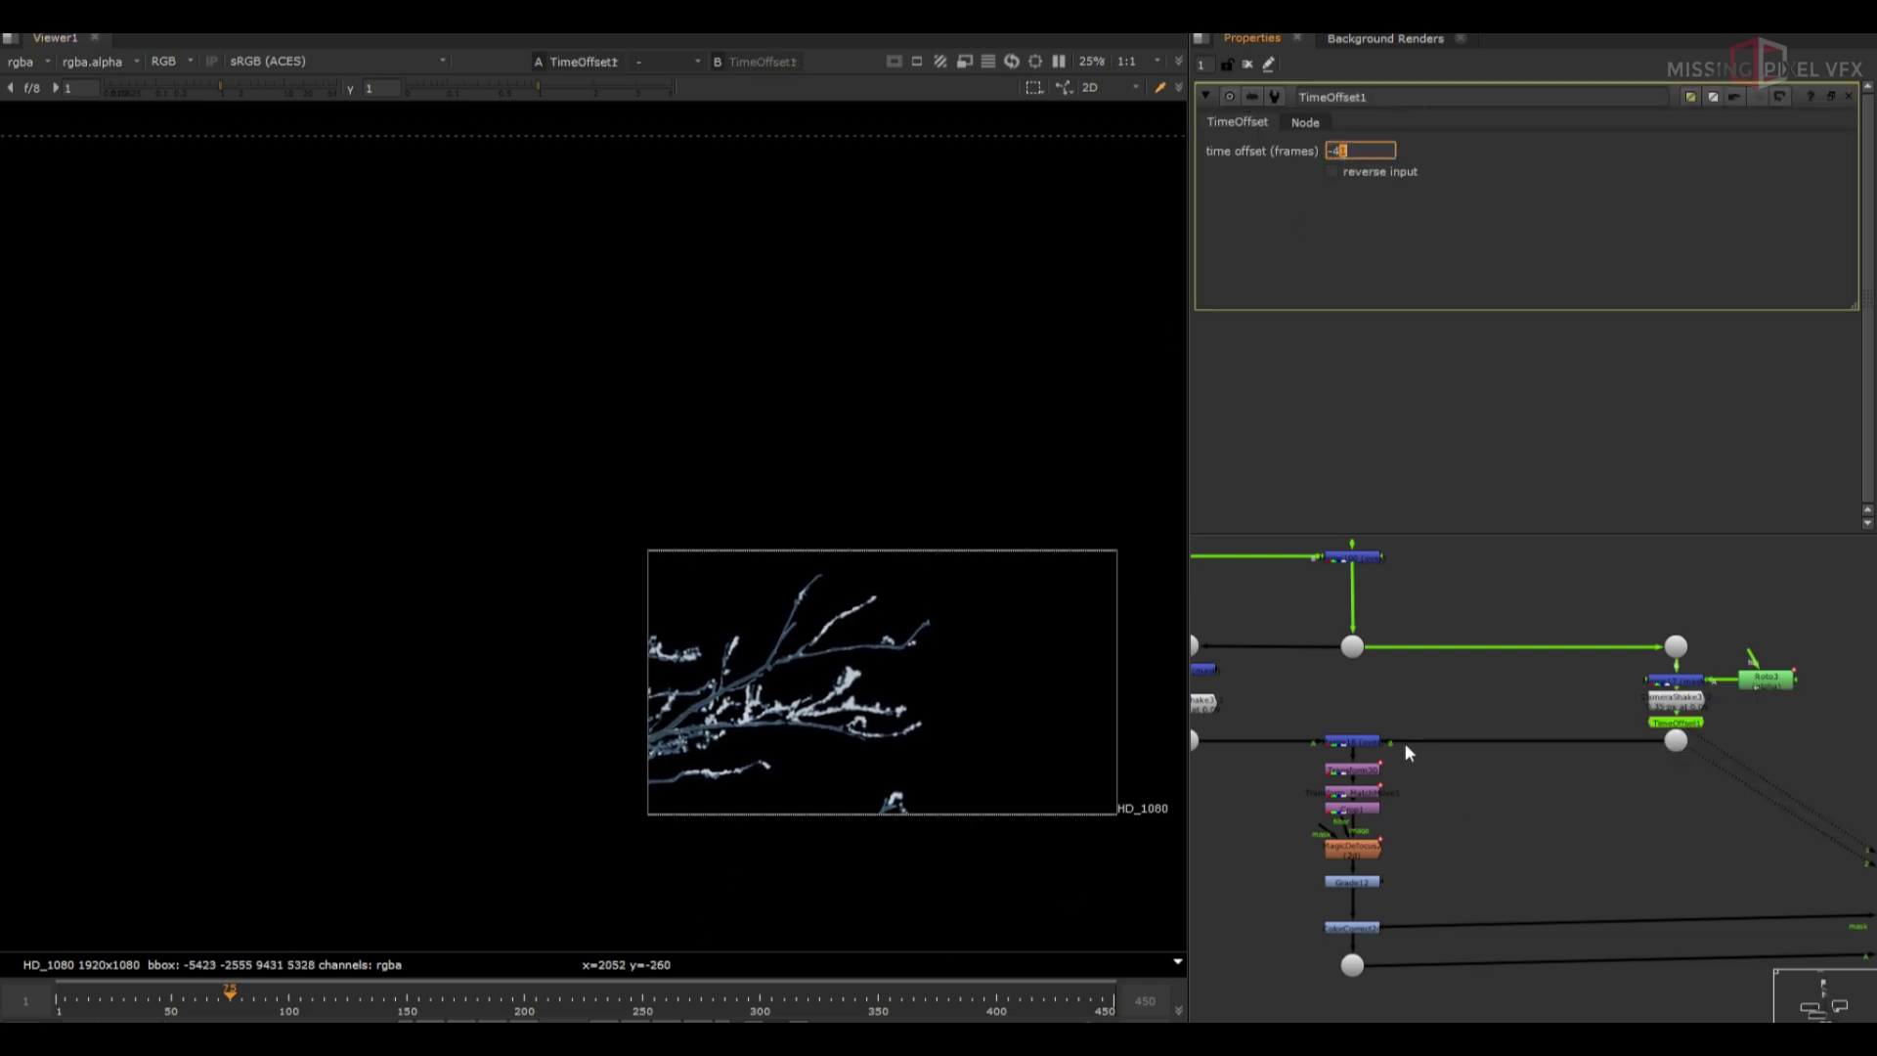
# View the over Merge of both branch parts and play it to check their offset sway
pyautogui.click(1352, 740)
pyautogui.press('1')
pyautogui.press('l')
pyautogui.scroll(3, 765, 665)
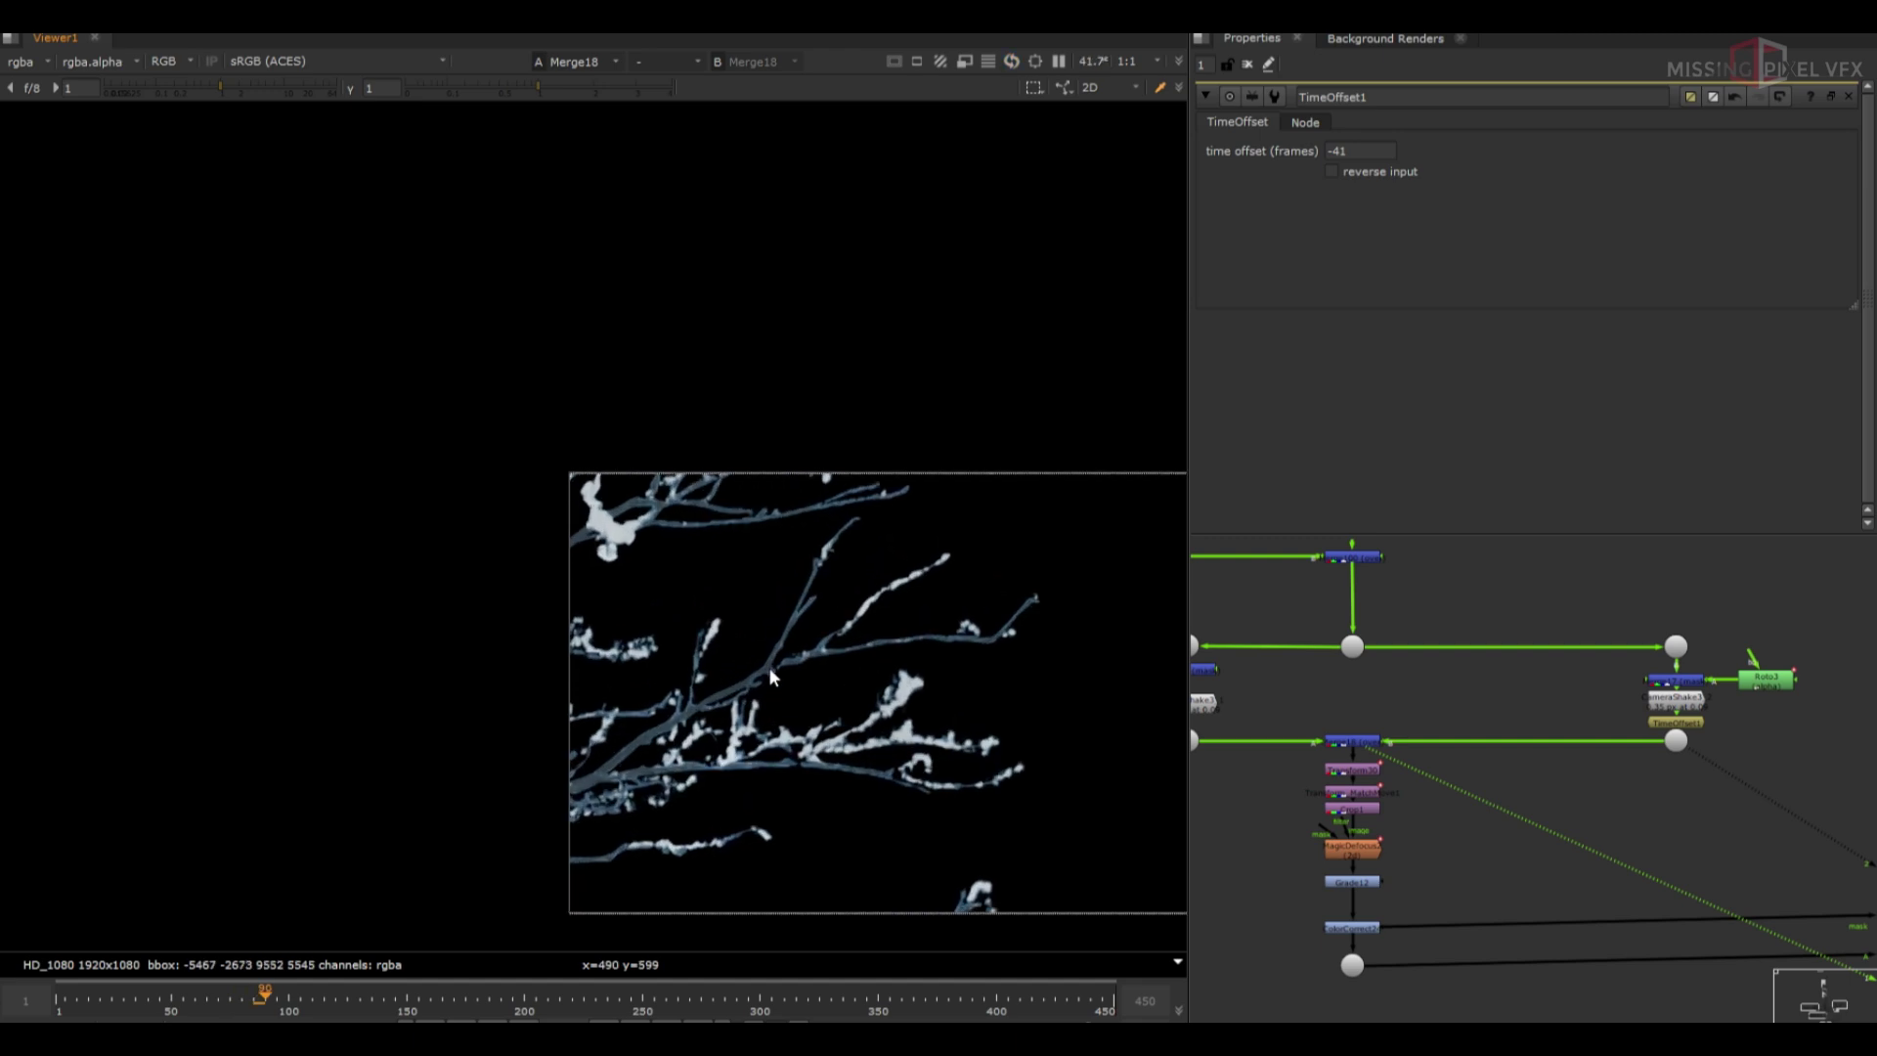
pyautogui.click(1679, 724)
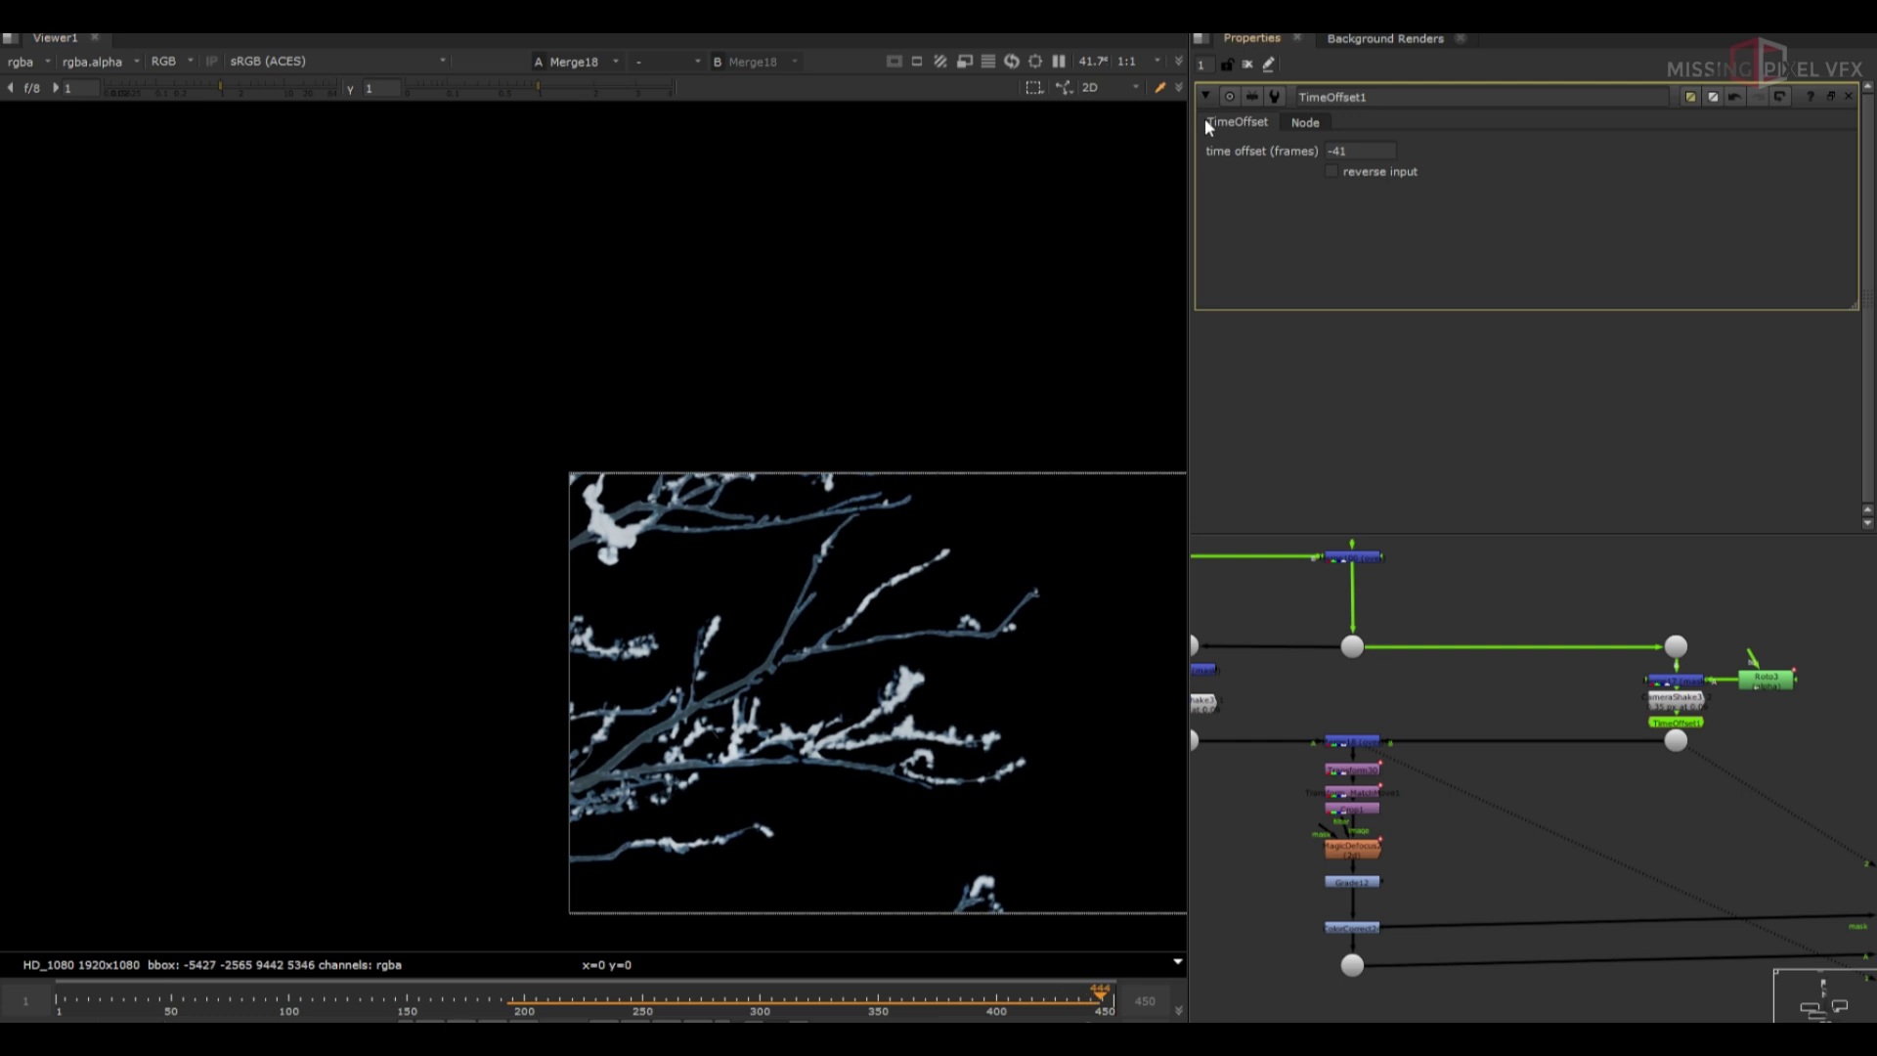
# View Transform30 with its settings open and compare the branches at the first and last frames
pyautogui.doubleClick(1359, 771)
pyautogui.press('1')
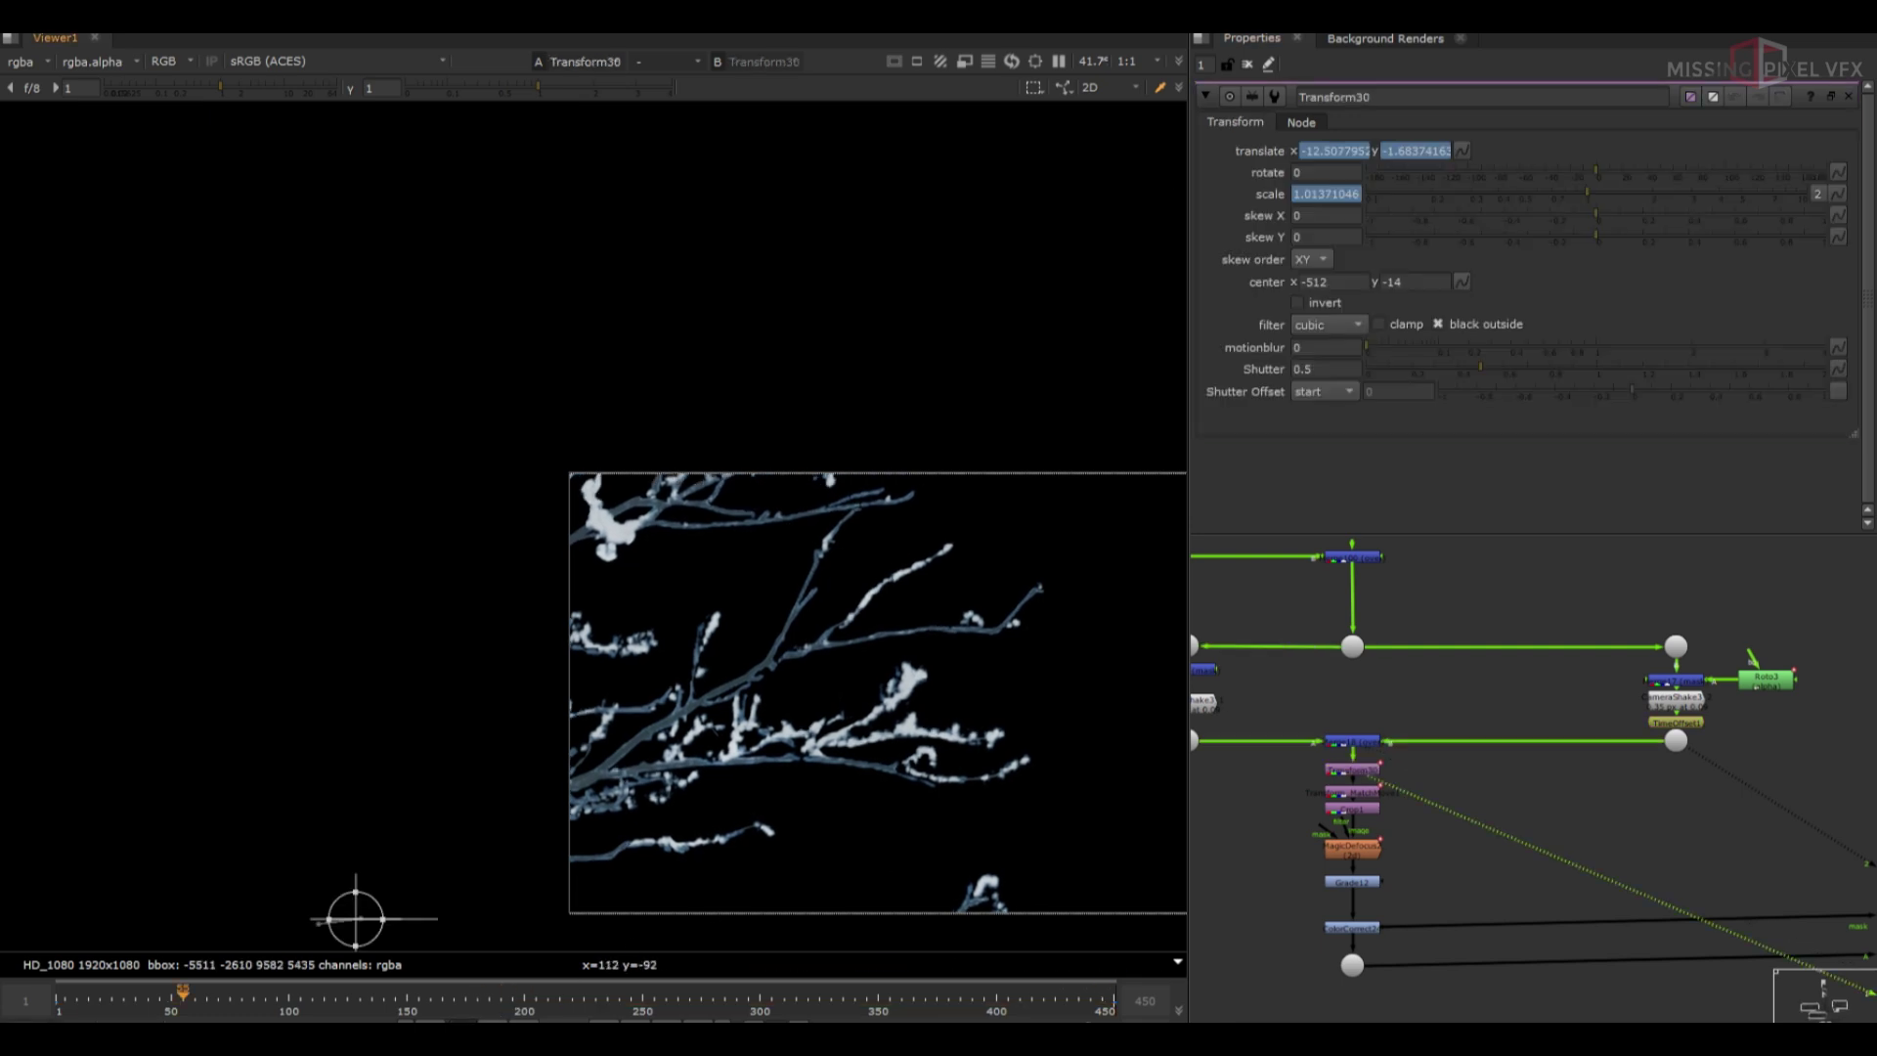
pyautogui.press('Home')
pyautogui.press('End')
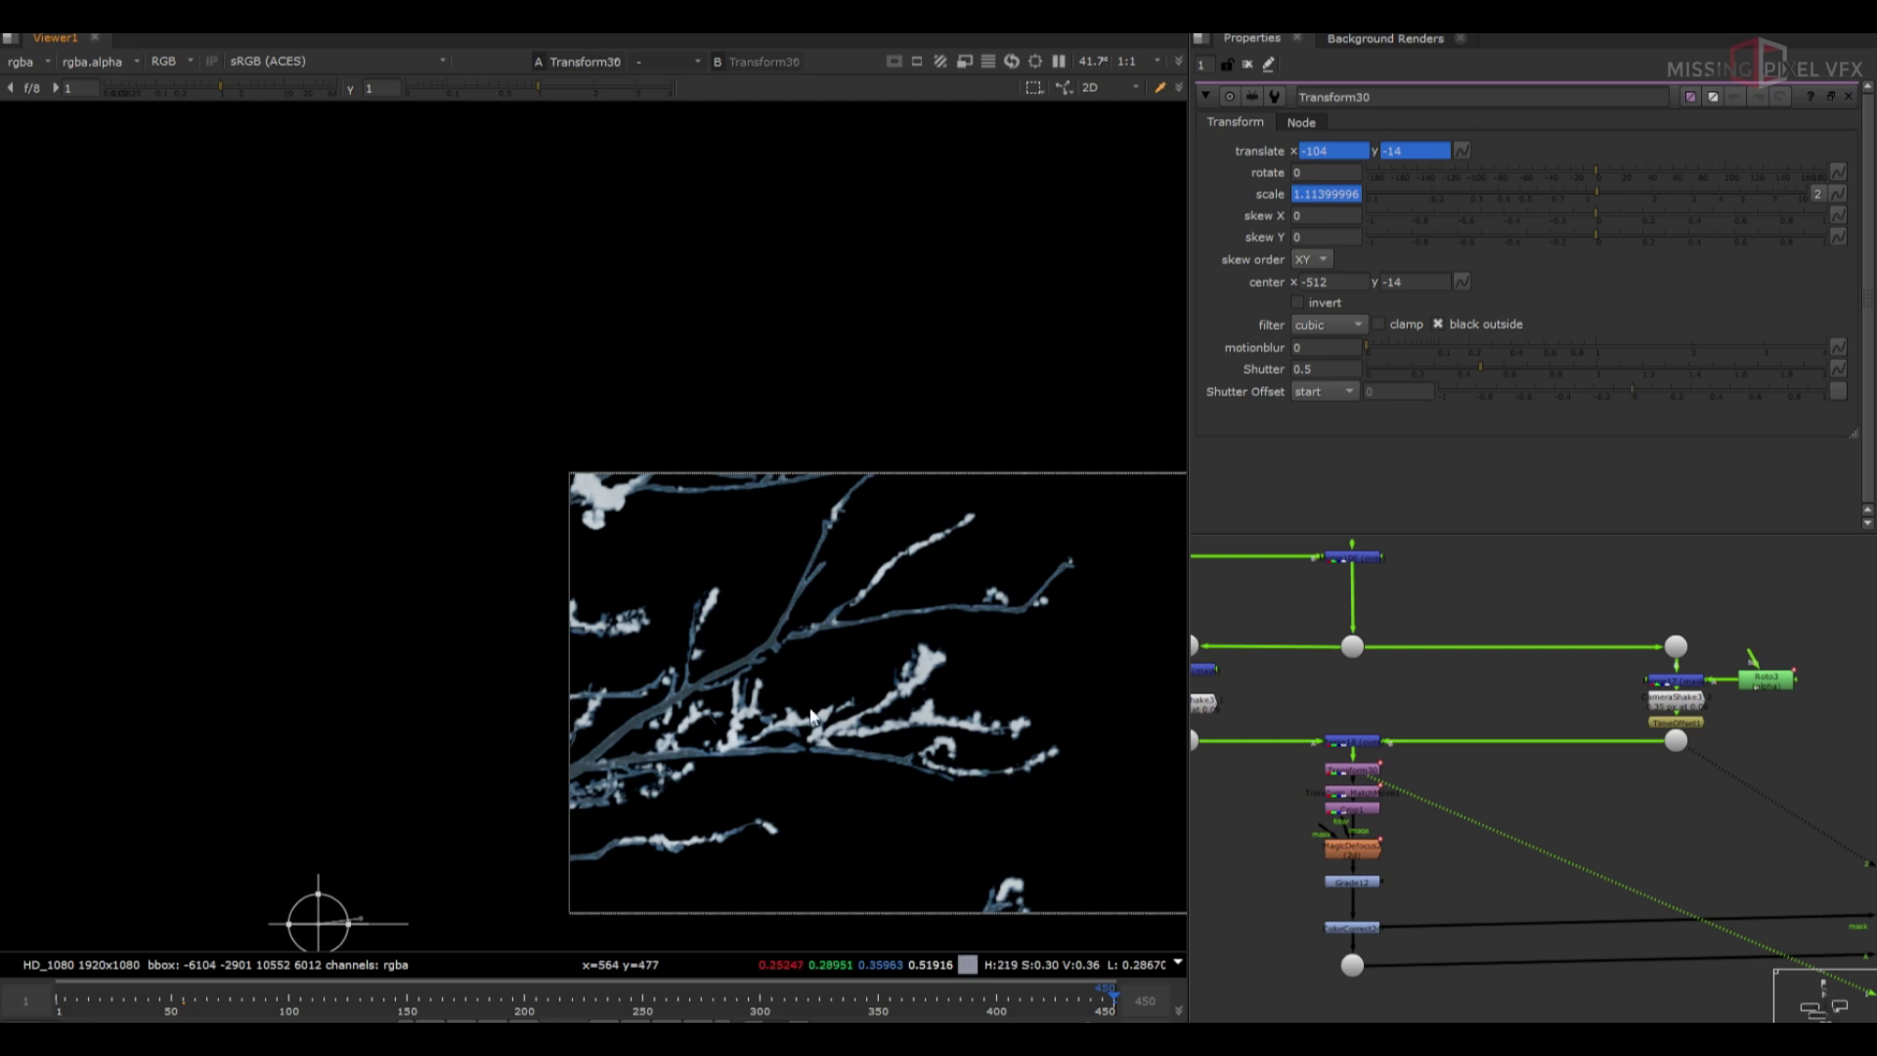
# Open Transform_MatchMove1 and examine its animated motion path over the branches
pyautogui.doubleClick(1348, 794)
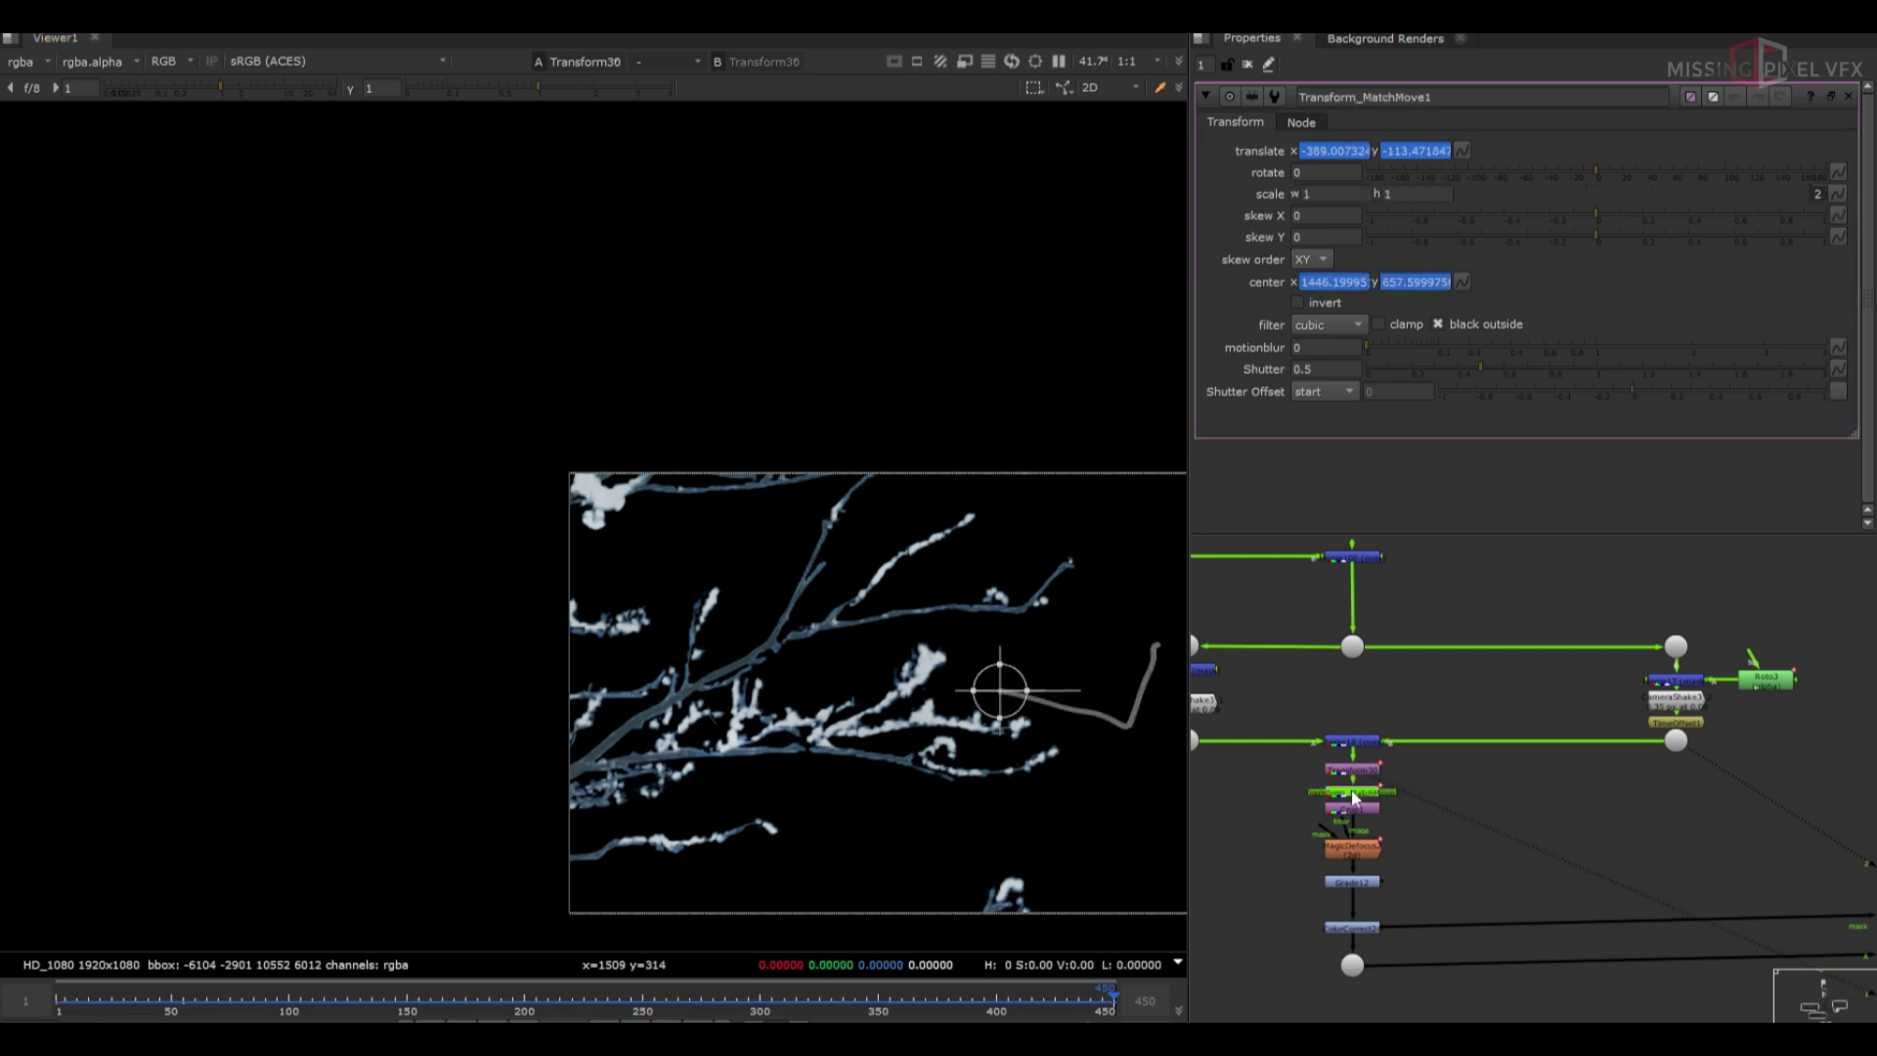
pyautogui.scroll(-1, 1090, 716)
pyautogui.moveTo(1090, 715); pyautogui.dragTo(723, 705, button='middle')
pyautogui.scroll(3, 725, 706)
pyautogui.scroll(-5, 1427, 845)
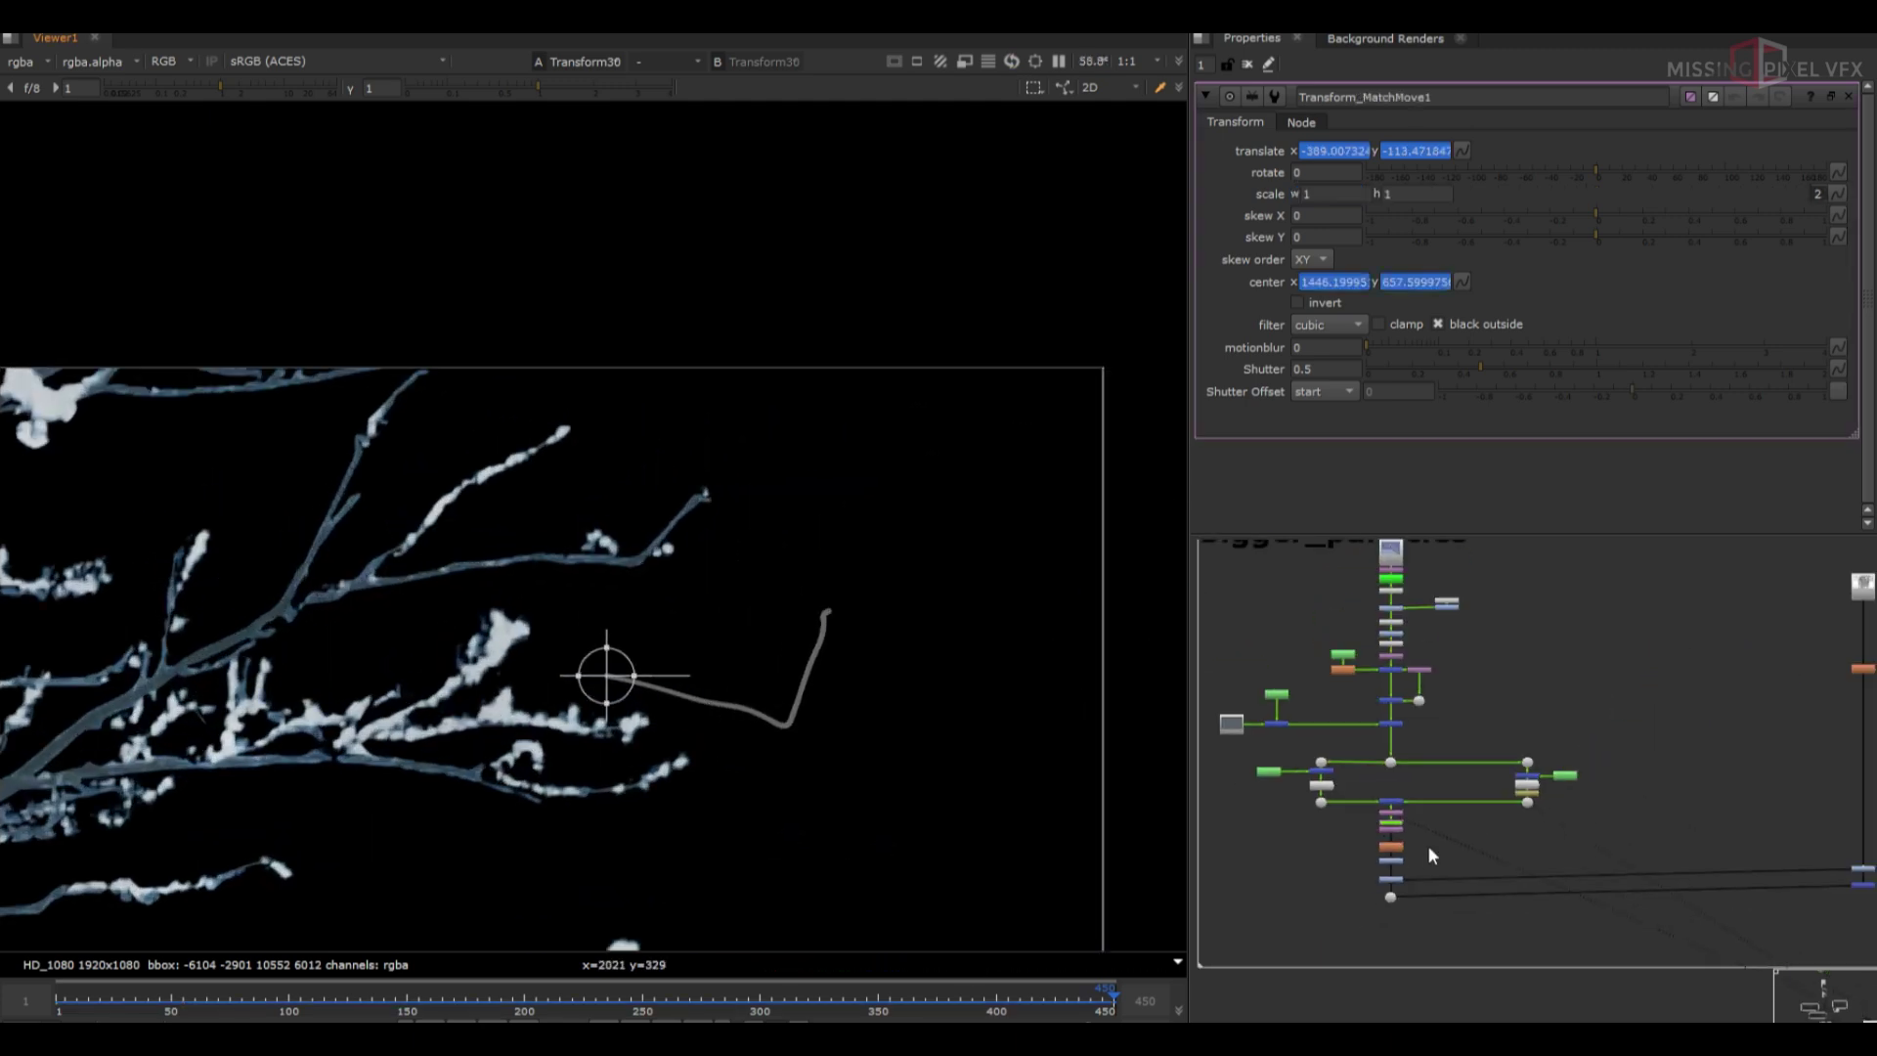
pyautogui.scroll(3, 578, 674)
pyautogui.scroll(3, 578, 674)
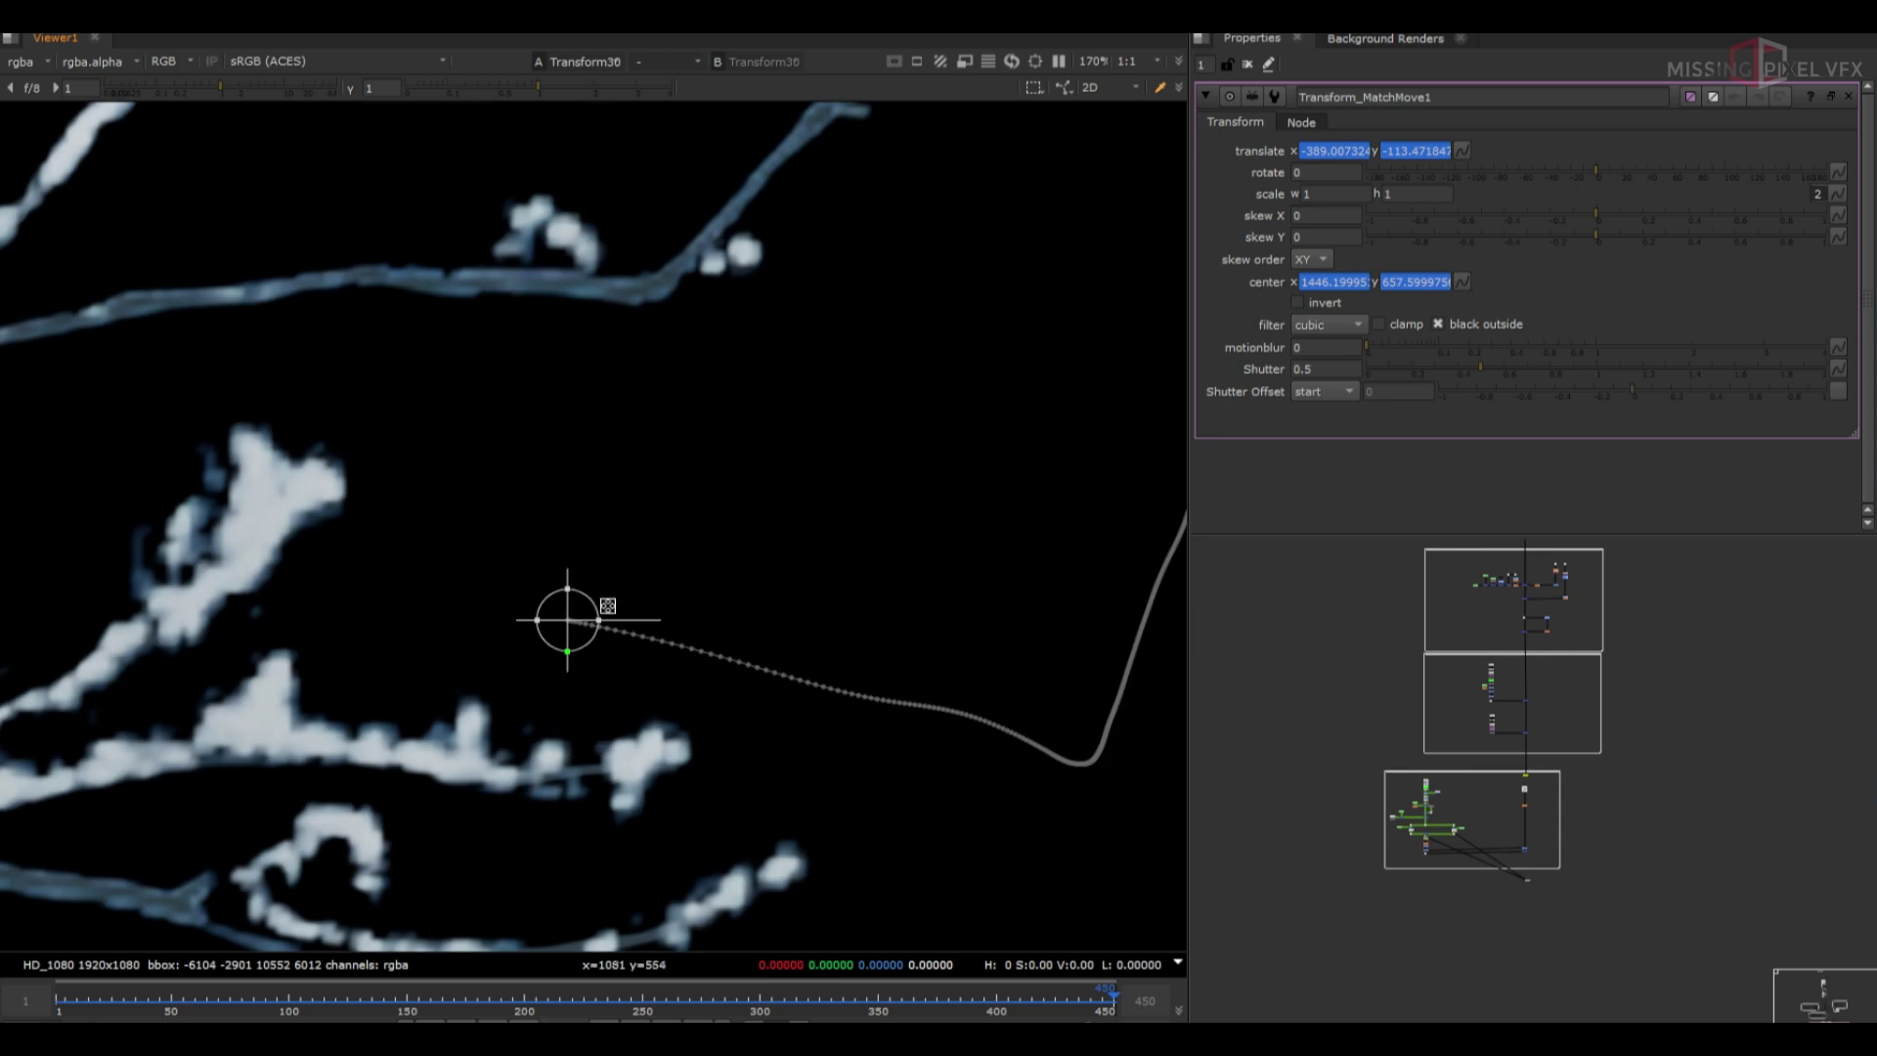
pyautogui.scroll(5, 1439, 829)
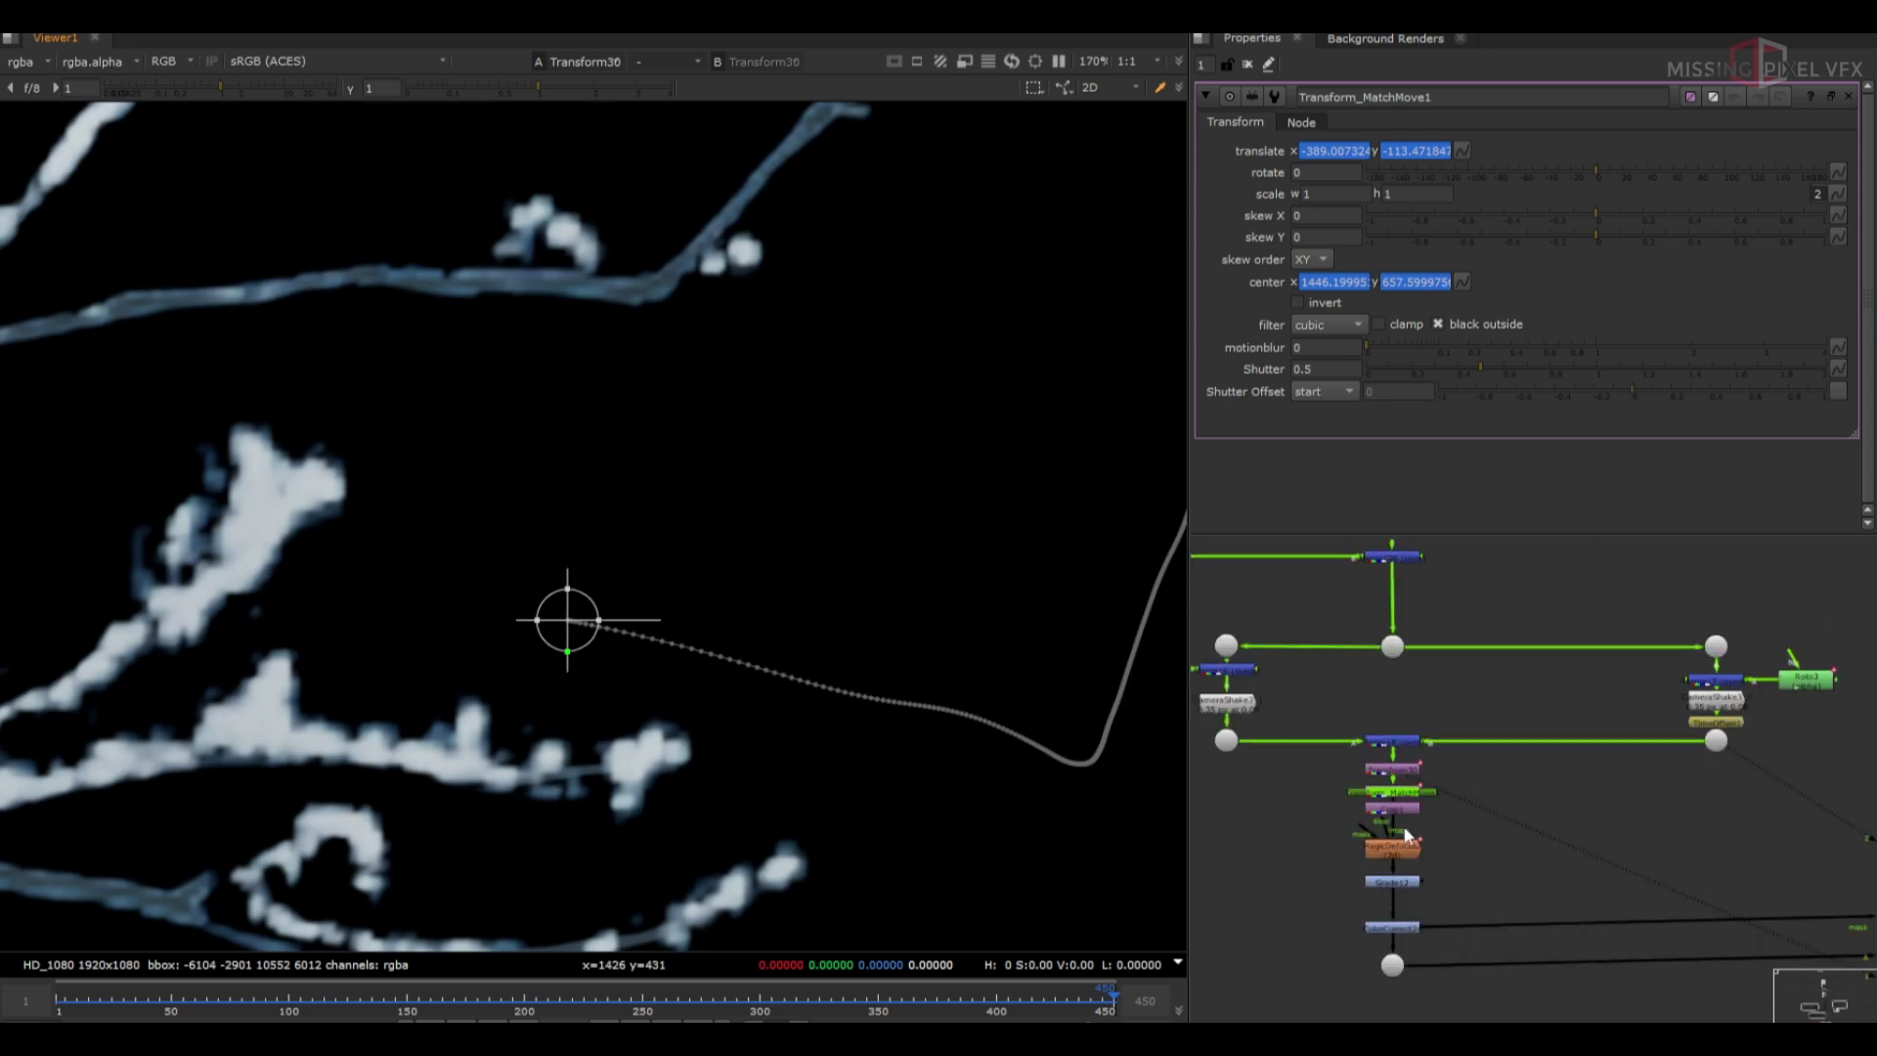
# View the colour-corrected branches and the final tiger Merge, closing the node properties and checking the composite at different frames
pyautogui.press('1')
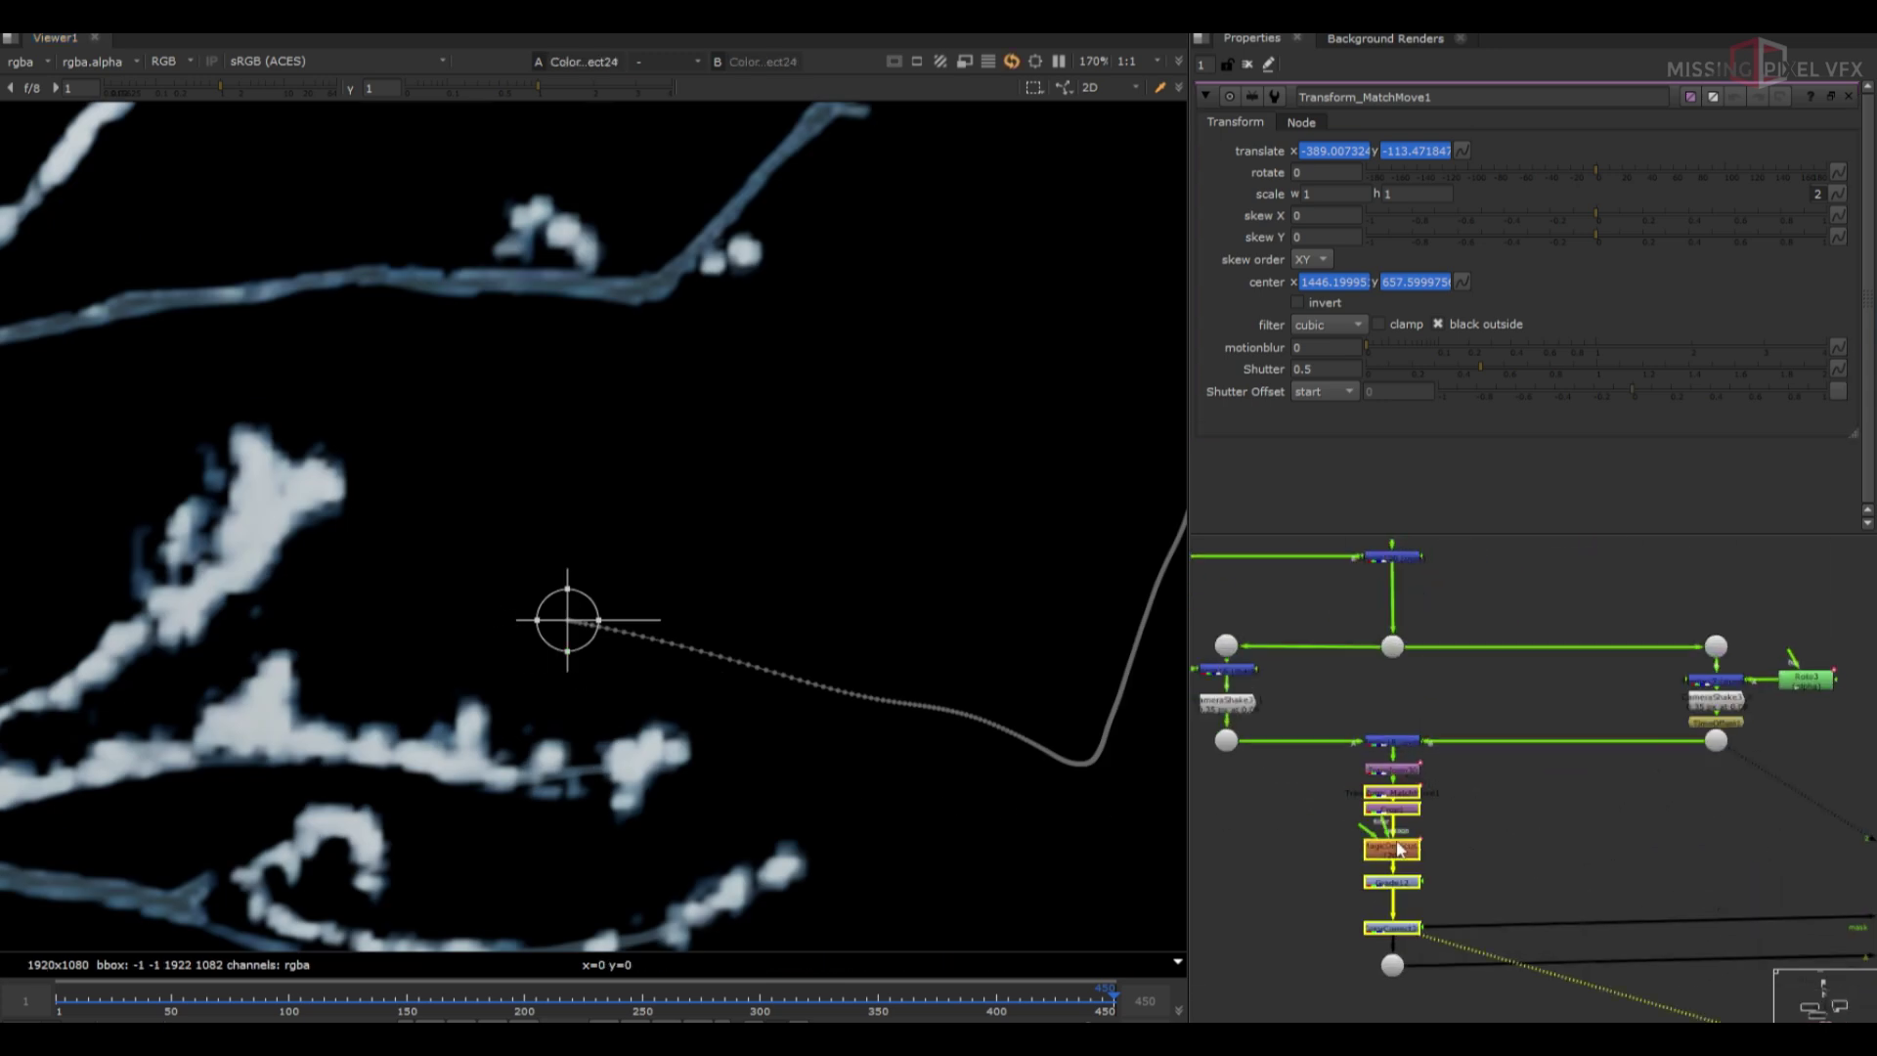
pyautogui.scroll(-4, 879, 735)
pyautogui.click(1243, 66)
pyautogui.scroll(-6, 529, 635)
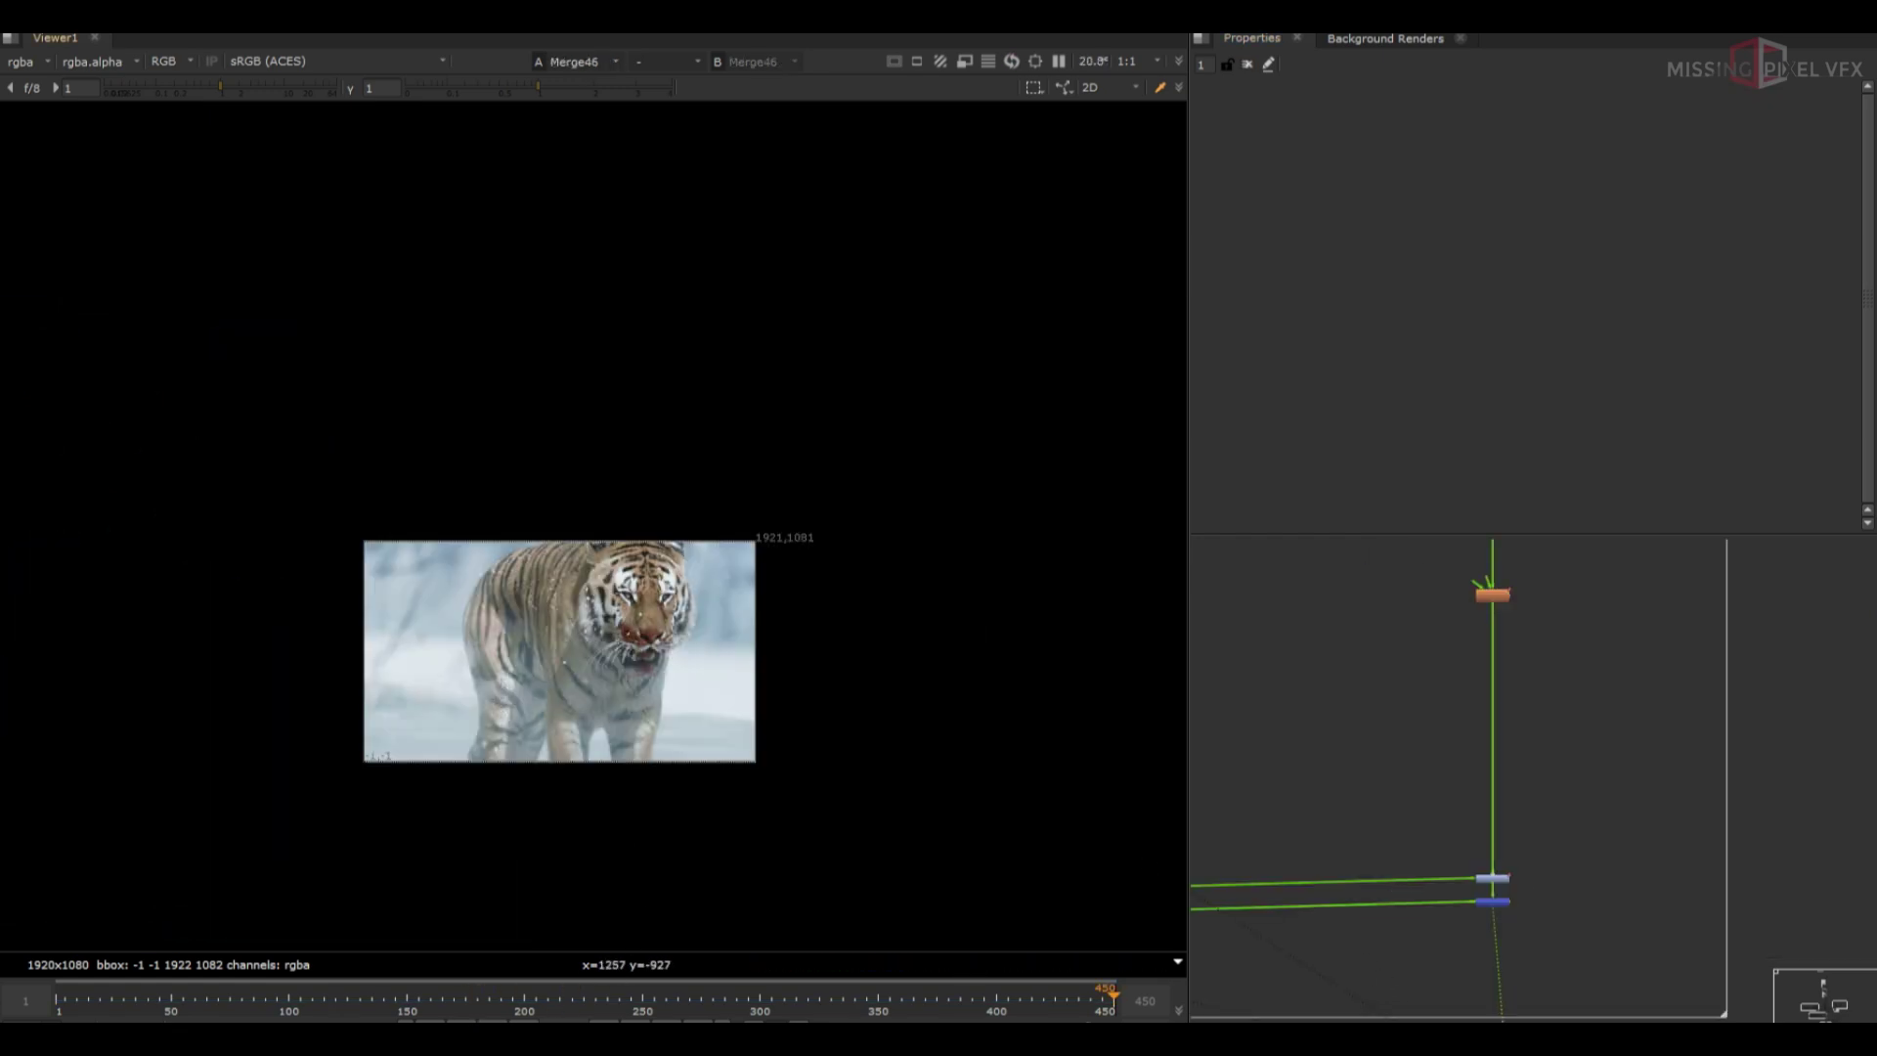
pyautogui.press('Home')
pyautogui.scroll(-3, 1486, 784)
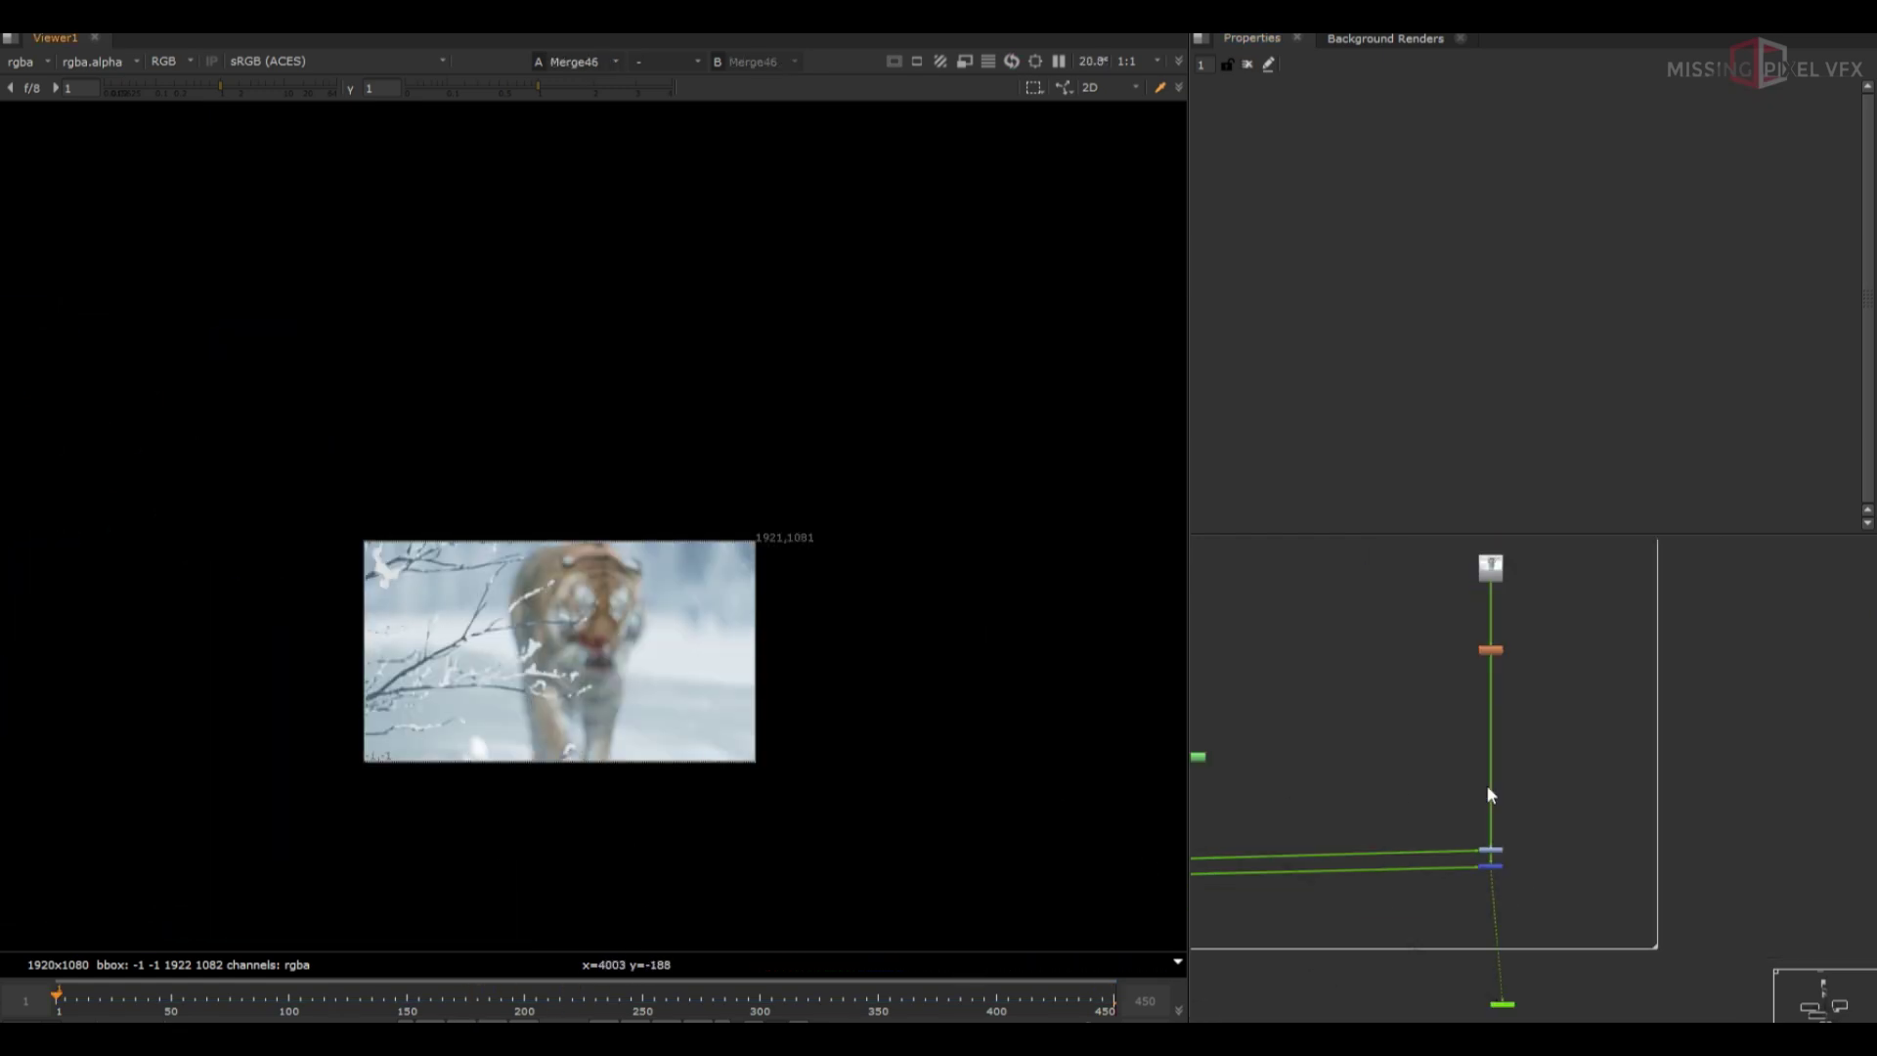
pyautogui.click(230, 999)
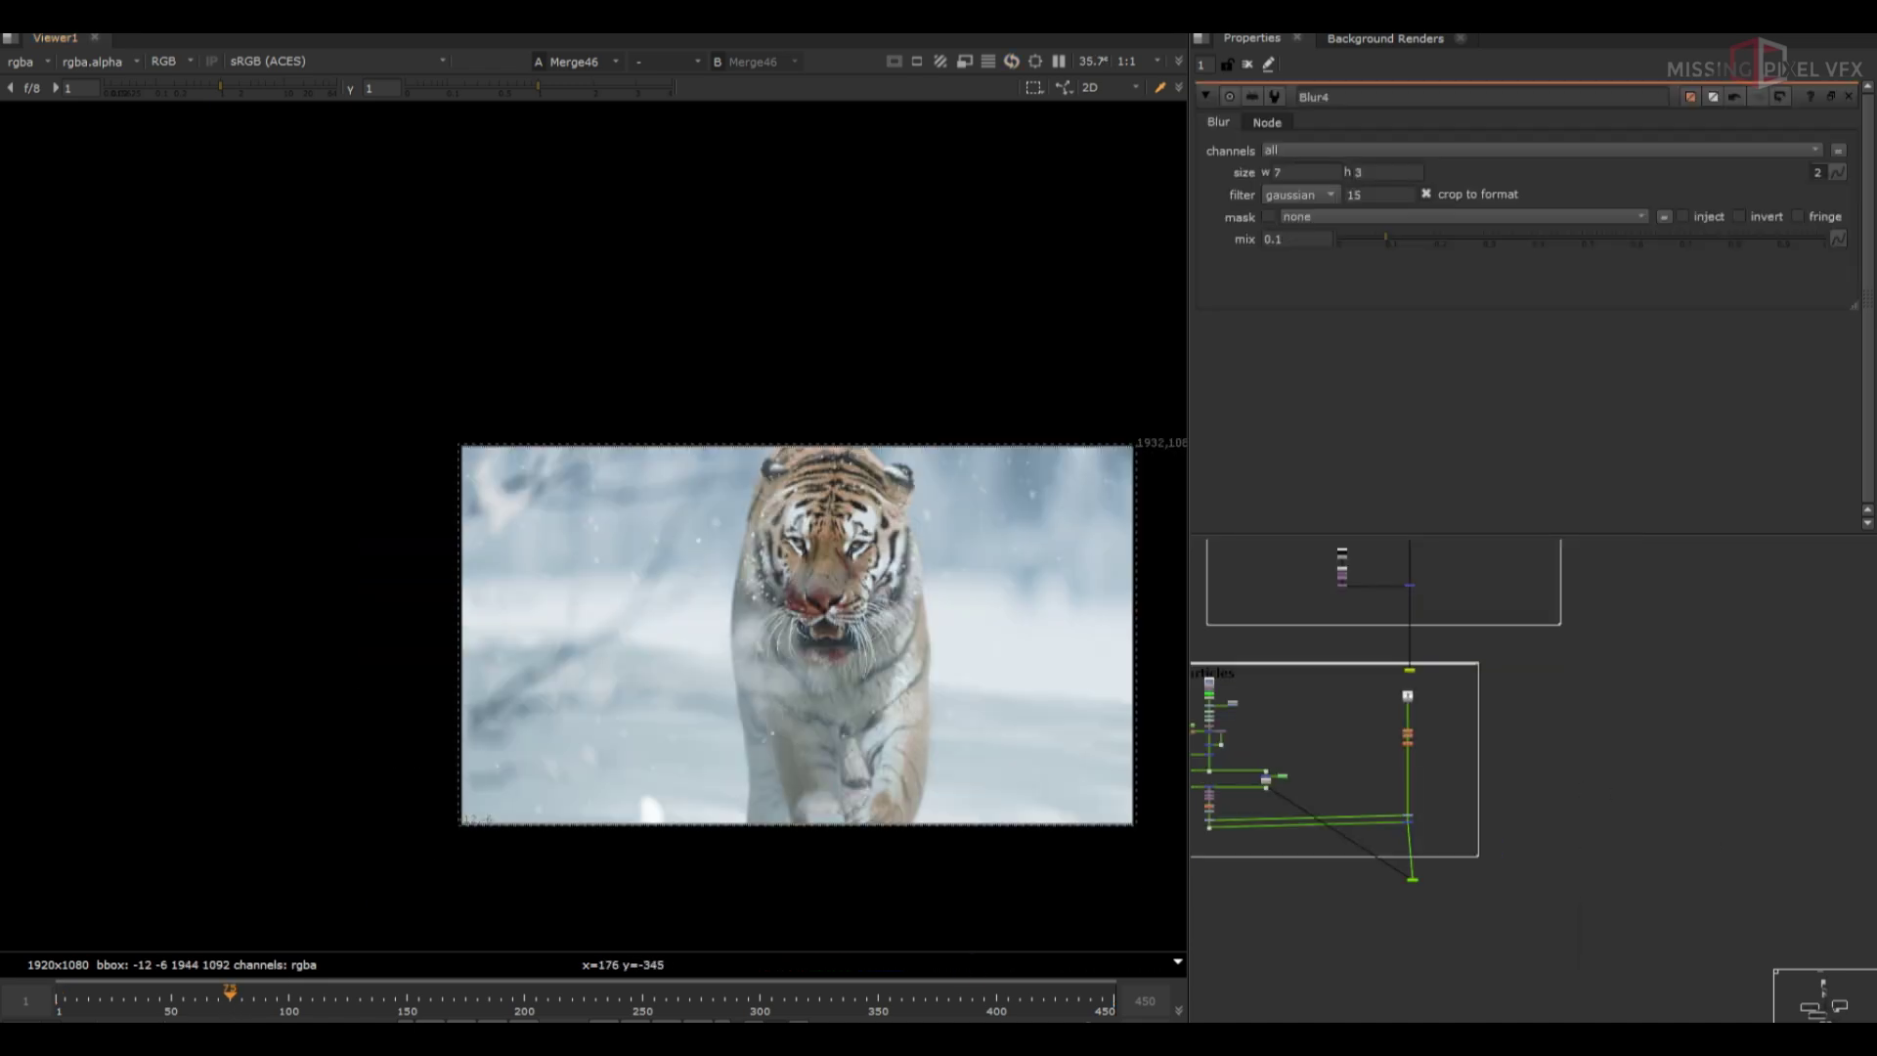
pyautogui.scroll(2, 647, 645)
pyautogui.moveTo(712, 678); pyautogui.dragTo(571, 555, button='middle')
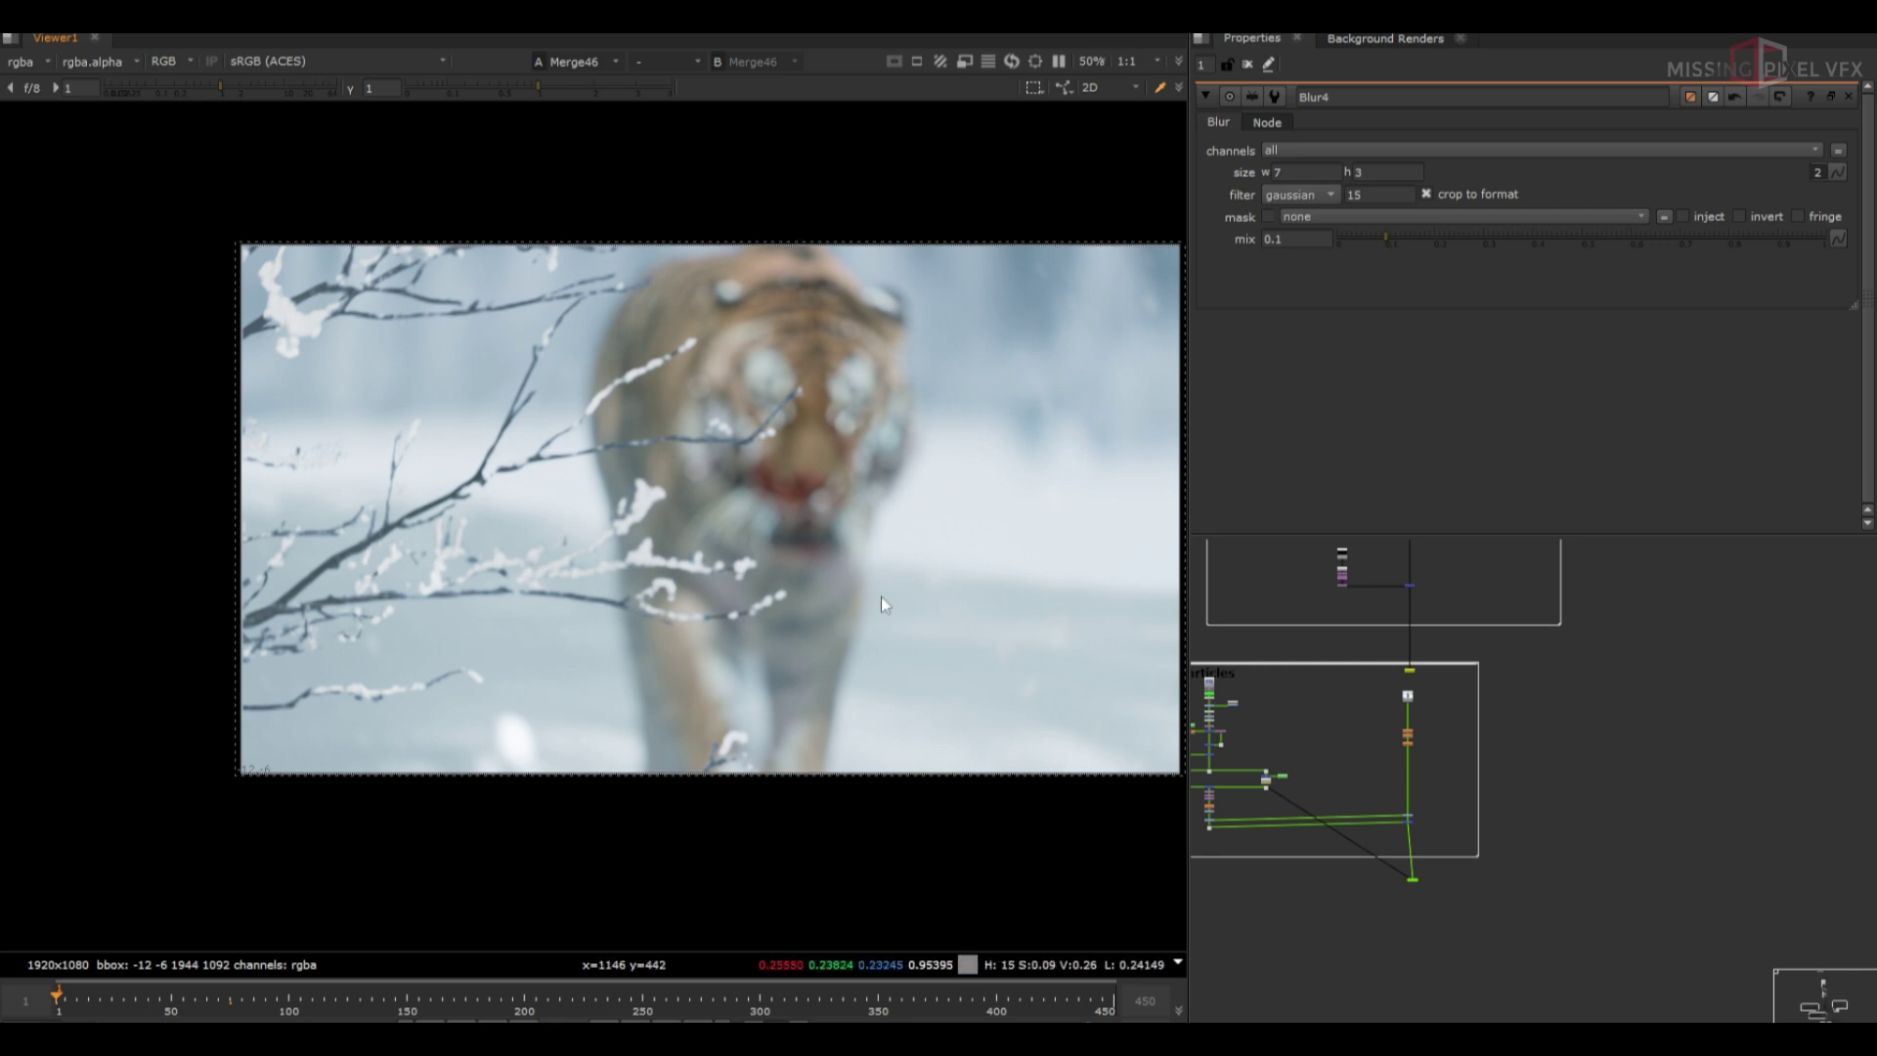
# View the existing falling_Z_Axis snow Shuffle and place a copy of its Read and Shuffle in empty space near the bigger particles group
pyautogui.scroll(-4, 1384, 823)
pyautogui.scroll(5, 1480, 866)
pyautogui.press('1')
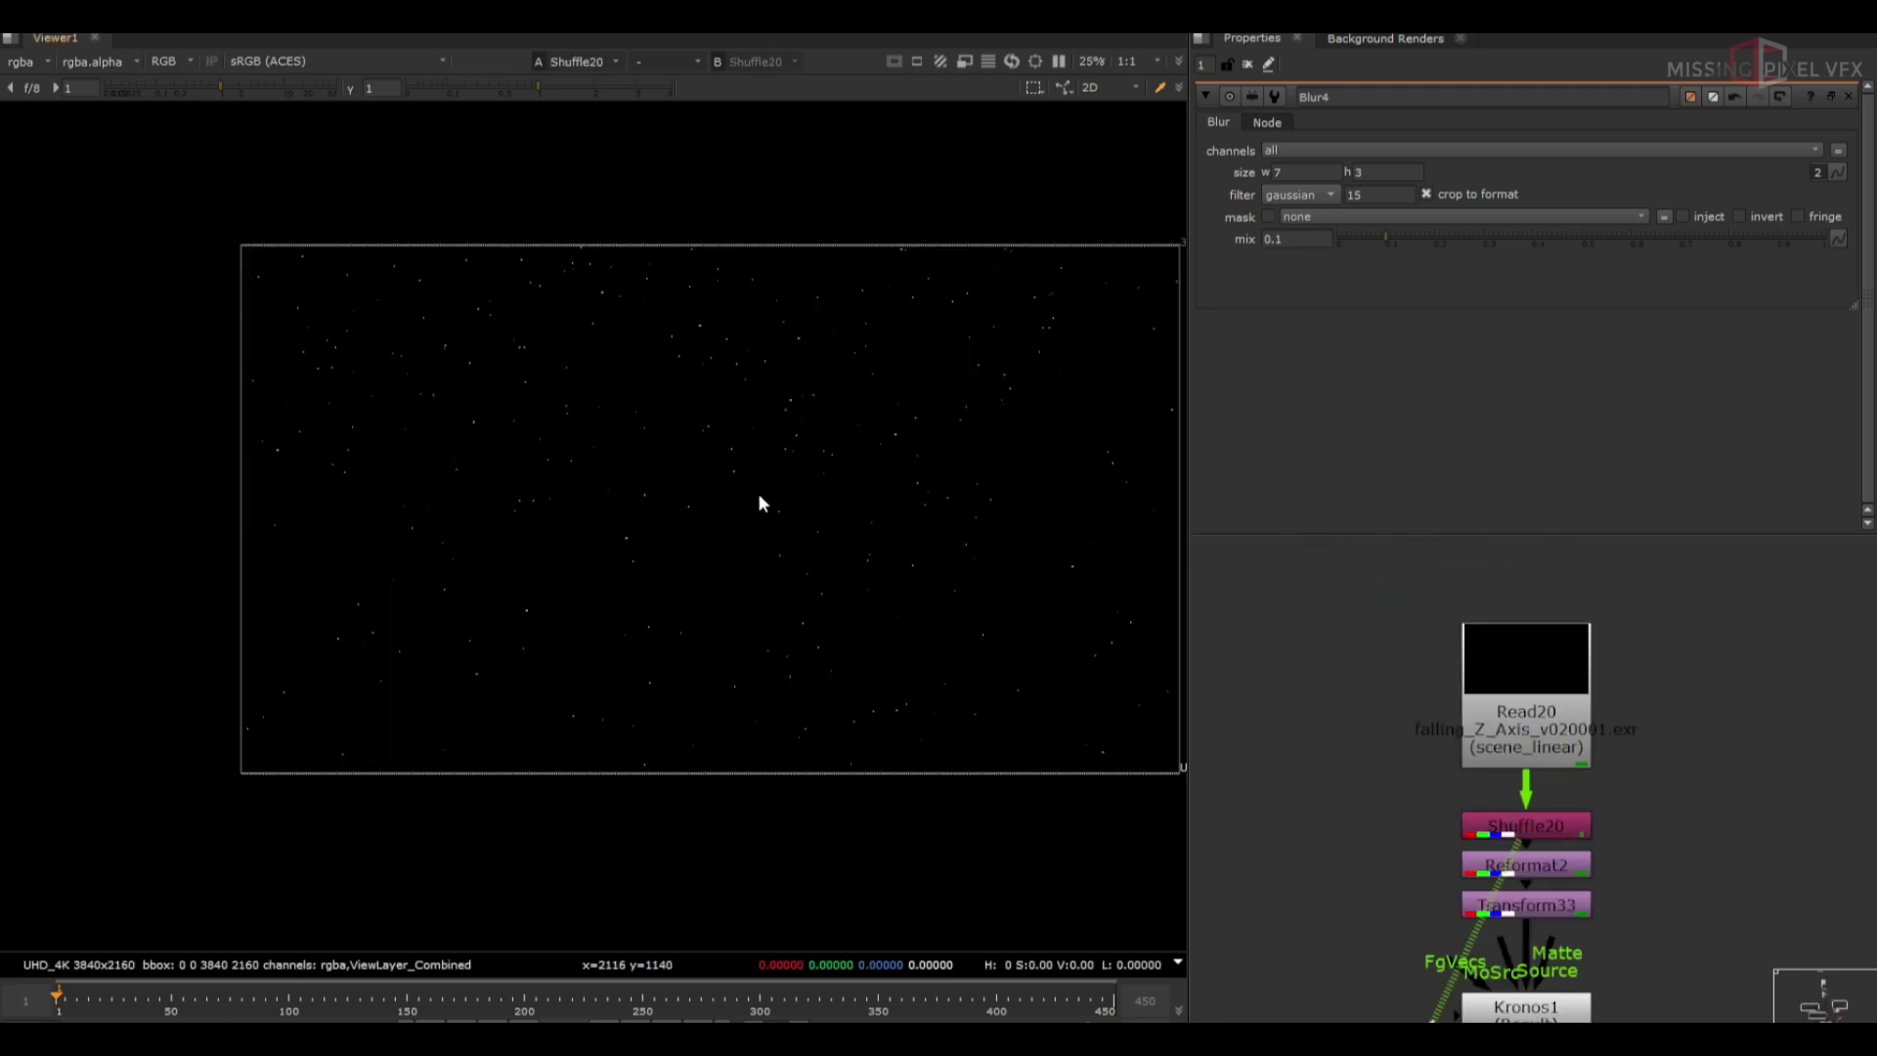
pyautogui.scroll(-5, 1567, 765)
pyautogui.scroll(-3, 1552, 782)
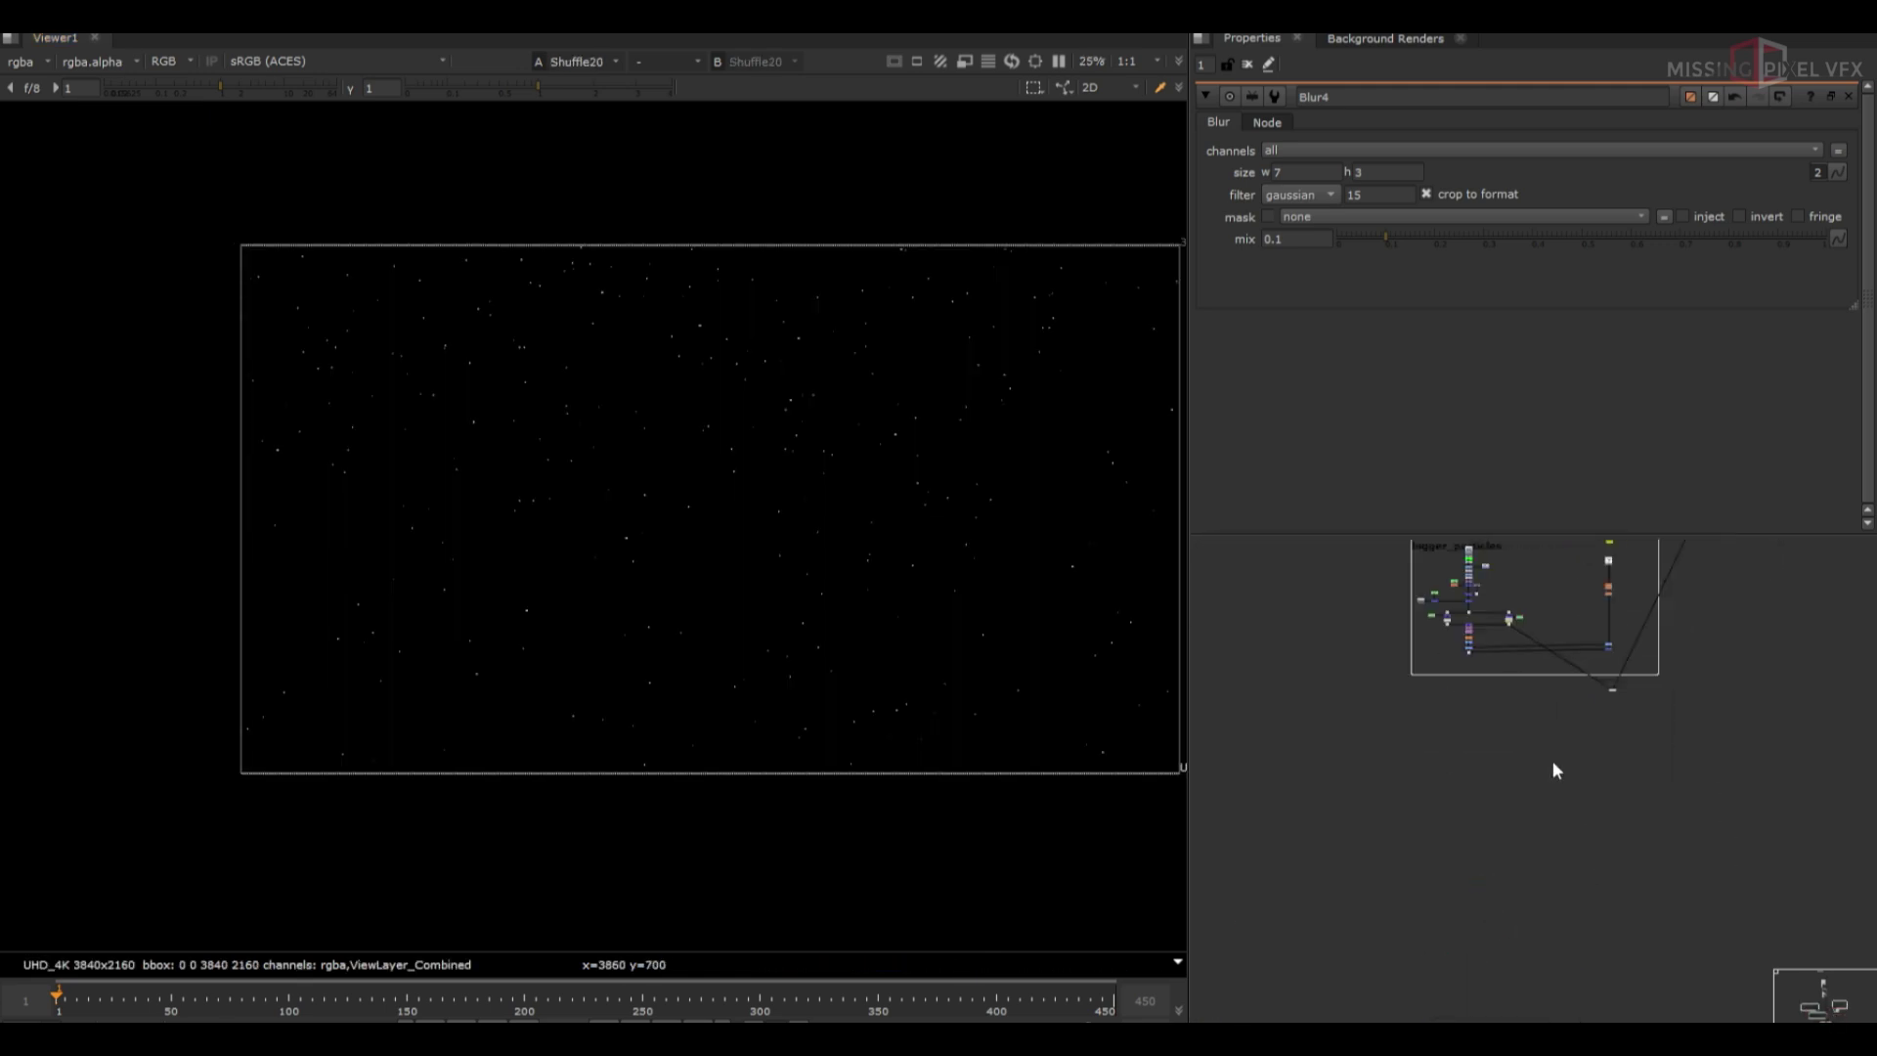
pyautogui.scroll(5, 1442, 708)
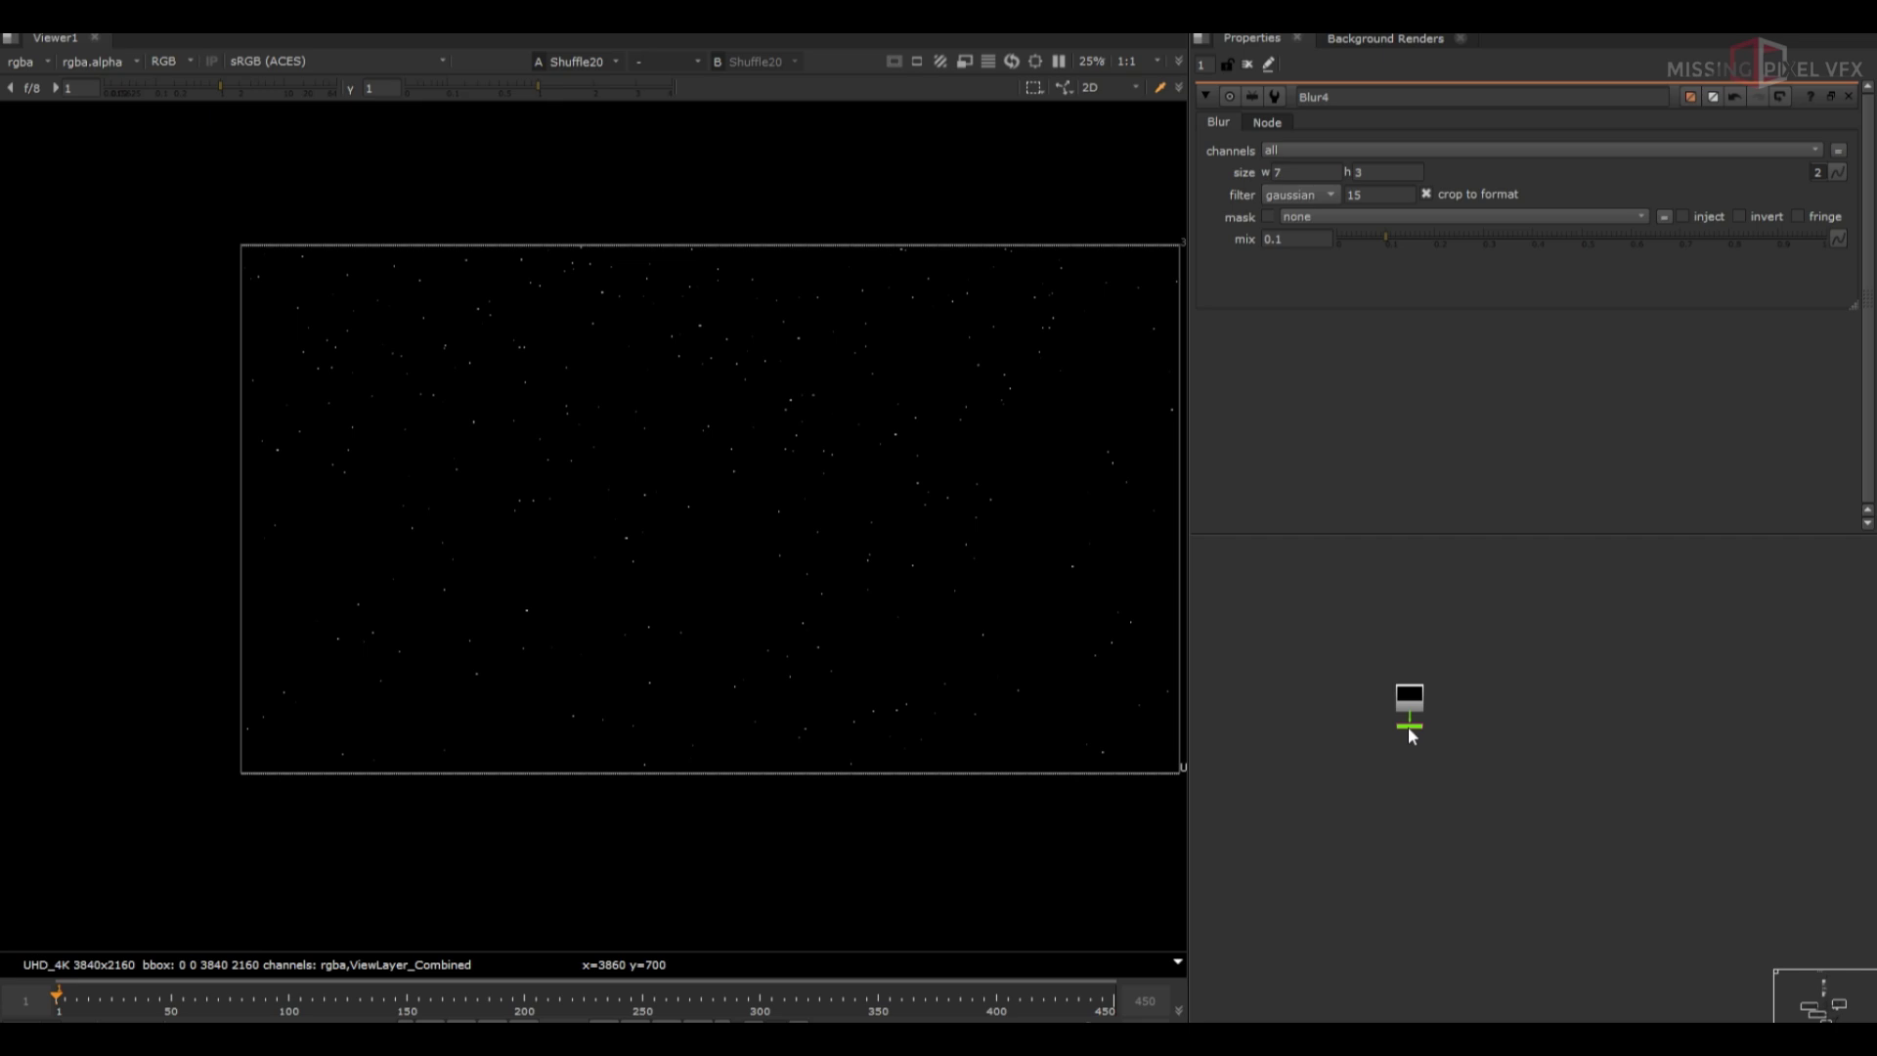
# Merge the copied snow over the composite through a Reformat and a Transform with translate x -72, y 102 and scale about 3.225
pyautogui.press('m')
pyautogui.moveTo(1570, 645); pyautogui.dragTo(1605, 762)
pyautogui.scroll(-3, 1612, 765)
pyautogui.moveTo(1383, 882); pyautogui.dragTo(1749, 881)
pyautogui.press('1')
pyautogui.click(1325, 176)
pyautogui.click(1329, 238)
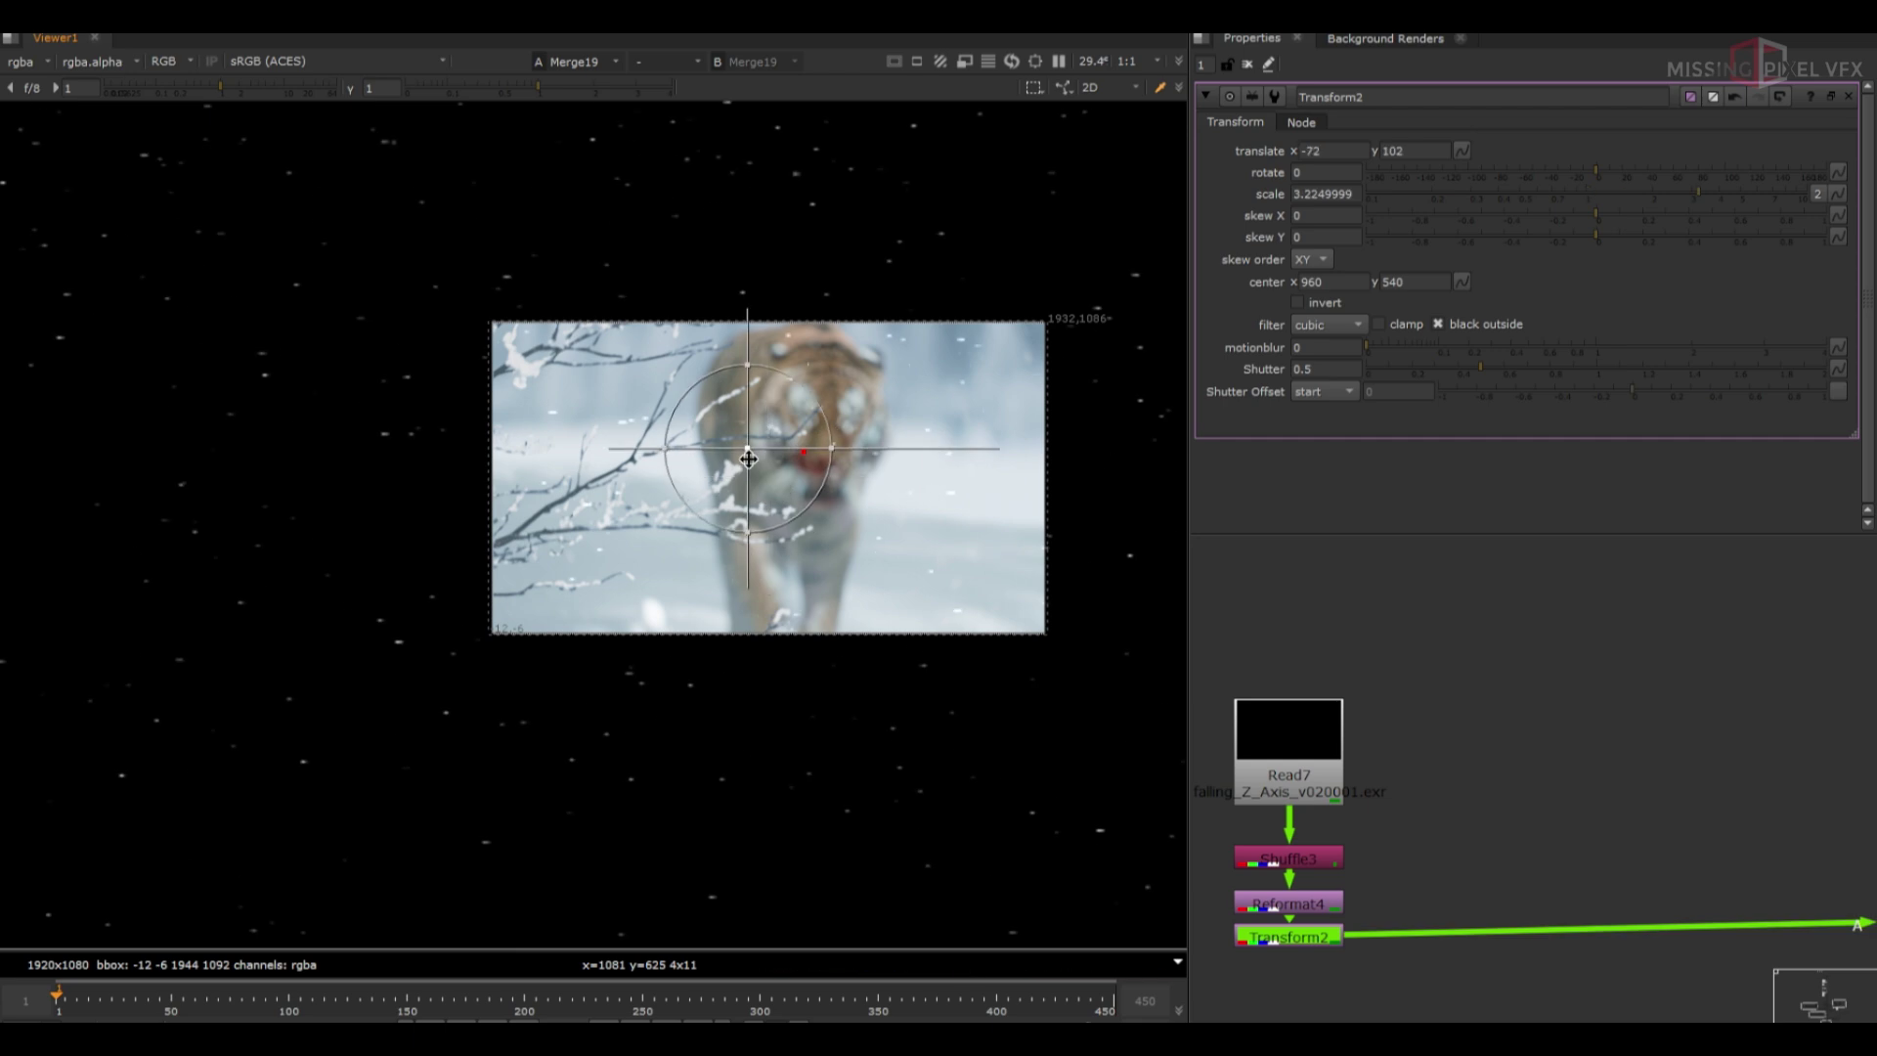
# Add a Grade below the new snow layer's Transform2 and a ZDefocus after it
pyautogui.press('g')
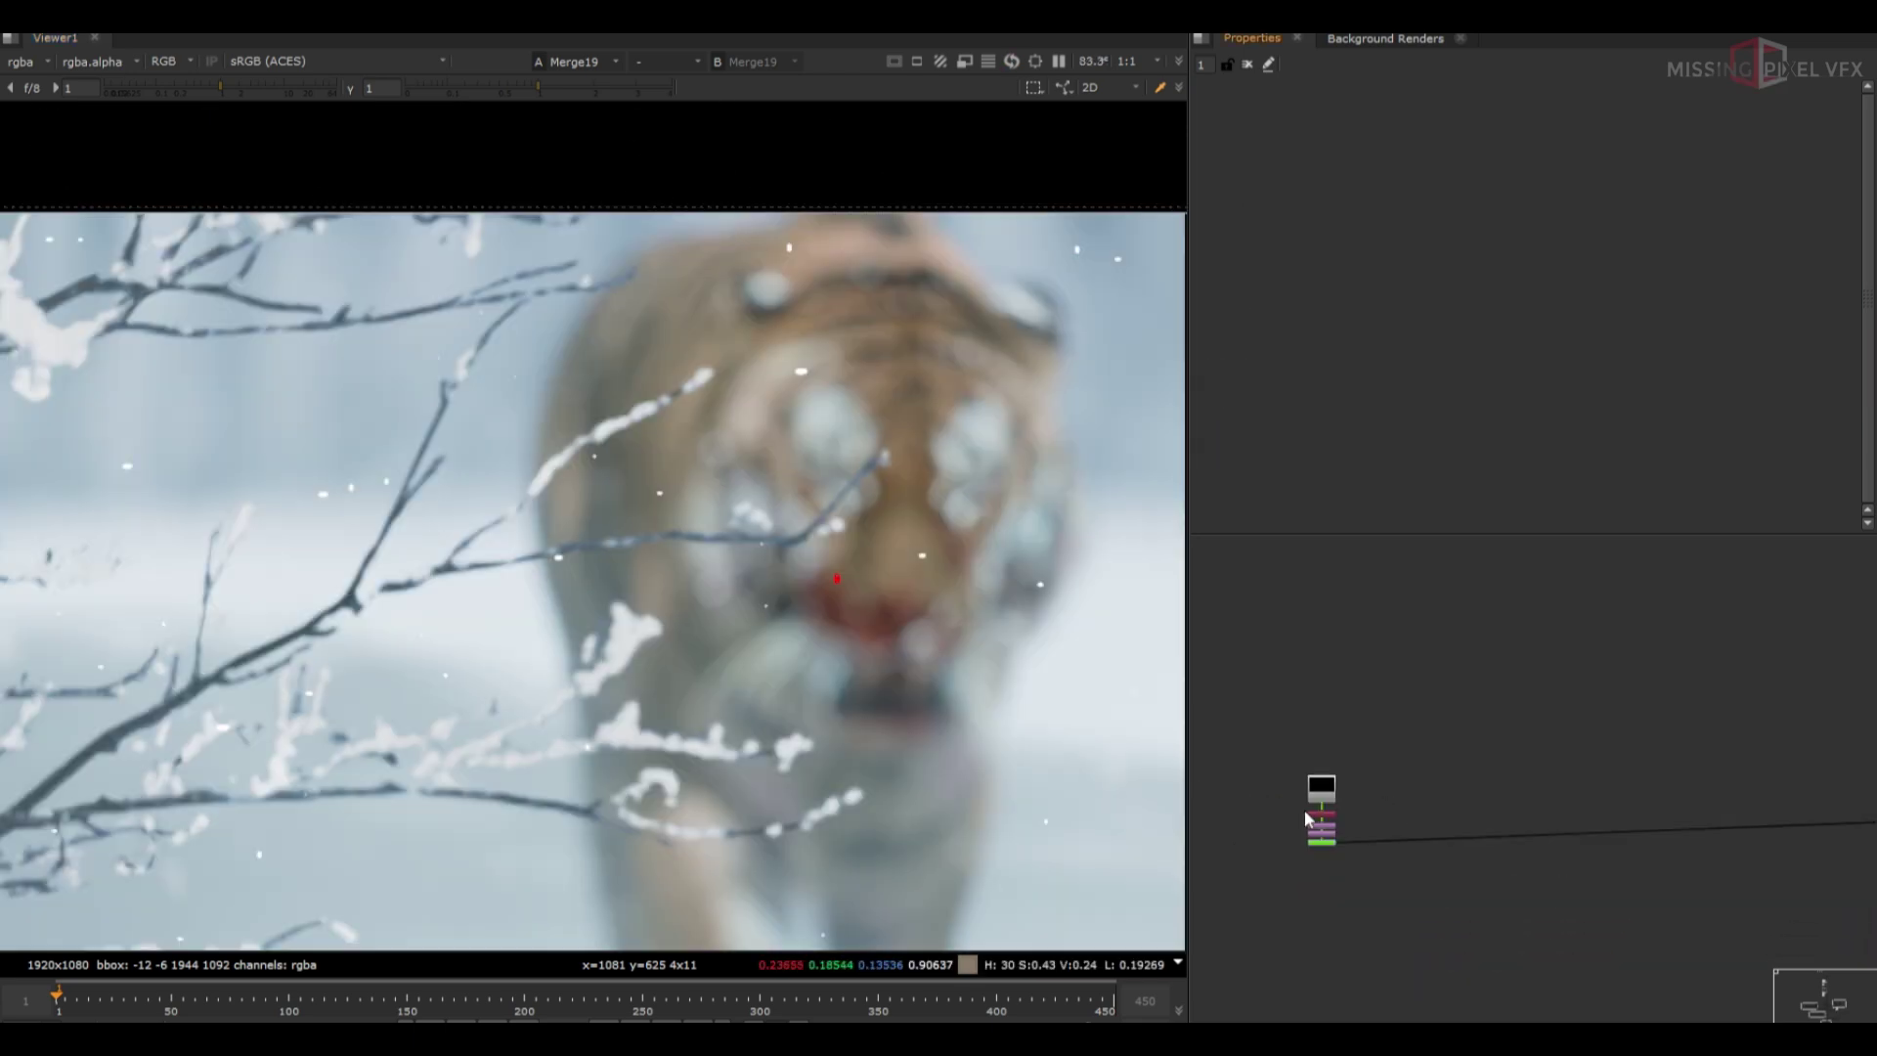
pyautogui.press('Tab')
pyautogui.write('def')
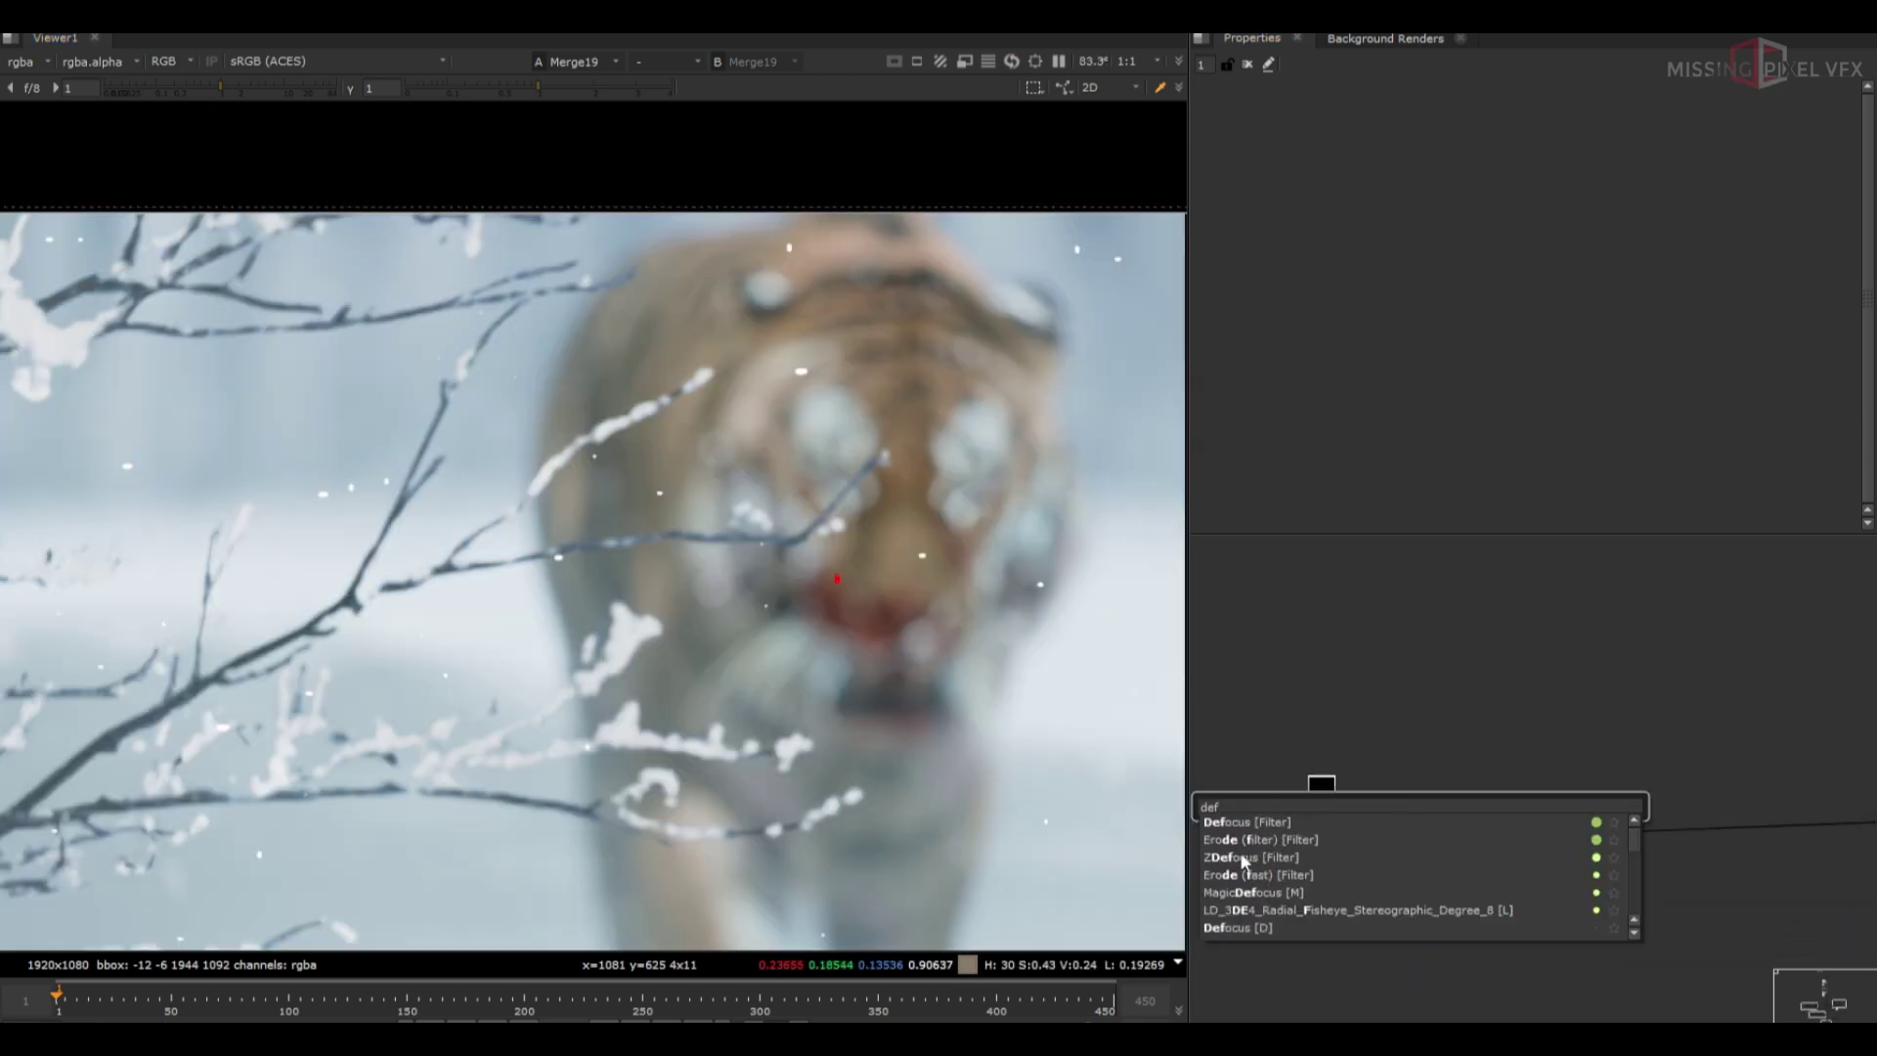
pyautogui.click(1243, 857)
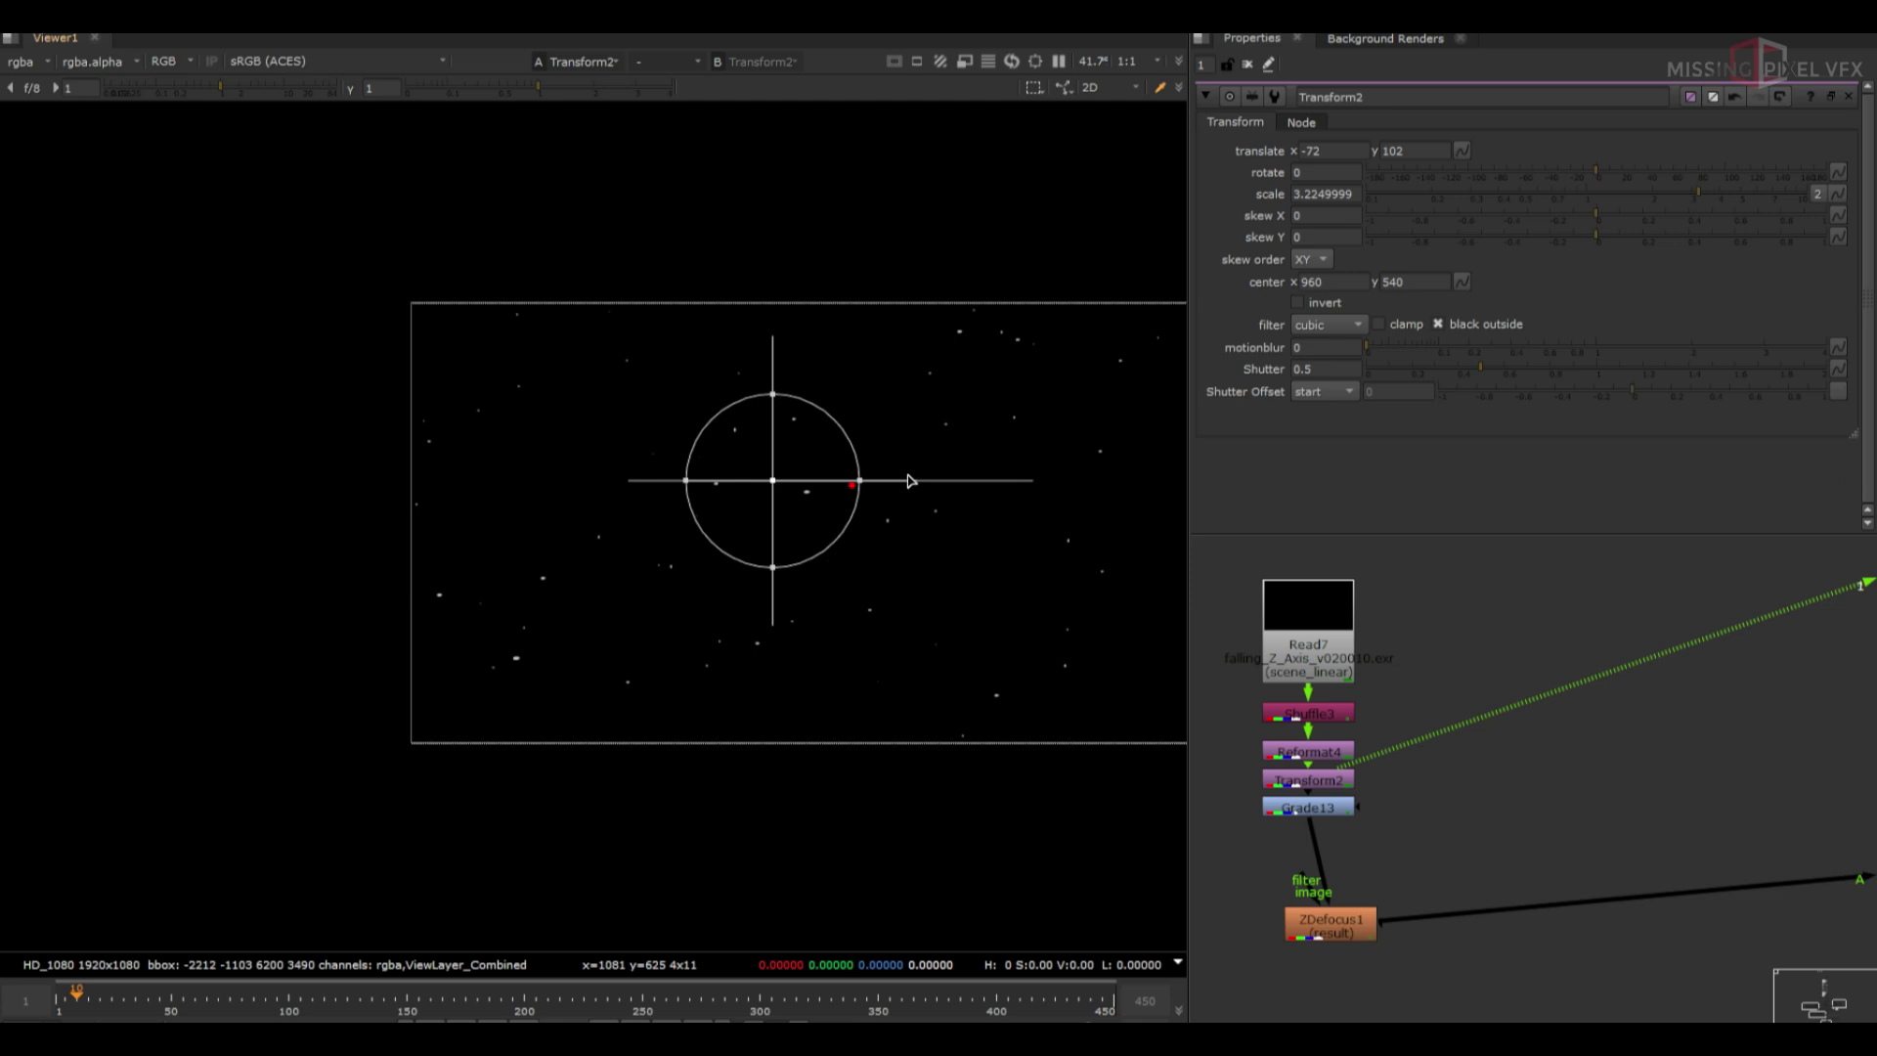
# Rotate the new snow about 31 degrees in Transform2 and move its Read, Shuffle and Reformat up to make room for another node
pyautogui.moveTo(905, 482); pyautogui.dragTo(995, 345)
pyautogui.moveTo(1314, 756); pyautogui.dragTo(1316, 672)
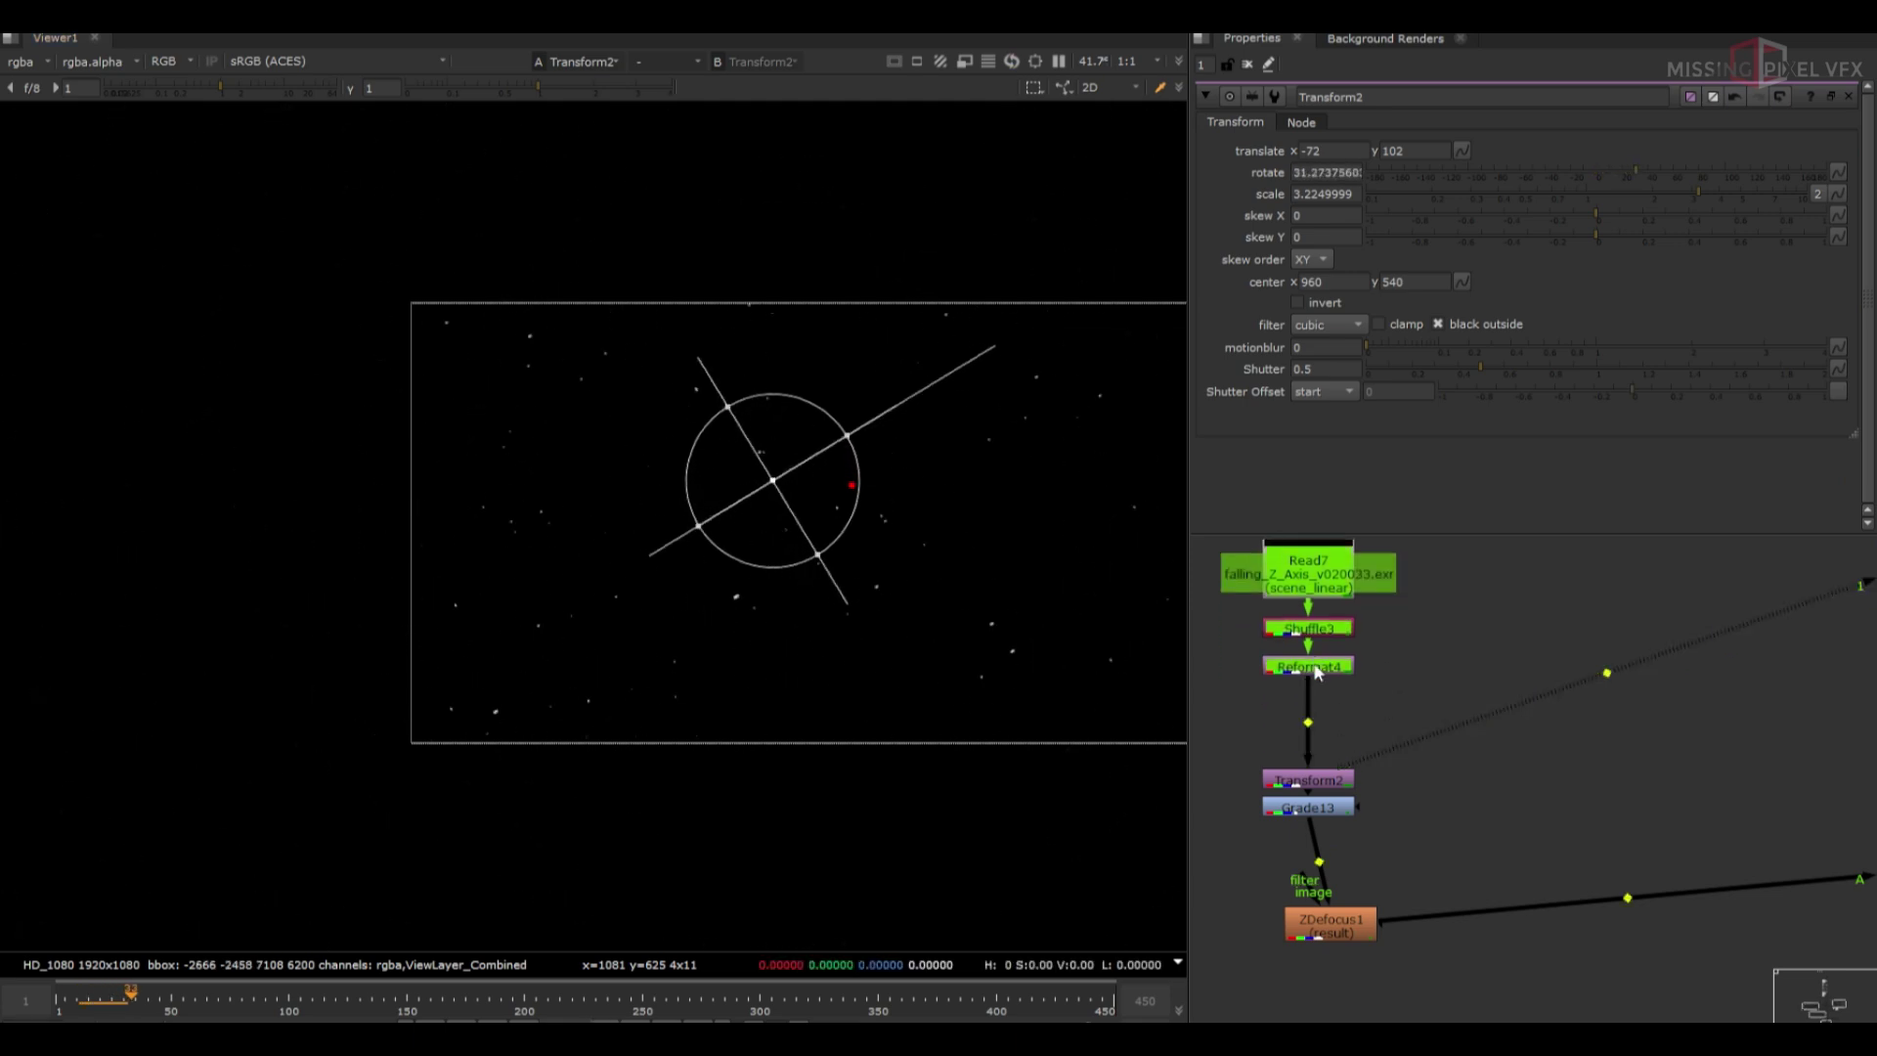
pyautogui.press('Tab')
pyautogui.write('trans')
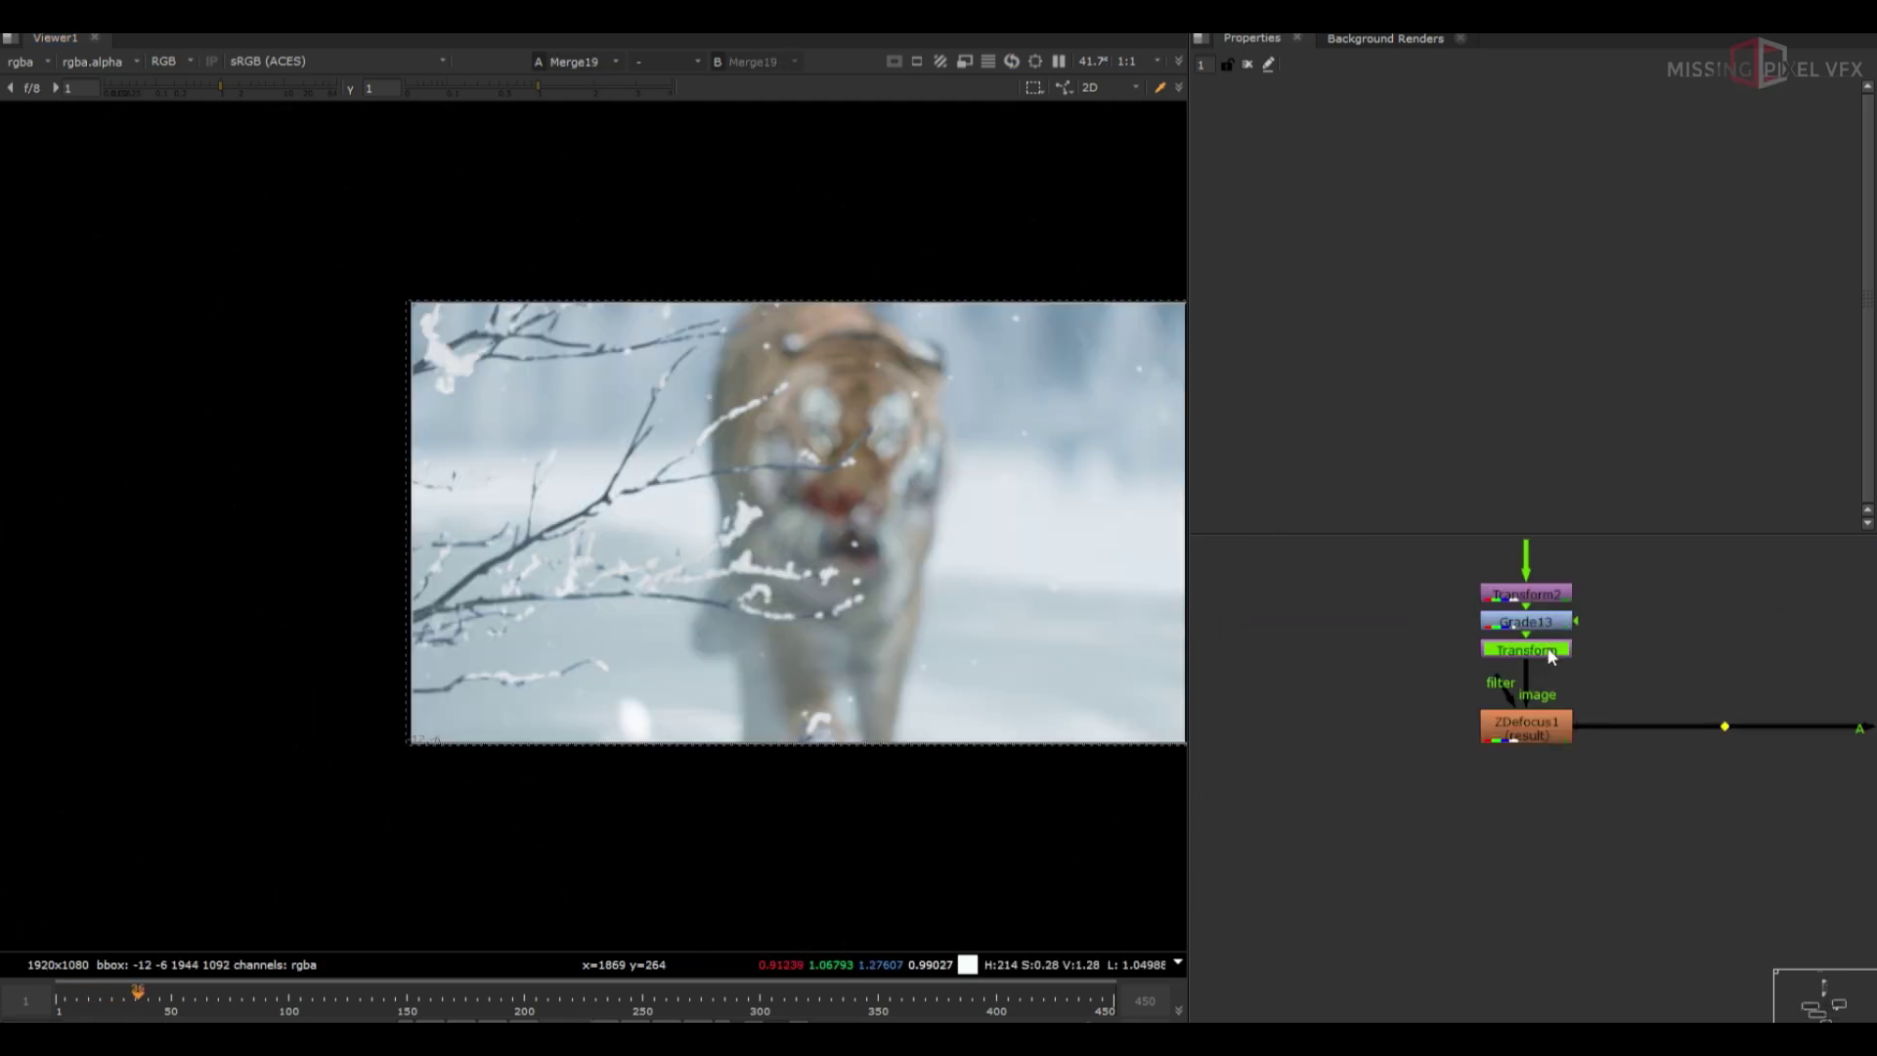
# Insert a match-move Transform between Grade13 and ZDefocus1, check its motion path and close its properties
pyautogui.scroll(3, 1552, 659)
pyautogui.doubleClick(1552, 660)
pyautogui.scroll(-2, 813, 563)
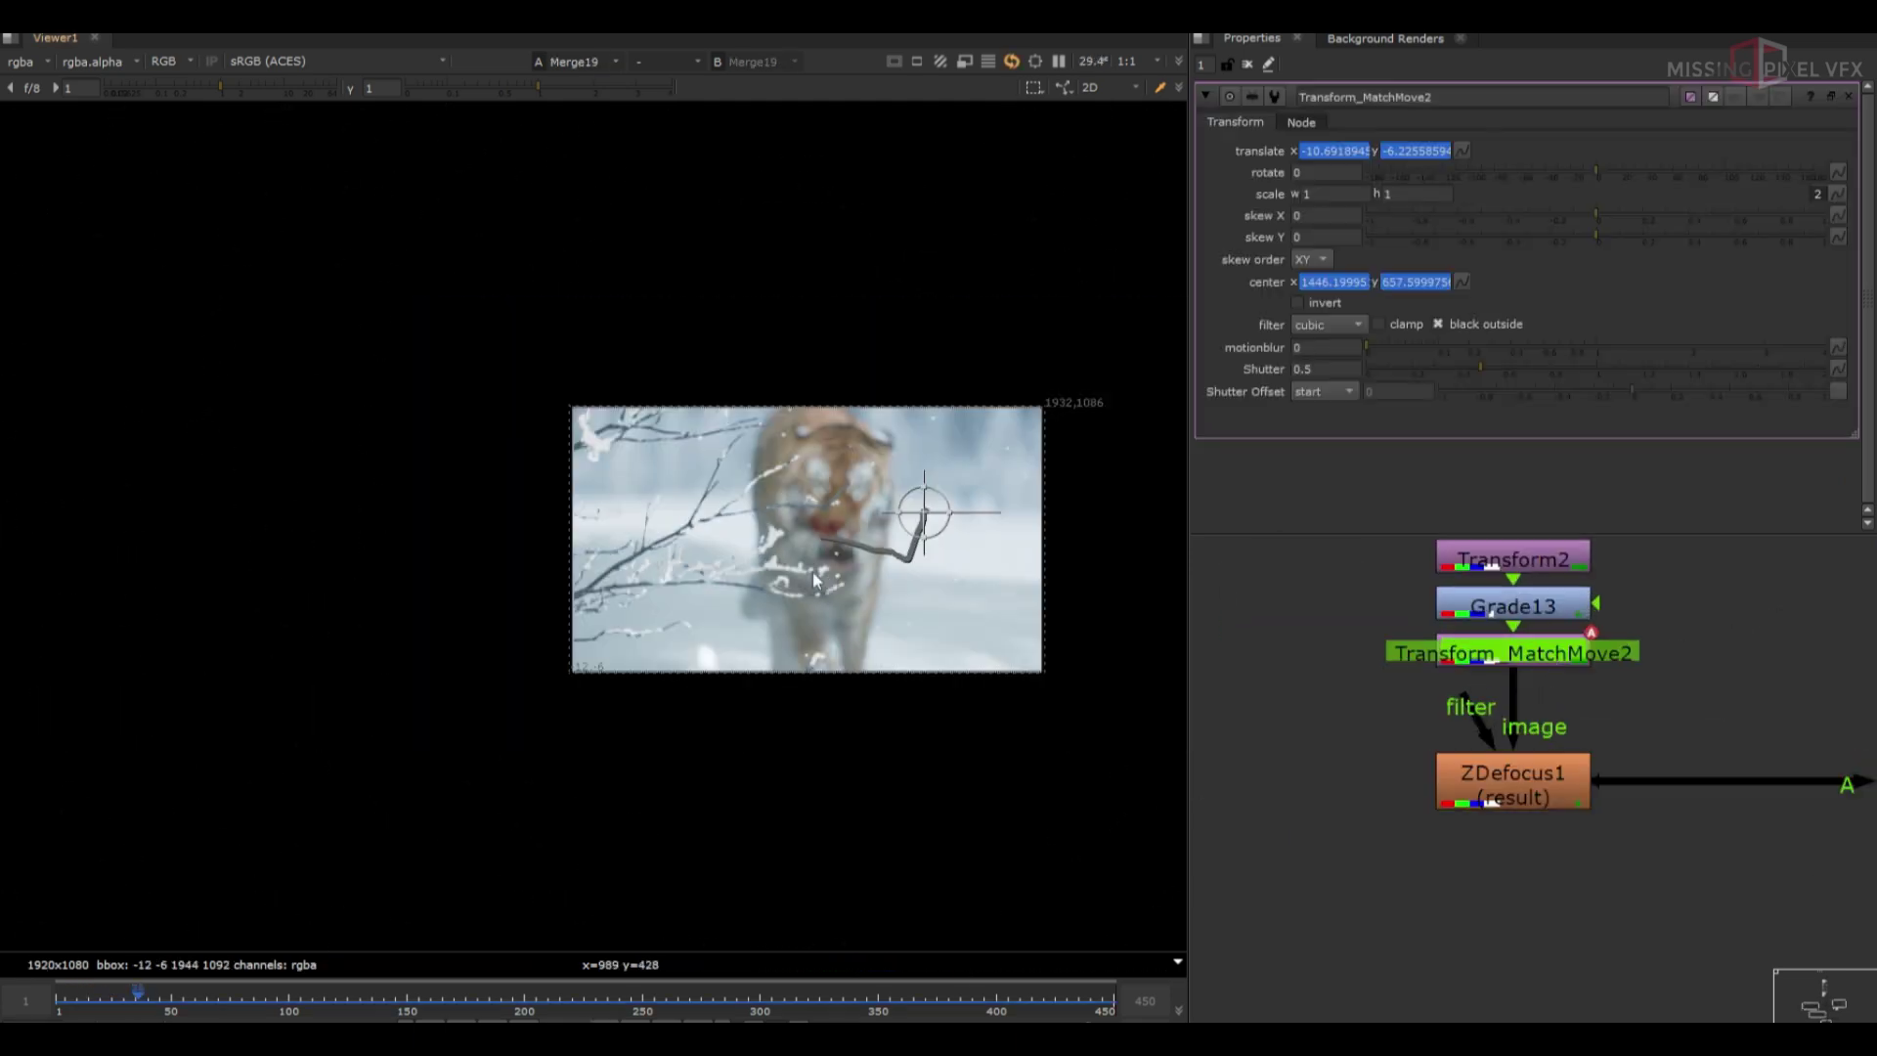
pyautogui.click(1246, 64)
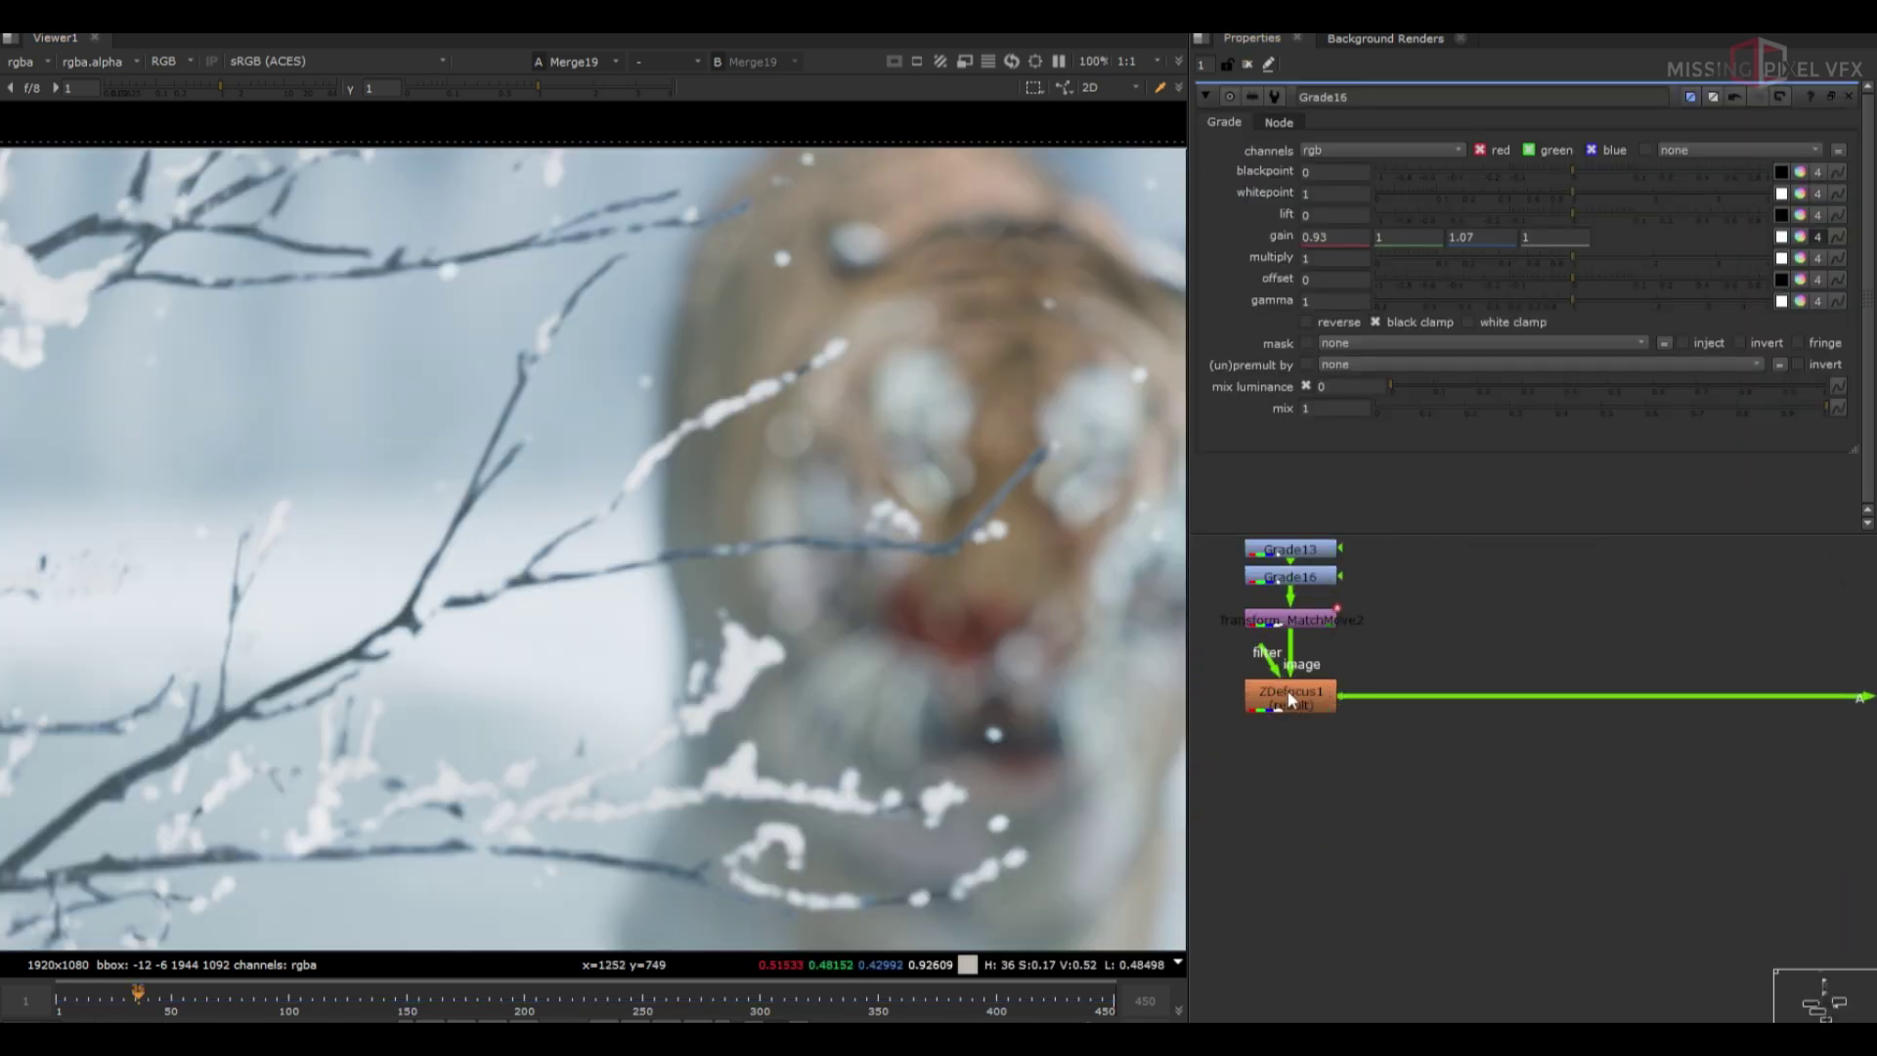
# Replace ZDefocus1 on the new snow layer with a MagicDefocus that has an animated size, open its settings and check the composite
pyautogui.scroll(-5, 1368, 699)
pyautogui.moveTo(1456, 608); pyautogui.dragTo(1456, 829, button='middle')
pyautogui.moveTo(1424, 723); pyautogui.dragTo(1386, 919, button='middle')
pyautogui.scroll(5, 1383, 687)
pyautogui.click(1385, 695)
pyautogui.scroll(-7, 1384, 694)
pyautogui.moveTo(1383, 782); pyautogui.dragTo(1456, 646, button='middle')
pyautogui.scroll(2, 1416, 917)
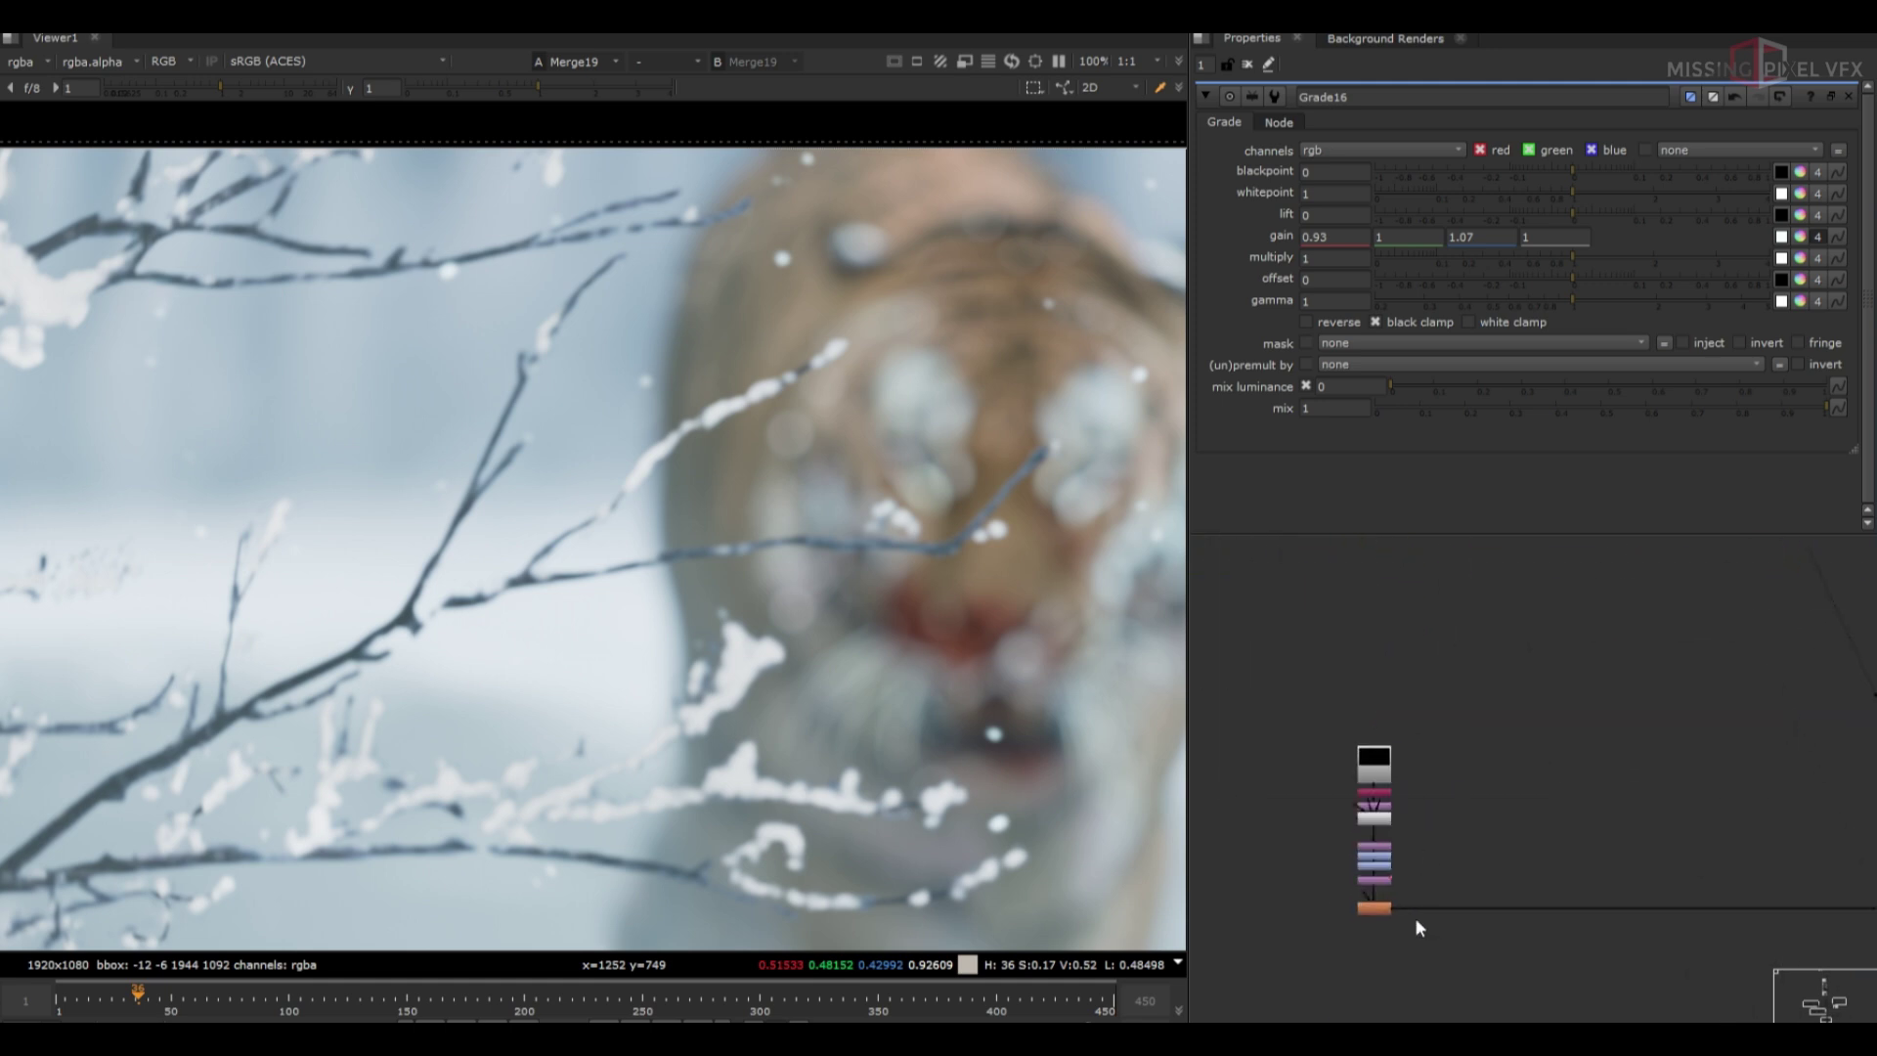
pyautogui.scroll(2, 1452, 908)
pyautogui.moveTo(1469, 840); pyautogui.dragTo(1333, 918)
pyautogui.click(1331, 914)
pyautogui.press('Delete')
pyautogui.doubleClick(1333, 919)
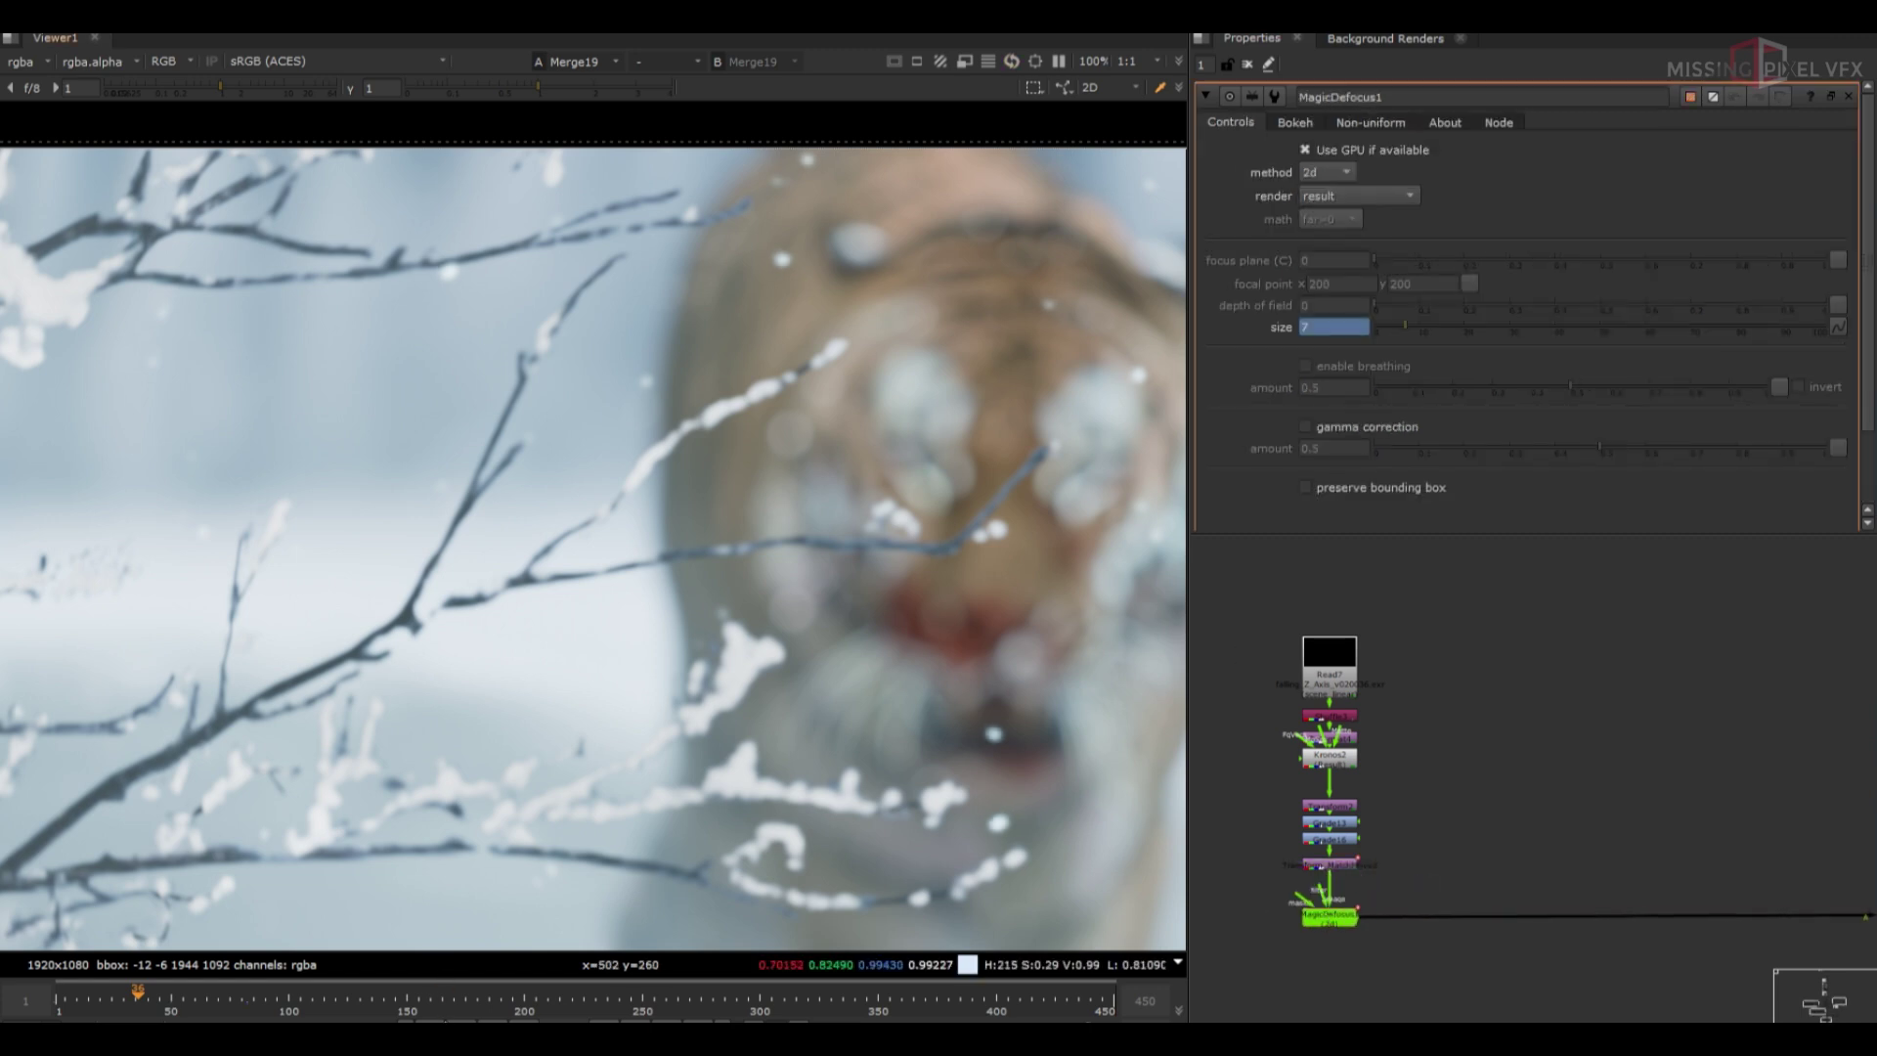
pyautogui.scroll(-2, 688, 618)
pyautogui.scroll(-1, 680, 626)
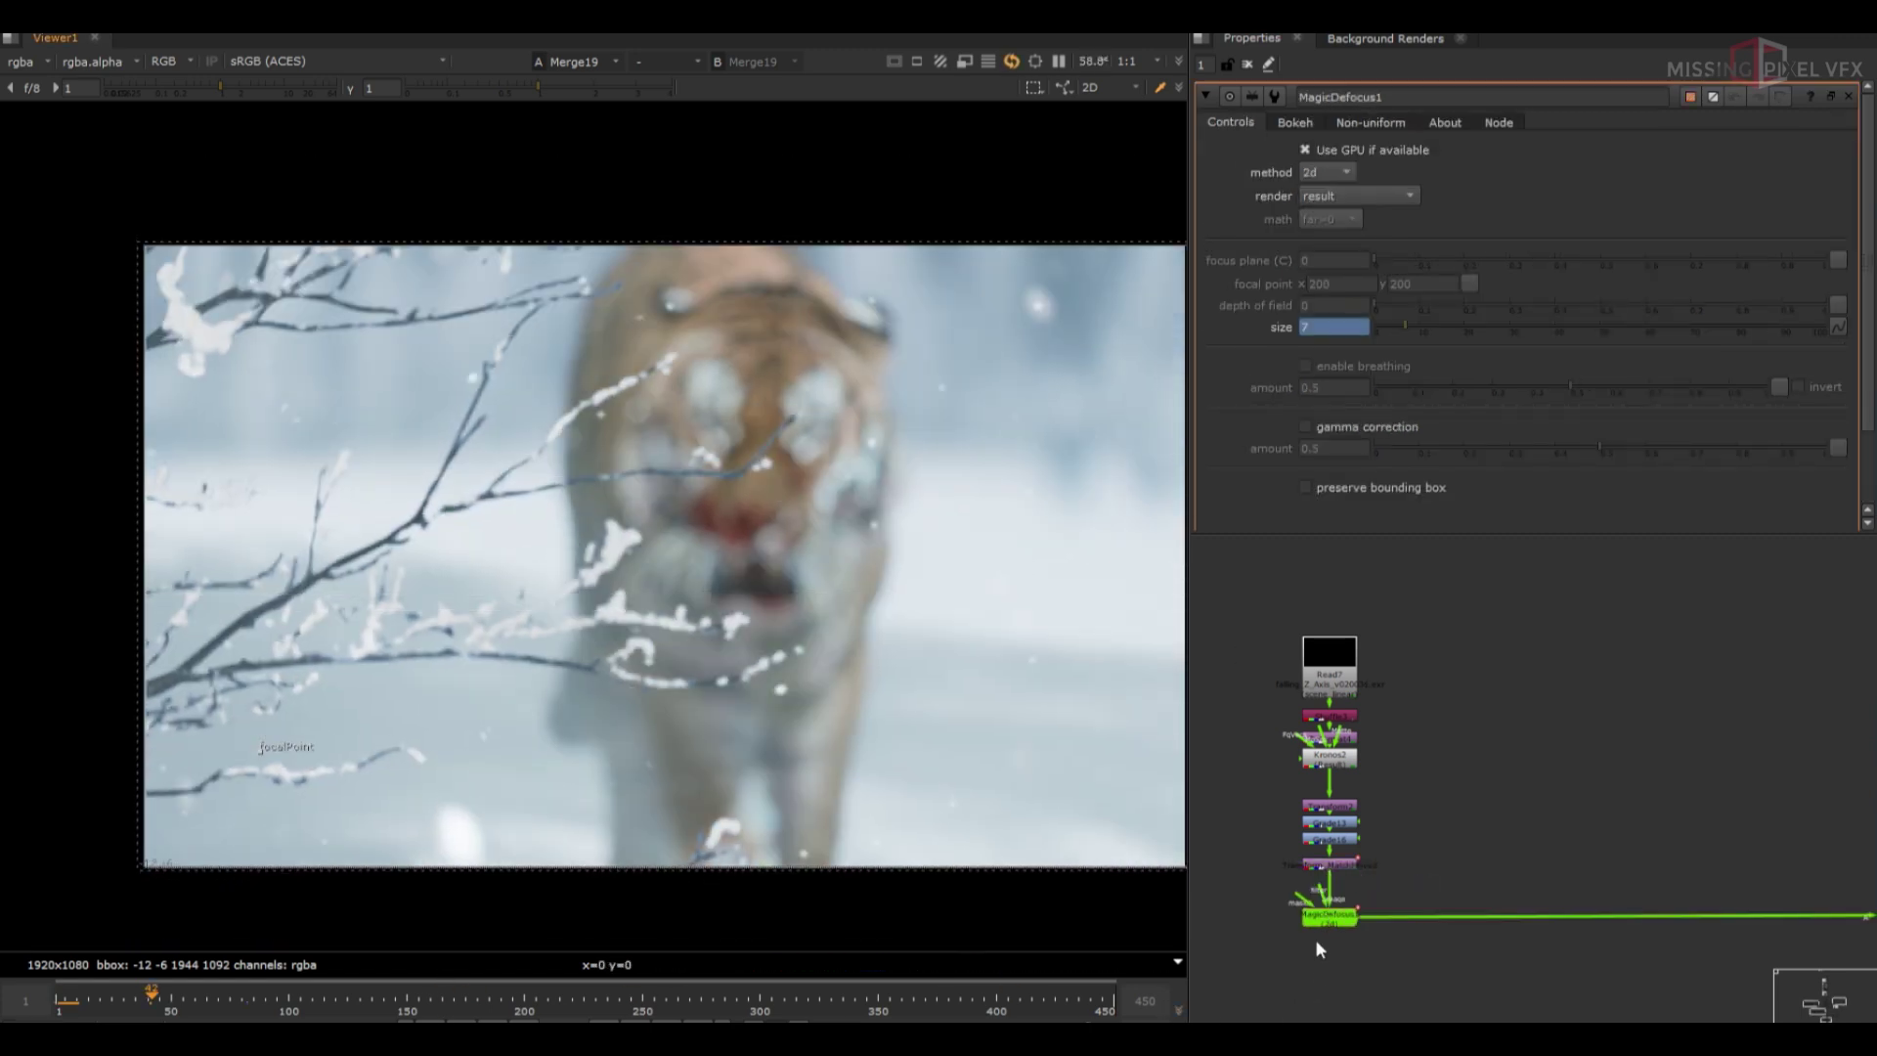
# View the new snow layer's MagicDefocus output on its own and check the bokeh at several frames
pyautogui.press('1')
pyautogui.click(191, 999)
pyautogui.click(223, 998)
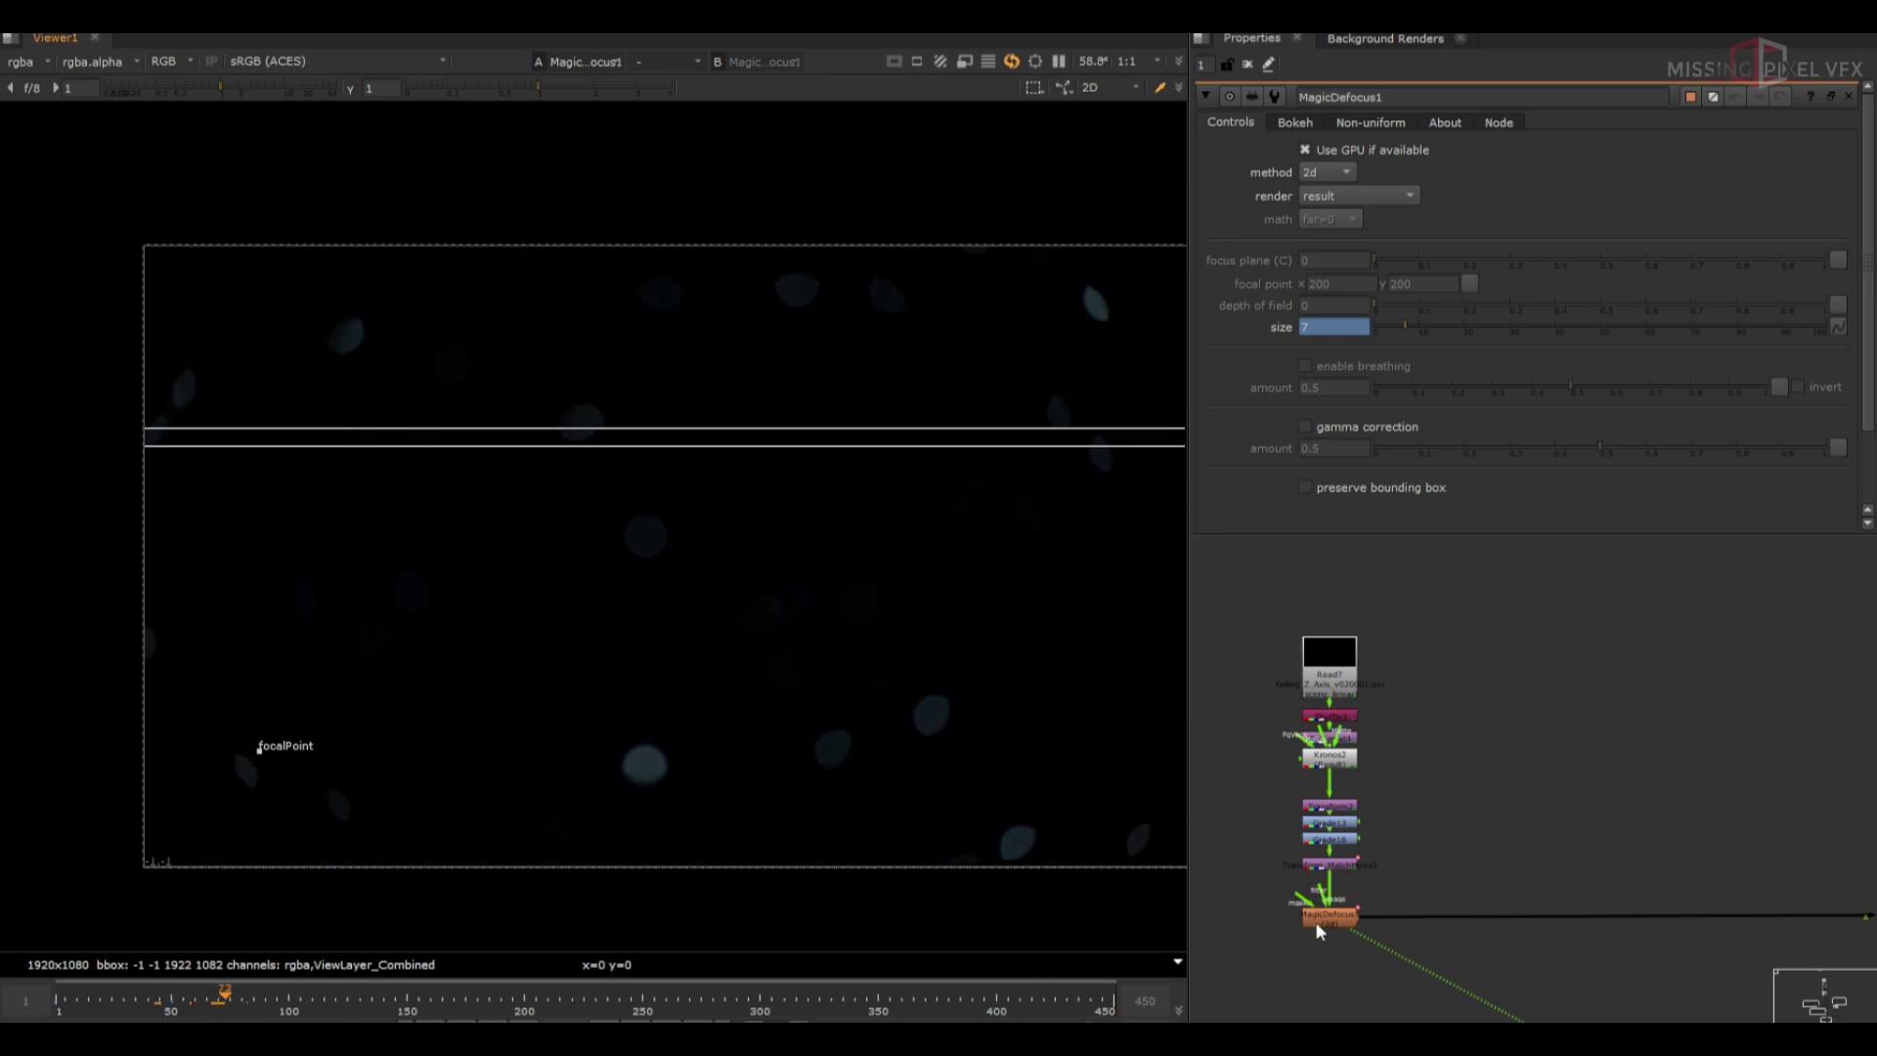
pyautogui.moveTo(1287, 896); pyautogui.dragTo(1397, 951)
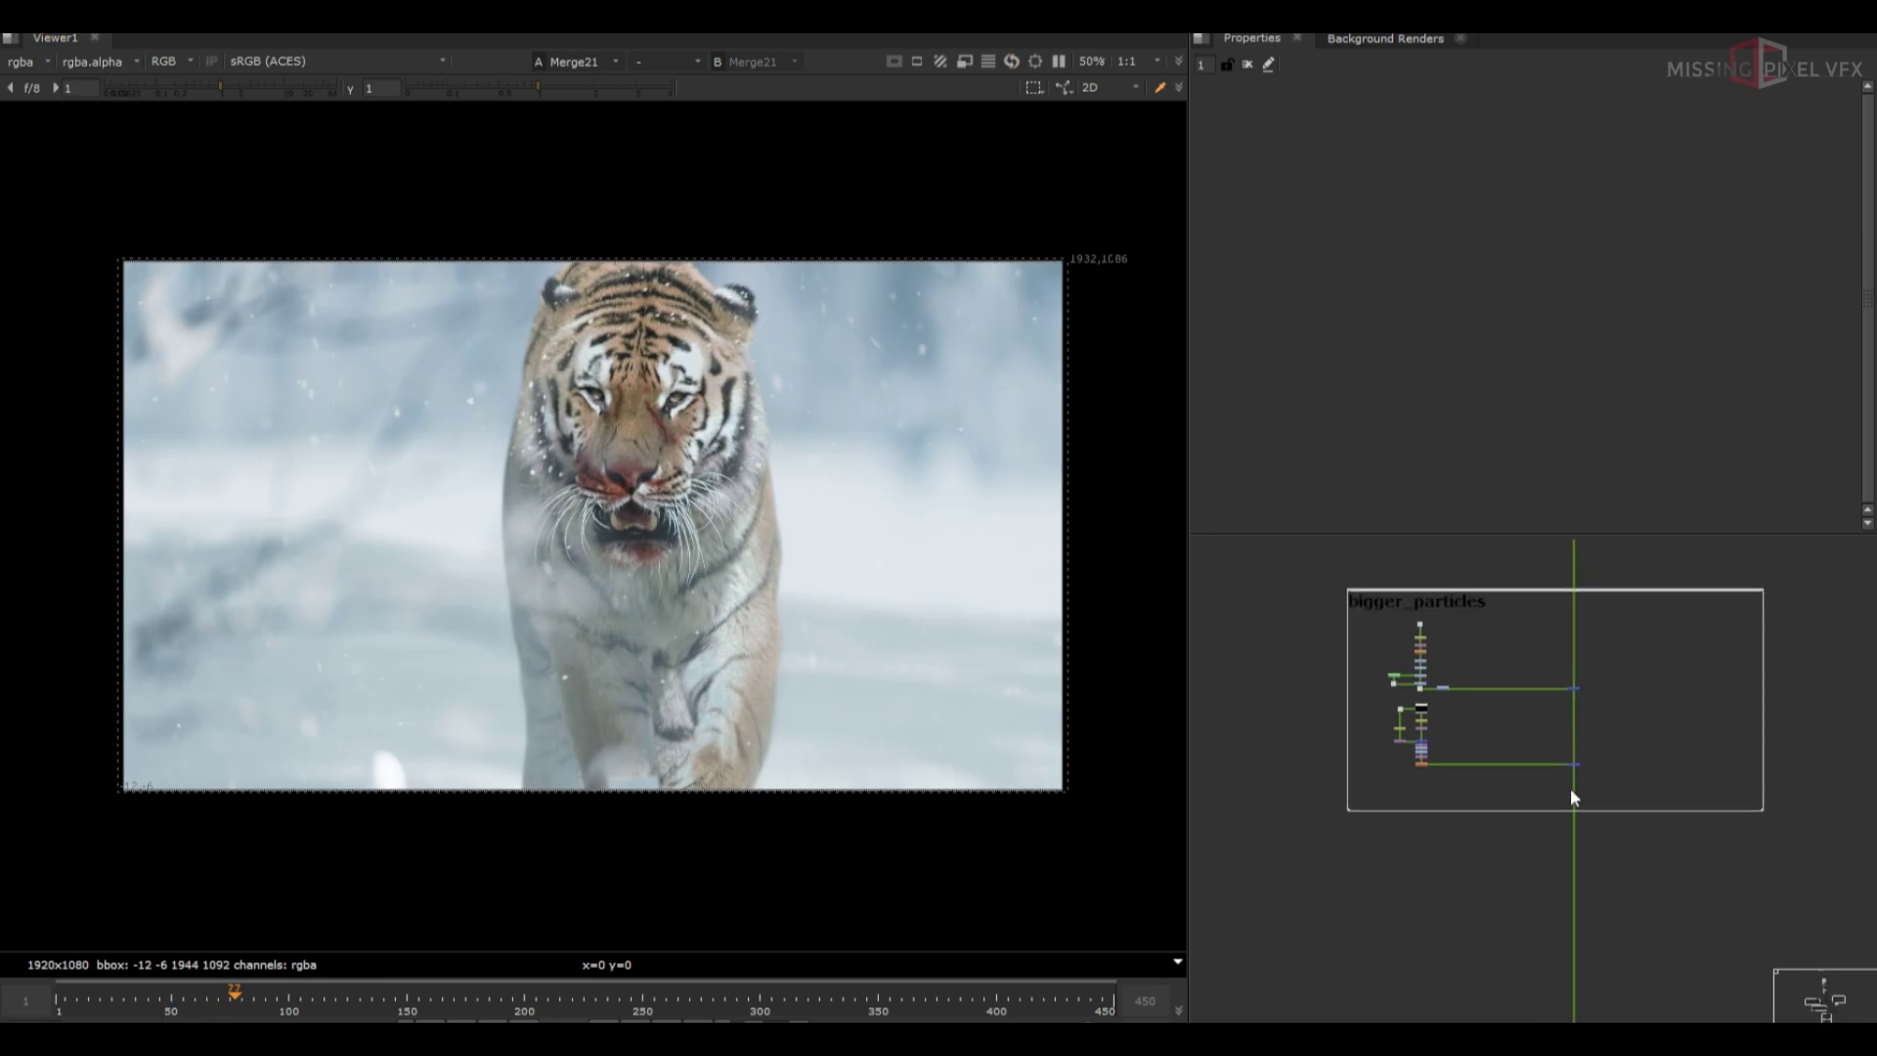
# Add a ColorCorrect at the end of the main pipe, below the bigger_particles section, connect it and view its output
pyautogui.scroll(3, 1569, 788)
pyautogui.scroll(-3, 1519, 789)
pyautogui.moveTo(1512, 745); pyautogui.dragTo(1469, 872, button='middle')
pyautogui.moveTo(1312, 743); pyautogui.dragTo(1662, 1016)
pyautogui.scroll(-2, 1609, 802)
pyautogui.moveTo(1656, 749); pyautogui.dragTo(1585, 723, button='middle')
pyautogui.scroll(3, 1554, 934)
pyautogui.moveTo(1555, 940); pyautogui.dragTo(1558, 813, button='middle')
pyautogui.click(1668, 850)
pyautogui.scroll(3, 1593, 827)
pyautogui.click(1494, 639)
pyautogui.click(1505, 784)
pyautogui.press('c')
pyautogui.scroll(2, 1509, 786)
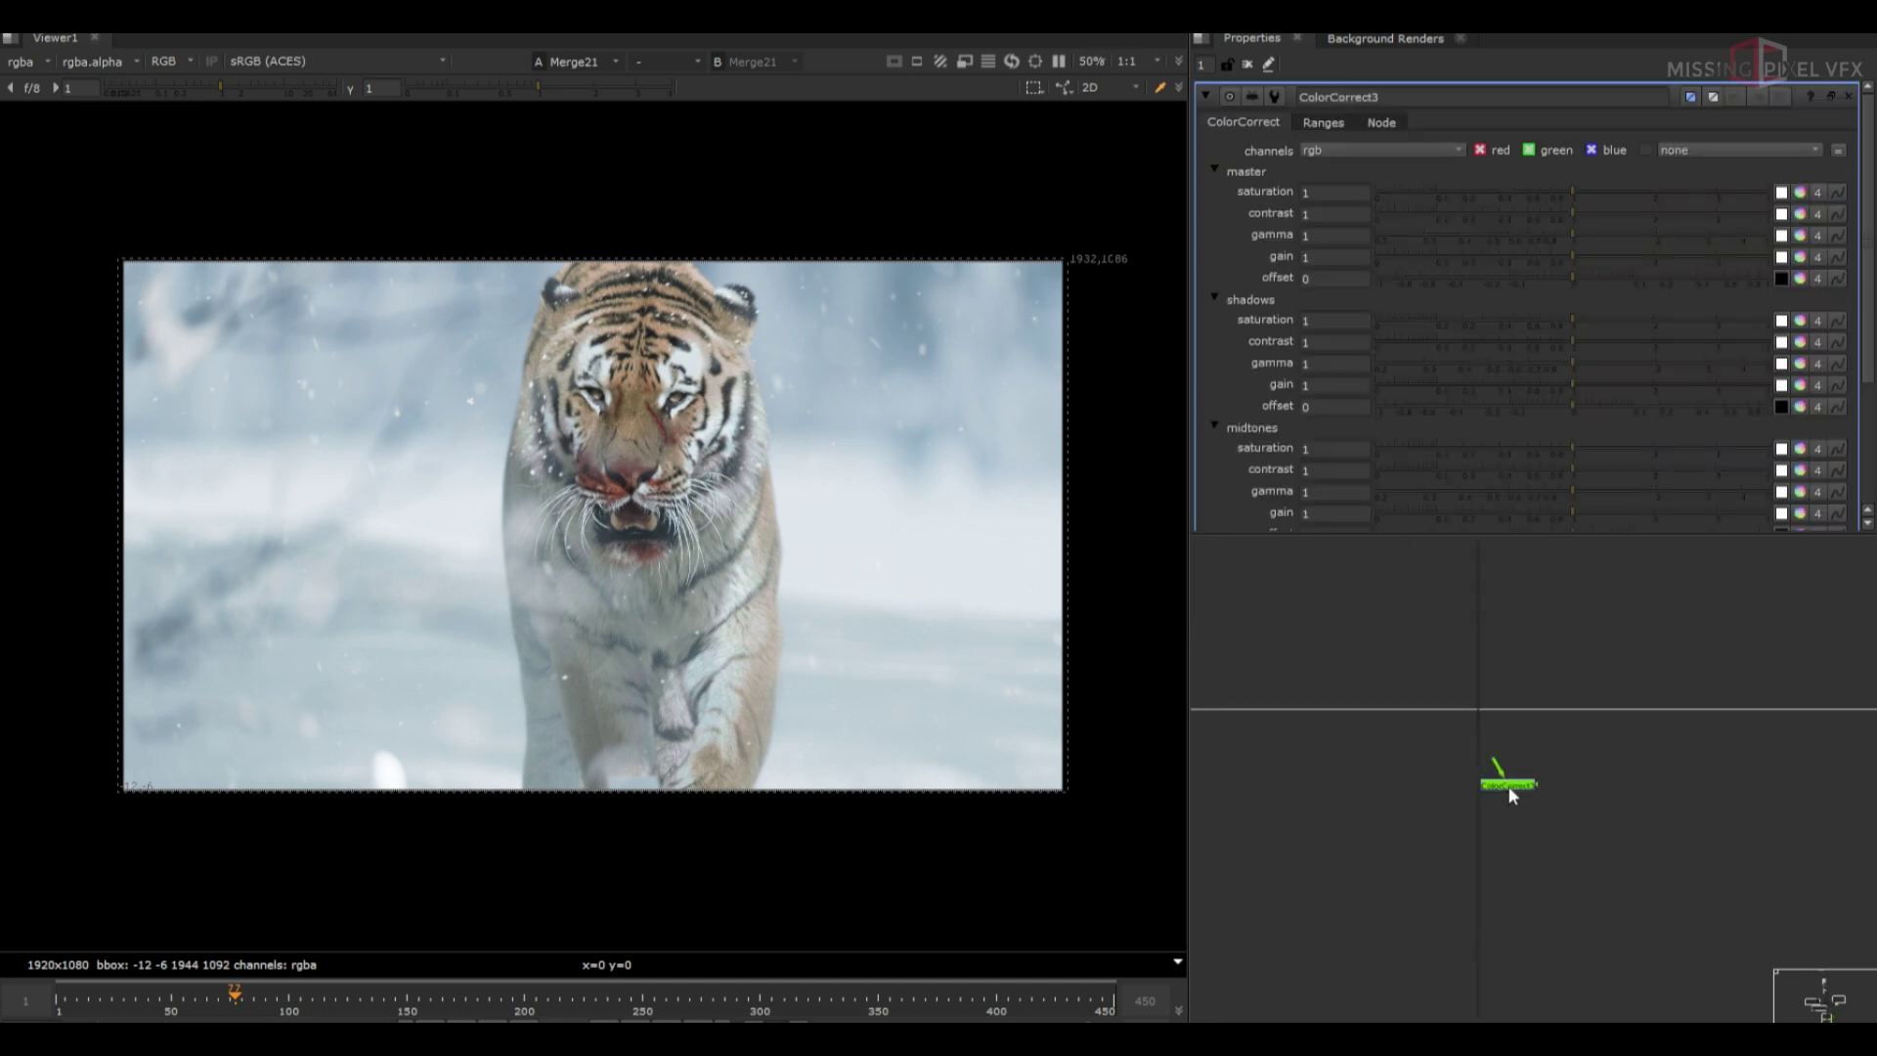
pyautogui.moveTo(1515, 796); pyautogui.dragTo(1481, 809)
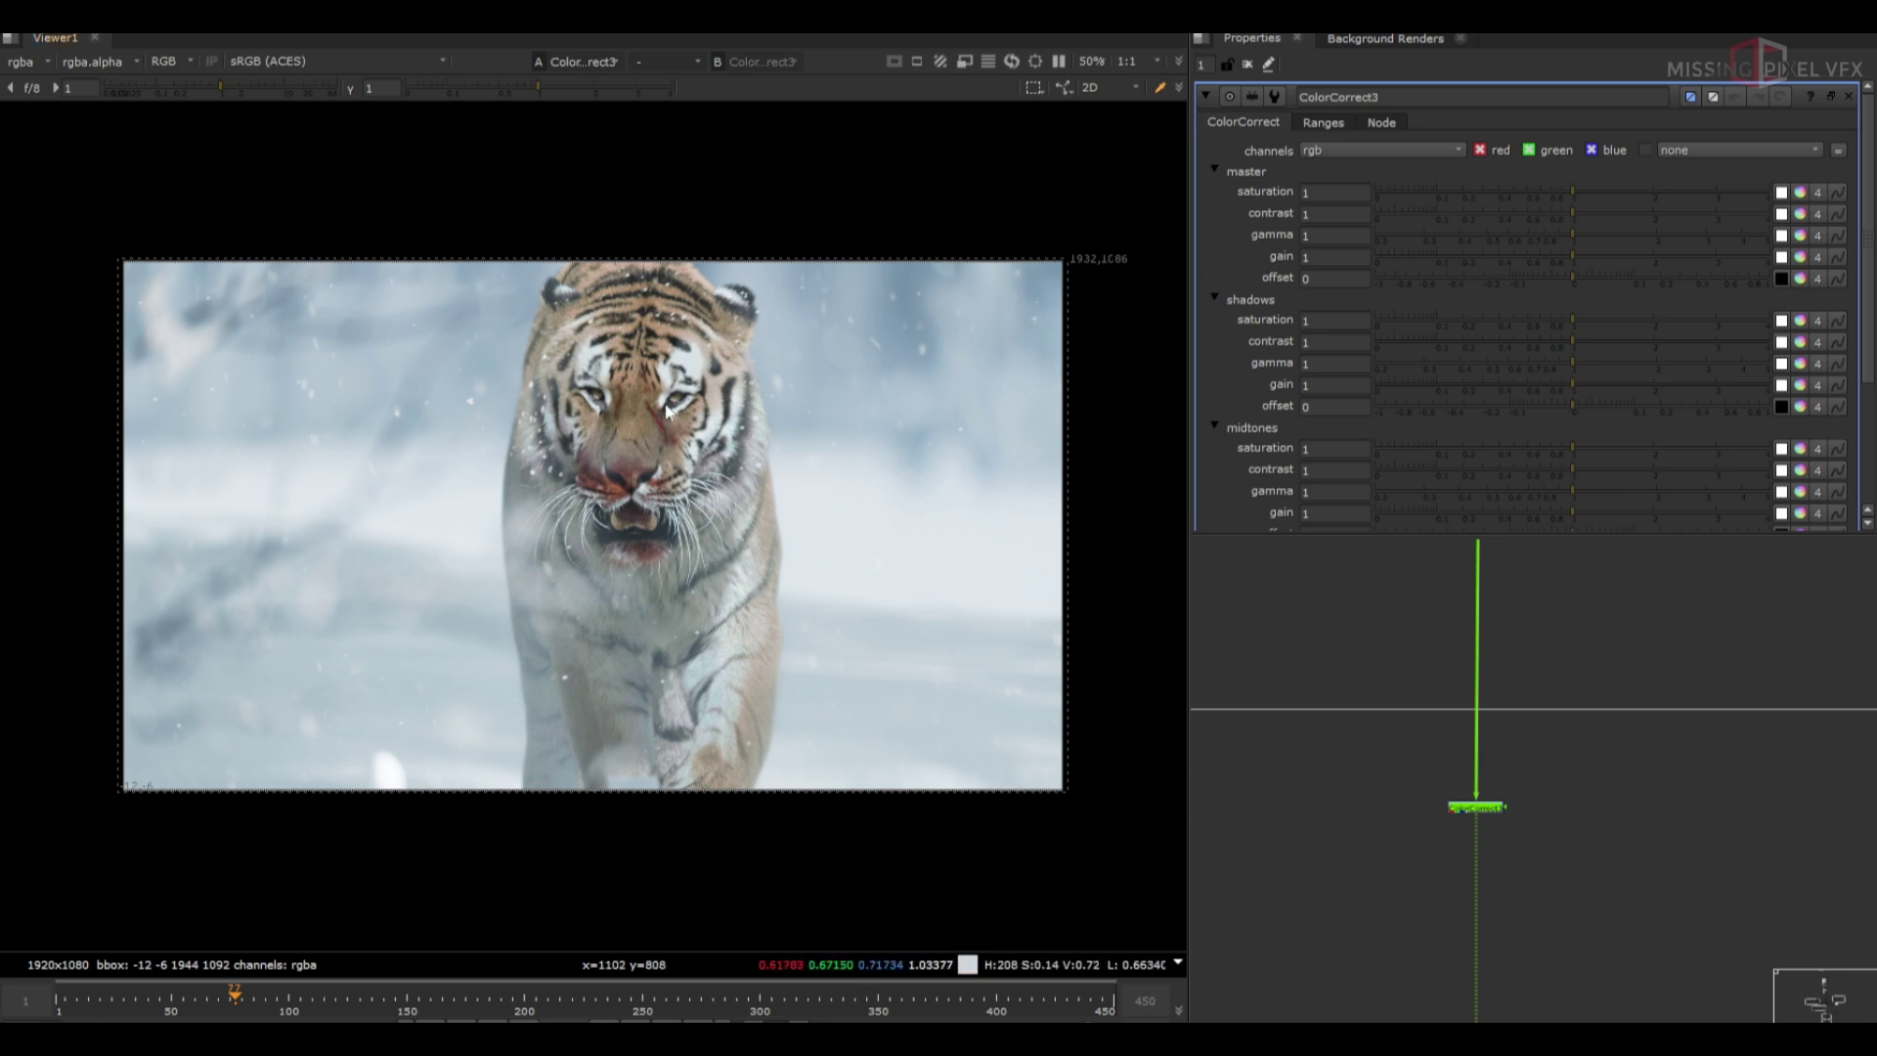
pyautogui.moveTo(1505, 809); pyautogui.dragTo(1507, 824)
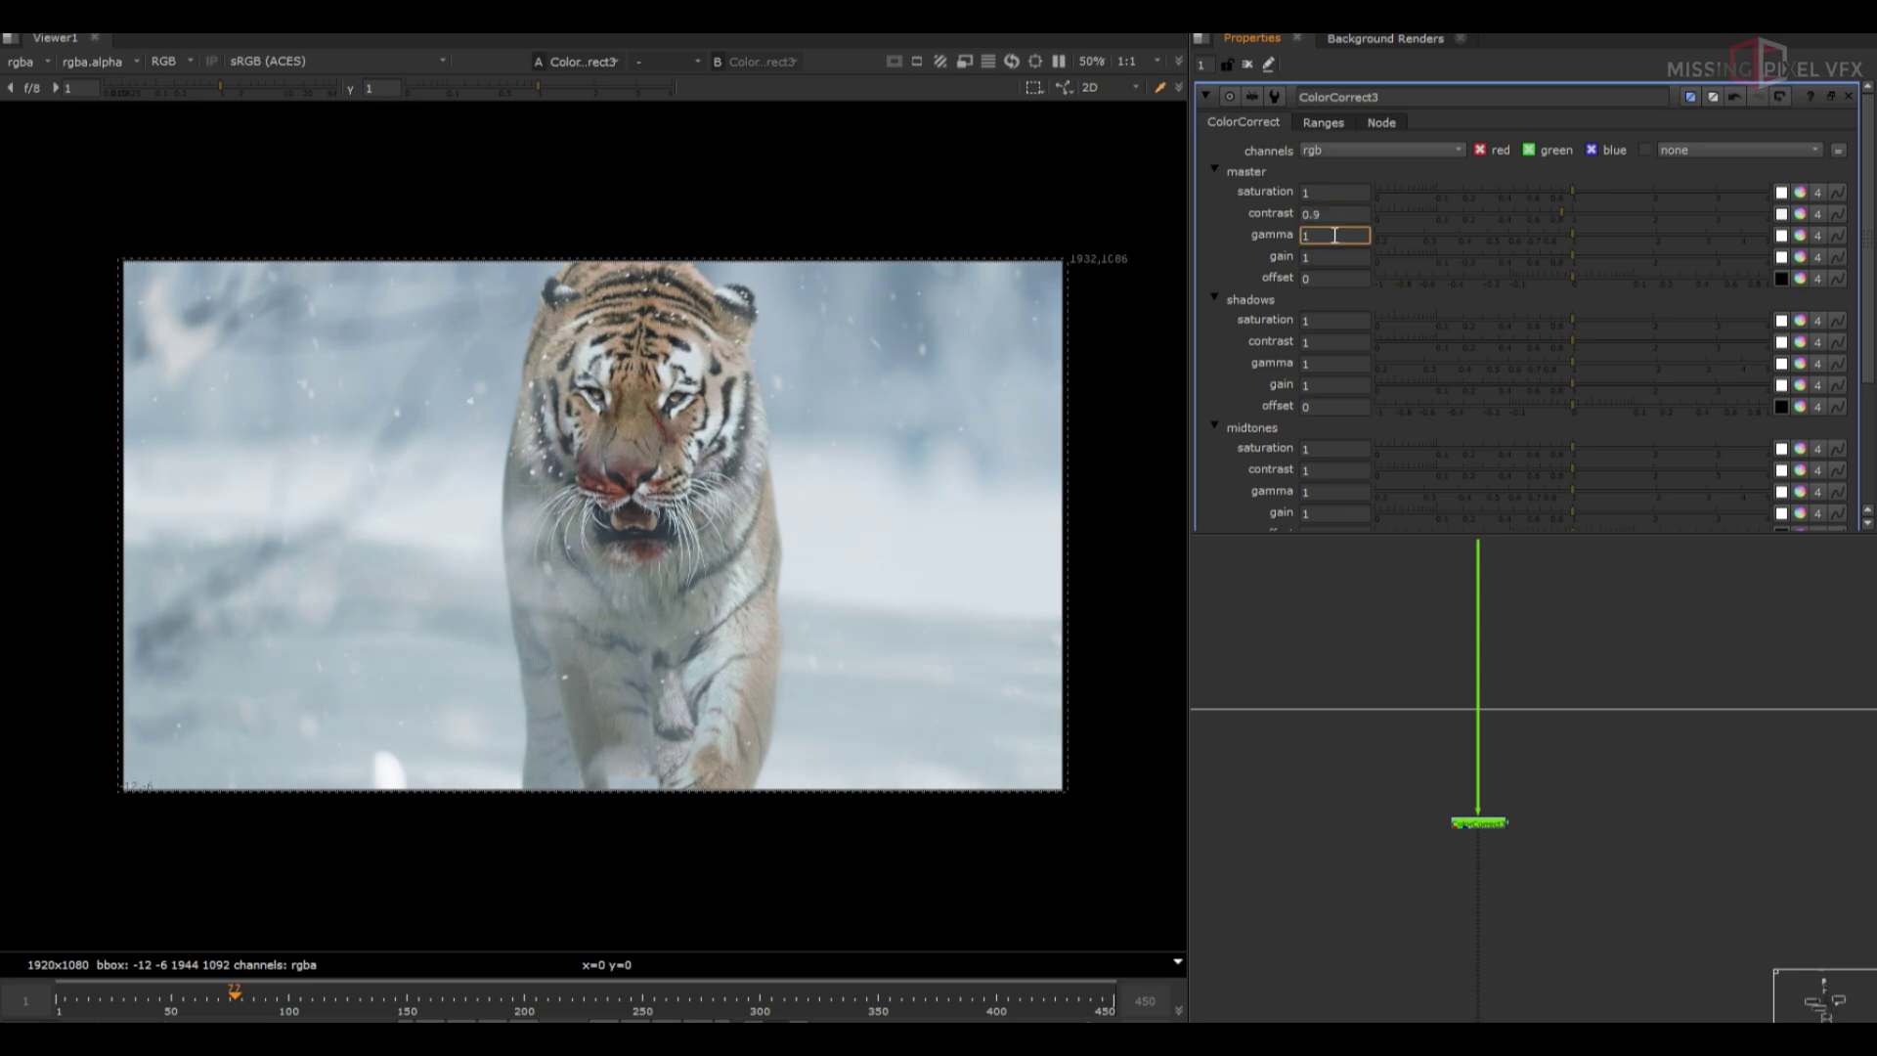
# Set the ColorCorrect's master contrast to 0.9 and master gamma to 0.85
pyautogui.doubleClick(1334, 235)
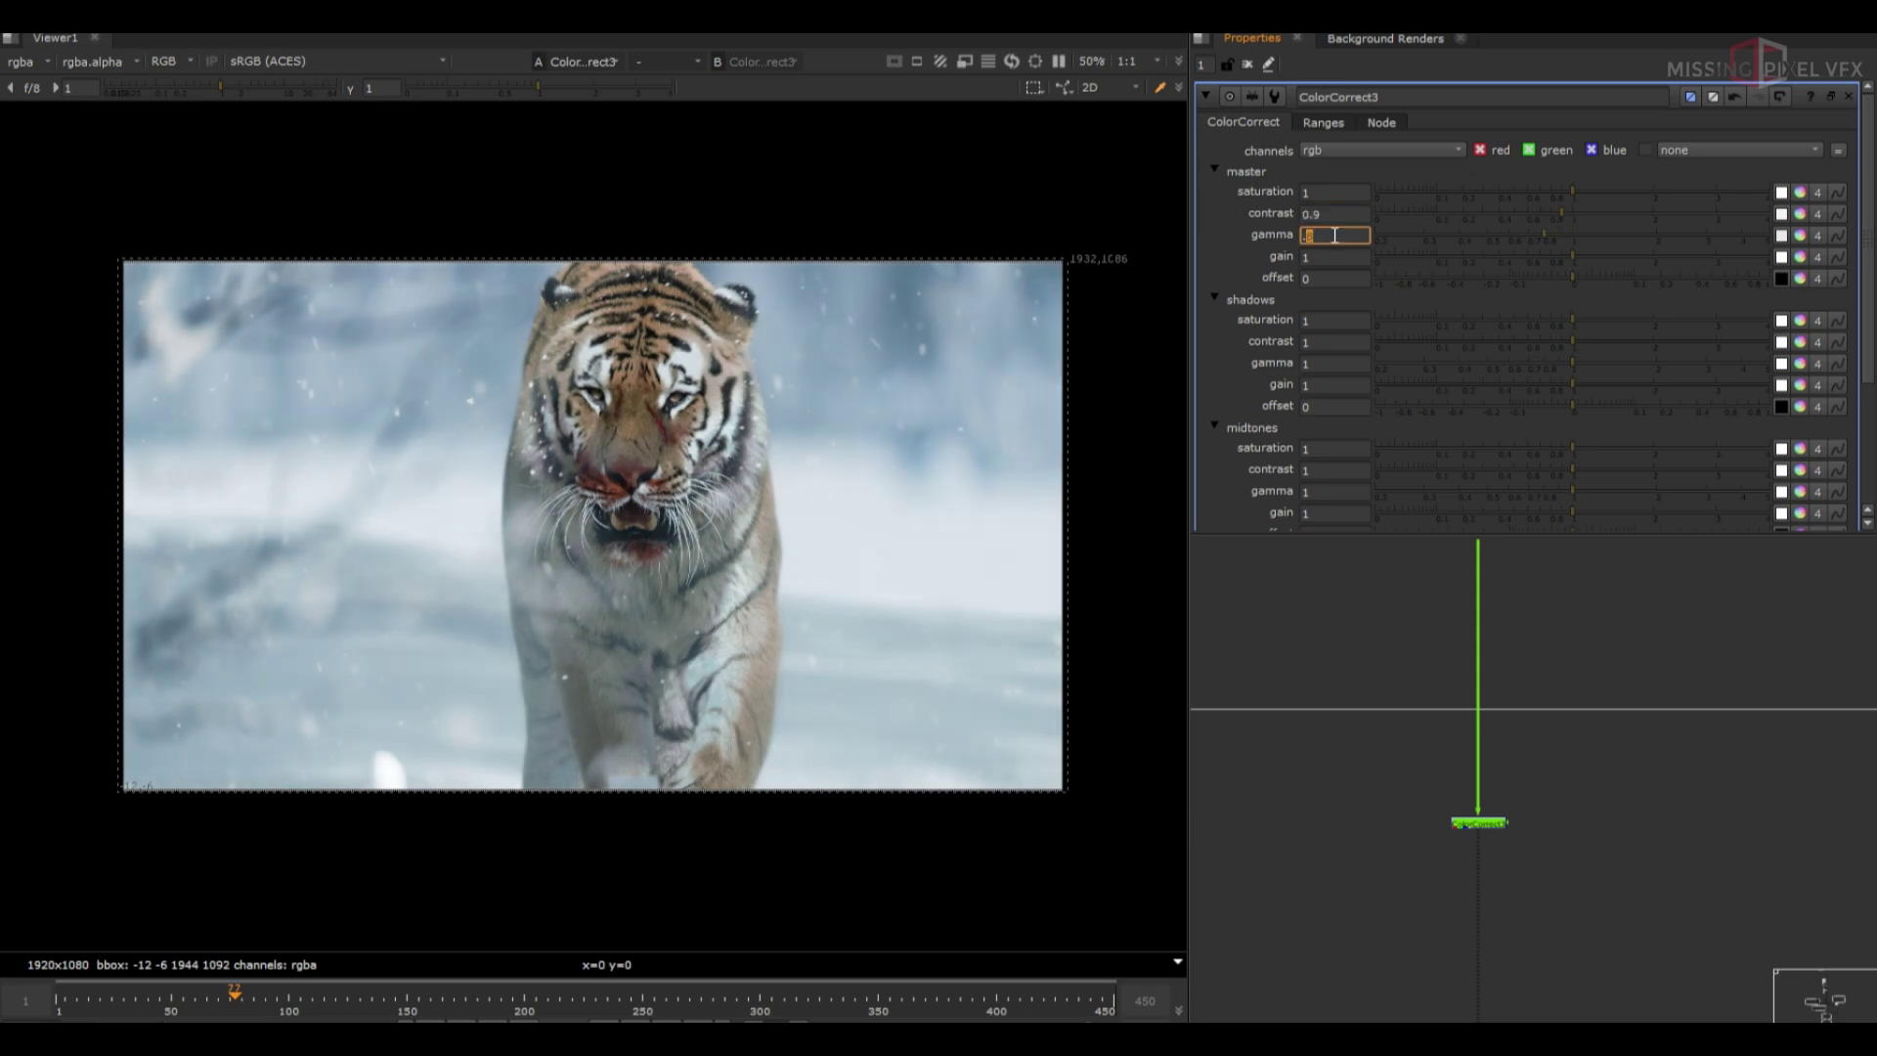
pyautogui.write('.85')
pyautogui.press('Return')
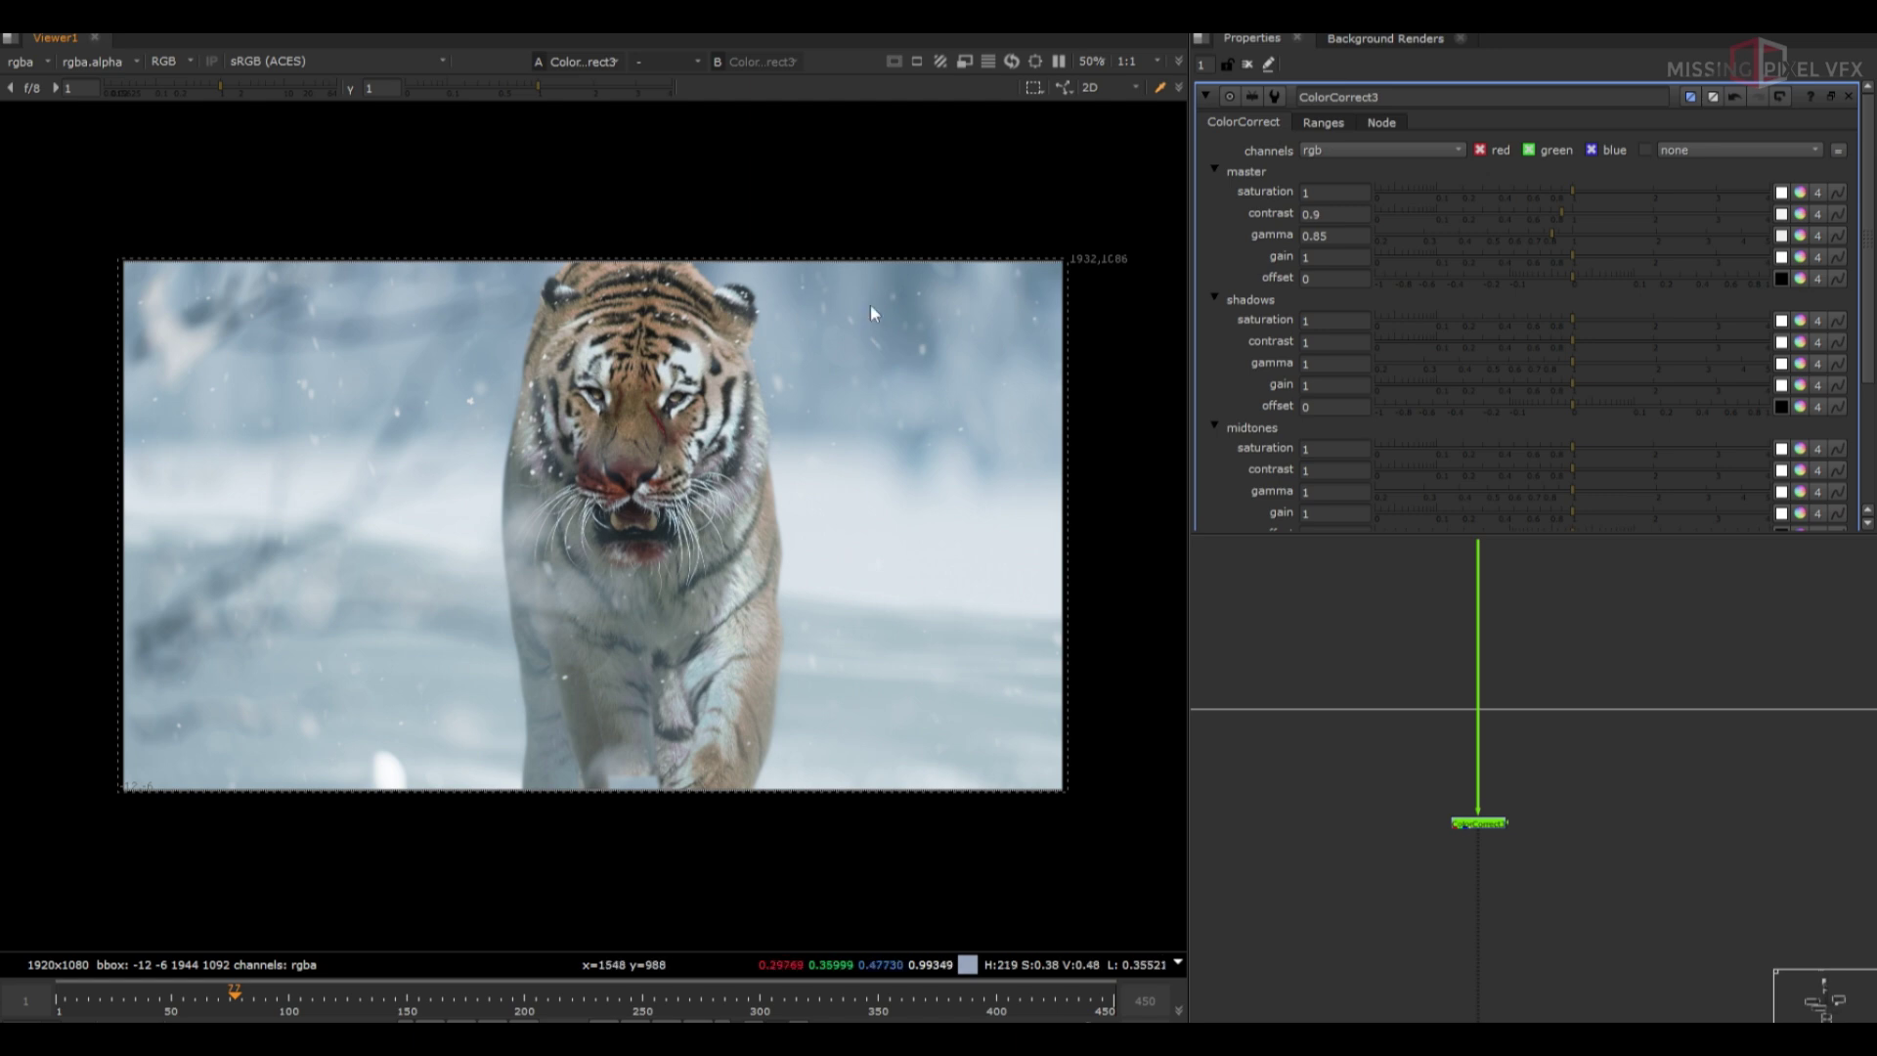
# Split the master gain into channels and set red to 0.9, green to 0.95 and blue to 0.95
pyautogui.click(1800, 258)
pyautogui.click(1341, 280)
pyautogui.press('Up')
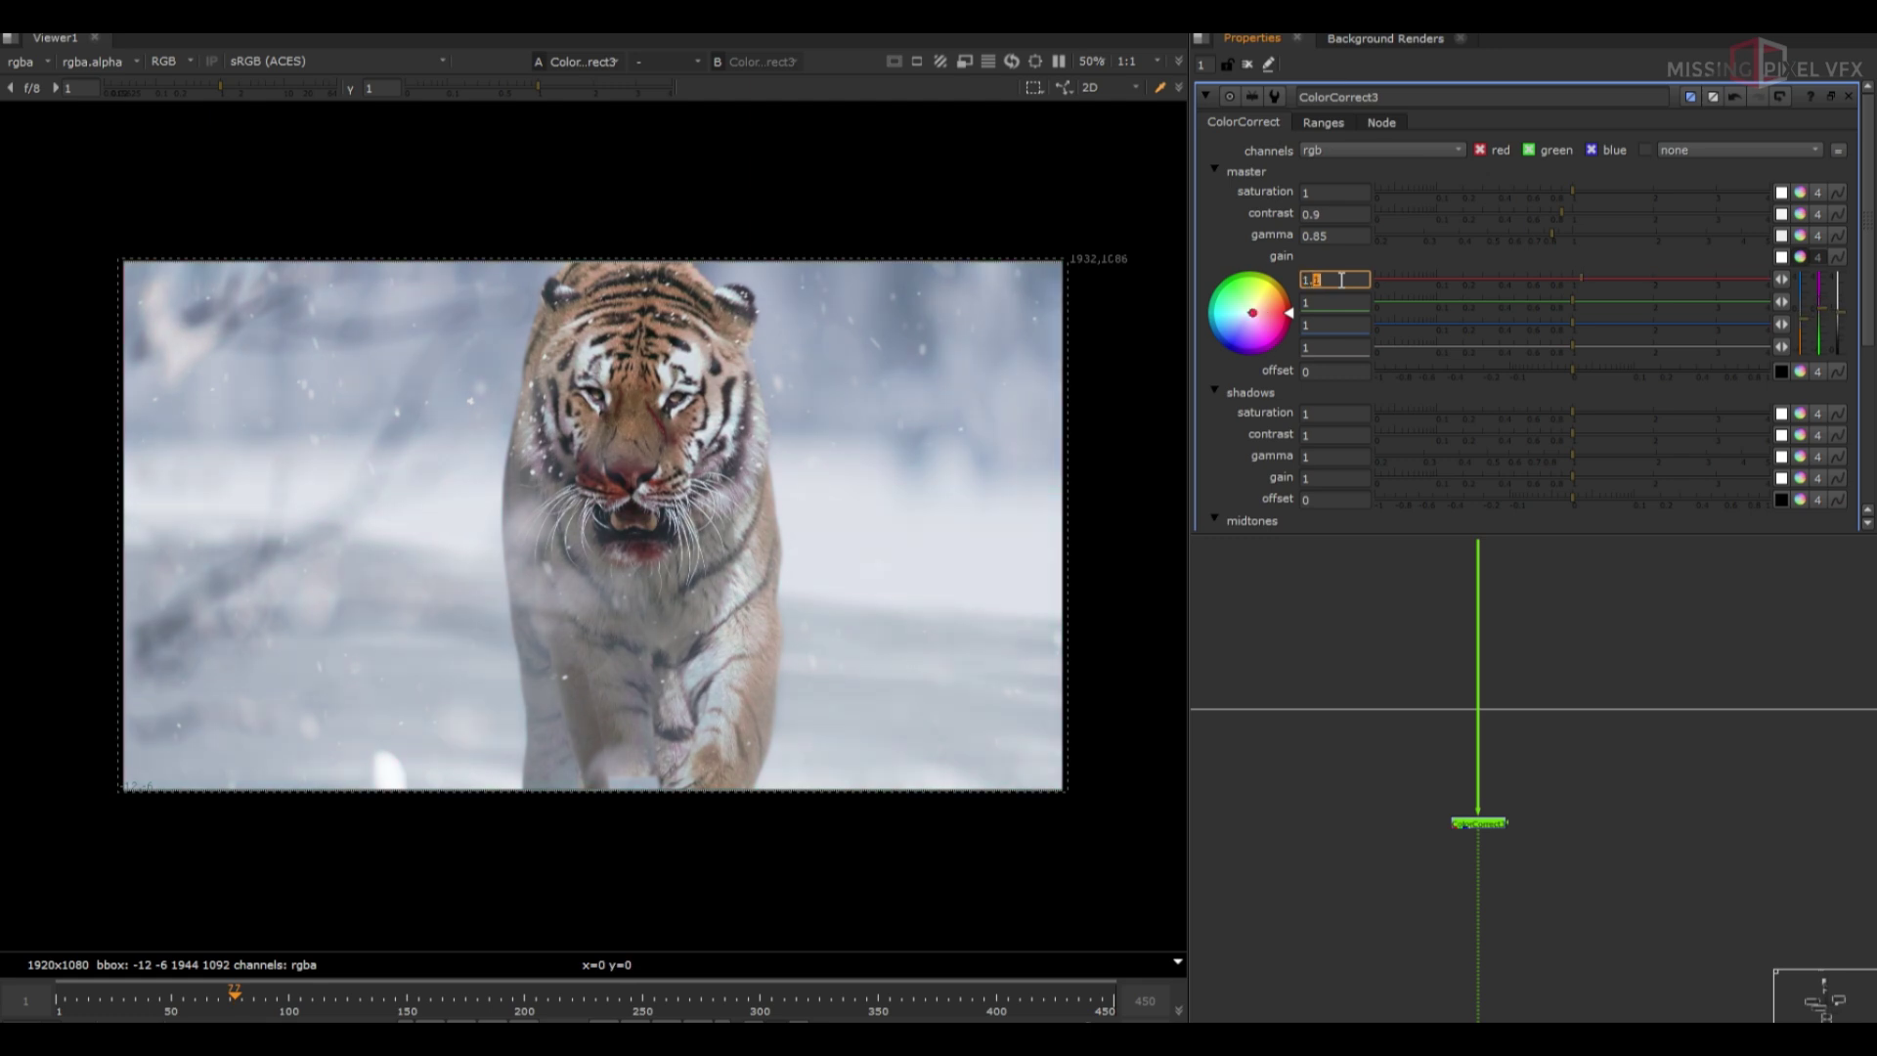
pyautogui.click(1326, 324)
pyautogui.press('Up')
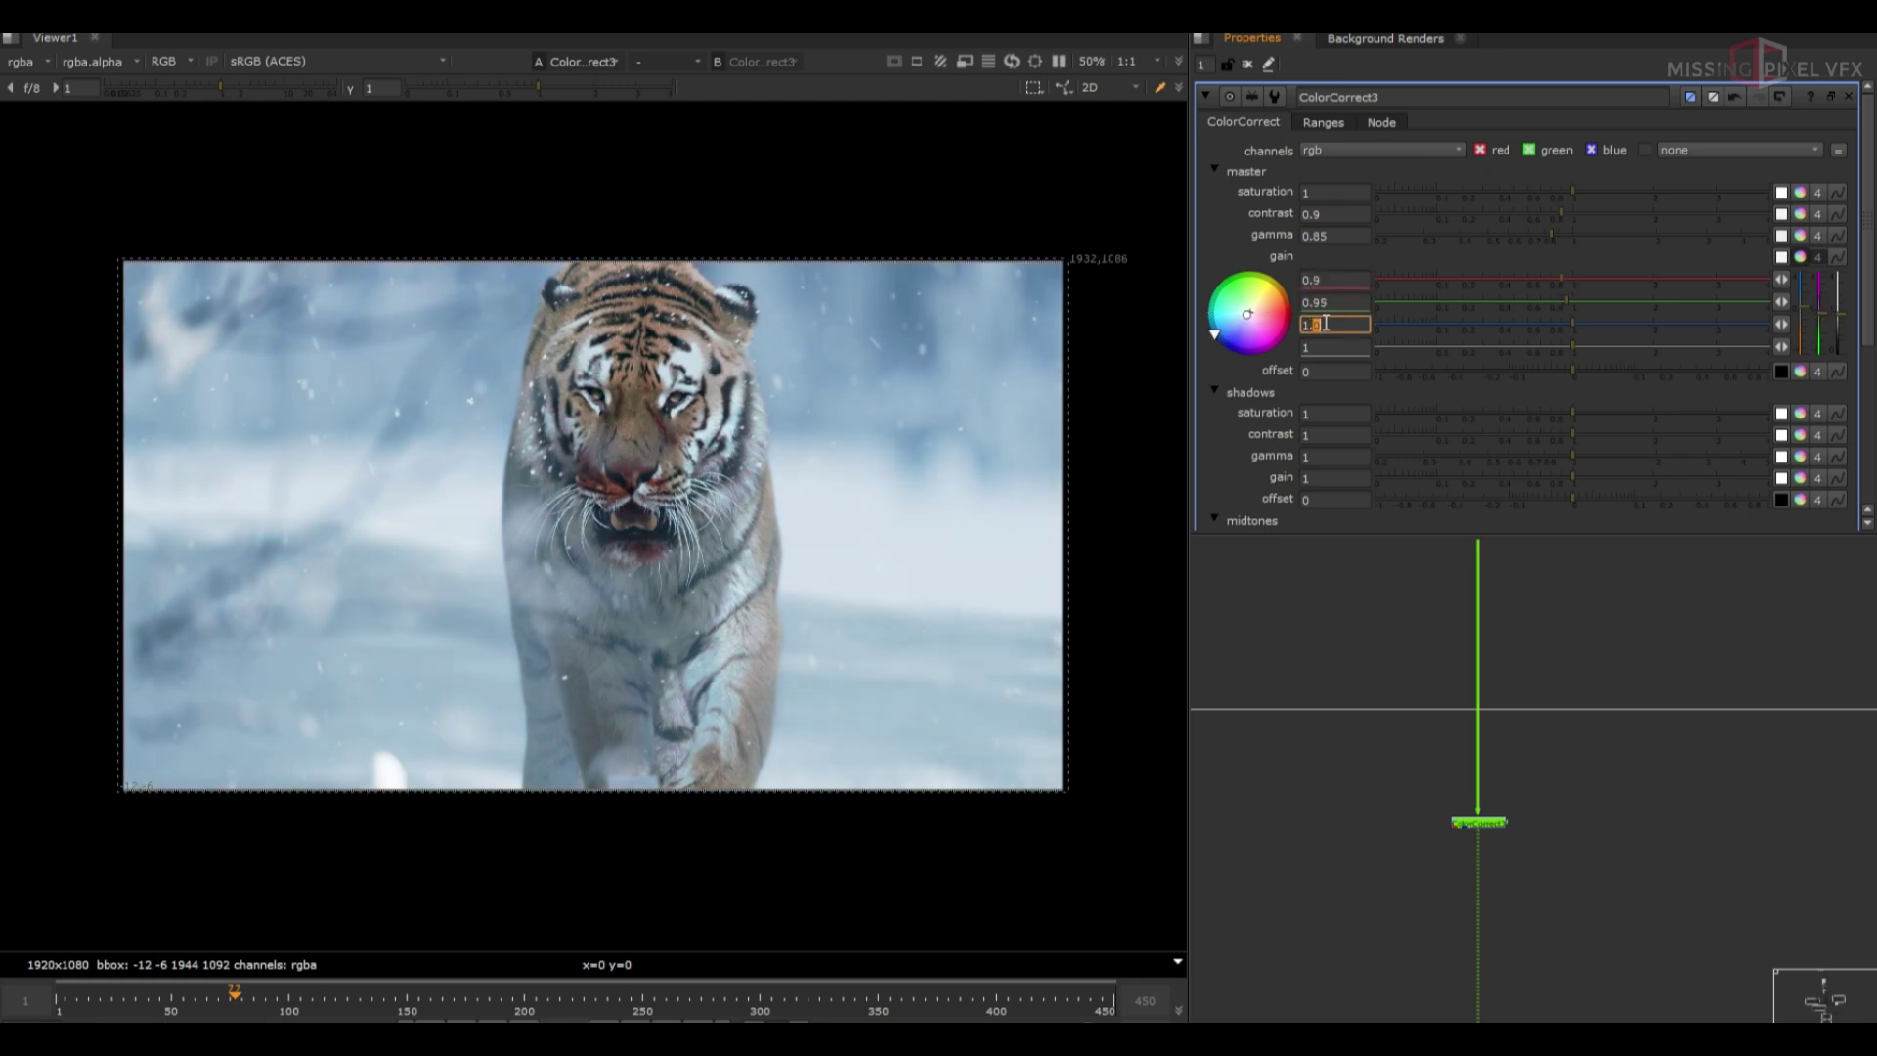
pyautogui.press('Return')
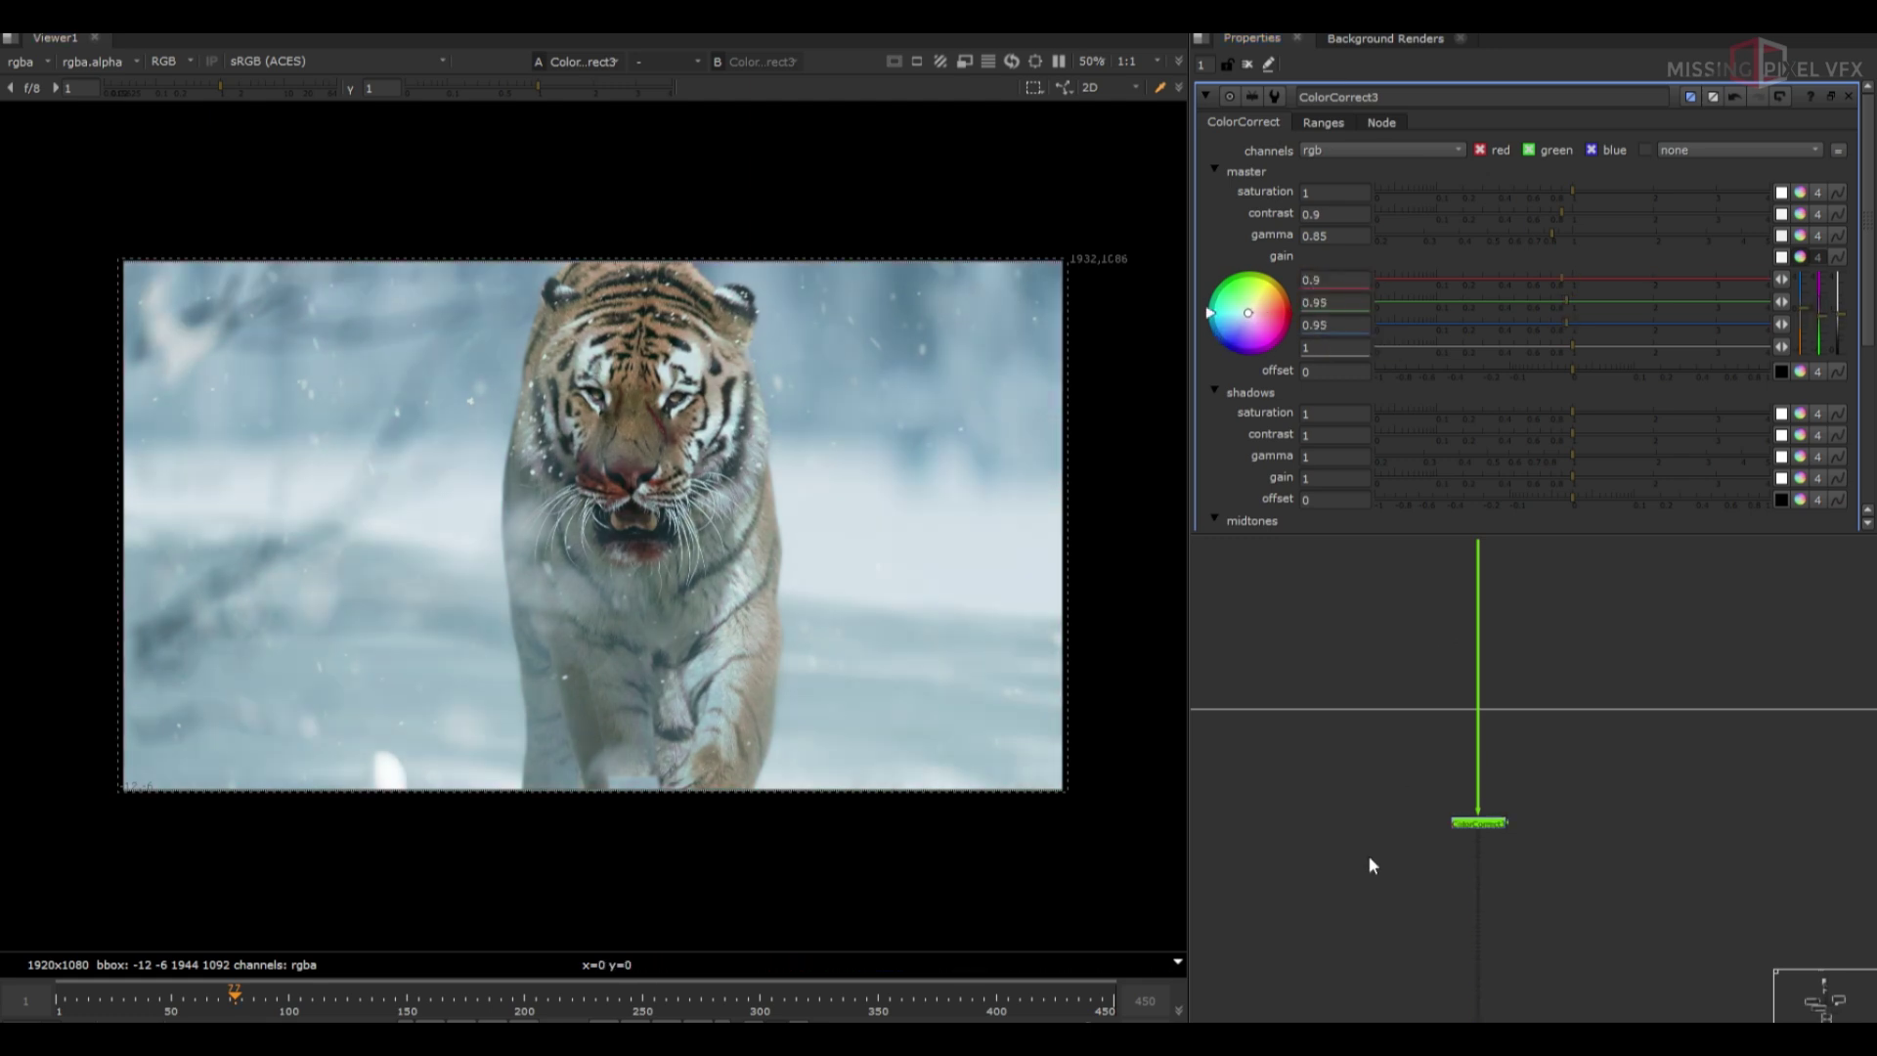
# Set the midtones gain to about 1.147 red, 1.15 green and 1.17 blue, and the midtones contrast to 0.84
pyautogui.scroll(-3, 1443, 431)
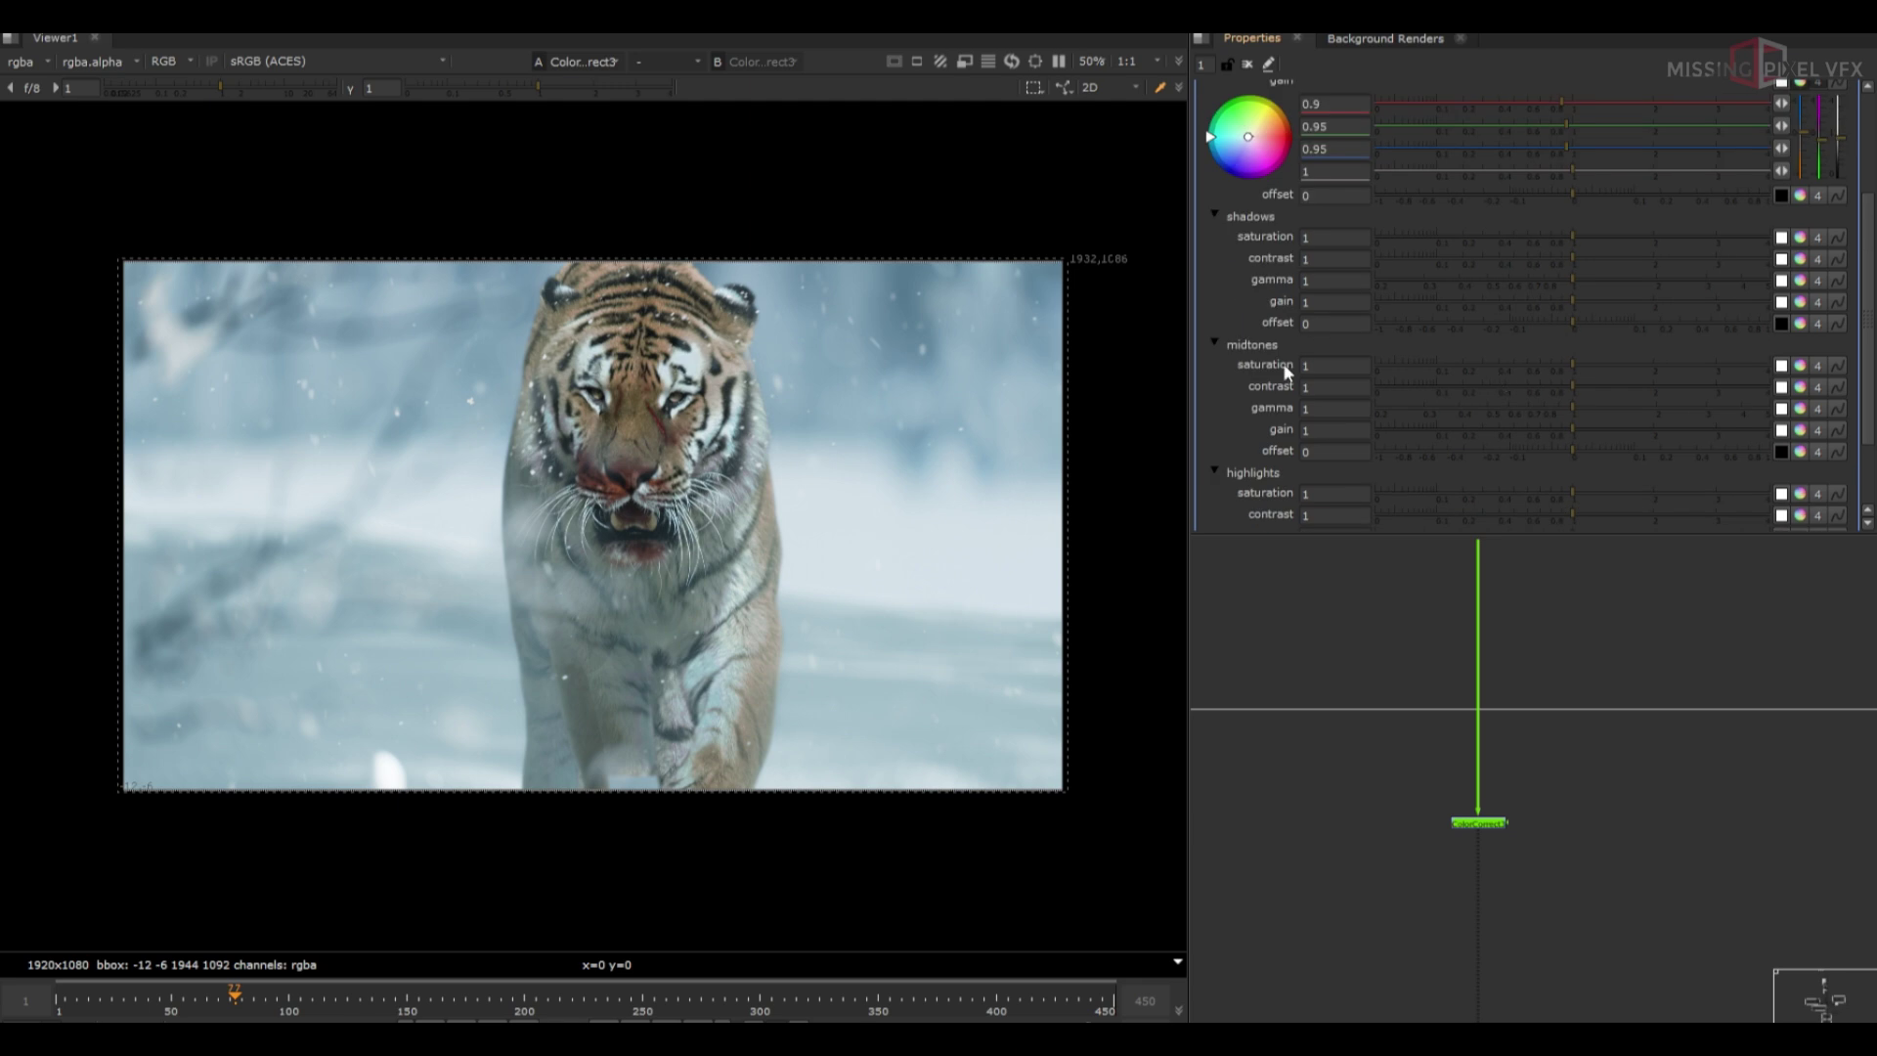
pyautogui.click(1800, 430)
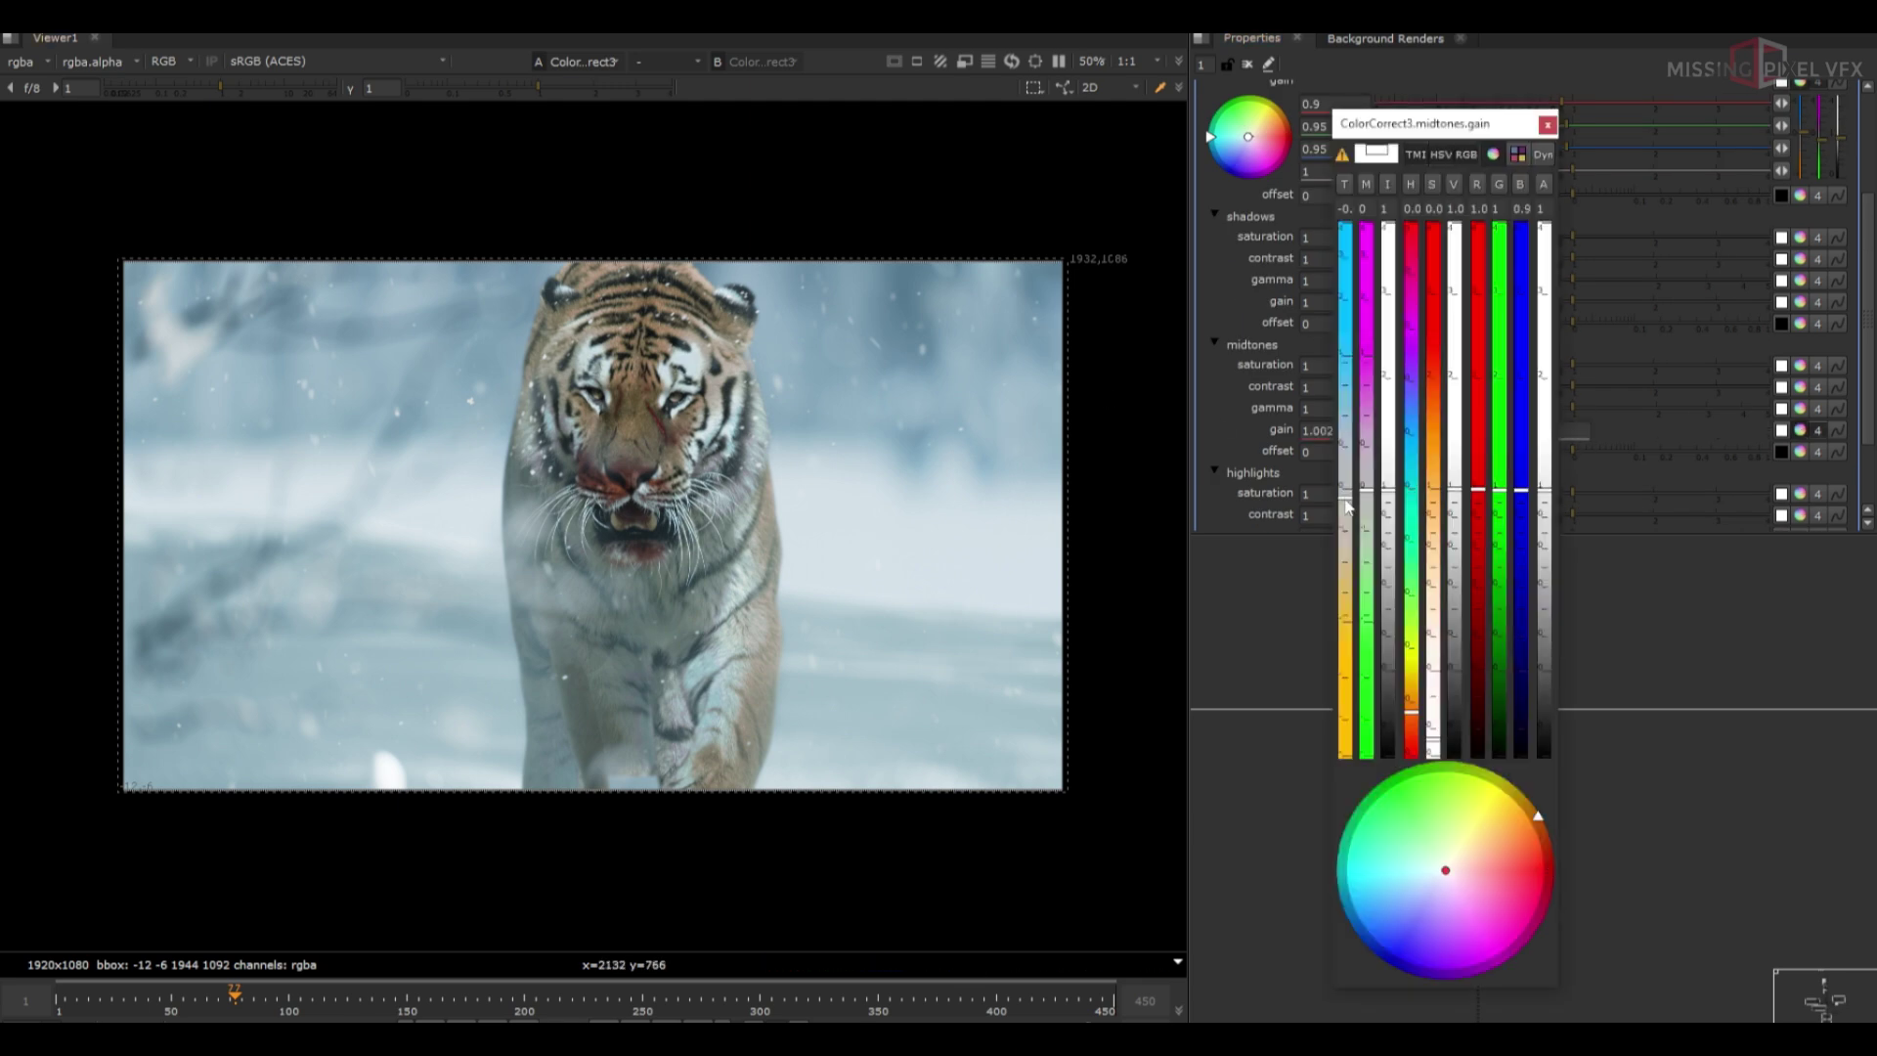
pyautogui.moveTo(1398, 125); pyautogui.dragTo(1071, 160)
pyautogui.click(1040, 527)
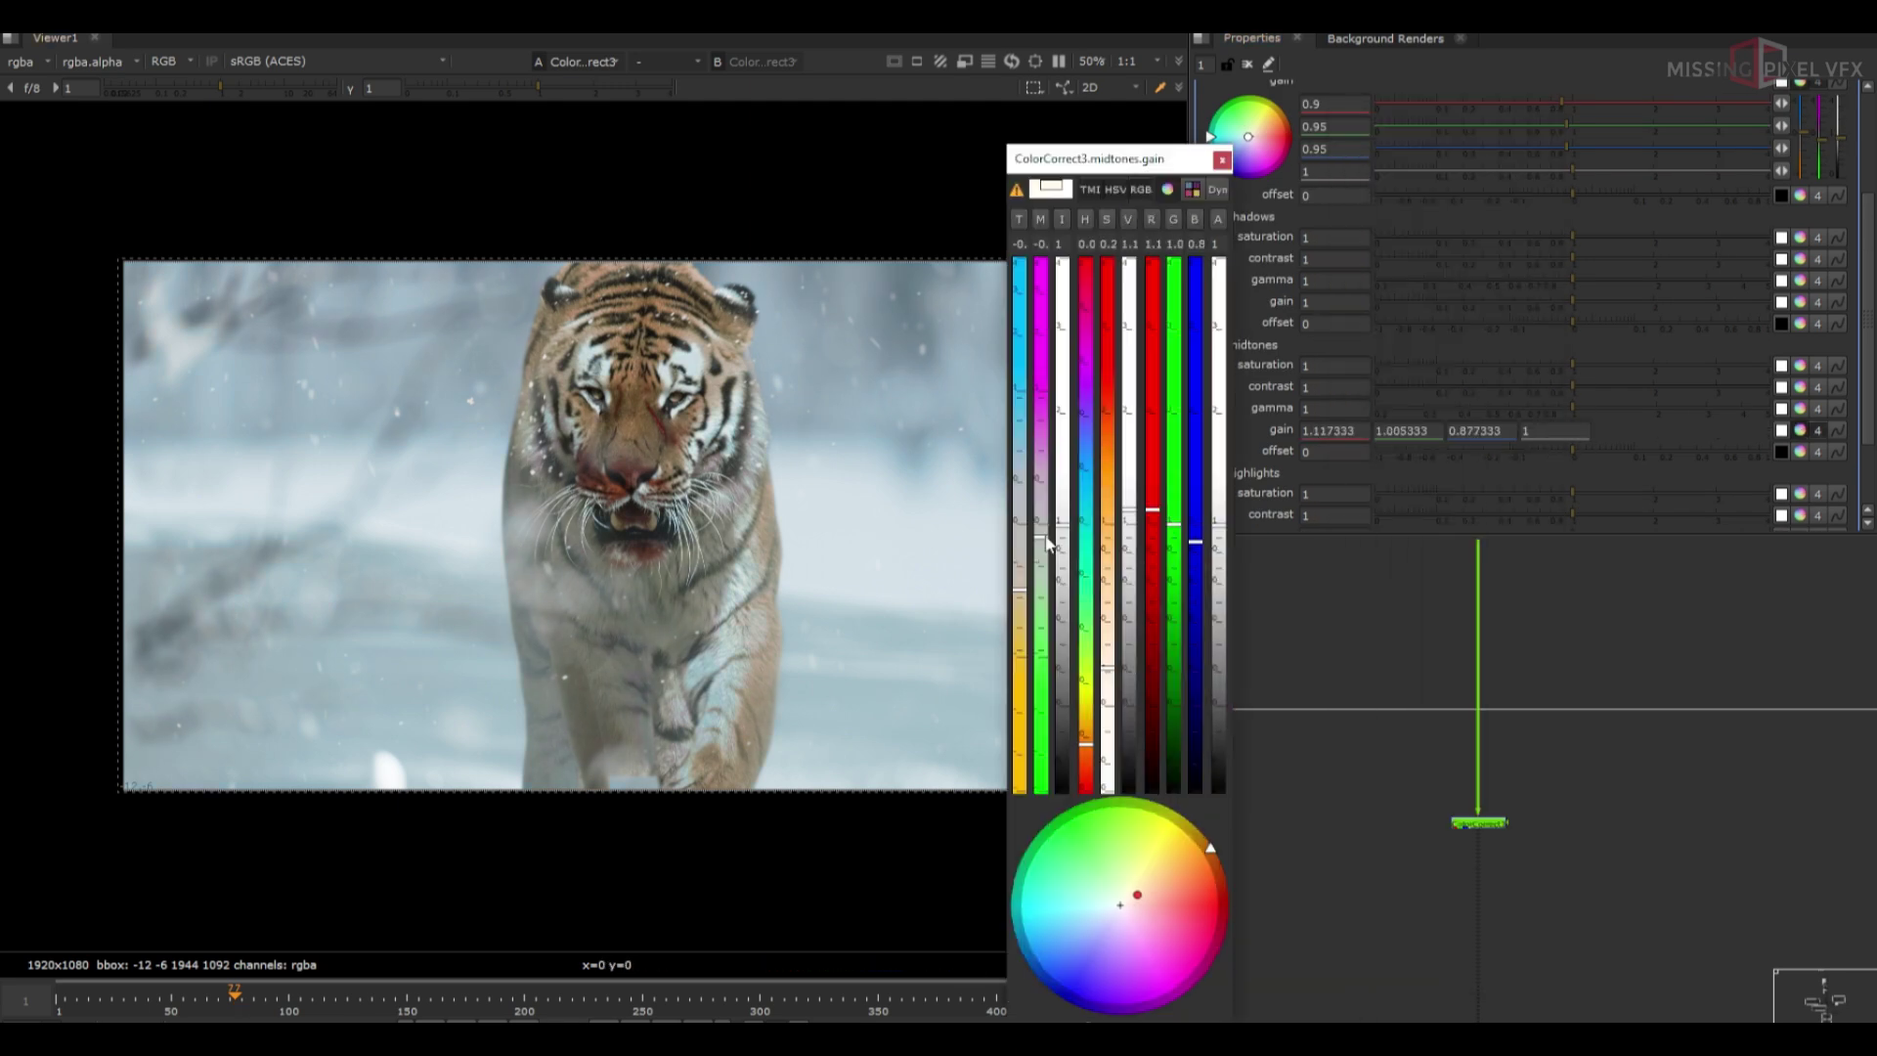
pyautogui.click(1220, 160)
pyautogui.doubleClick(1397, 432)
pyautogui.write('1.15')
pyautogui.doubleClick(1464, 431)
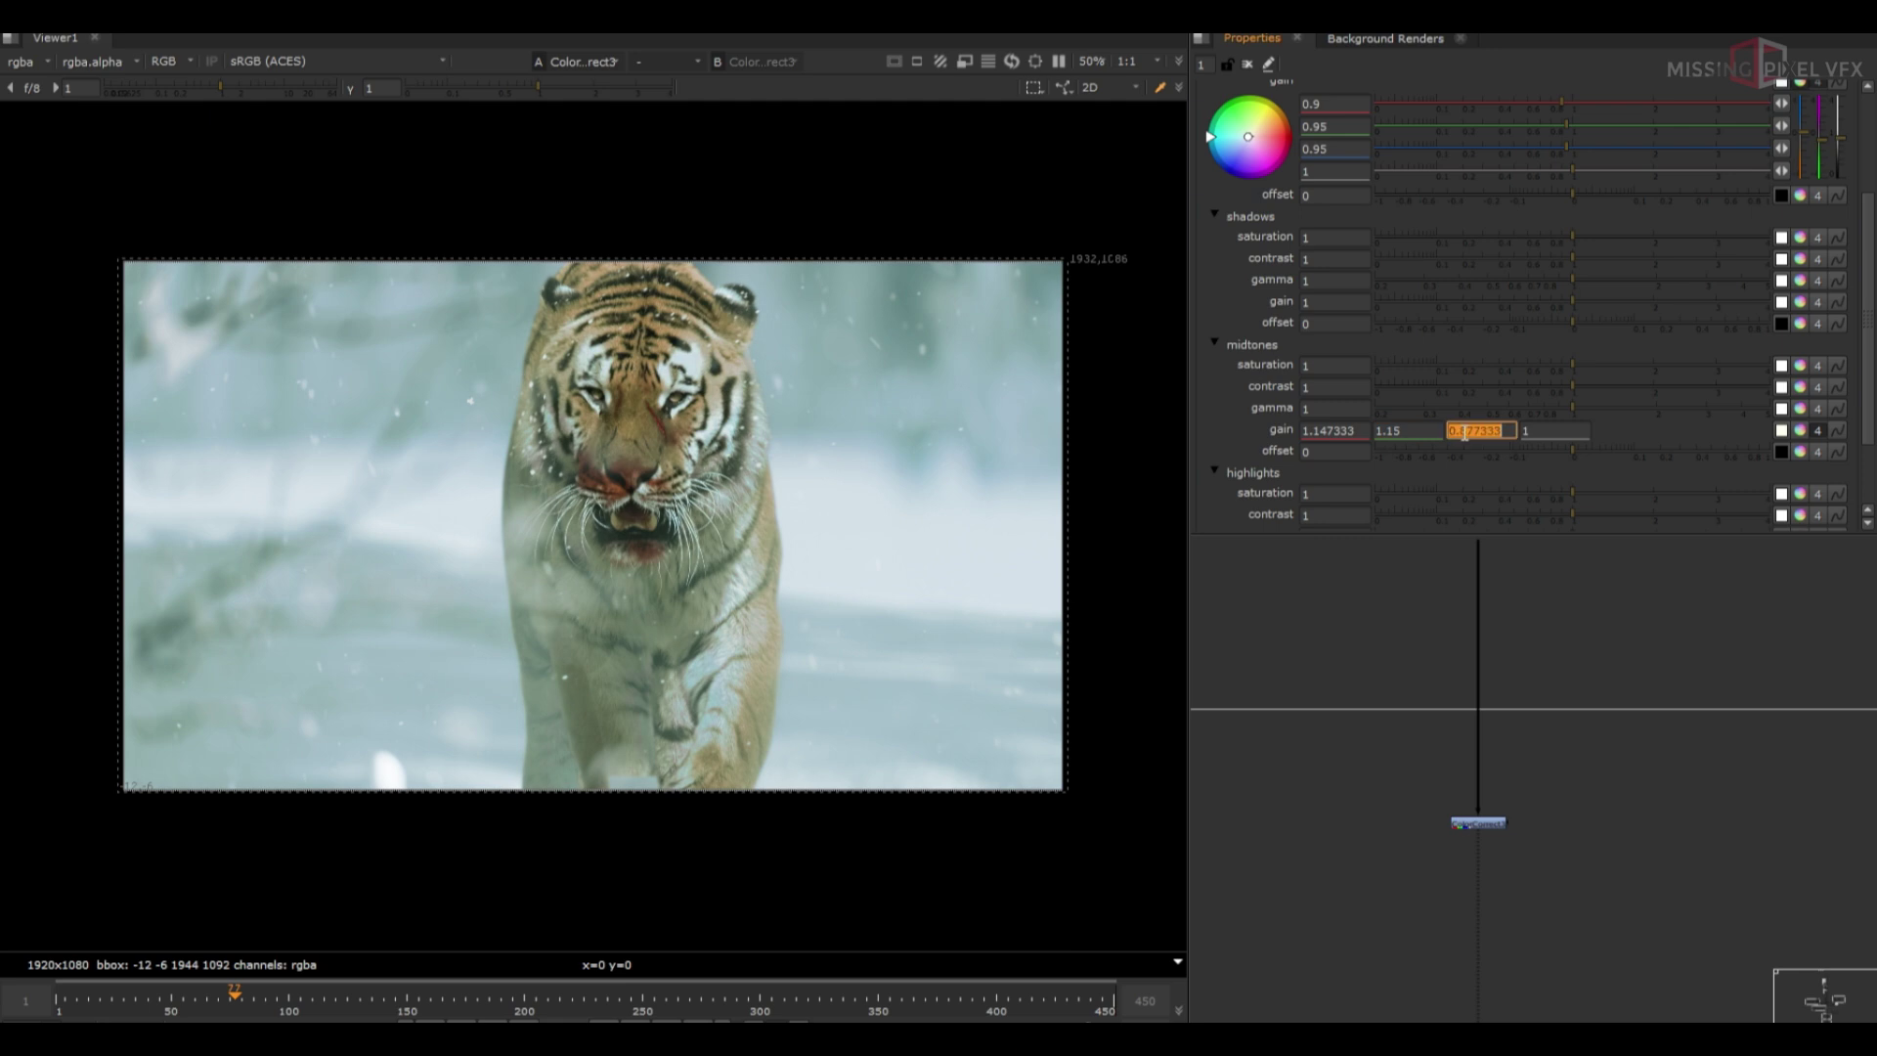
pyautogui.doubleClick(1330, 386)
pyautogui.write('0.84')
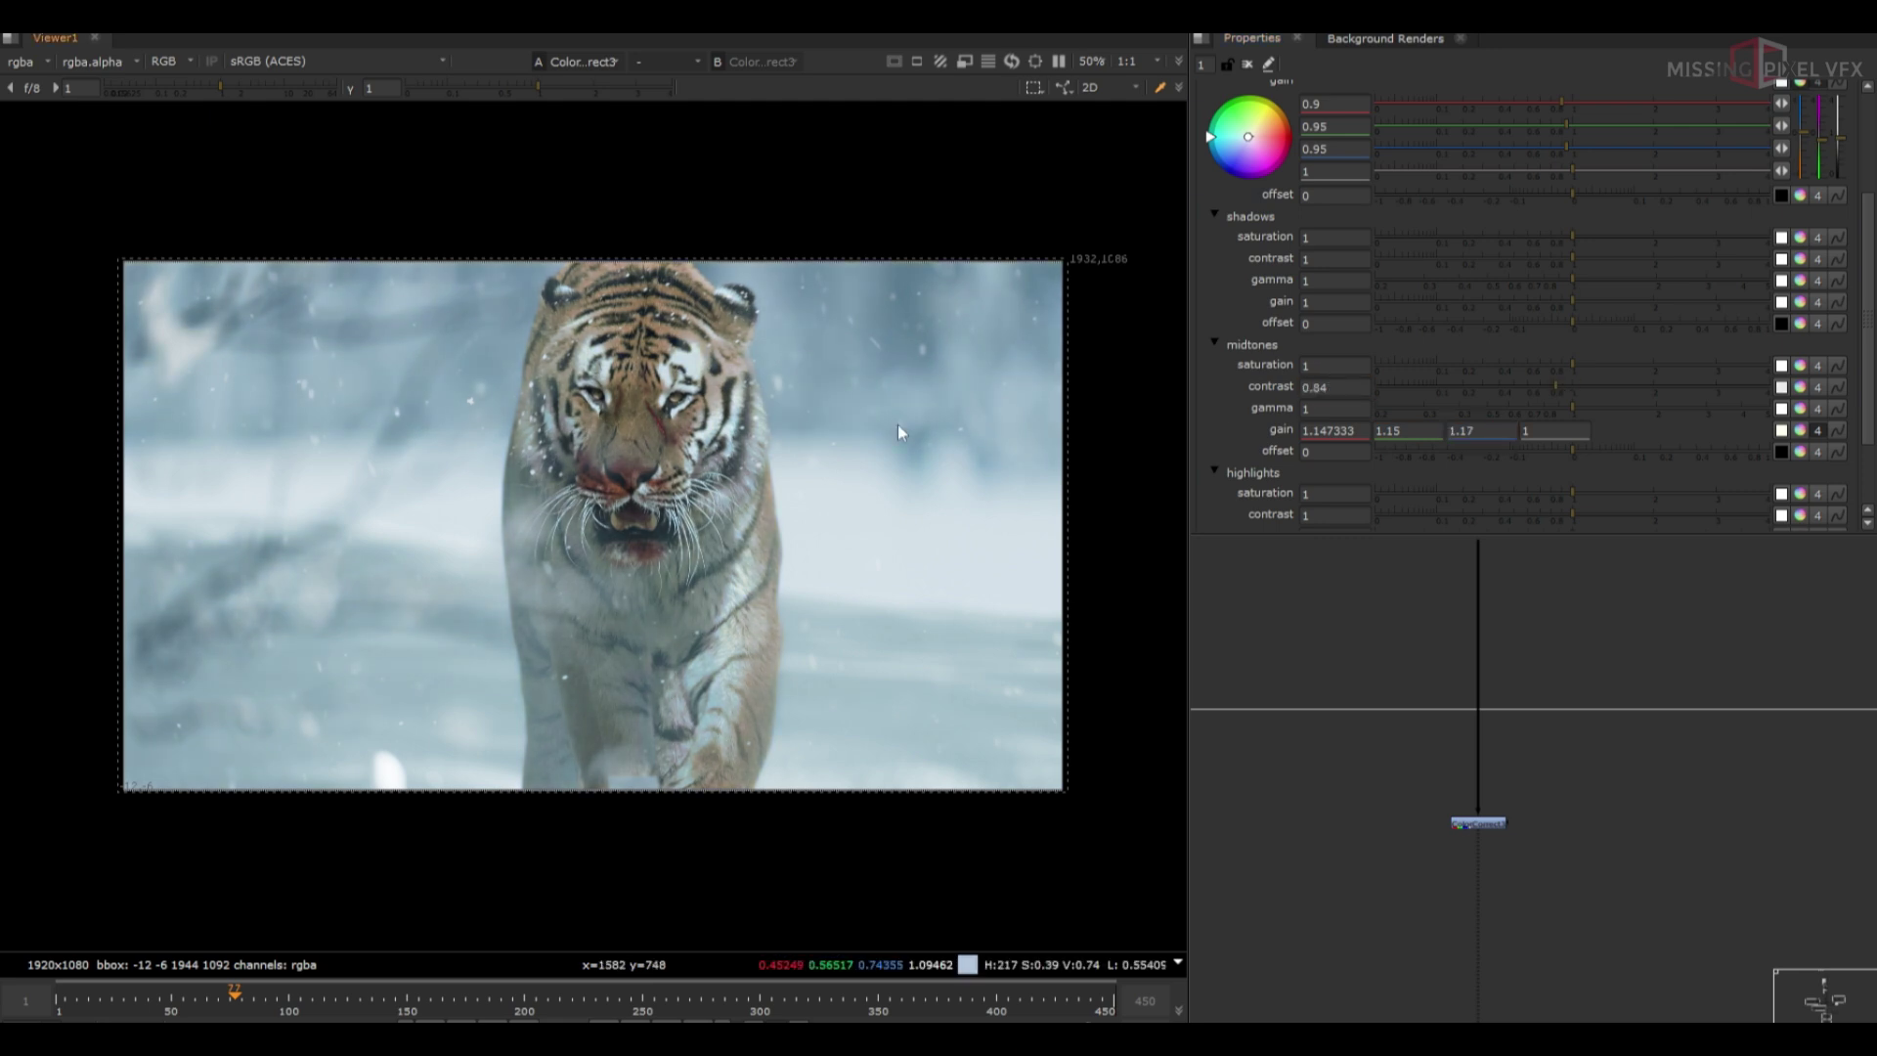
# Compare the tiger shot with the ColorCorrect disabled and enabled
pyautogui.moveTo(767, 502); pyautogui.dragTo(794, 487, button='middle')
pyautogui.scroll(1, 794, 487)
pyautogui.press('d')
pyautogui.press('d')
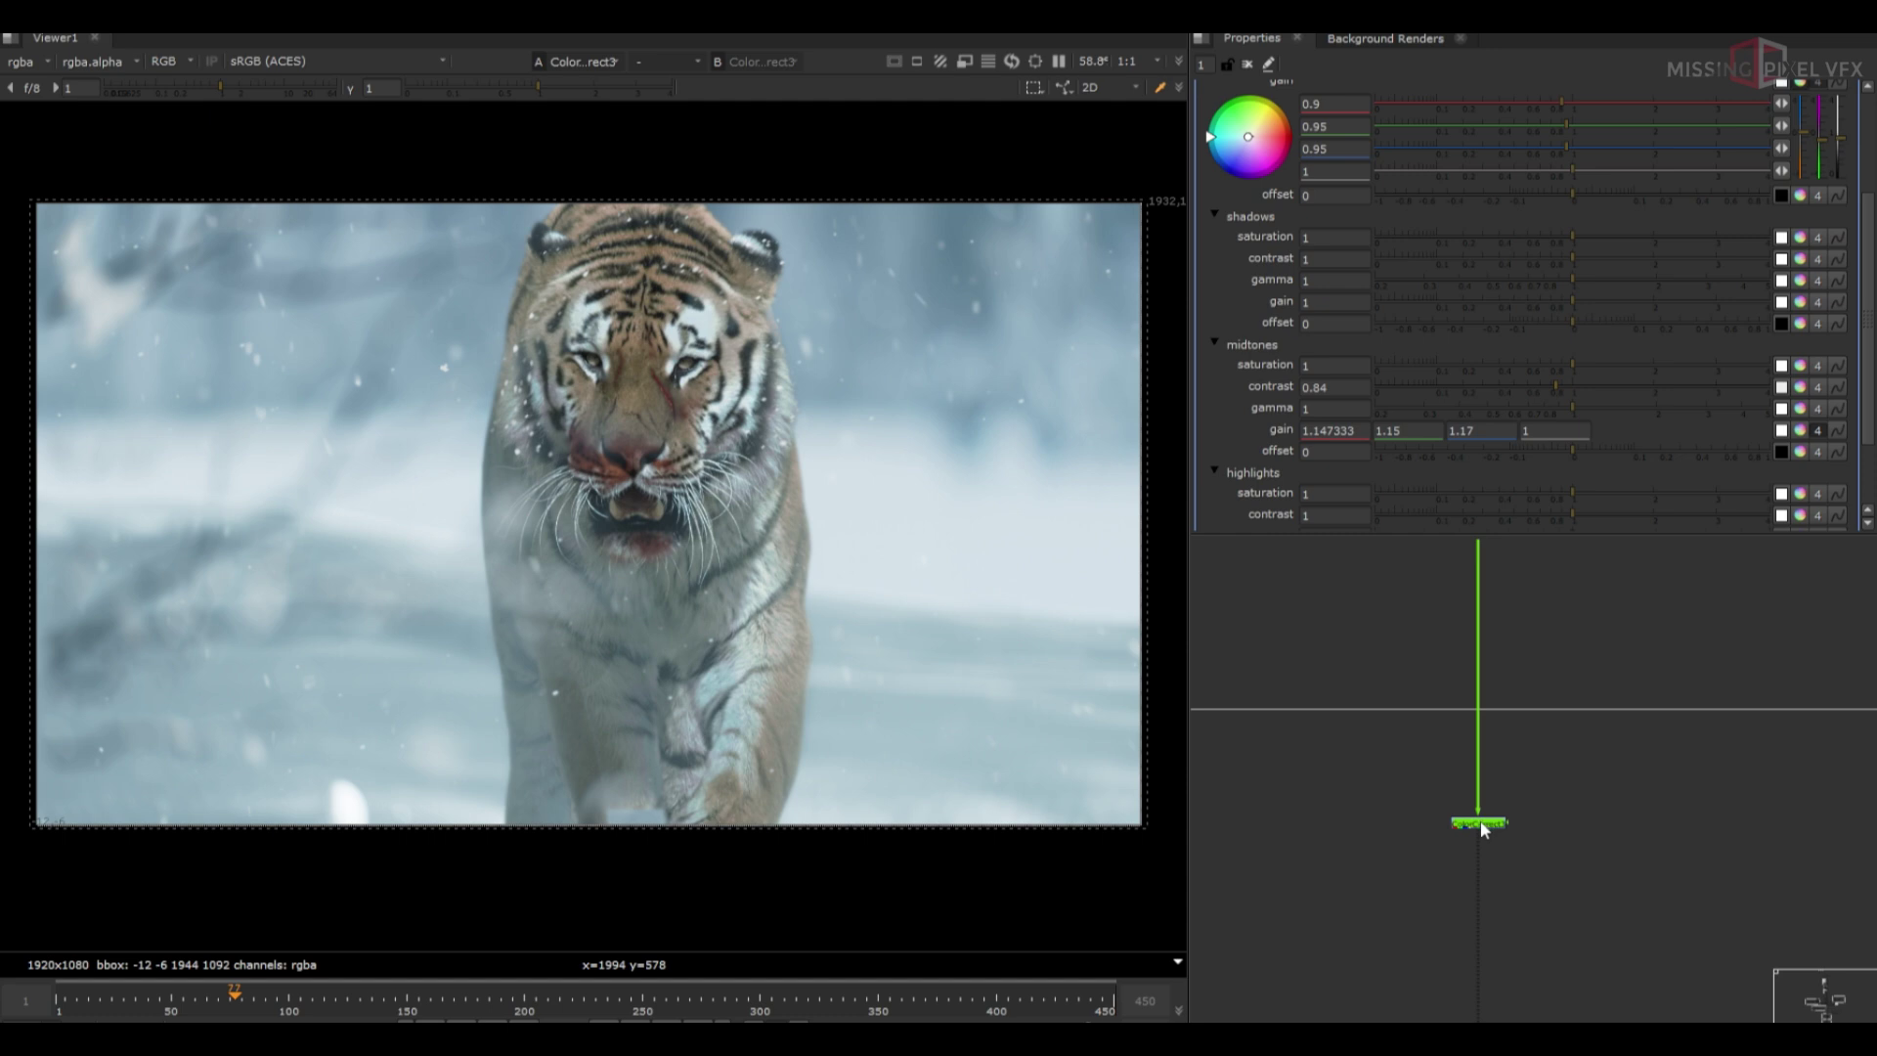
# Add a Grade after the ColorCorrect with whitepoint 1.66, gain 0.235 and gamma 0.65 to darken the image
pyautogui.press('g')
pyautogui.moveTo(1560, 234); pyautogui.dragTo(1486, 233)
pyautogui.moveTo(1574, 191); pyautogui.dragTo(1629, 190)
pyautogui.moveTo(1486, 235); pyautogui.dragTo(1470, 232)
pyautogui.moveTo(1573, 300); pyautogui.dragTo(1515, 294)
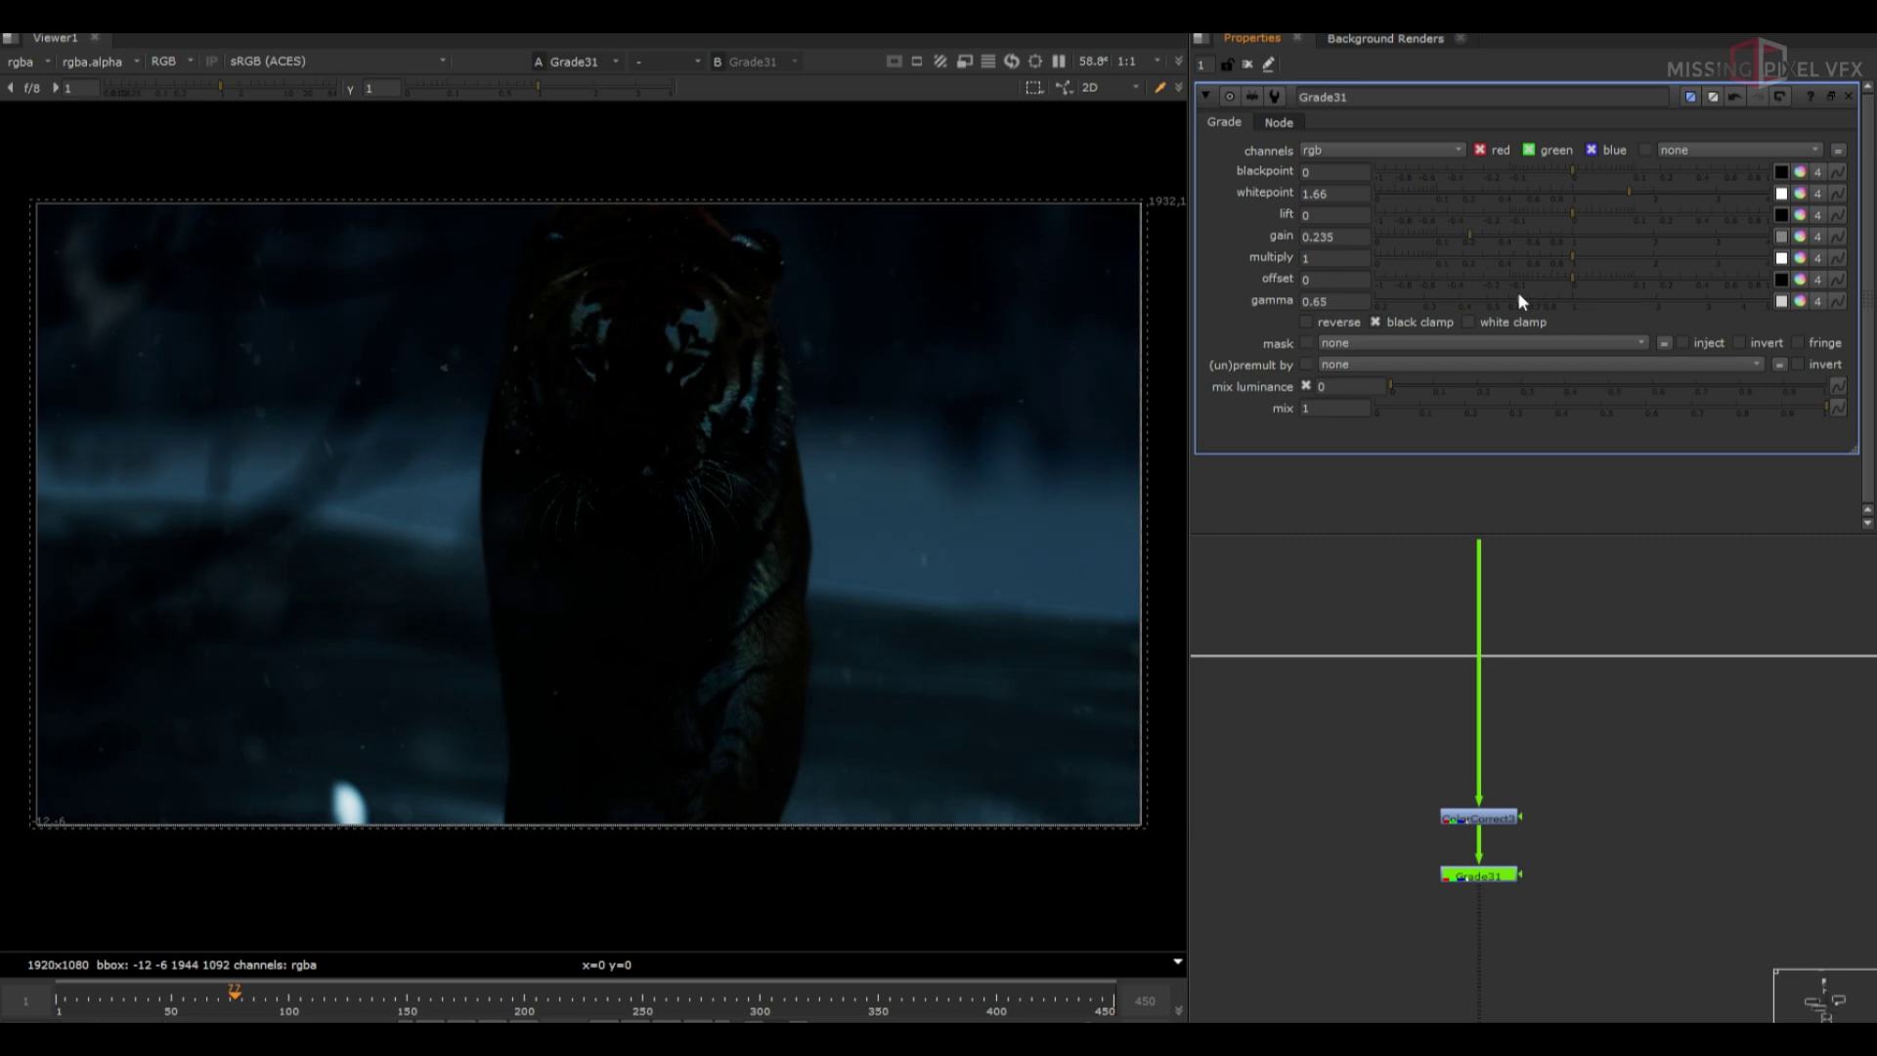
# Add a Roto node beside the new Grade and connect it to the Grade's mask input
pyautogui.scroll(3, 1545, 913)
pyautogui.press('o')
pyautogui.moveTo(1593, 842); pyautogui.dragTo(1646, 832)
pyautogui.moveTo(1662, 830); pyautogui.dragTo(1796, 842)
# Draw an ellipse mask nearly filling the whole frame in the Roto and invert it
pyautogui.rightClick(18, 208)
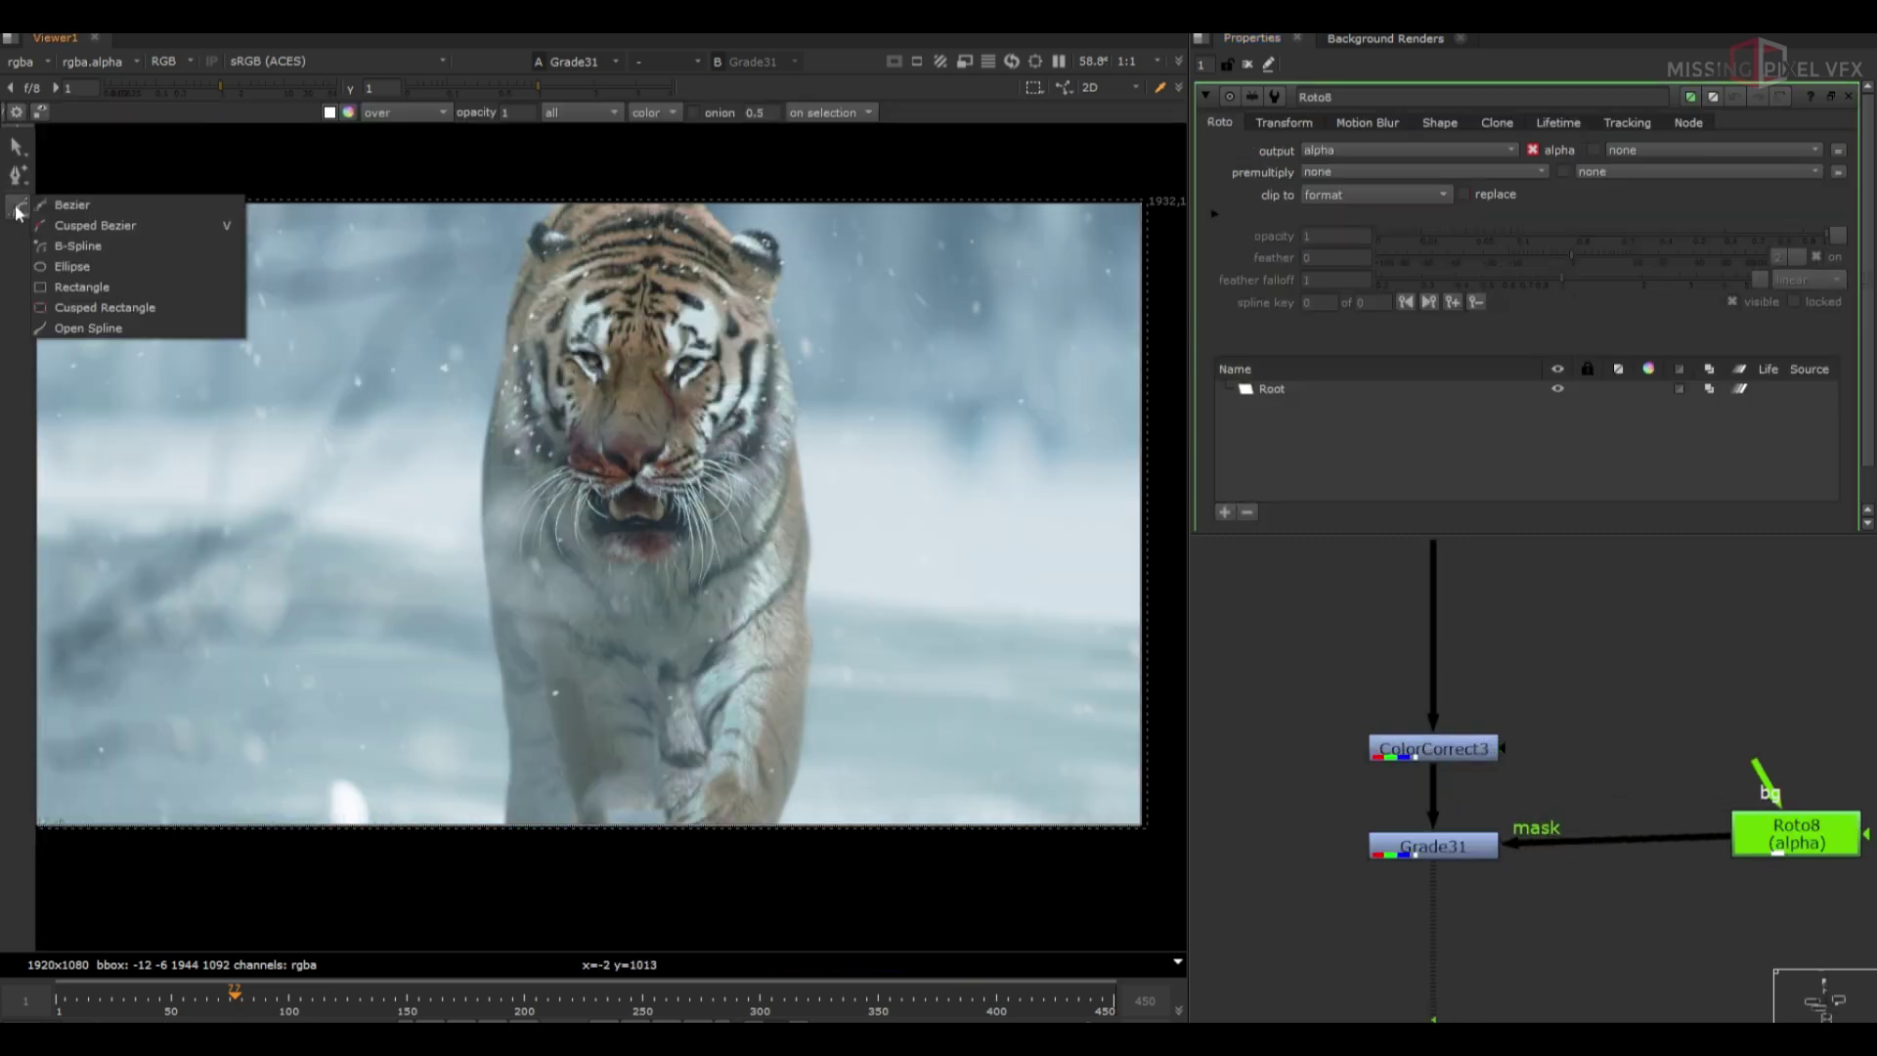
pyautogui.click(74, 287)
pyautogui.scroll(-3, 454, 415)
pyautogui.moveTo(740, 595); pyautogui.dragTo(792, 620)
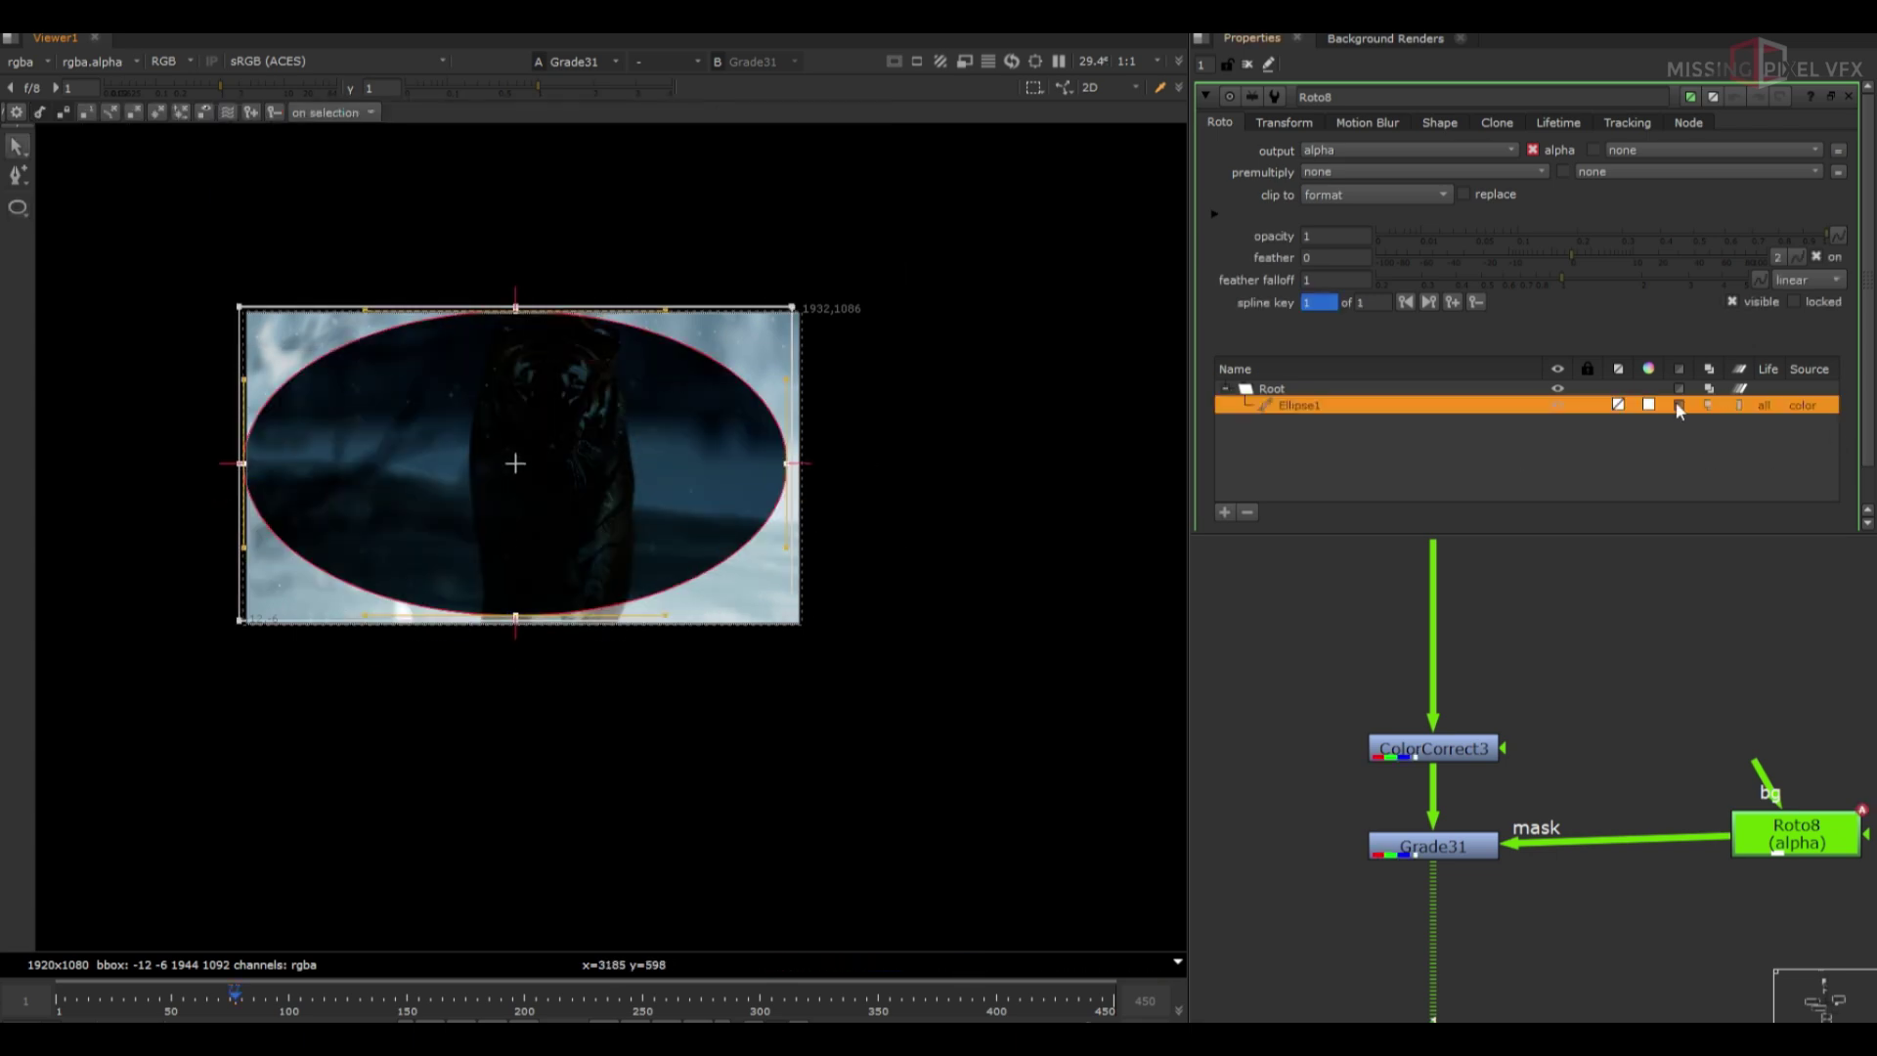
pyautogui.click(1679, 405)
# Insert a Blur of size 500 between the Roto and the Grade's mask to soften the vignette
pyautogui.moveTo(1795, 835); pyautogui.dragTo(1788, 819)
pyautogui.write('b')
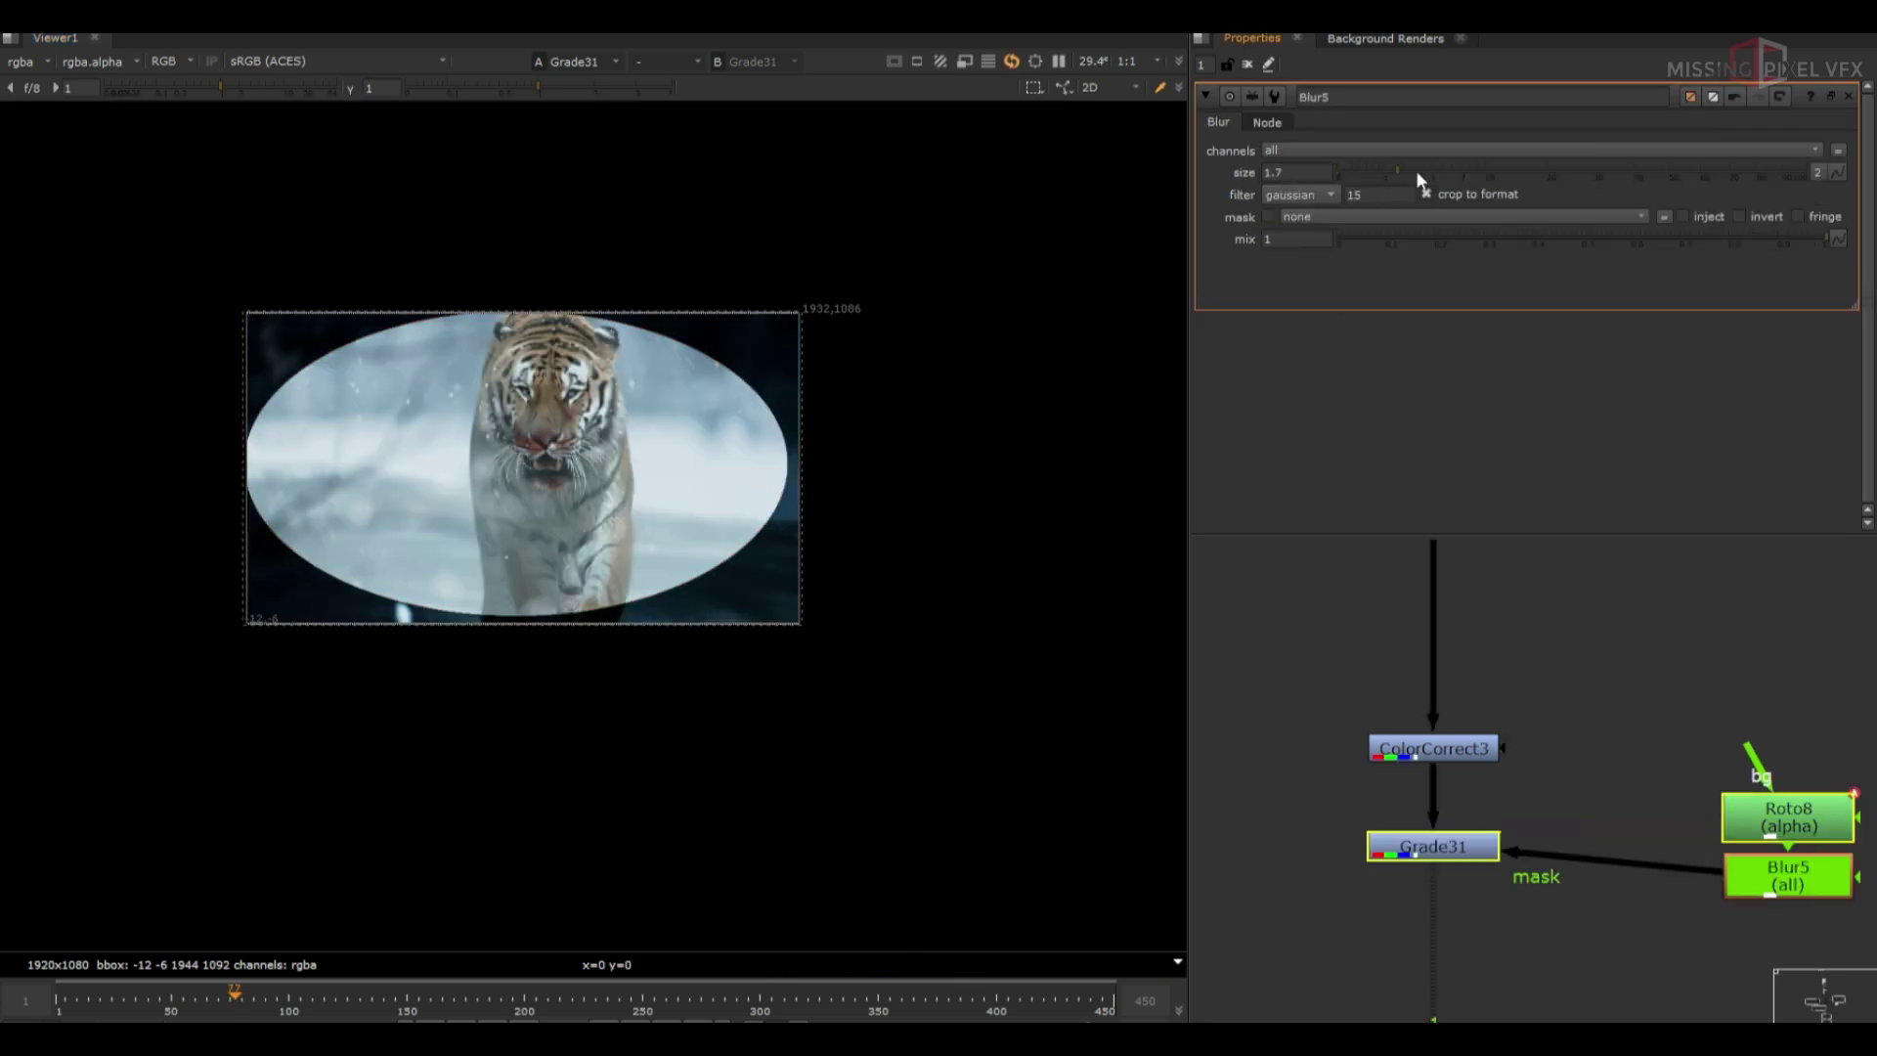
pyautogui.write('100')
pyautogui.press('Return')
pyautogui.write('500')
pyautogui.press('Return')
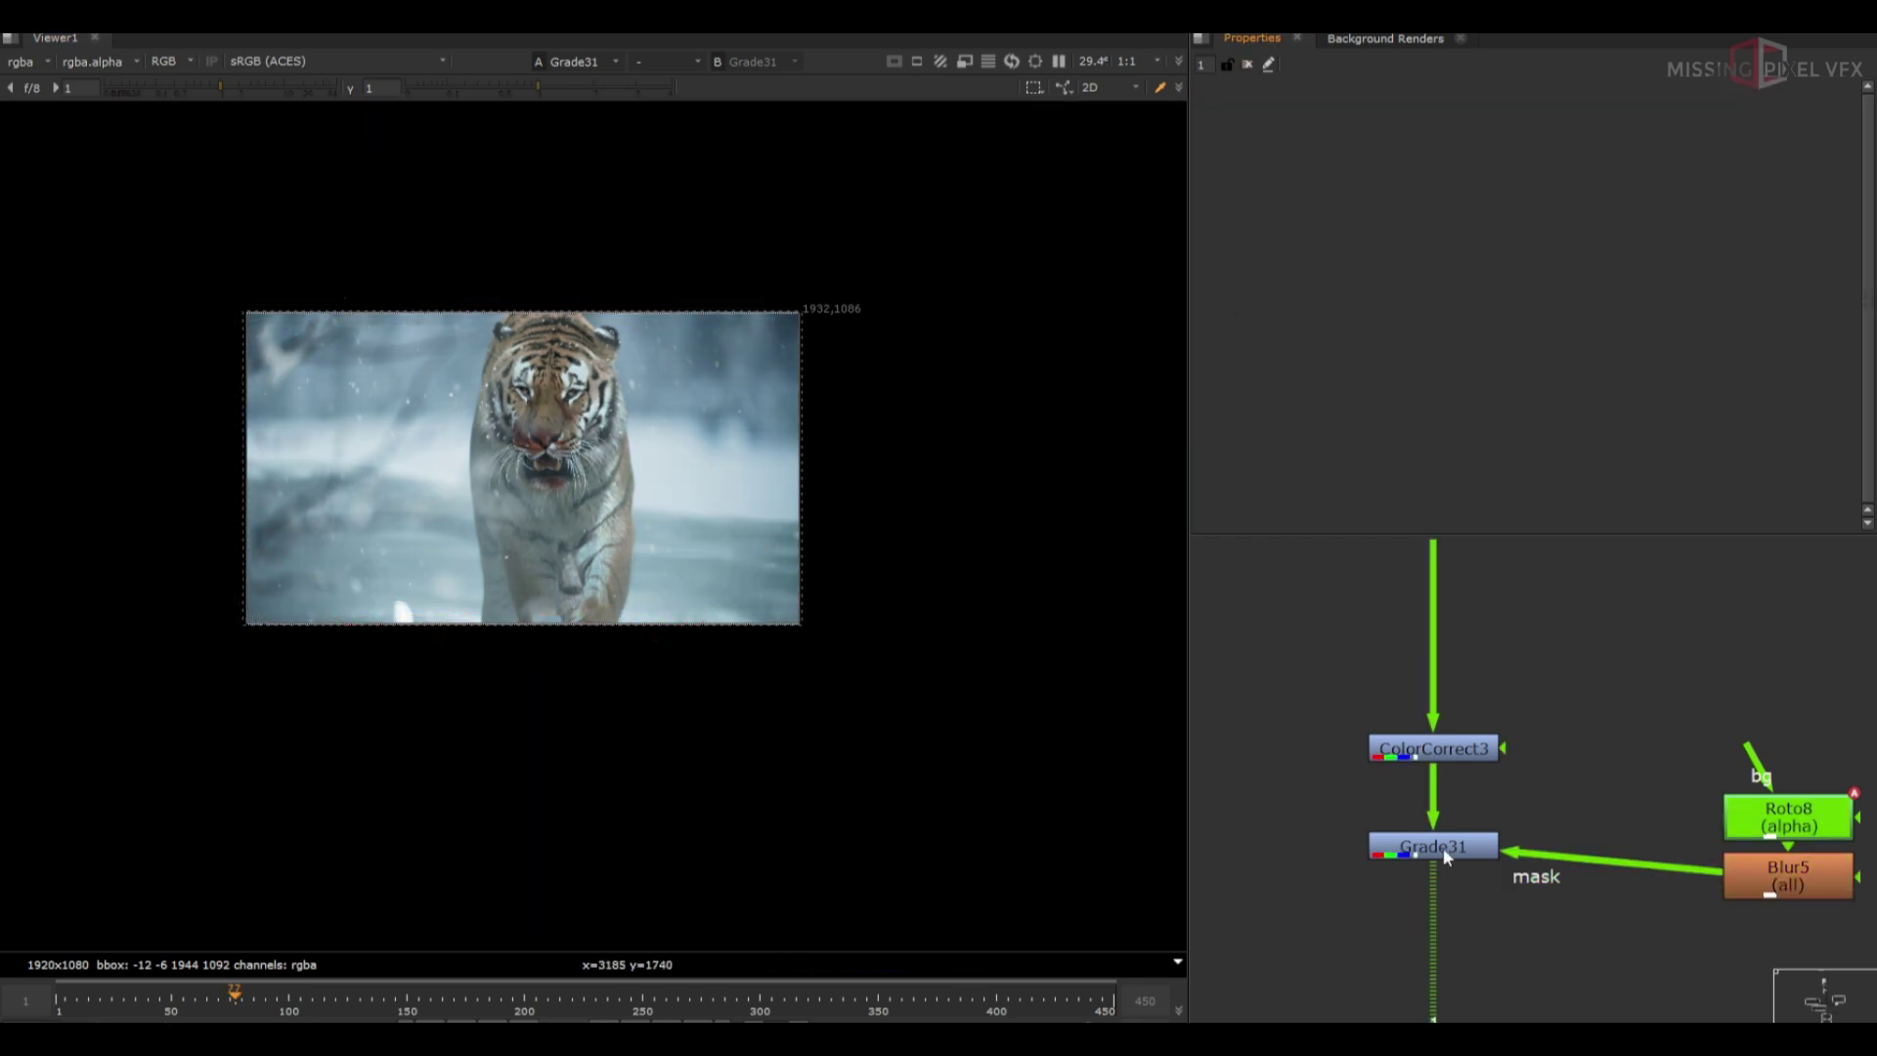
# Compare the composite with the vignette Grade disabled and enabled
pyautogui.click(1444, 854)
pyautogui.press('d')
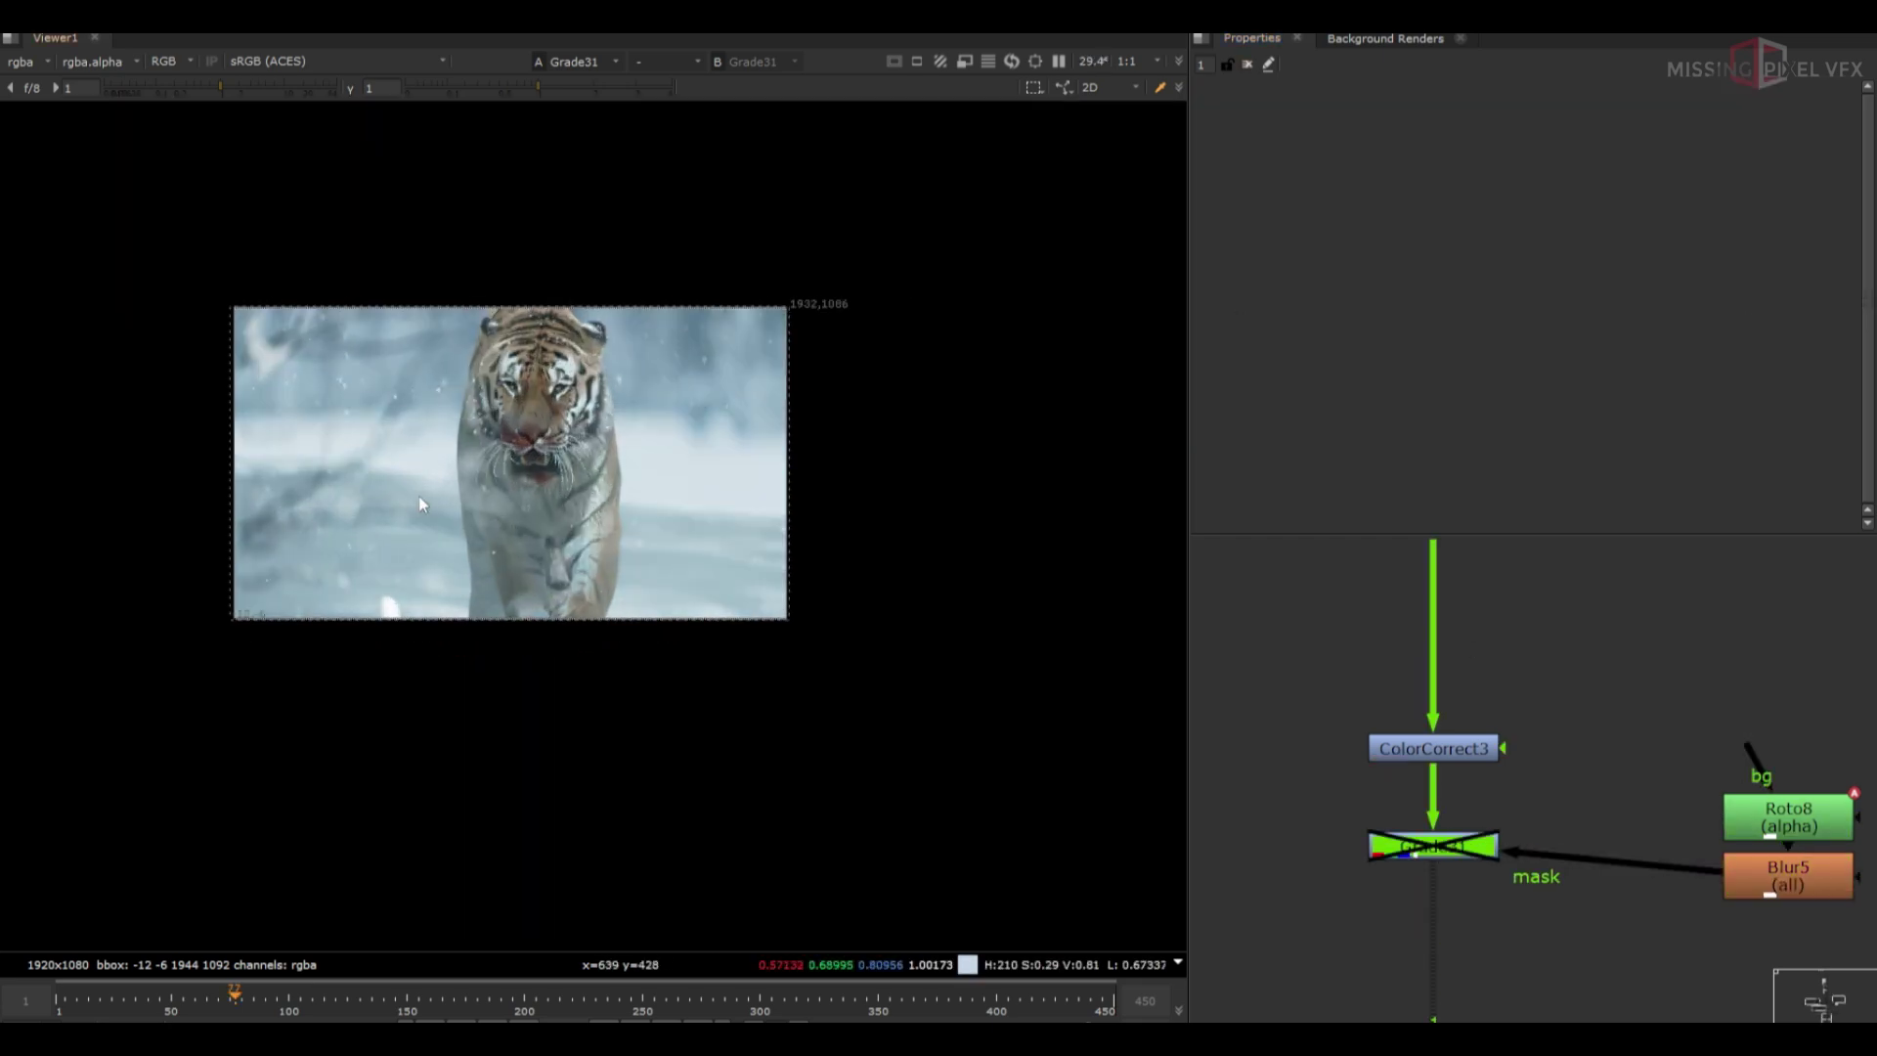
pyautogui.press('d')
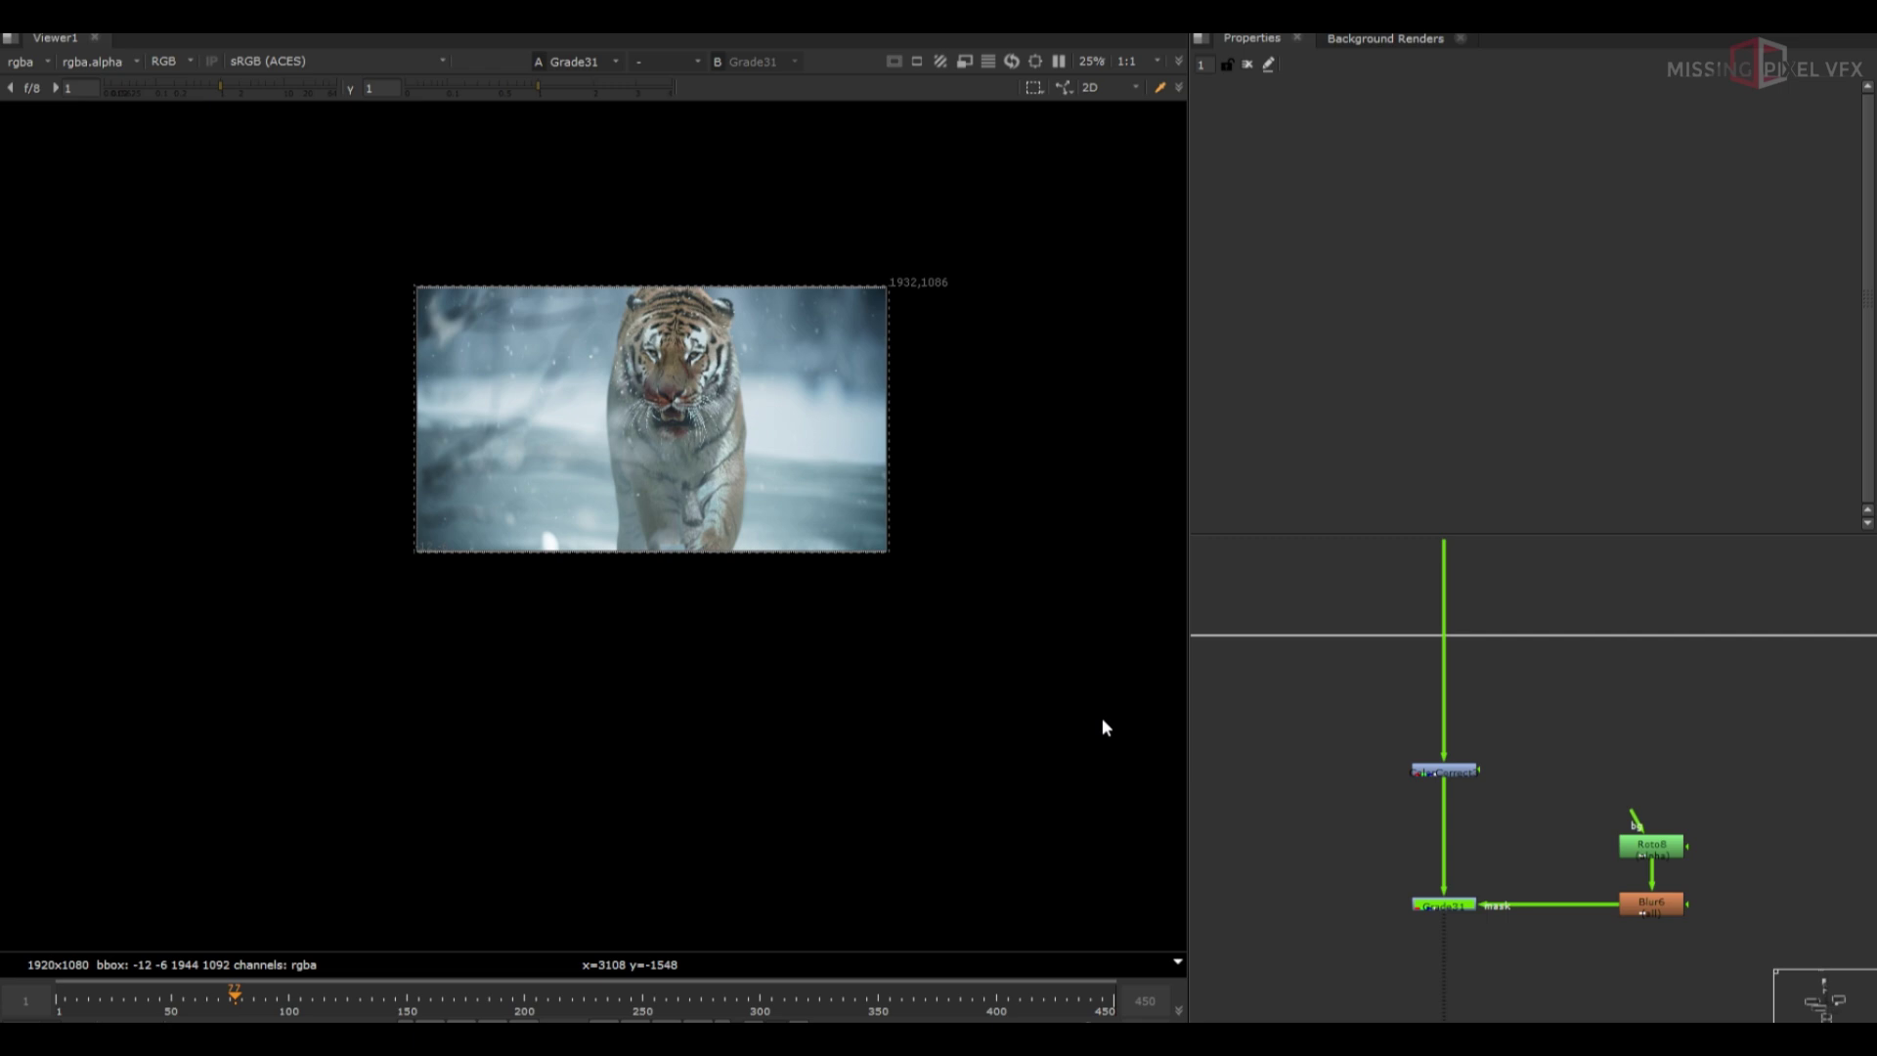
# Add a Sharpen with default settings after the vignette Grade and inspect its effect on the tiger's whiskers
pyautogui.scroll(8, 736, 409)
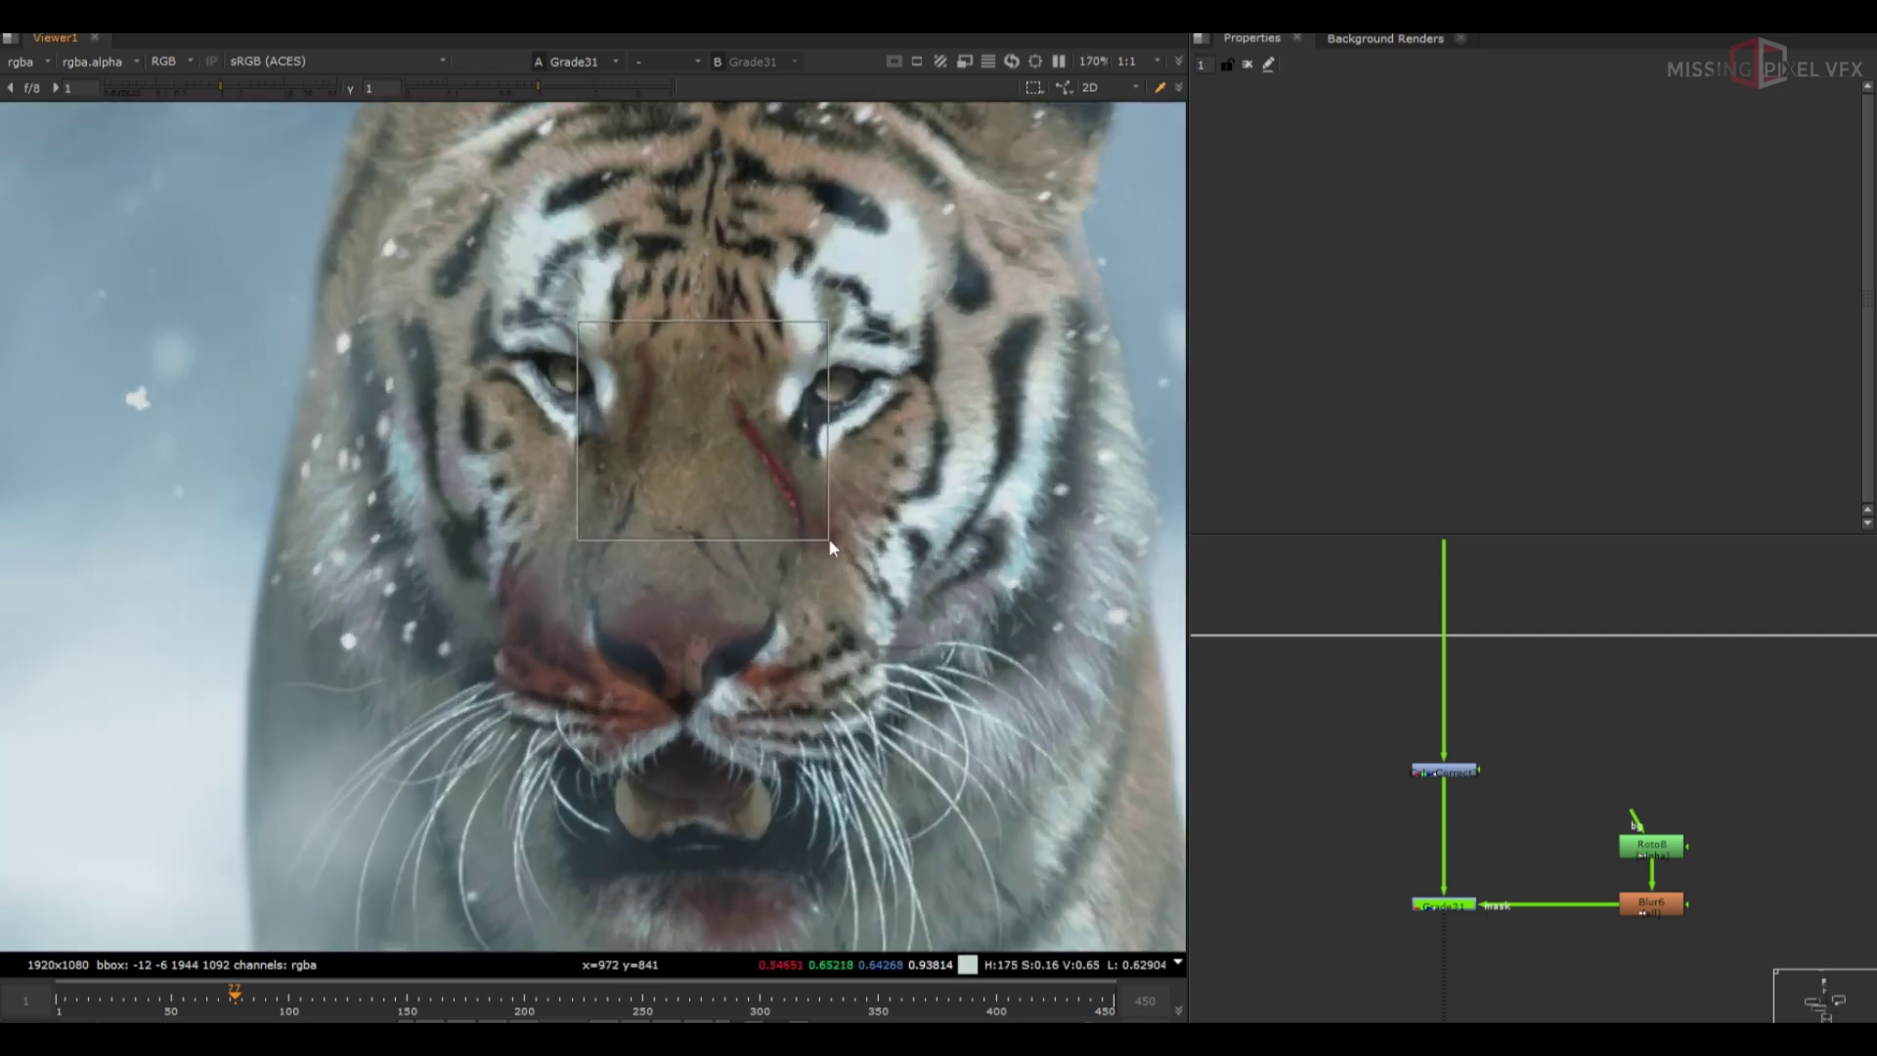
pyautogui.moveTo(829, 540); pyautogui.dragTo(831, 542)
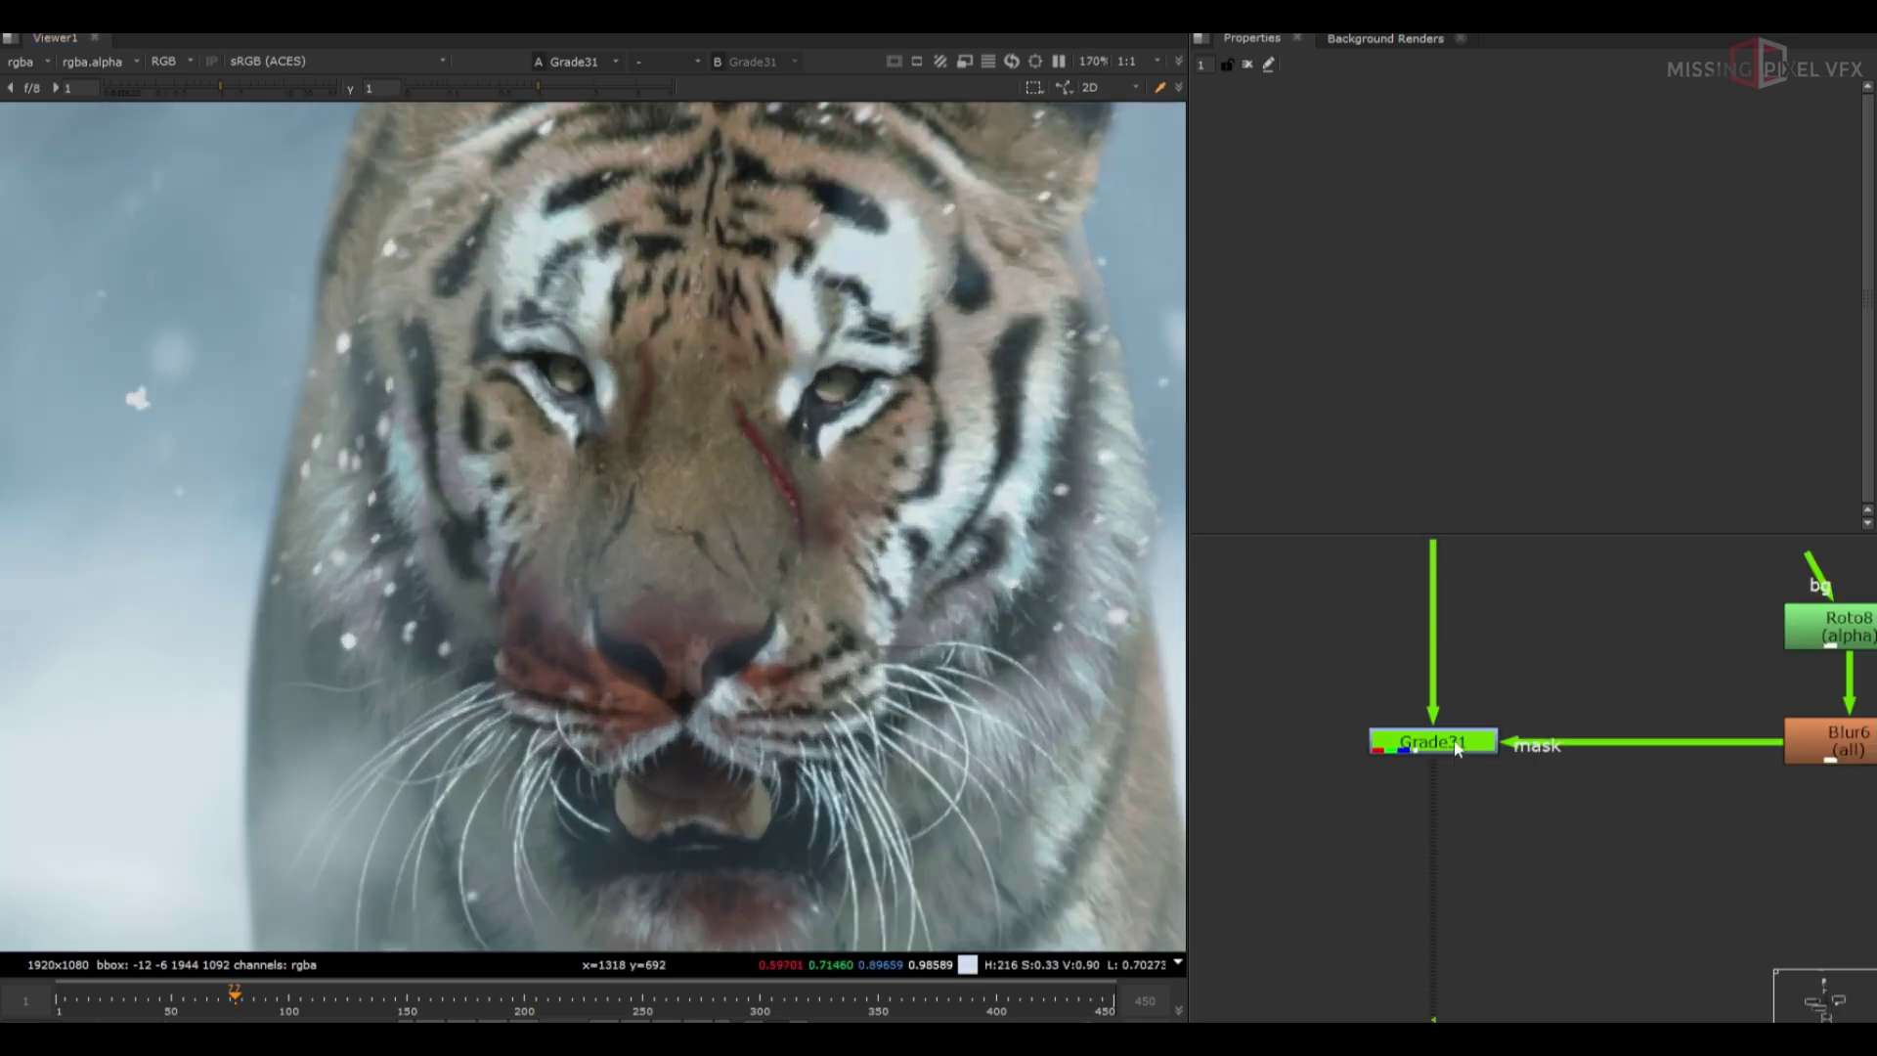
pyautogui.press('Tab')
pyautogui.write('sh')
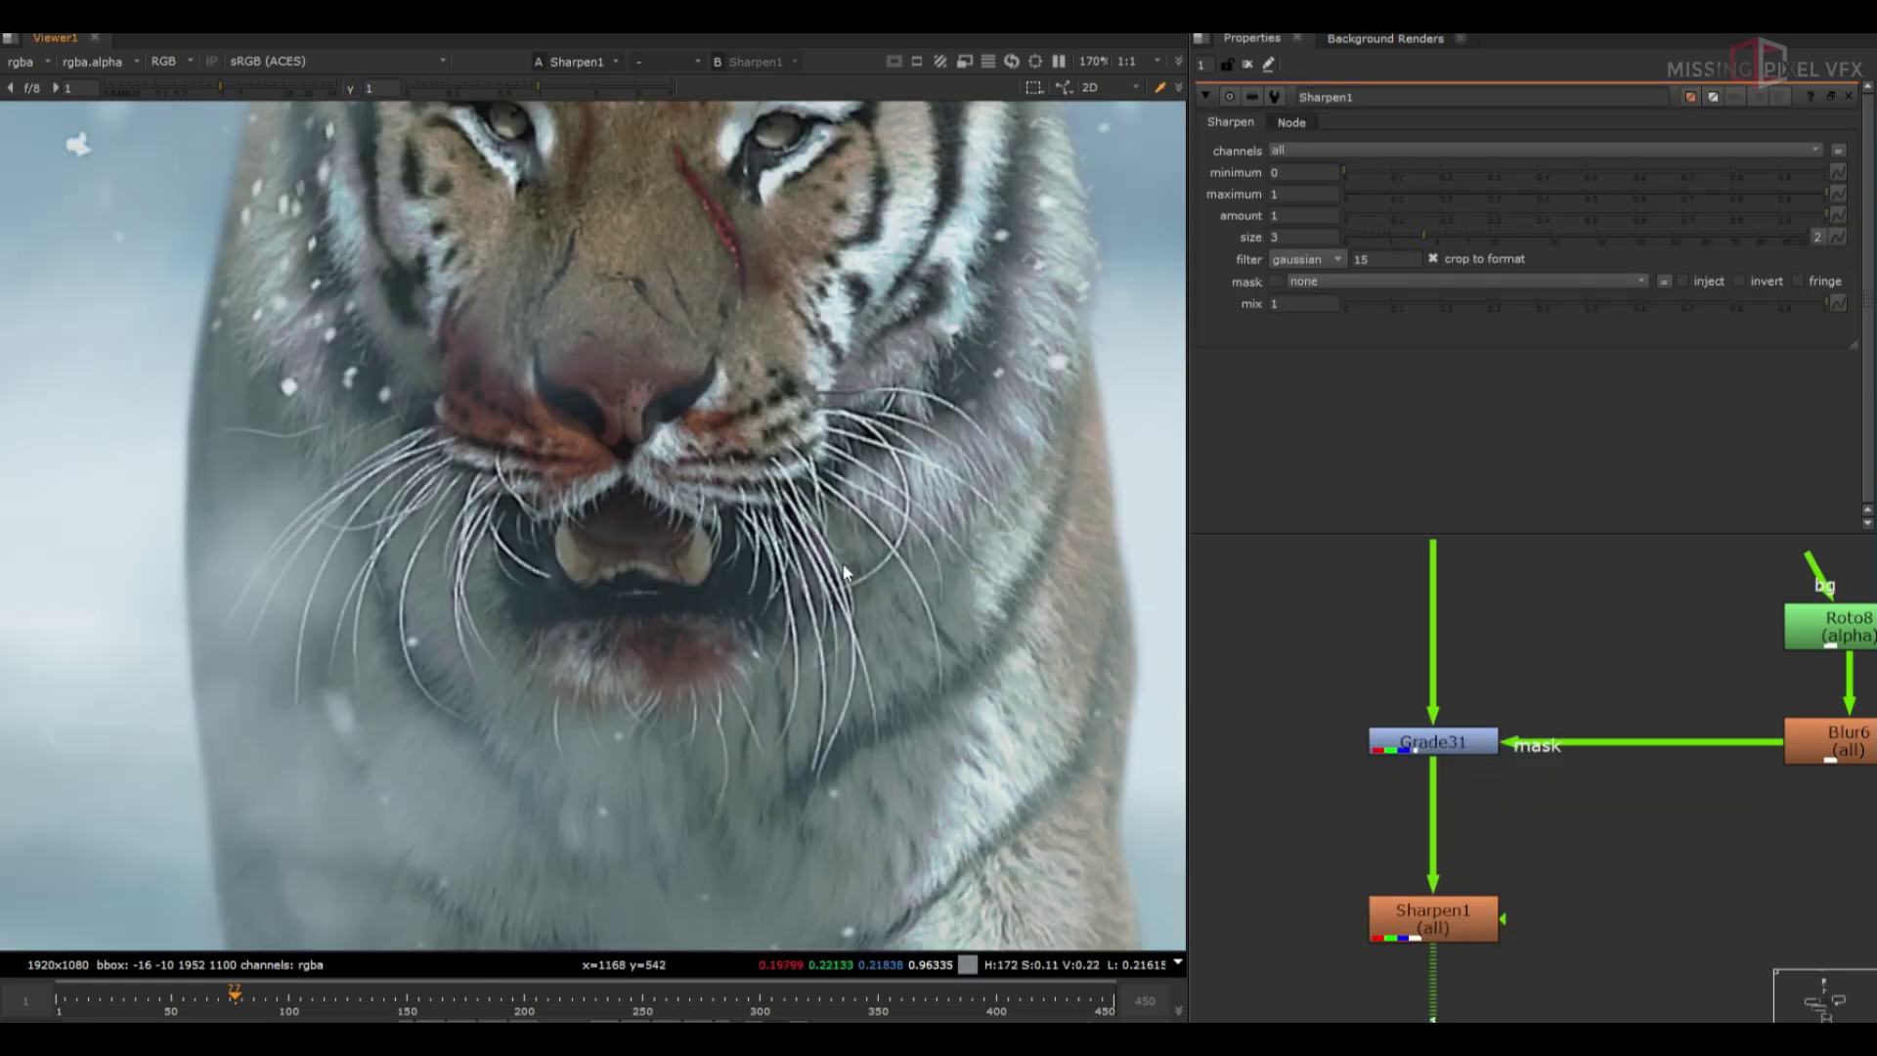
pyautogui.scroll(5, 846, 572)
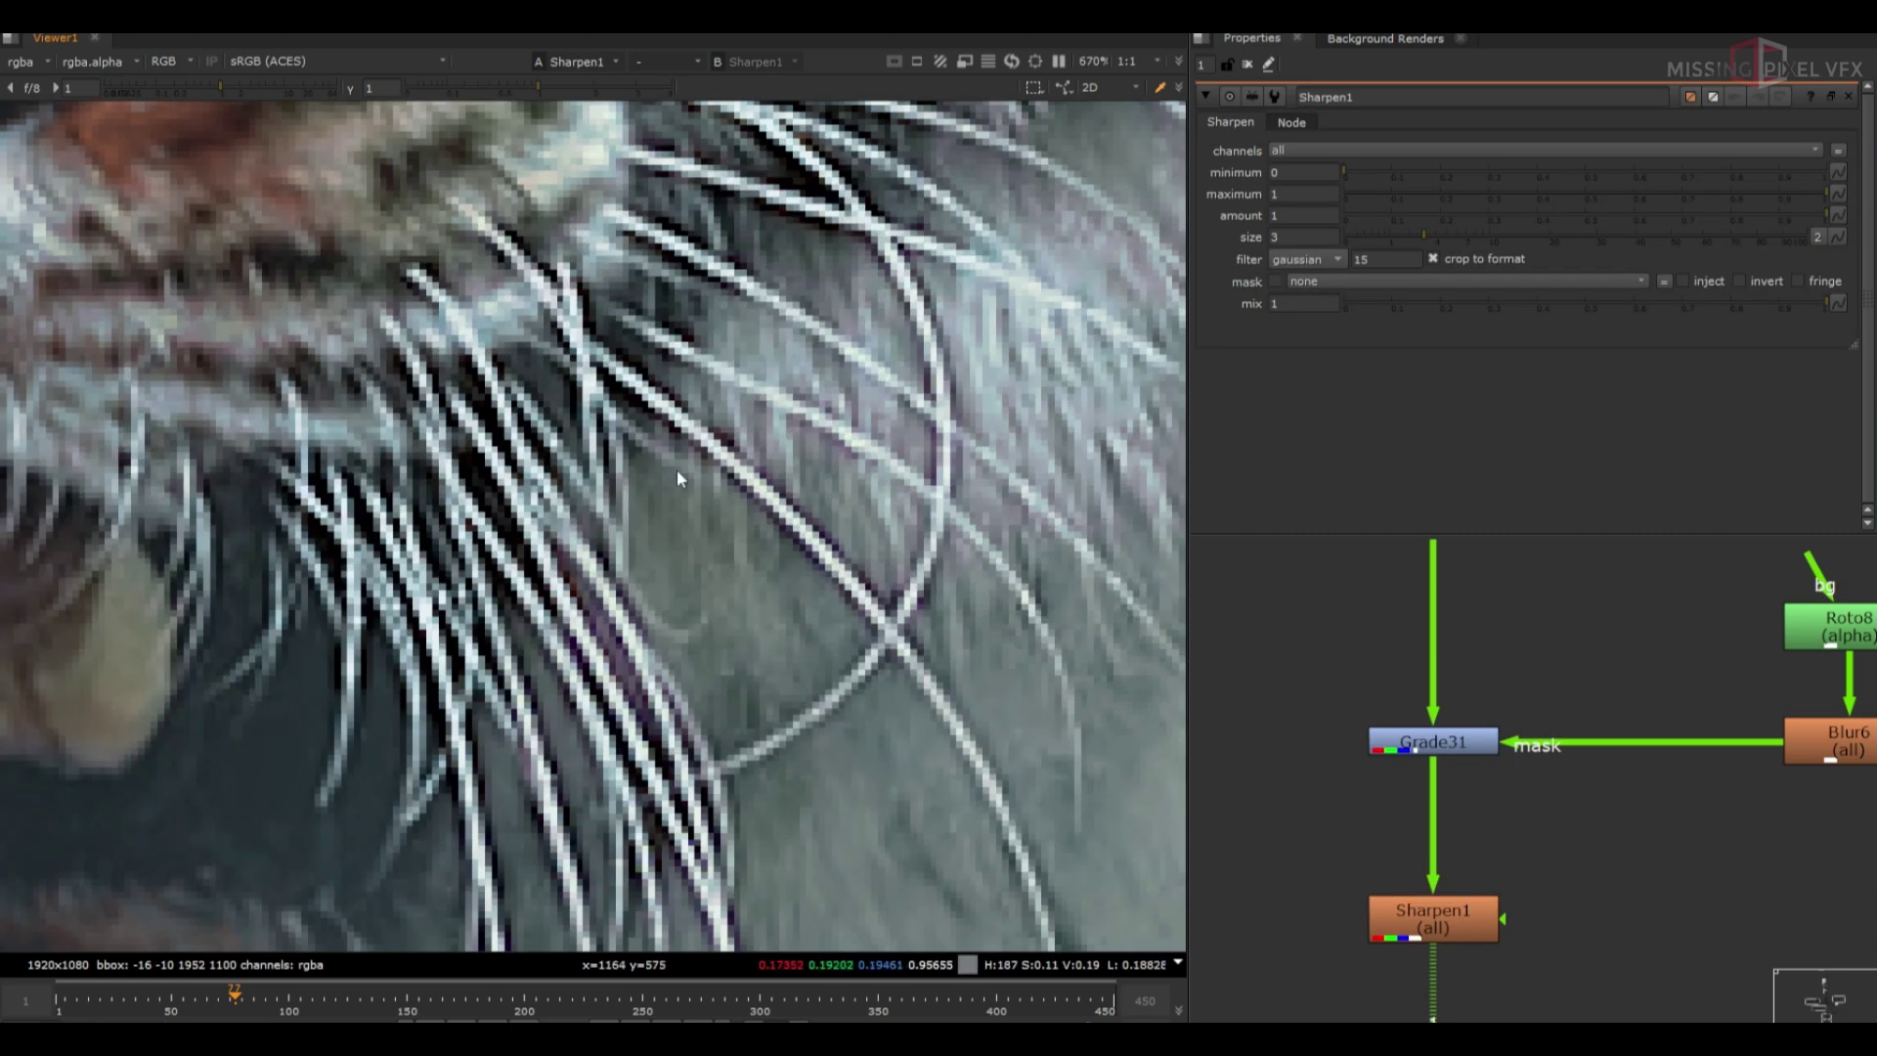
pyautogui.scroll(-3, 824, 562)
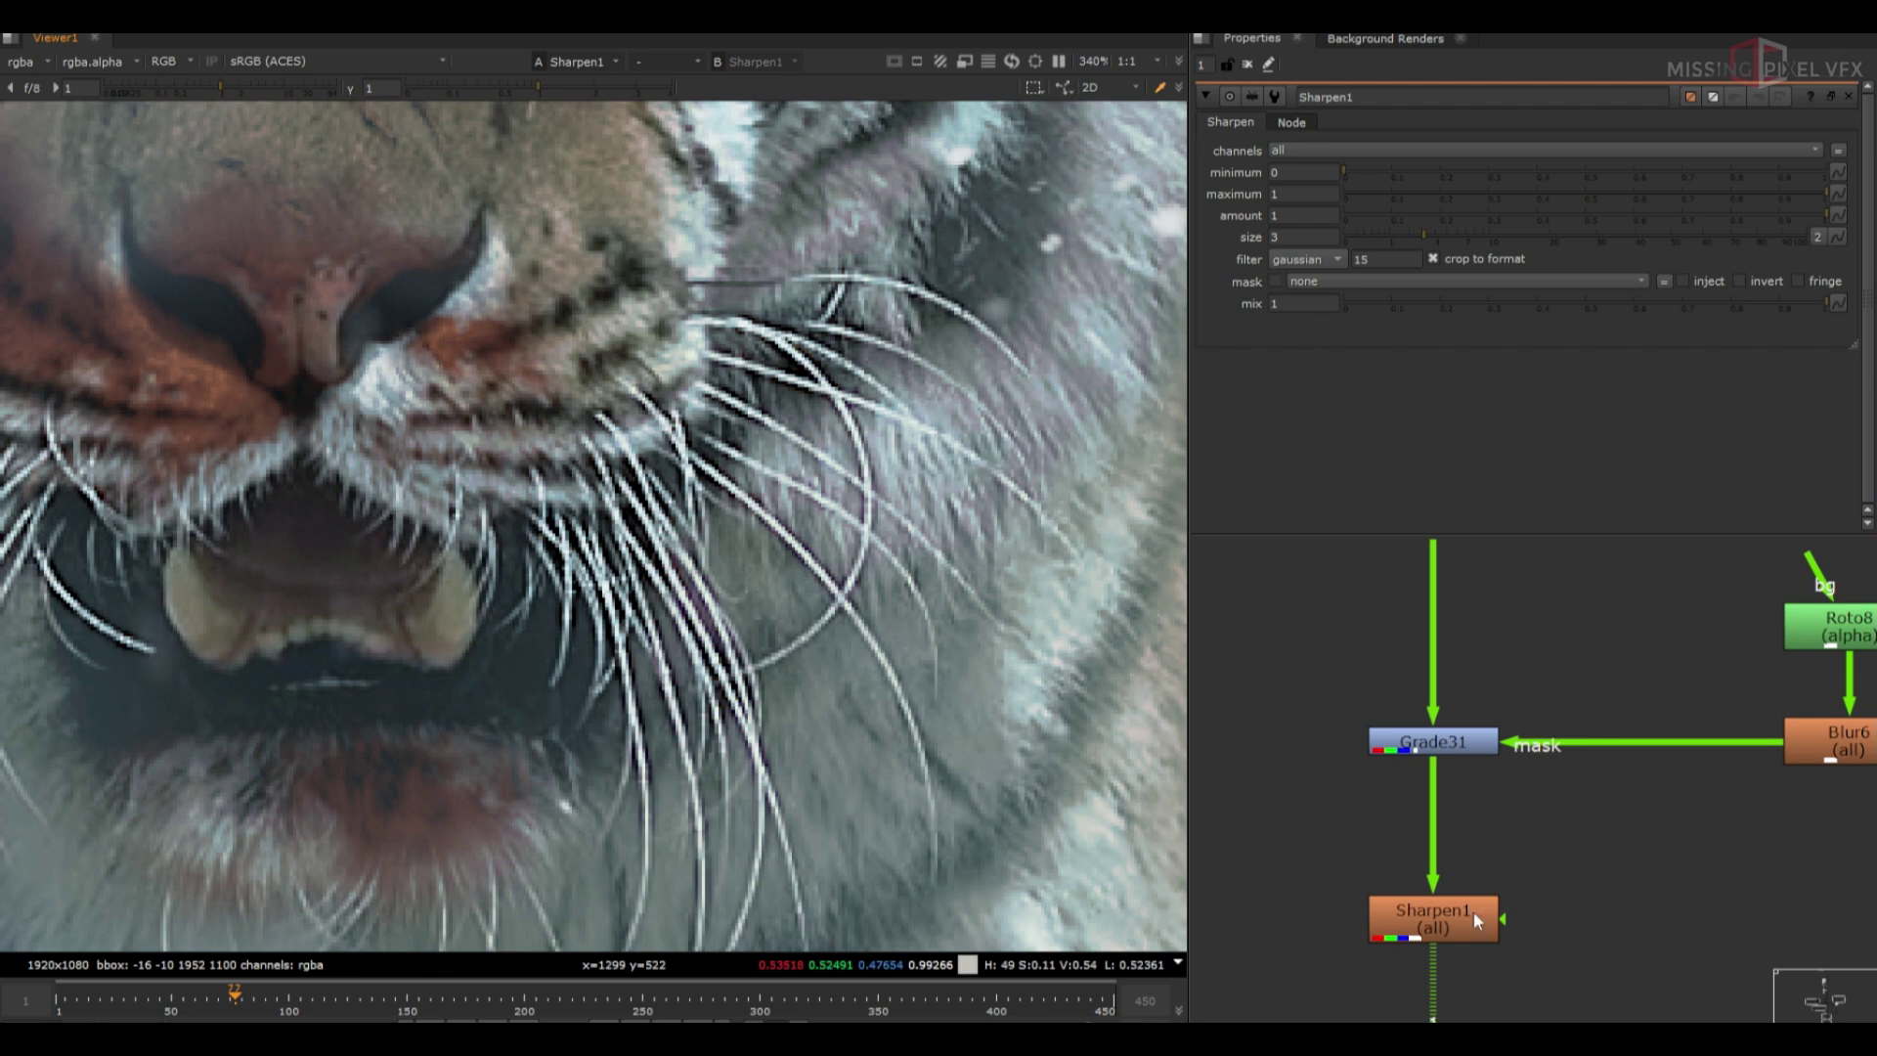
# Insert a Log2Lin node between Grade31 and Sharpen1 and set its operation to lin2log
pyautogui.moveTo(1481, 915); pyautogui.dragTo(1481, 922)
pyautogui.click(1531, 830)
pyautogui.press('Tab')
pyautogui.write('lo')
pyautogui.click(1365, 866)
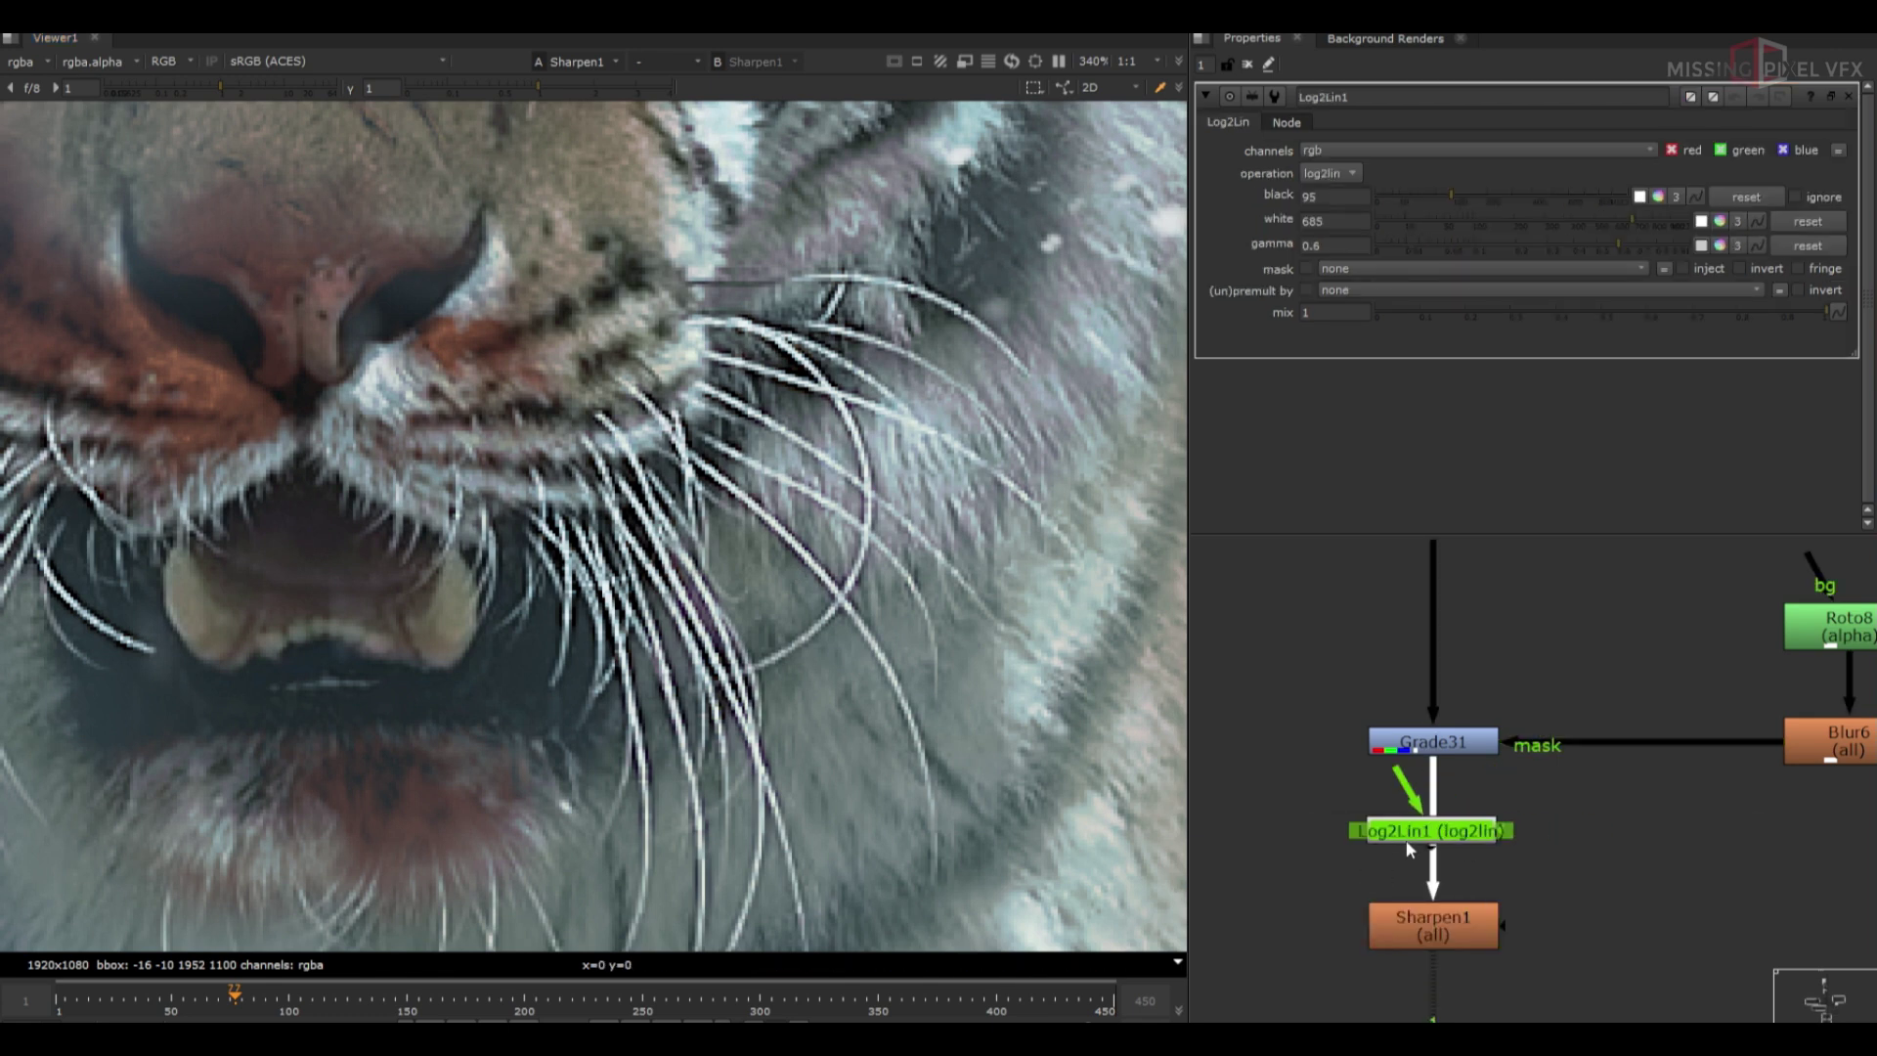
pyautogui.click(1406, 841)
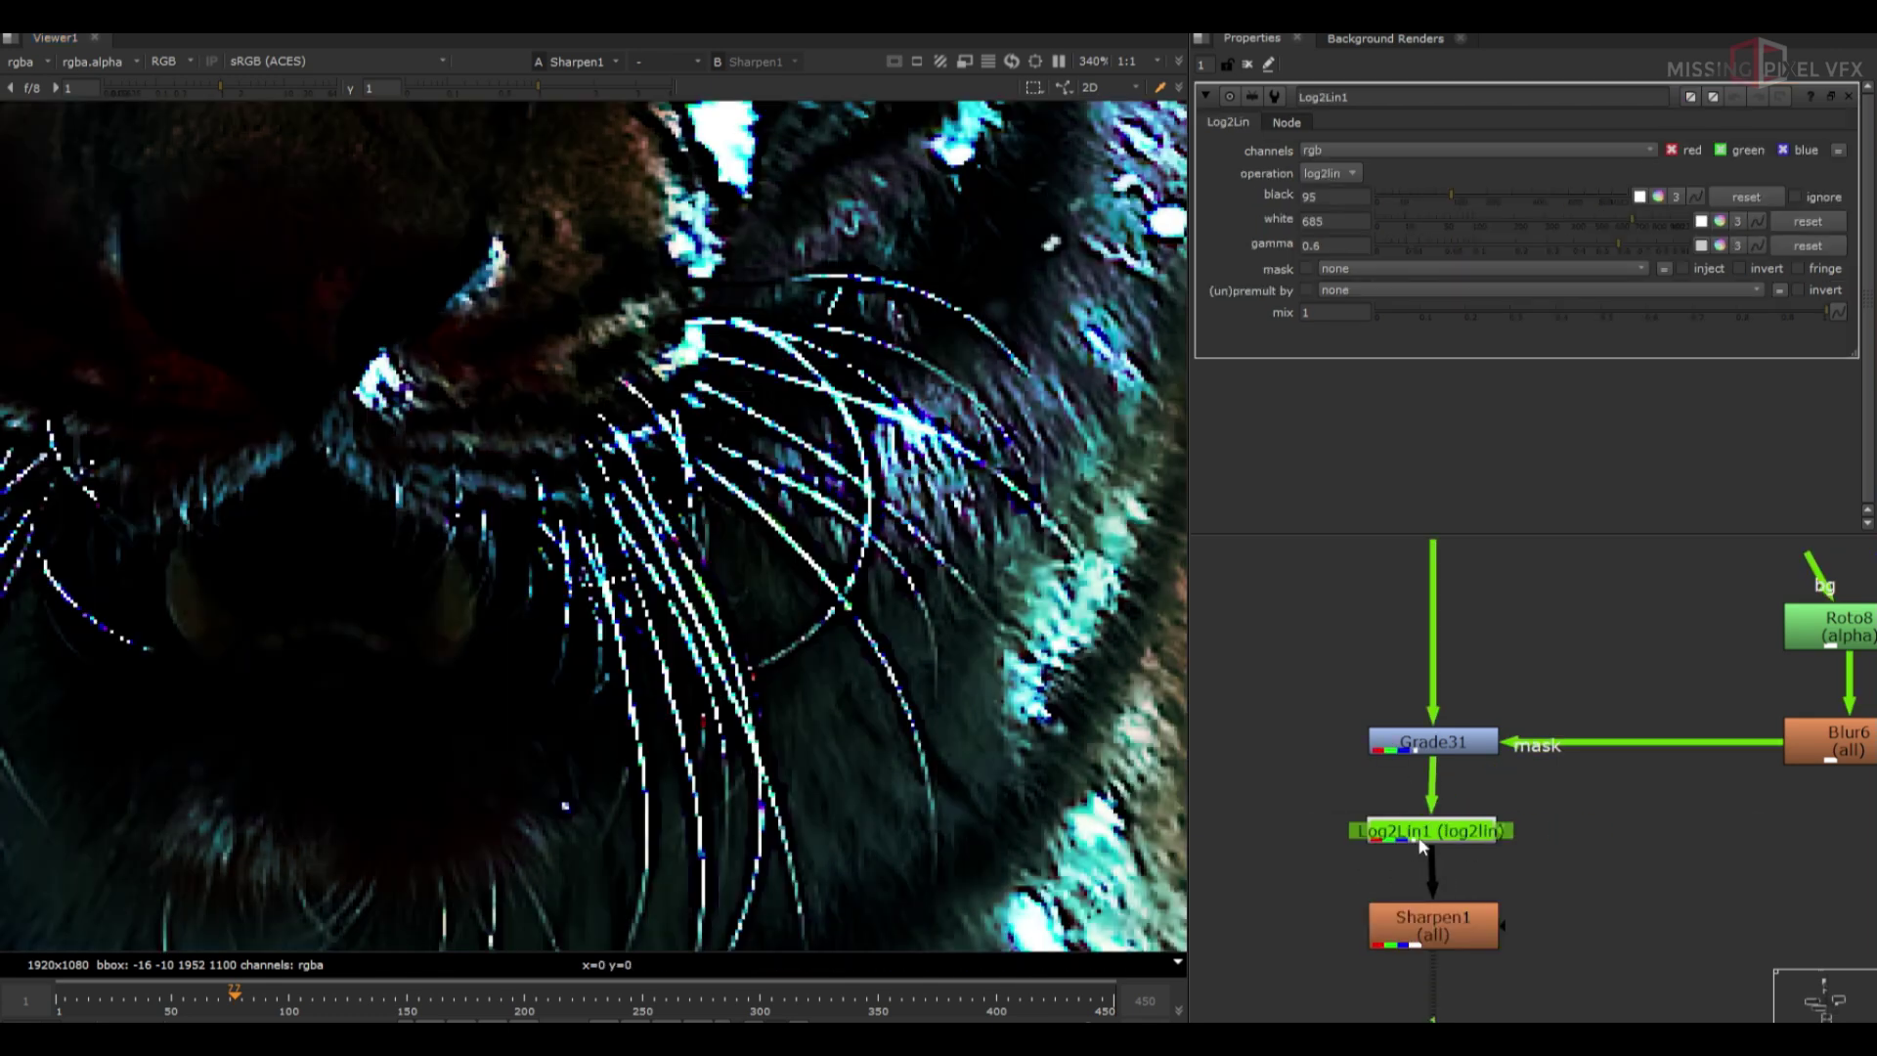
pyautogui.click(1359, 194)
# Add a second Log2Lin node after Sharpen1, using the log2lin operation
pyautogui.moveTo(1449, 890); pyautogui.dragTo(1465, 788, button='middle')
pyautogui.click(1466, 818)
pyautogui.press('Tab')
pyautogui.press('Return')
pyautogui.moveTo(1444, 876); pyautogui.dragTo(1446, 926)
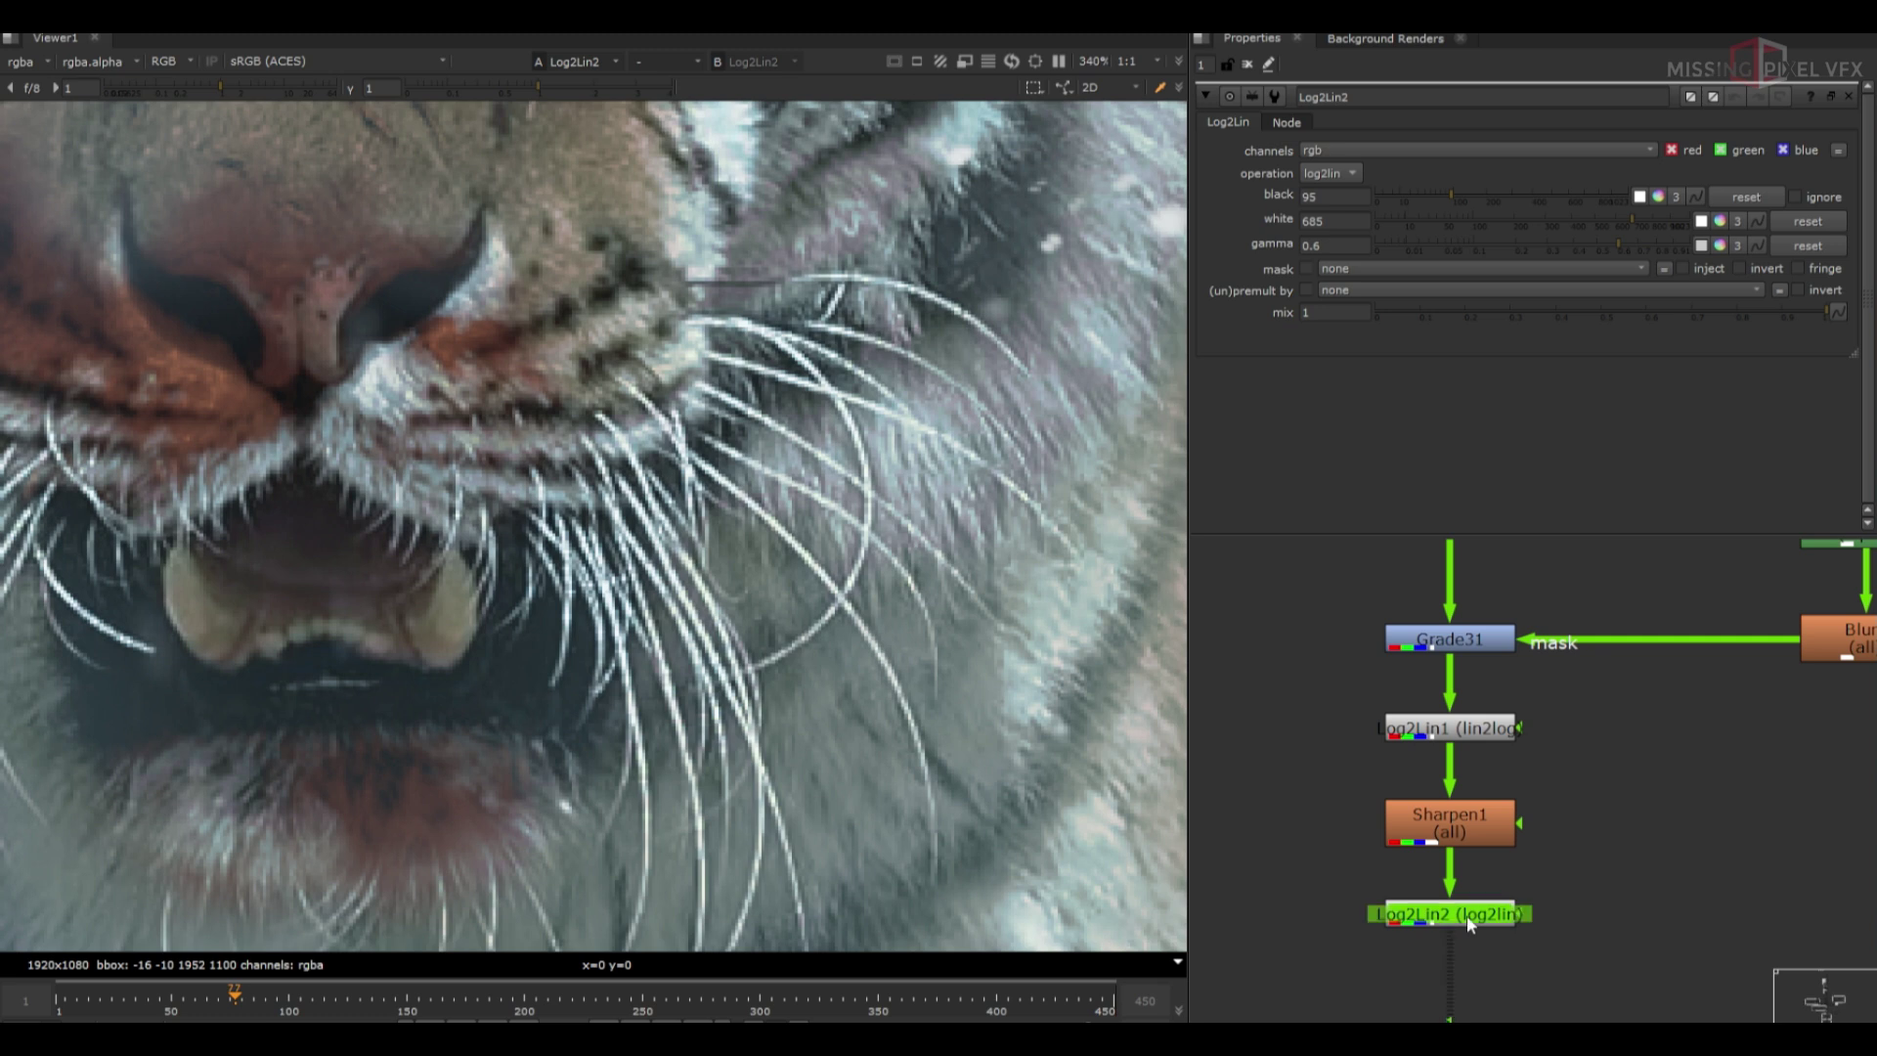
# Toggle Sharpen1 off and on and examine the tiger's whiskers and face up close
pyautogui.click(1456, 824)
pyautogui.press('d')
pyautogui.press('d')
pyautogui.scroll(-5, 778, 608)
pyautogui.scroll(6, 773, 607)
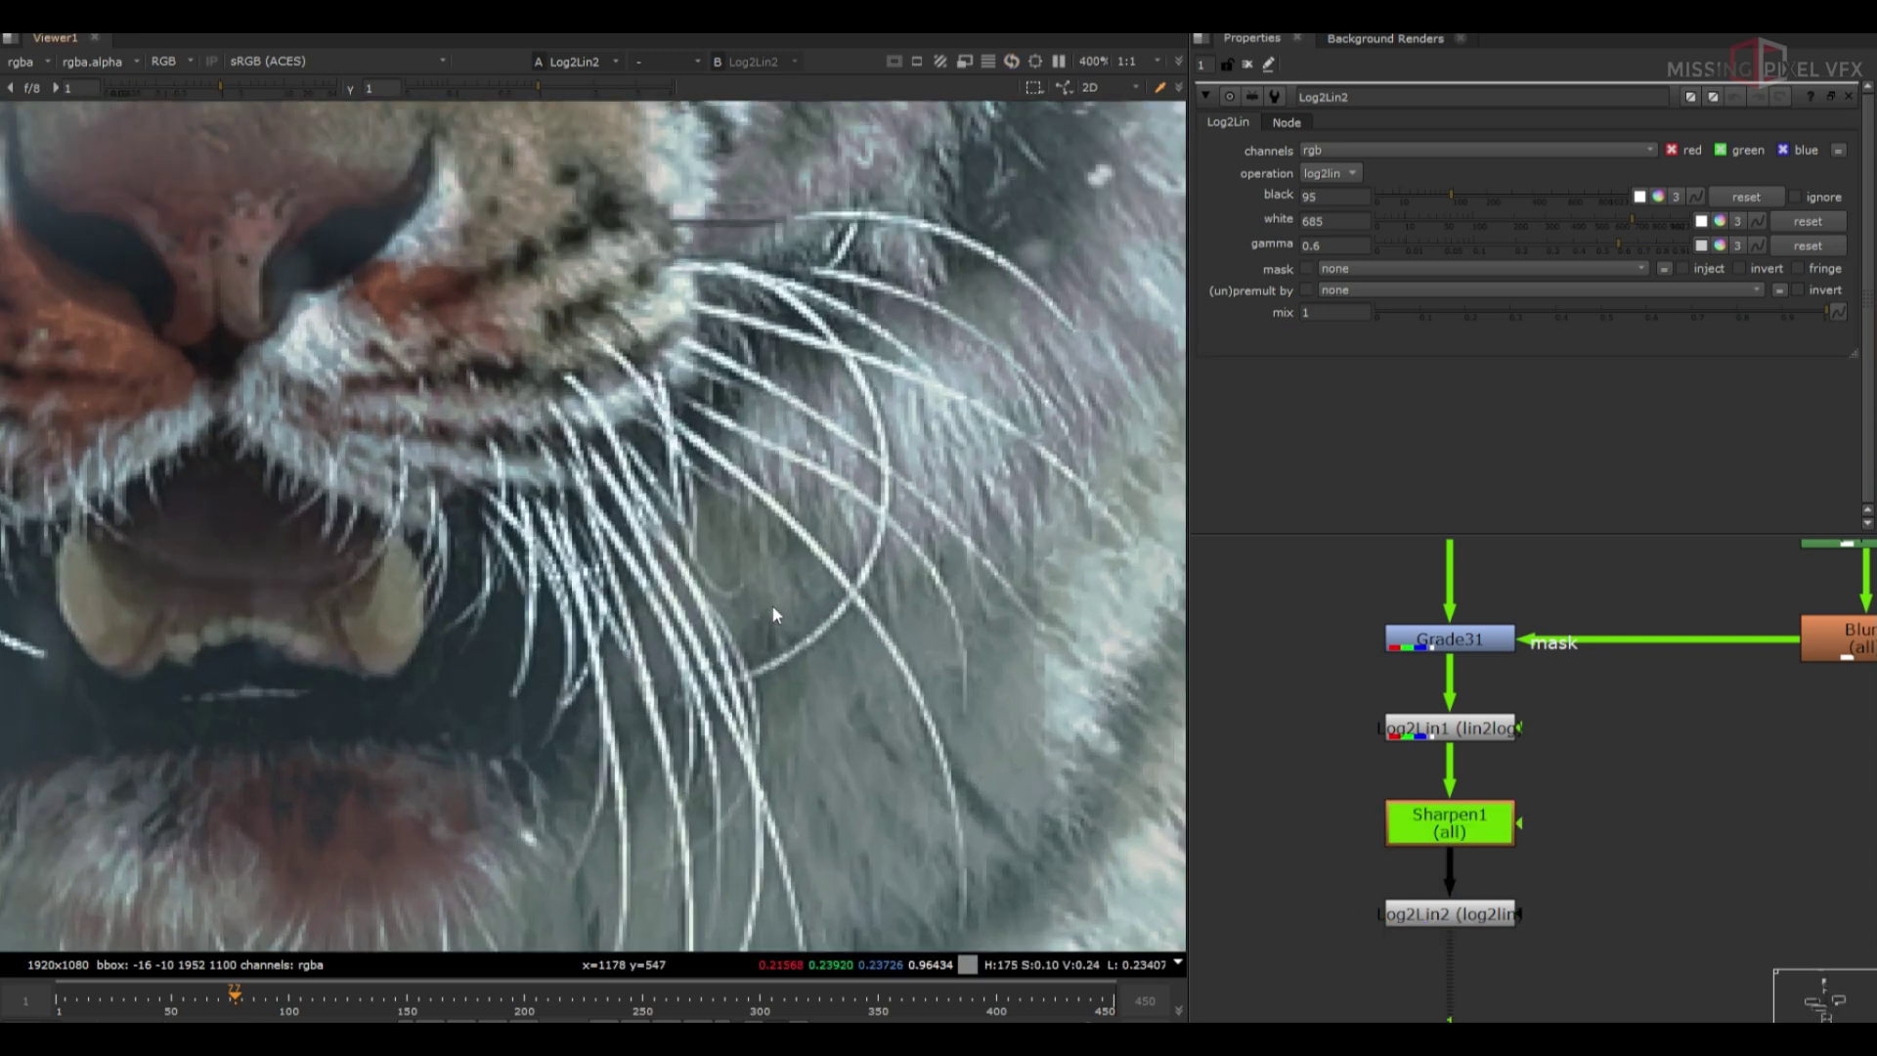
pyautogui.scroll(3, 772, 608)
pyautogui.scroll(-8, 860, 711)
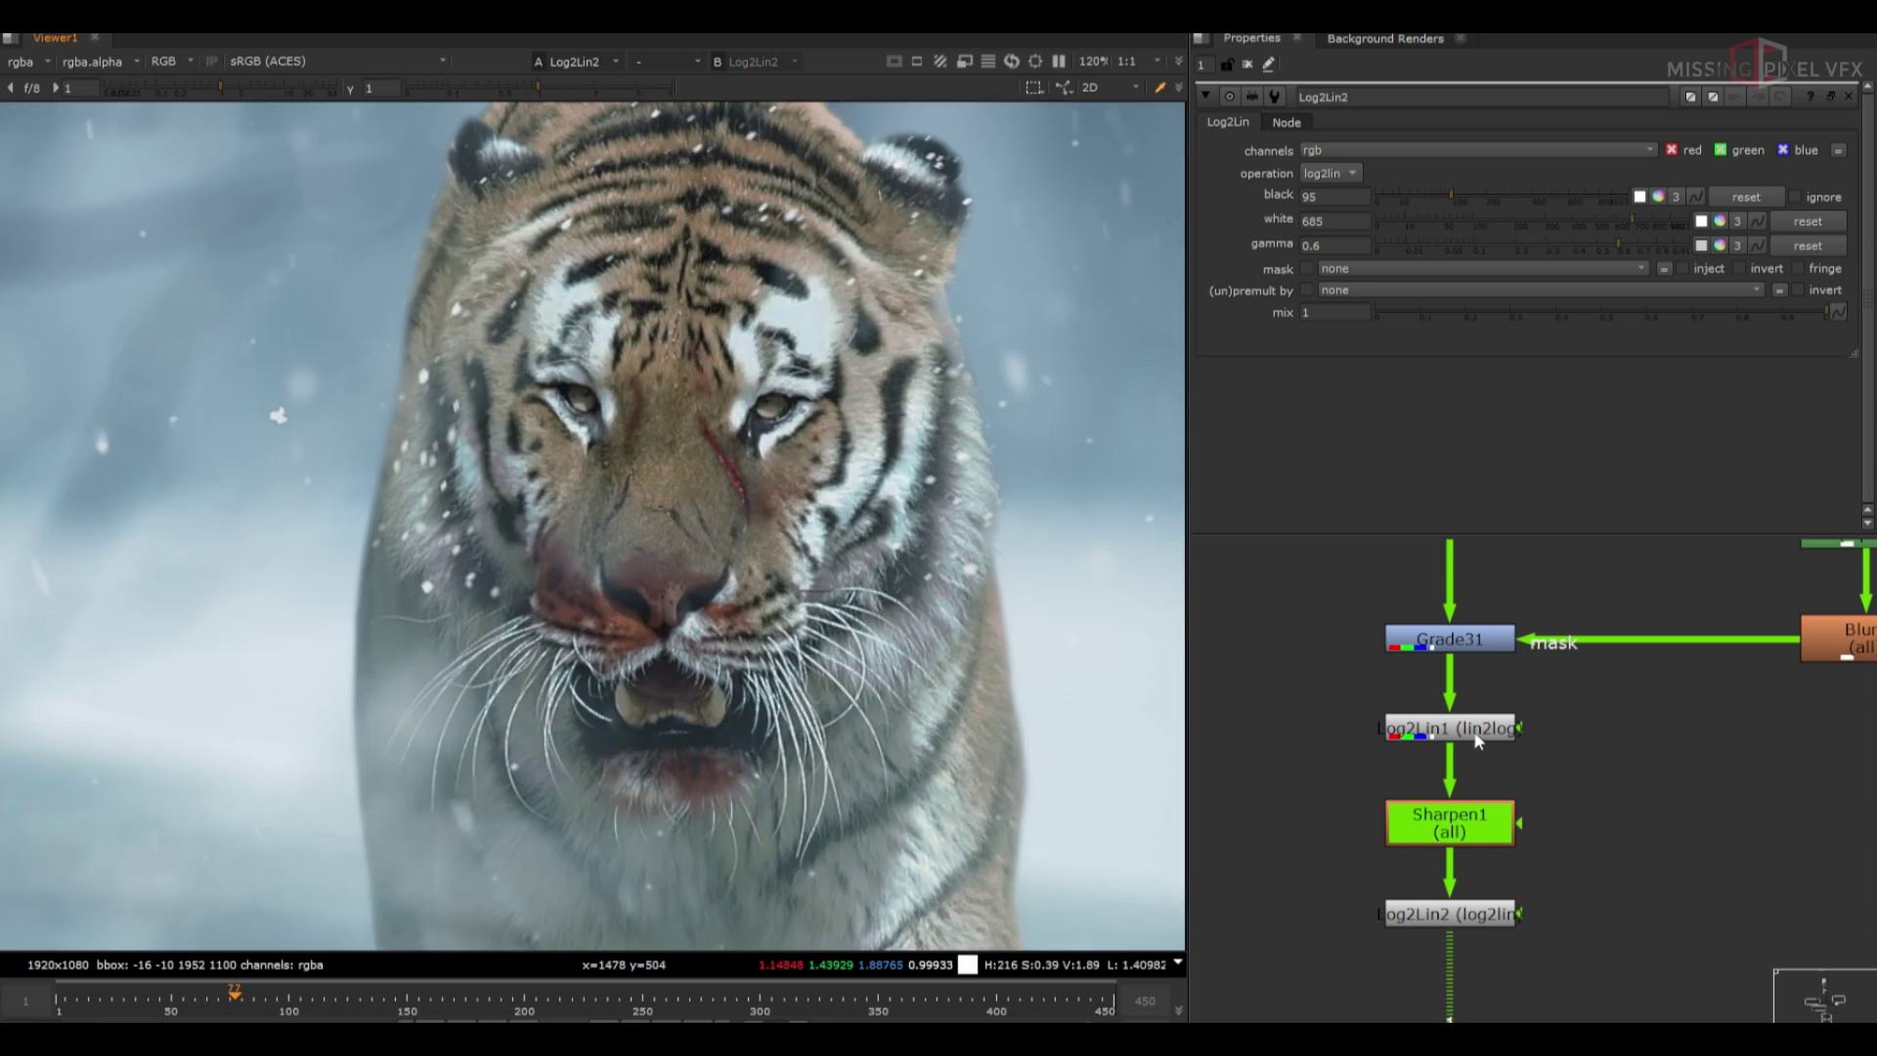
# Disable both Log2Lin nodes around Sharpen1 to compare the sharpening on the tiger's whiskers, and turn them back on
pyautogui.click(1478, 739)
pyautogui.keyDown('shift'); pyautogui.click(1490, 914); pyautogui.keyUp('shift')
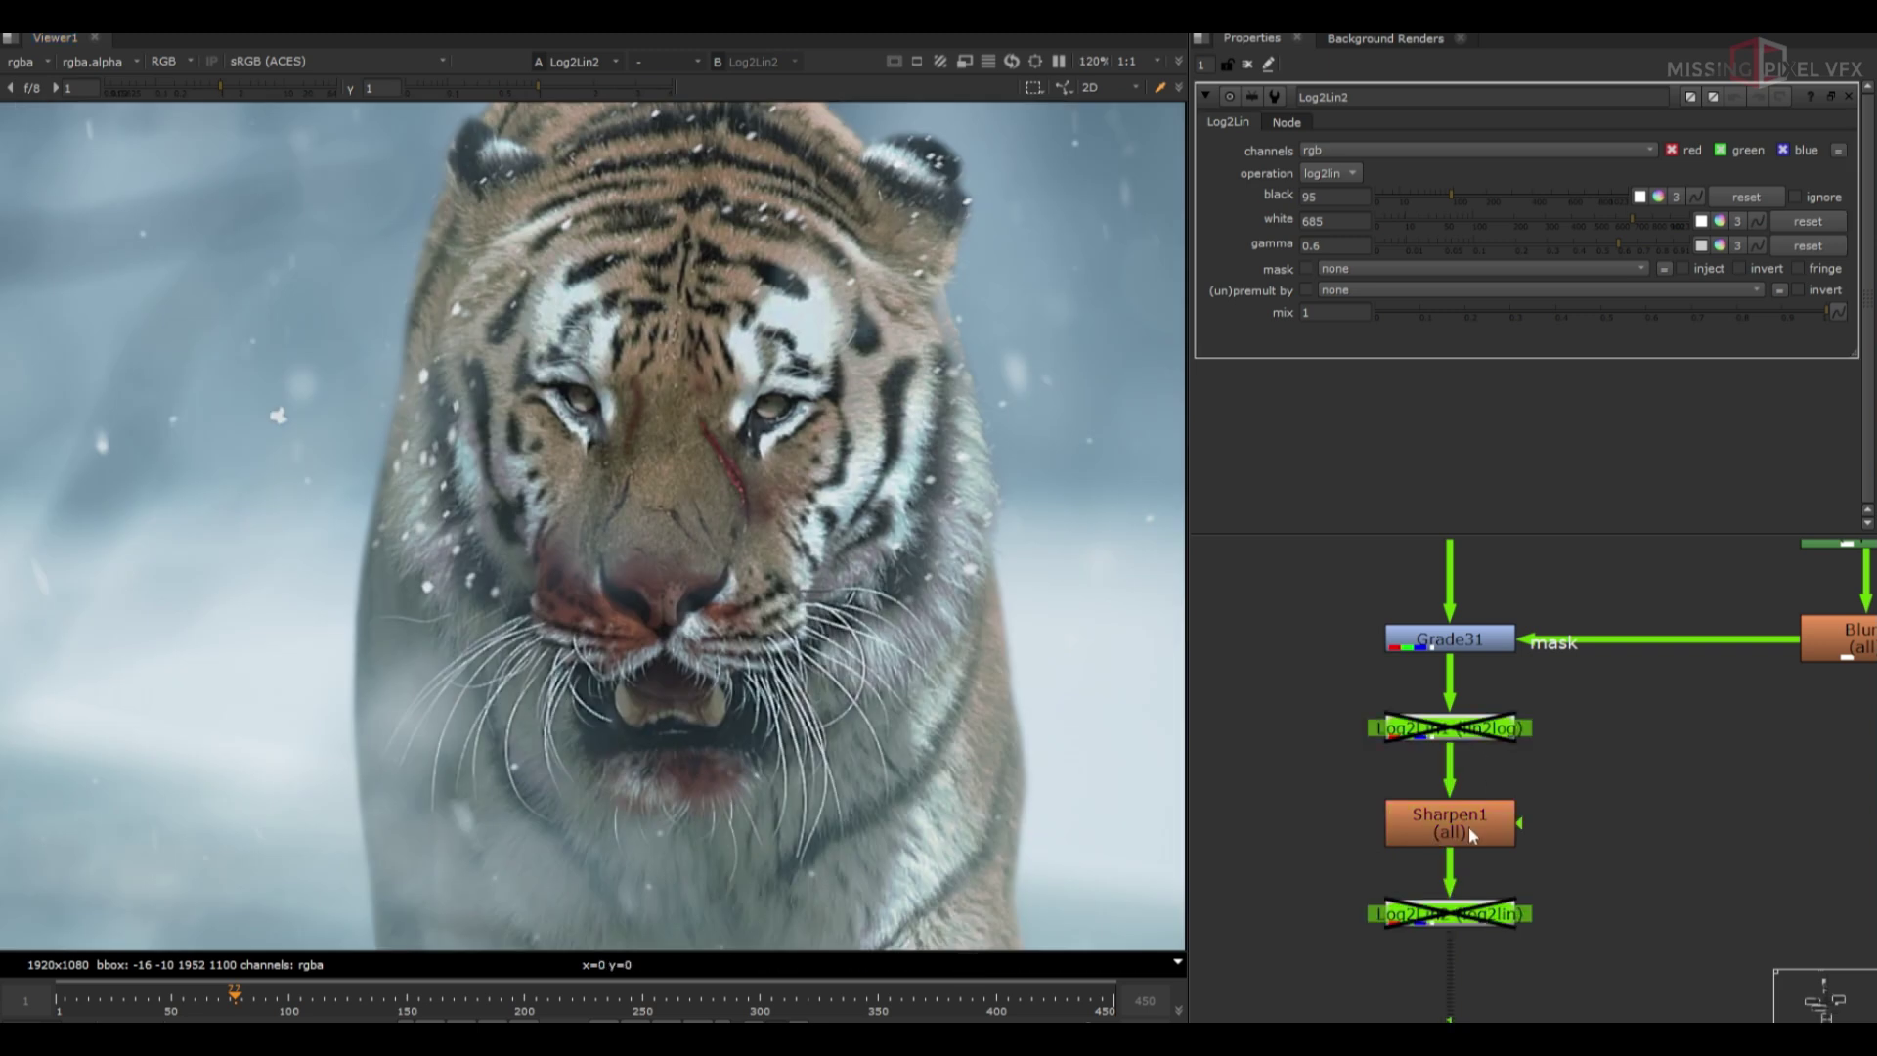
pyautogui.scroll(5, 854, 771)
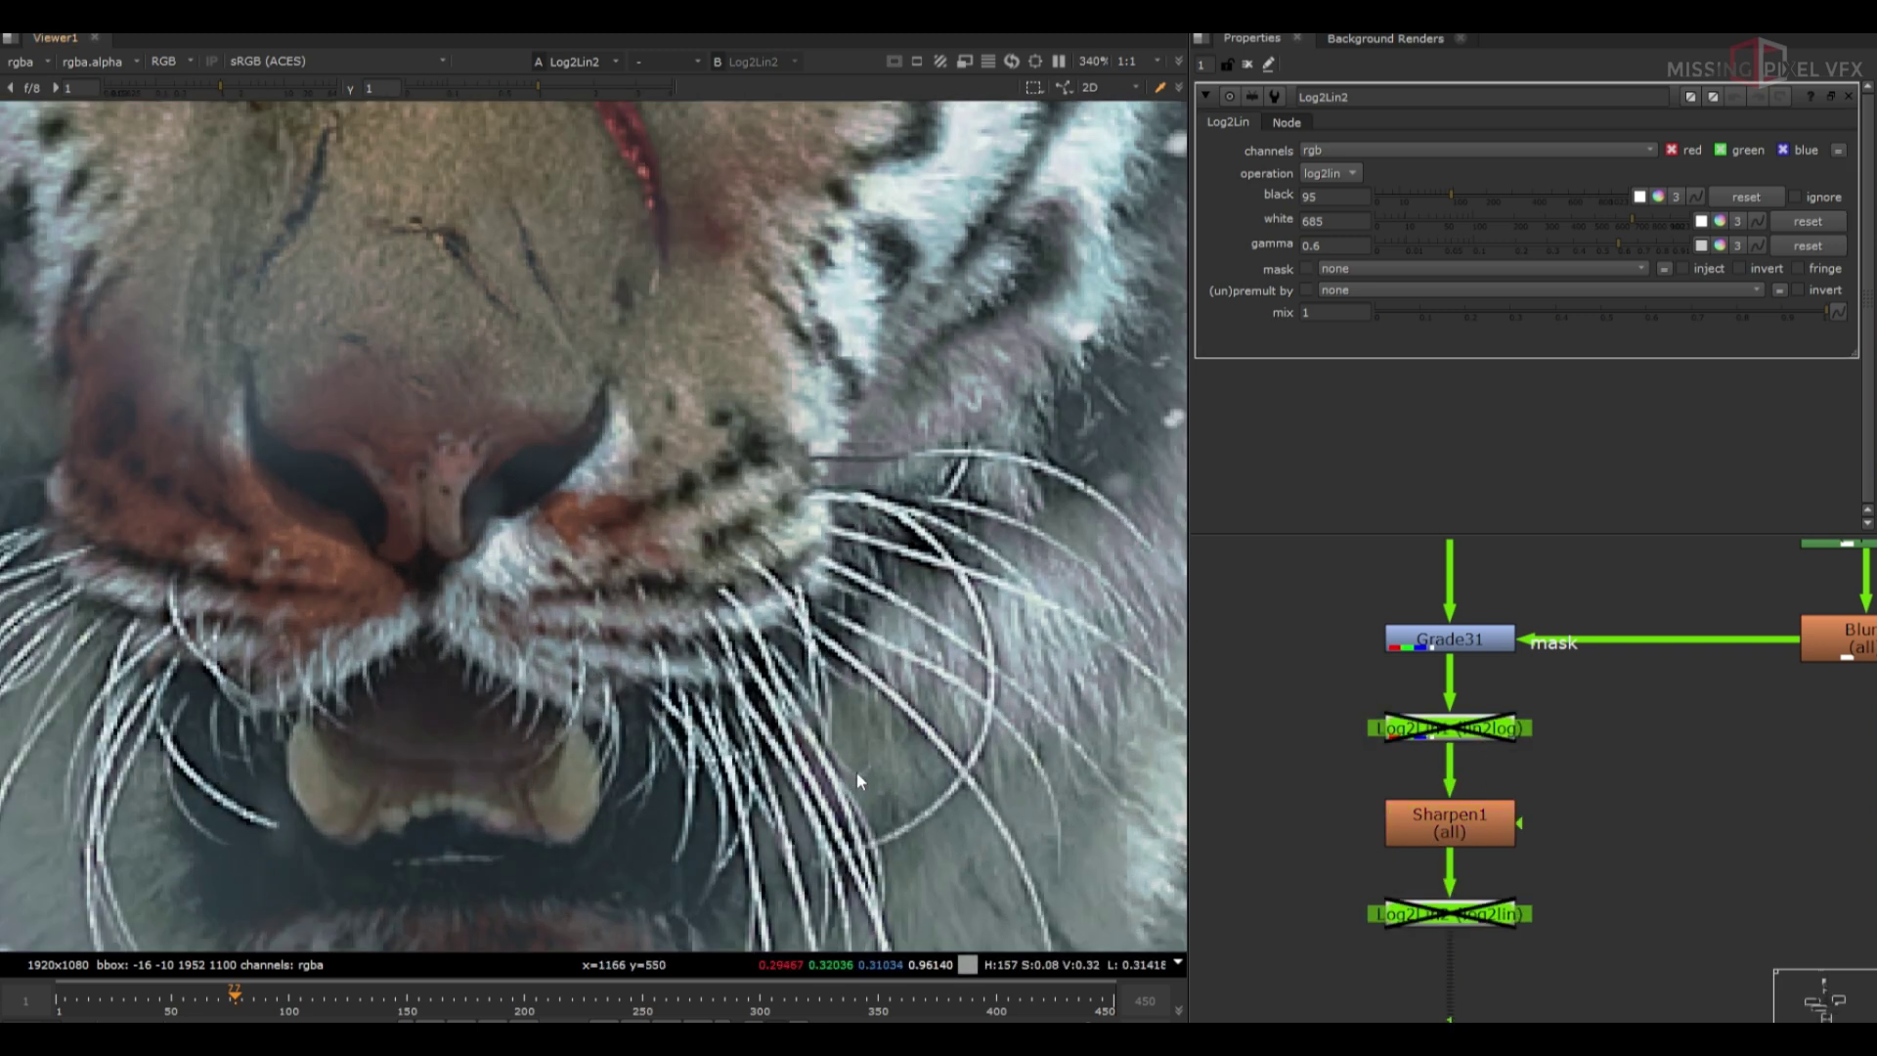
pyautogui.scroll(-3, 856, 771)
# Set the Sharpen1 size to 1 and its amount to 11, and check the result on the tiger's face
pyautogui.click(1451, 826)
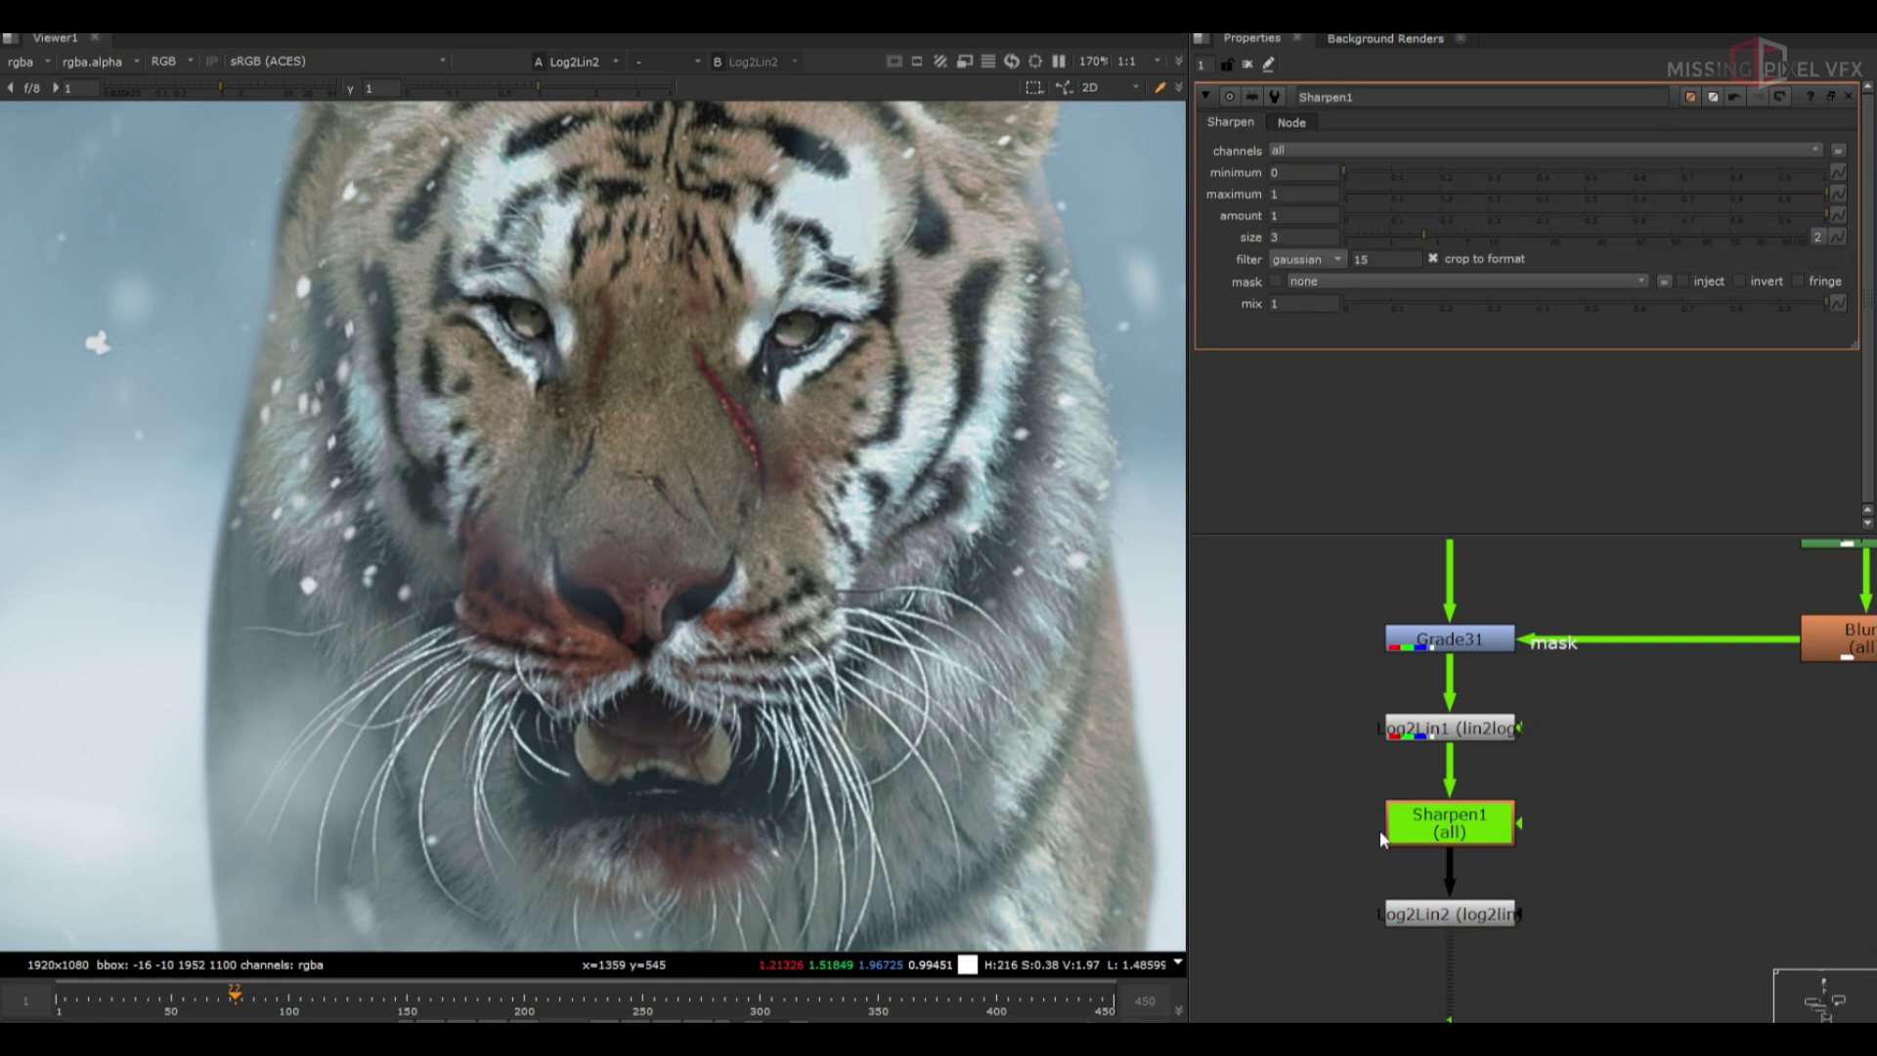
pyautogui.write('1')
pyautogui.click(1286, 214)
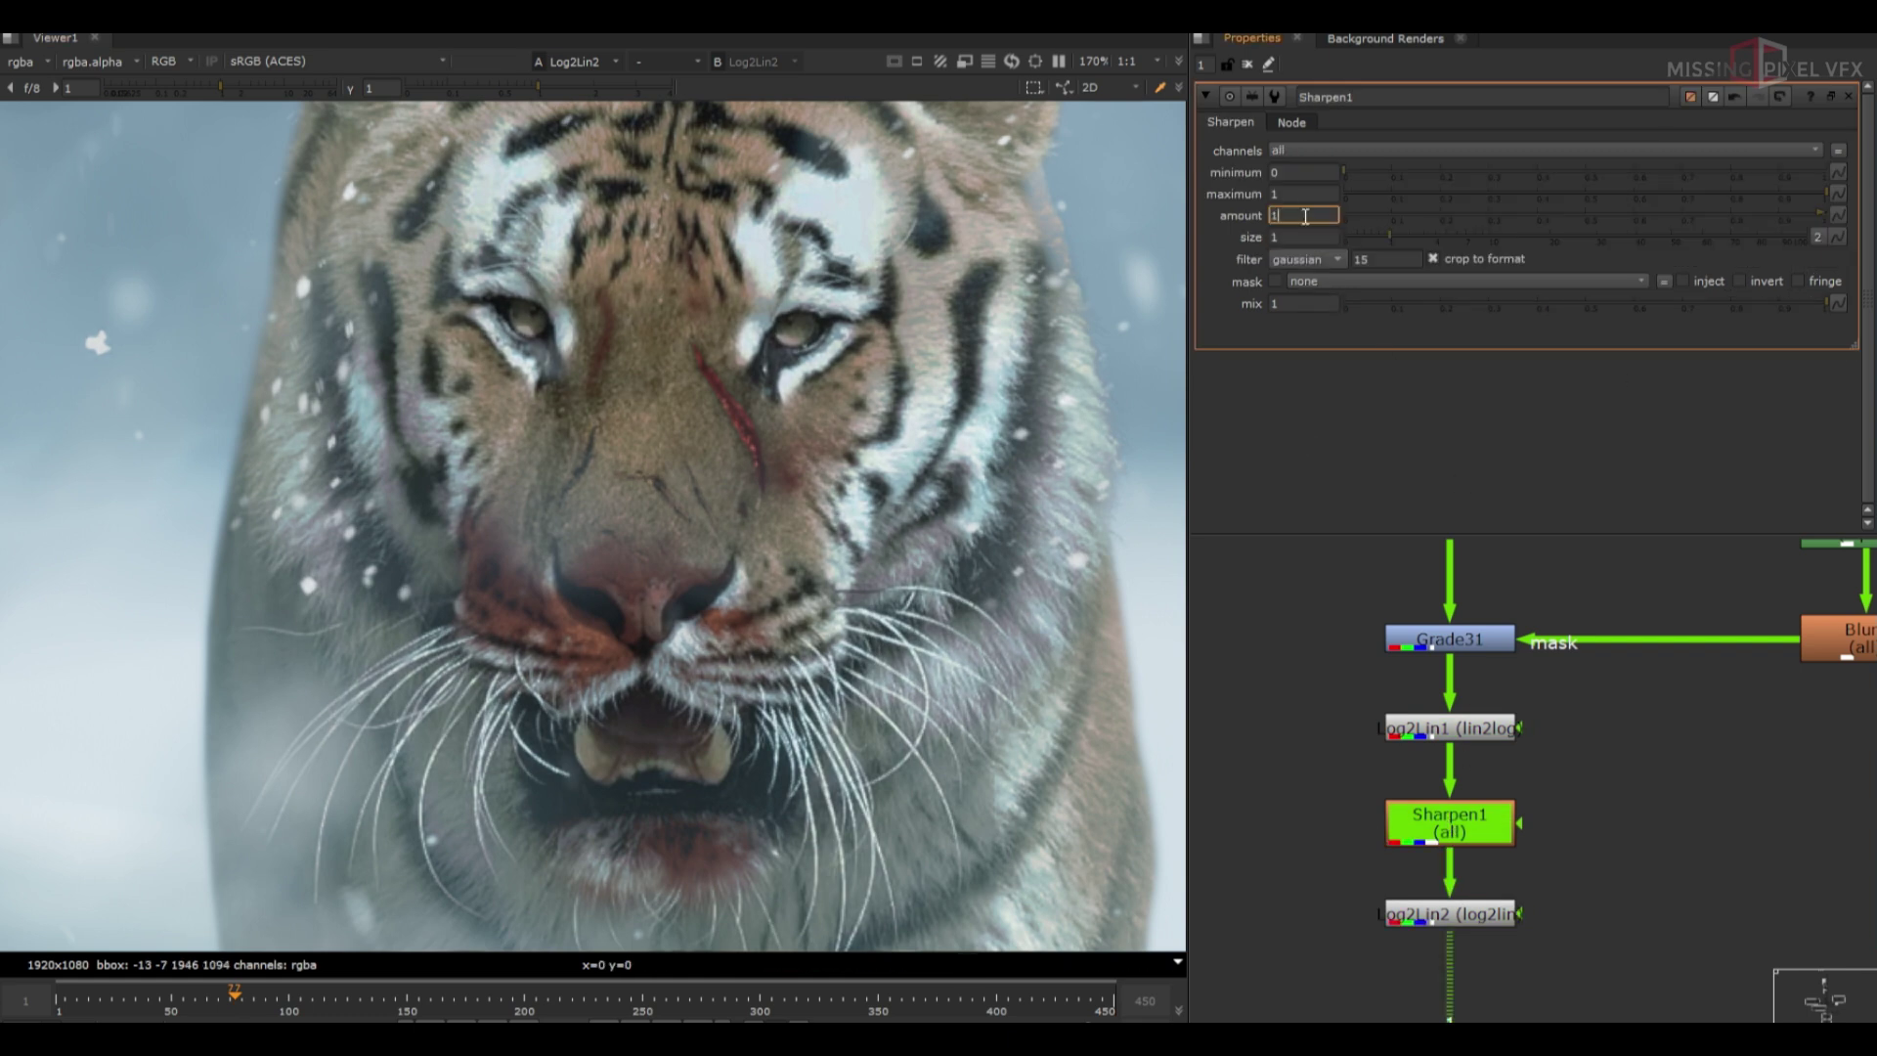
pyautogui.write('1')
pyautogui.scroll(4, 865, 702)
pyautogui.scroll(-5, 811, 625)
pyautogui.scroll(3, 1466, 939)
# Add a Transform node directly after Log2Lin2
pyautogui.click(1410, 763)
pyautogui.press('Tab')
pyautogui.write('tr')
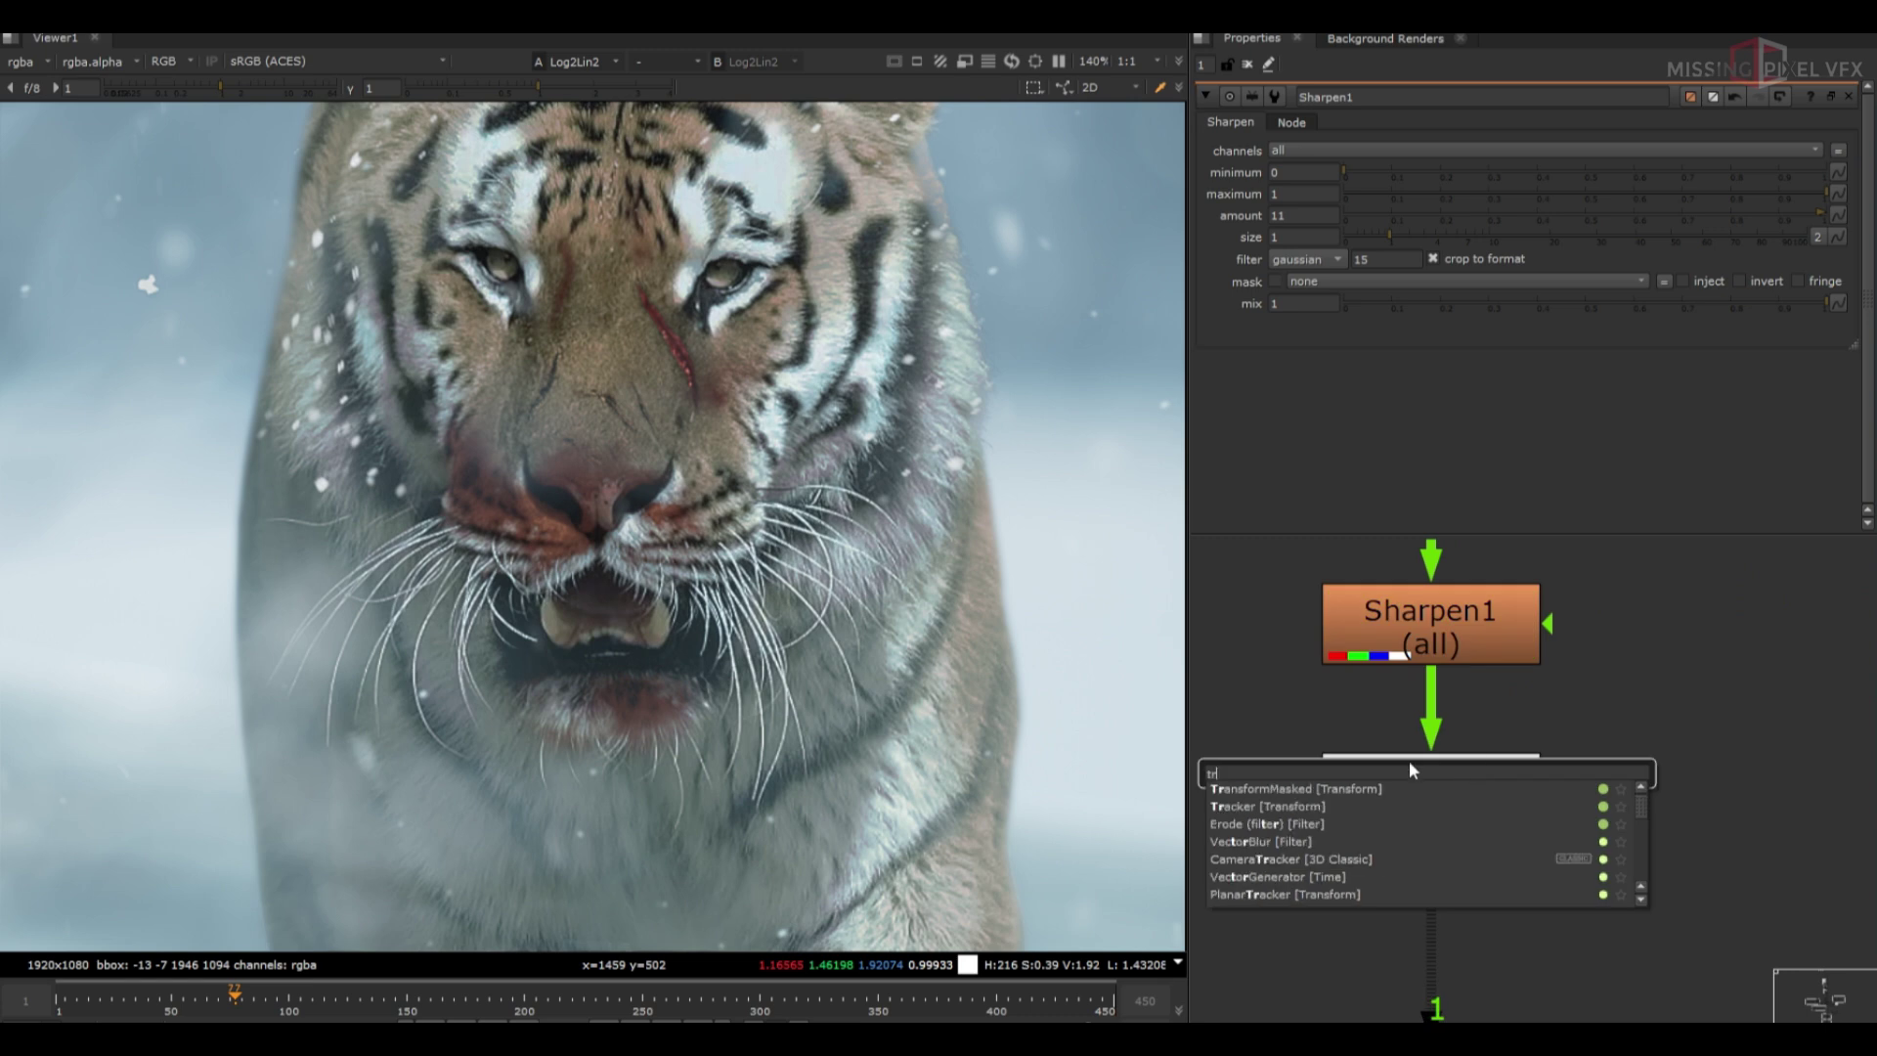
pyautogui.write('a')
pyautogui.press('Return')
pyautogui.moveTo(1447, 859); pyautogui.dragTo(1448, 899)
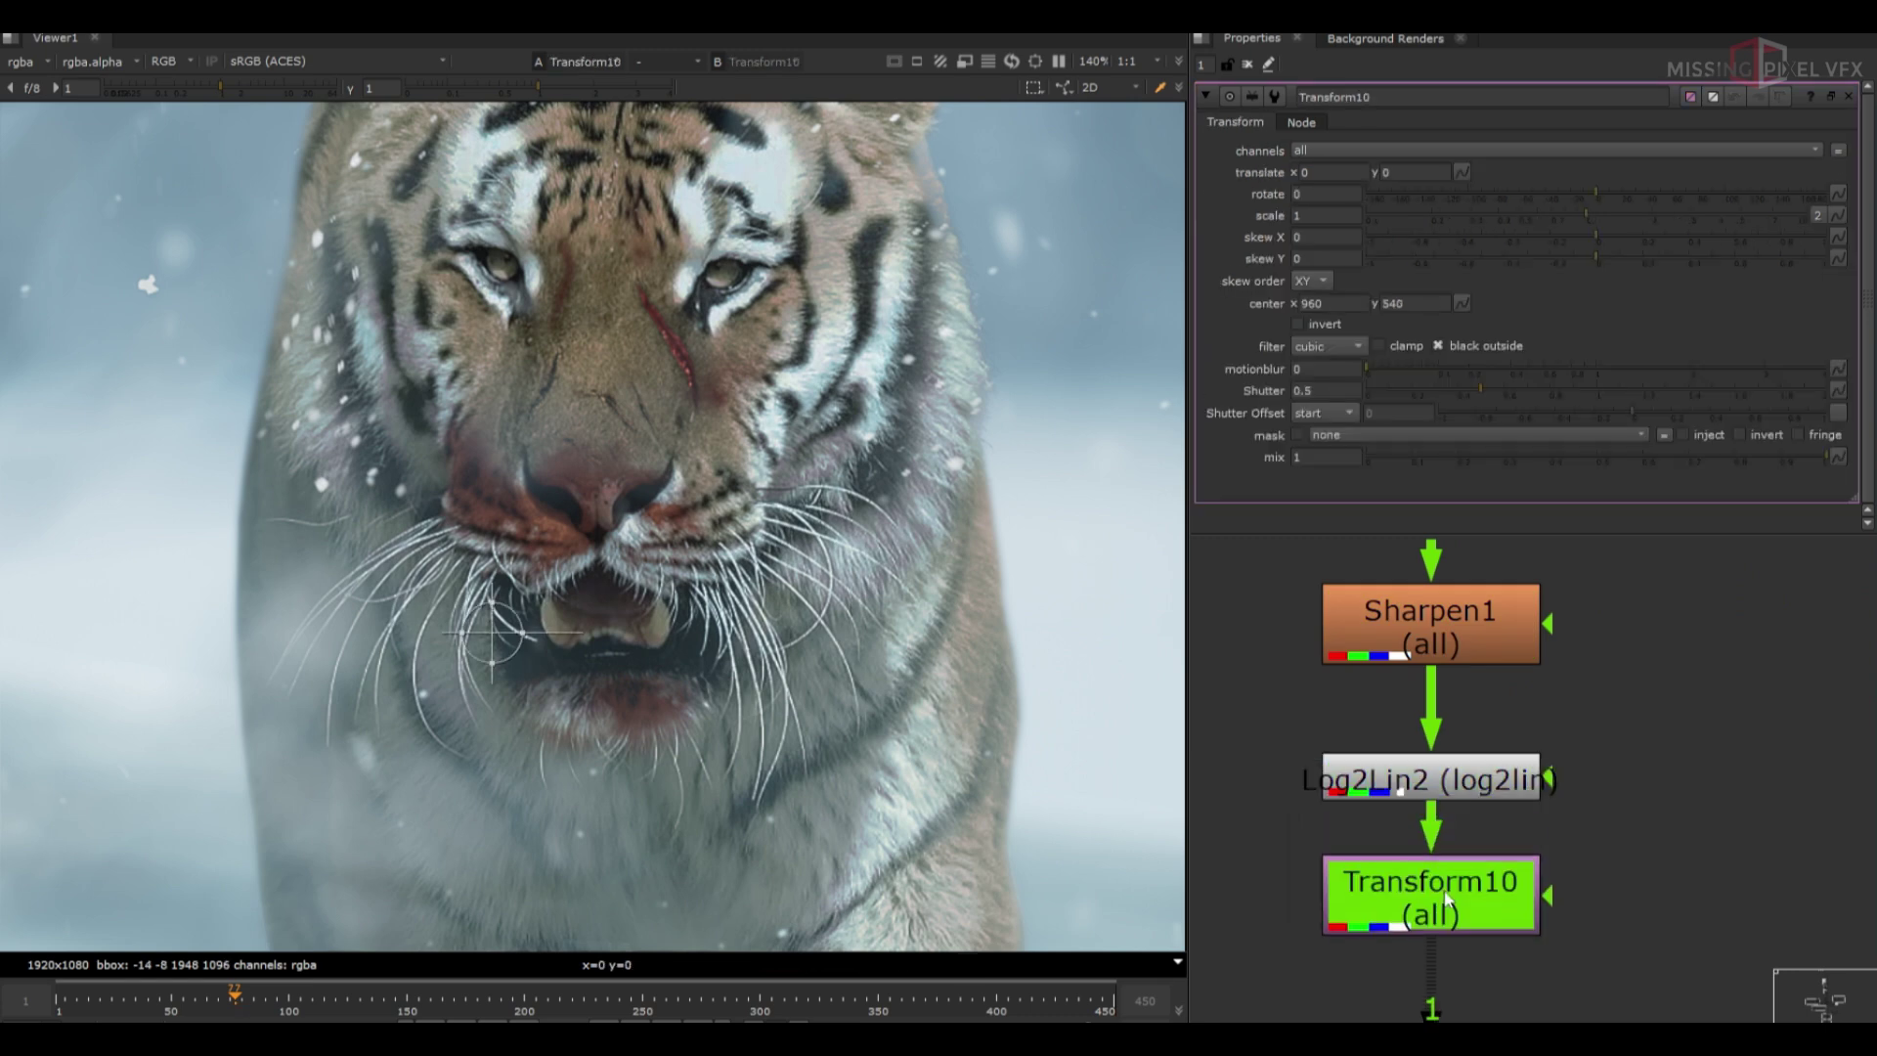
# Limit the new Transform to the green, blue and alpha channels of rgba and set its scale to 1.002 for chromatic aberration
pyautogui.click(1305, 148)
pyautogui.click(1378, 230)
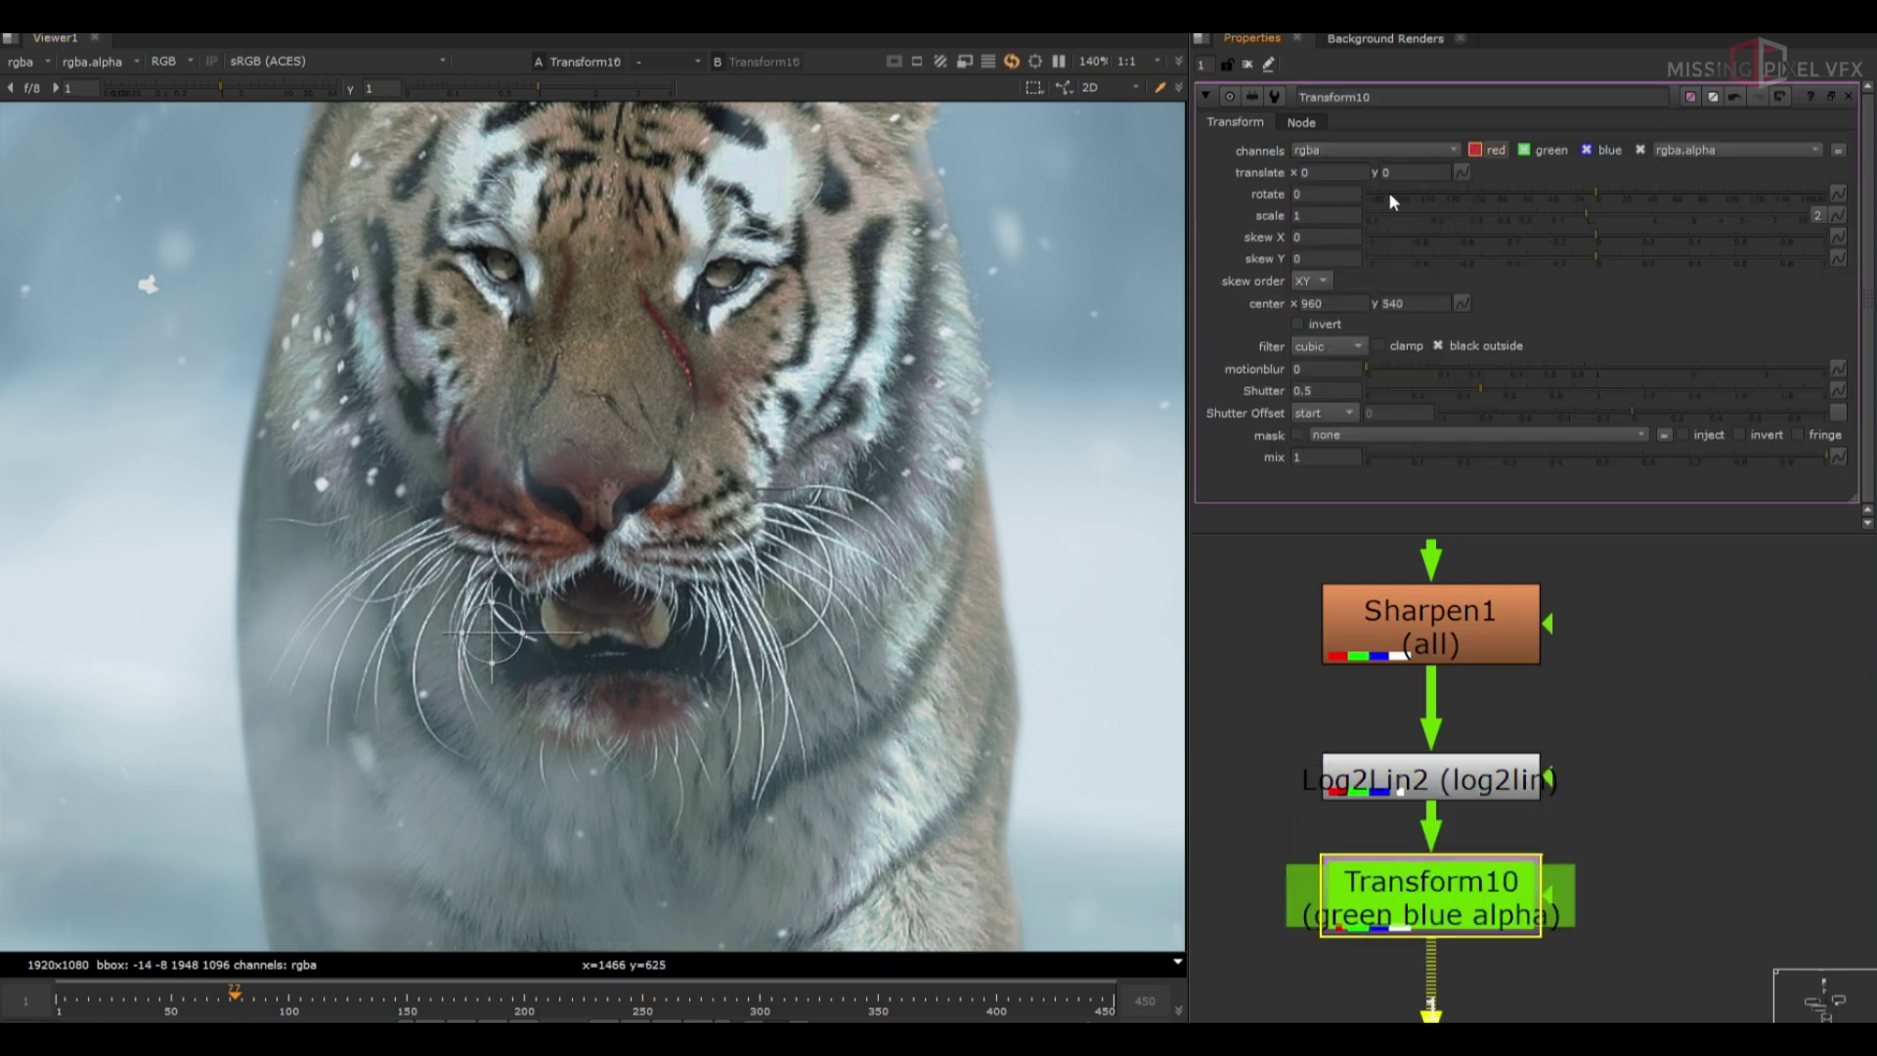
pyautogui.write('.1')
pyautogui.click(1439, 671)
pyautogui.click(1340, 209)
pyautogui.press('Right')
pyautogui.press('Up')
pyautogui.press('Up')
pyautogui.scroll(6, 1018, 701)
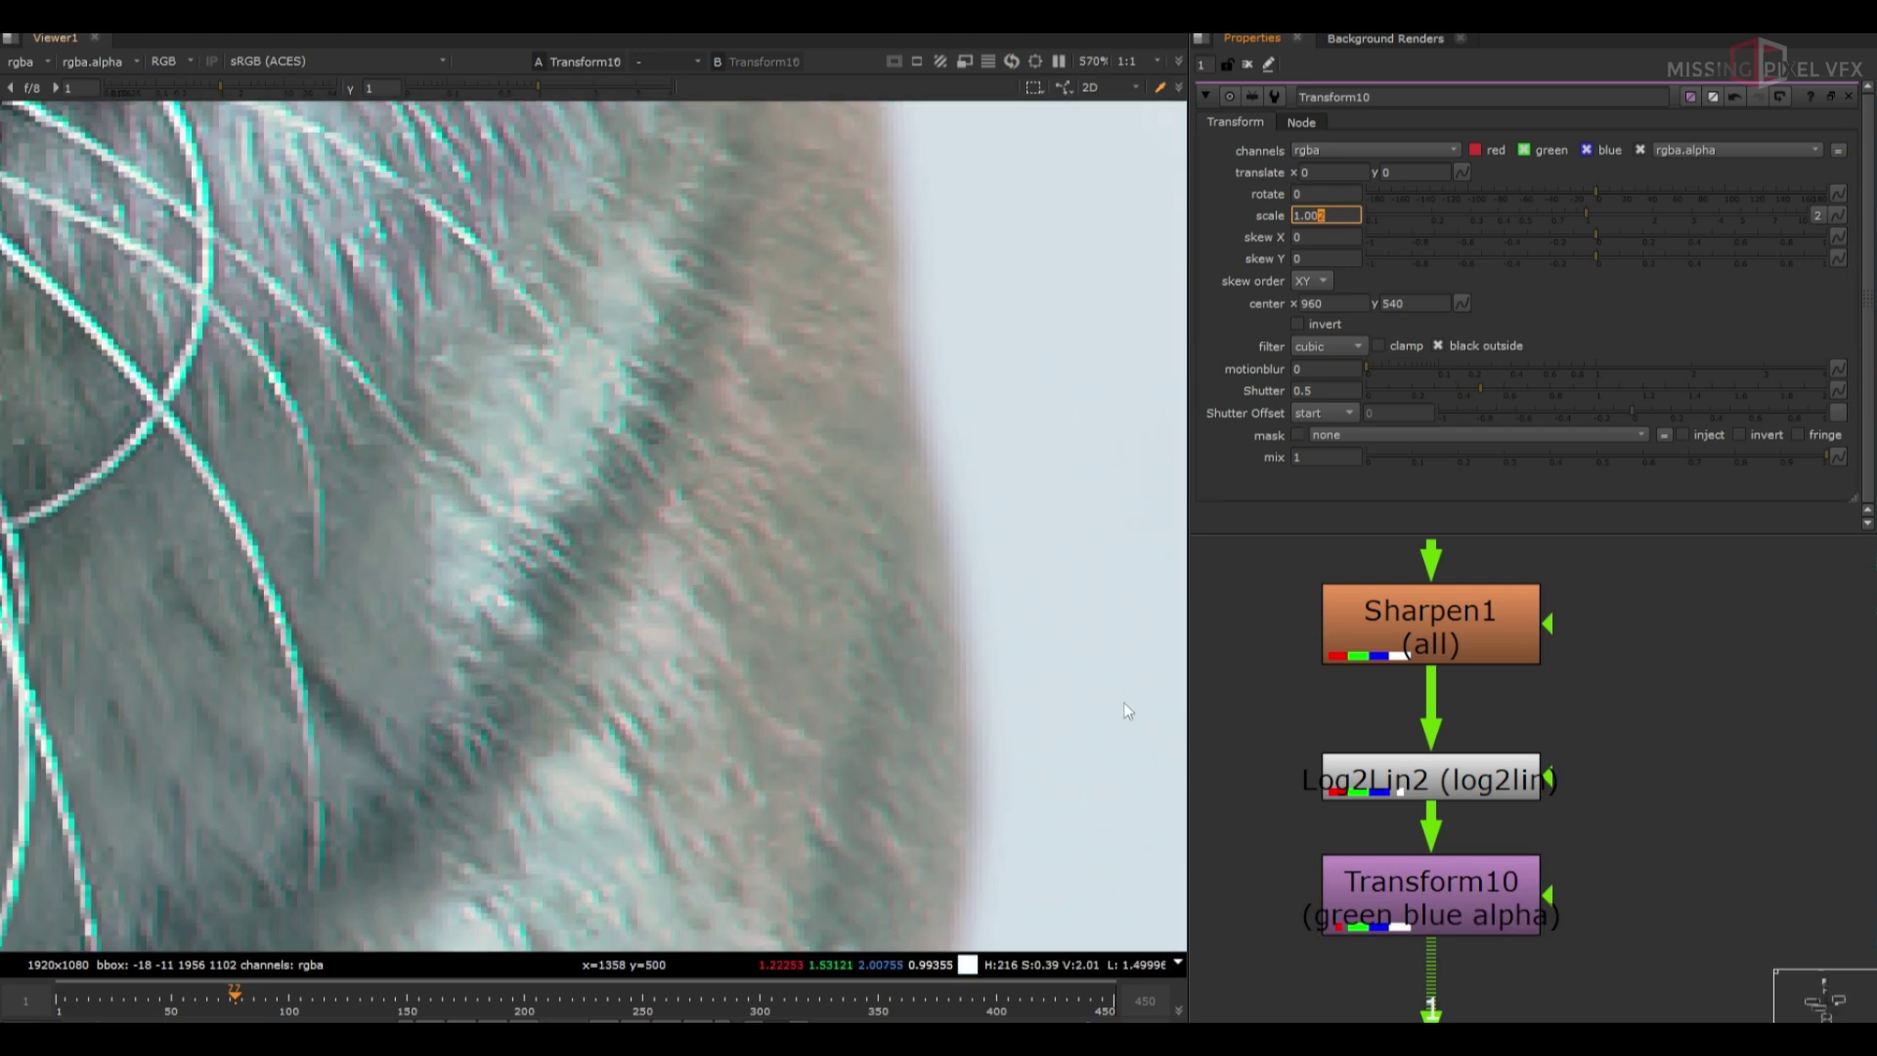
# Toggle Transform10 off and on to compare the color fringing on the tiger's whiskers and fur
pyautogui.click(1361, 888)
pyautogui.press('d')
pyautogui.press('d')
pyautogui.scroll(-5, 796, 524)
pyautogui.scroll(-2, 801, 526)
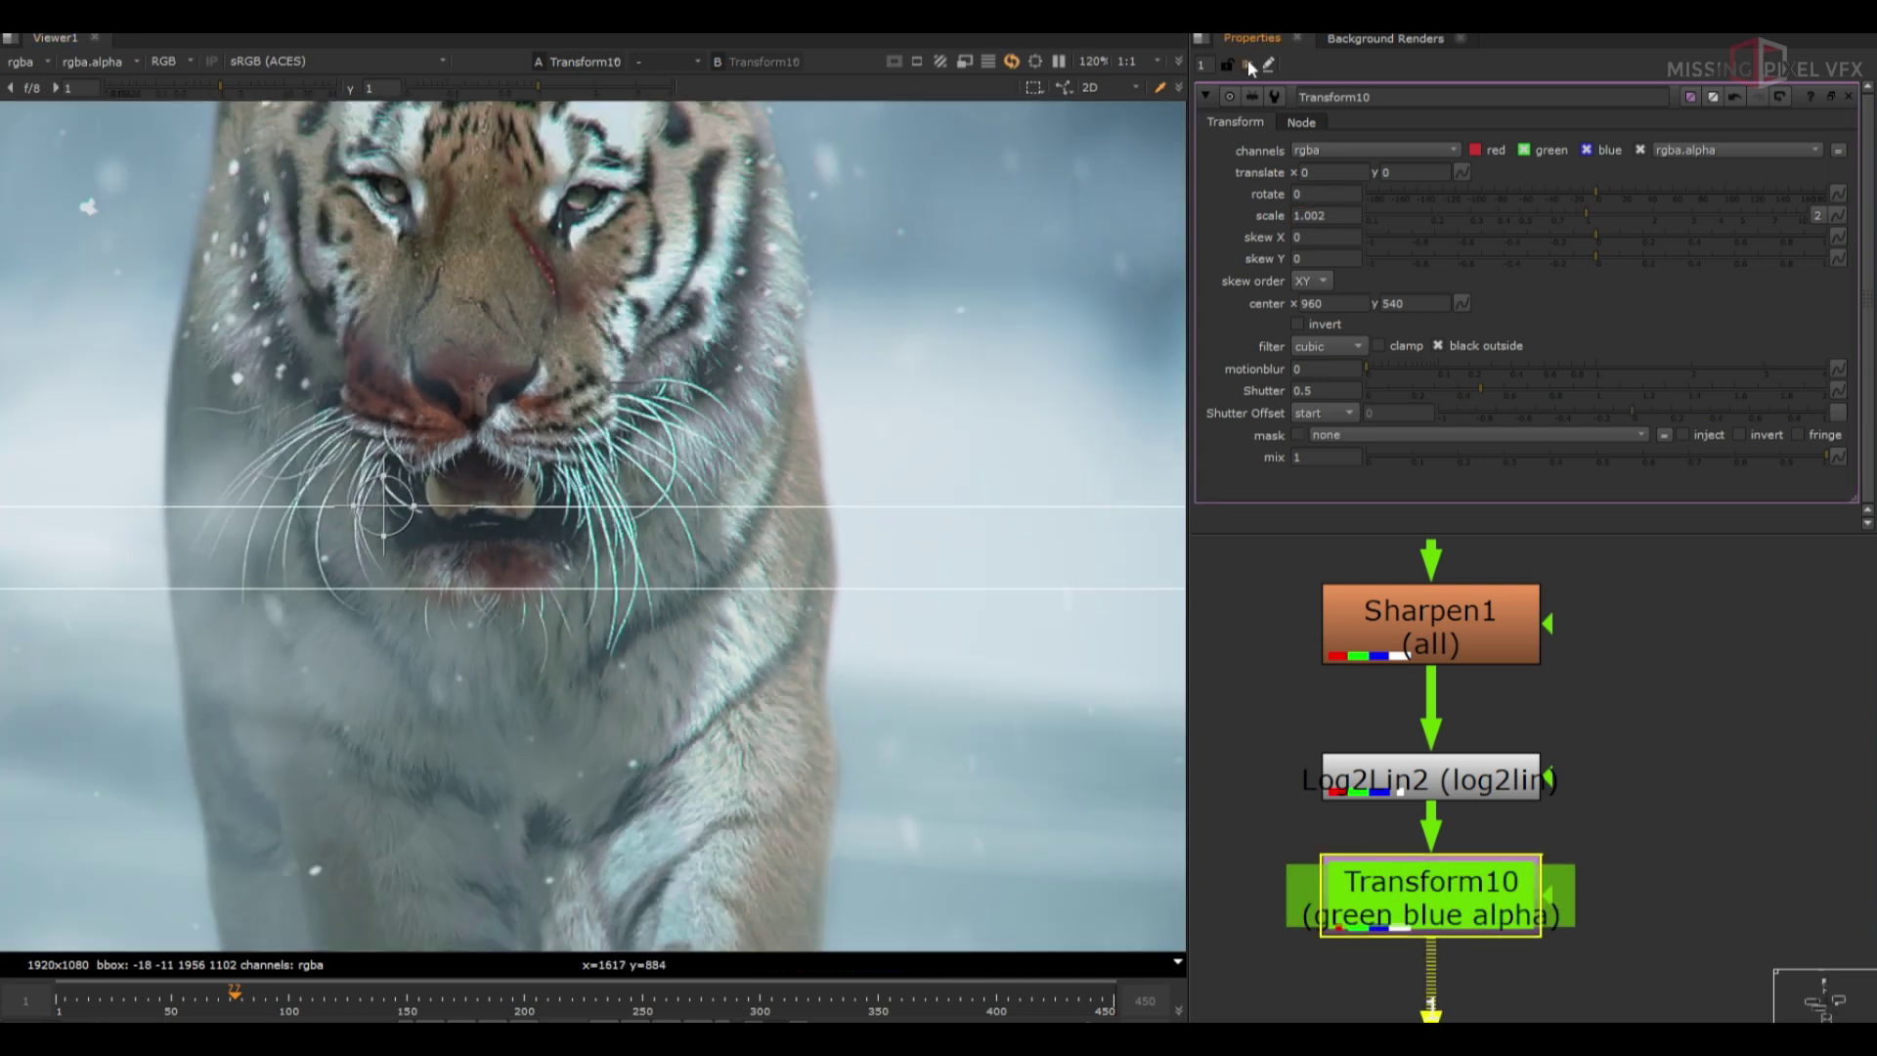
# Close the open node properties and apply a full 2.35:1 mask to the viewer
pyautogui.click(1247, 64)
pyautogui.scroll(-5, 738, 519)
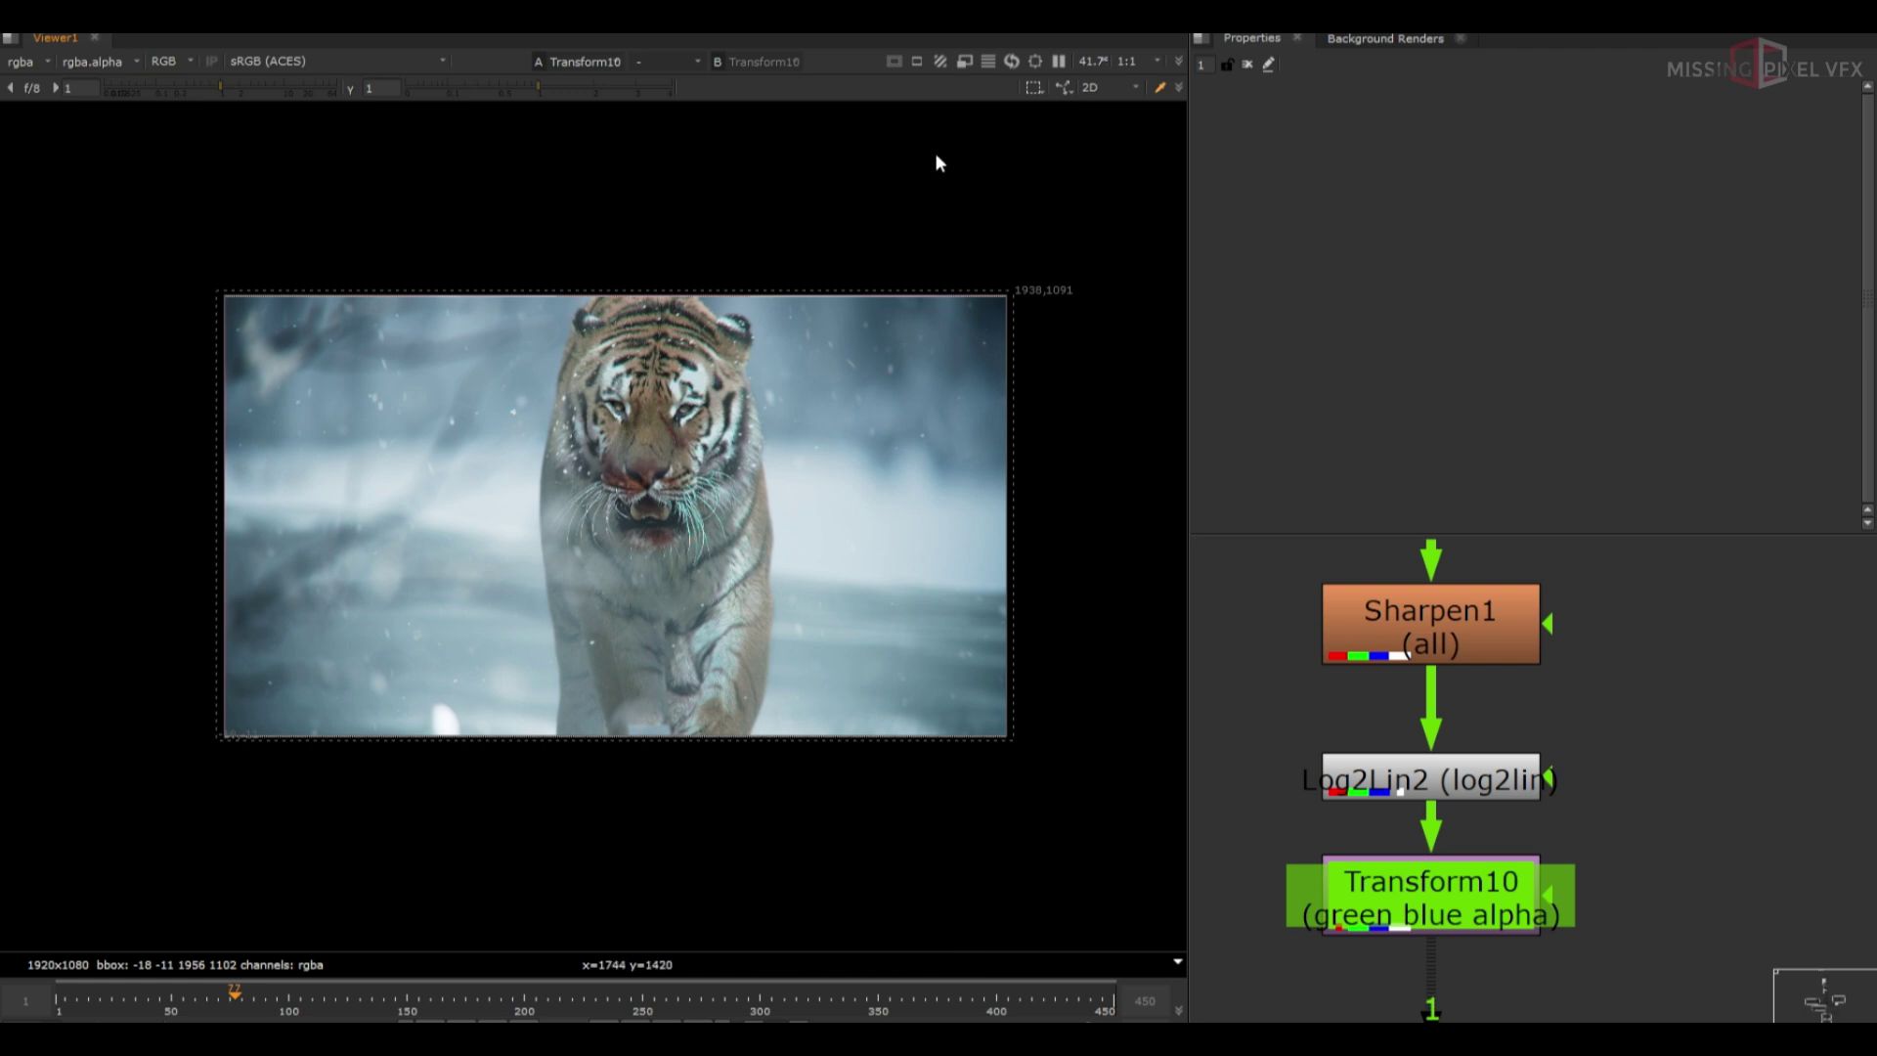
pyautogui.click(916, 61)
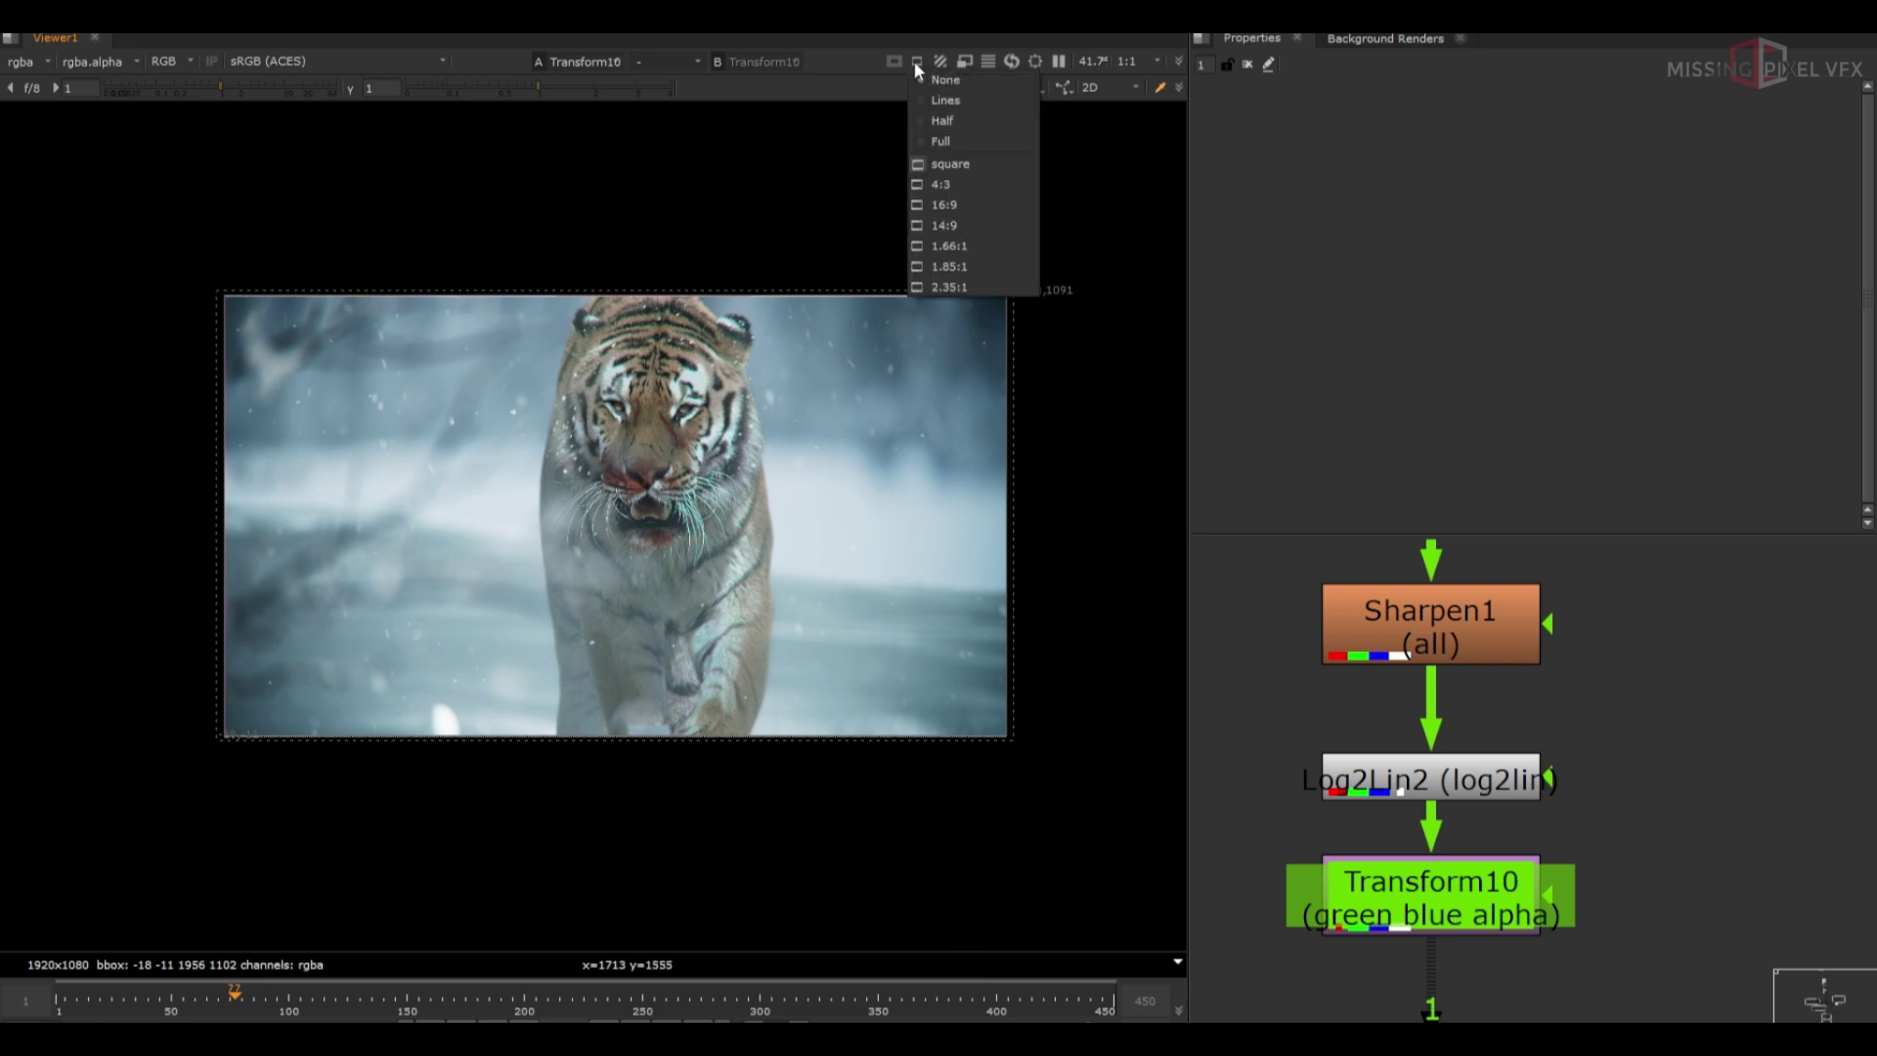
pyautogui.click(944, 164)
pyautogui.click(949, 287)
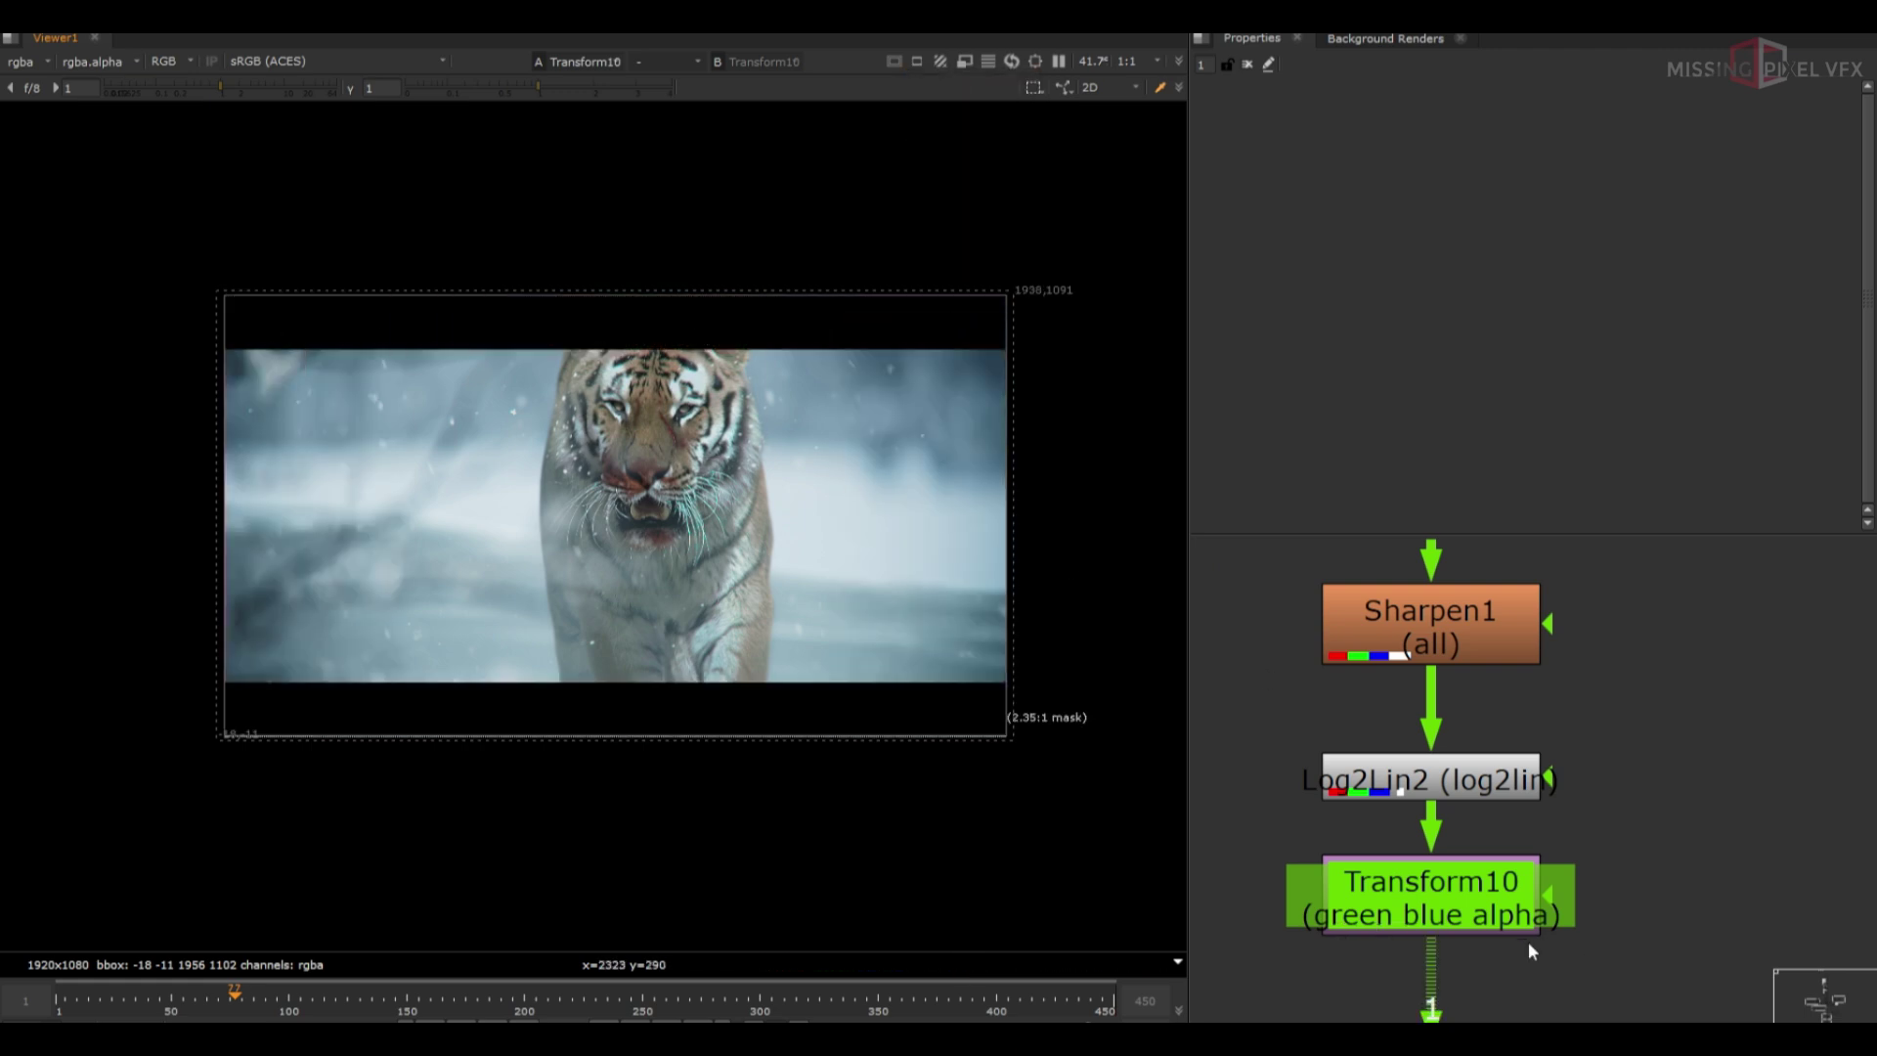
# Add a second Transform after Transform10 and set its vertical translate to -100 to reframe the tiger within the 2.35:1 mask
pyautogui.press('t')
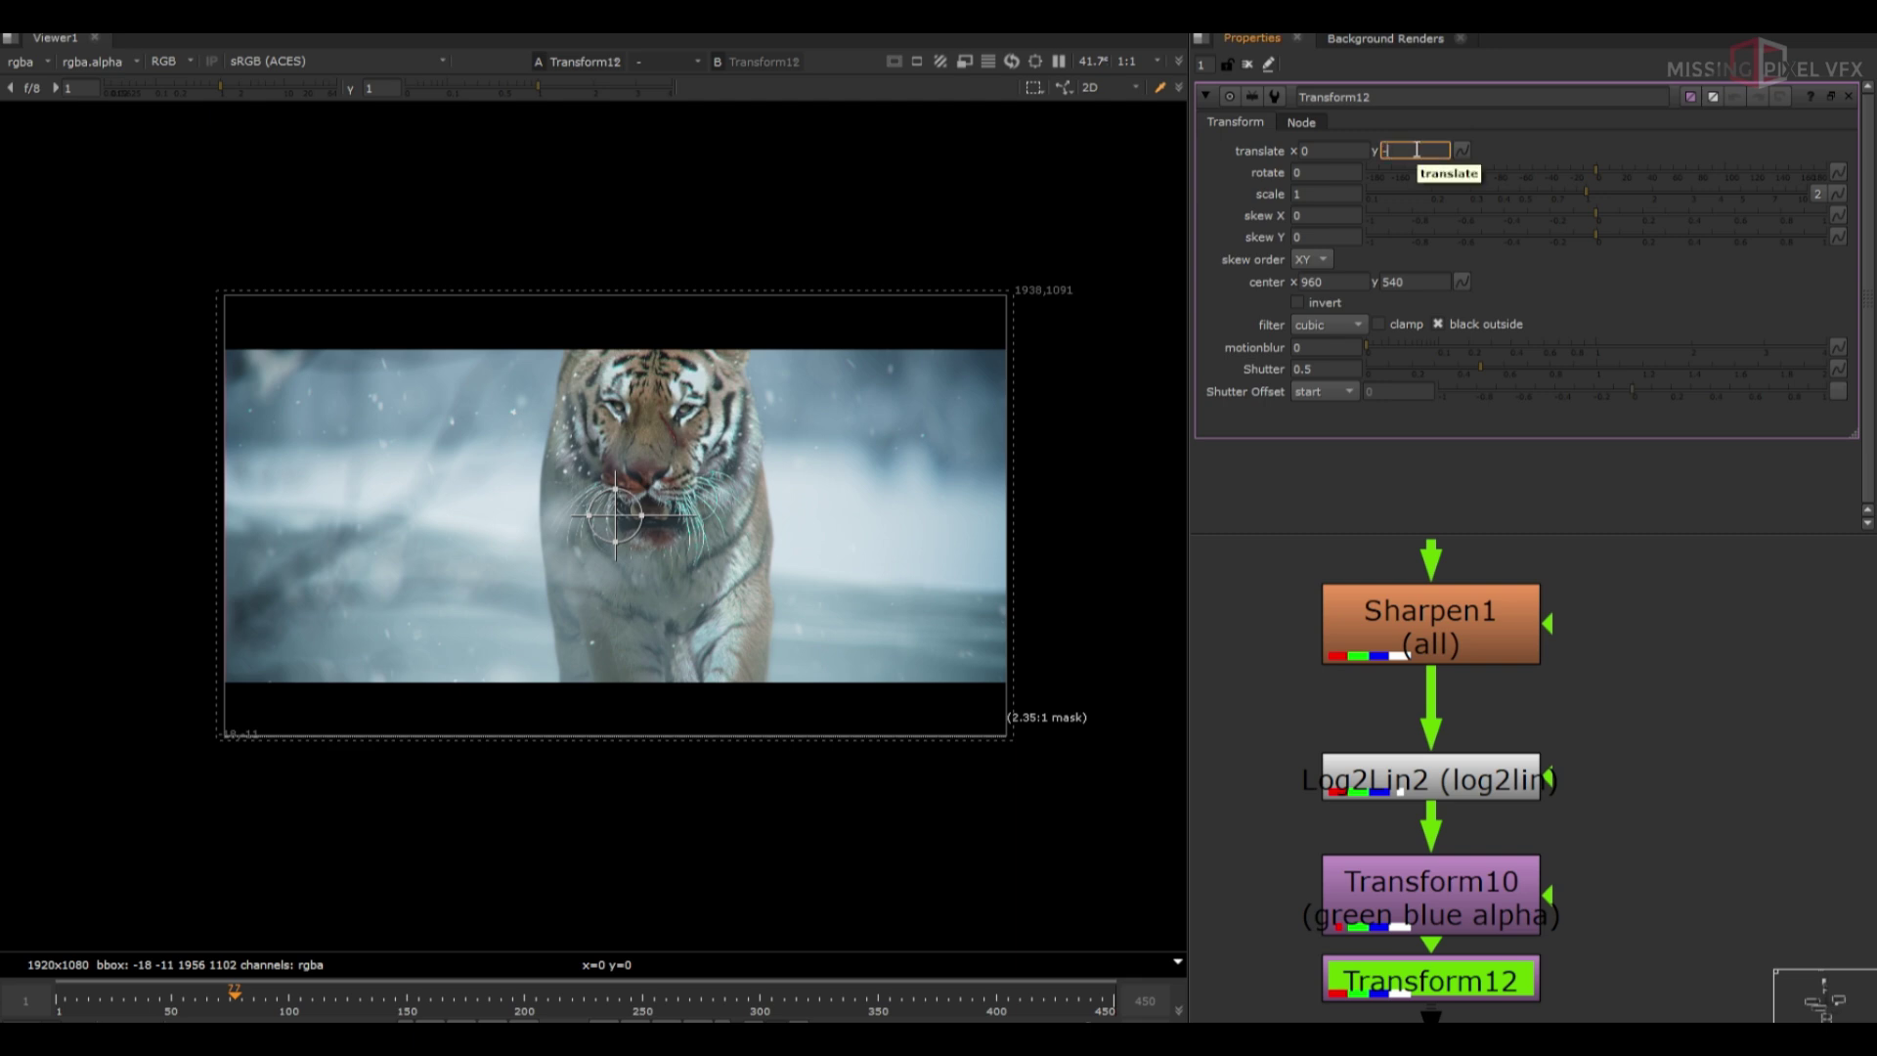
pyautogui.press('Return')
pyautogui.click(1248, 66)
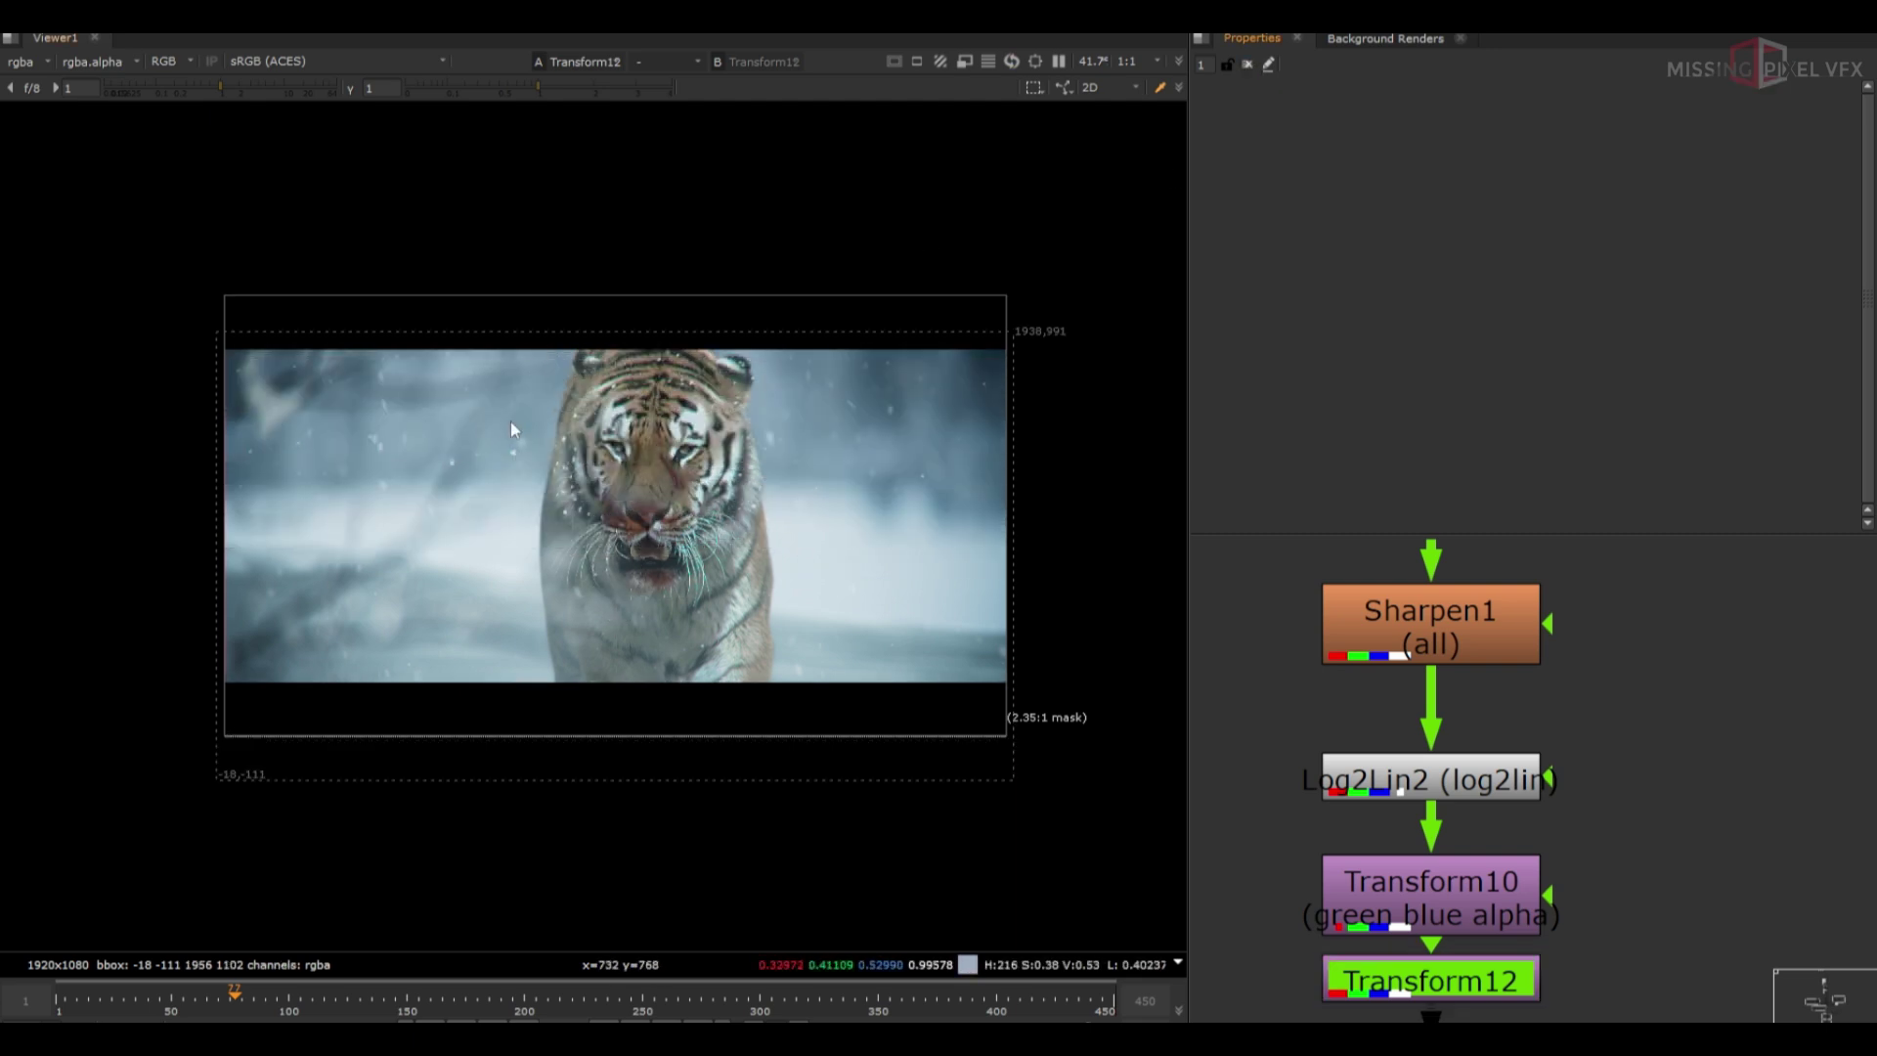
# Turn off the viewer's 2.35:1 mask to inspect the full shifted frame
pyautogui.moveTo(460, 329)
pyautogui.mouseDown()
pyautogui.moveTo(787, 760)
pyautogui.moveTo(898, 822)
pyautogui.mouseUp()
pyautogui.moveTo(605, 307); pyautogui.dragTo(787, 683)
pyautogui.click(916, 61)
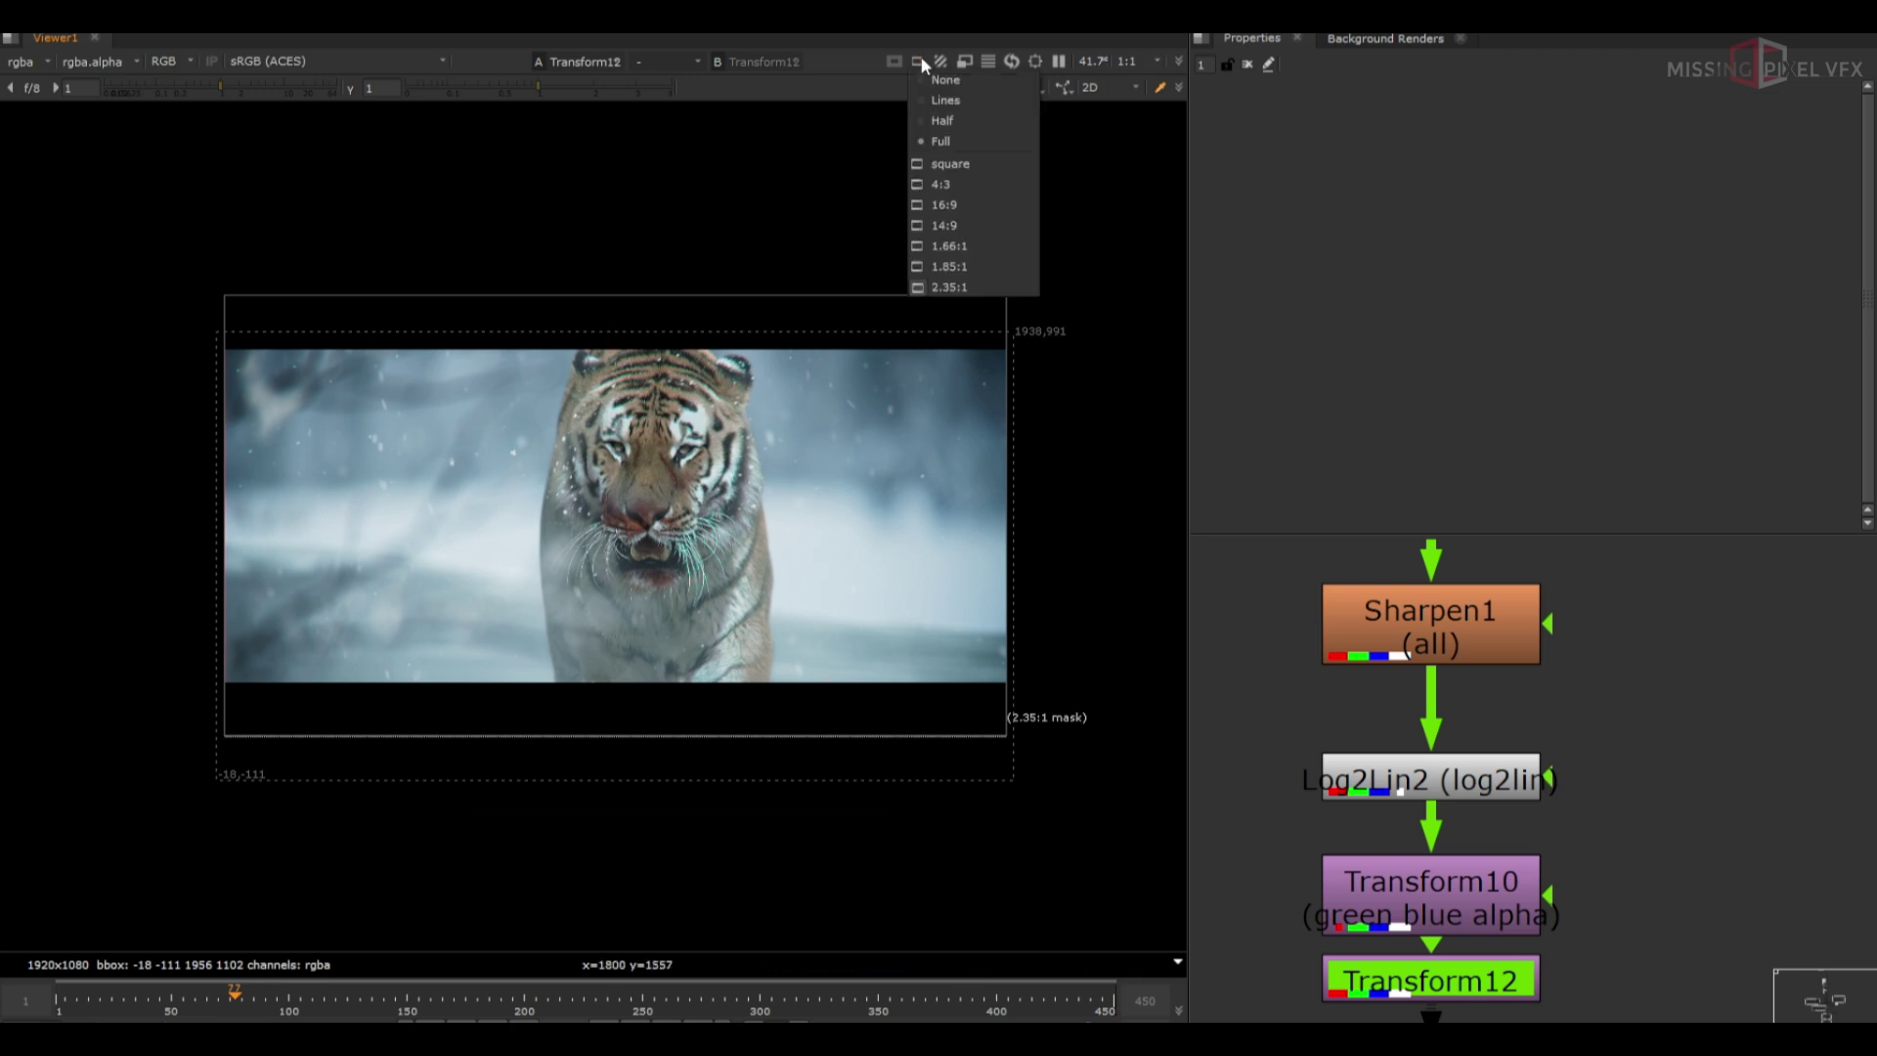
pyautogui.click(934, 102)
pyautogui.scroll(-7, 1471, 781)
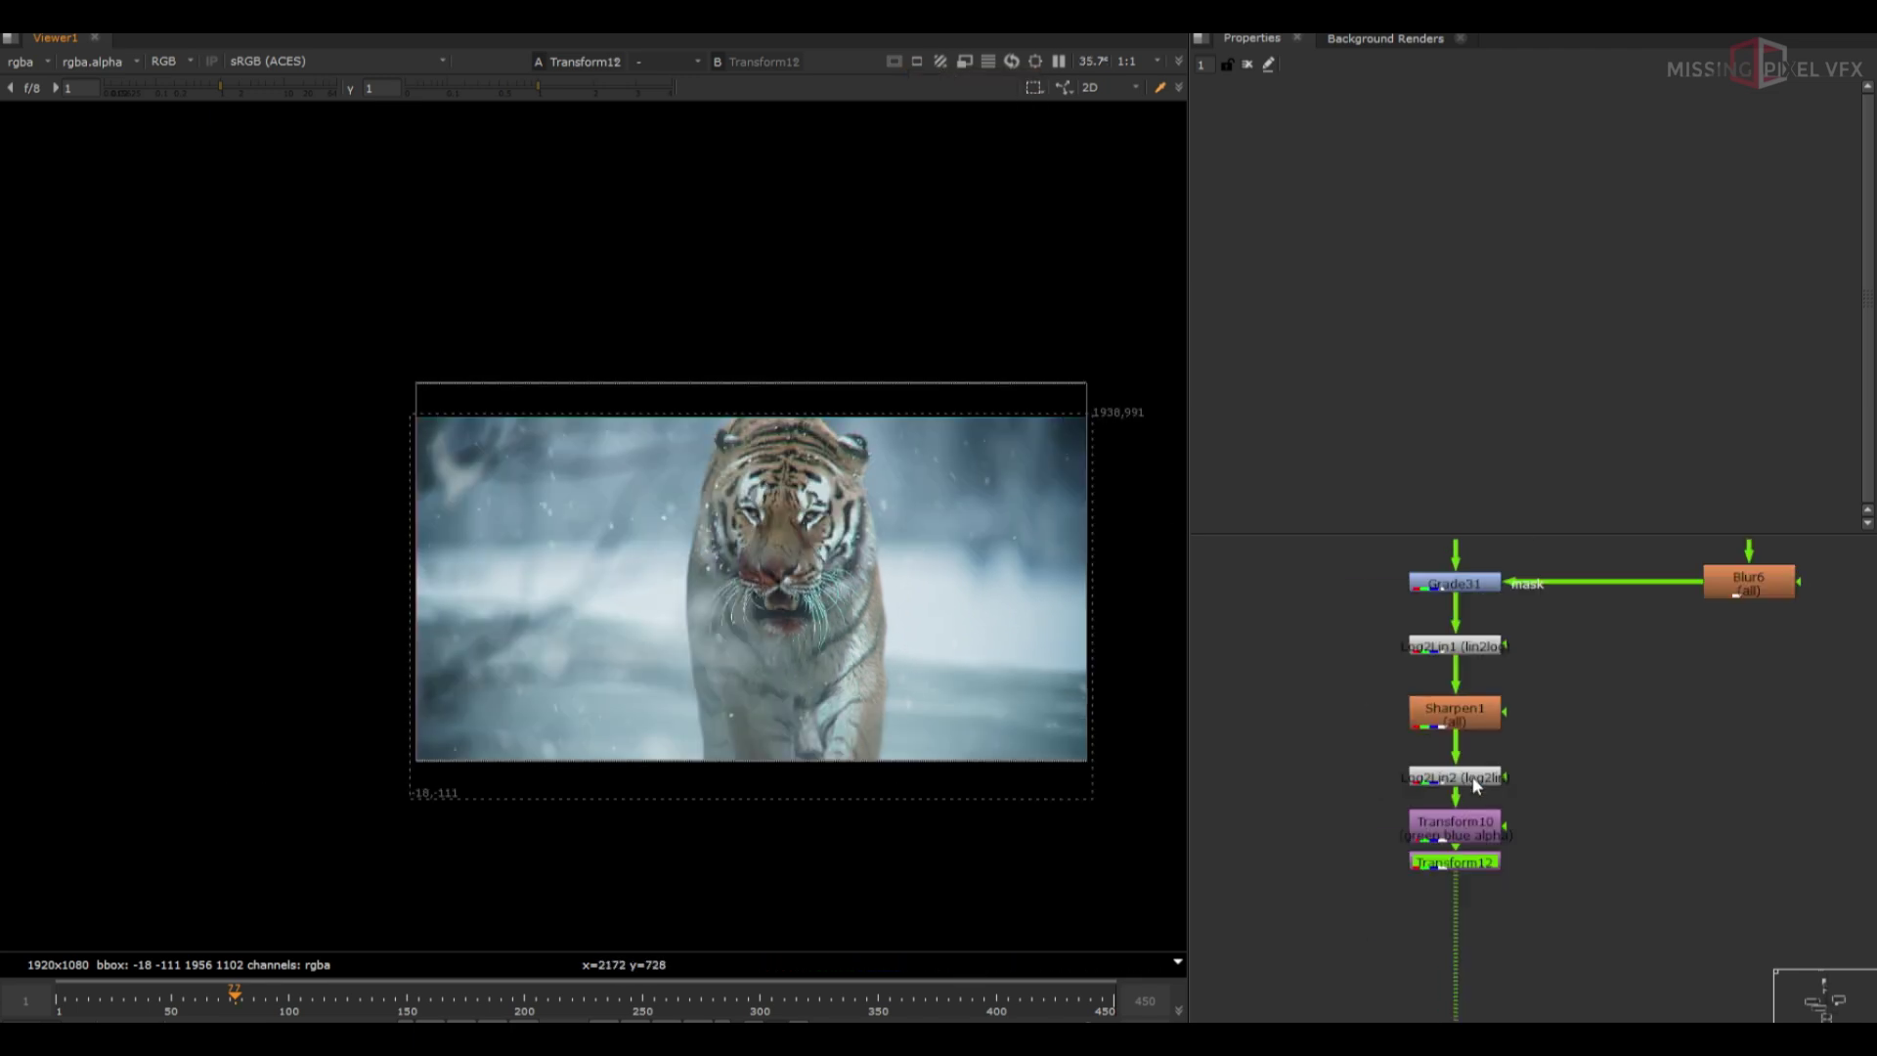
# Add a black Constant and connect it as the A input of a Merge (over) placed below Transform12
pyautogui.click(1289, 854)
pyautogui.press('Tab')
pyautogui.write('cons')
pyautogui.press('Return')
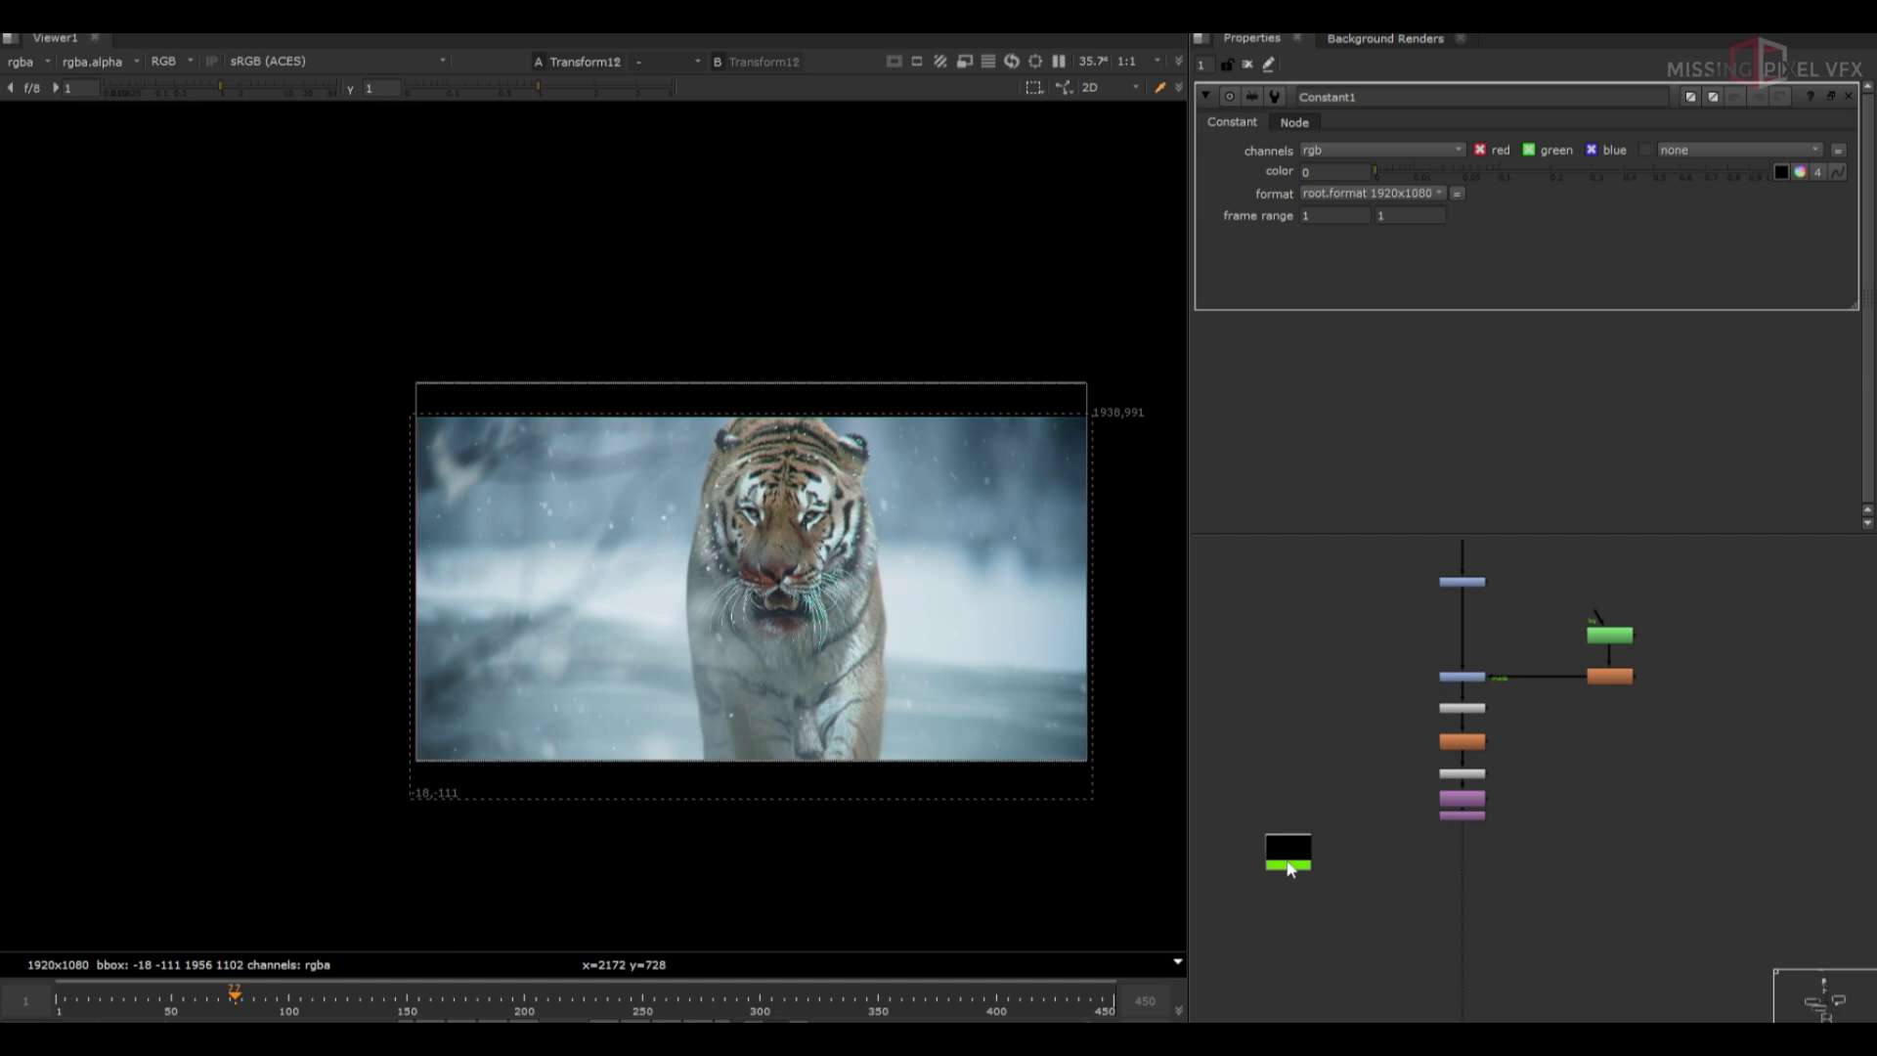
pyautogui.moveTo(365, 348); pyautogui.dragTo(1130, 430)
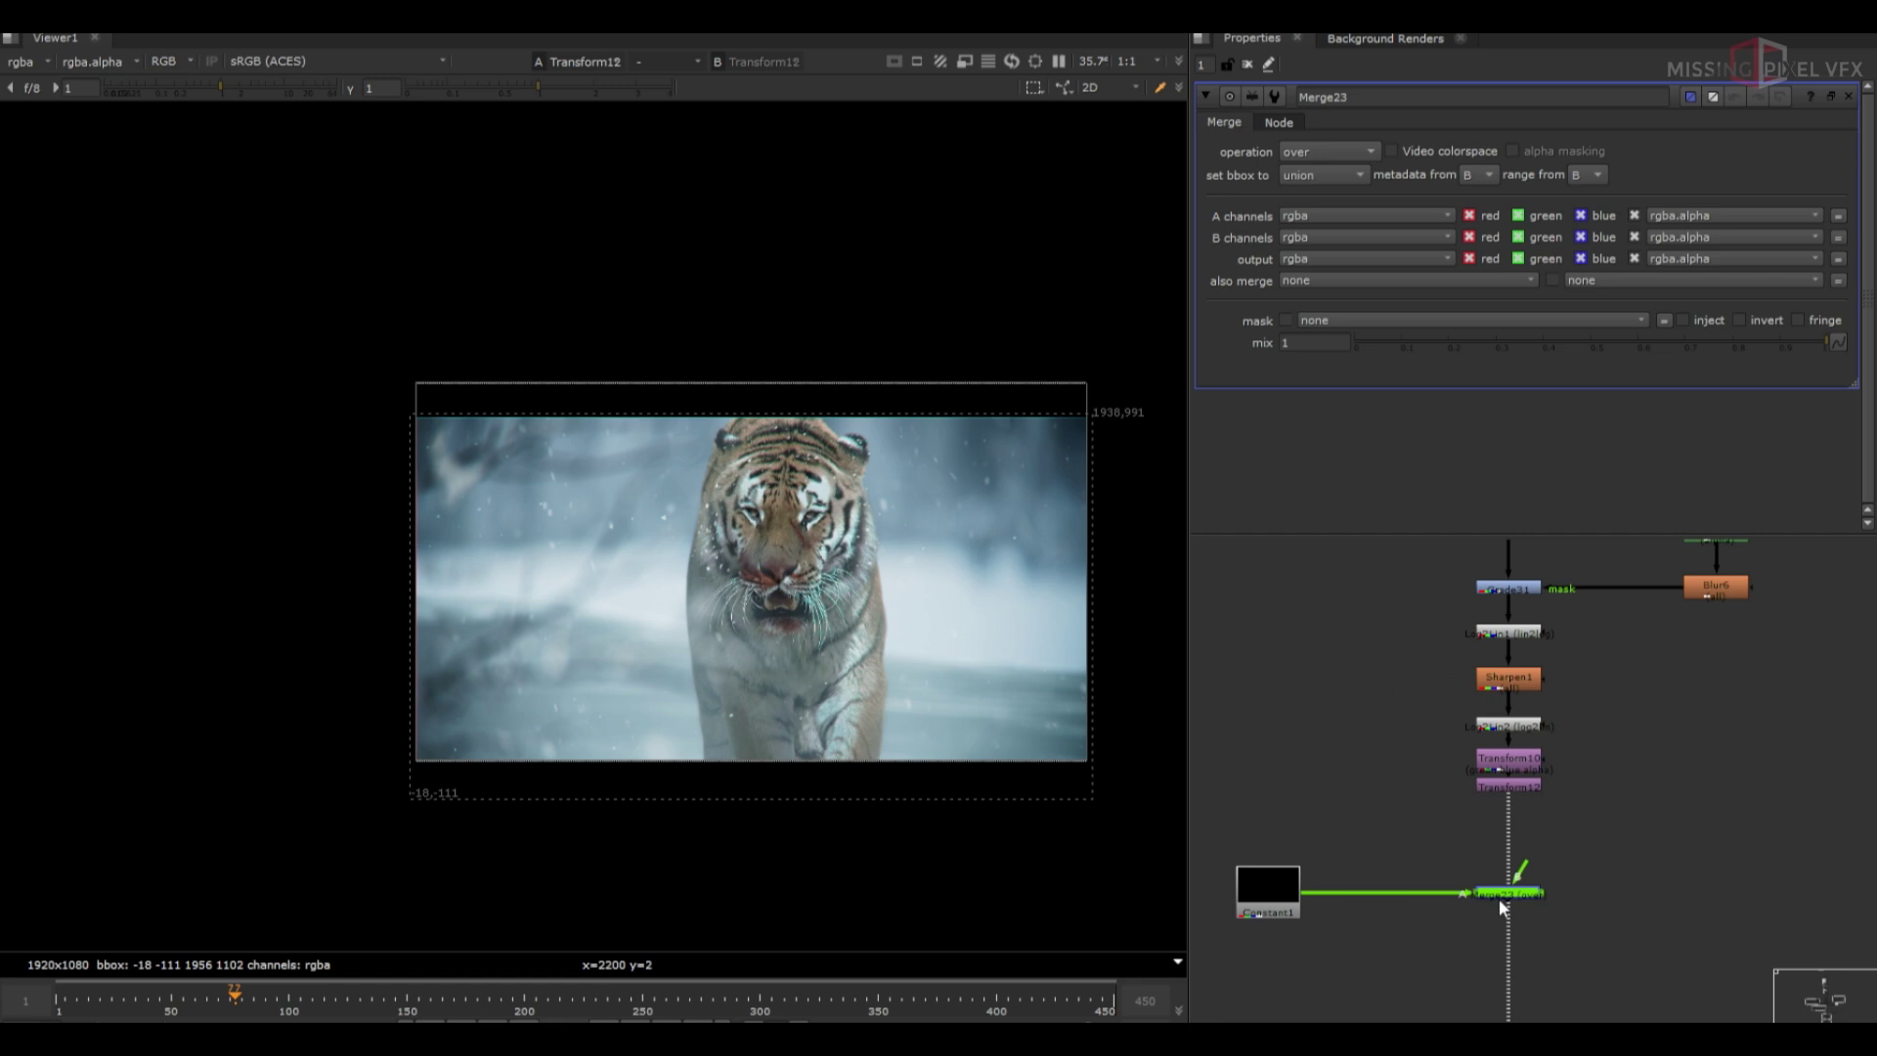
# Add a Roto node and connect it to the mask input of Merge23
pyautogui.press('o')
pyautogui.moveTo(1626, 894); pyautogui.dragTo(1706, 885)
pyautogui.moveTo(1712, 886); pyautogui.dragTo(1721, 896)
# Show the 2.35:1 mask as lines and draw two roto rectangles over the letterbox areas above and below it, edges aligned to the guides
pyautogui.click(917, 62)
pyautogui.click(944, 97)
pyautogui.click(21, 212)
pyautogui.moveTo(364, 340); pyautogui.dragTo(1112, 428)
pyautogui.moveTo(392, 720); pyautogui.dragTo(1132, 849)
pyautogui.click(17, 147)
pyautogui.scroll(7, 1070, 768)
pyautogui.moveTo(1039, 674); pyautogui.dragTo(1019, 649)
pyautogui.scroll(-6, 1029, 698)
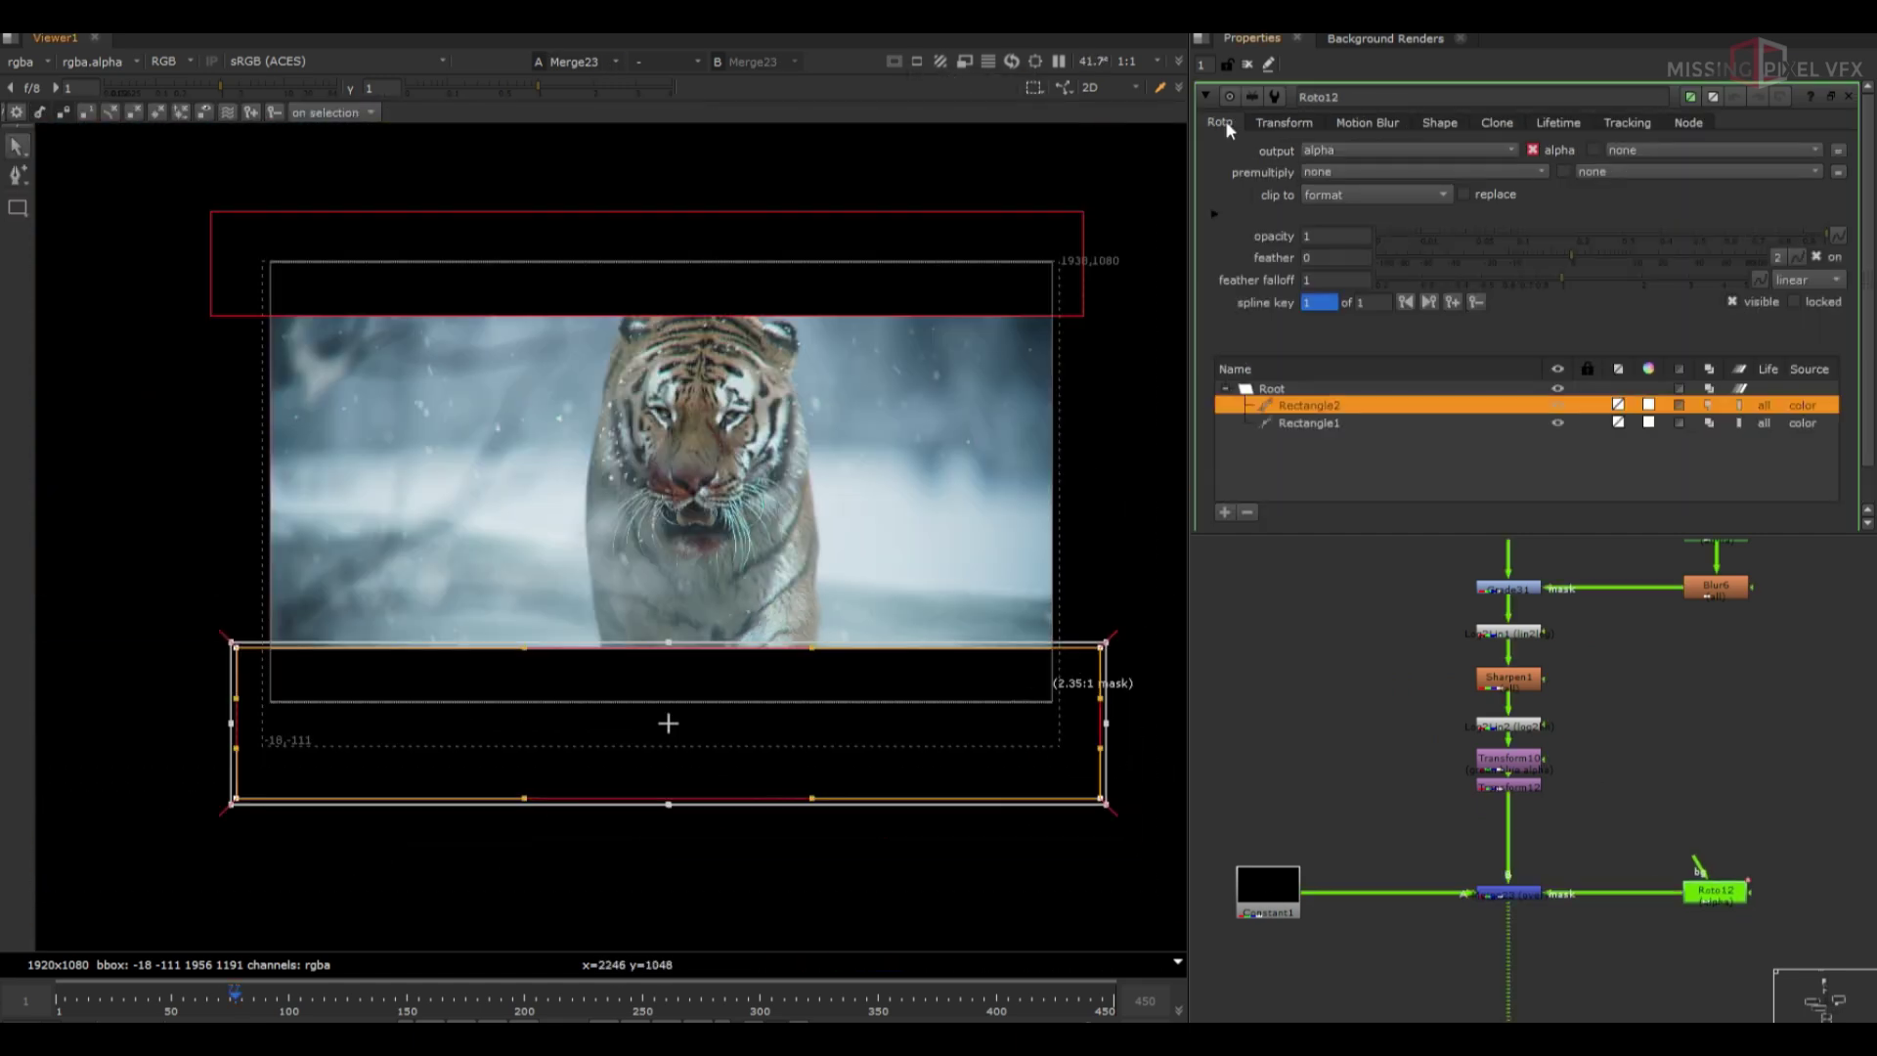
# Add a Reformat node with the root format 1920x1080 after Merge23, leaving space between them in the node graph
pyautogui.click(1247, 64)
pyautogui.press('Tab')
pyautogui.write('ref')
pyautogui.click(1376, 761)
pyautogui.scroll(-3, 1374, 767)
pyautogui.moveTo(1461, 855); pyautogui.dragTo(1488, 711, button='middle')
pyautogui.moveTo(1487, 711); pyautogui.dragTo(1487, 940)
pyautogui.scroll(4, 640, 360)
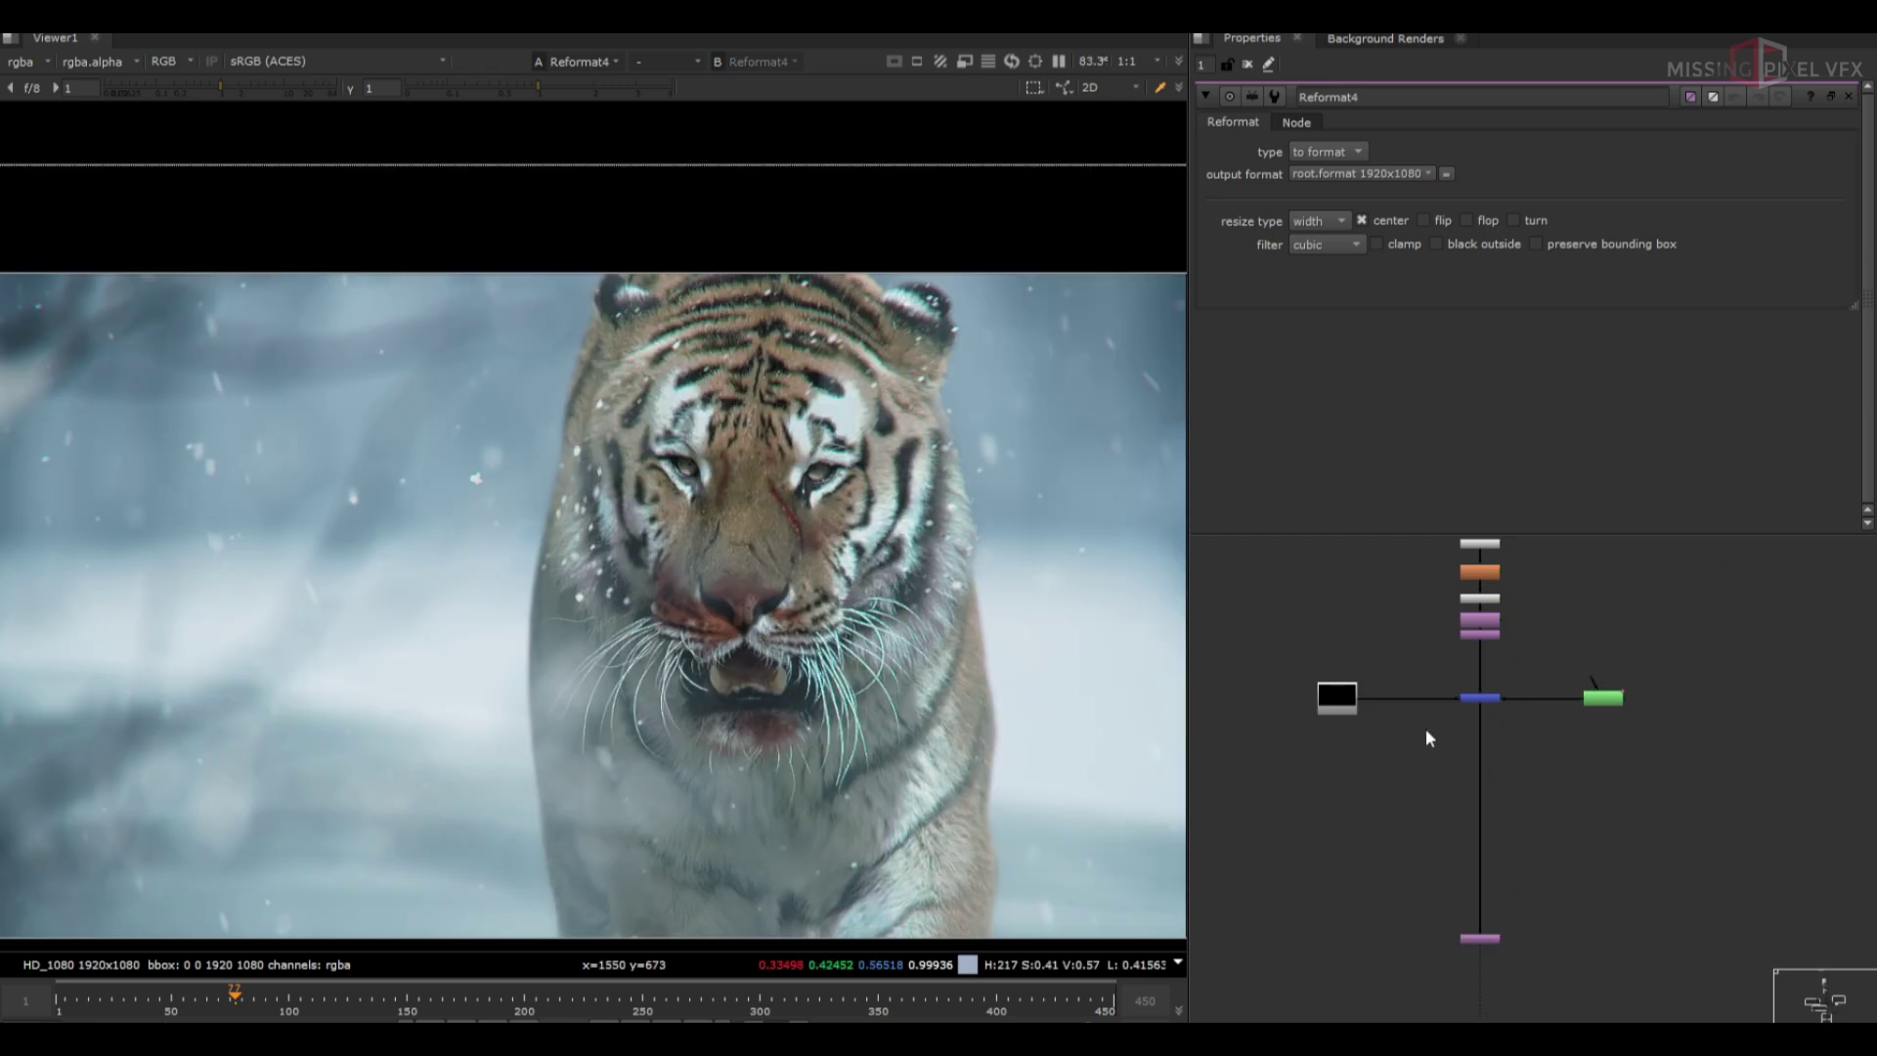
# Add a Grain node and insert it between Merge23 and Reformat4
pyautogui.scroll(3, 1431, 752)
pyautogui.press('Tab')
pyautogui.write('grain')
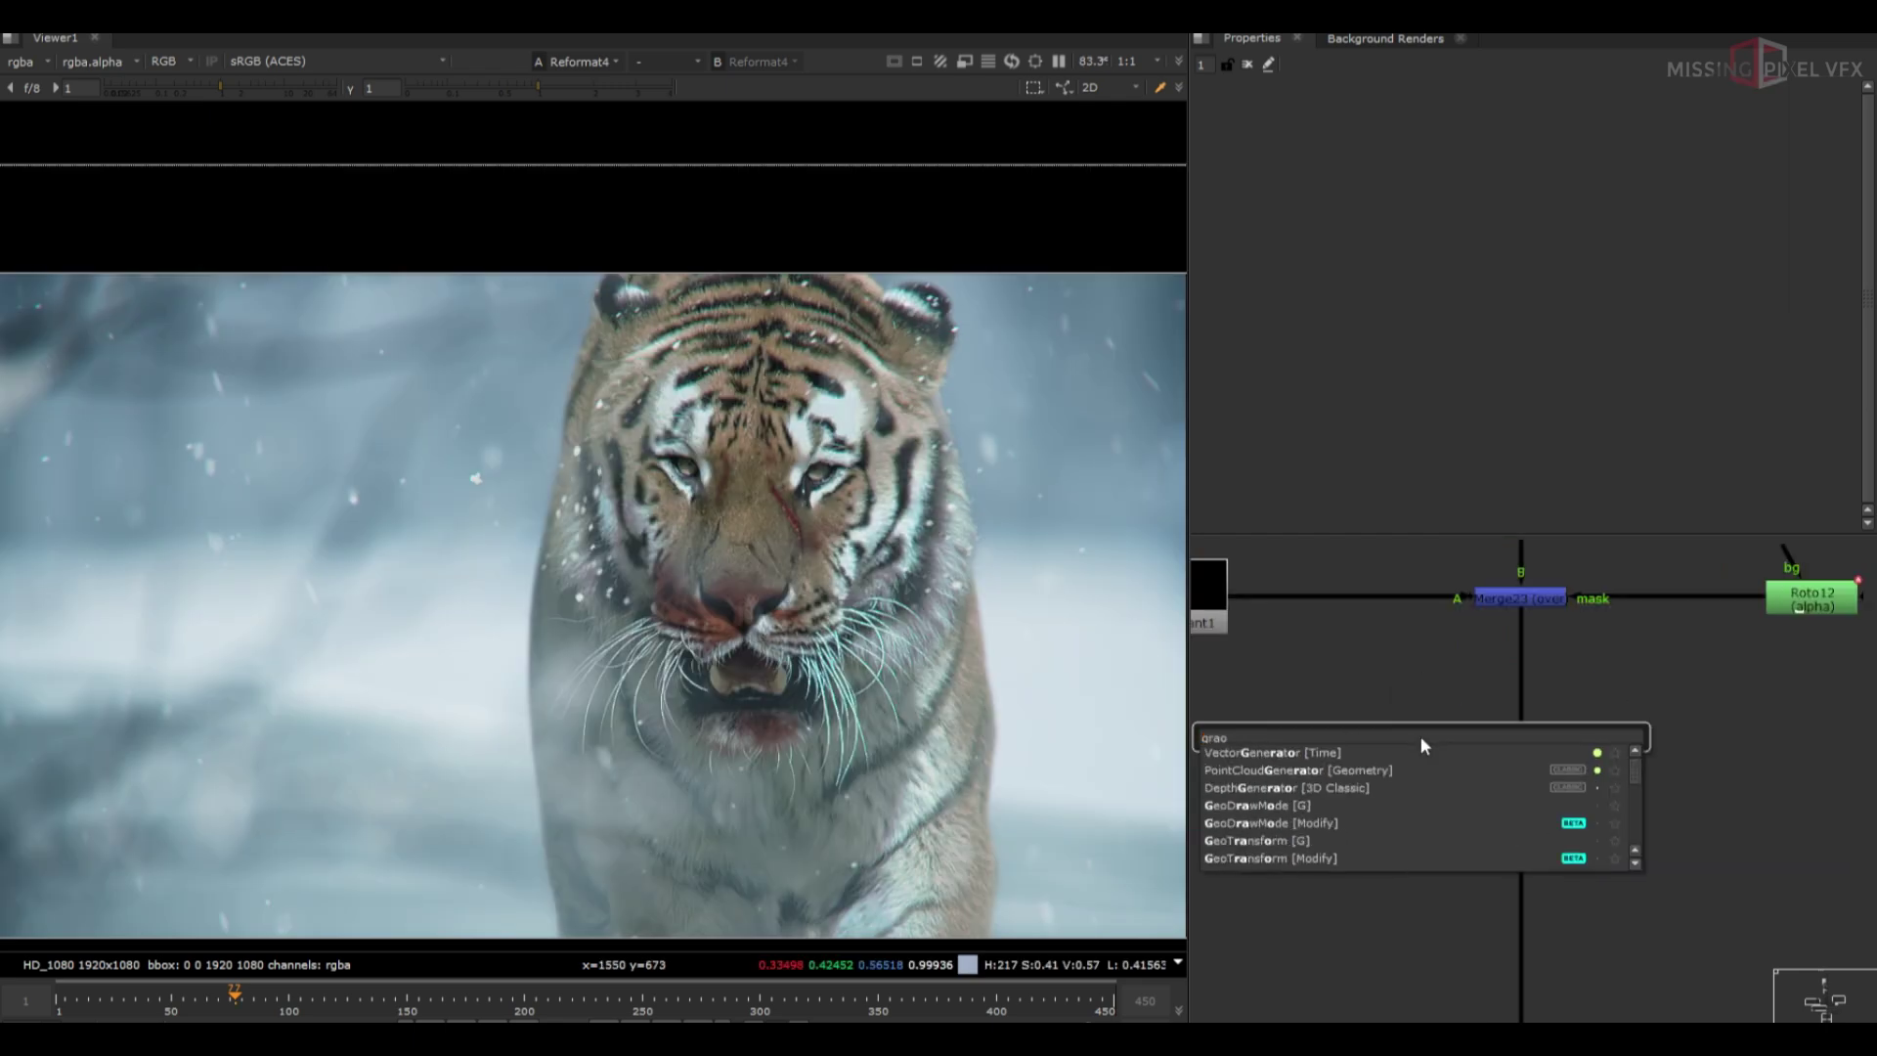
pyautogui.press('Return')
pyautogui.moveTo(1495, 794); pyautogui.dragTo(1527, 826)
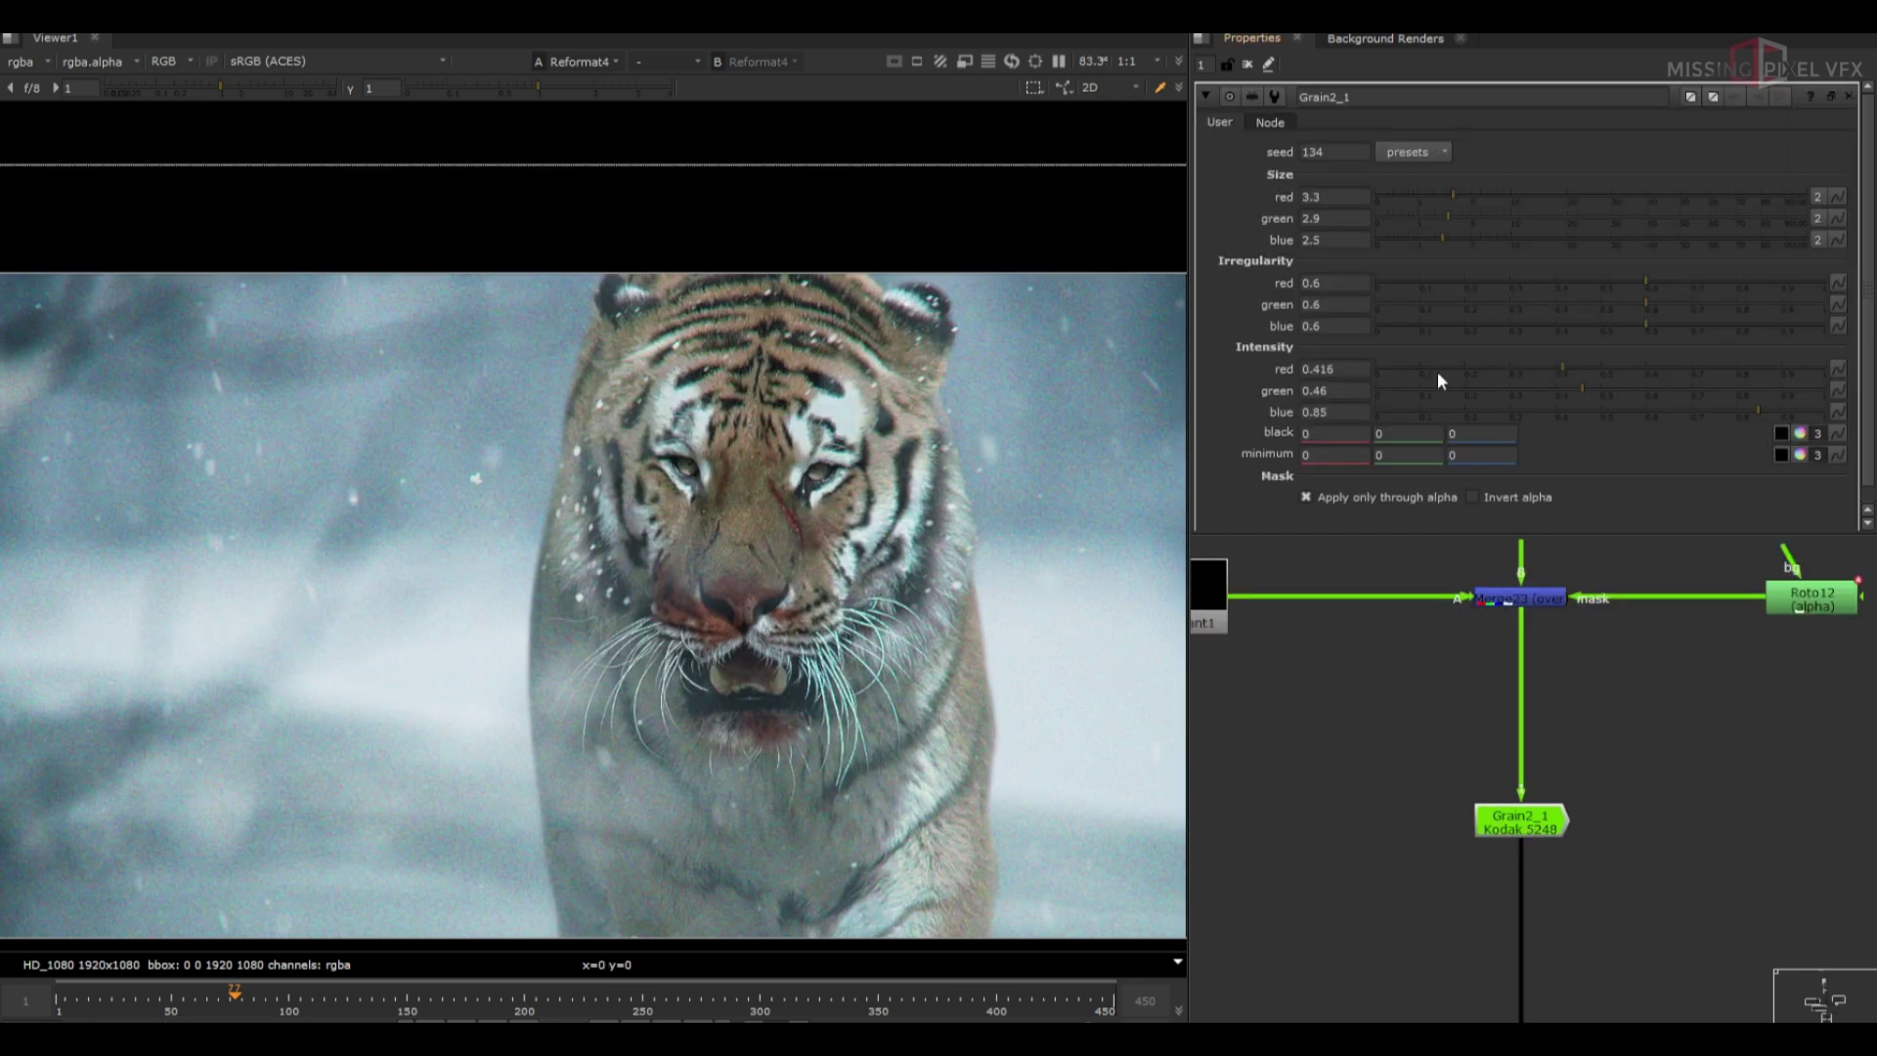
# Apply the Kodak 5217 preset to the Grain node, and set its green intensity to 0.29 and blue intensity to 0.72
pyautogui.click(1422, 154)
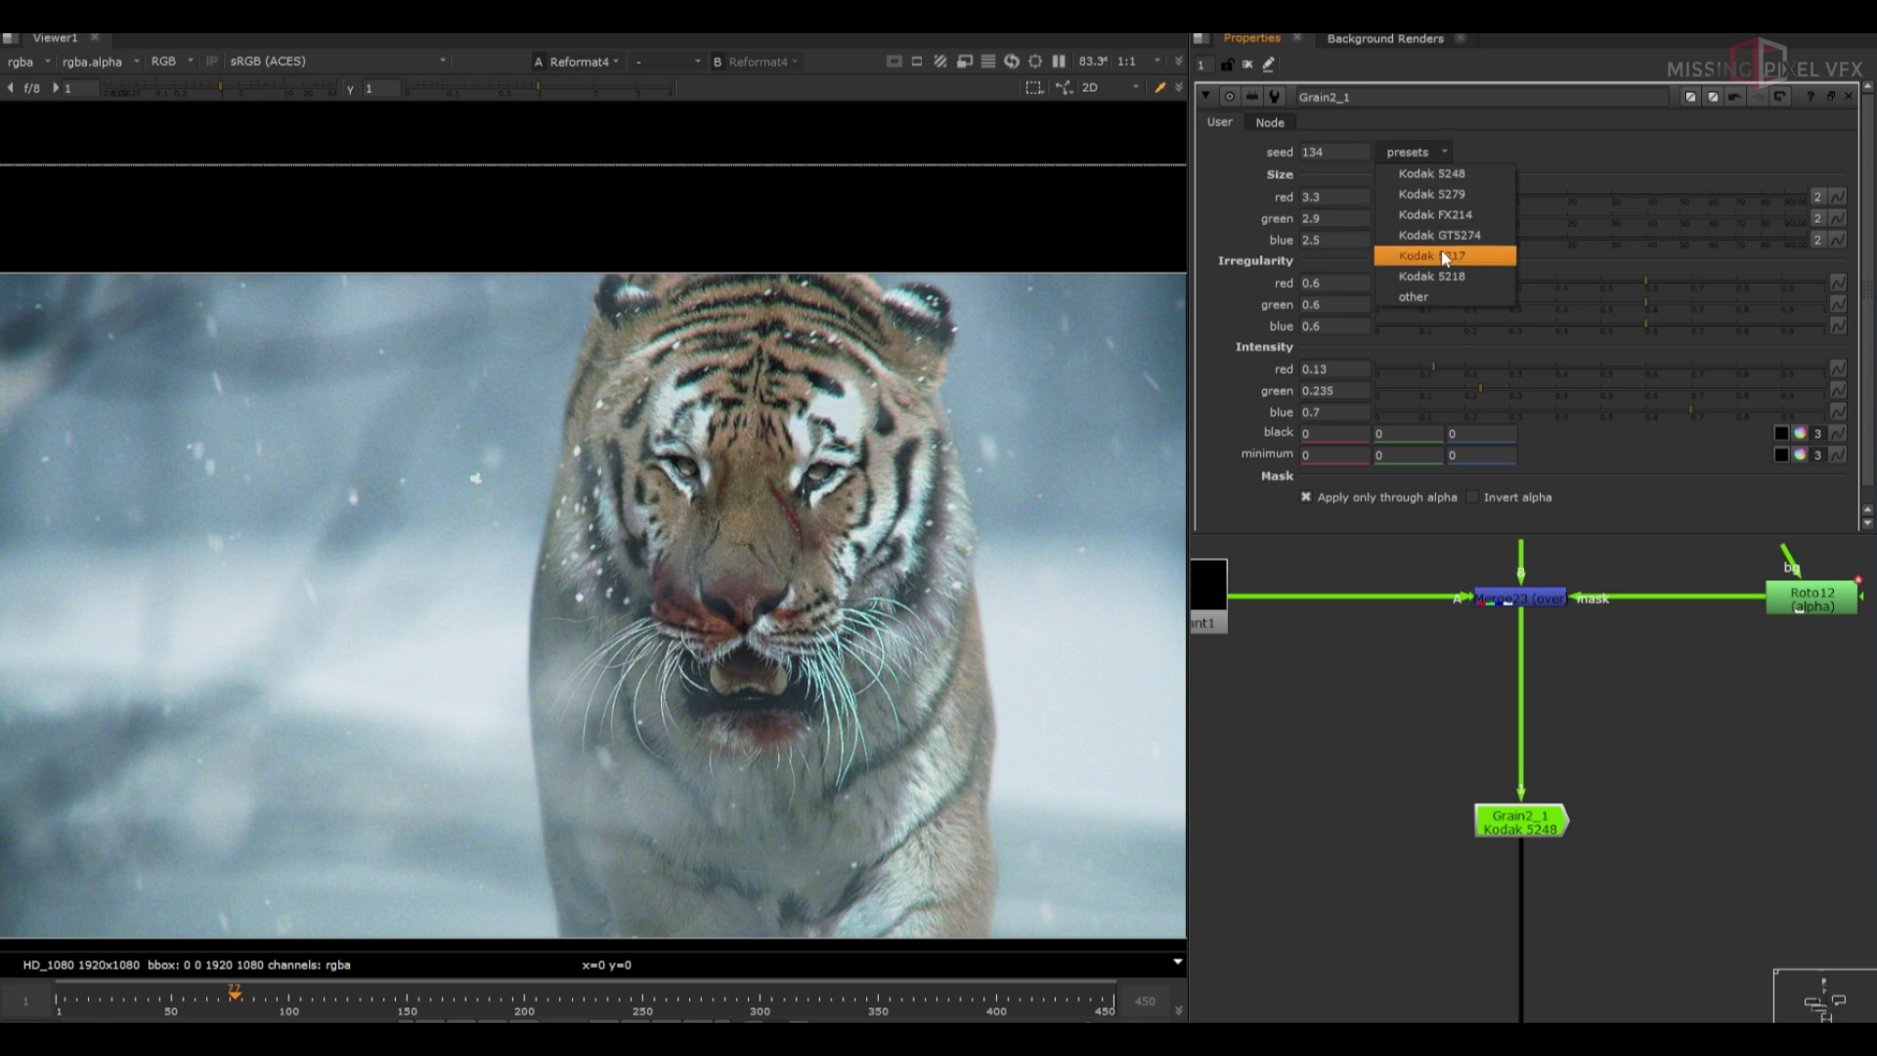
pyautogui.click(1446, 258)
pyautogui.click(1505, 389)
pyautogui.click(1699, 412)
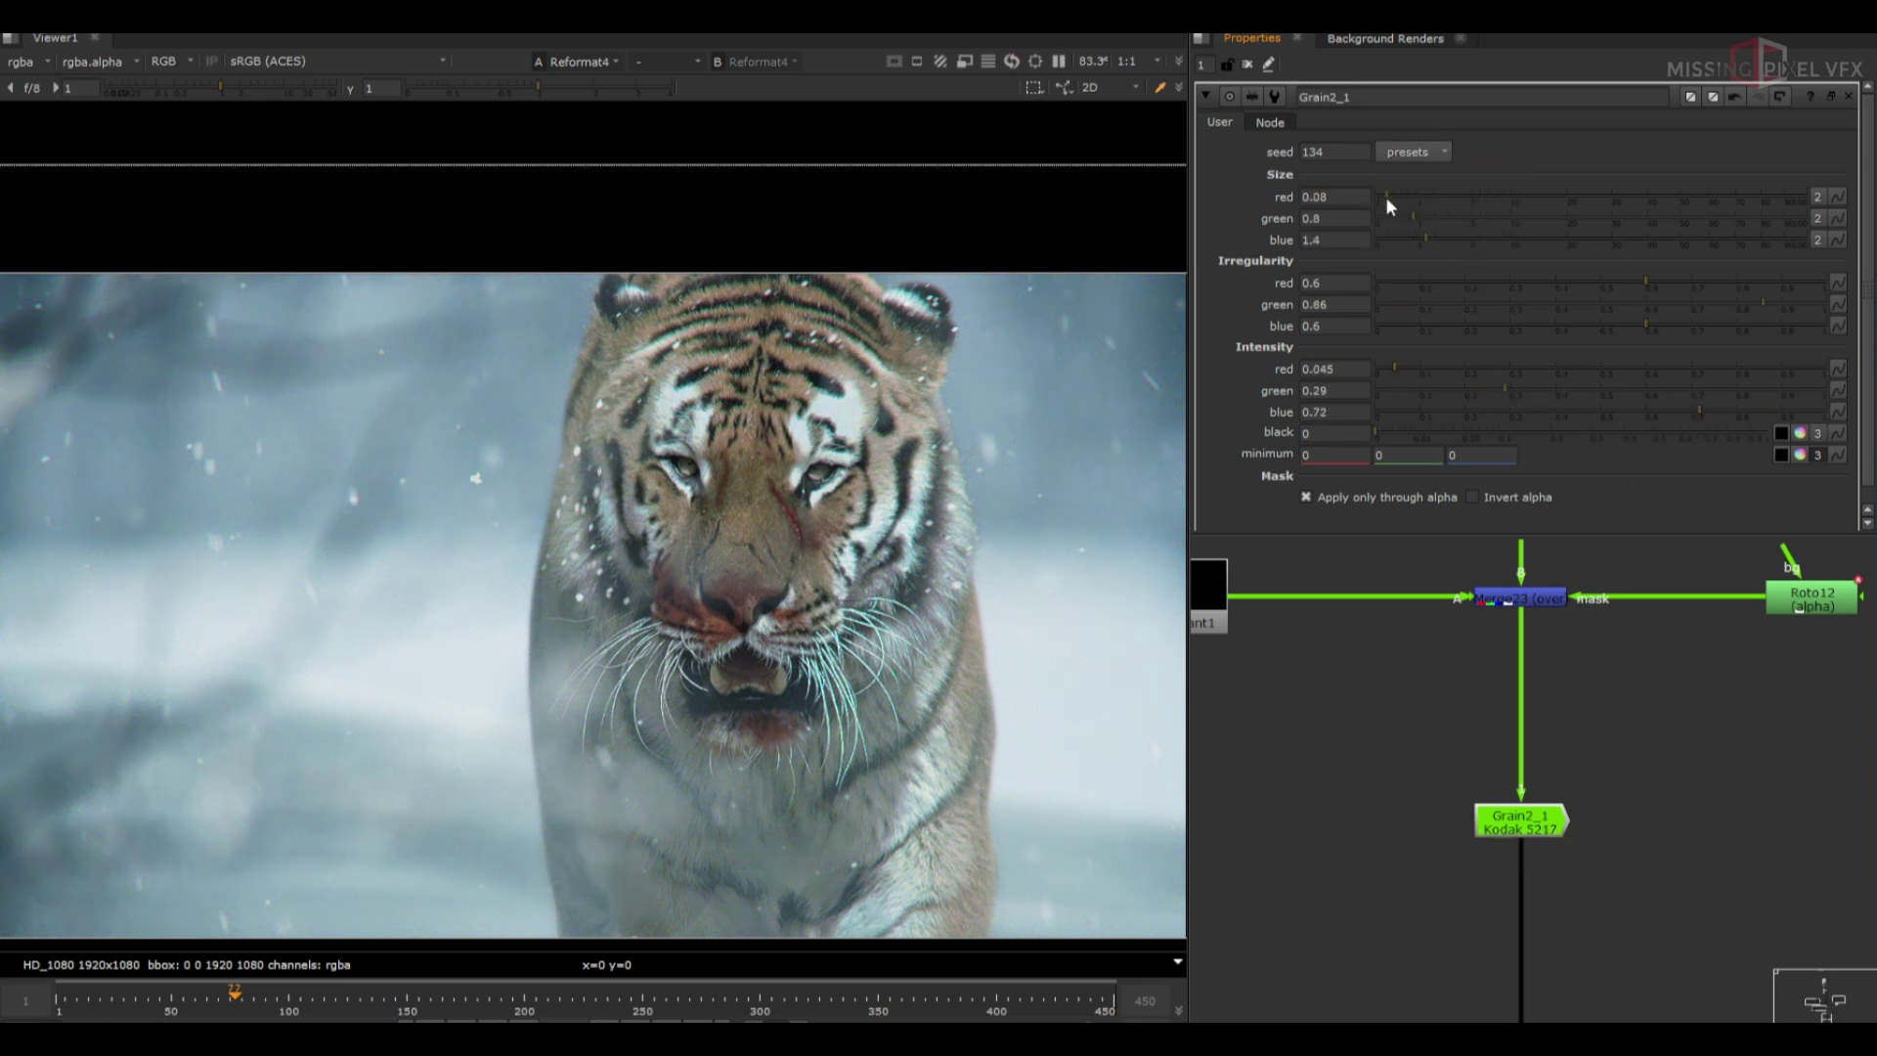